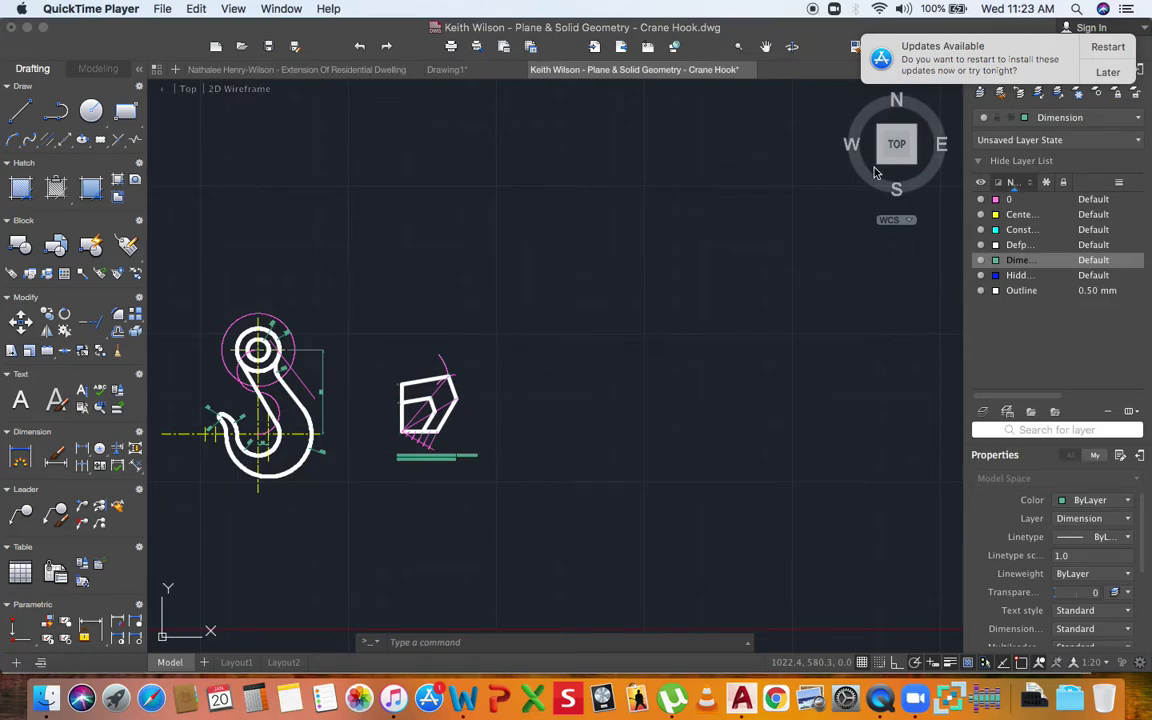
Make layer 0 current and draw a radius-50 circle to the right of the hook.
{"action": "left_click", "coordinate": [1055, 117]}
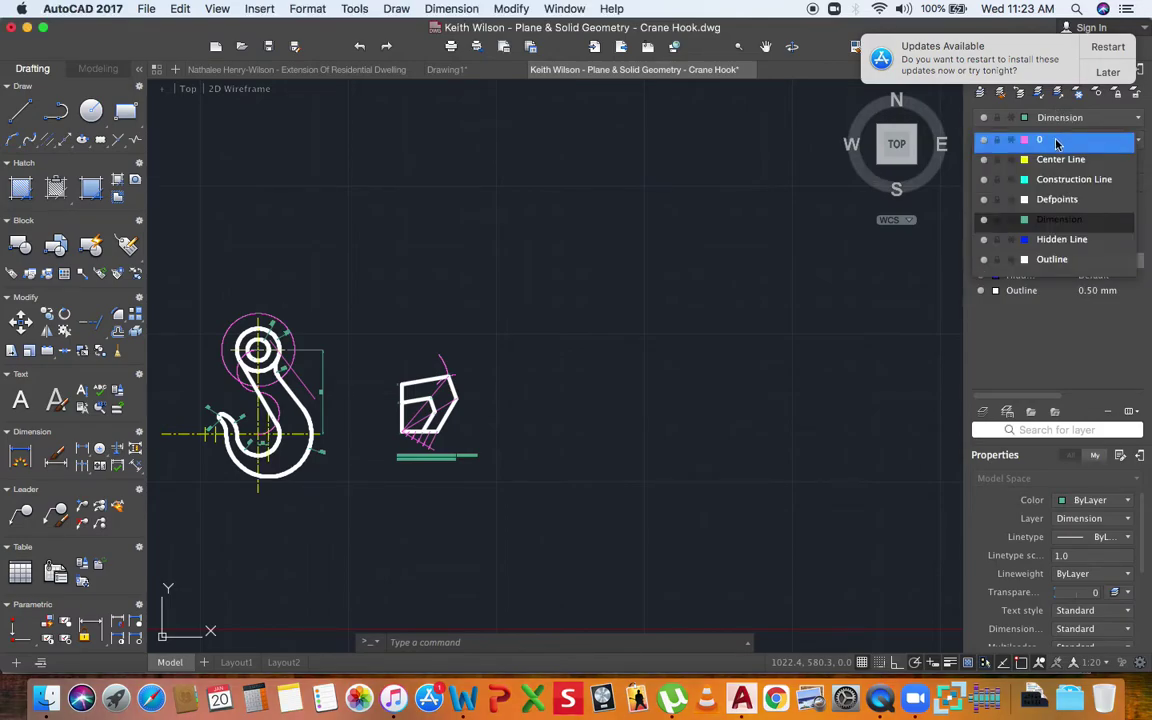
{"action": "left_click", "coordinate": [1056, 141]}
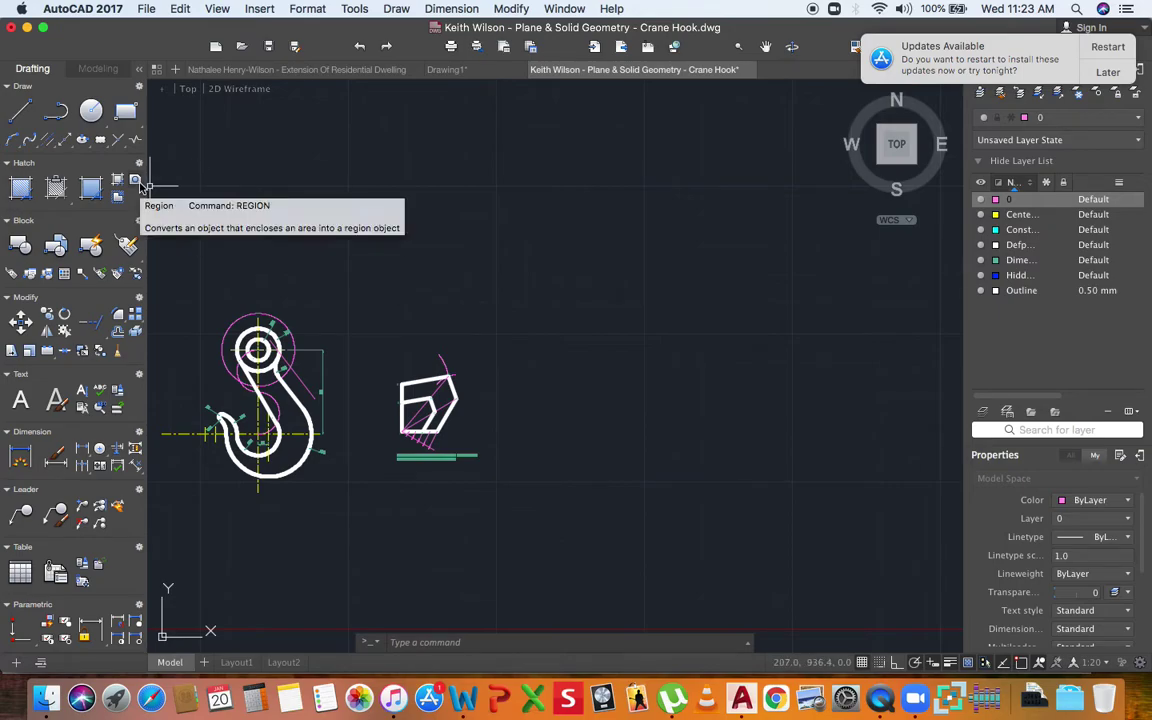
{"action": "left_click", "coordinate": [91, 111]}
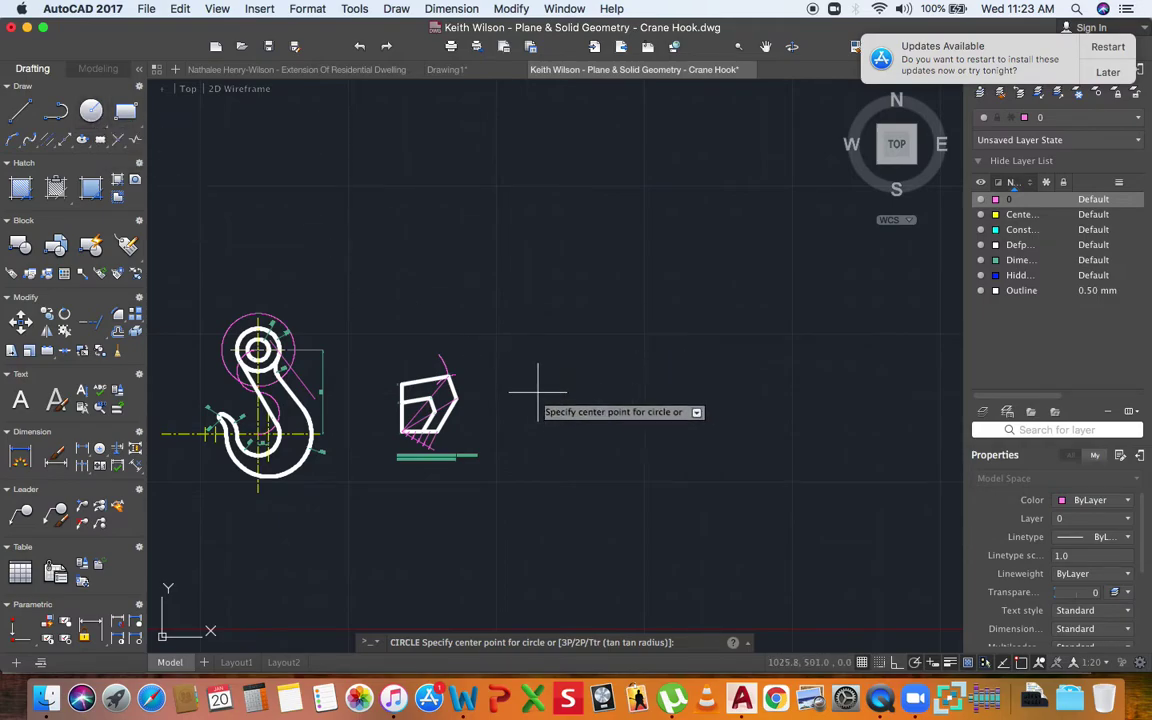
{"action": "scroll", "coordinate": [543, 400], "scroll_direction": "up", "scroll_amount": 3}
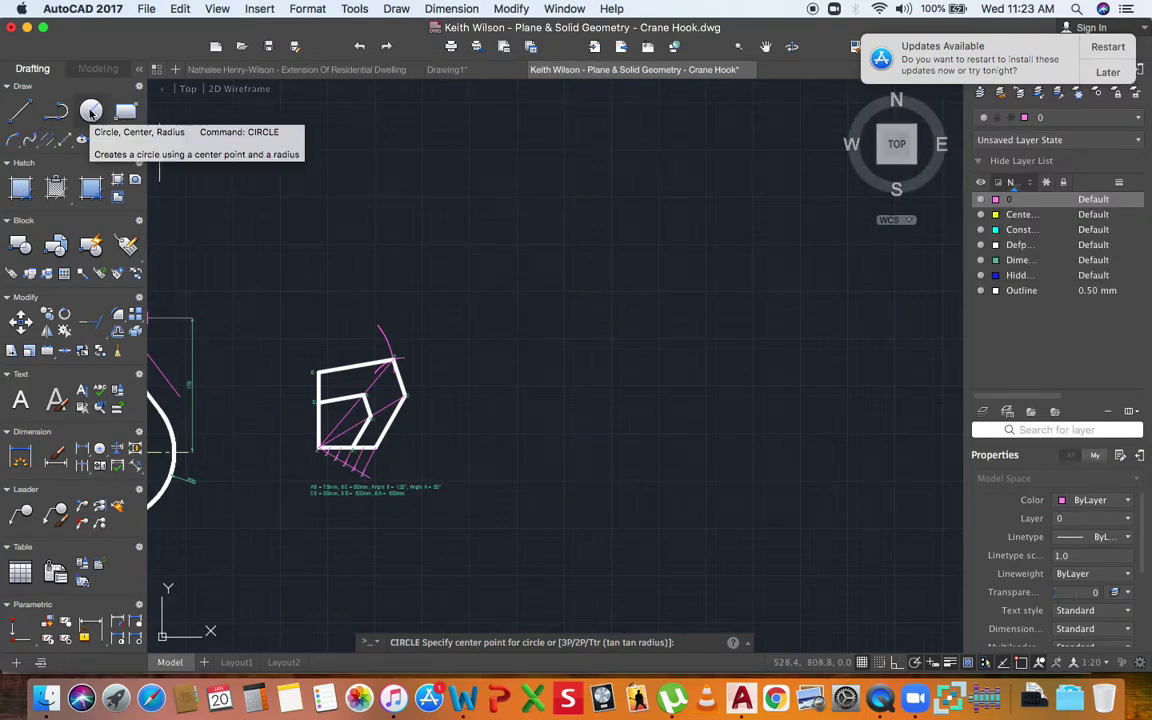
{"action": "left_click", "coordinate": [563, 403]}
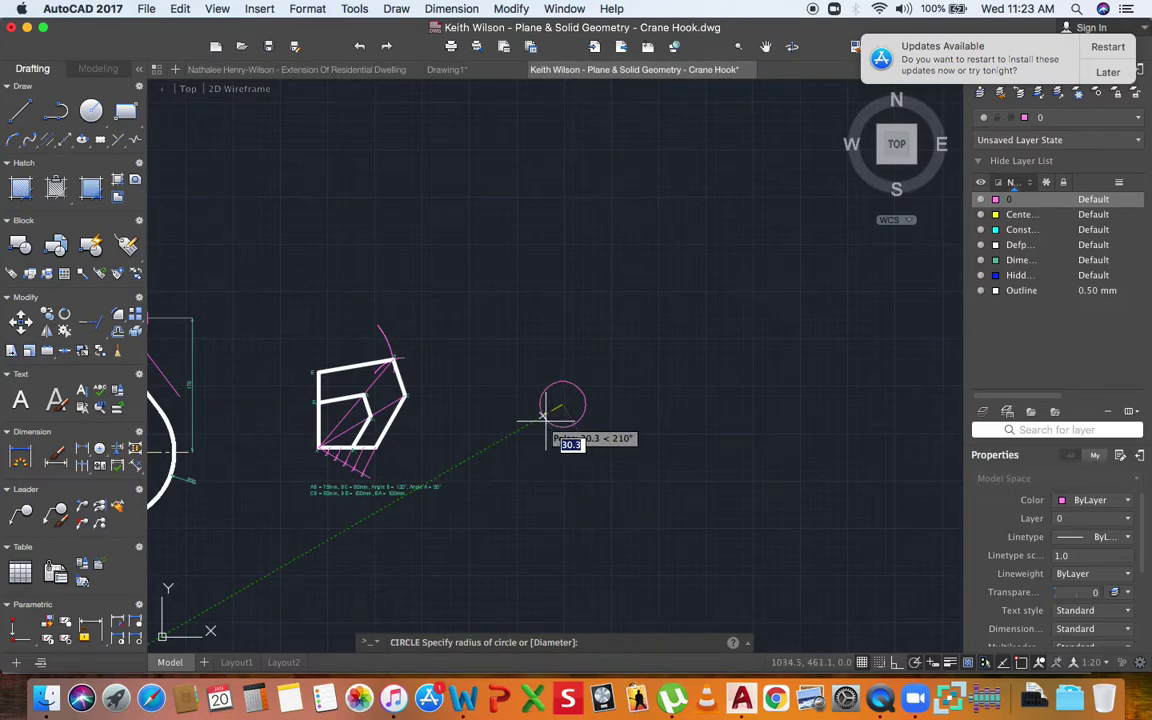
{"action": "type", "text": "50"}
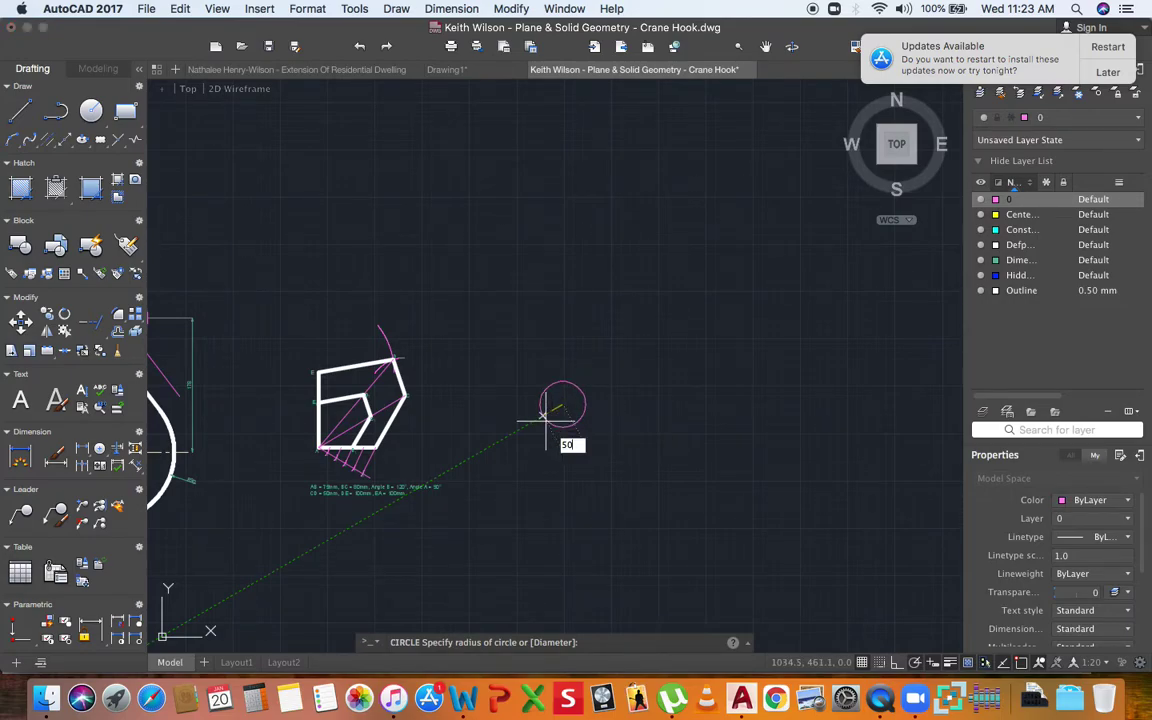
{"action": "key", "text": "Return"}
{"action": "scroll", "coordinate": [545, 421], "scroll_direction": "down", "scroll_amount": 3}
{"action": "scroll", "coordinate": [553, 411], "scroll_direction": "up", "scroll_amount": 3}
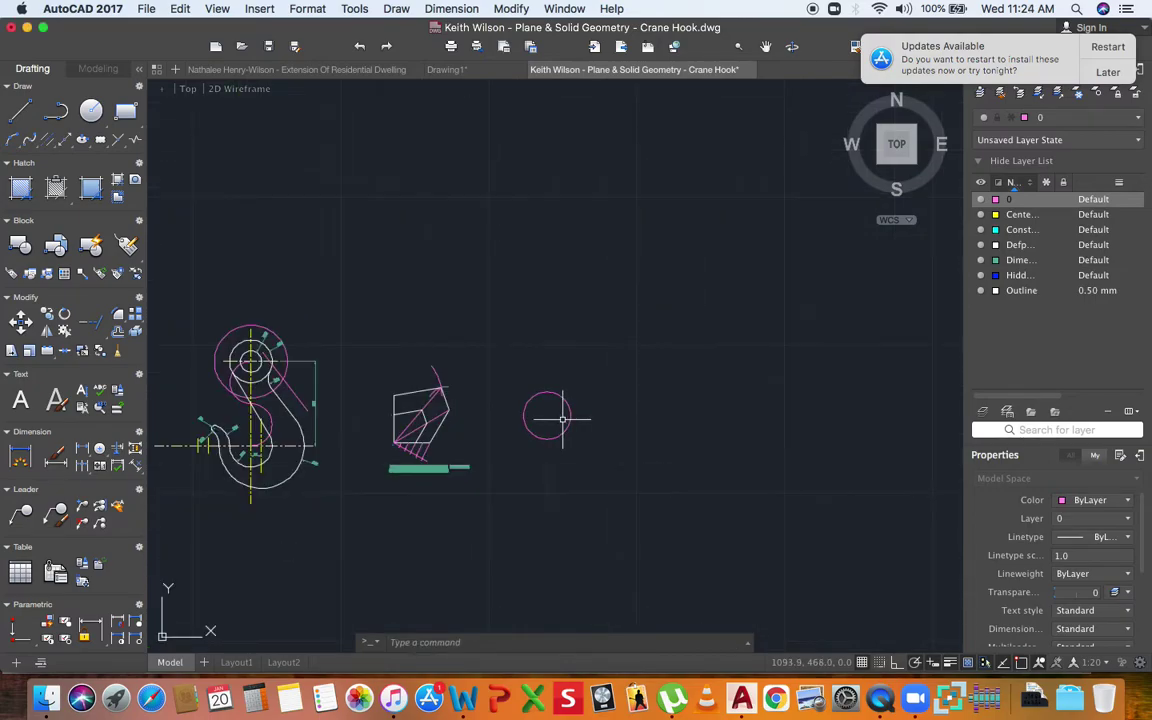
Switch the current layer to Center Line, cancelling a first line attempt and restarting LINE.
{"action": "scroll", "coordinate": [555, 424], "scroll_direction": "up", "scroll_amount": 3}
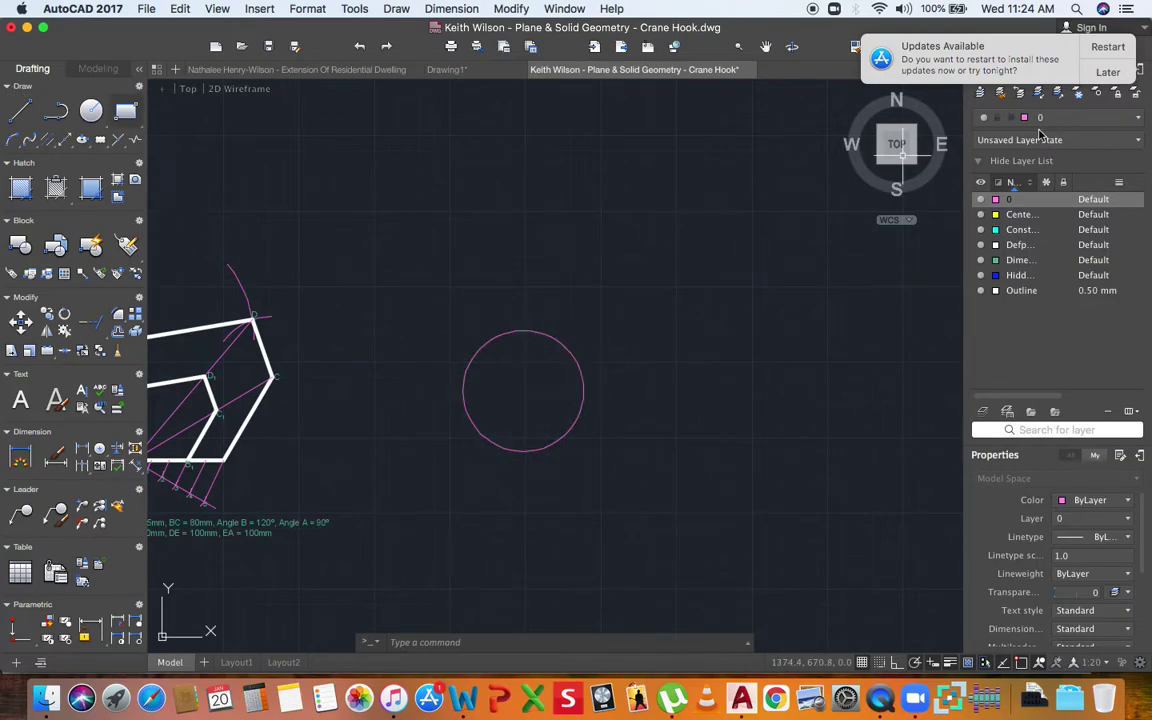
{"action": "left_click", "coordinate": [1063, 118]}
{"action": "left_click", "coordinate": [1040, 155]}
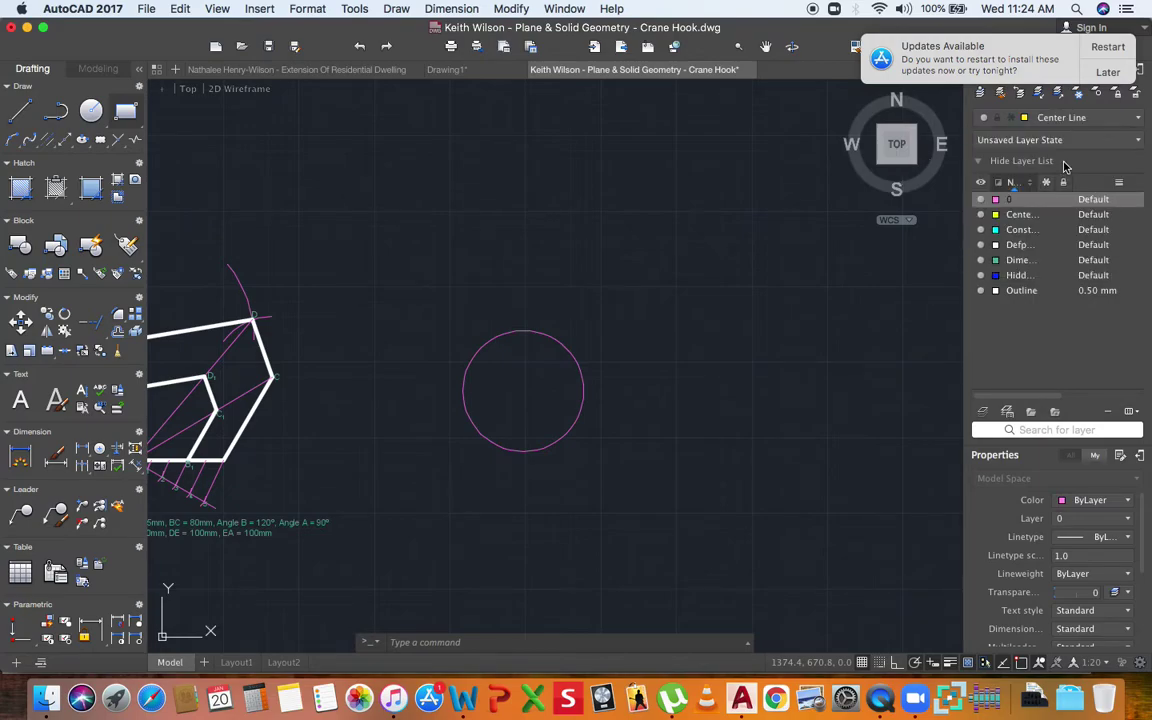
{"action": "left_click", "coordinate": [27, 113]}
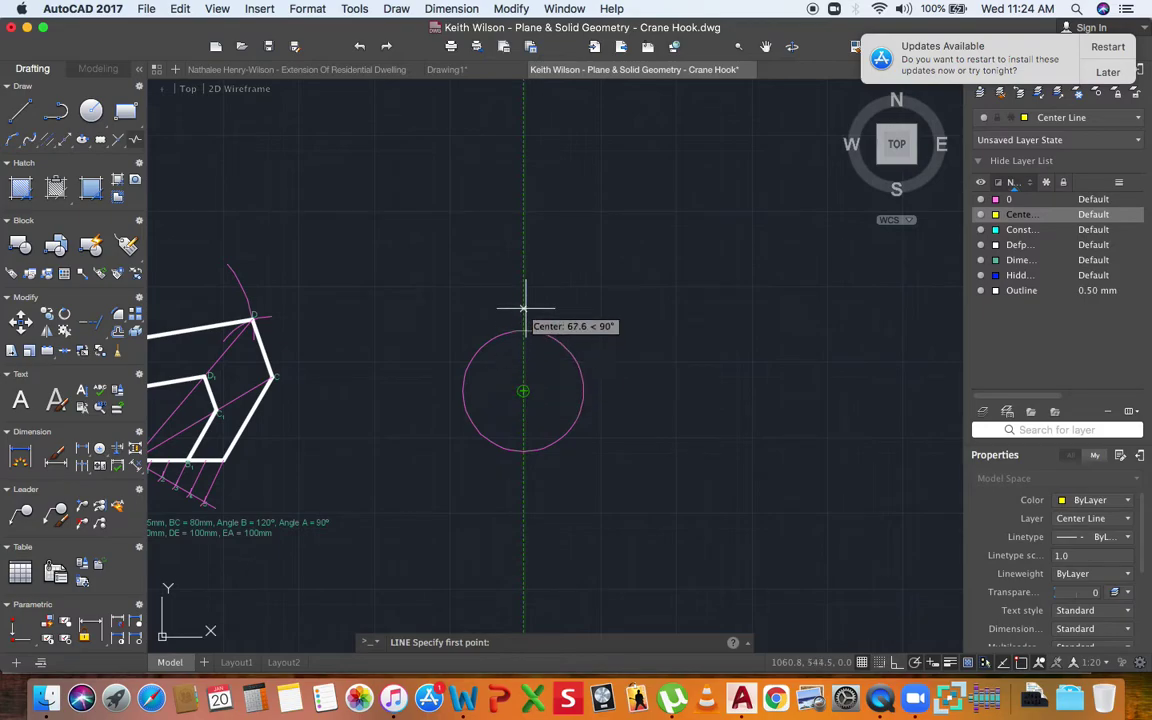
{"action": "left_click", "coordinate": [523, 330]}
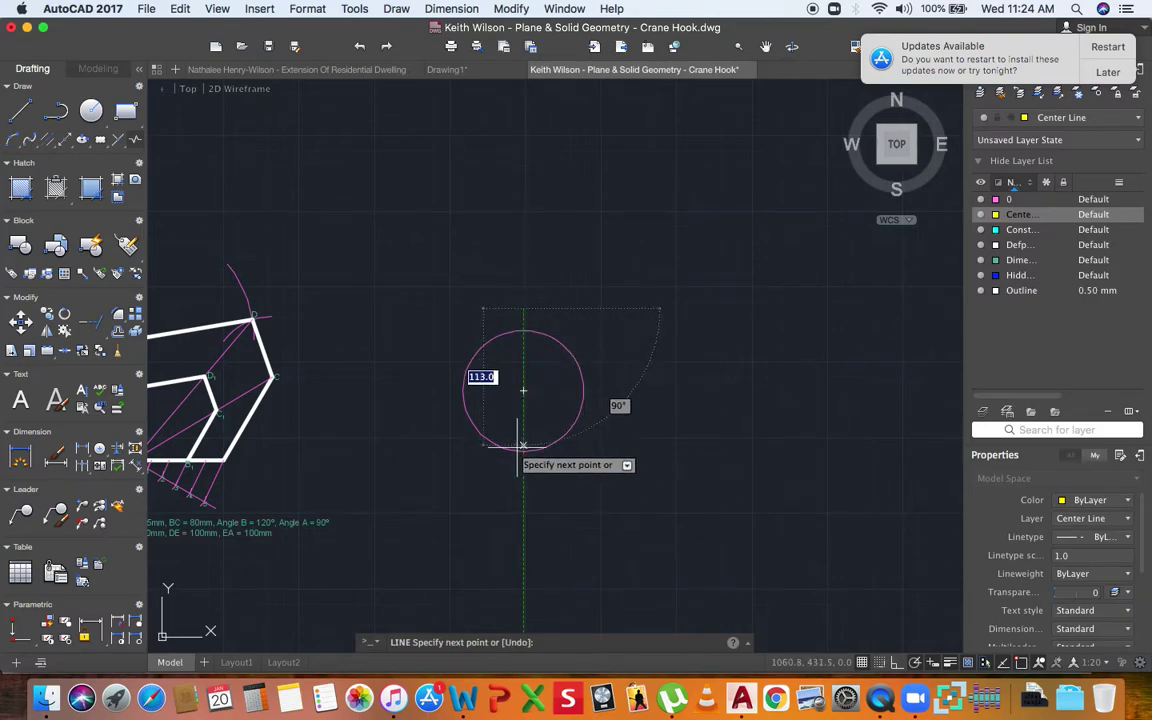
{"action": "key", "text": "Escape"}
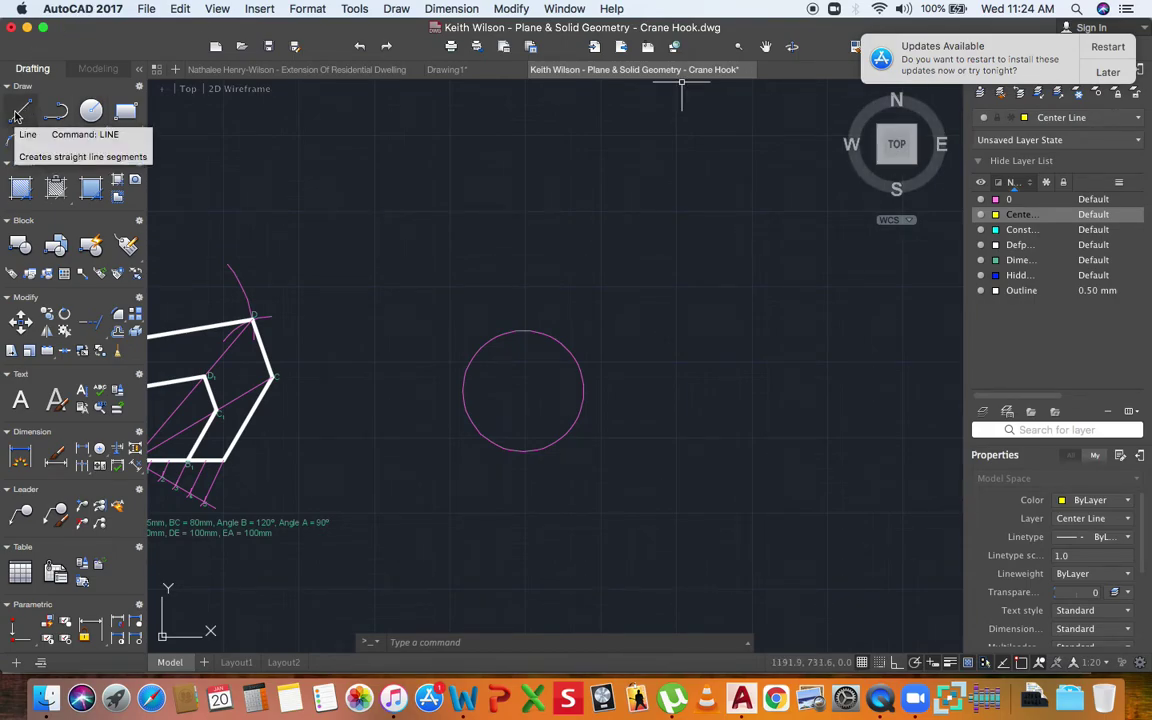
{"action": "left_click", "coordinate": [18, 113]}
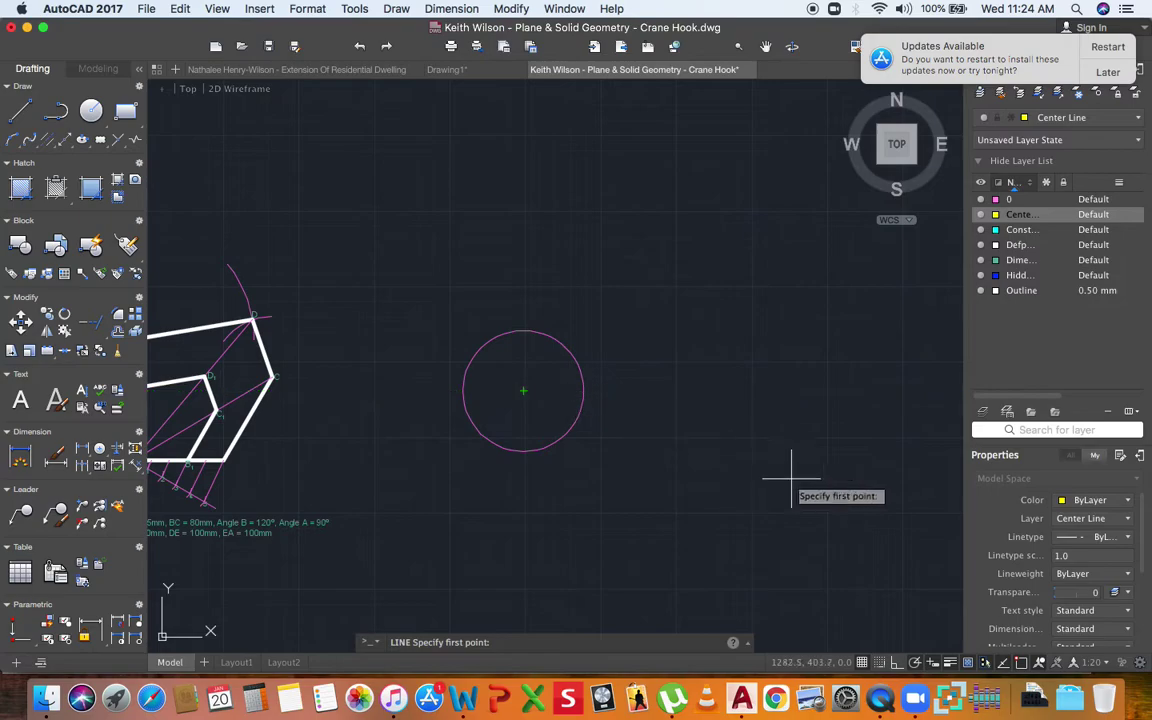
Draw a vertical and a horizontal centre line crossing through the radius-50 circle.
{"action": "left_click", "coordinate": [1022, 664]}
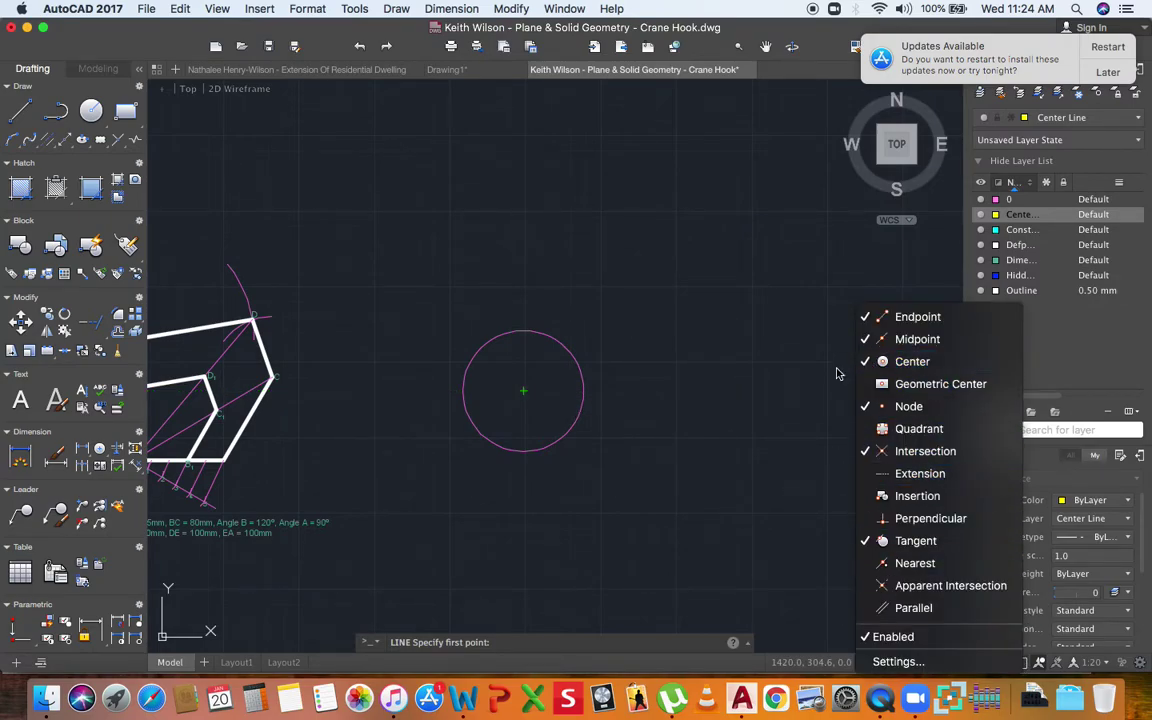
{"action": "left_click", "coordinate": [789, 381]}
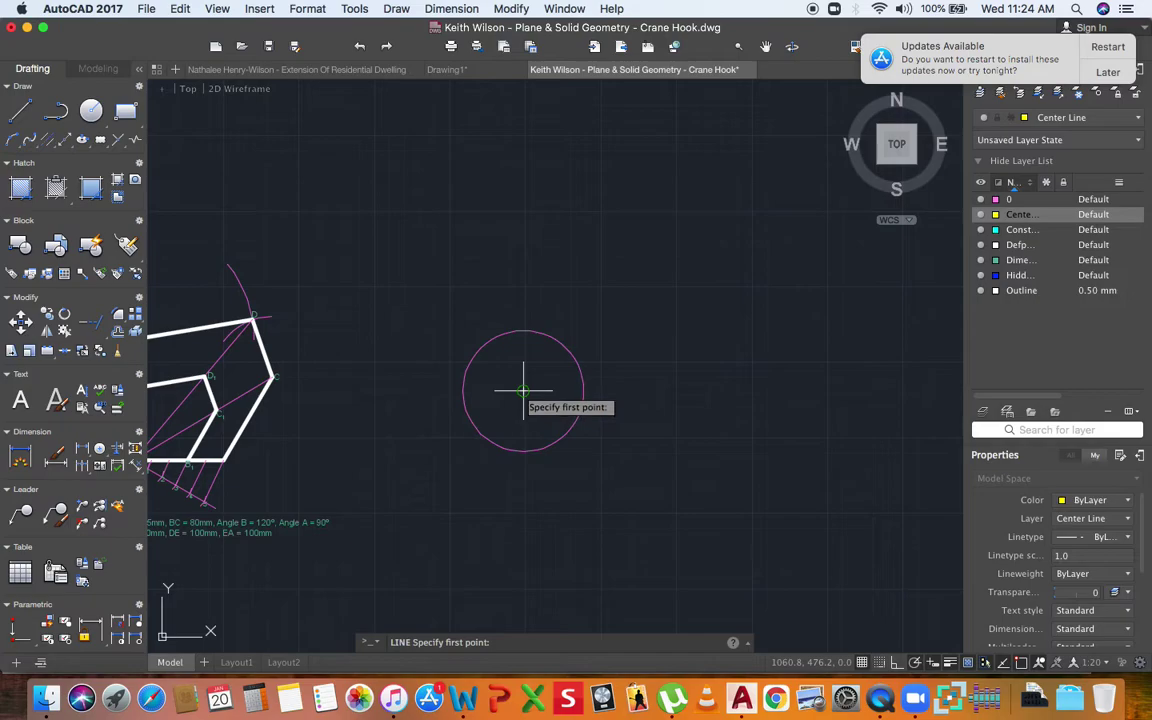
{"action": "left_click", "coordinate": [523, 318]}
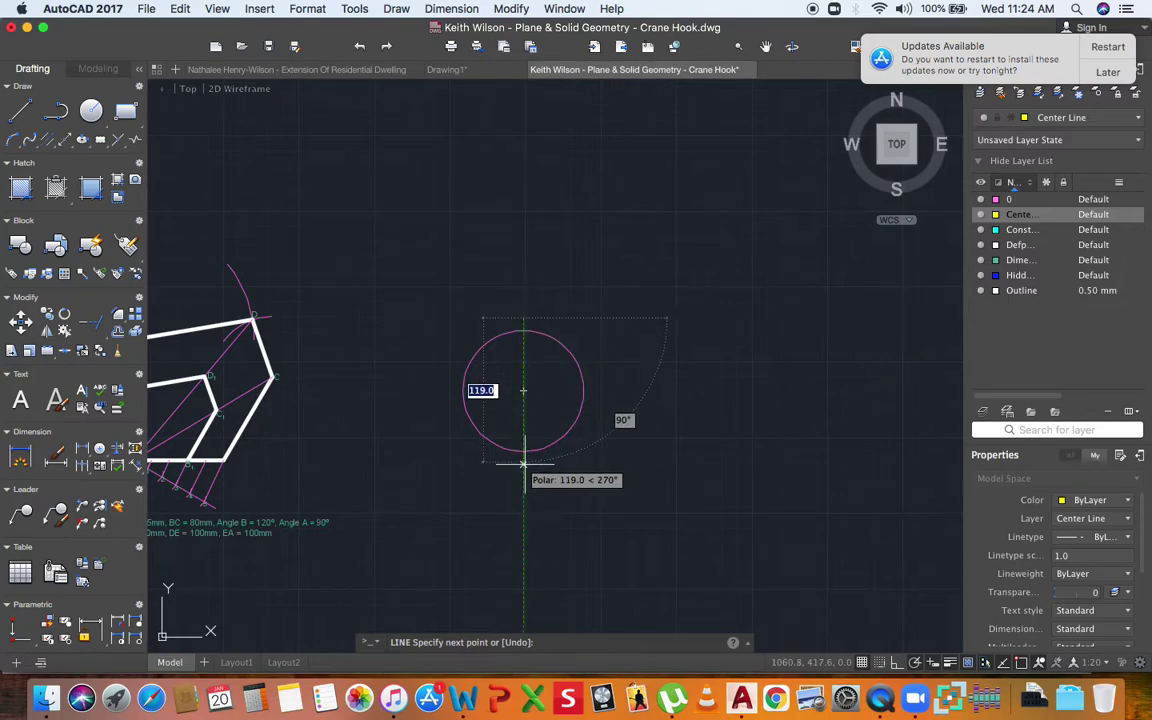
{"action": "left_click", "coordinate": [523, 466]}
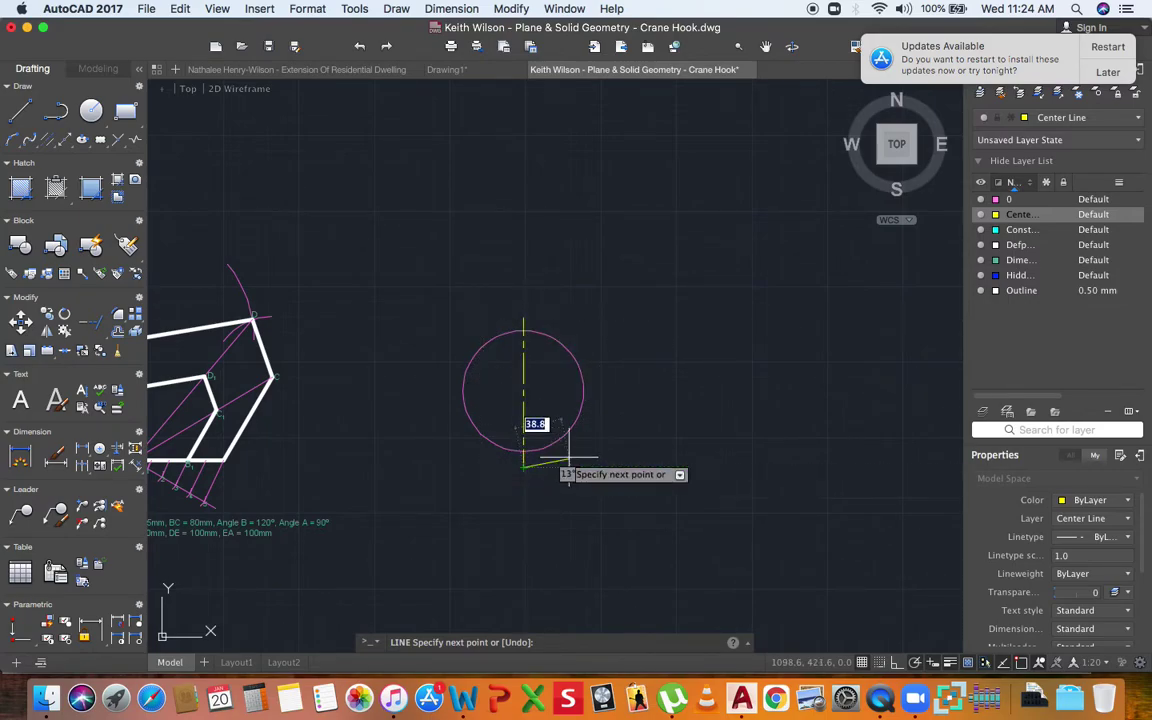
{"action": "key", "text": "Return"}
{"action": "key", "text": "Return"}
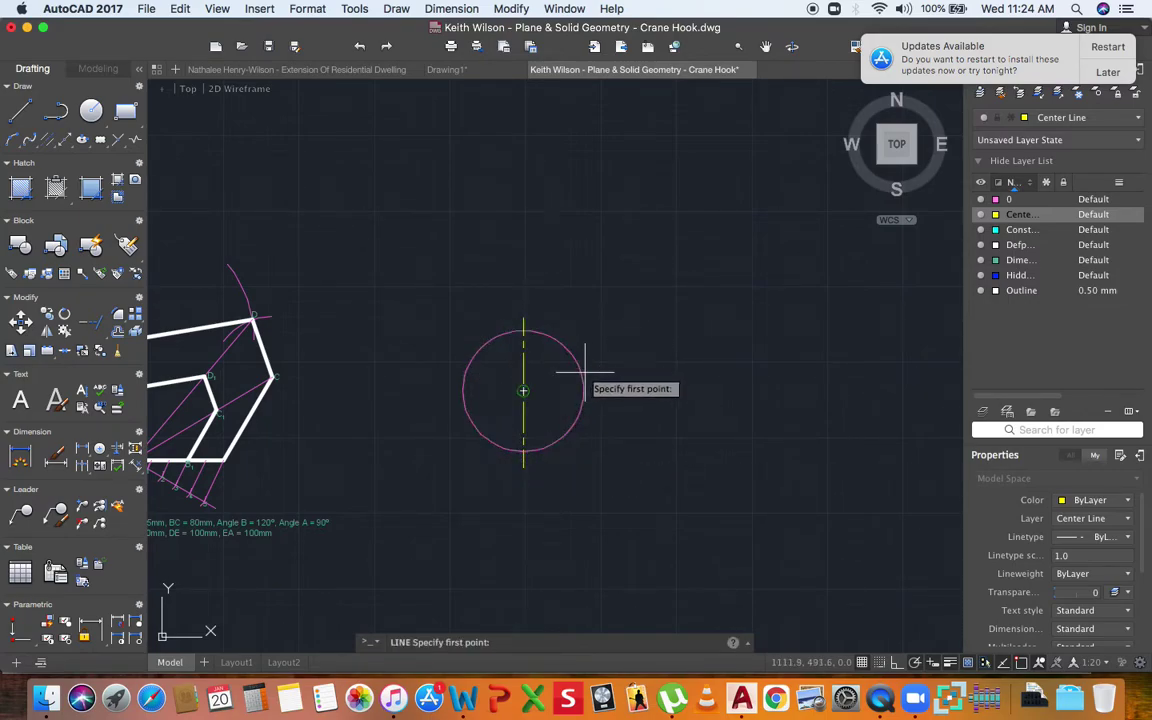
{"action": "key", "text": "Escape"}
{"action": "left_click", "coordinate": [19, 110]}
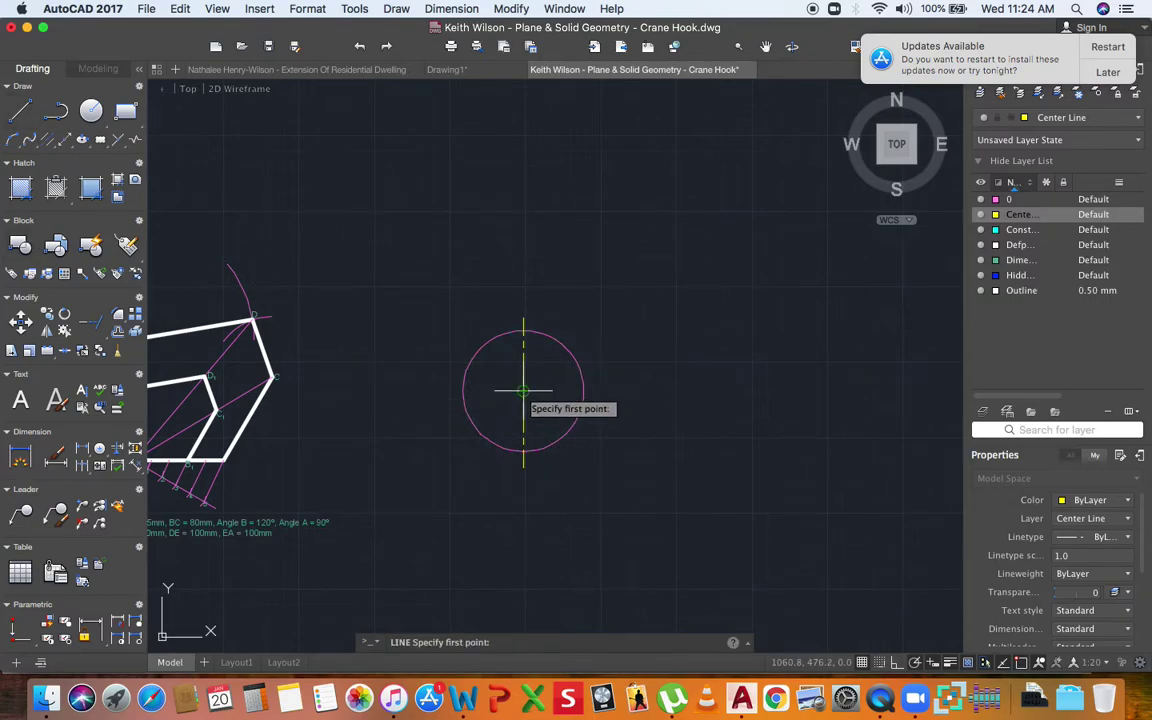
{"action": "left_click", "coordinate": [447, 391]}
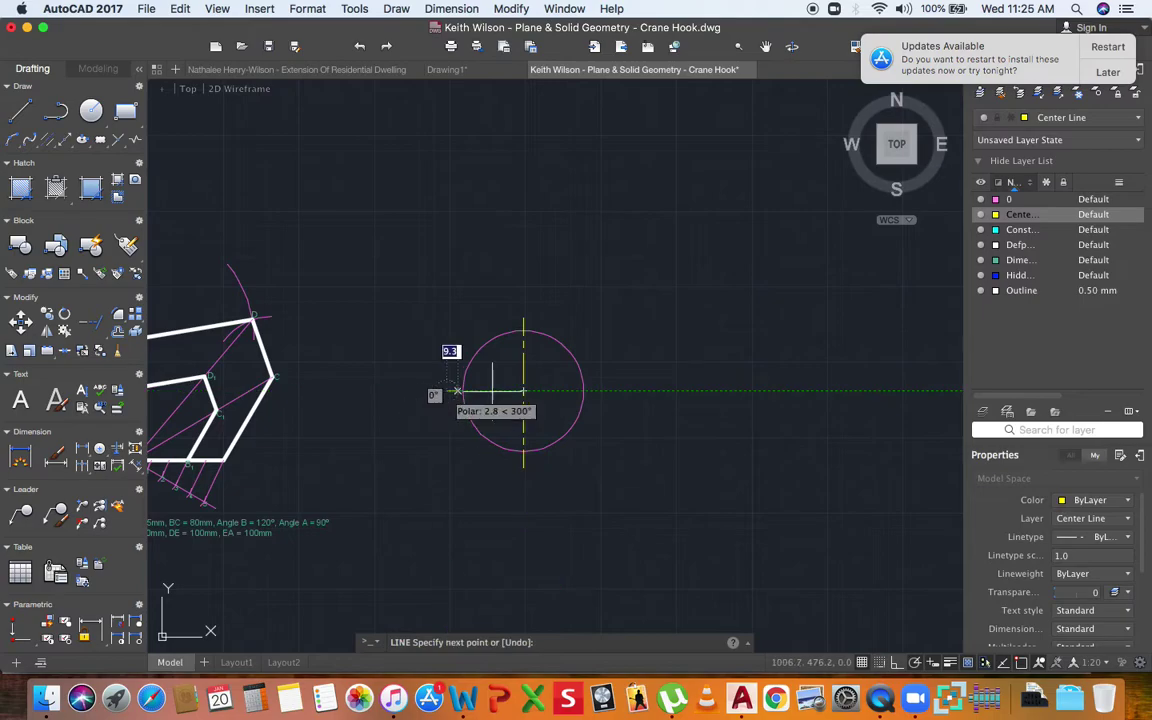
{"action": "left_click", "coordinate": [603, 391]}
{"action": "key", "text": "Return"}
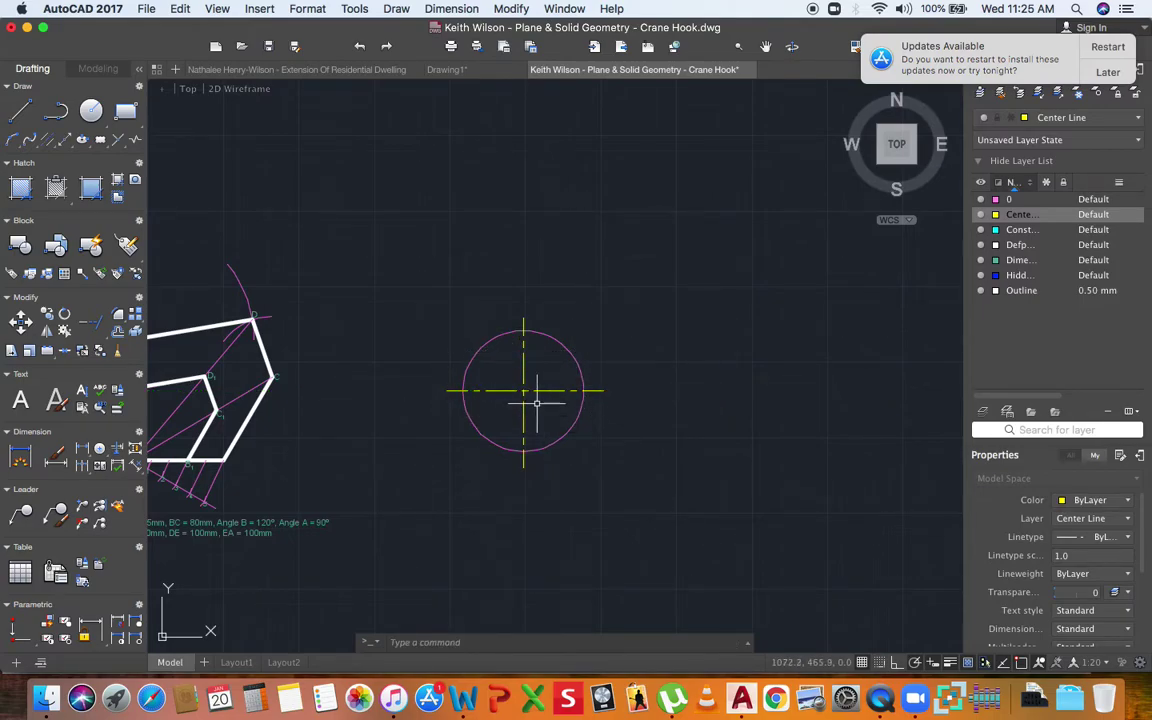
Select the circle and both centre lines and delete them.
{"action": "left_click", "coordinate": [578, 363]}
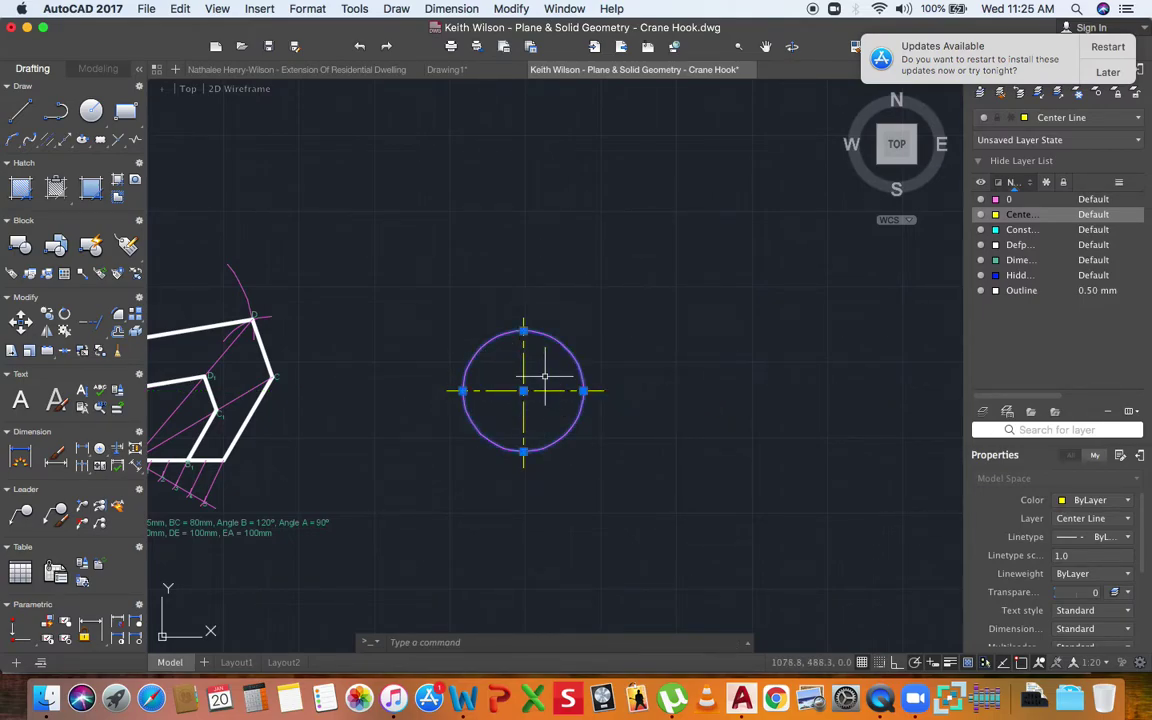
{"action": "left_click", "coordinate": [530, 298]}
{"action": "left_click", "coordinate": [428, 405]}
{"action": "key", "text": "Delete"}
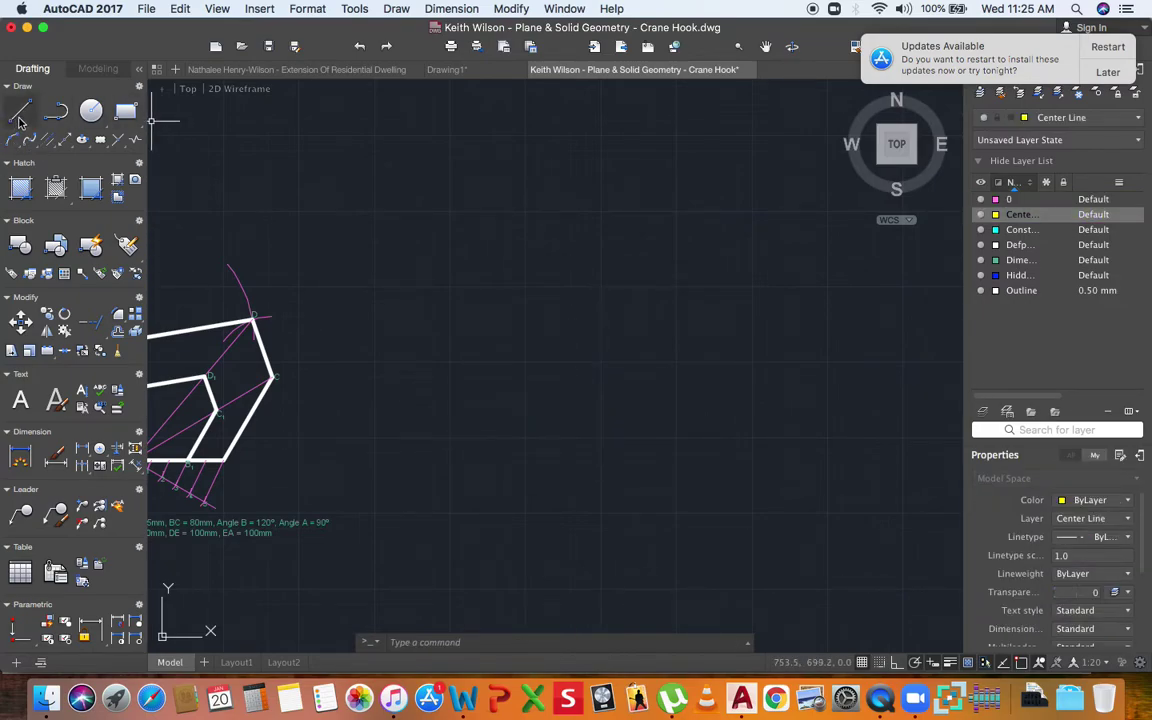
Draw a vertical centre line and a horizontal one crossing it, right of the hook.
{"action": "left_click", "coordinate": [20, 116]}
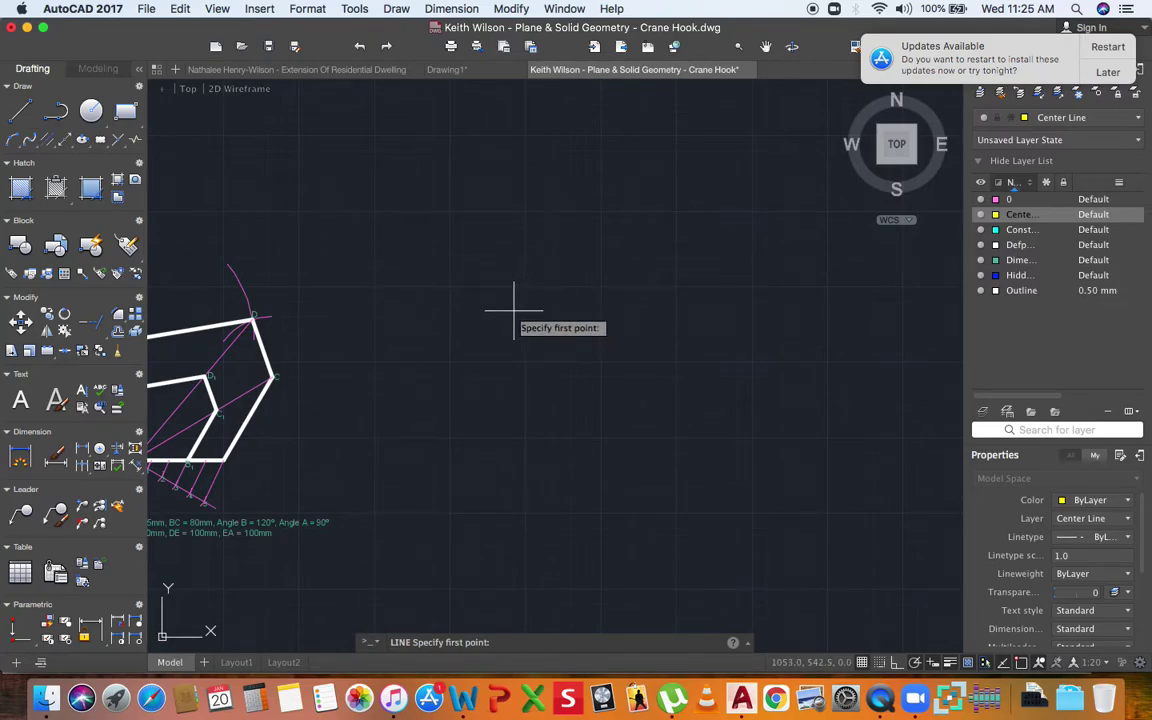
{"action": "left_click", "coordinate": [480, 318]}
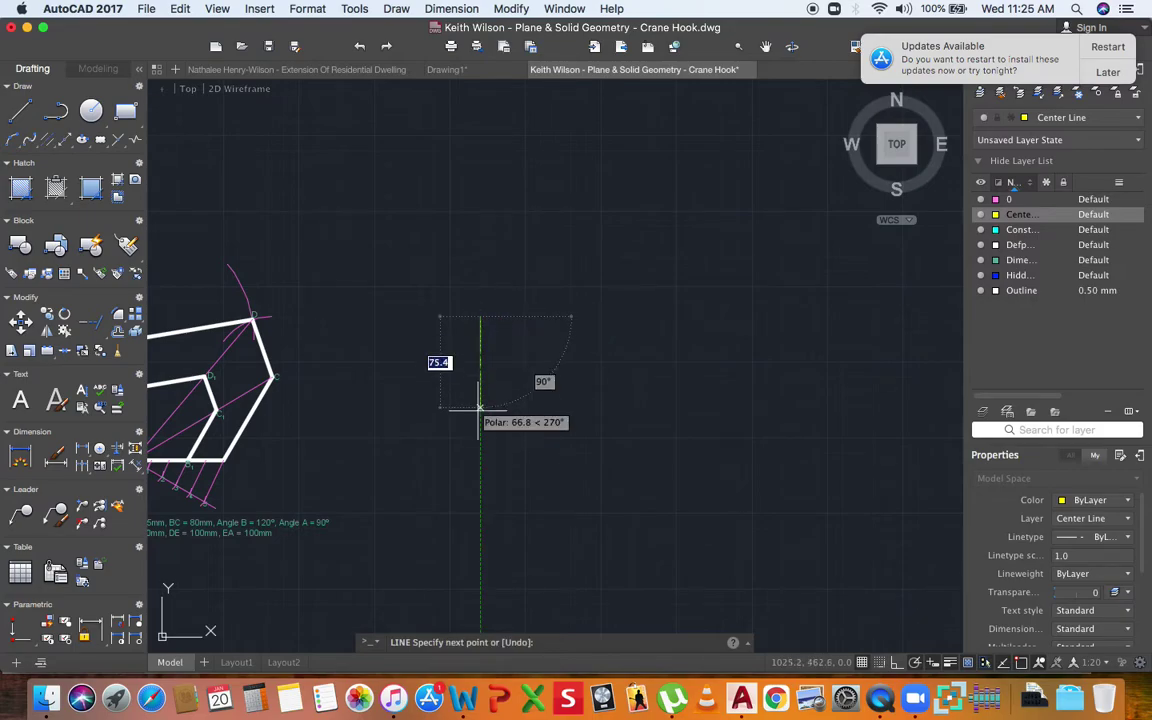
{"action": "left_click", "coordinate": [480, 432]}
{"action": "key", "text": "Return"}
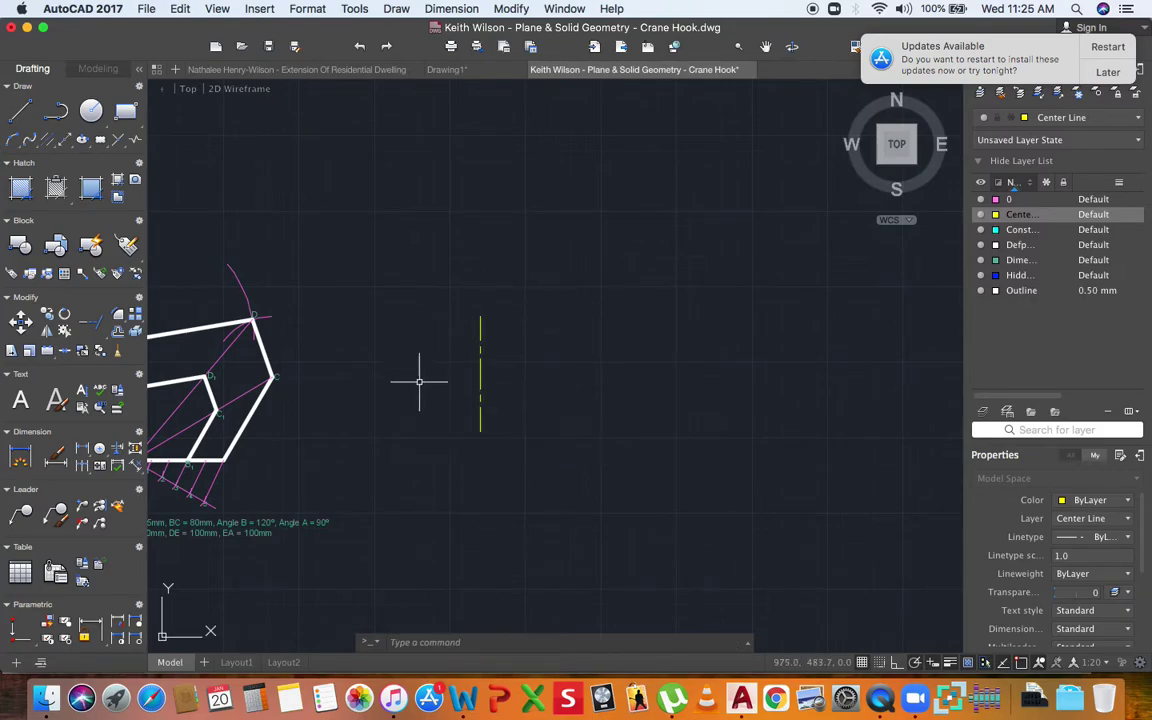
{"action": "key", "text": "Return"}
{"action": "left_click", "coordinate": [423, 366]}
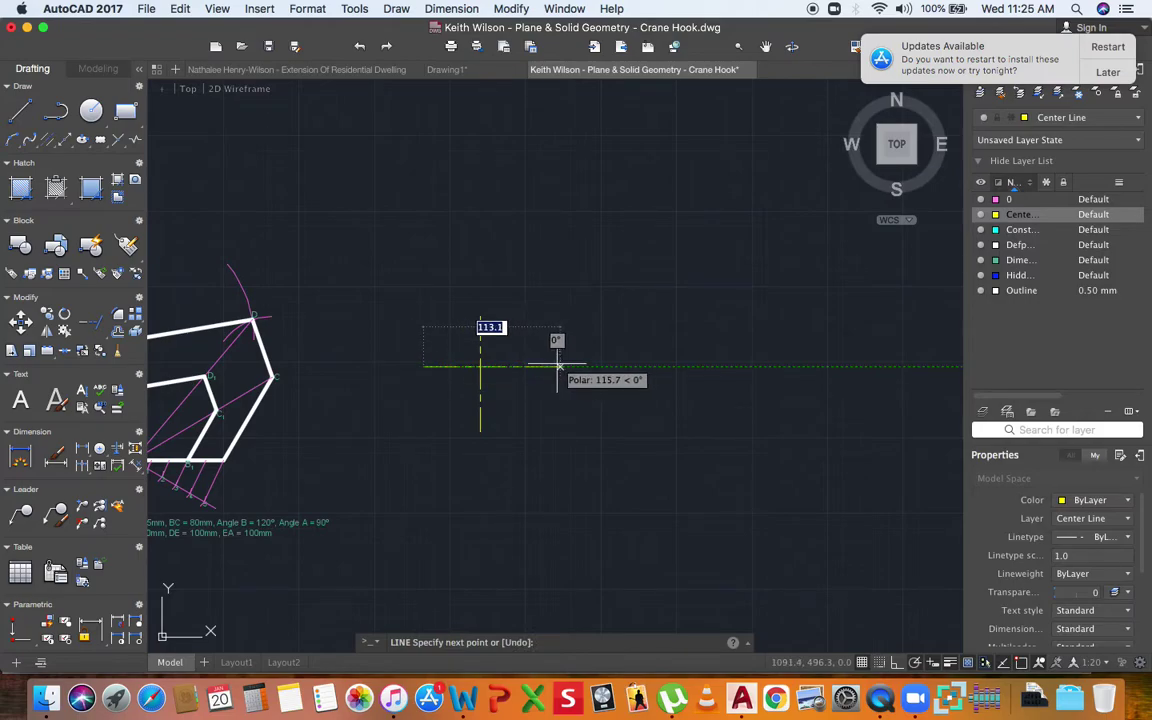
{"action": "left_click", "coordinate": [556, 366]}
{"action": "key", "text": "Return"}
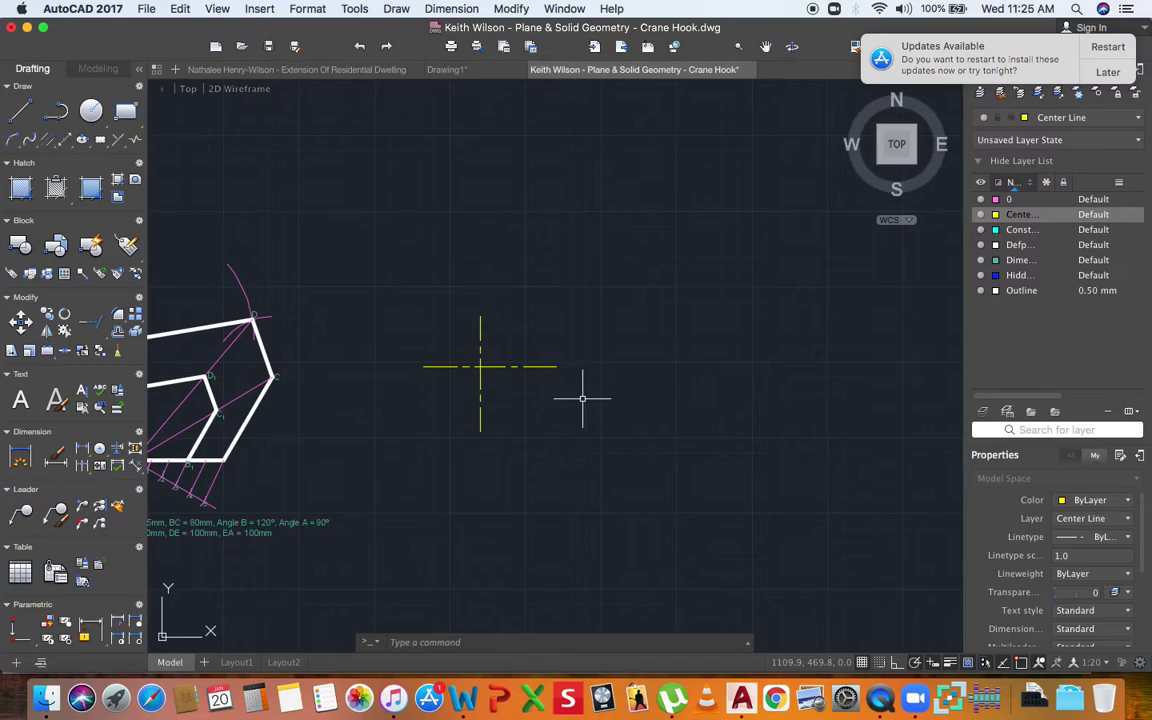
On layer 0, draw a radius-50 circle centred at the centreline intersection.
{"action": "left_click", "coordinate": [1085, 119]}
{"action": "left_click", "coordinate": [1030, 137]}
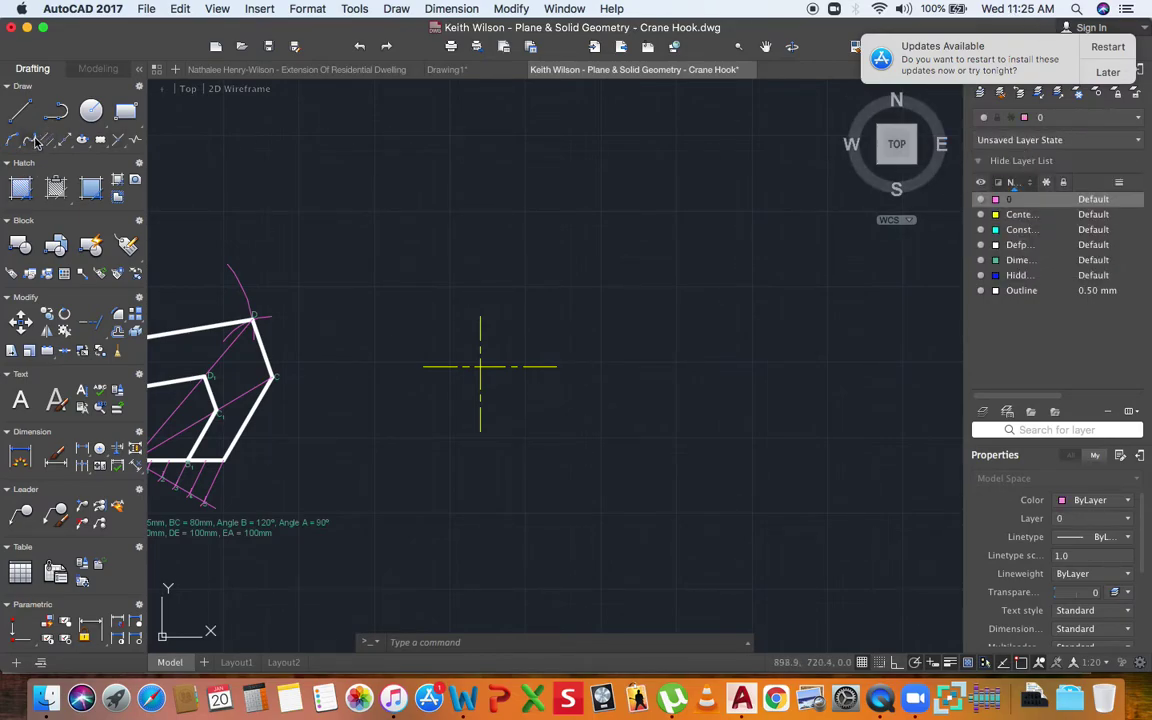
{"action": "left_click", "coordinate": [91, 111]}
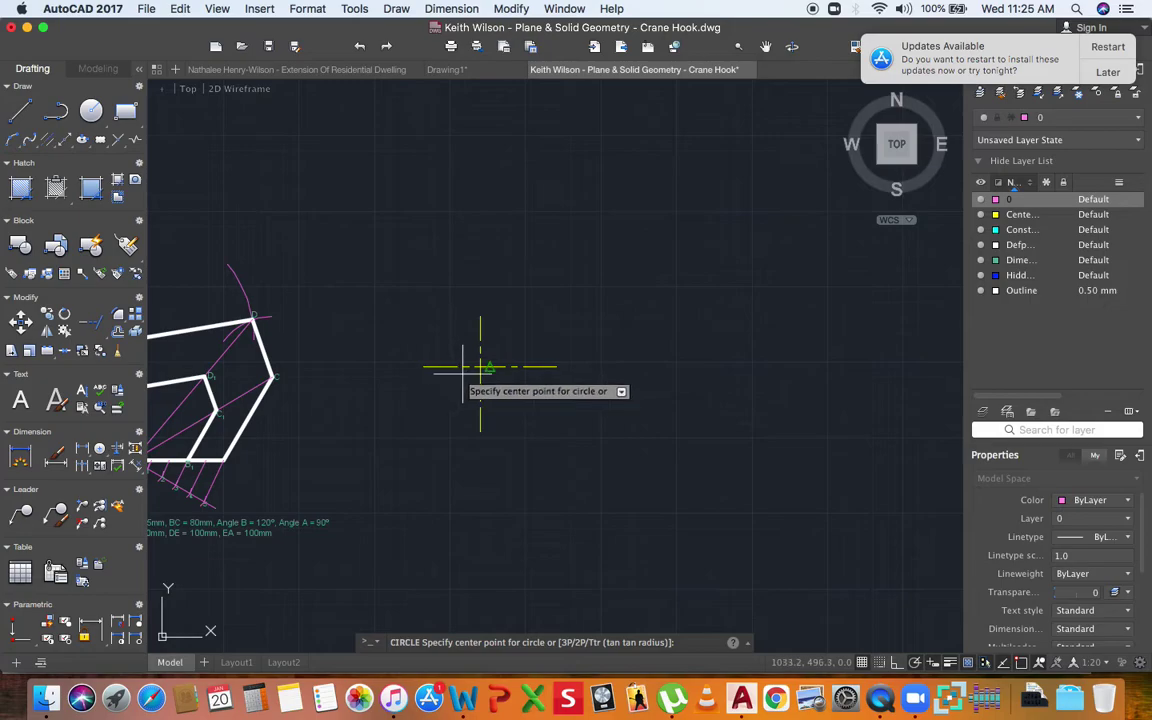
{"action": "scroll", "coordinate": [482, 375], "scroll_direction": "up", "scroll_amount": 3}
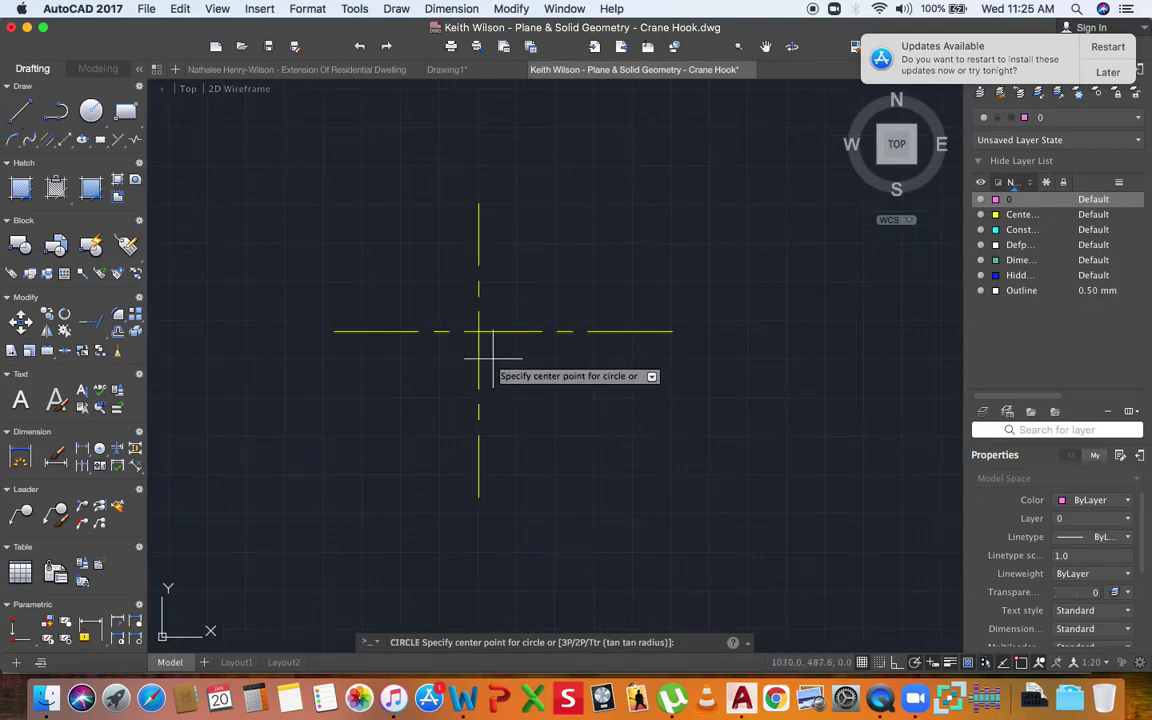
{"action": "left_click", "coordinate": [478, 331]}
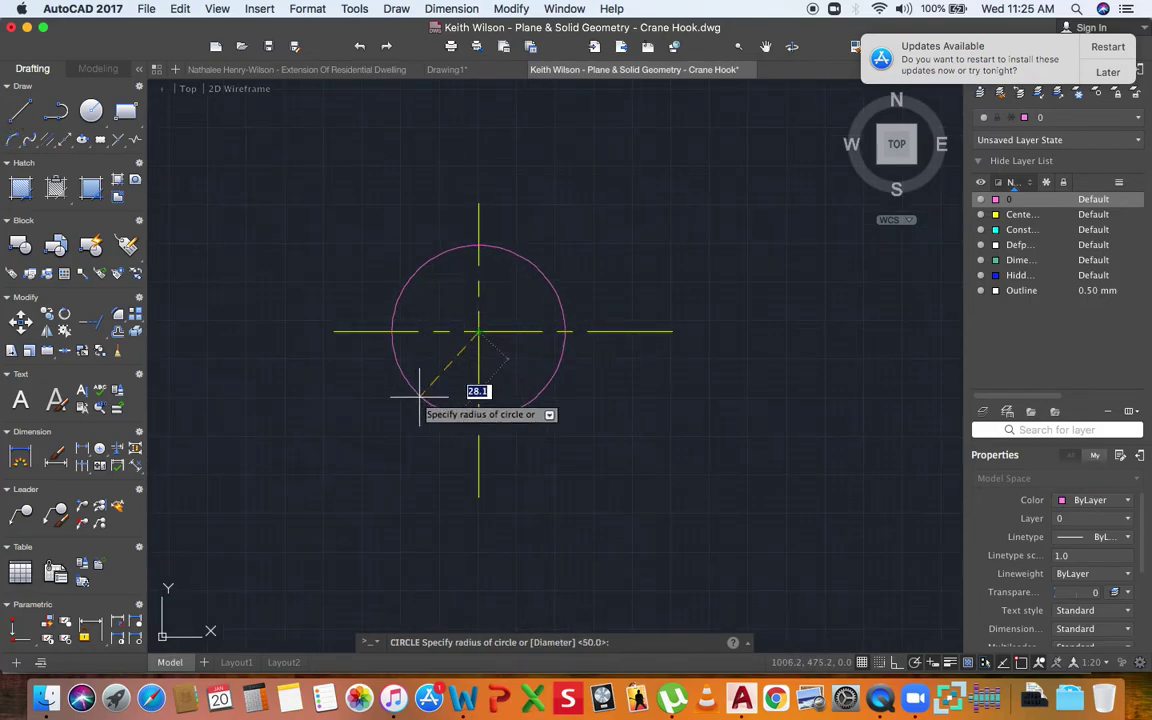
{"action": "type", "text": "5"}
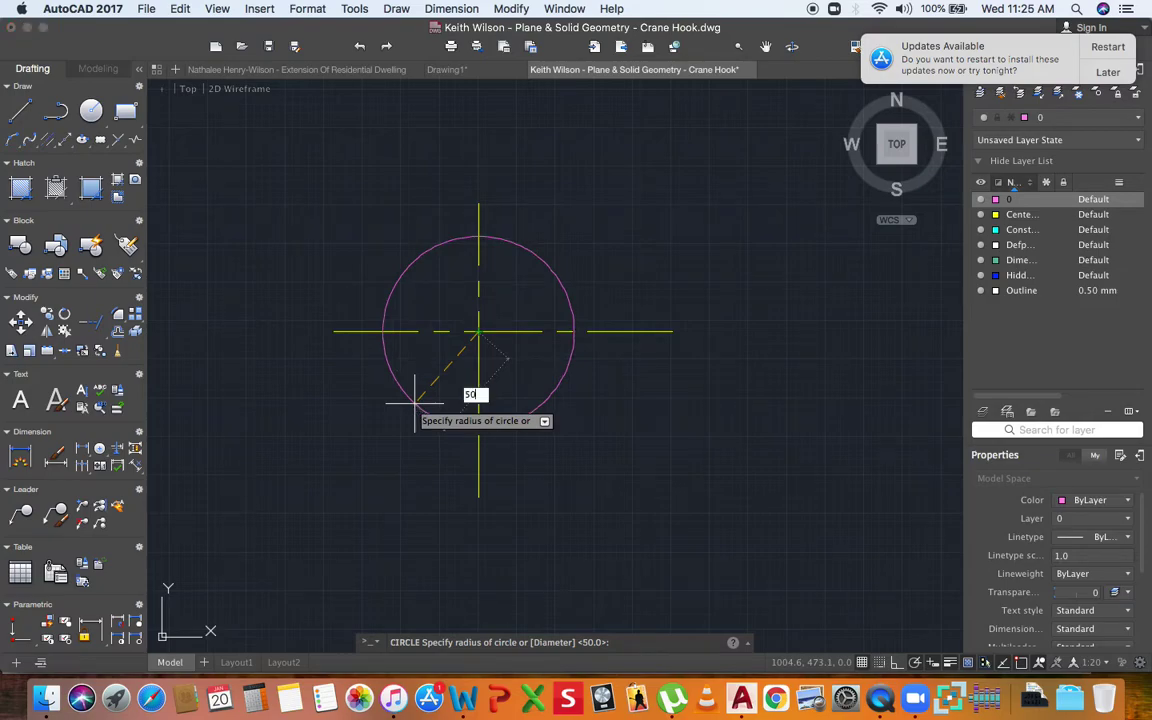
{"action": "type", "text": "0"}
{"action": "key", "text": "Return"}
{"action": "scroll", "coordinate": [445, 398], "scroll_direction": "down", "scroll_amount": 3}
Grip-stretch the horizontal centreline leftward and the vertical one up and down.
{"action": "left_click", "coordinate": [419, 371]}
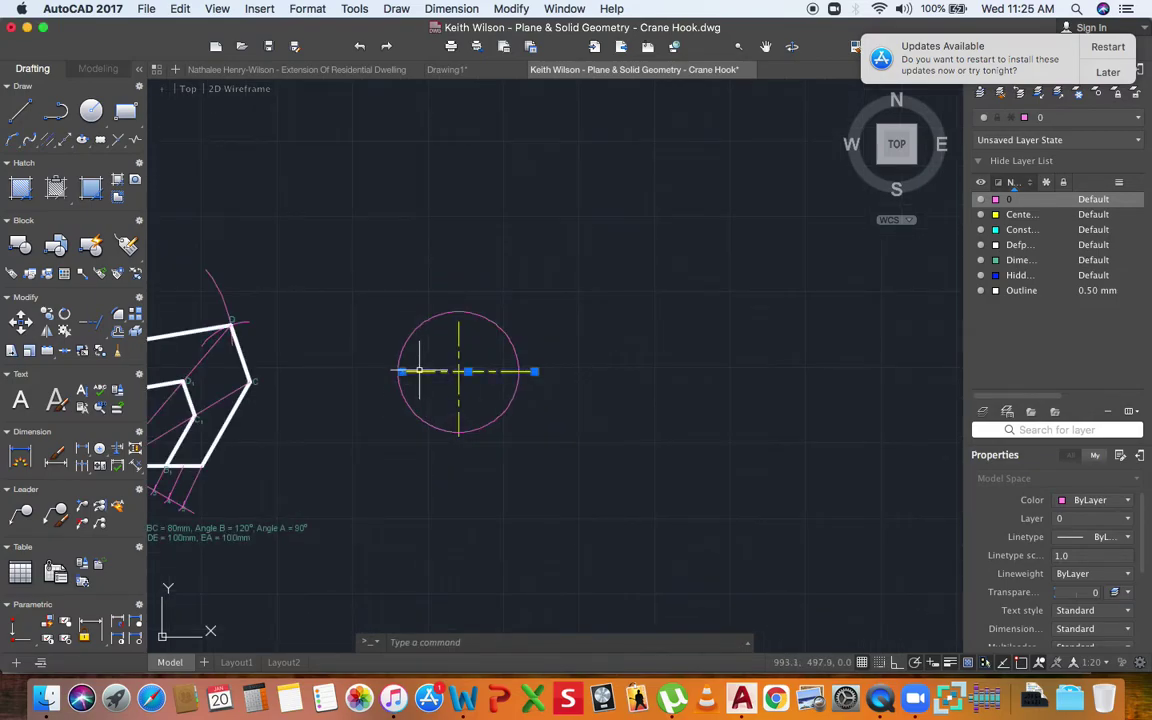
{"action": "left_click", "coordinate": [401, 371]}
{"action": "left_click", "coordinate": [373, 371]}
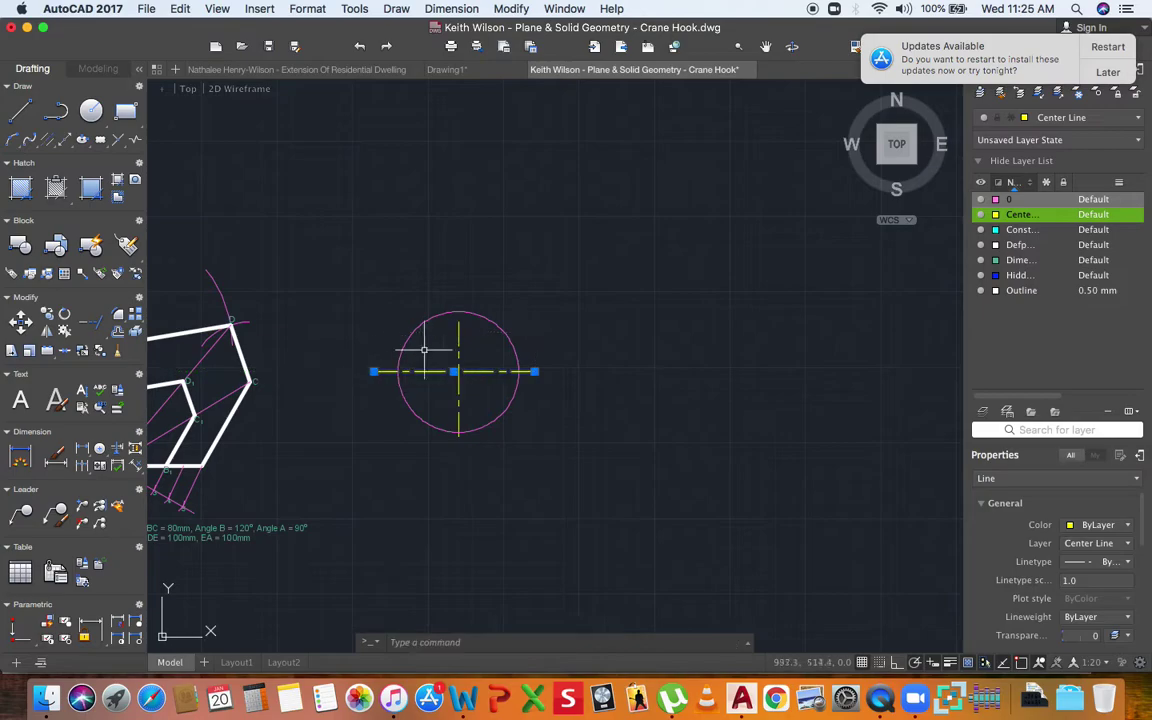
{"action": "left_click", "coordinate": [458, 335]}
{"action": "left_click", "coordinate": [458, 321]}
{"action": "left_click", "coordinate": [458, 296]}
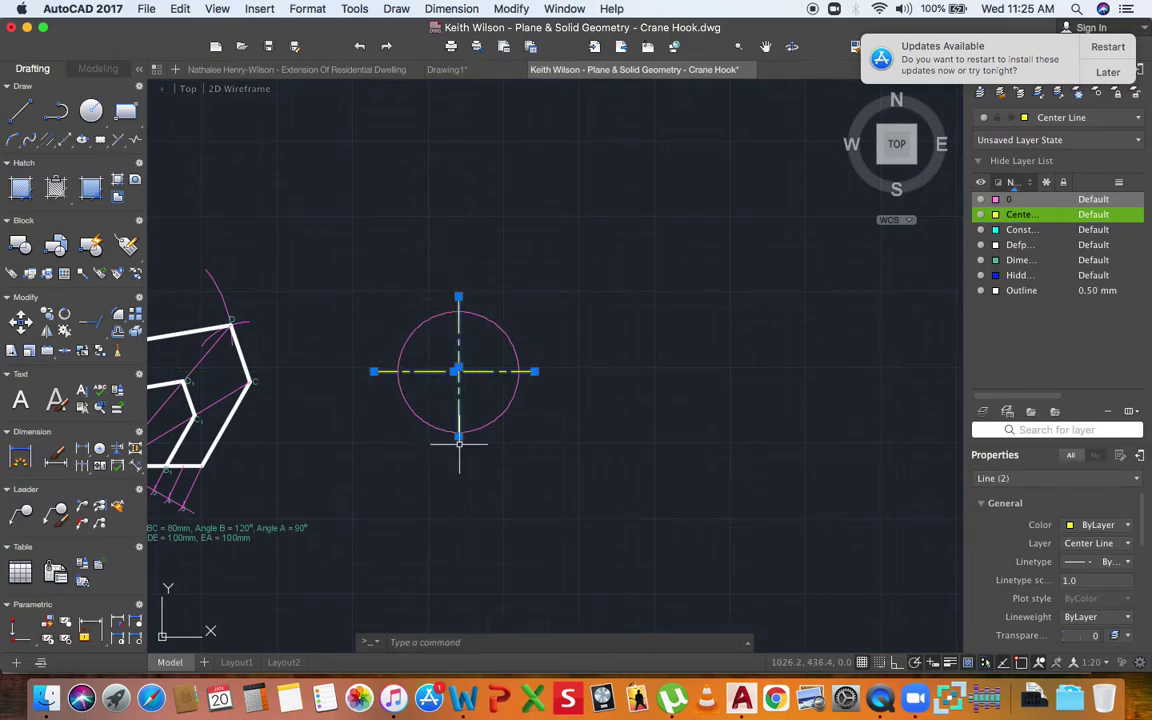
{"action": "left_click", "coordinate": [458, 436]}
{"action": "left_click", "coordinate": [458, 476]}
{"action": "scroll", "coordinate": [441, 373], "scroll_direction": "up", "scroll_amount": 2}
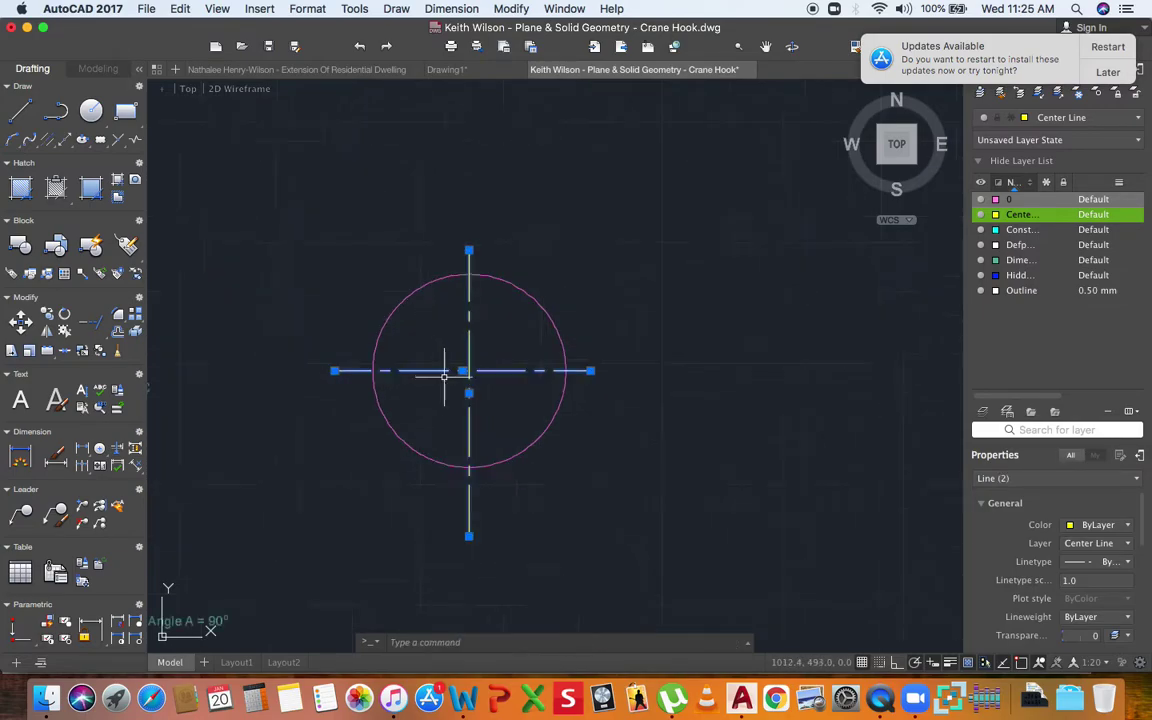
{"action": "scroll", "coordinate": [455, 386], "scroll_direction": "up", "scroll_amount": 3}
{"action": "scroll", "coordinate": [490, 407], "scroll_direction": "up", "scroll_amount": 2}
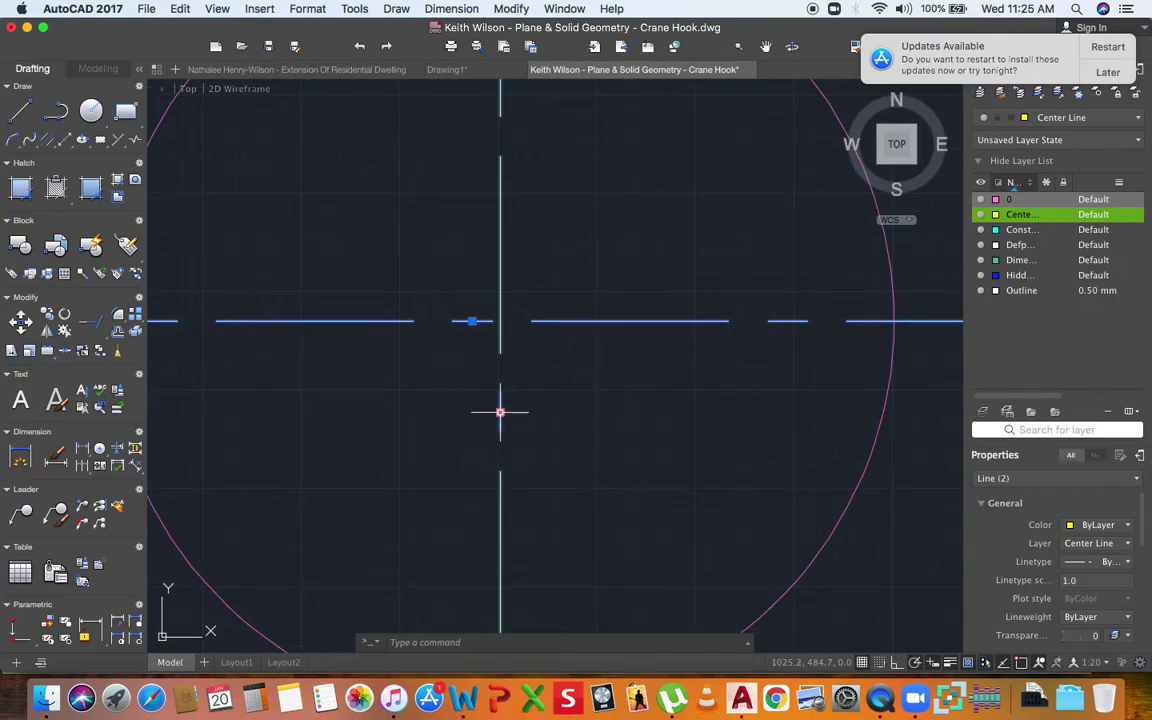
{"action": "scroll", "coordinate": [500, 405], "scroll_direction": "down", "scroll_amount": 5}
{"action": "scroll", "coordinate": [485, 411], "scroll_direction": "up", "scroll_amount": 3}
{"action": "key", "text": "Escape"}
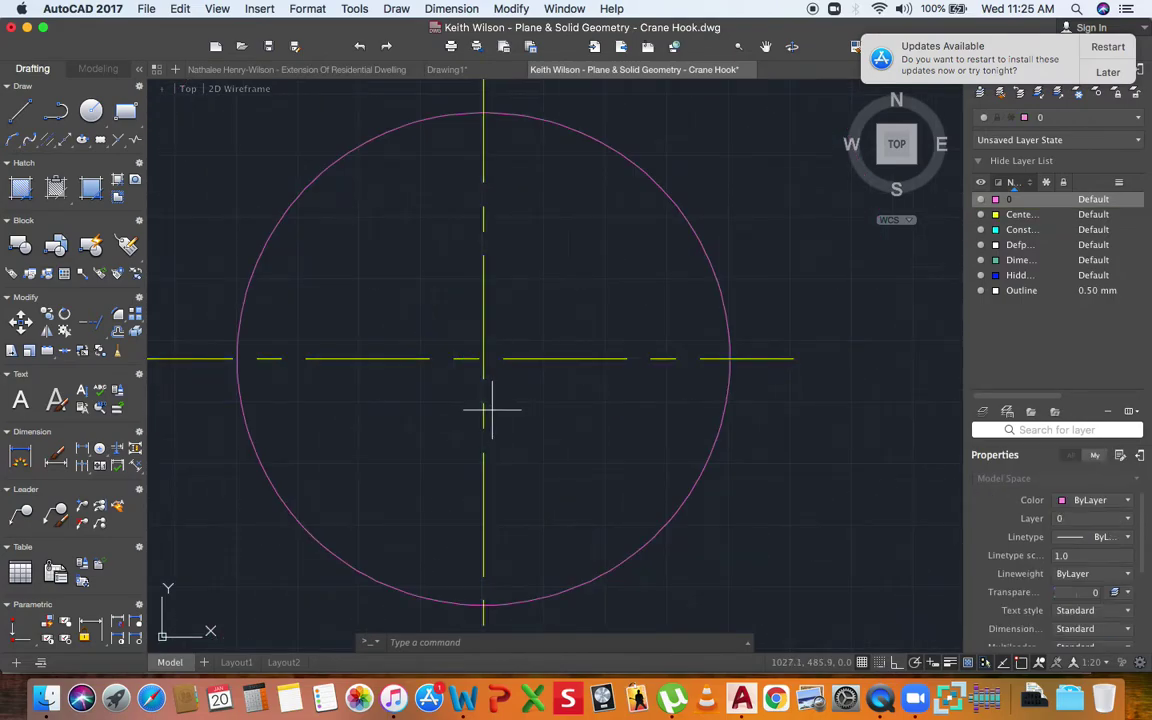
Move both centrelines so they pass through the circle's centre, and recentre the view.
{"action": "left_click", "coordinate": [483, 416]}
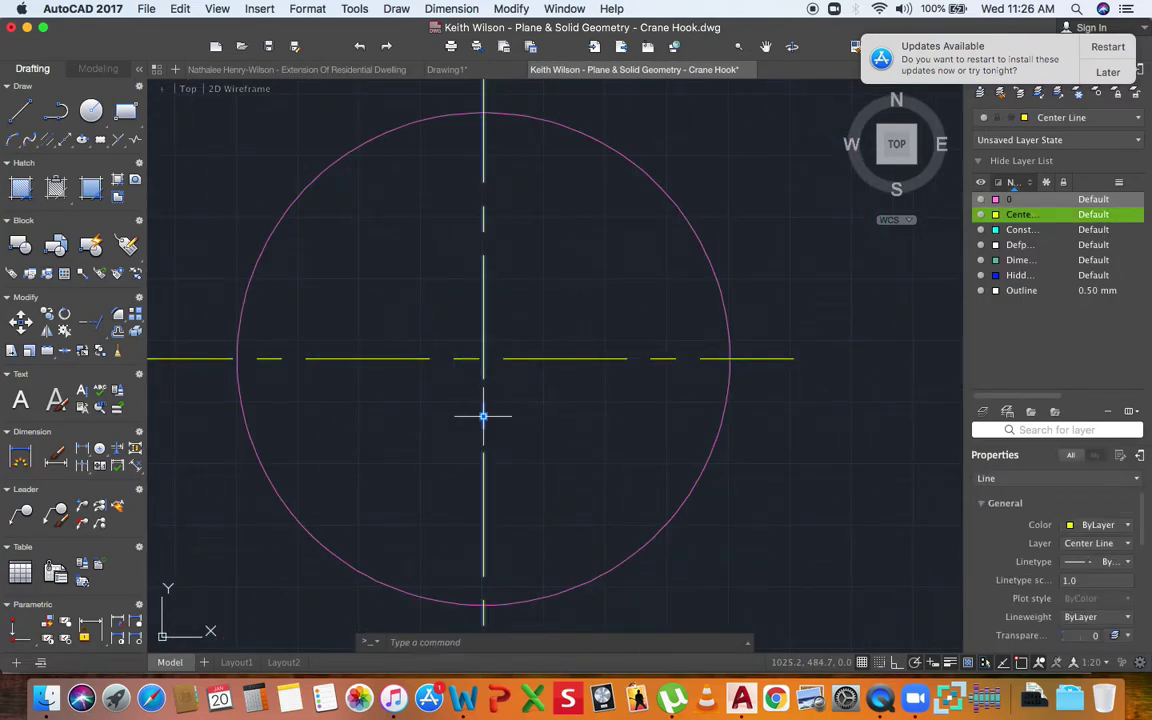
{"action": "left_click", "coordinate": [483, 358]}
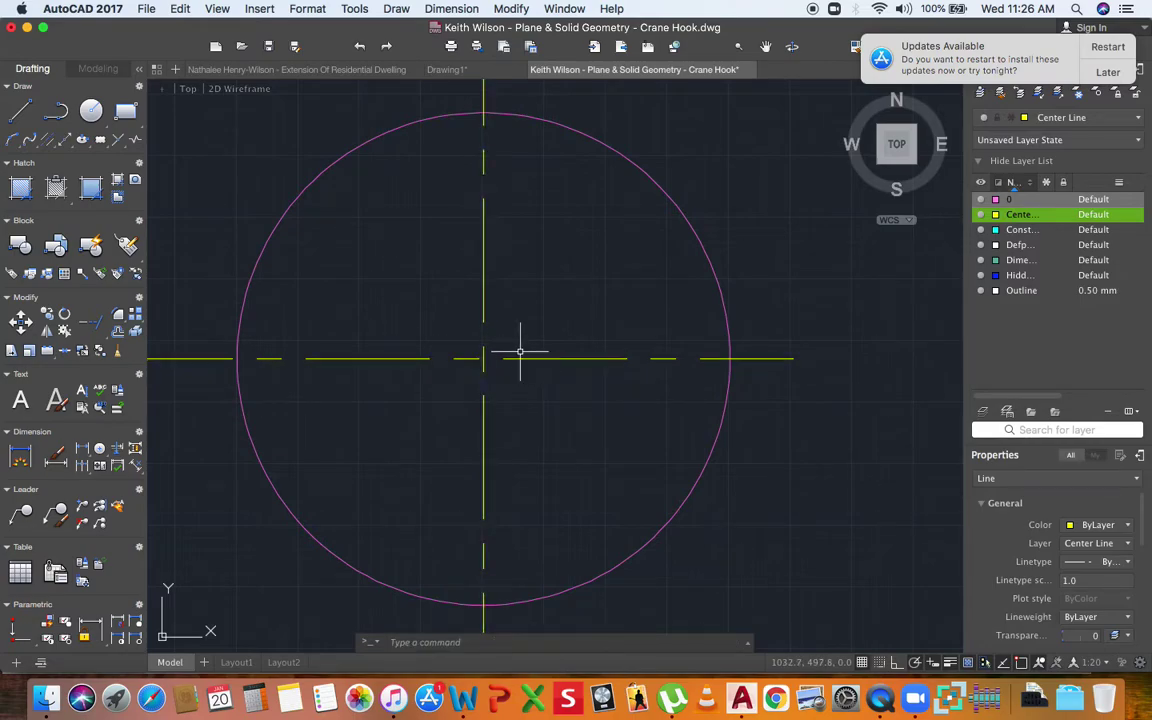
{"action": "left_click", "coordinate": [512, 358]}
{"action": "left_click", "coordinate": [465, 358]}
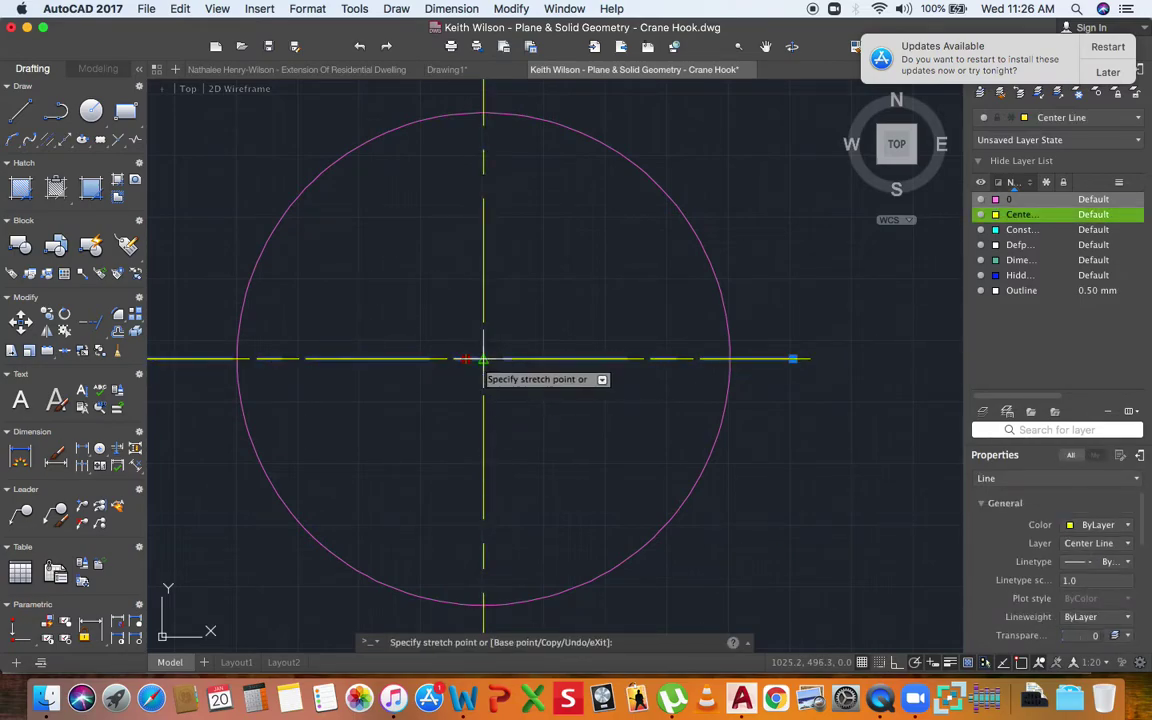
{"action": "left_click", "coordinate": [483, 358]}
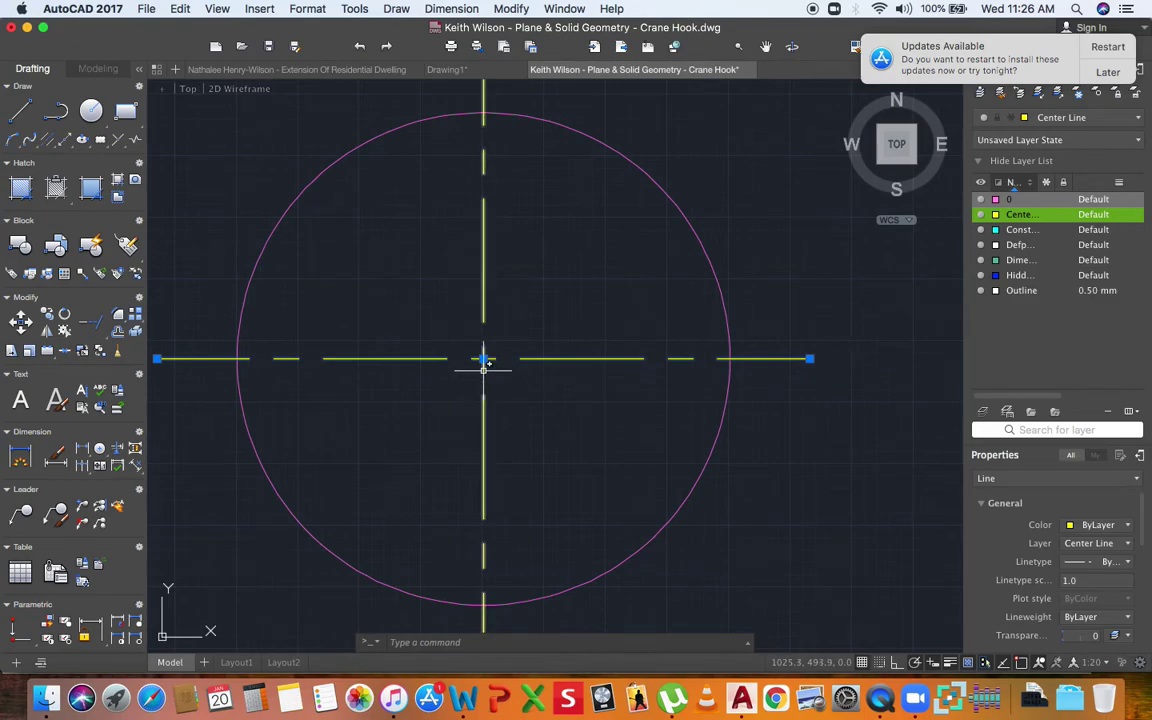
{"action": "key", "text": "Escape"}
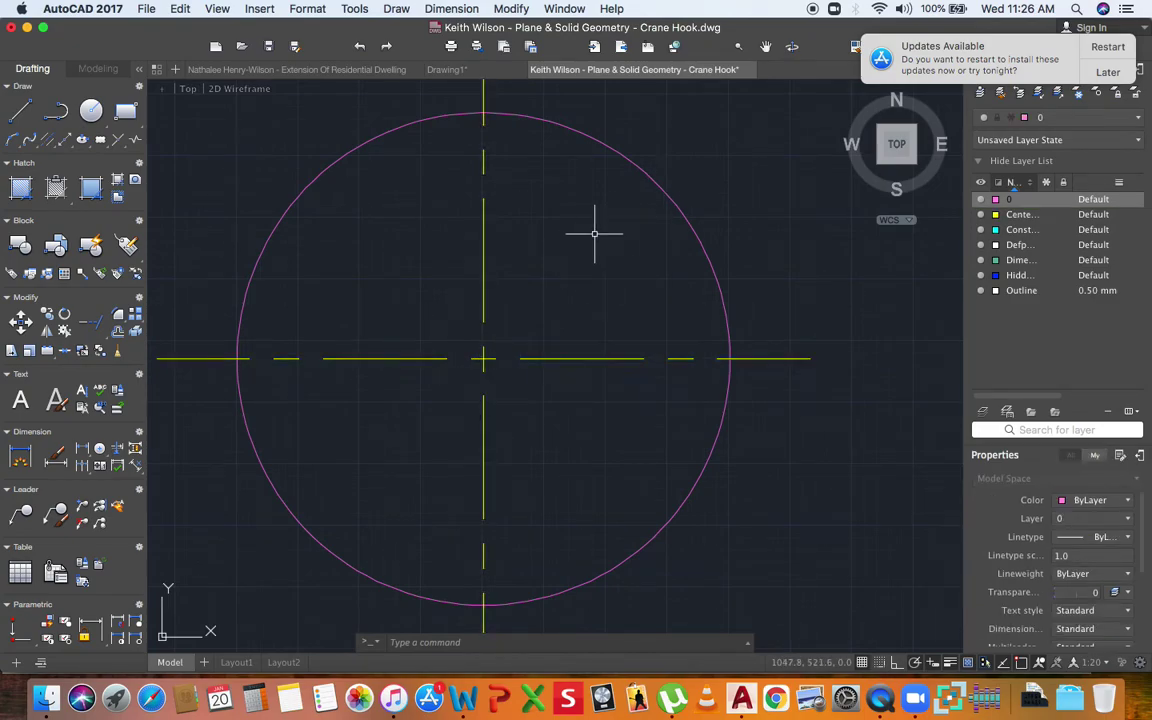
{"action": "scroll", "coordinate": [519, 362], "scroll_direction": "down", "scroll_amount": 5}
{"action": "scroll", "coordinate": [508, 338], "scroll_direction": "down", "scroll_amount": 3}
{"action": "scroll", "coordinate": [505, 350], "scroll_direction": "up", "scroll_amount": 2}
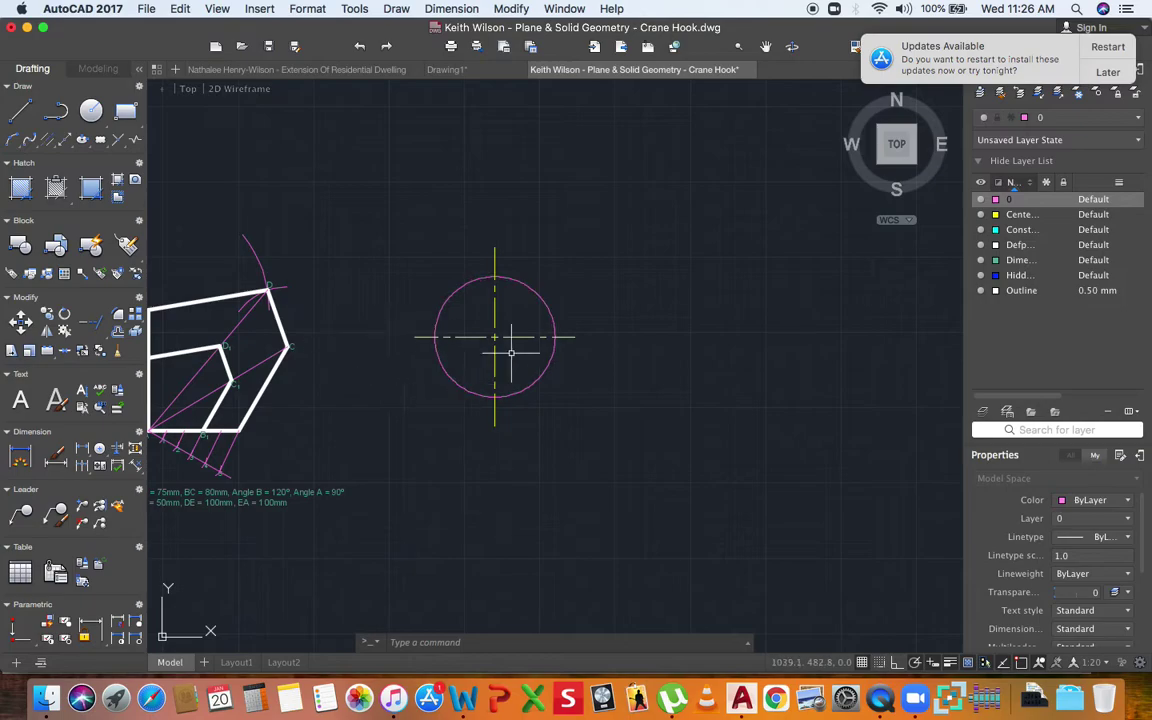
{"action": "middle_click_drag", "start_coordinate": [515, 348], "coordinate": [427, 350]}
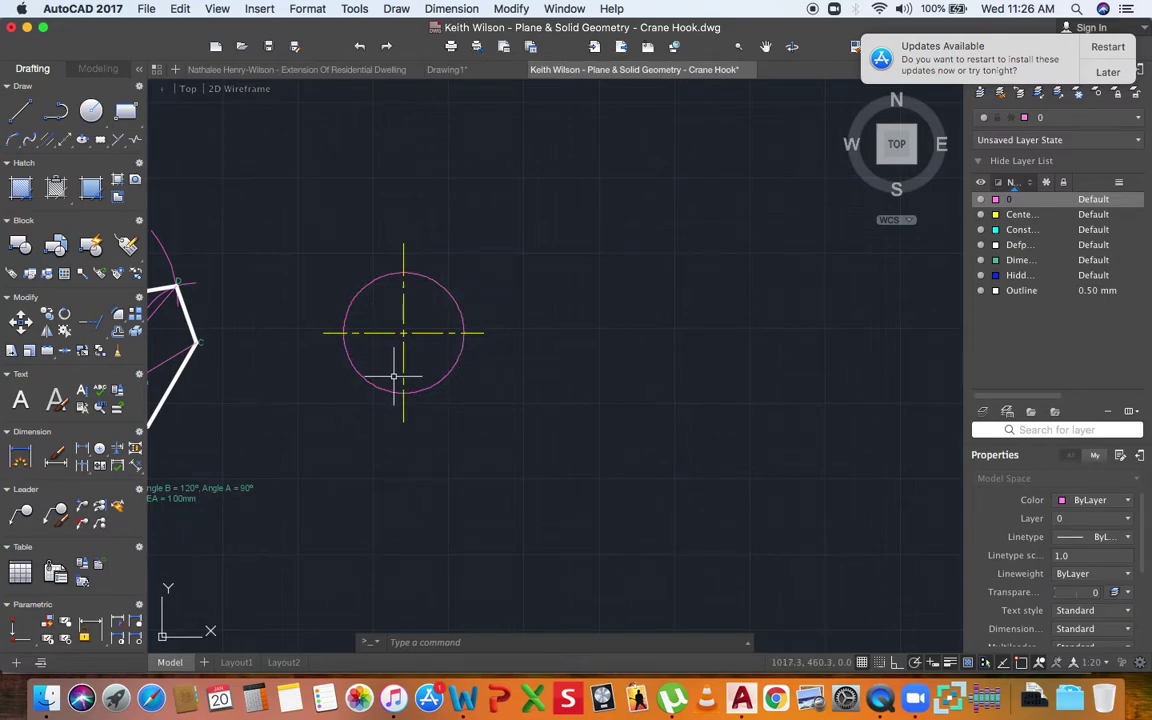
{"action": "scroll", "coordinate": [364, 368], "scroll_direction": "up", "scroll_amount": 2}
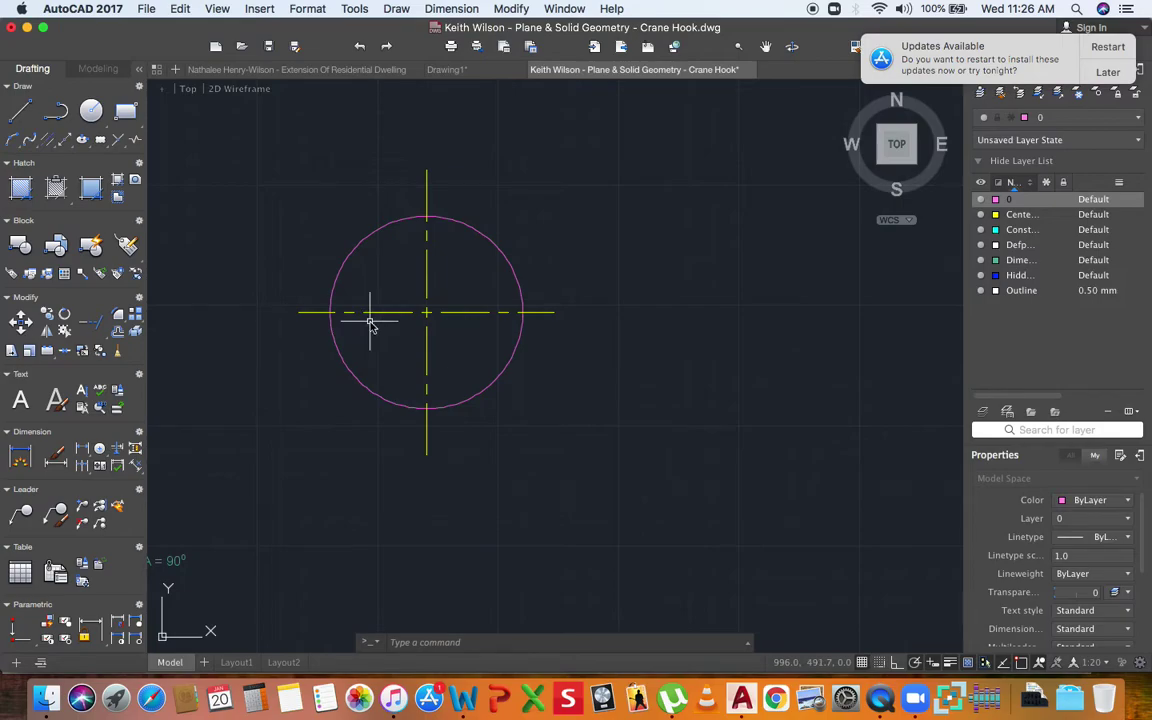
{"action": "type", "text": "array"}
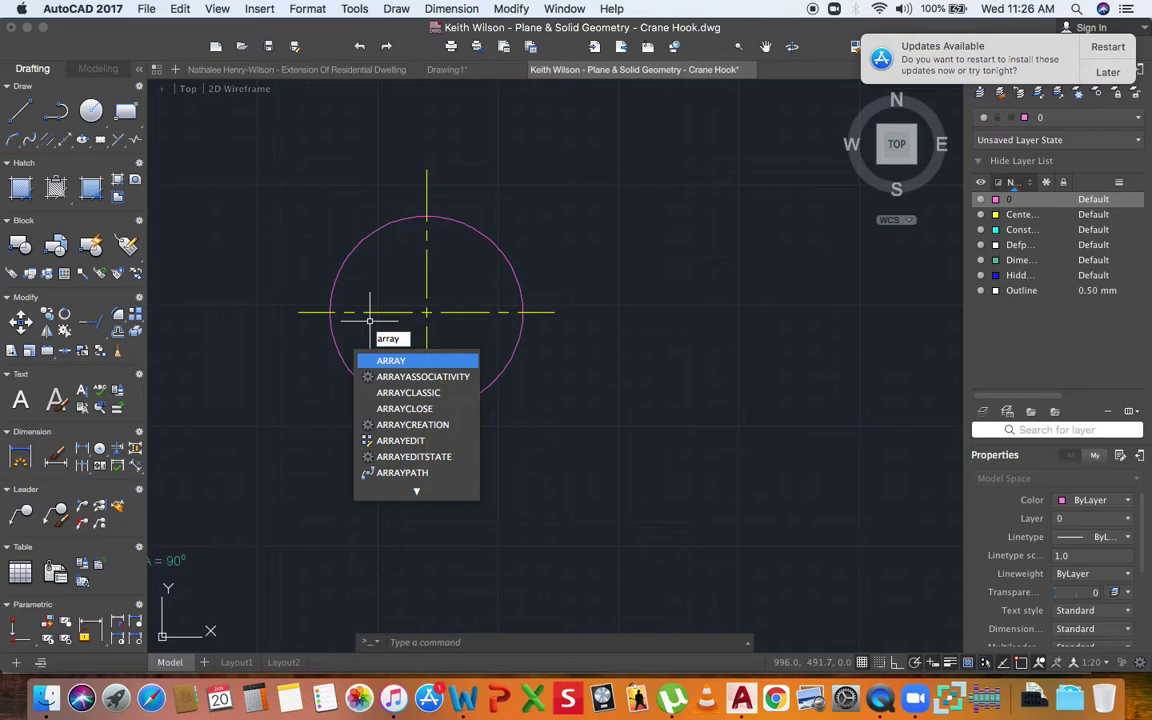
Cancel the array command and delete both centrelines.
{"action": "key", "text": "Return"}
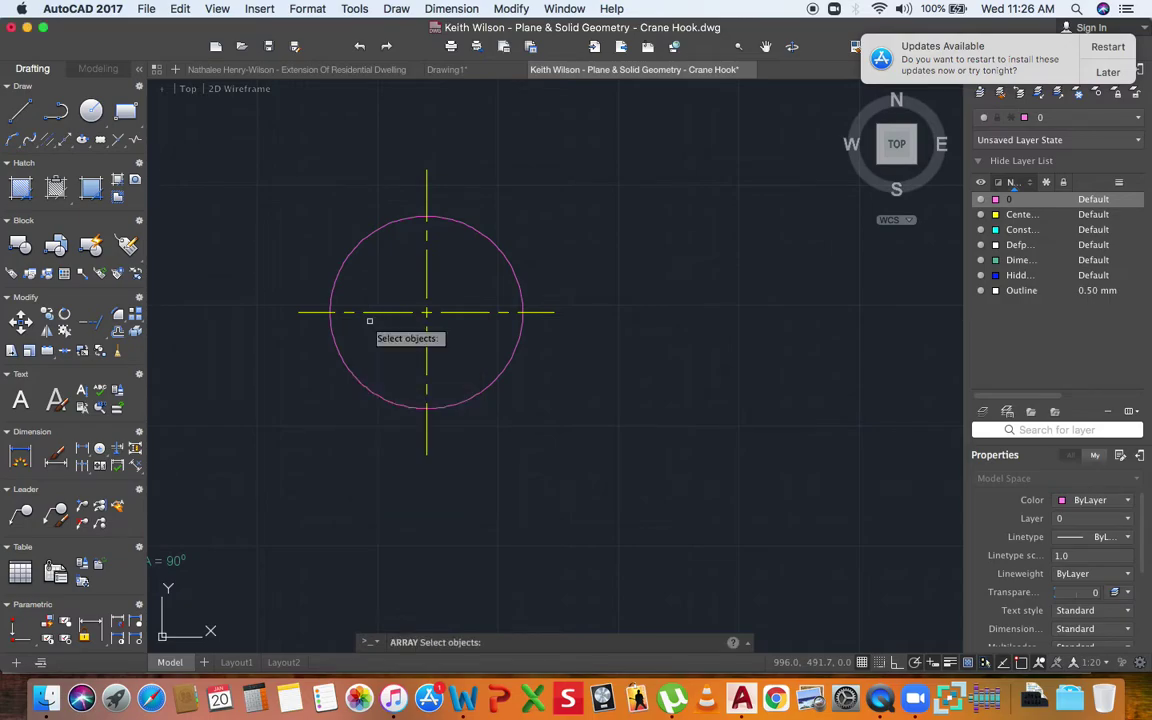
{"action": "key", "text": "Escape"}
{"action": "left_click", "coordinate": [442, 295]}
{"action": "left_click", "coordinate": [394, 340]}
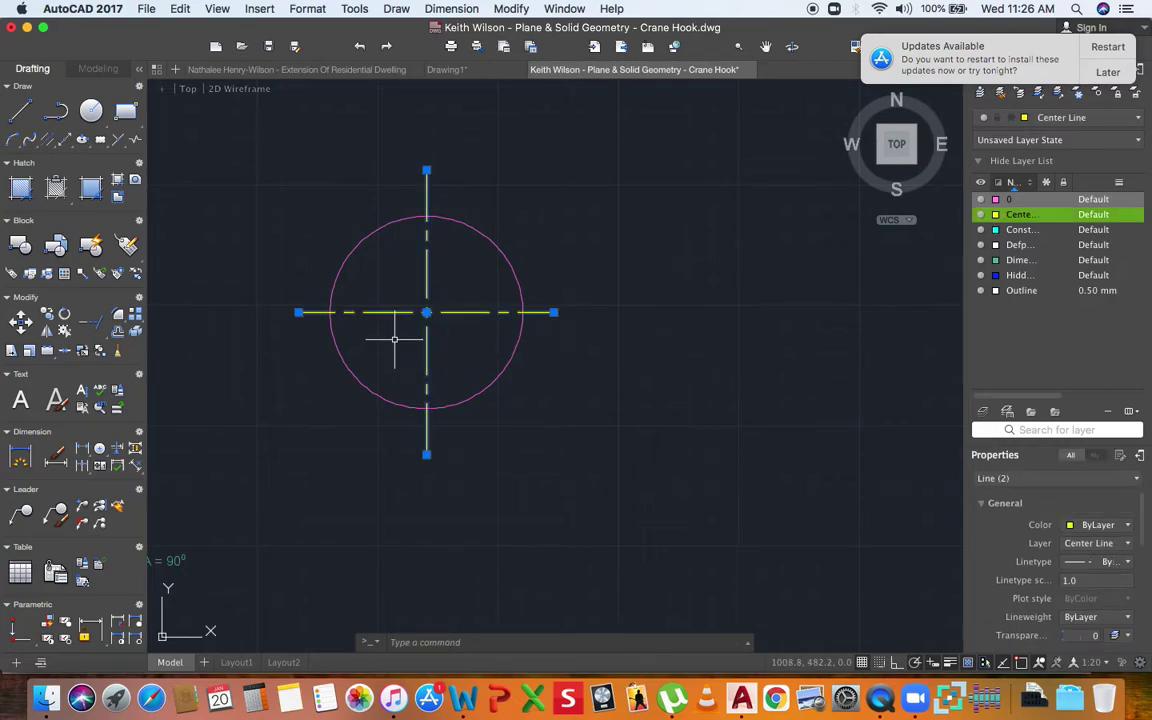
{"action": "key", "text": "Delete"}
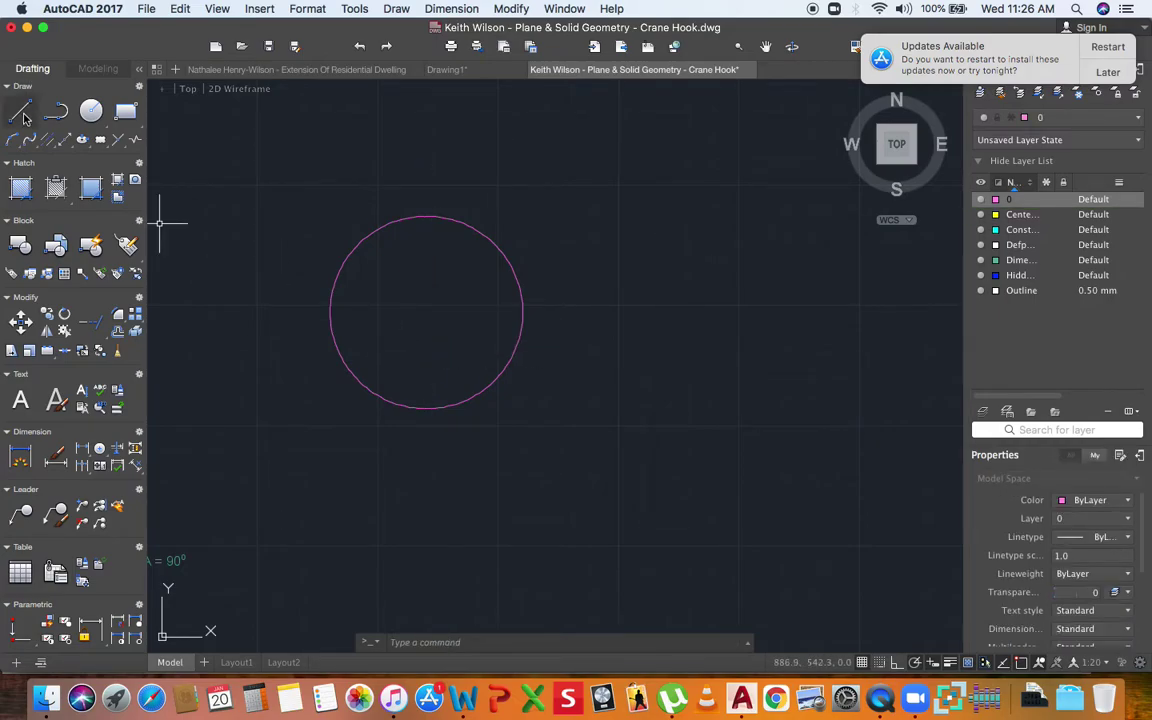
Draw a vertical diameter from the circle's top quadrant to its bottom quadrant.
{"action": "left_click", "coordinate": [22, 114]}
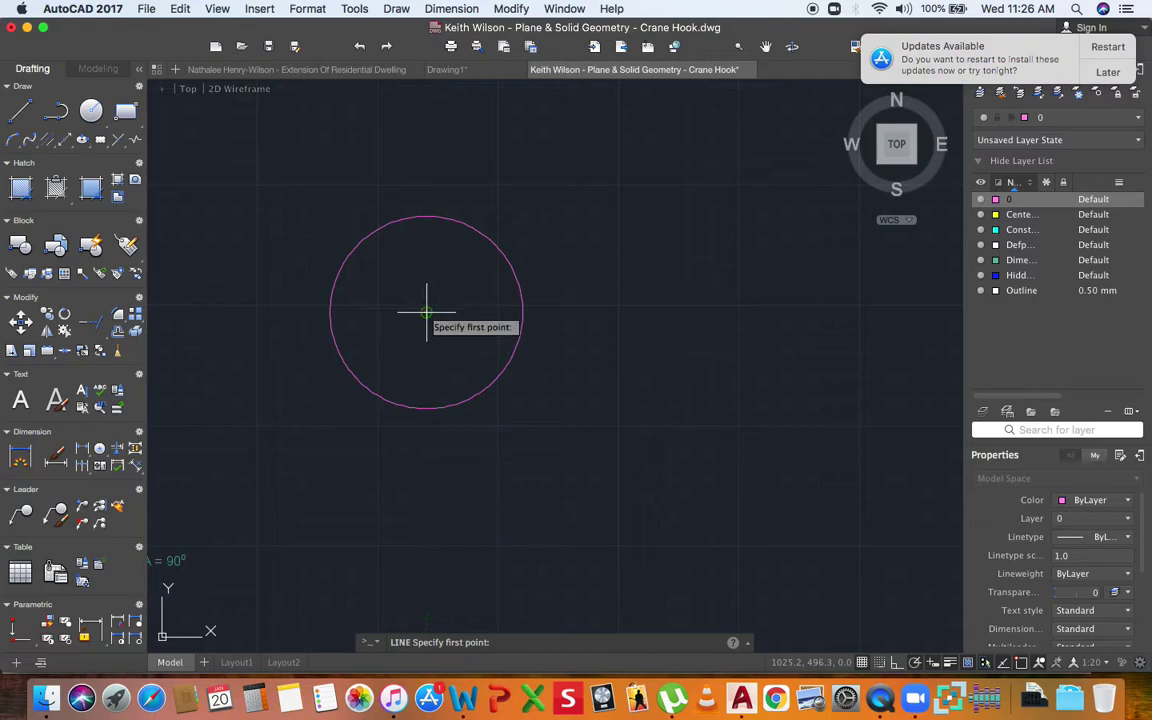
{"action": "left_click", "coordinate": [426, 216]}
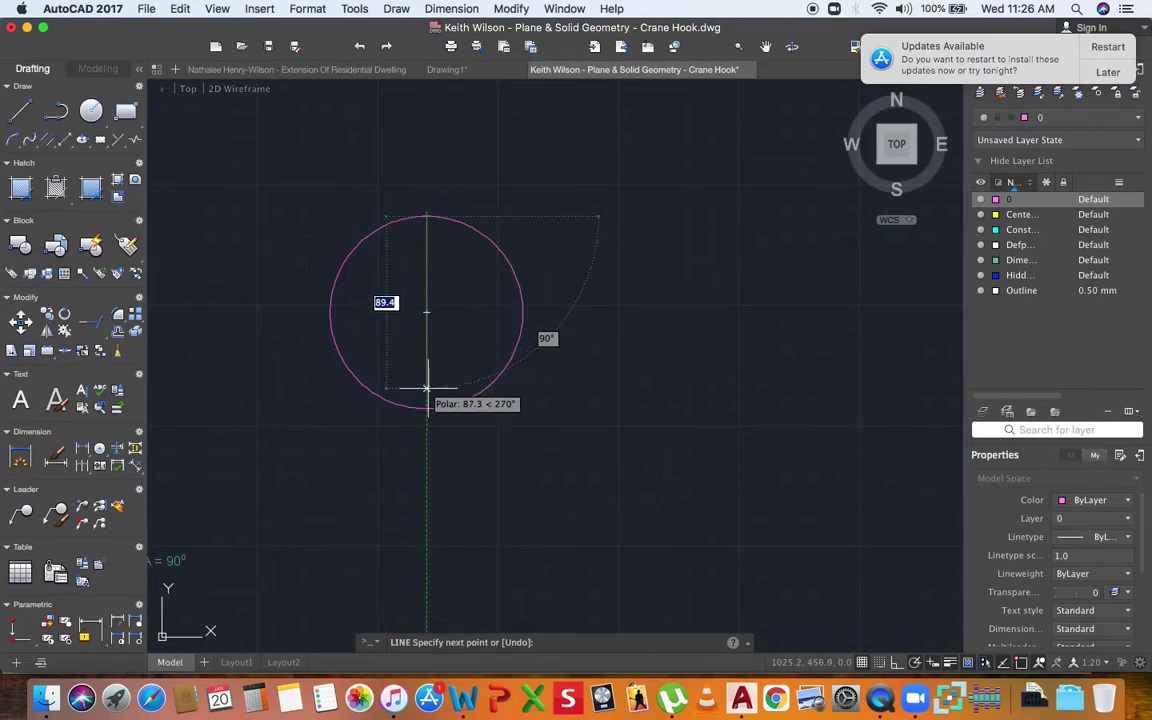
{"action": "left_click", "coordinate": [426, 408]}
{"action": "key", "text": "Return"}
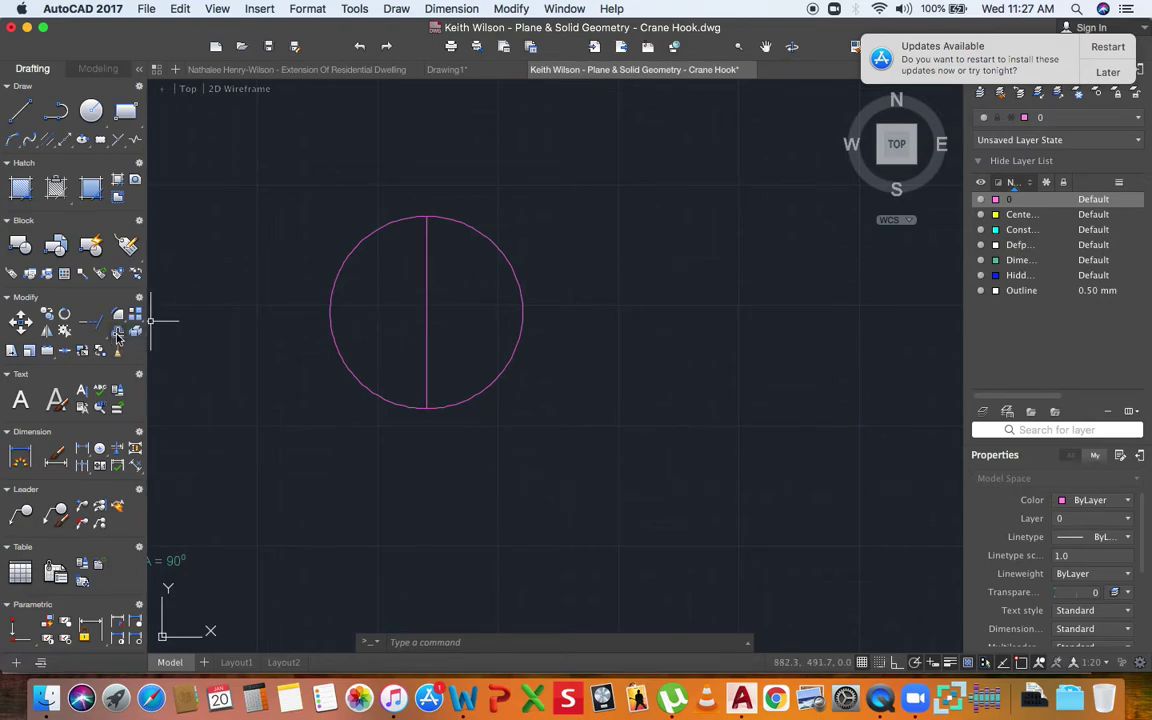
Polar-array the vertical diameter around the circle centre, restarting ARRAY once.
{"action": "type", "text": "array"}
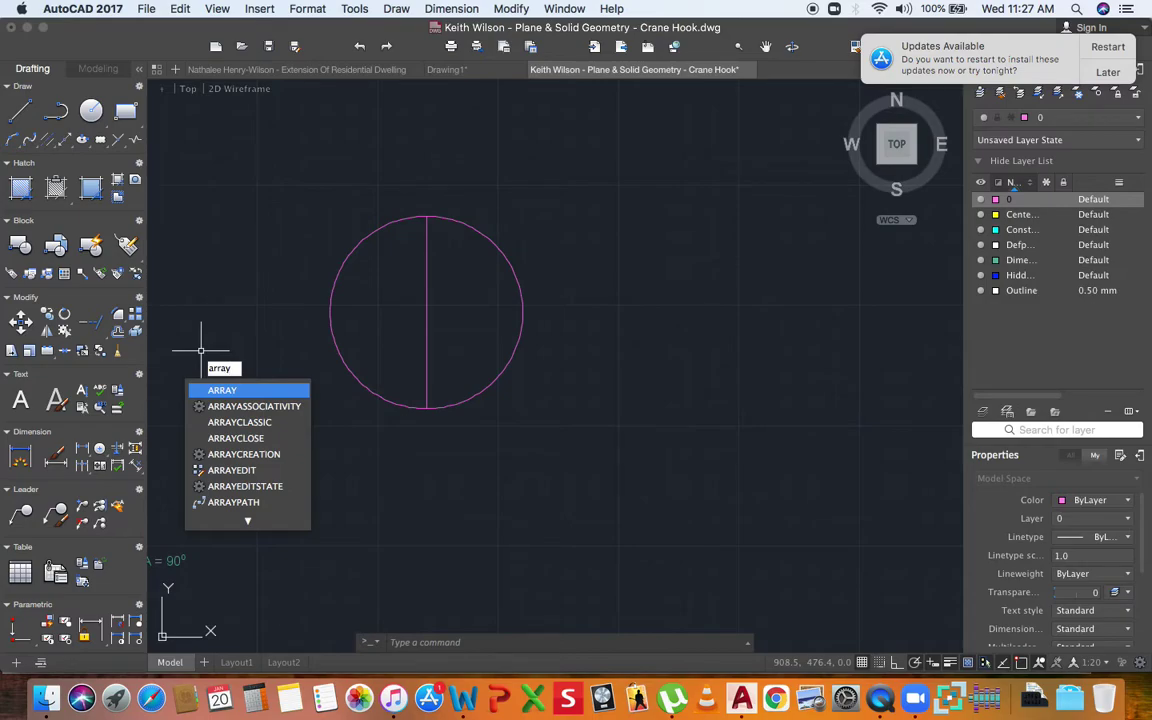
{"action": "key", "text": "Return"}
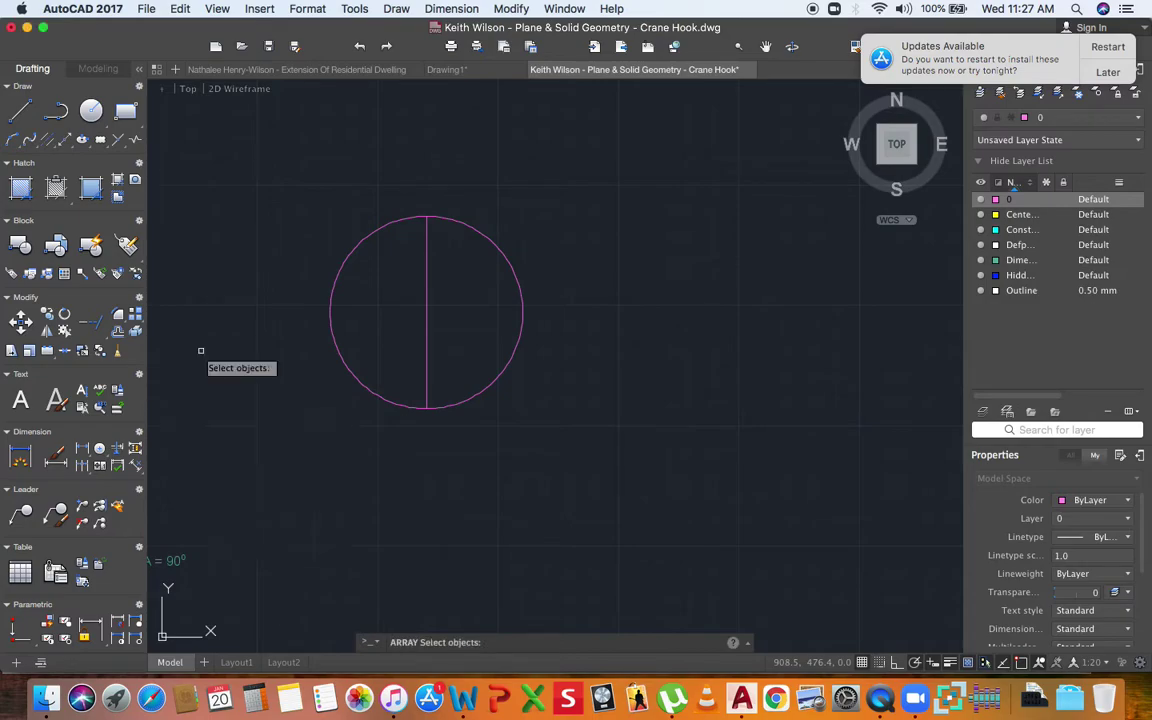
{"action": "left_click", "coordinate": [426, 326]}
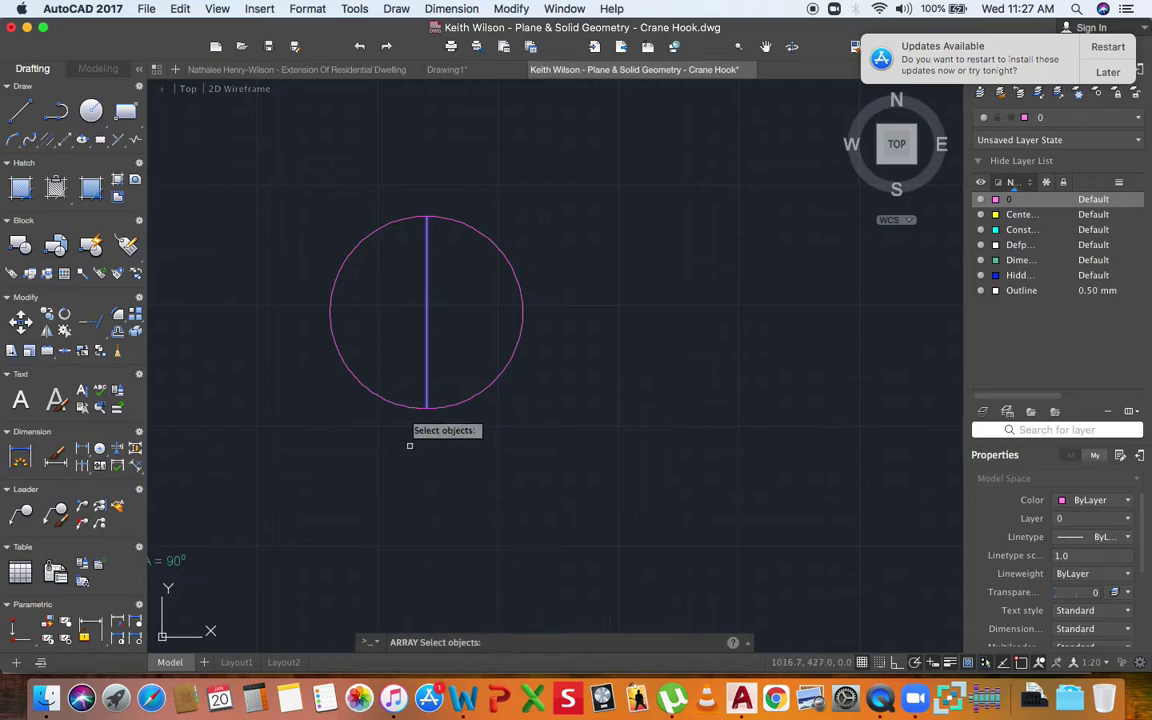
{"action": "key", "text": "Escape"}
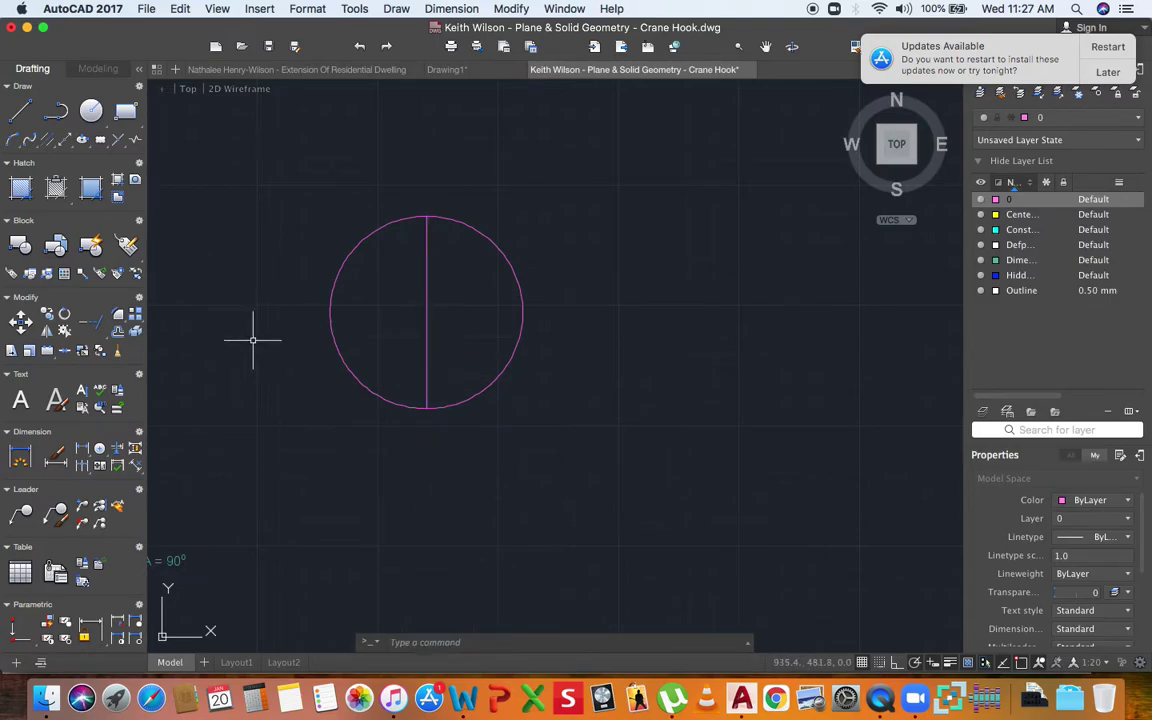
{"action": "type", "text": "array"}
{"action": "key", "text": "Return"}
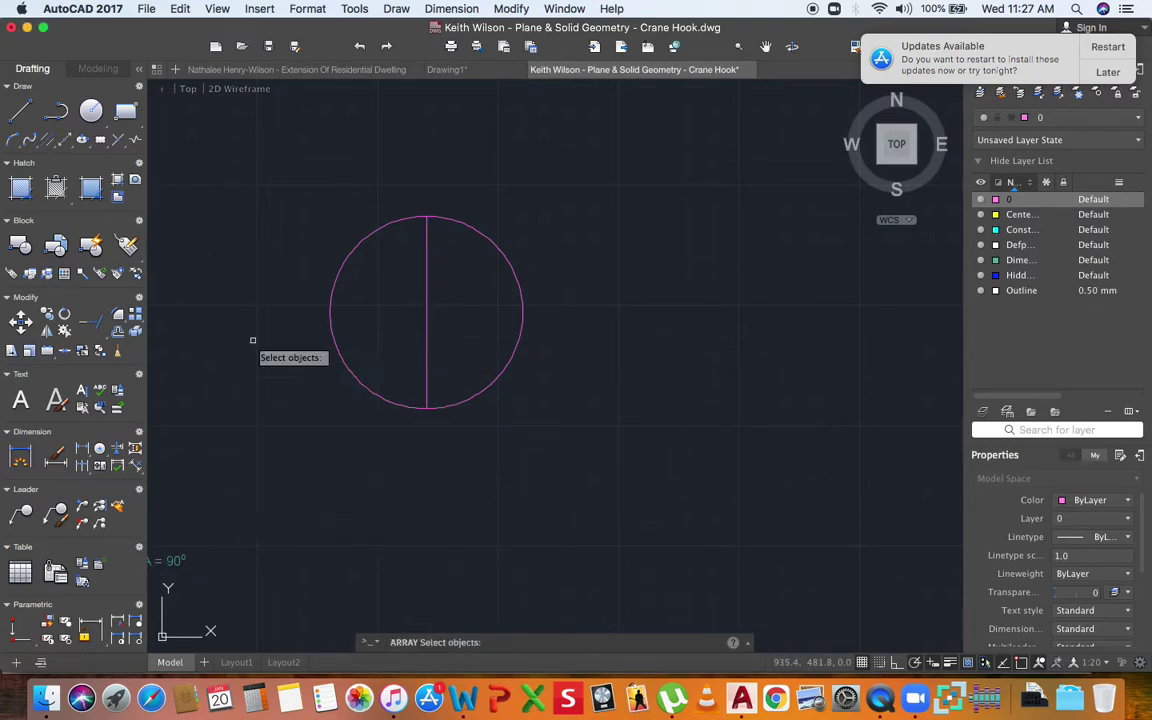
{"action": "left_click", "coordinate": [427, 336]}
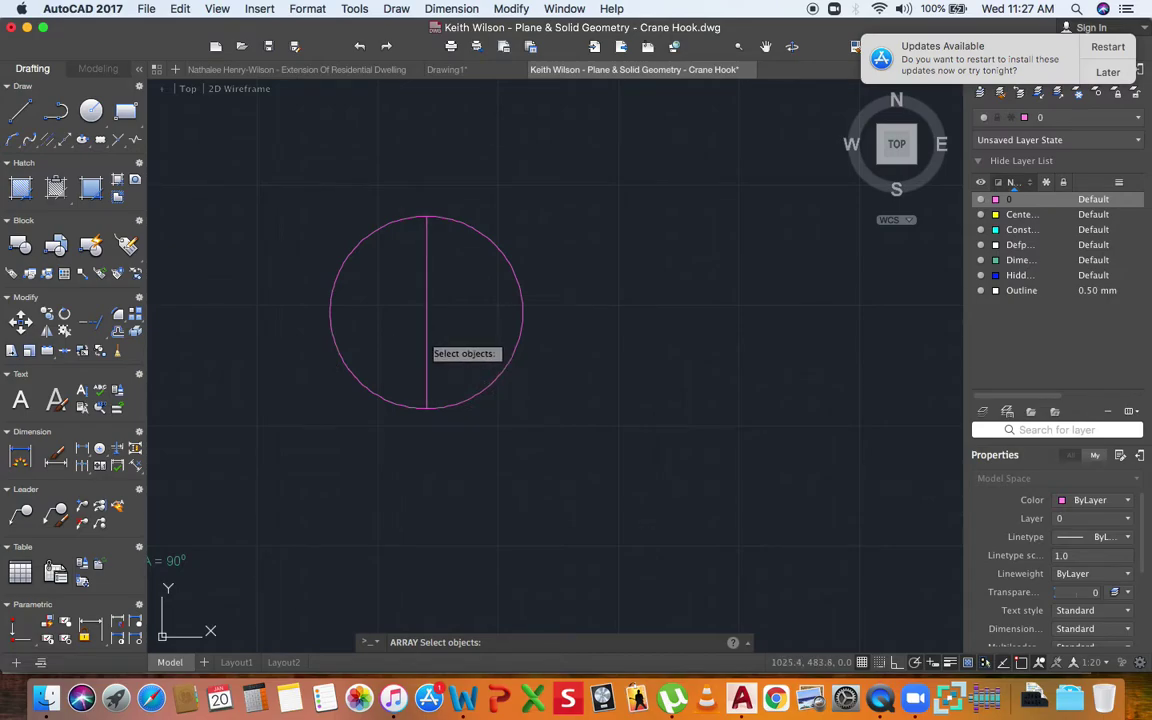
{"action": "left_click", "coordinate": [427, 336]}
{"action": "key", "text": "Return"}
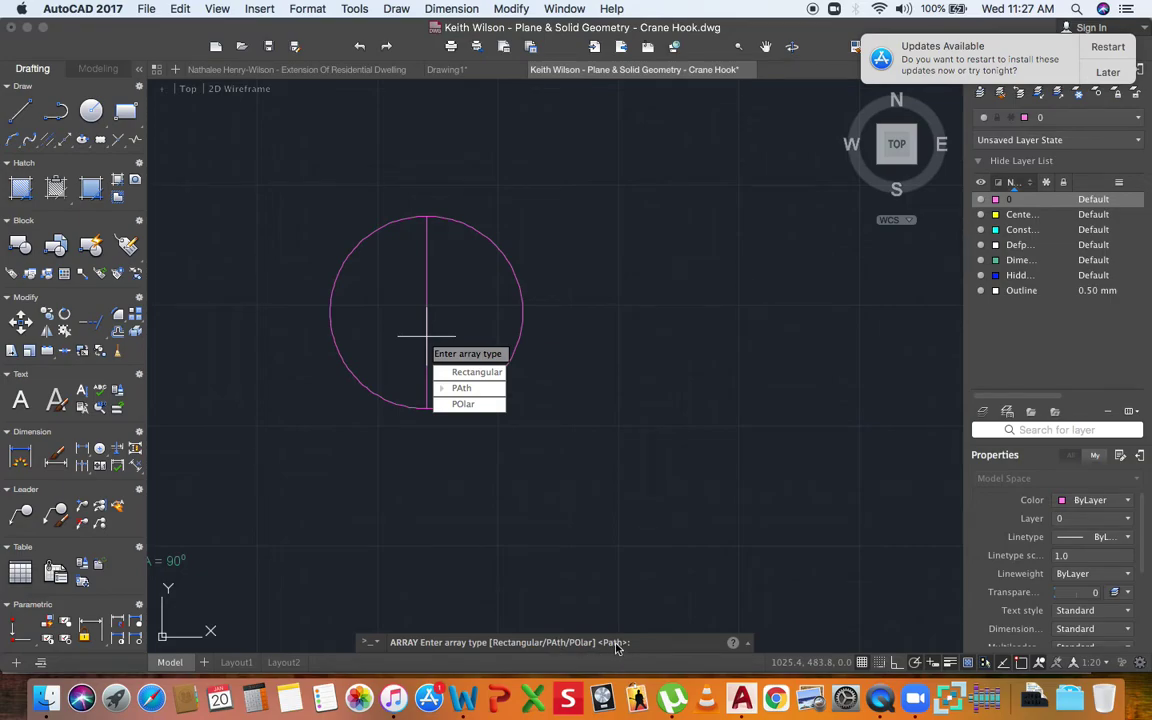
{"action": "type", "text": "polar"}
{"action": "key", "text": "Return"}
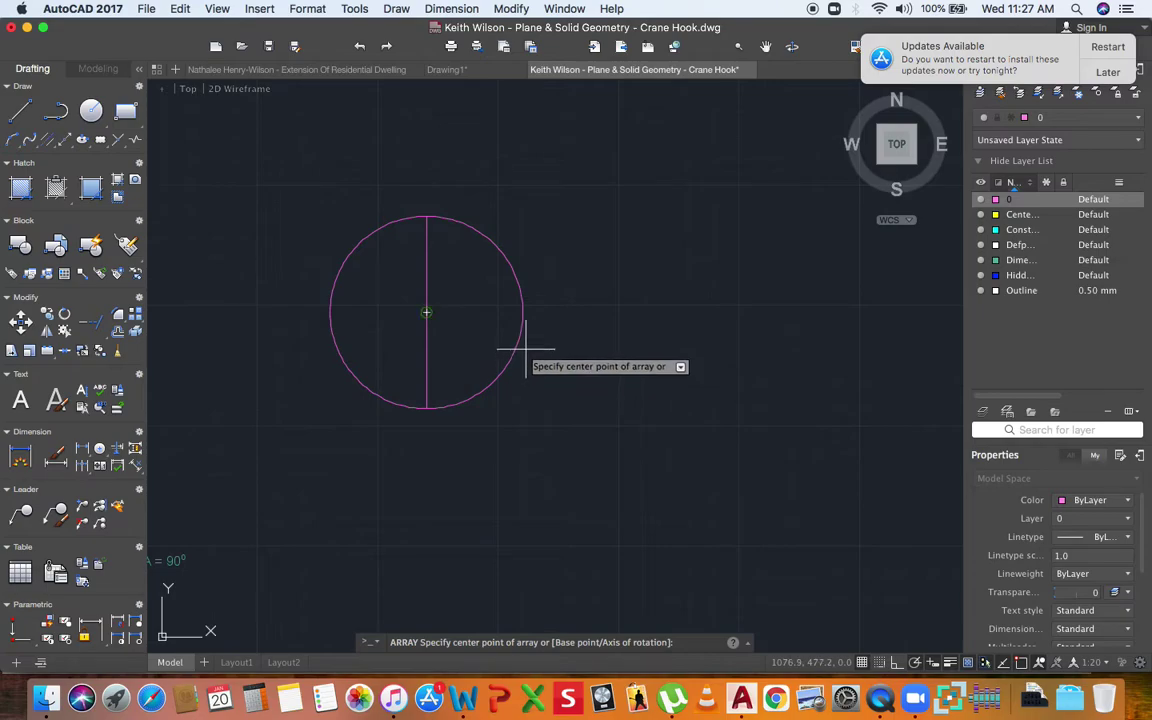
{"action": "left_click", "coordinate": [427, 313]}
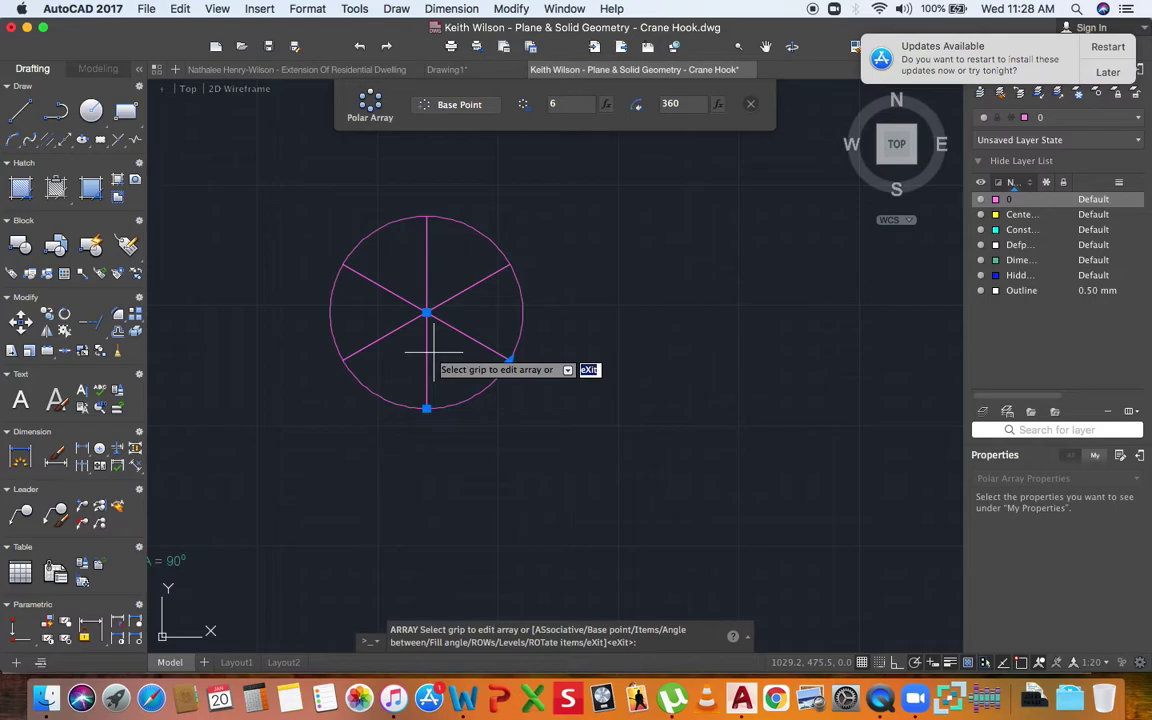
Set the polar array's item count to 12 and finish editing the array.
{"action": "type", "text": "items"}
{"action": "key", "text": "Return"}
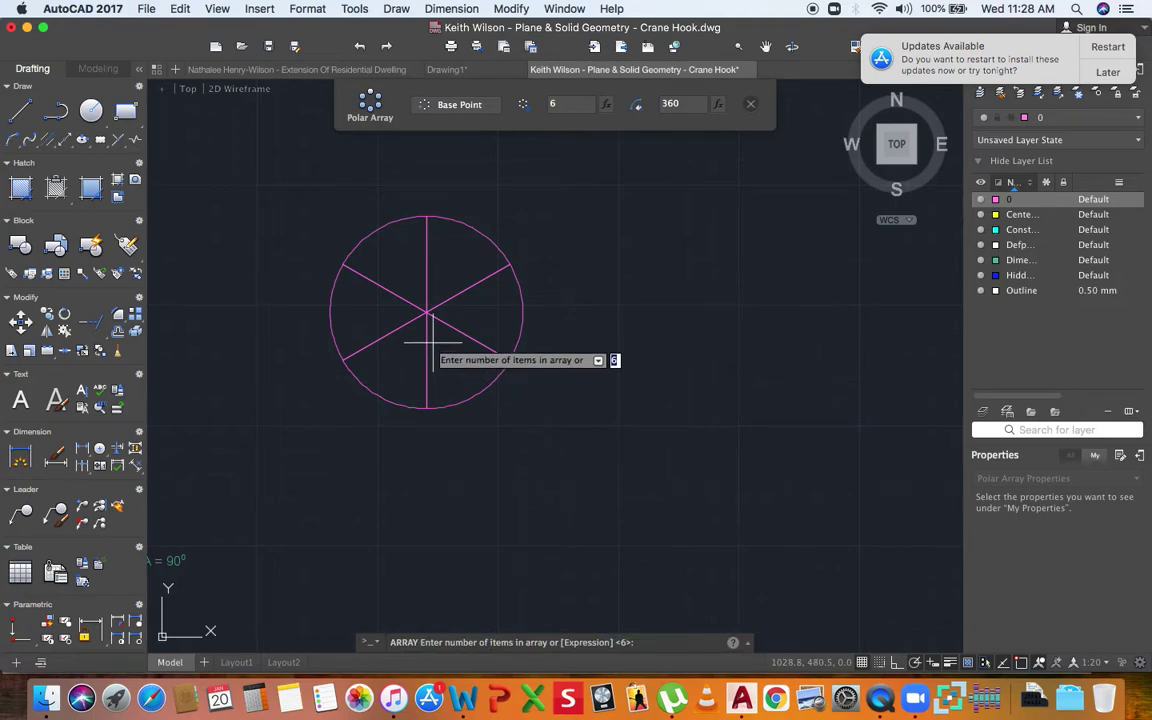
{"action": "type", "text": "1"}
{"action": "key", "text": "Return"}
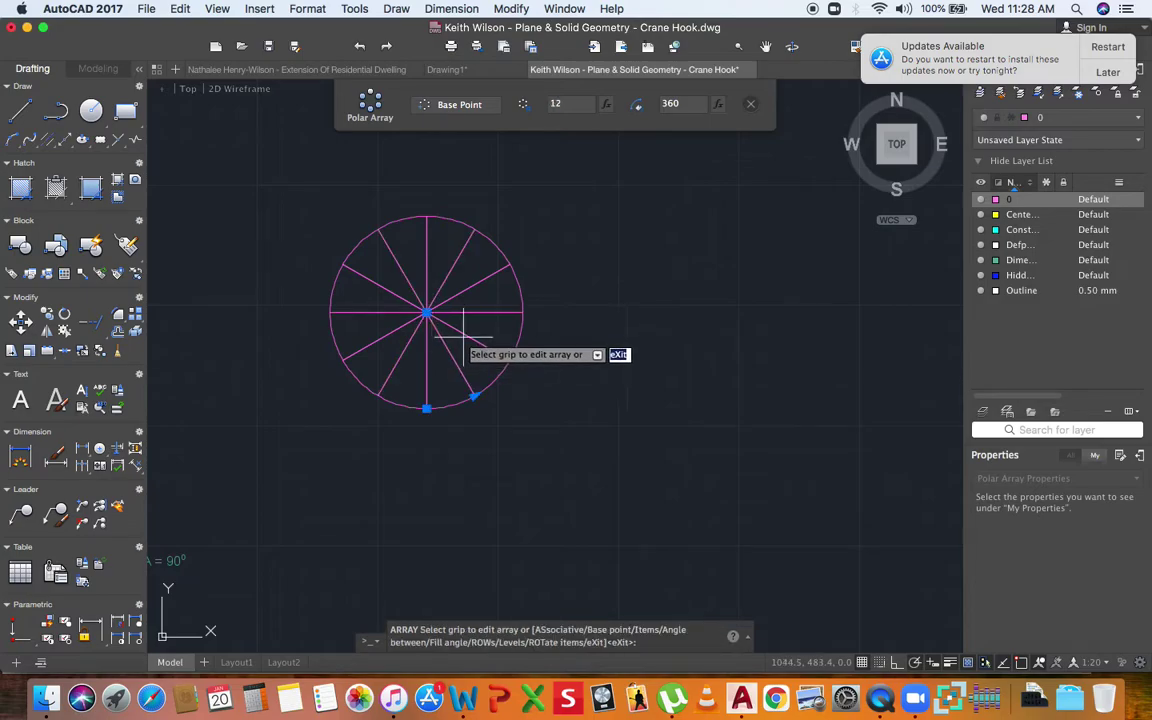
{"action": "key", "text": "Return"}
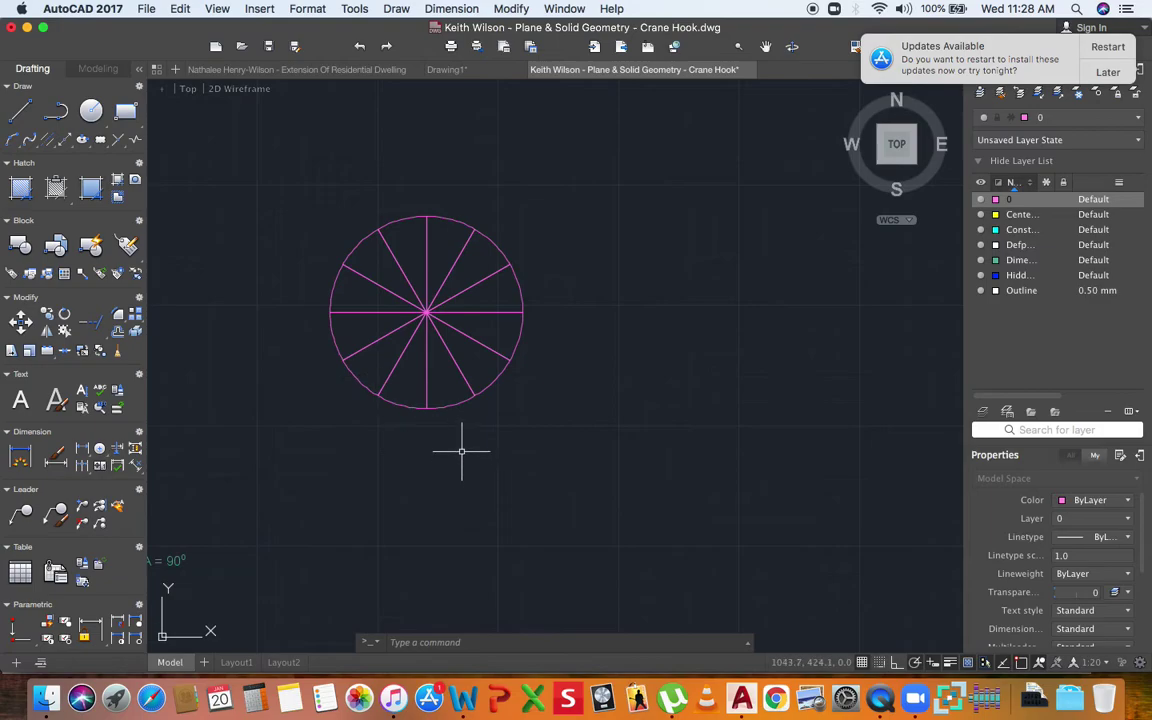
{"action": "left_click", "coordinate": [426, 298]}
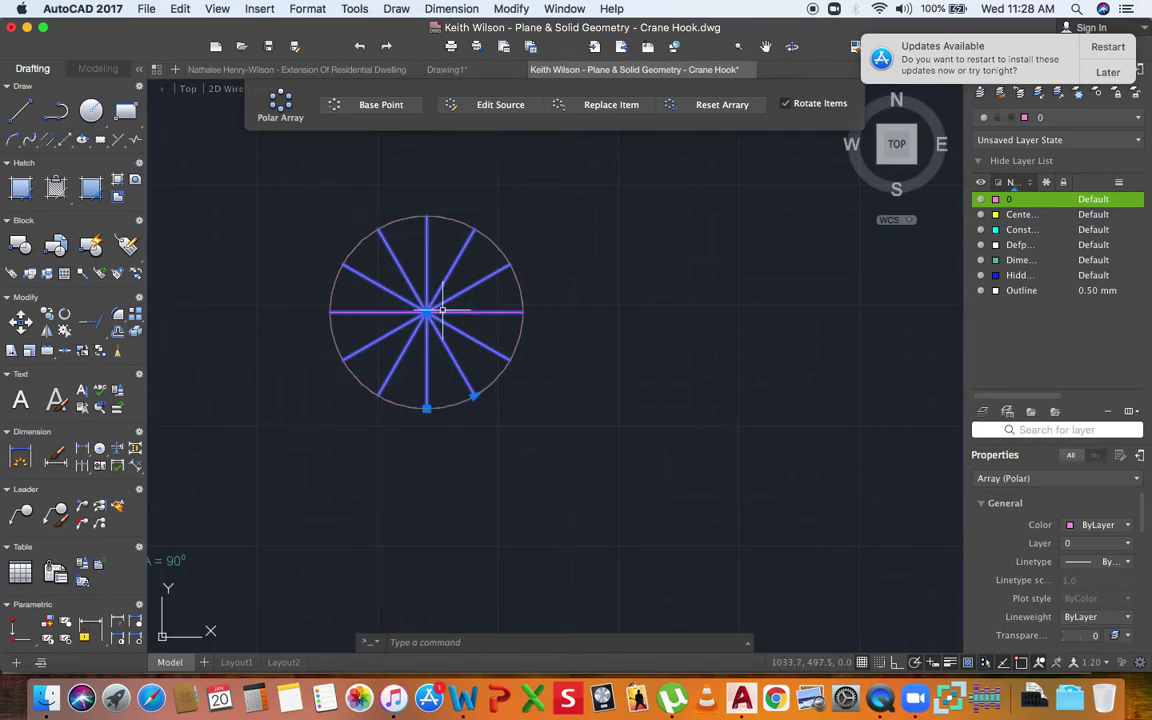
Window-select all the spokes and EXPLODE them into individual lines.
{"action": "key", "text": "Escape"}
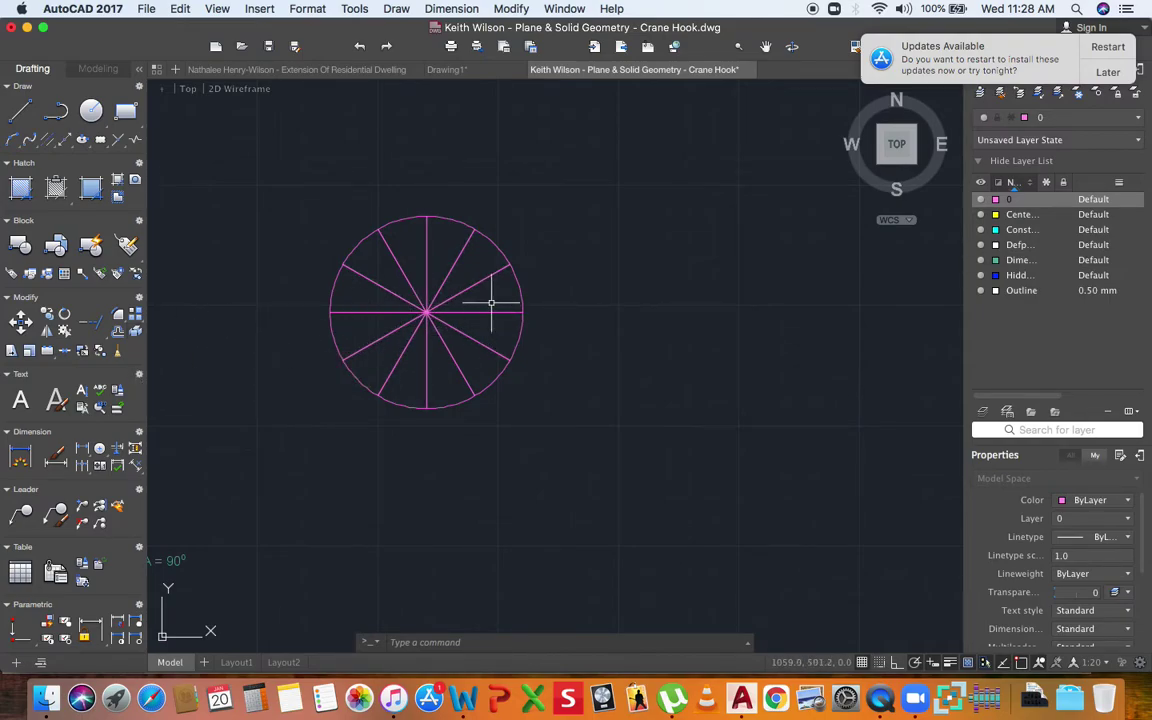
{"action": "left_click_drag", "start_coordinate": [489, 303], "coordinate": [399, 329]}
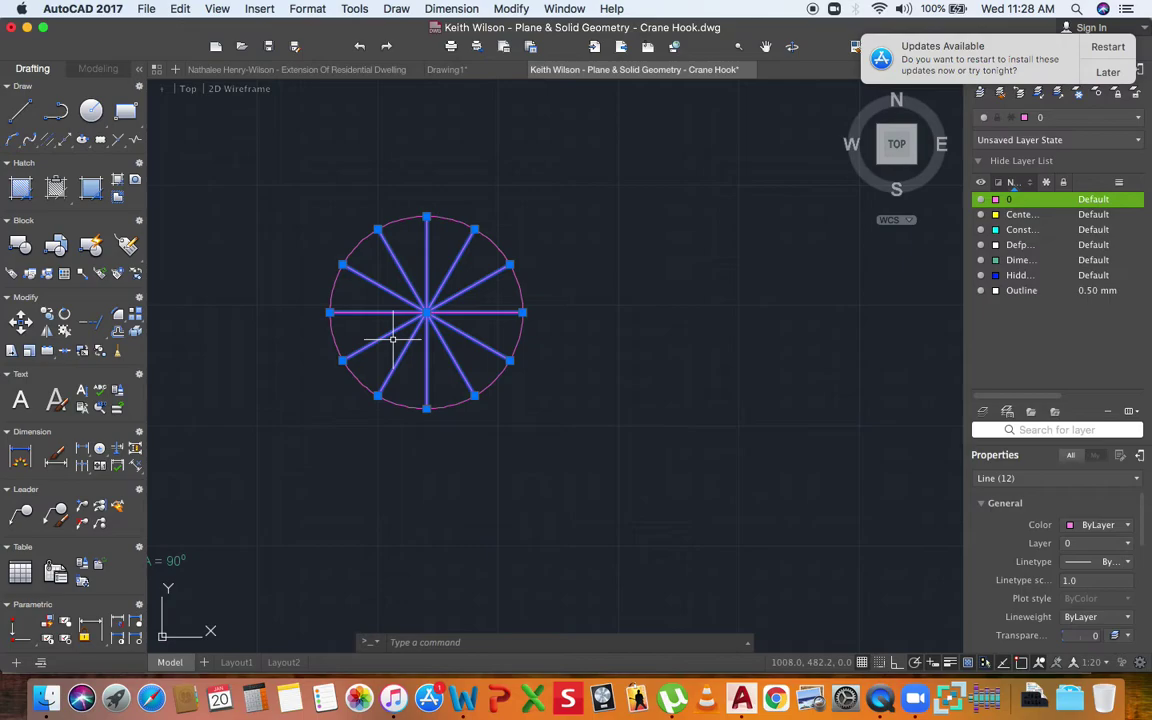
{"action": "type", "text": "explode"}
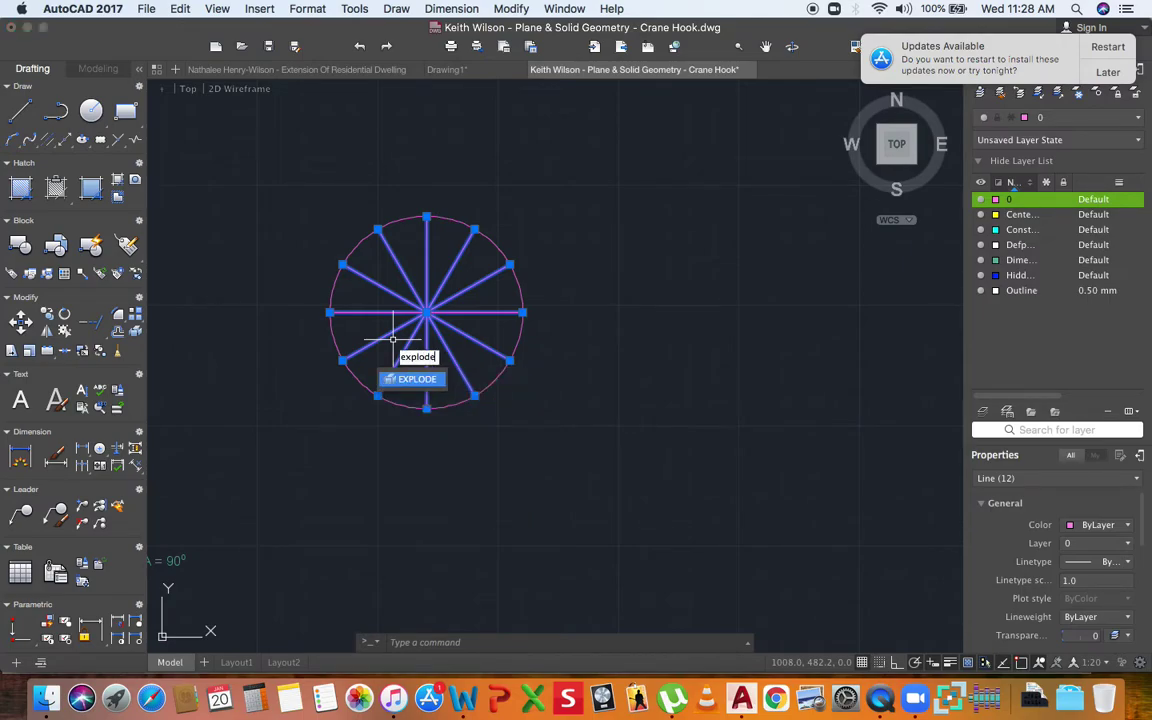
{"action": "key", "text": "Return"}
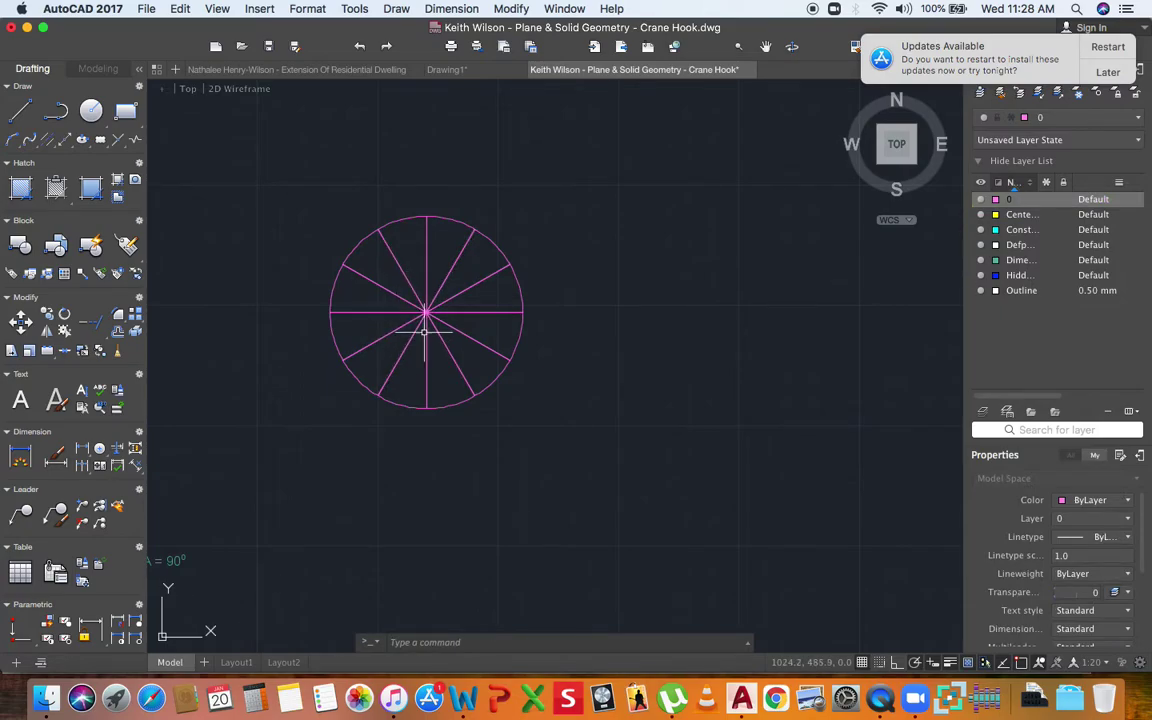
Move the horizontal and vertical diameters onto the Center Line layer.
{"action": "left_click", "coordinate": [384, 314]}
{"action": "left_click", "coordinate": [426, 244]}
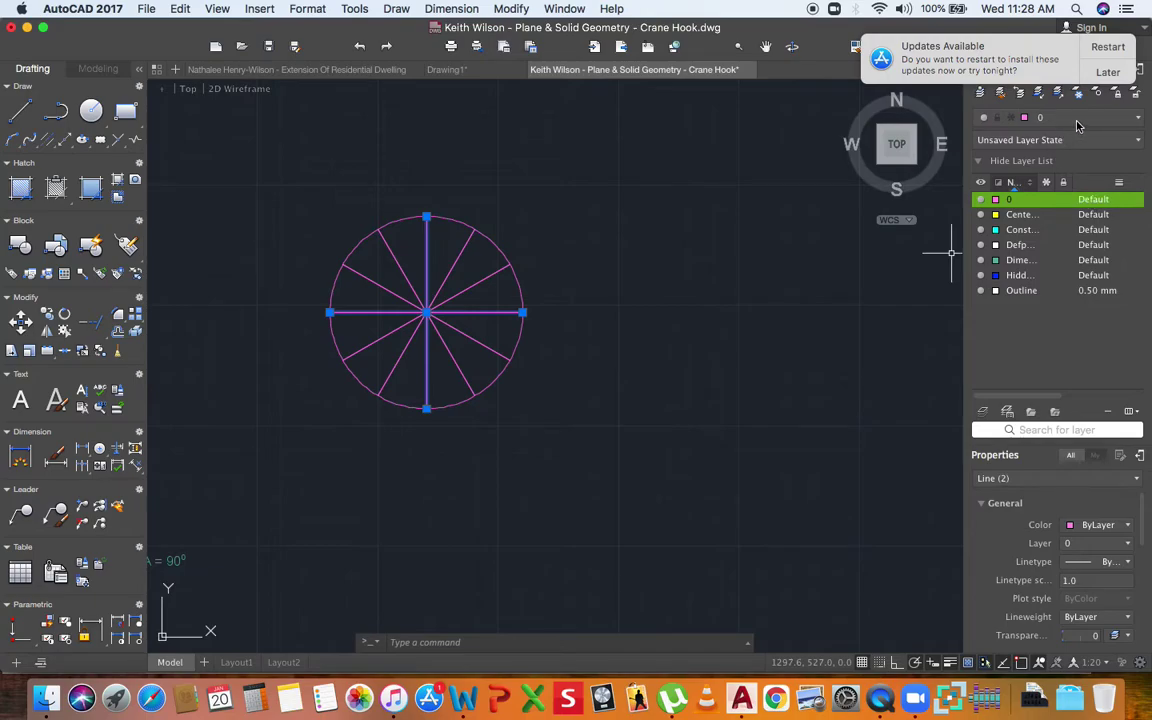
{"action": "left_click", "coordinate": [1061, 124]}
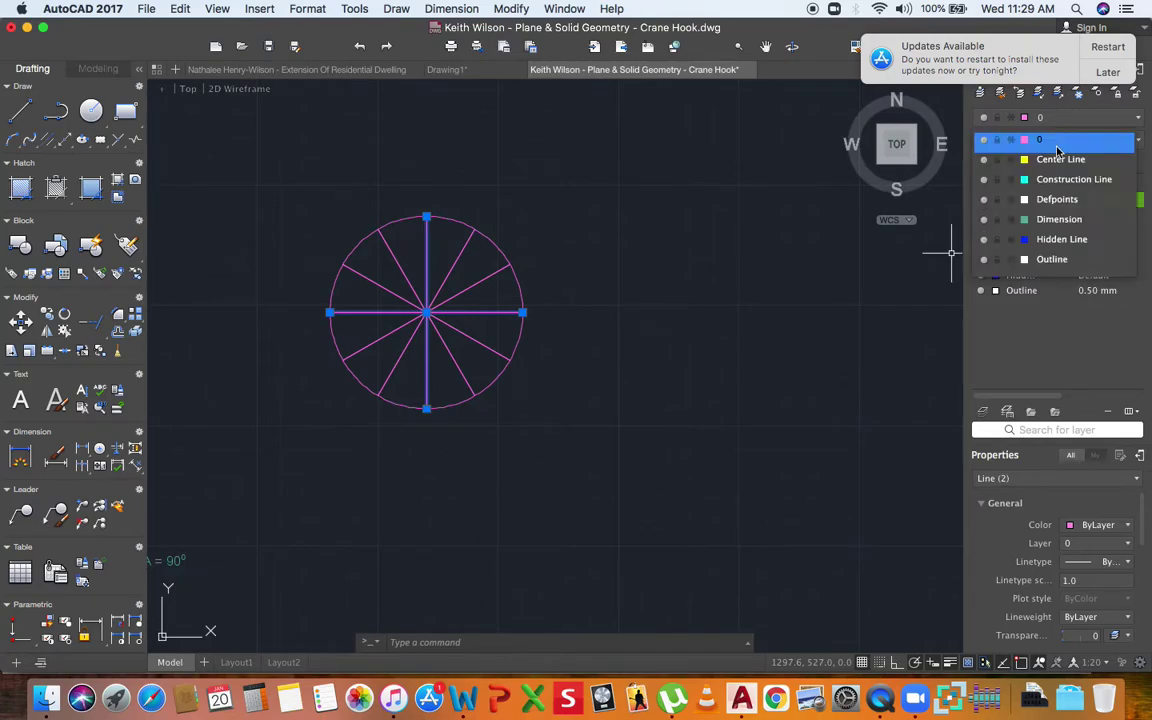
{"action": "left_click", "coordinate": [1054, 157]}
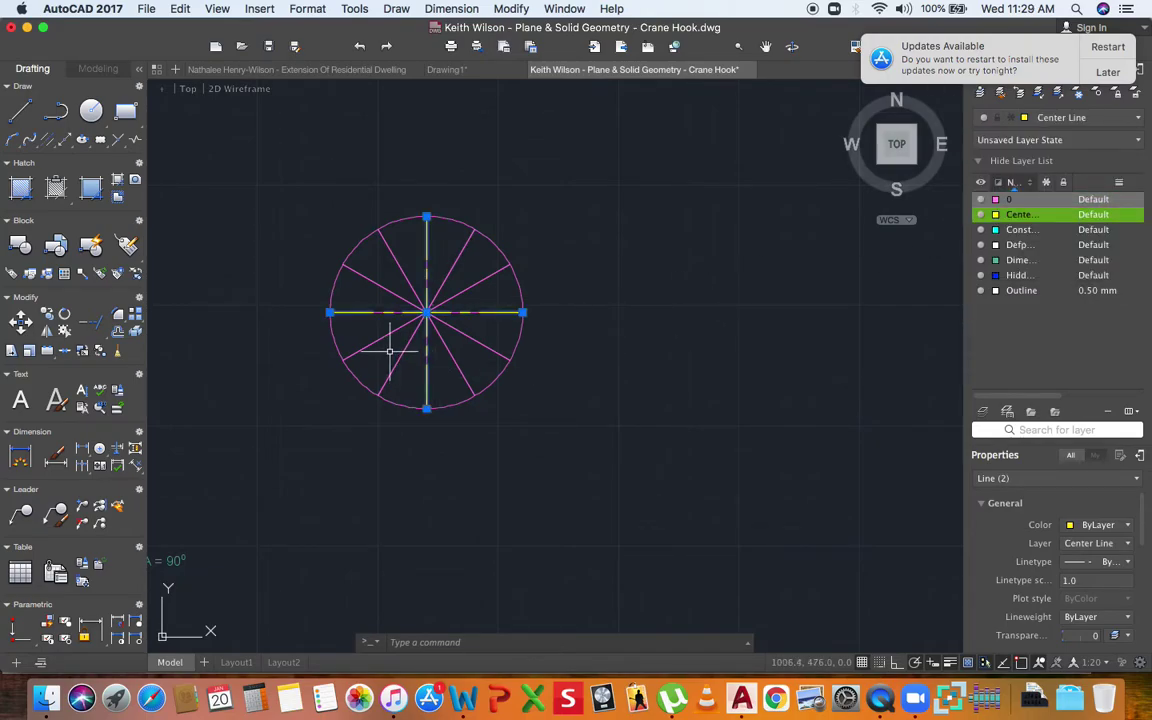
{"action": "key", "text": "Escape"}
{"action": "scroll", "coordinate": [395, 317], "scroll_direction": "up", "scroll_amount": 5}
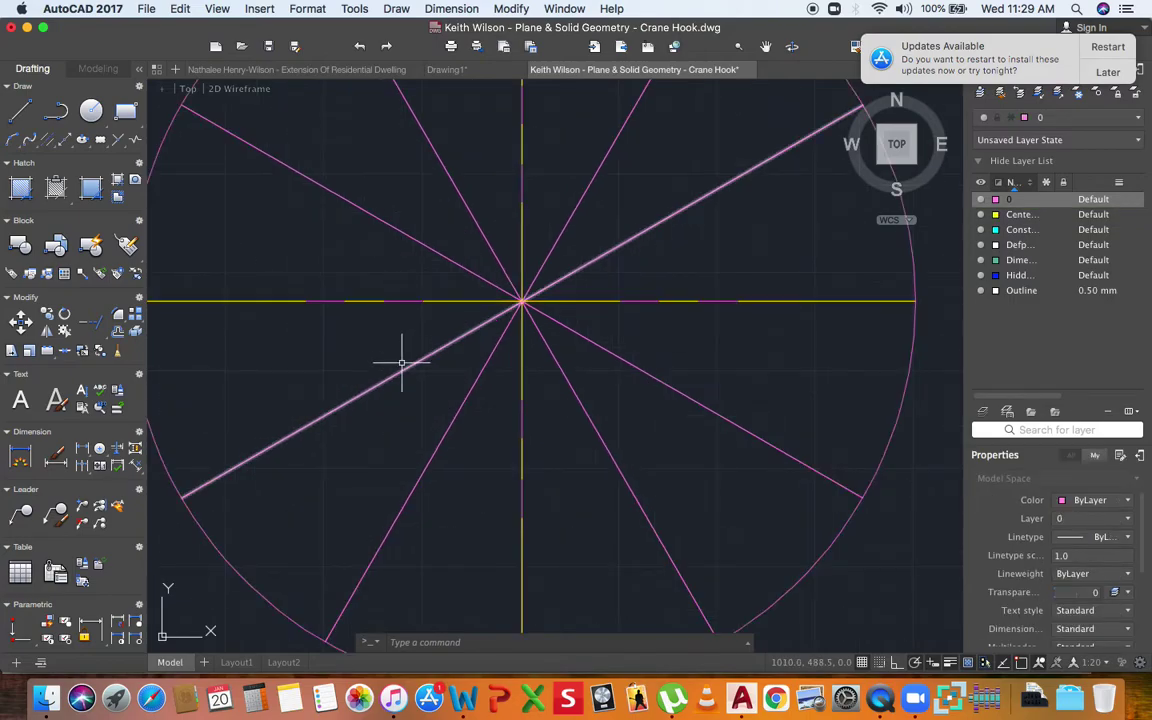
Delete the duplicate pink lines lying over the horizontal and vertical centre lines.
{"action": "left_click", "coordinate": [407, 300]}
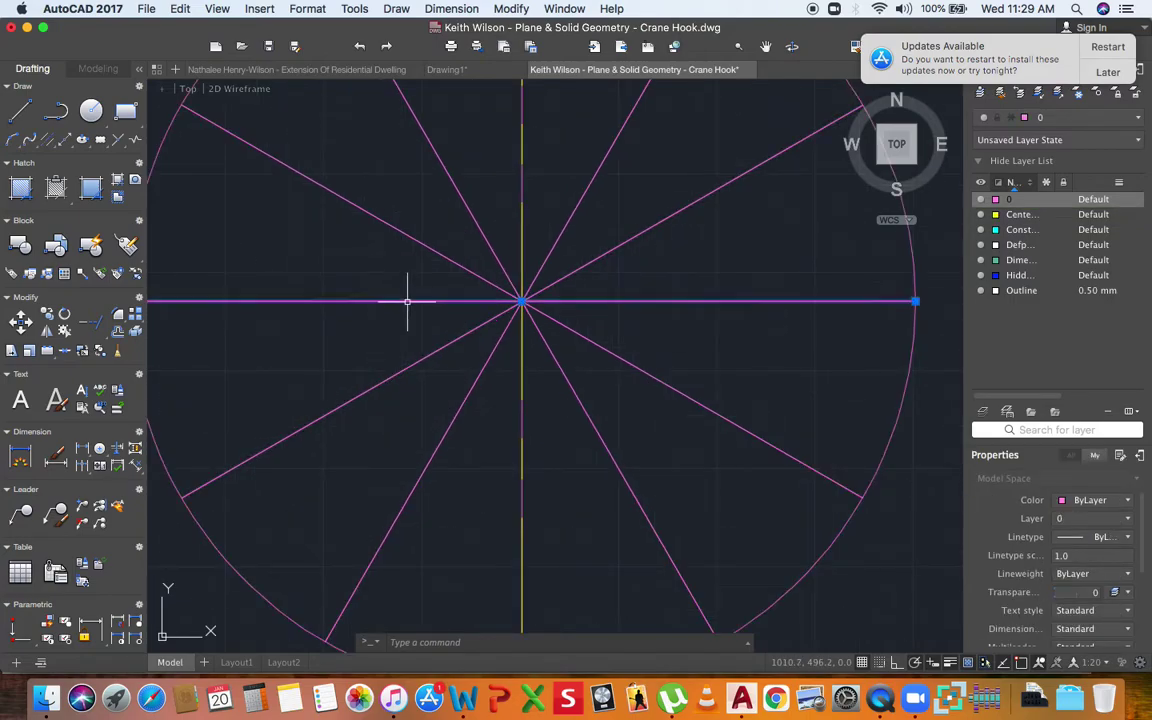
{"action": "key", "text": "Delete"}
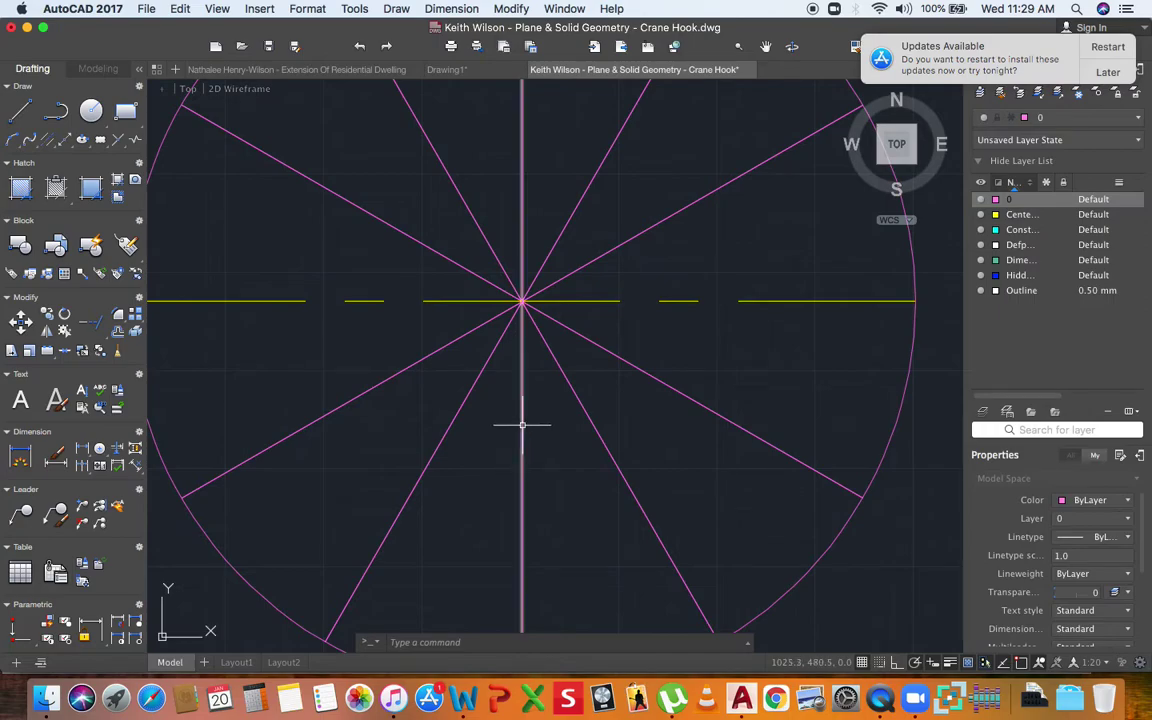
{"action": "left_click", "coordinate": [522, 423]}
{"action": "key", "text": "Delete"}
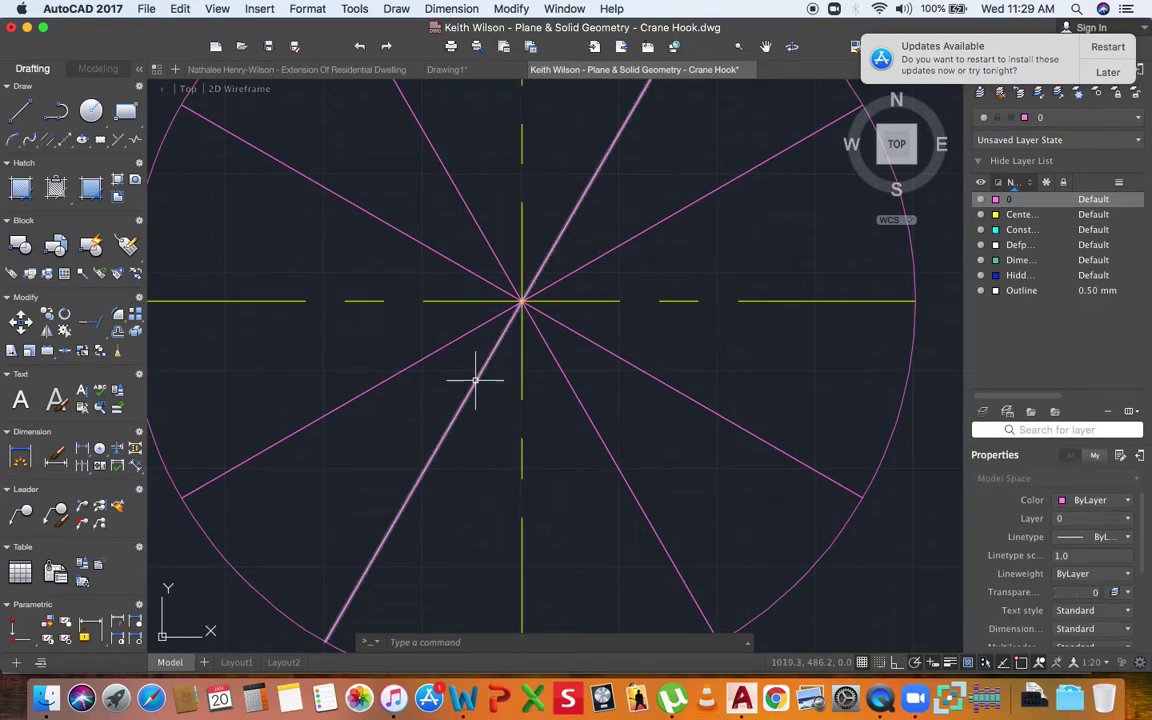
Check the diagonal spokes, undoing the accidental deletion of the steep spoke.
{"action": "scroll", "coordinate": [476, 380], "scroll_direction": "down", "scroll_amount": 2}
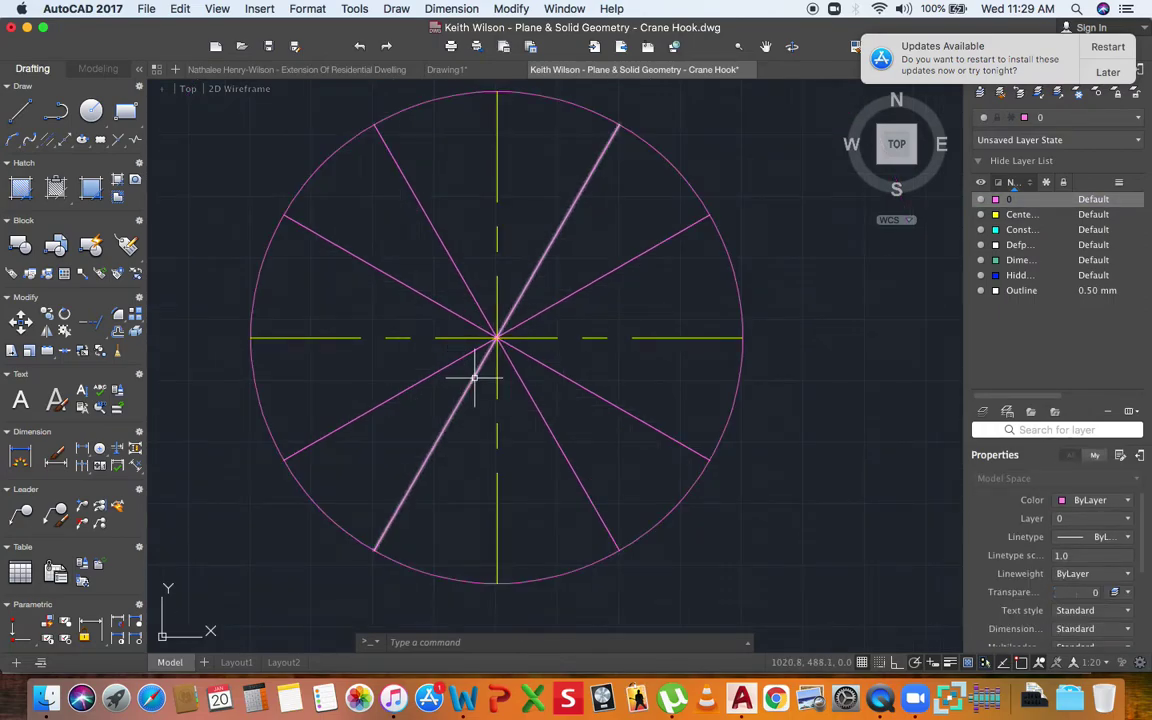
{"action": "left_click", "coordinate": [476, 380]}
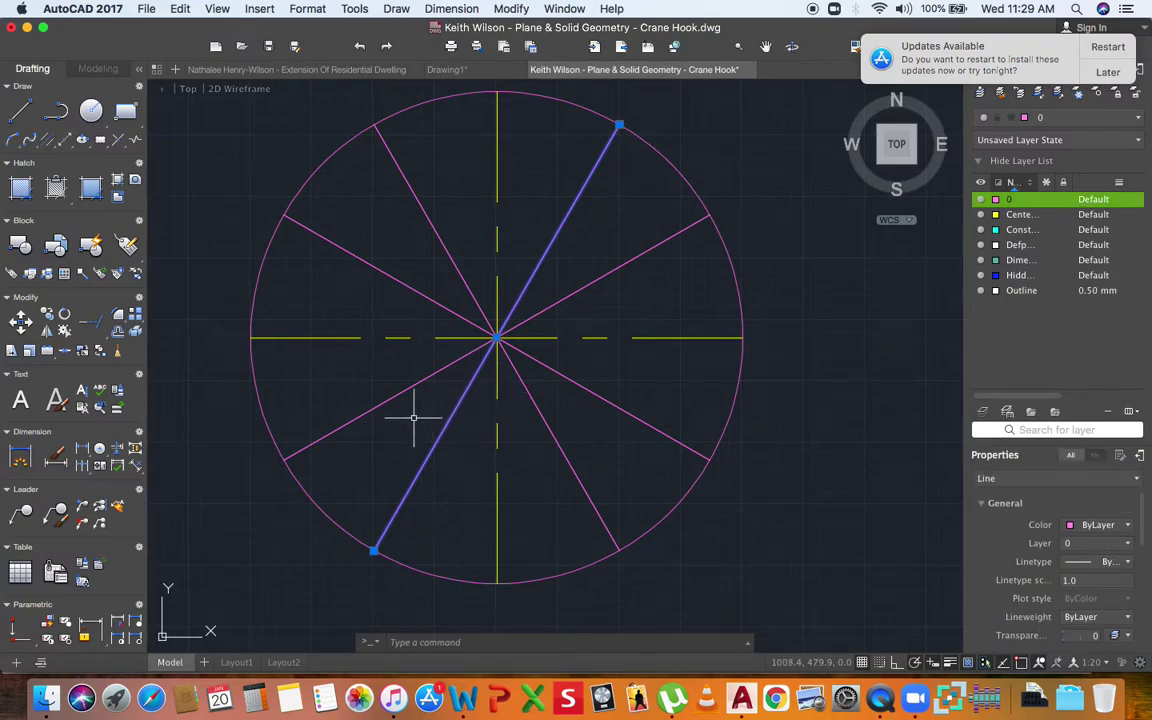
{"action": "key", "text": "Escape"}
{"action": "left_click", "coordinate": [437, 369]}
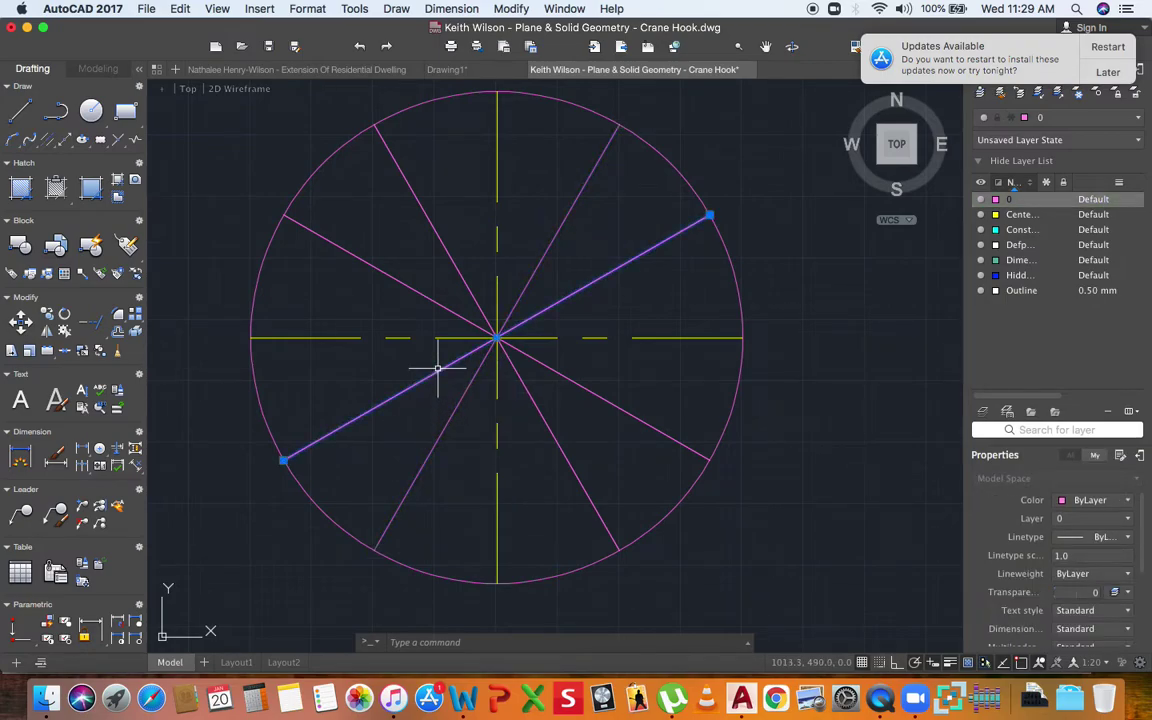
{"action": "key", "text": "Escape"}
{"action": "left_click", "coordinate": [437, 304]}
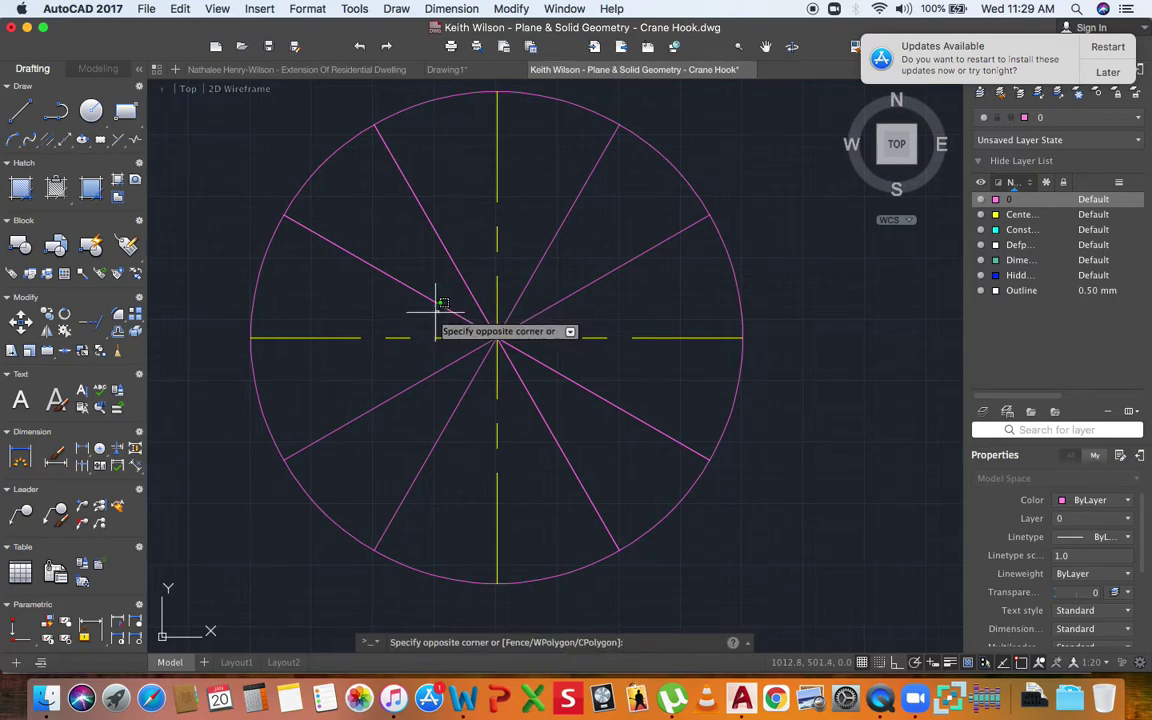
{"action": "key", "text": "Escape"}
{"action": "left_click", "coordinate": [442, 308]}
{"action": "key", "text": "Escape"}
{"action": "left_click", "coordinate": [468, 292]}
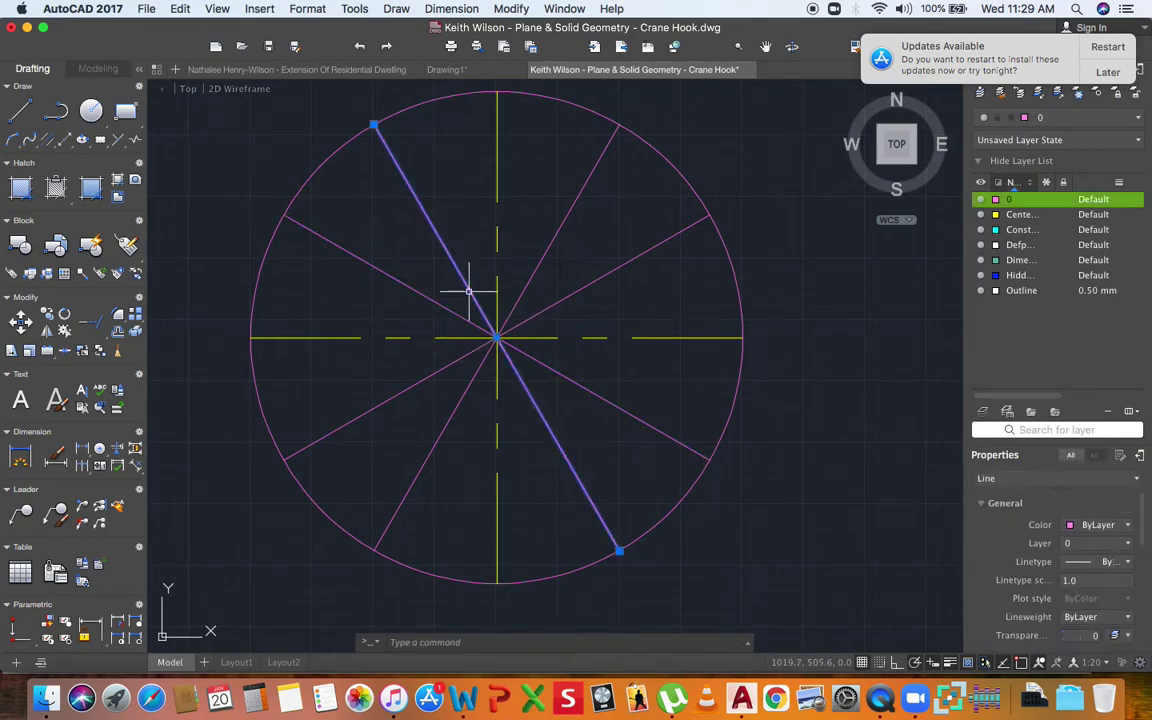
{"action": "key", "text": "Escape"}
{"action": "left_click", "coordinate": [468, 292]}
{"action": "key", "text": "Escape"}
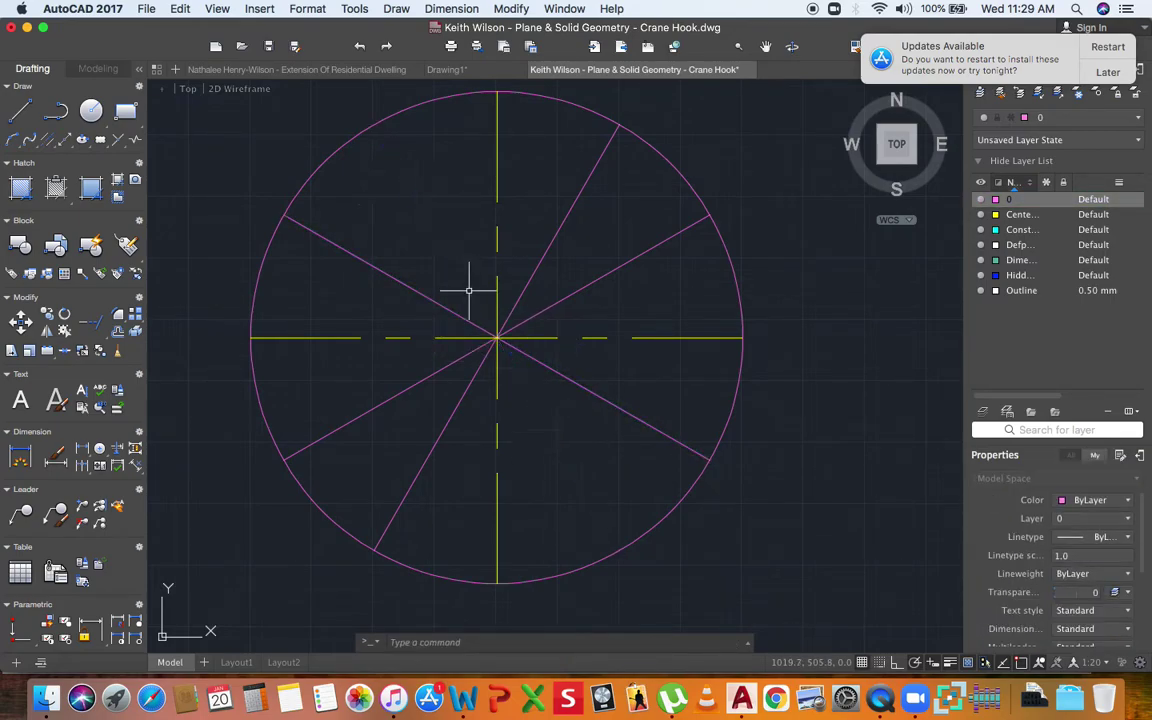
{"action": "key", "text": "super+z"}
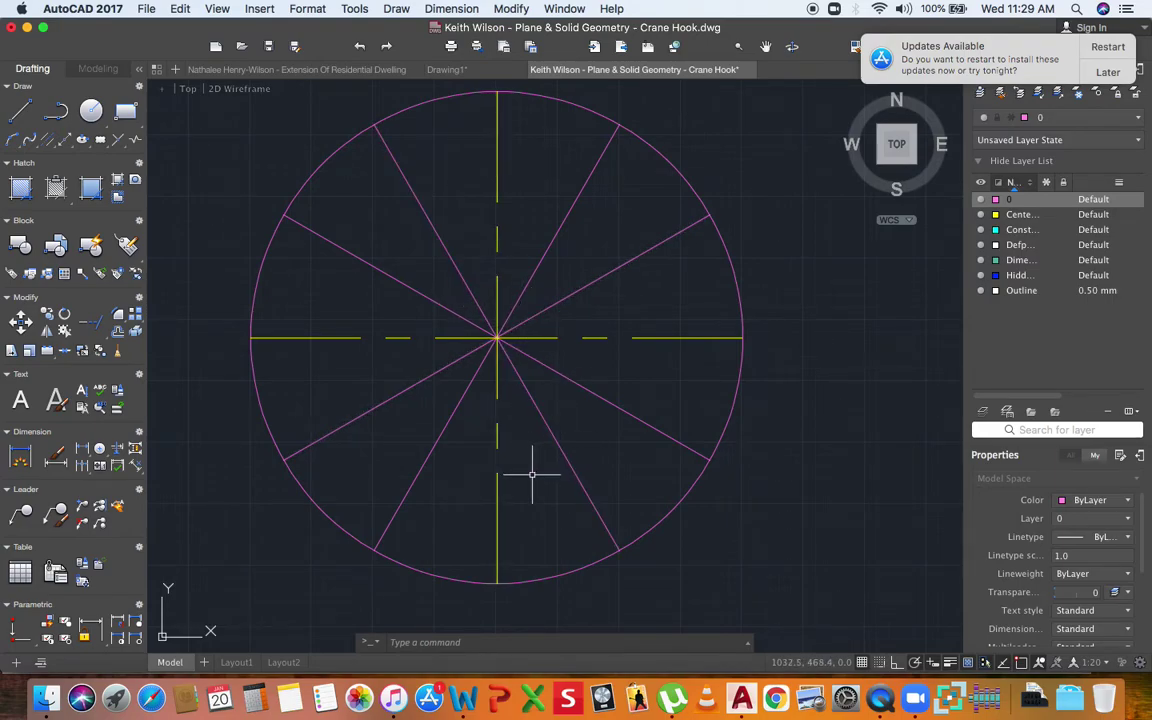
Zoom out and pan so the earlier polygon drawing sits beside the divided circle.
{"action": "scroll", "coordinate": [530, 430], "scroll_direction": "down", "scroll_amount": 8}
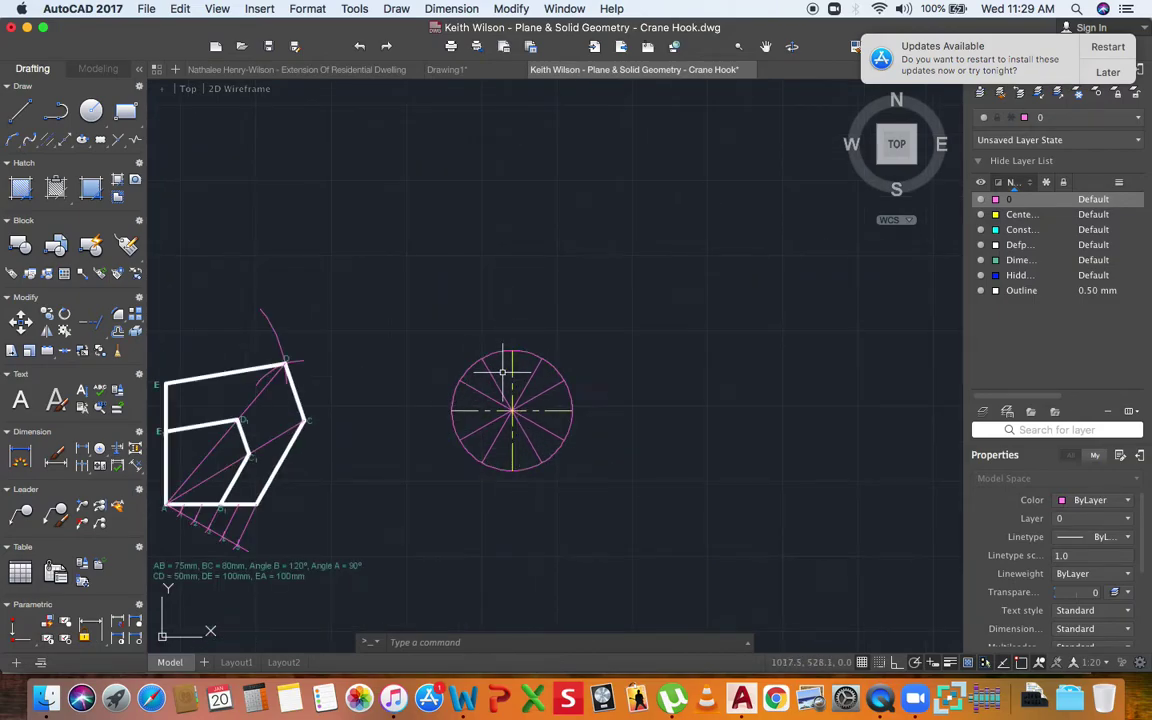
{"action": "scroll", "coordinate": [534, 441], "scroll_direction": "up", "scroll_amount": 2}
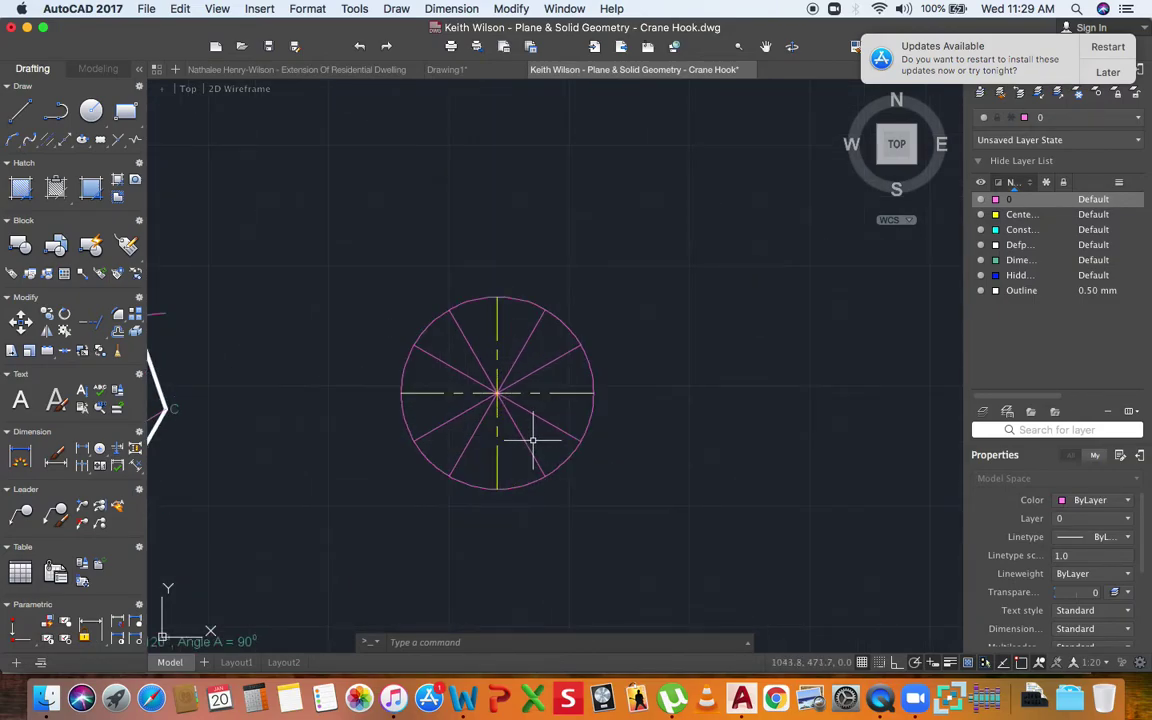
{"action": "scroll", "coordinate": [527, 442], "scroll_direction": "down", "scroll_amount": 3}
{"action": "mouse_move", "coordinate": [527, 442]}
{"action": "middle_mouse_down"}
{"action": "mouse_move", "coordinate": [911, 368]}
{"action": "mouse_move", "coordinate": [805, 396]}
{"action": "mouse_move", "coordinate": [347, 386]}
{"action": "middle_mouse_up"}
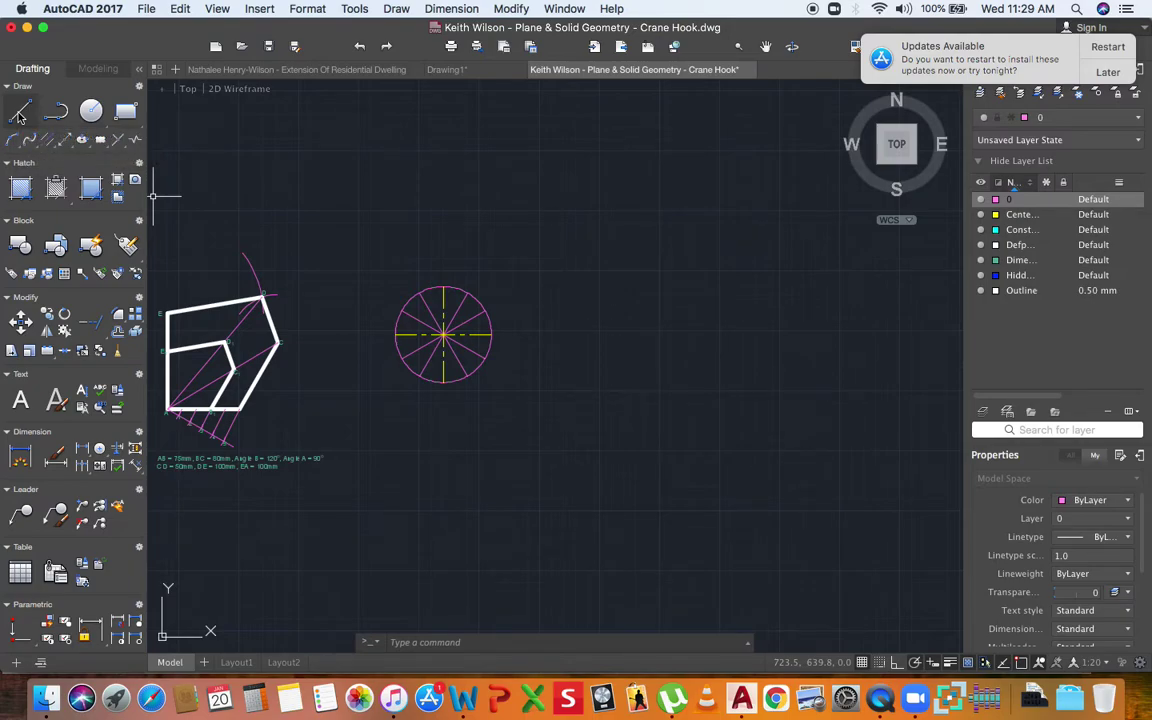
On layer 0, draw a 314.285714-long horizontal line right from the circle's bottom point.
{"action": "left_click", "coordinate": [1057, 118]}
{"action": "left_click", "coordinate": [1030, 144]}
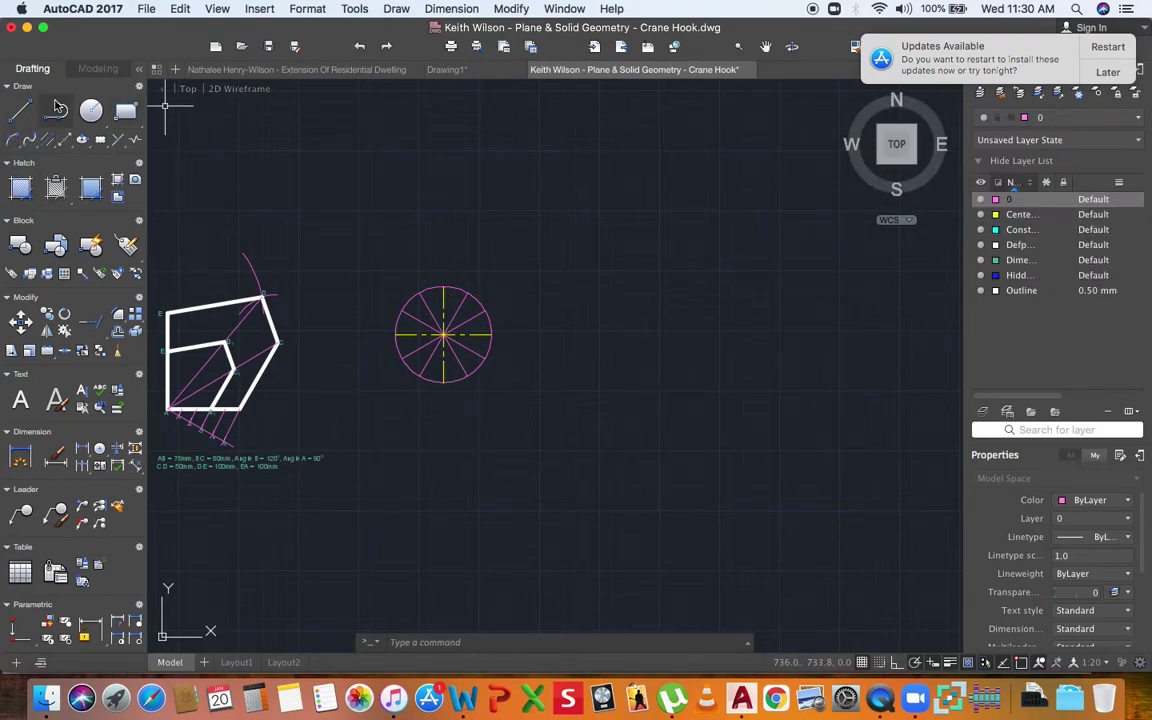
{"action": "left_click", "coordinate": [22, 112]}
{"action": "scroll", "coordinate": [450, 395], "scroll_direction": "up", "scroll_amount": 3}
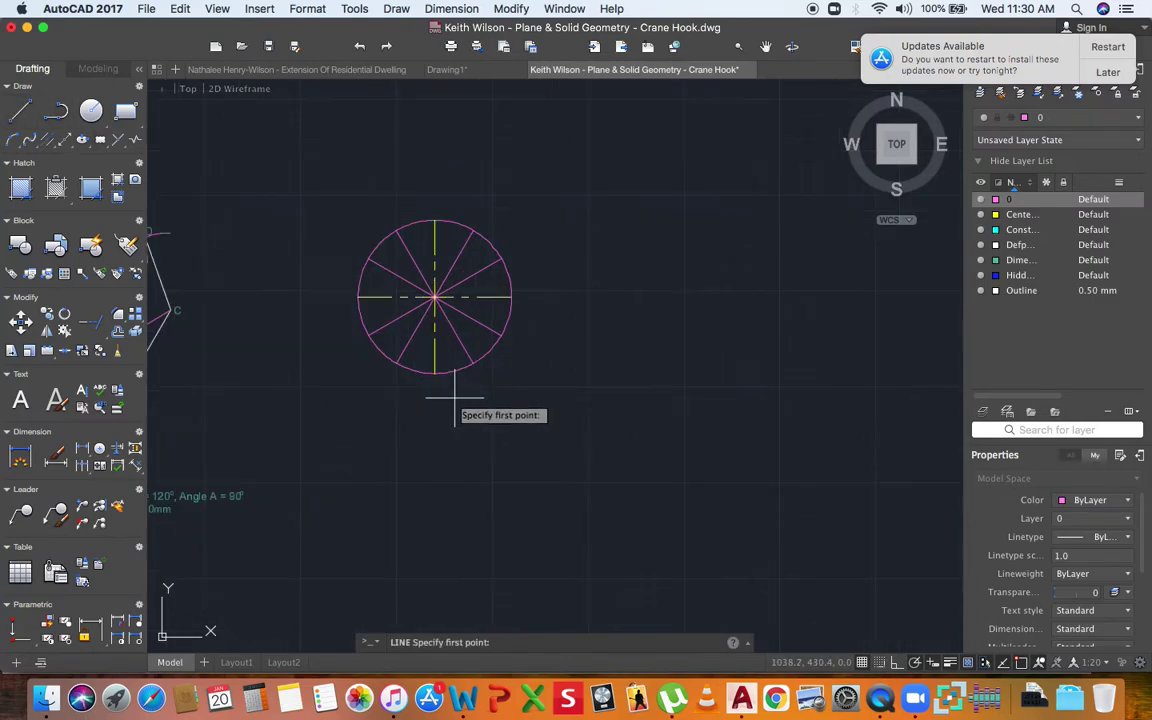
{"action": "left_click", "coordinate": [435, 374]}
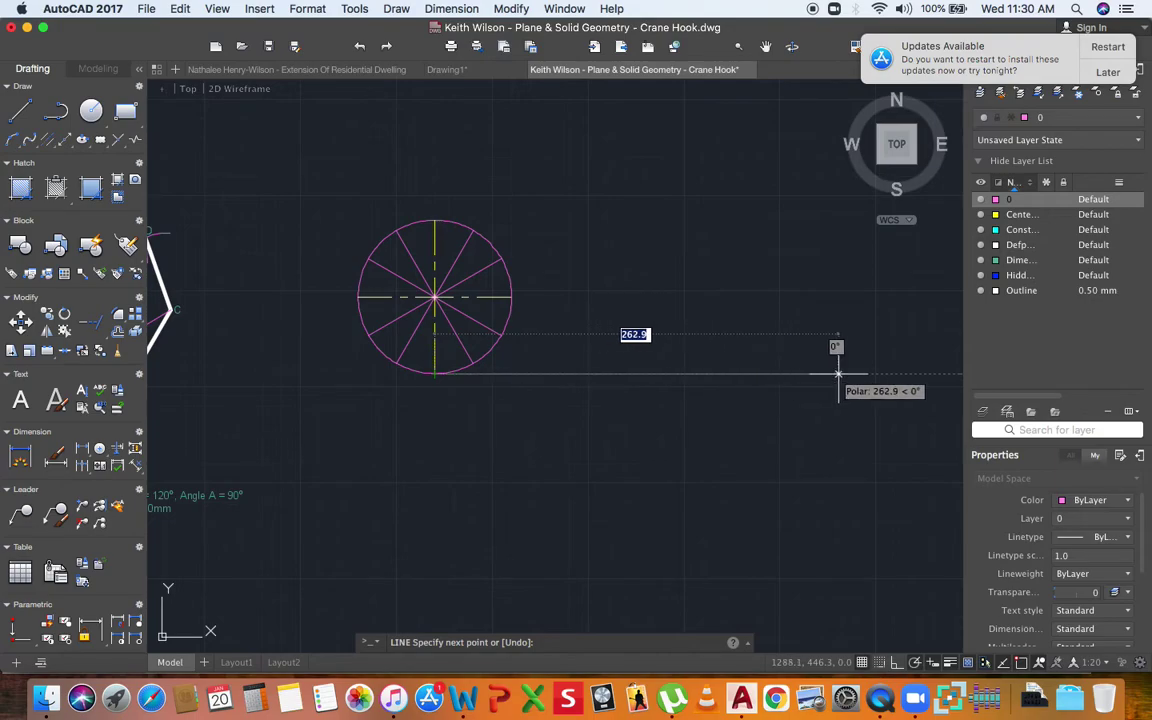
{"action": "type", "text": "314.285714"}
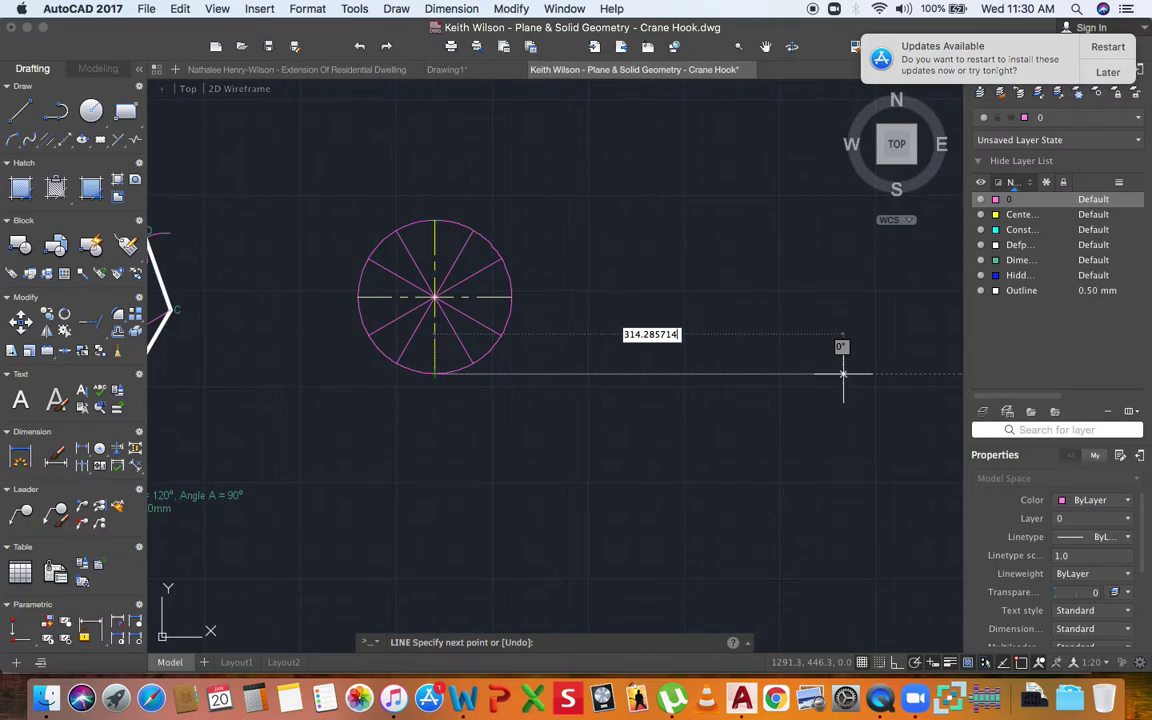
{"action": "left_click", "coordinate": [915, 374]}
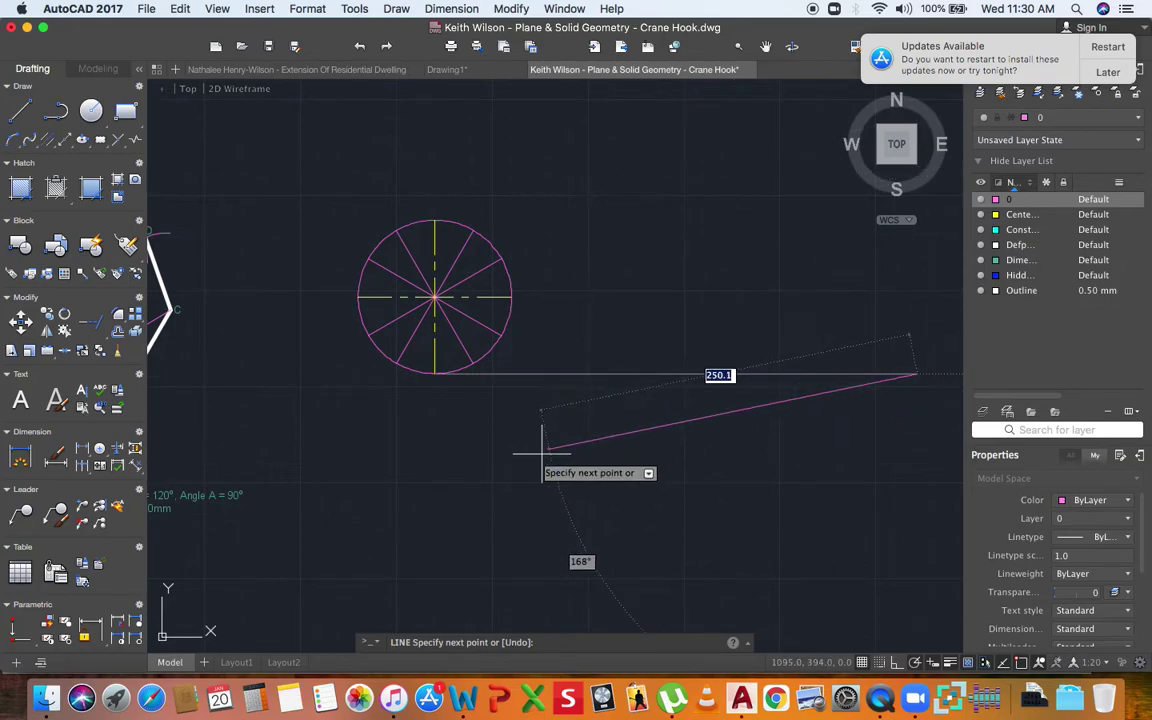
{"action": "left_click", "coordinate": [436, 375]}
{"action": "key", "text": "Return"}
{"action": "scroll", "coordinate": [515, 395], "scroll_direction": "down", "scroll_amount": 2}
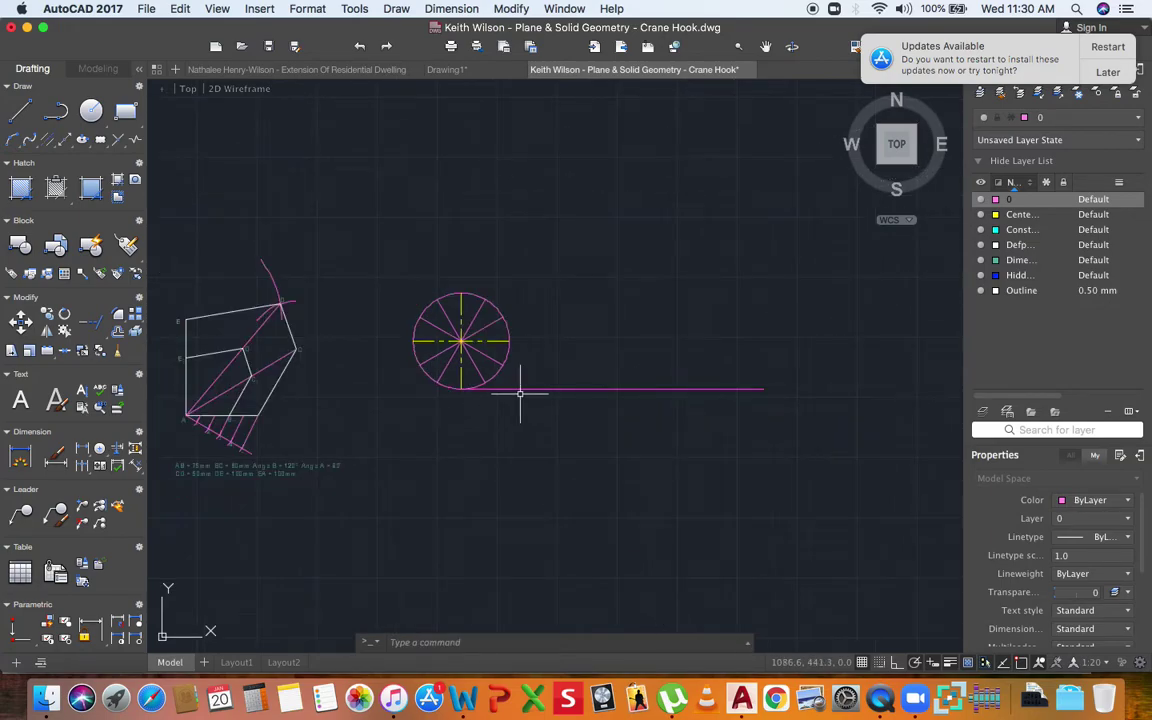
{"action": "left_click", "coordinate": [597, 388]}
{"action": "left_click", "coordinate": [761, 388]}
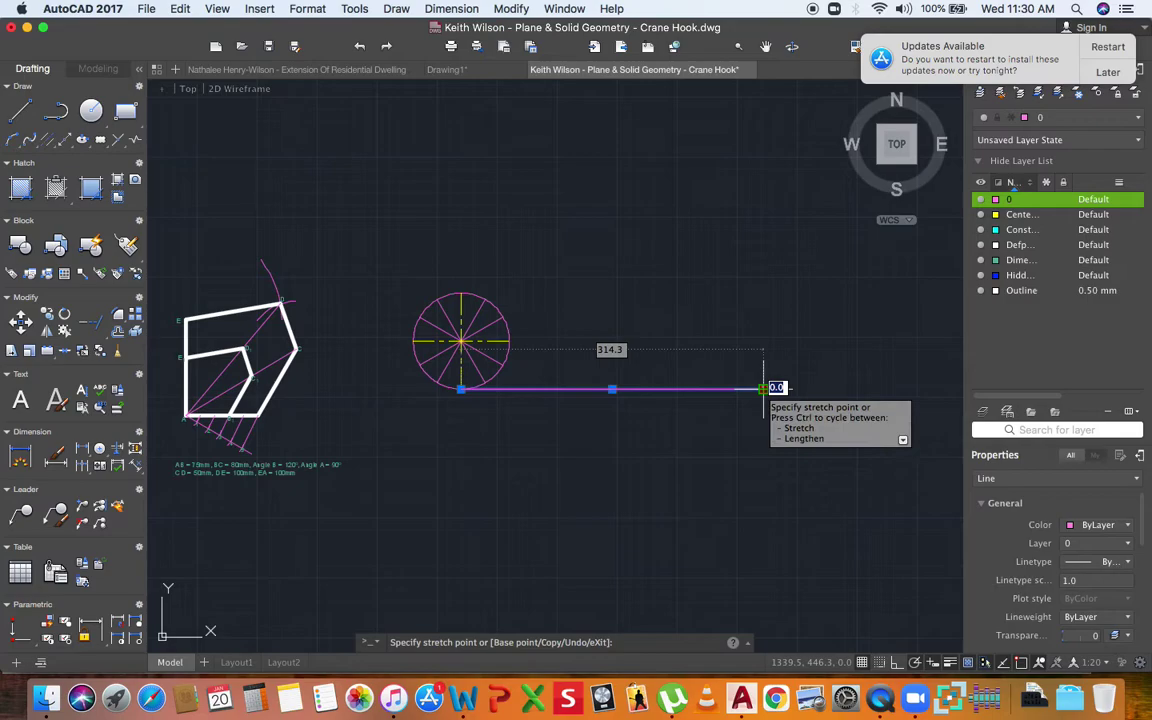
{"action": "key", "text": "Escape"}
{"action": "key", "text": "Escape"}
{"action": "scroll", "coordinate": [500, 390], "scroll_direction": "up", "scroll_amount": 3}
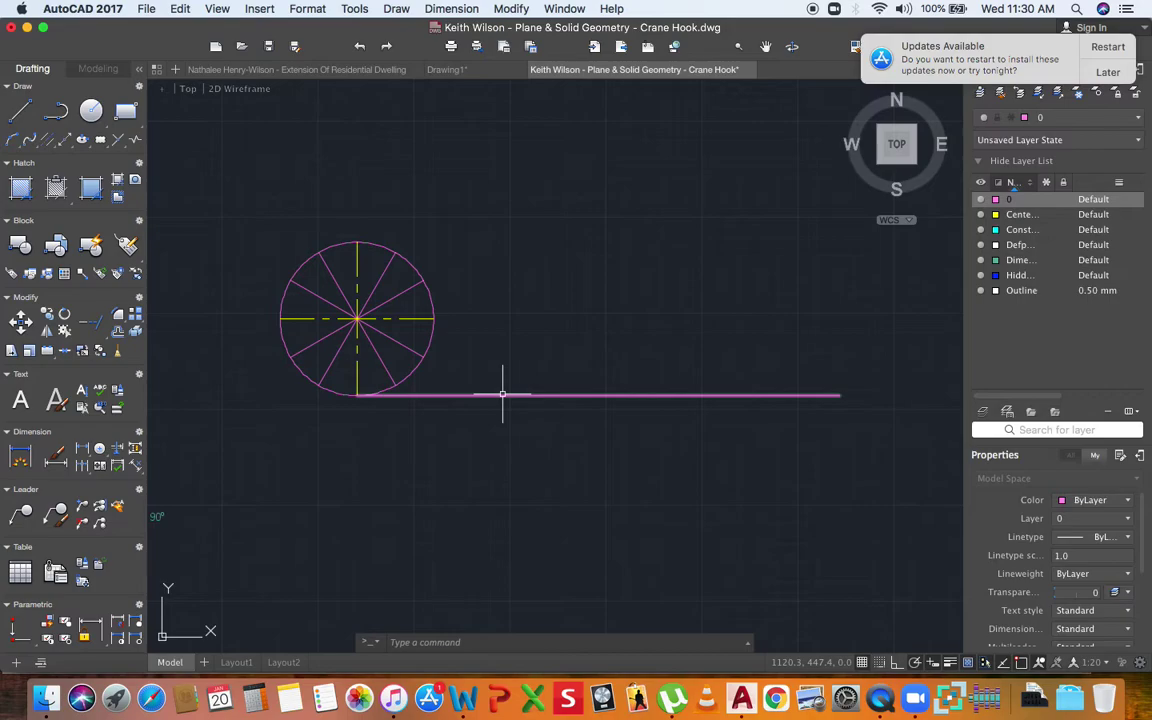
{"action": "left_click", "coordinate": [500, 394]}
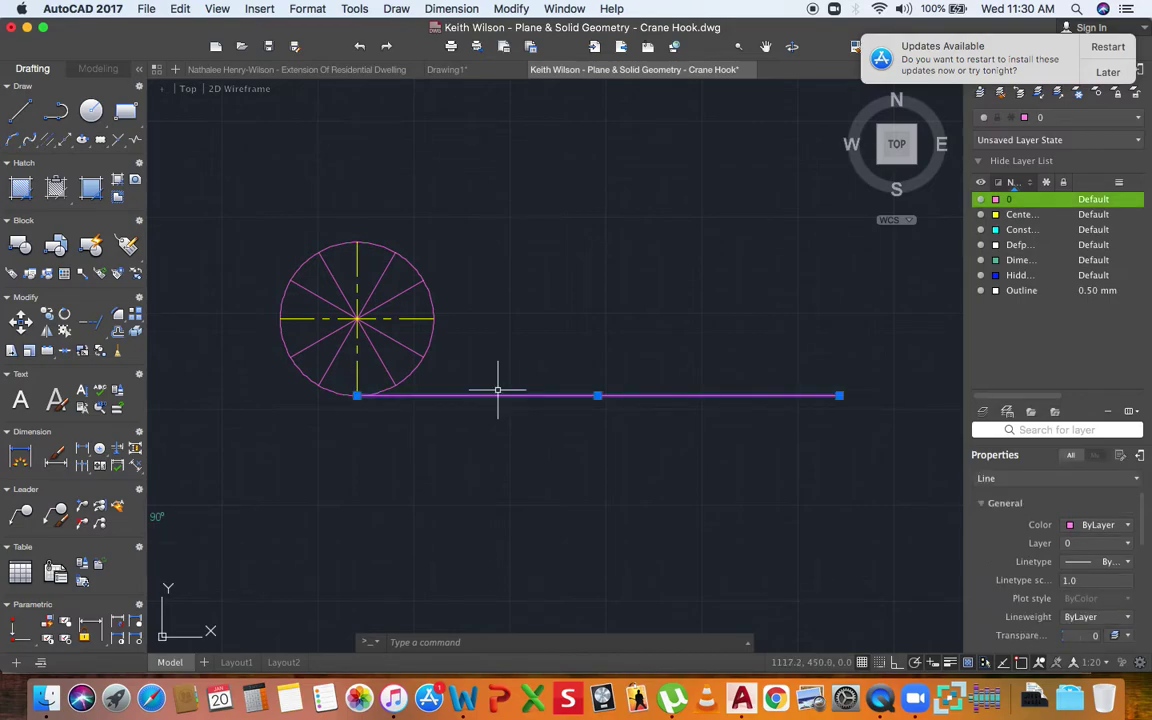
{"action": "key", "text": "Escape"}
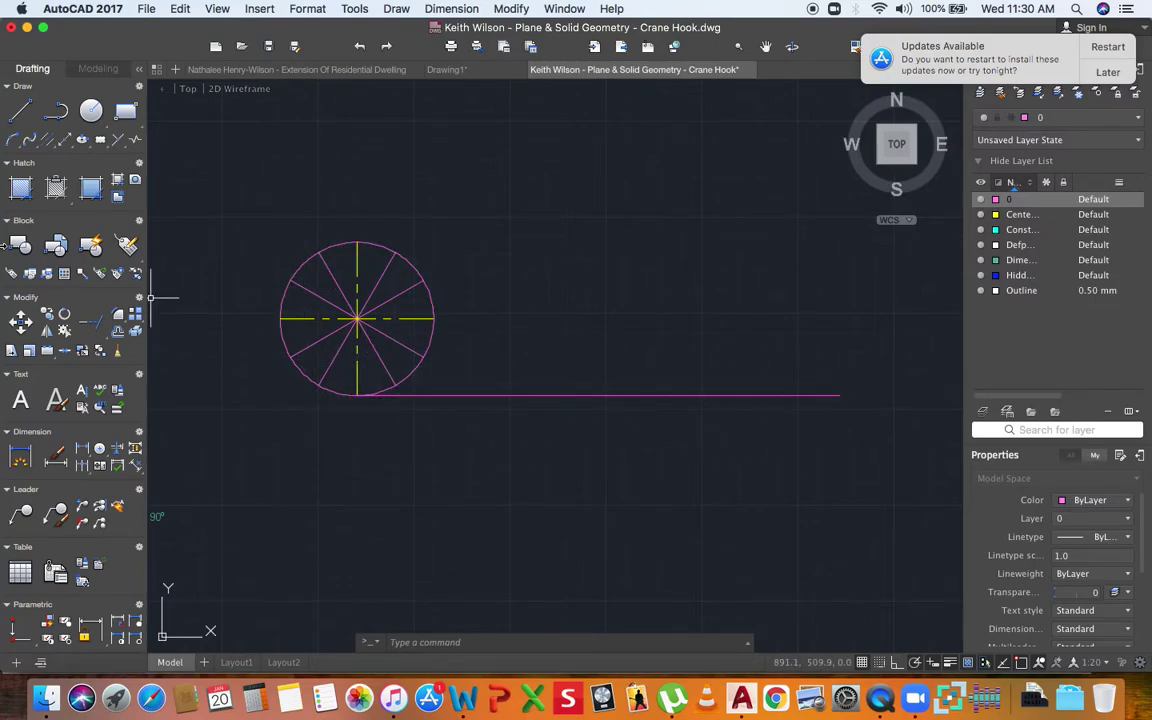
Draw a line from the circle's bottom point sloping down-right about 21° below horizontal.
{"action": "left_click", "coordinate": [22, 112]}
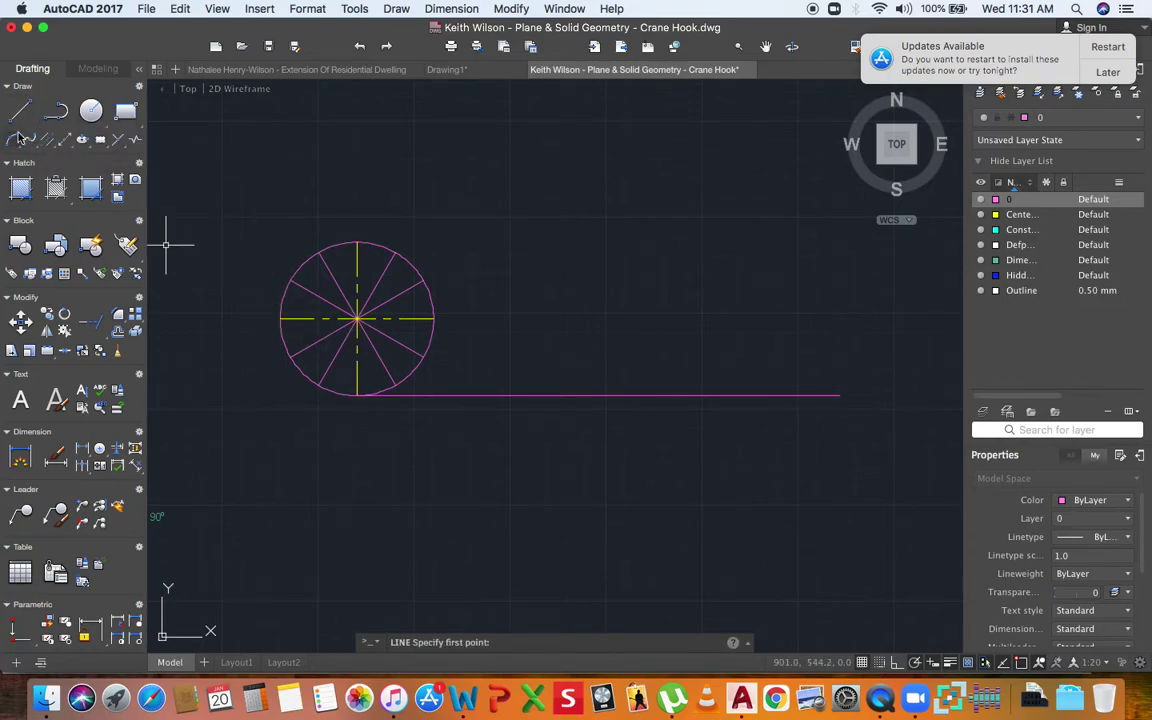
{"action": "key", "text": "Escape"}
{"action": "key", "text": "Return"}
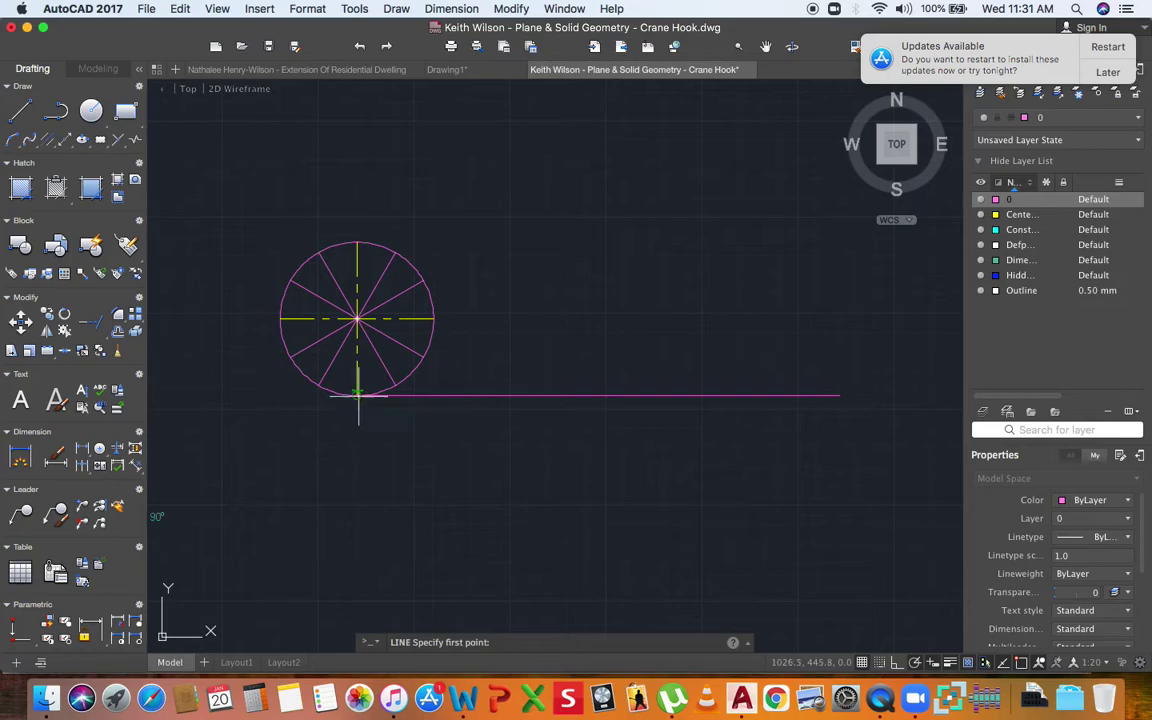
{"action": "left_click", "coordinate": [358, 396]}
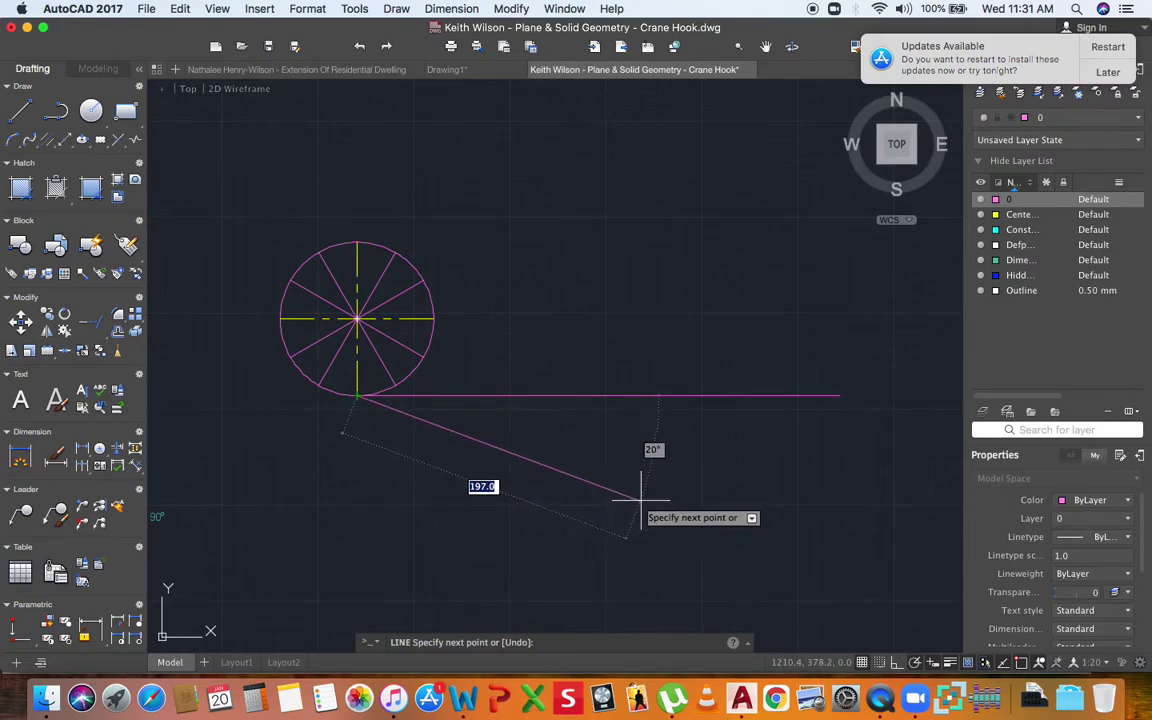
{"action": "left_click", "coordinate": [723, 535]}
{"action": "key", "text": "Return"}
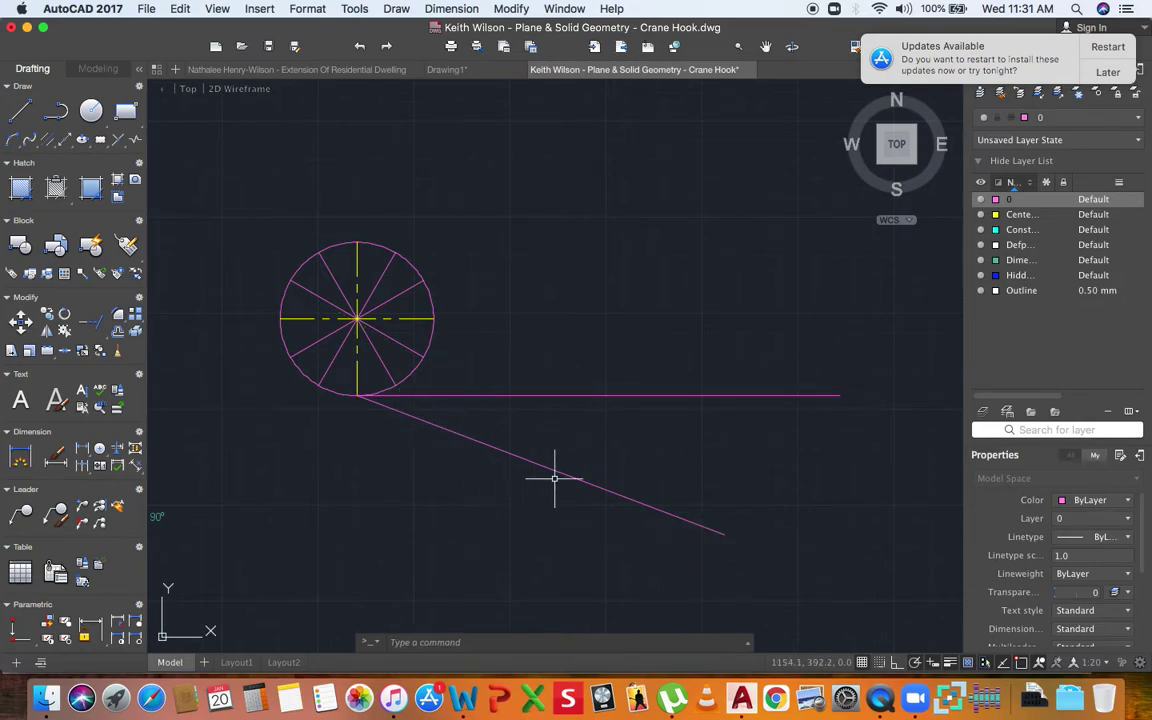
Start a centre-defined arc centred on the circle's bottom point.
{"action": "left_click", "coordinate": [12, 143]}
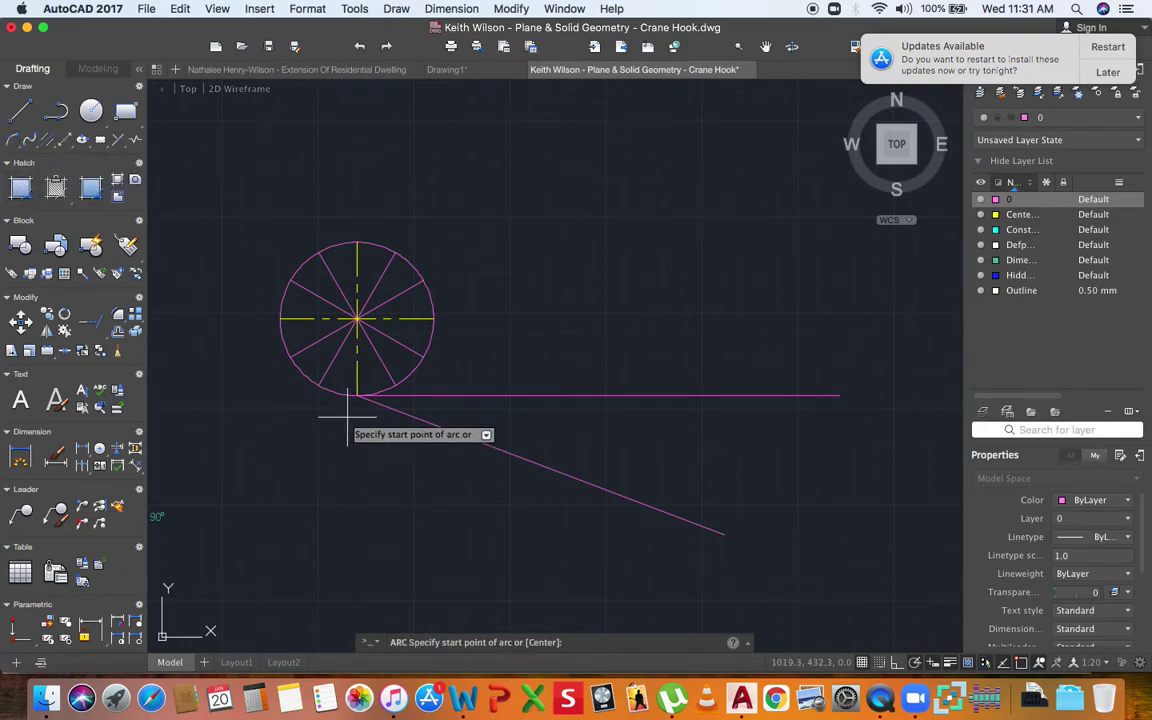
{"action": "scroll", "coordinate": [350, 405], "scroll_direction": "up", "scroll_amount": 3}
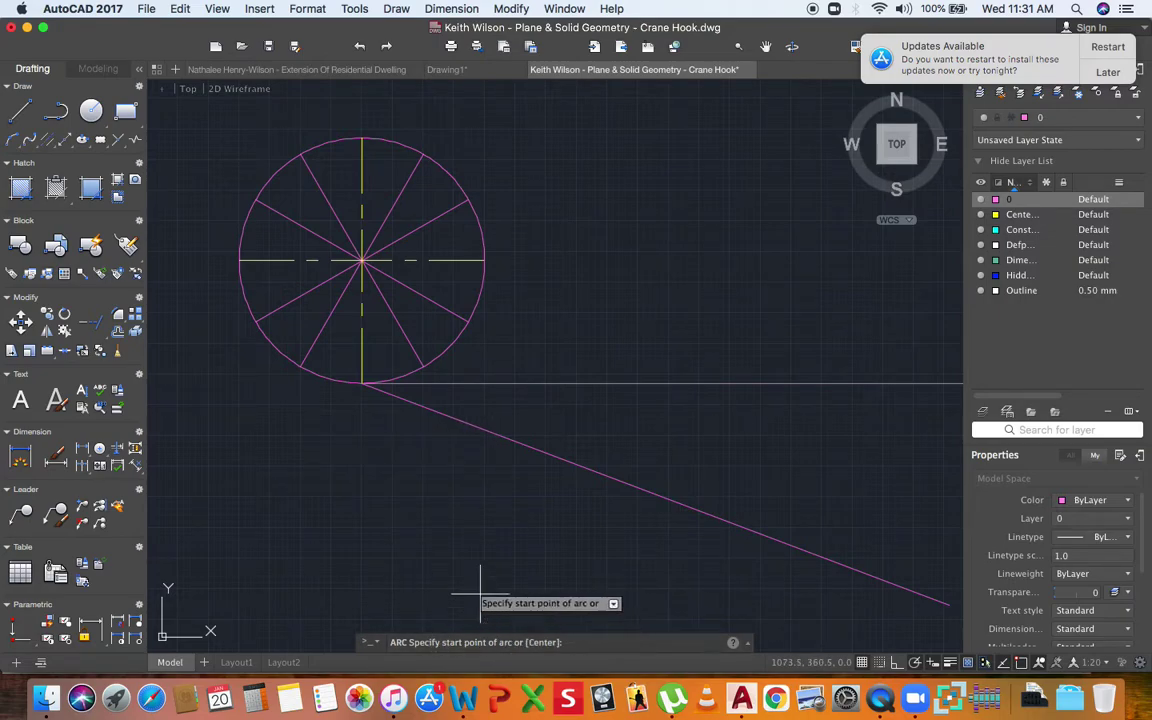
{"action": "type", "text": "c"}
{"action": "key", "text": "Return"}
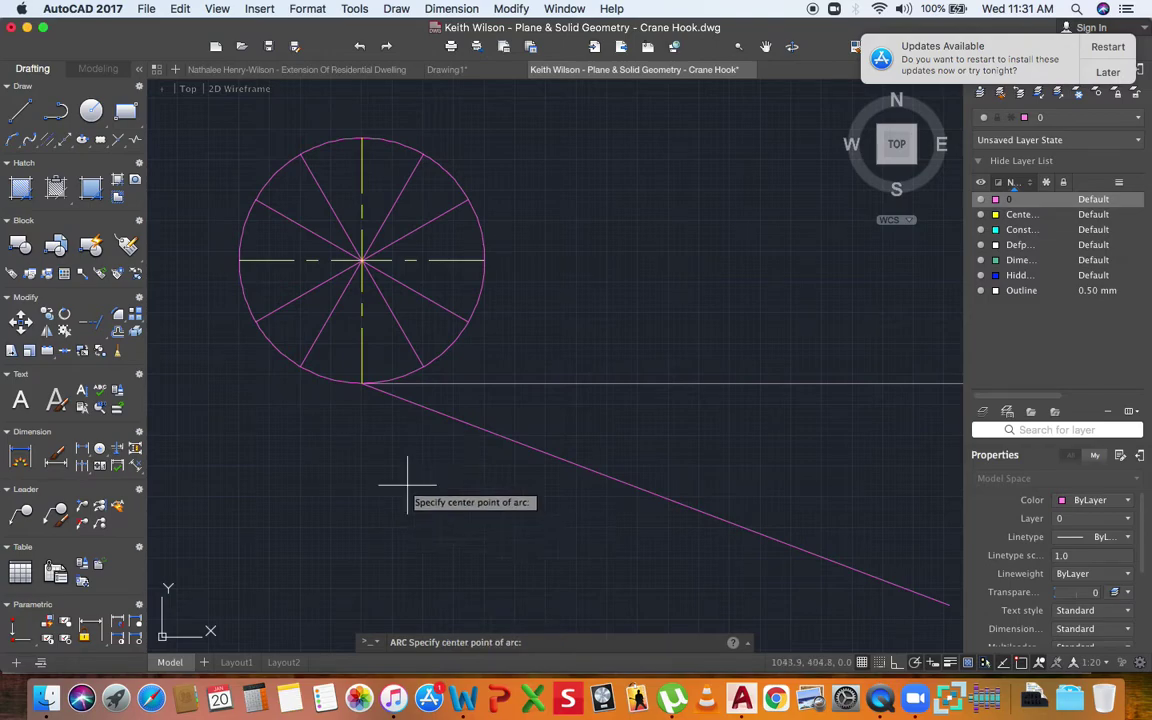
{"action": "scroll", "coordinate": [364, 414], "scroll_direction": "up", "scroll_amount": 3}
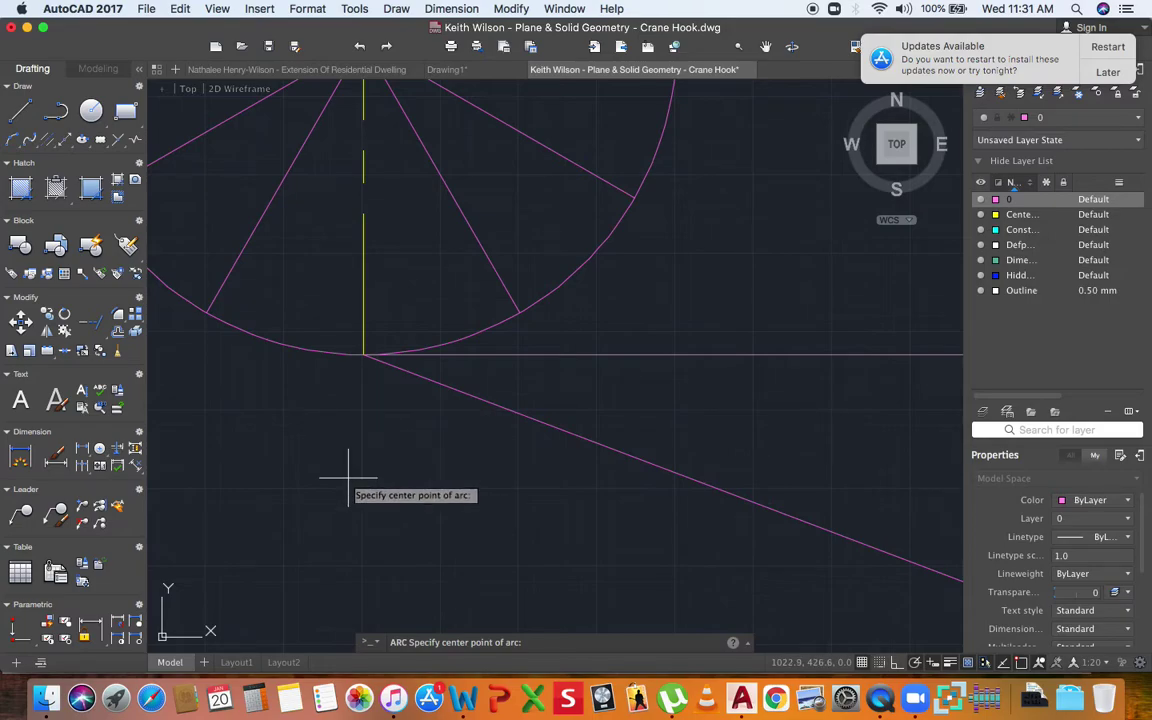
{"action": "scroll", "coordinate": [349, 477], "scroll_direction": "down", "scroll_amount": 2}
{"action": "scroll", "coordinate": [349, 477], "scroll_direction": "down", "scroll_amount": 3}
{"action": "middle_click_drag", "start_coordinate": [347, 478], "coordinate": [348, 457]}
{"action": "scroll", "coordinate": [350, 394], "scroll_direction": "up", "scroll_amount": 4}
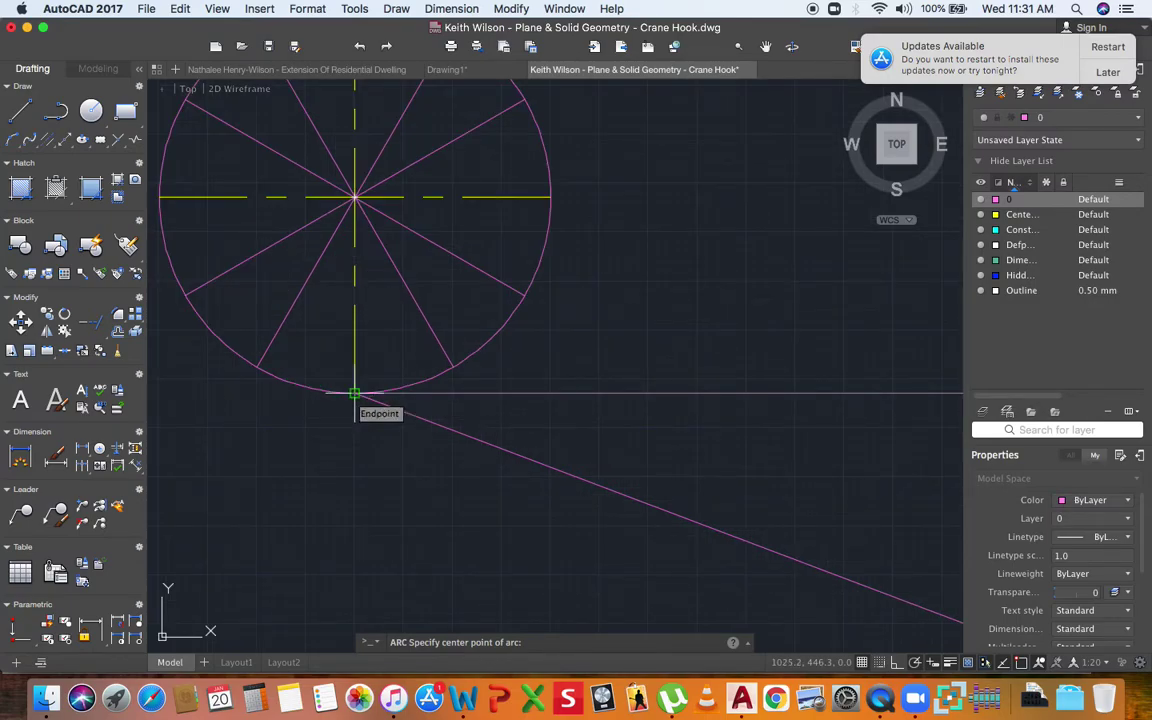
{"action": "left_click", "coordinate": [354, 393]}
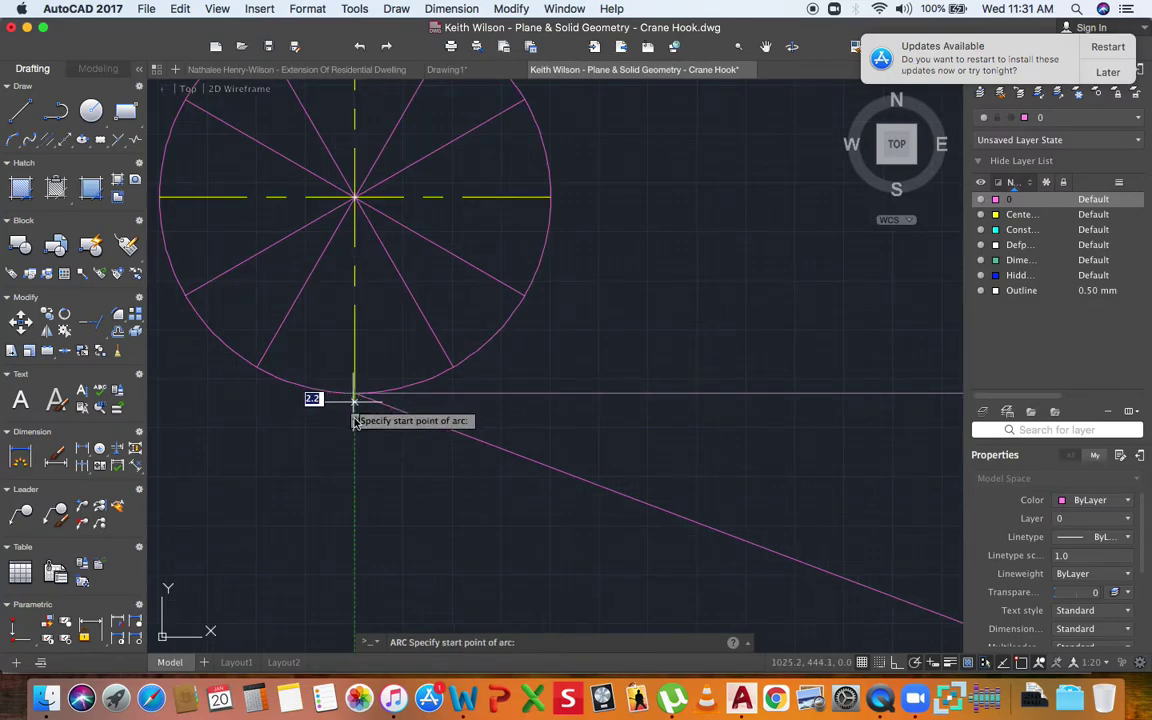
Set the arc's start and end points on either side of the sloping line.
{"action": "scroll", "coordinate": [405, 435], "scroll_direction": "up", "scroll_amount": 2}
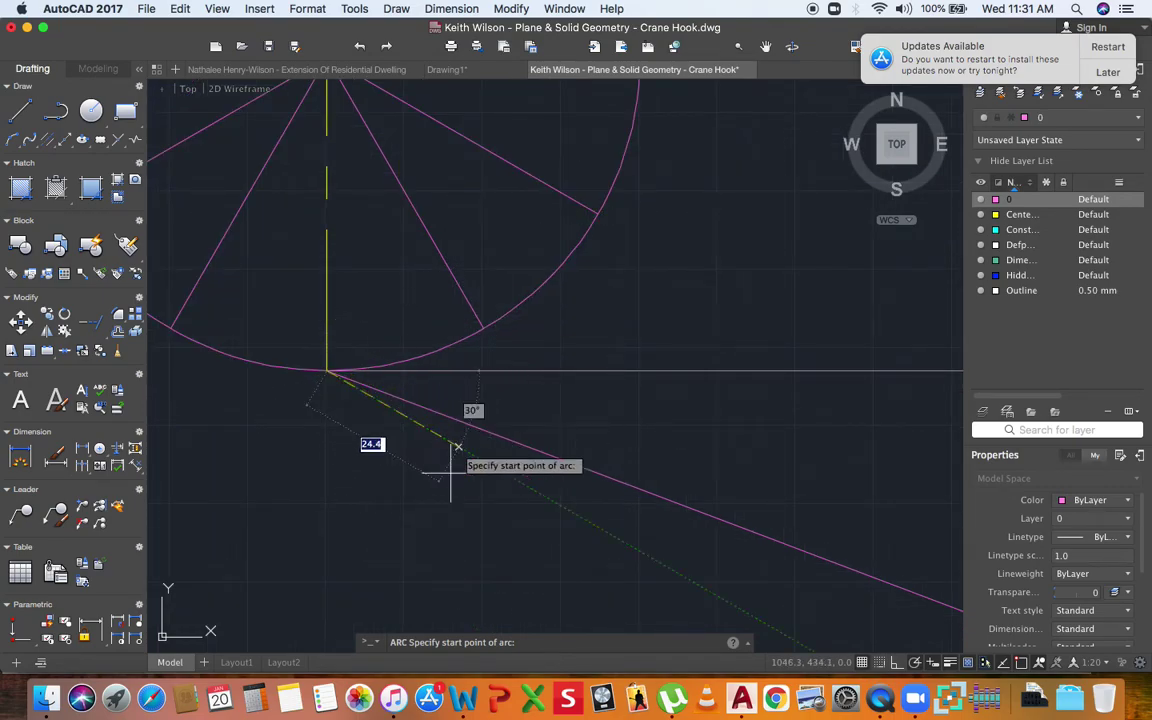
{"action": "scroll", "coordinate": [441, 485], "scroll_direction": "down", "scroll_amount": 2}
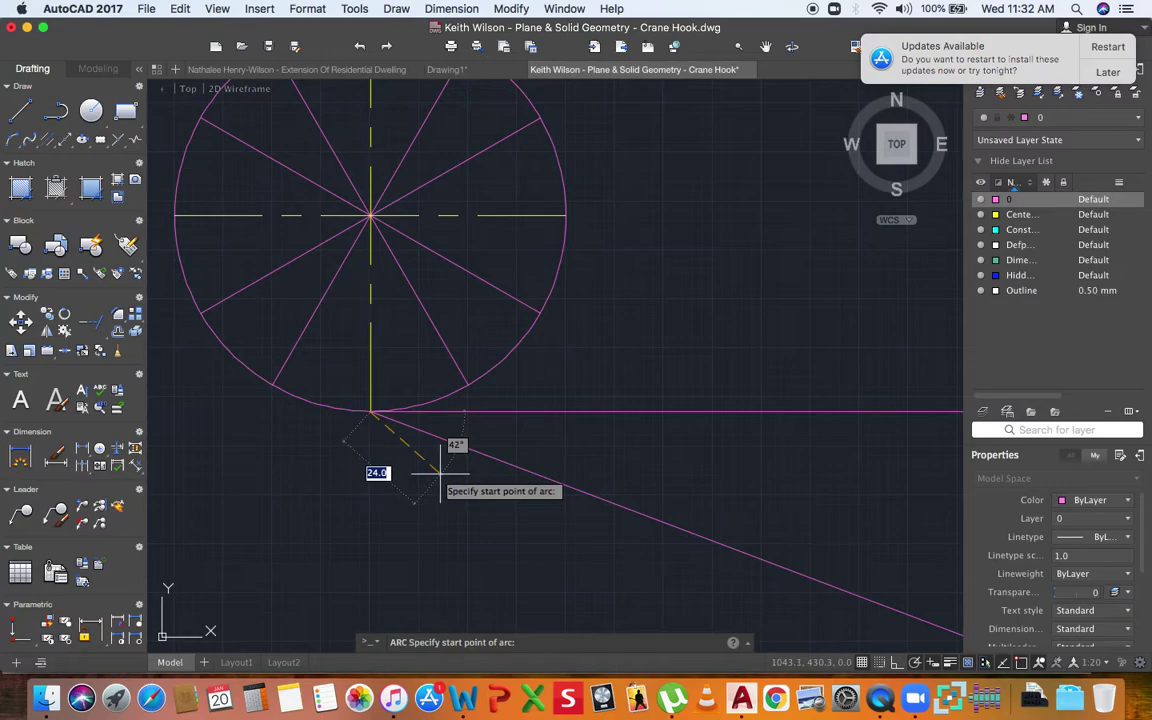
{"action": "scroll", "coordinate": [436, 472], "scroll_direction": "down", "scroll_amount": 4}
{"action": "scroll", "coordinate": [432, 465], "scroll_direction": "up", "scroll_amount": 1}
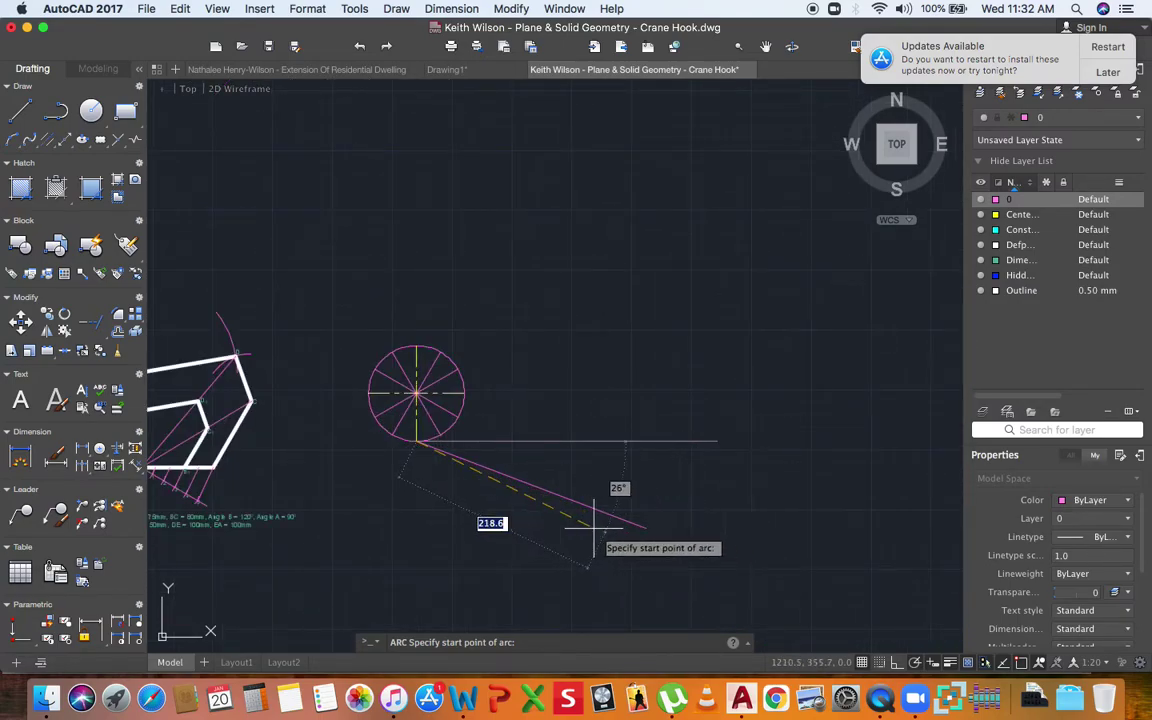
{"action": "scroll", "coordinate": [424, 458], "scroll_direction": "up", "scroll_amount": 5}
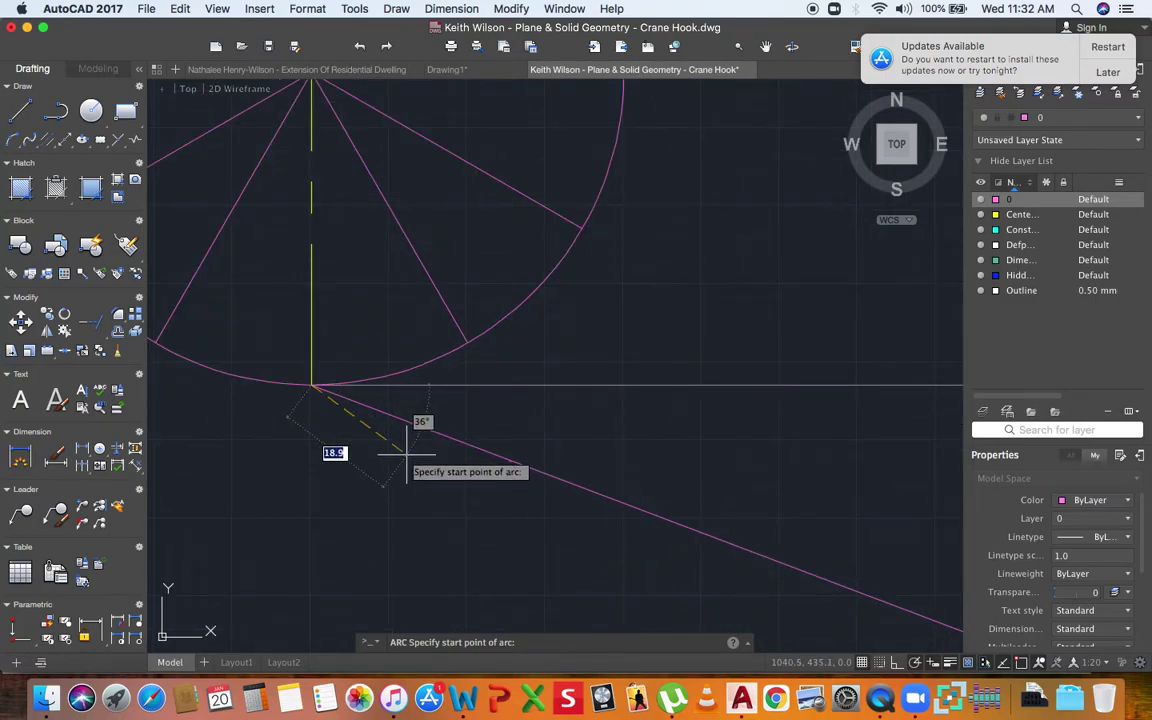
{"action": "left_click", "coordinate": [407, 456]}
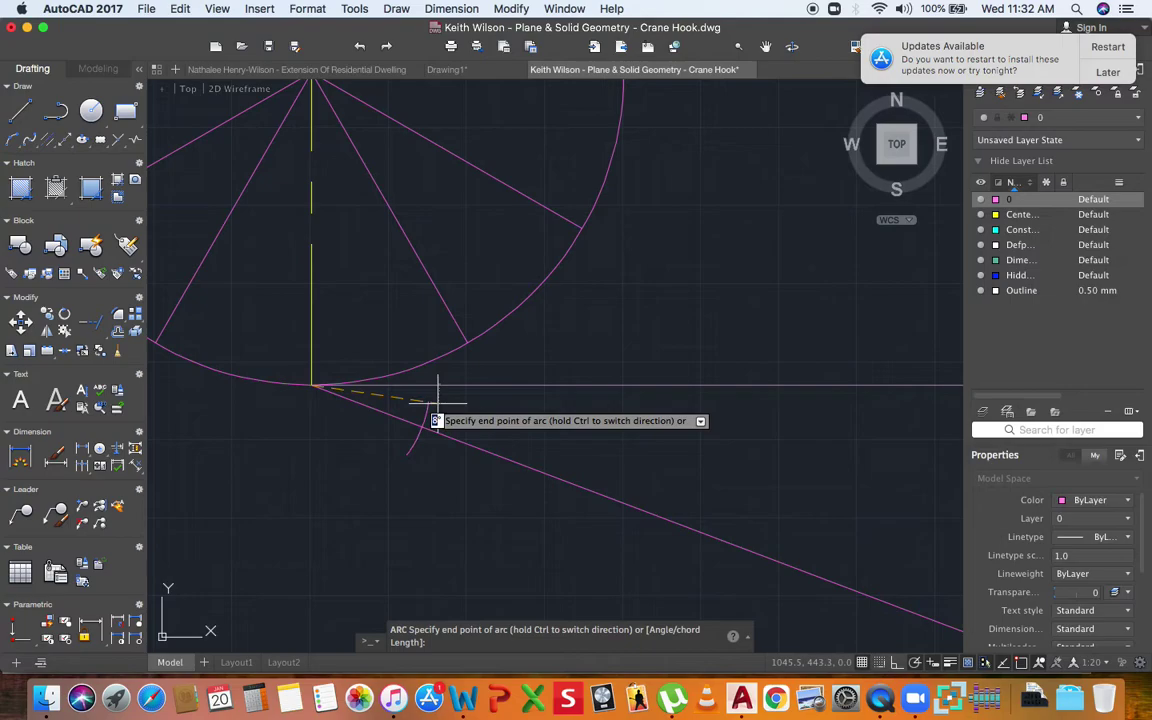
{"action": "left_click", "coordinate": [447, 402]}
{"action": "scroll", "coordinate": [460, 435], "scroll_direction": "down", "scroll_amount": 6}
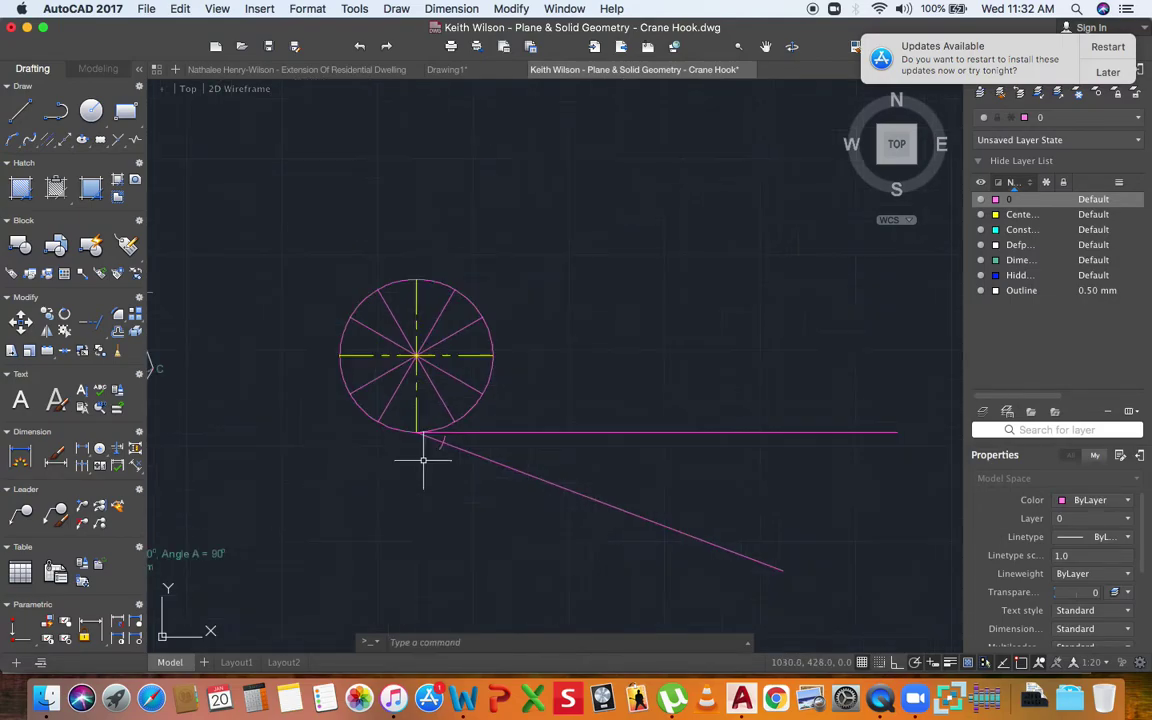
{"action": "scroll", "coordinate": [432, 452], "scroll_direction": "up", "scroll_amount": 5}
{"action": "scroll", "coordinate": [430, 458], "scroll_direction": "down", "scroll_amount": 5}
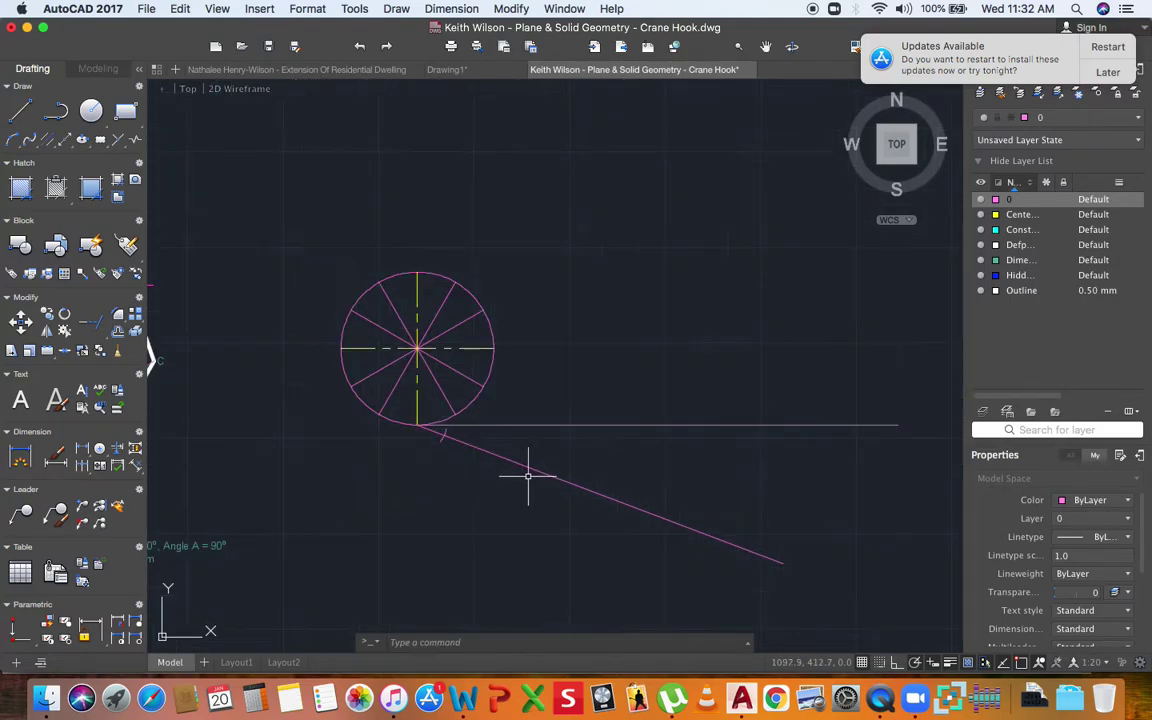
{"action": "scroll", "coordinate": [434, 438], "scroll_direction": "up", "scroll_amount": 5}
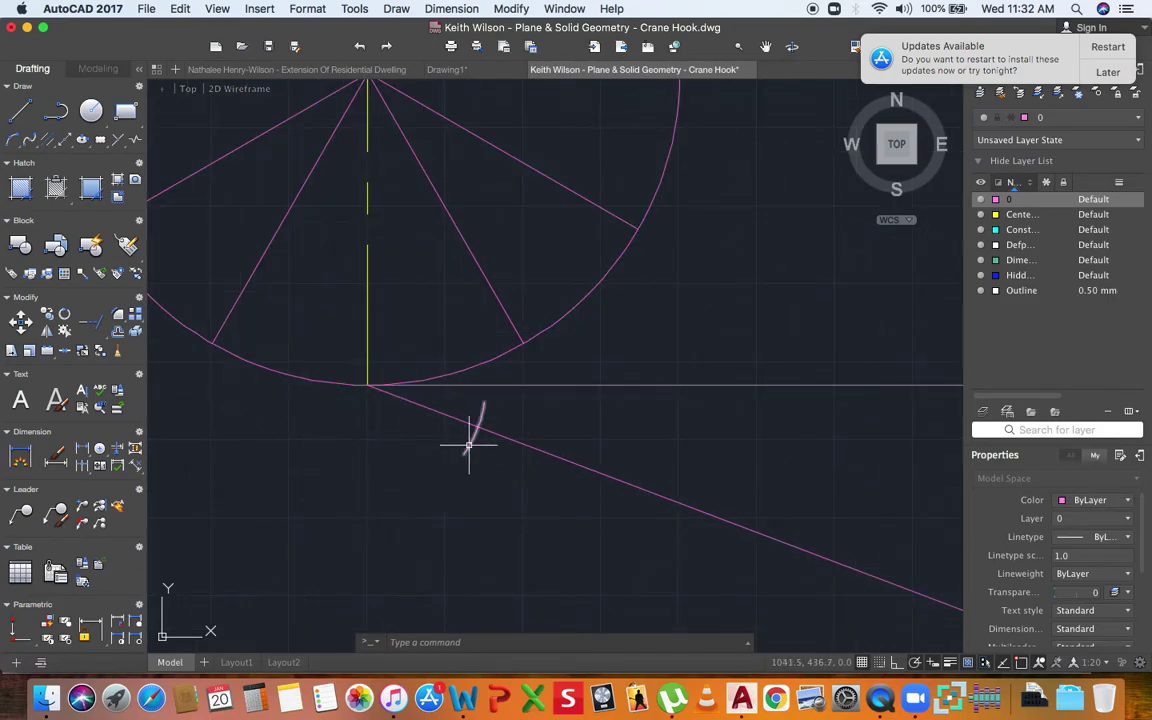
Copy the arc tick using the circle's bottom point as the base point.
{"action": "left_click", "coordinate": [47, 314]}
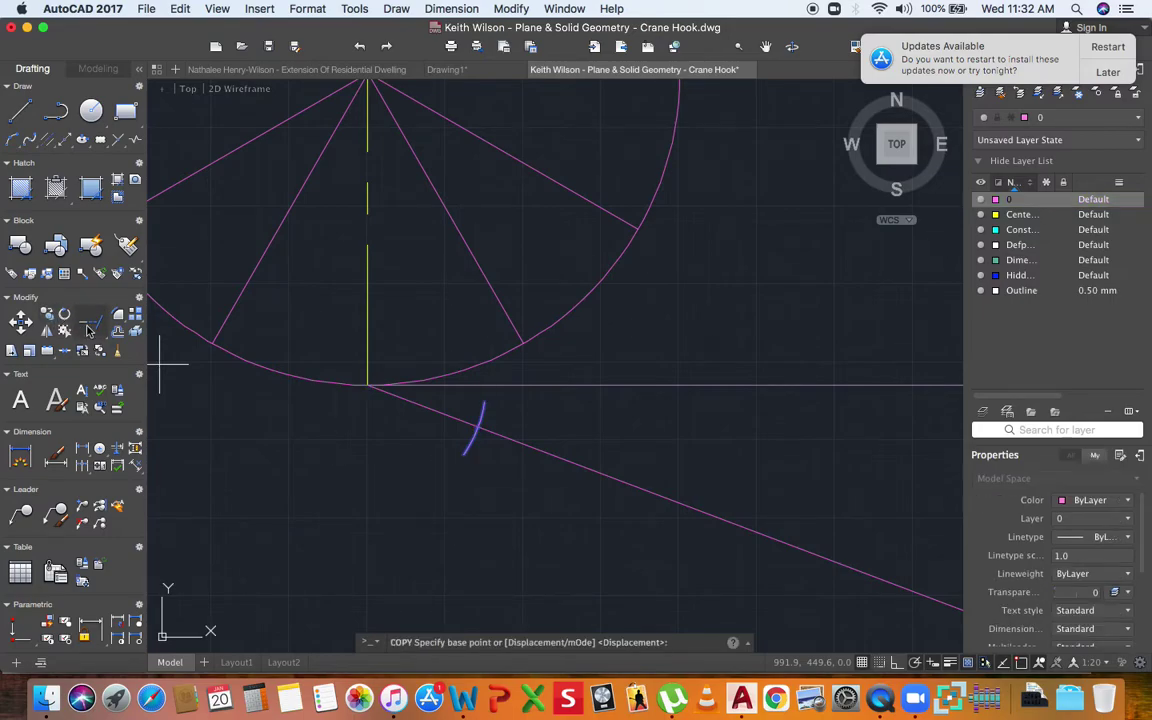
{"action": "left_click", "coordinate": [367, 386]}
{"action": "scroll", "coordinate": [480, 412], "scroll_direction": "up", "scroll_amount": 5}
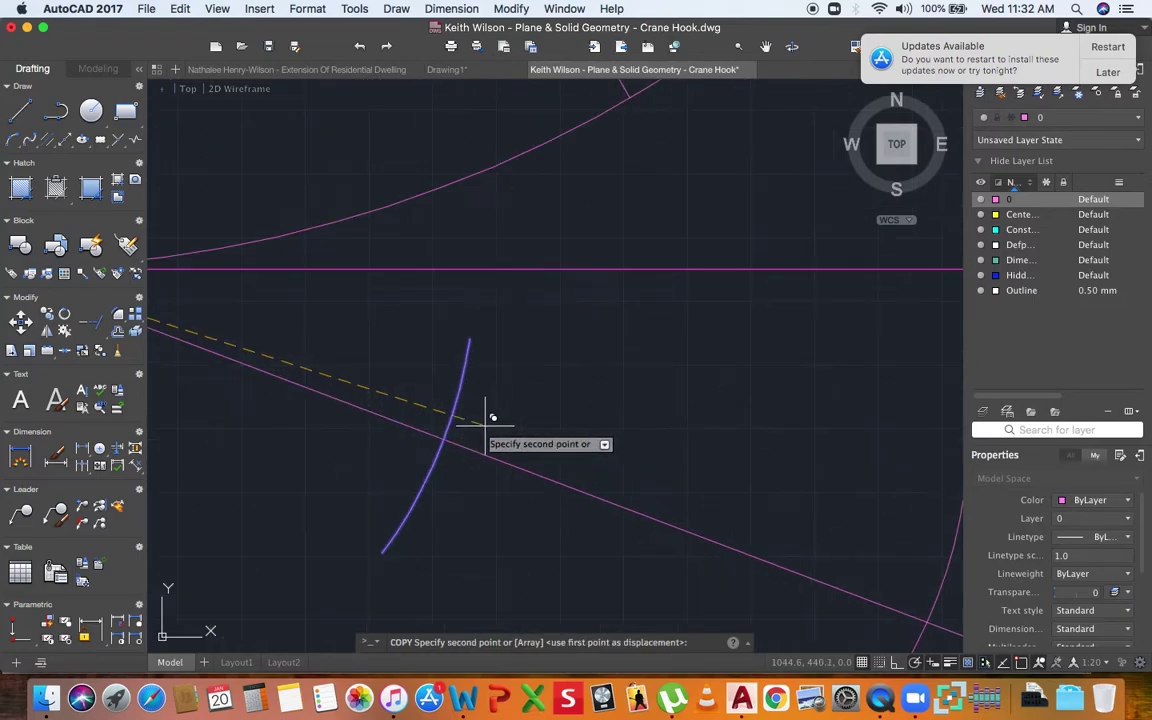
{"action": "scroll", "coordinate": [458, 432], "scroll_direction": "up", "scroll_amount": 3}
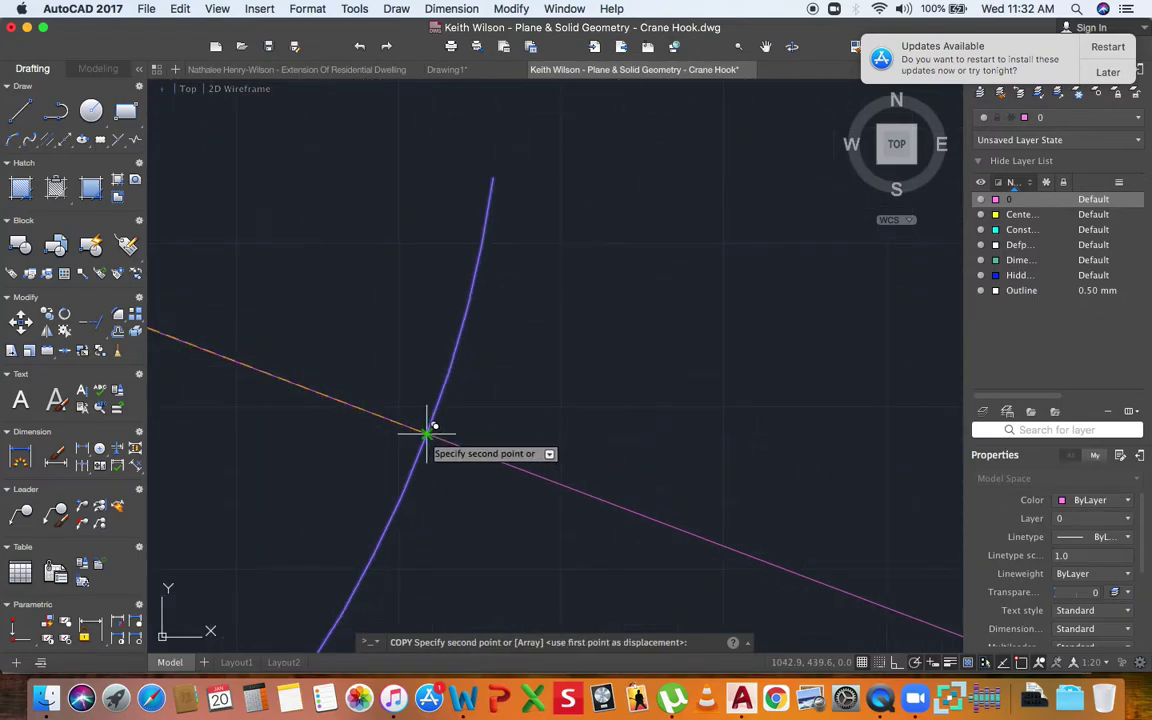
{"action": "scroll", "coordinate": [432, 368], "scroll_direction": "down", "scroll_amount": 7}
{"action": "scroll", "coordinate": [463, 390], "scroll_direction": "up", "scroll_amount": 2}
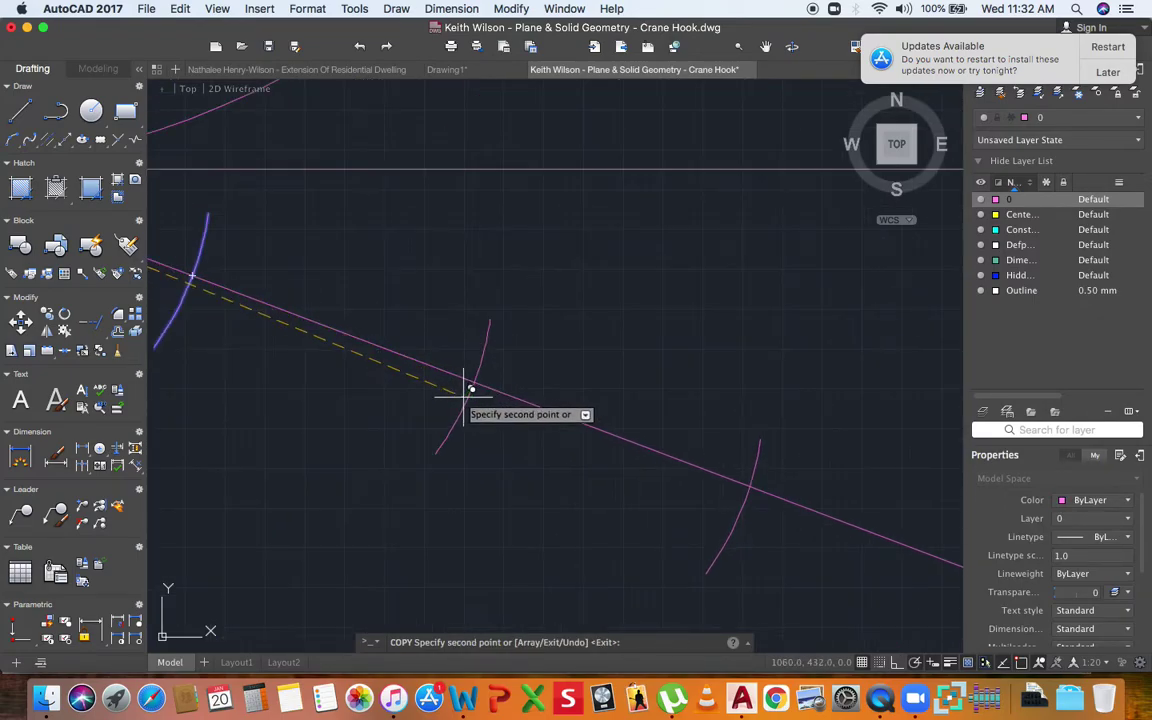
{"action": "scroll", "coordinate": [470, 390], "scroll_direction": "up", "scroll_amount": 4}
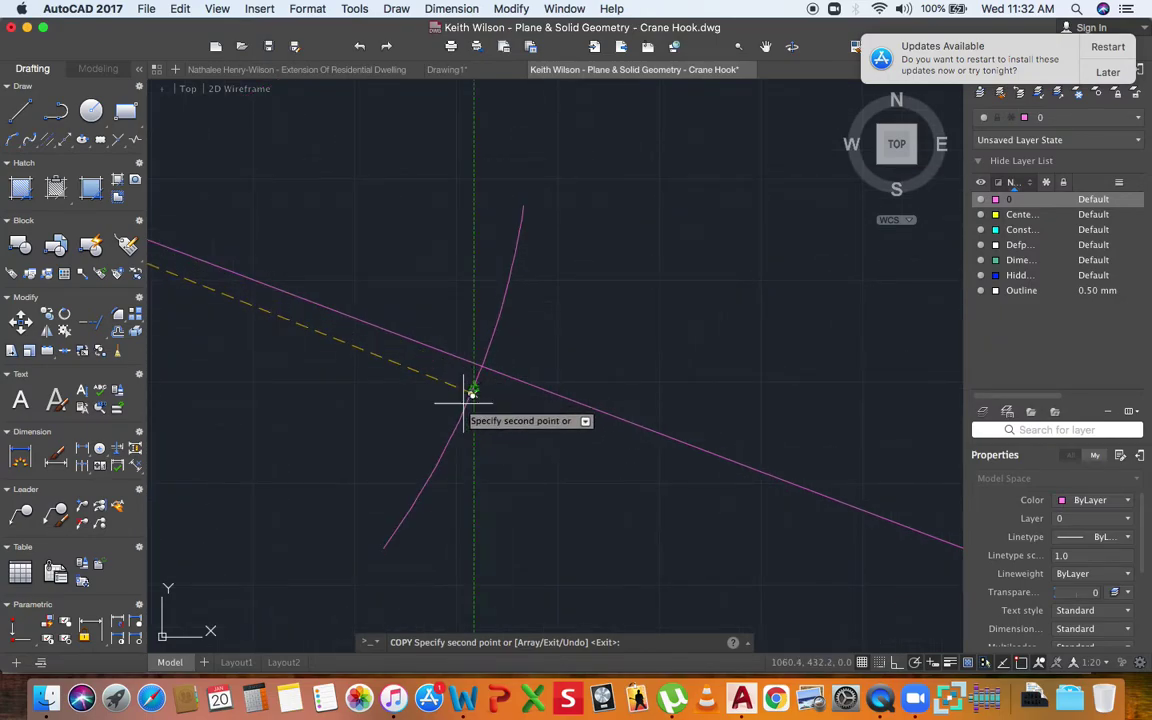
{"action": "scroll", "coordinate": [490, 352], "scroll_direction": "up", "scroll_amount": 2}
{"action": "scroll", "coordinate": [490, 352], "scroll_direction": "up", "scroll_amount": 1}
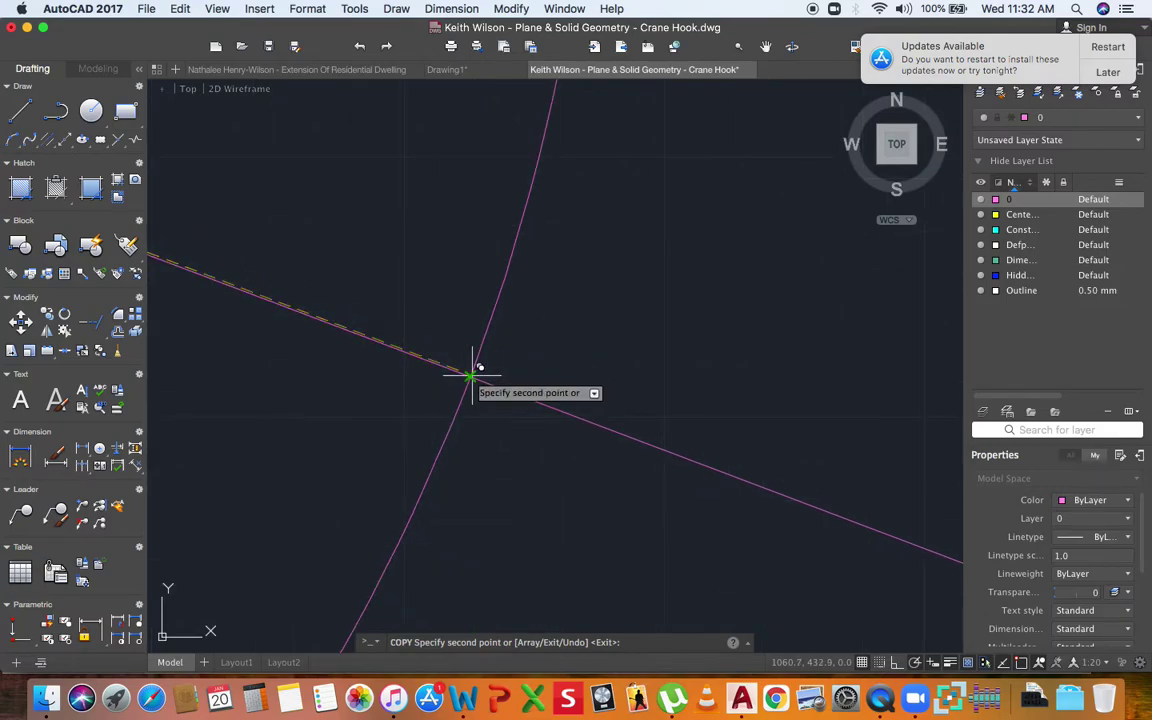
{"action": "scroll", "coordinate": [320, 305], "scroll_direction": "down", "scroll_amount": 3}
{"action": "scroll", "coordinate": [505, 385], "scroll_direction": "up", "scroll_amount": 3}
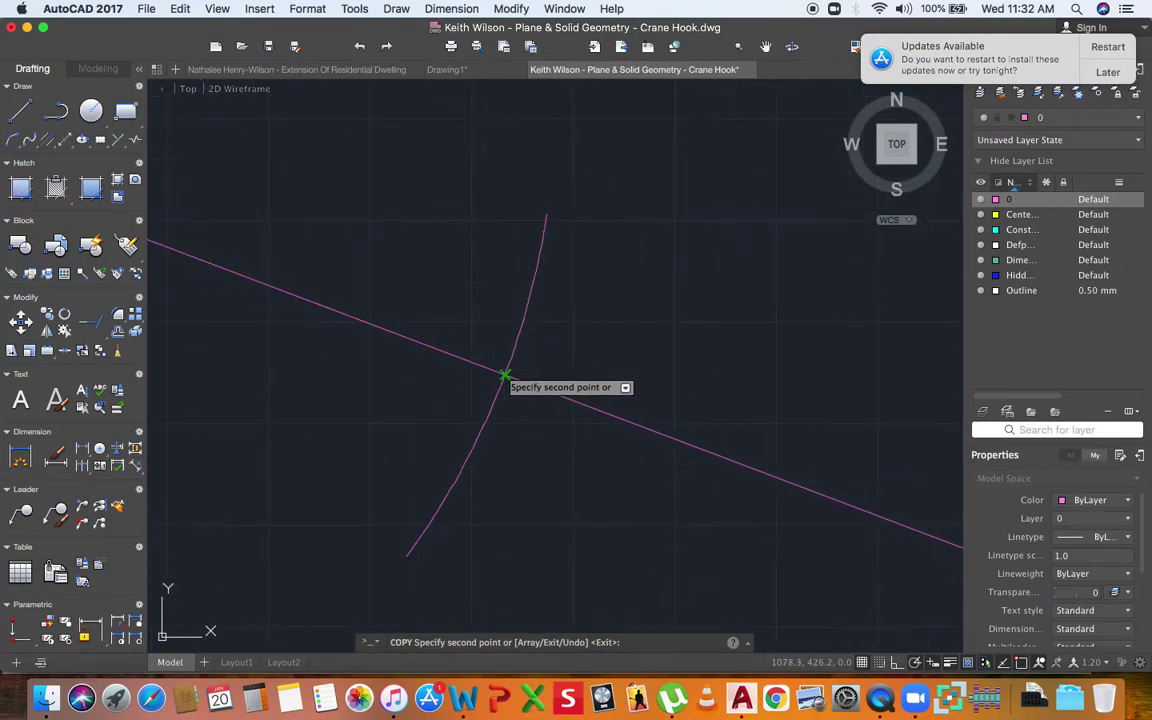
{"action": "scroll", "coordinate": [285, 331], "scroll_direction": "down", "scroll_amount": 5}
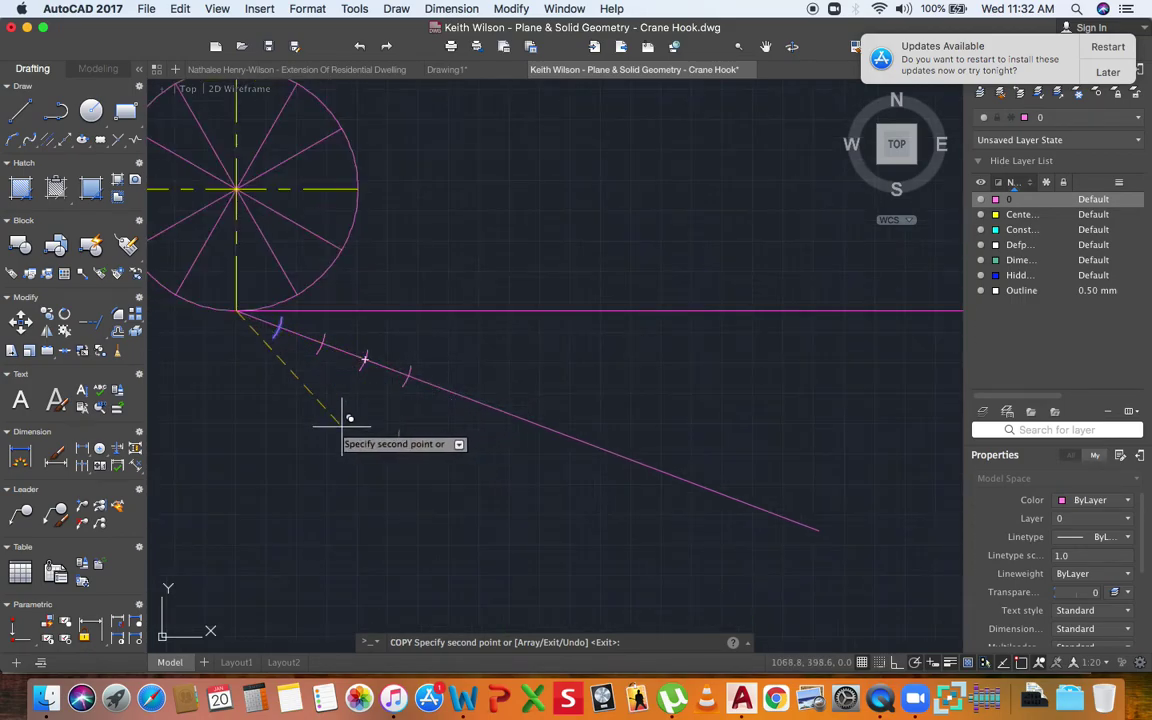
{"action": "scroll", "coordinate": [360, 376], "scroll_direction": "up", "scroll_amount": 3}
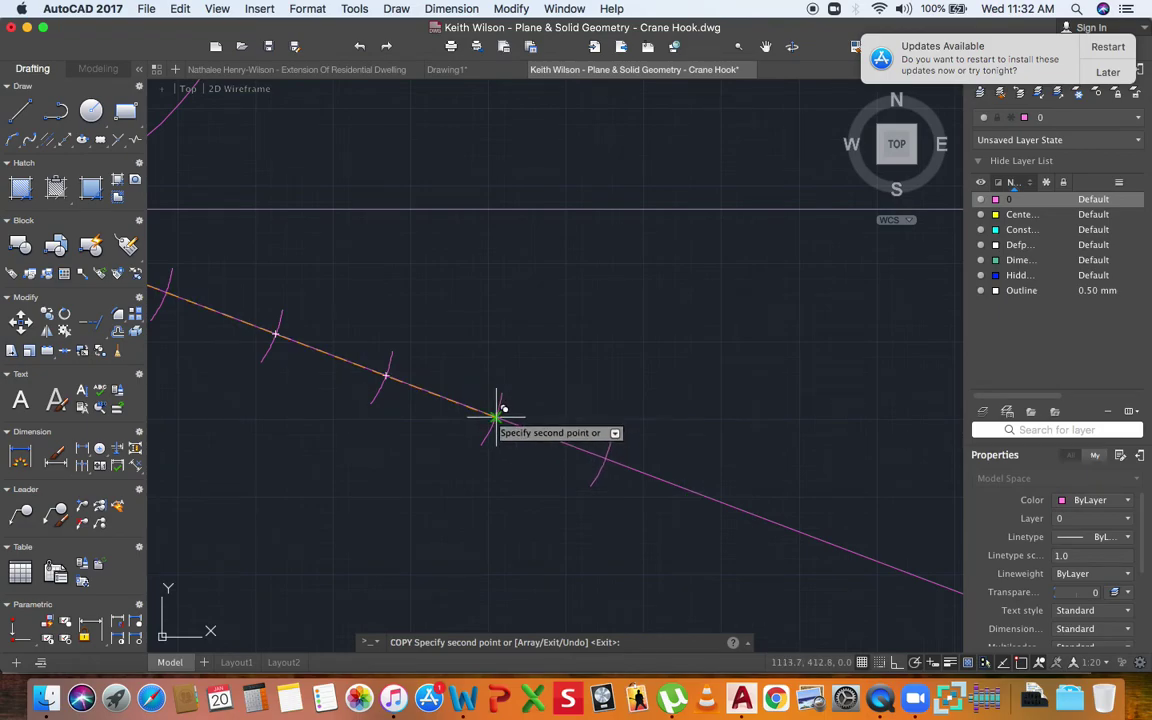
{"action": "scroll", "coordinate": [363, 402], "scroll_direction": "right", "scroll_amount": 5}
{"action": "scroll", "coordinate": [363, 402], "scroll_direction": "down", "scroll_amount": 2}
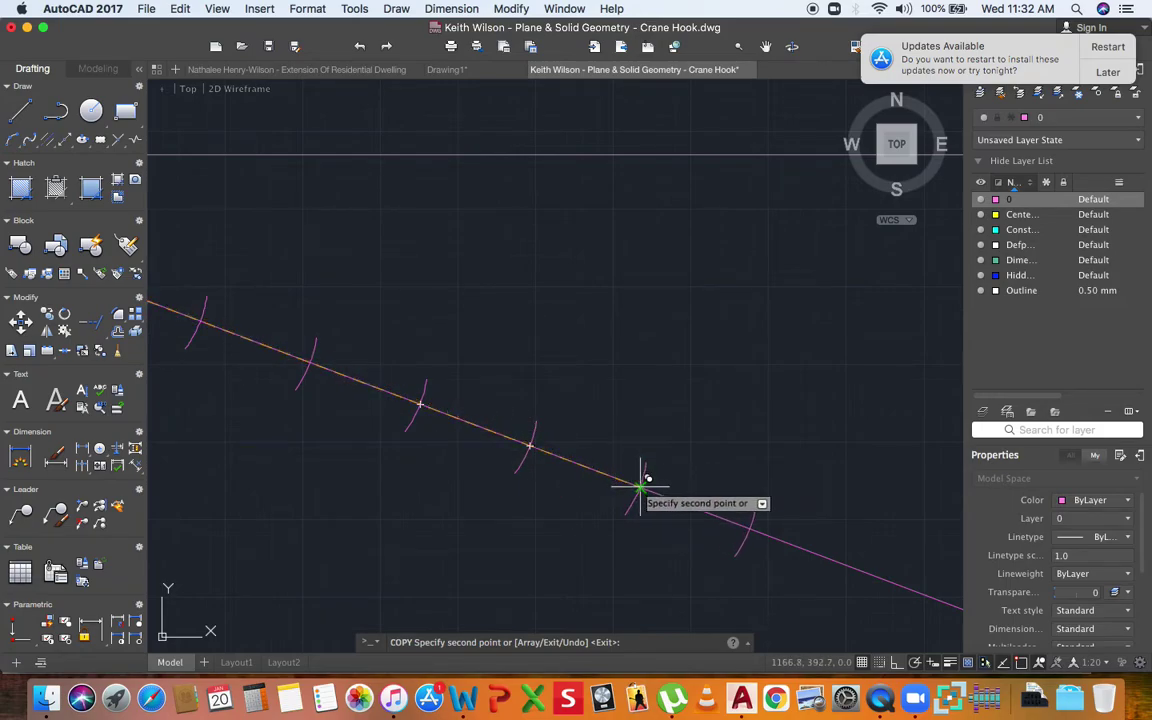
{"action": "scroll", "coordinate": [303, 311], "scroll_direction": "down", "scroll_amount": 3}
{"action": "scroll", "coordinate": [436, 393], "scroll_direction": "up", "scroll_amount": 3}
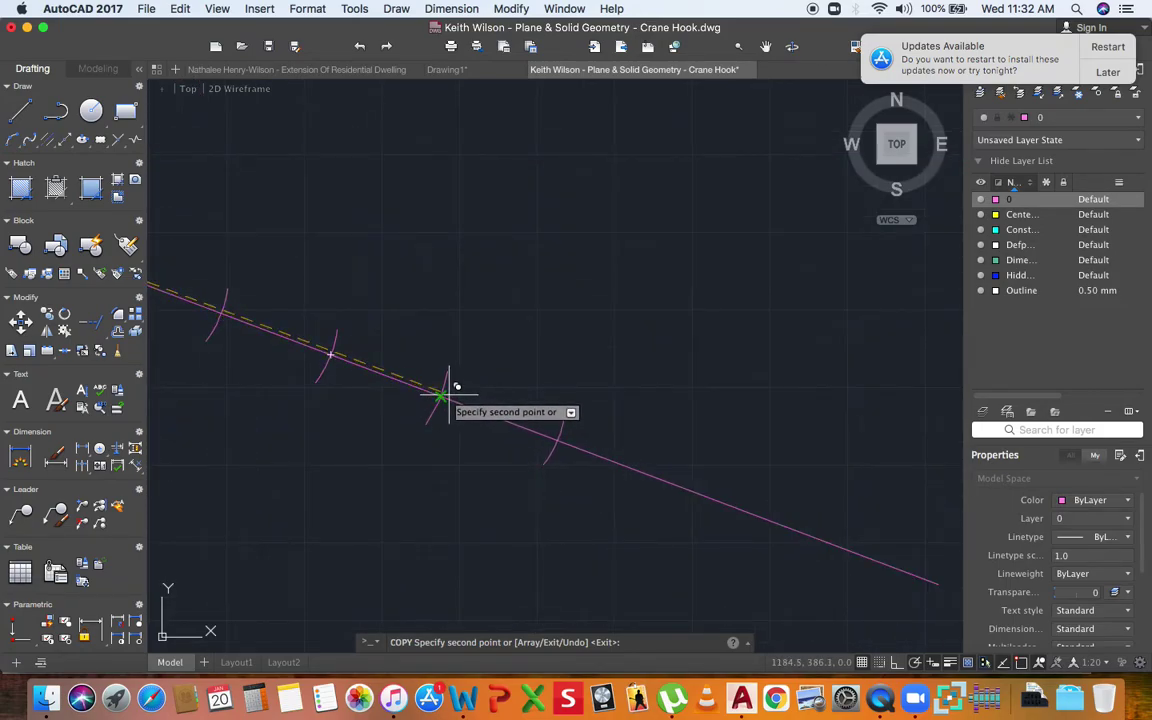
Place tick copies at each division point down to the sloping line's end.
{"action": "left_click", "coordinate": [440, 396]}
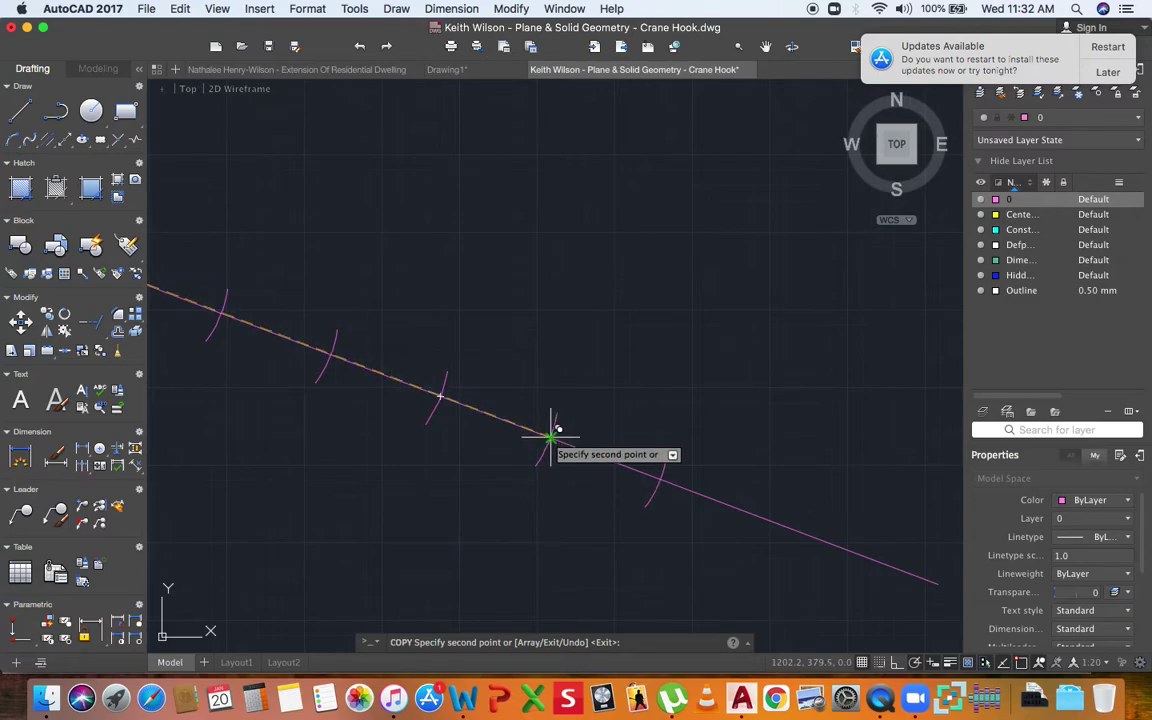
{"action": "scroll", "coordinate": [514, 437], "scroll_direction": "down", "scroll_amount": 5}
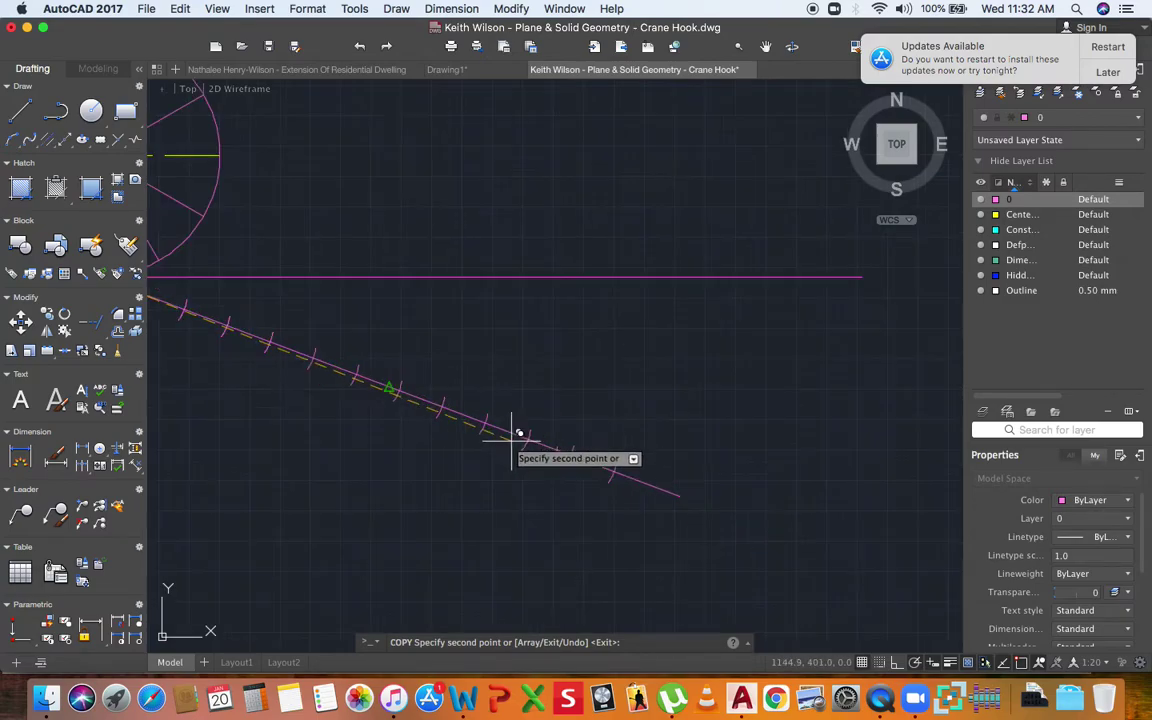
{"action": "left_click", "coordinate": [630, 481]}
{"action": "key", "text": "Return"}
{"action": "scroll", "coordinate": [633, 486], "scroll_direction": "down", "scroll_amount": 3}
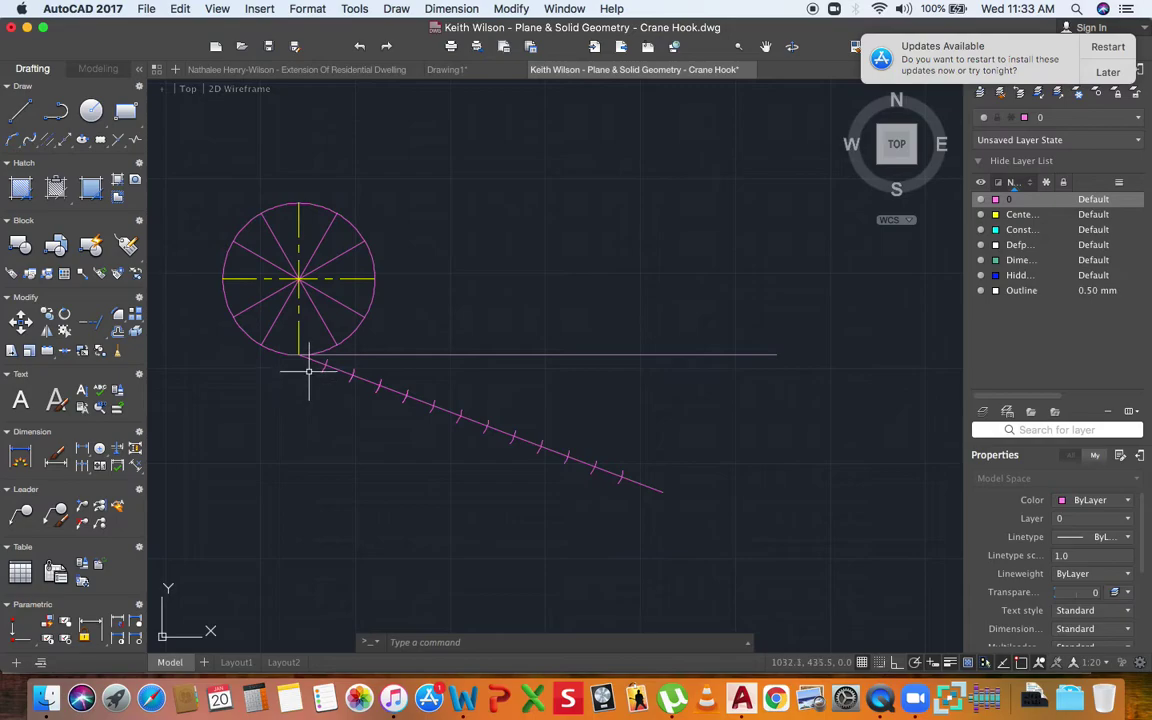
Draw a line from the last tick on the sloping line to the horizontal line's right end.
{"action": "left_click", "coordinate": [23, 115]}
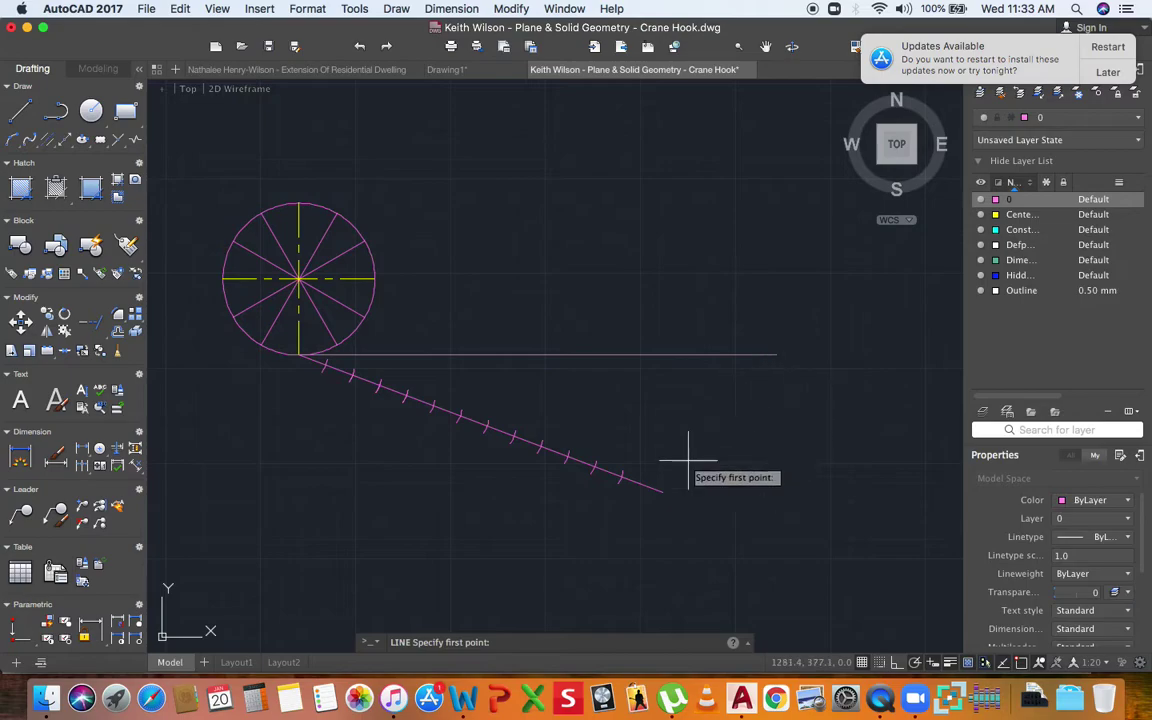
{"action": "scroll", "coordinate": [663, 476], "scroll_direction": "up", "scroll_amount": 6}
{"action": "scroll", "coordinate": [511, 487], "scroll_direction": "up", "scroll_amount": 4}
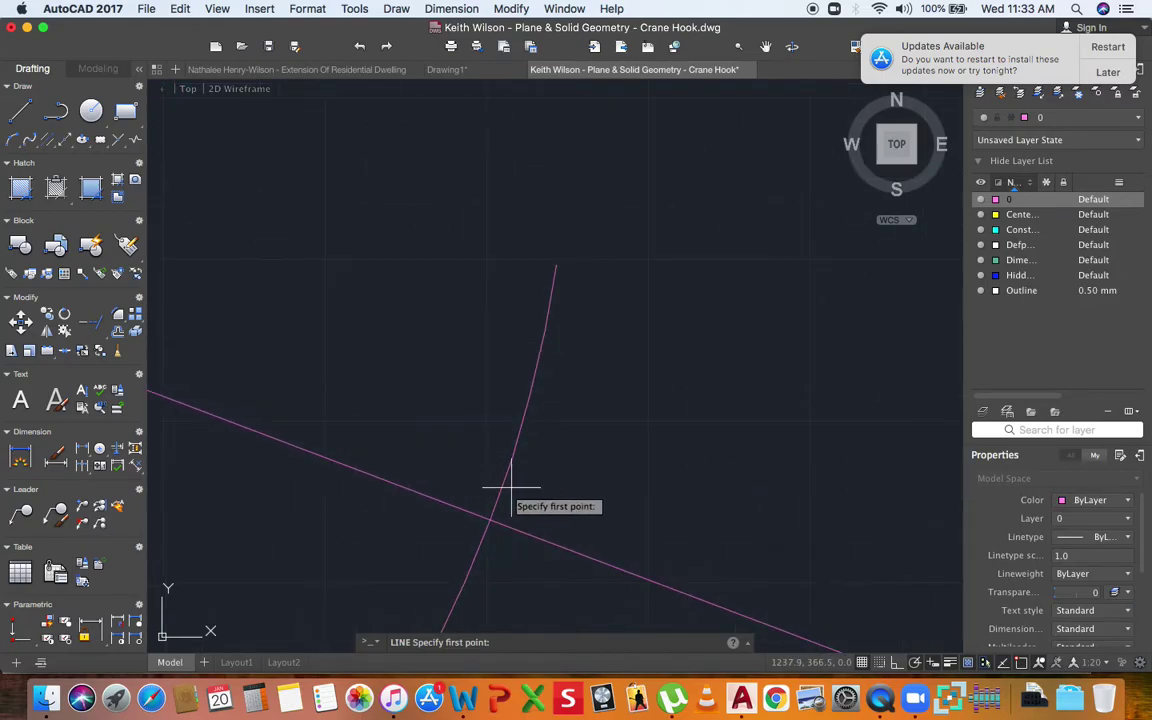
{"action": "scroll", "coordinate": [490, 519], "scroll_direction": "down", "scroll_amount": 6}
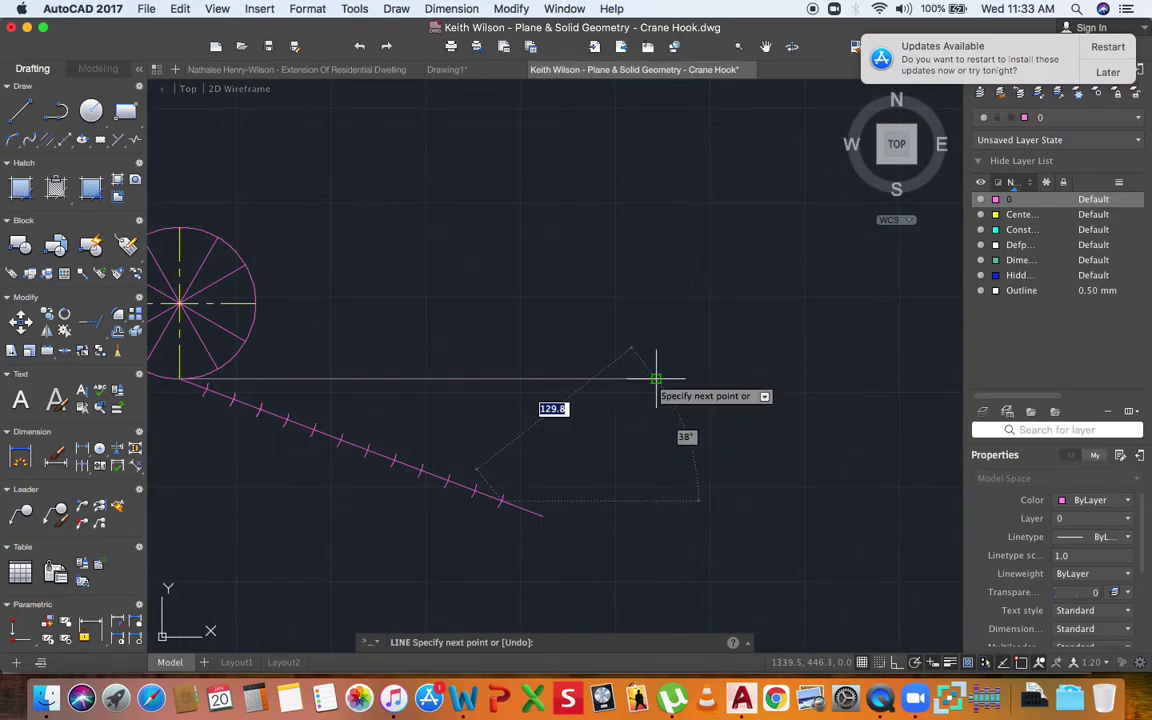
{"action": "left_click", "coordinate": [656, 379]}
{"action": "key", "text": "Return"}
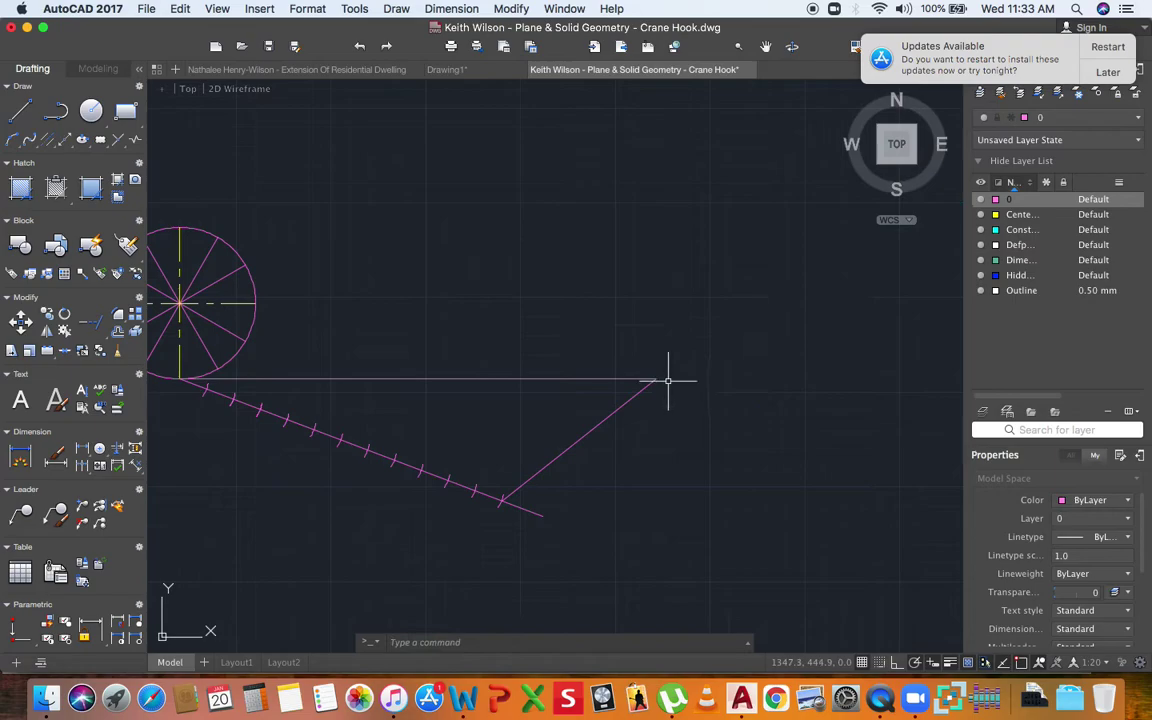
{"action": "scroll", "coordinate": [599, 442], "scroll_direction": "down", "scroll_amount": 5}
{"action": "scroll", "coordinate": [631, 407], "scroll_direction": "up", "scroll_amount": 5}
{"action": "scroll", "coordinate": [631, 407], "scroll_direction": "up", "scroll_amount": 3}
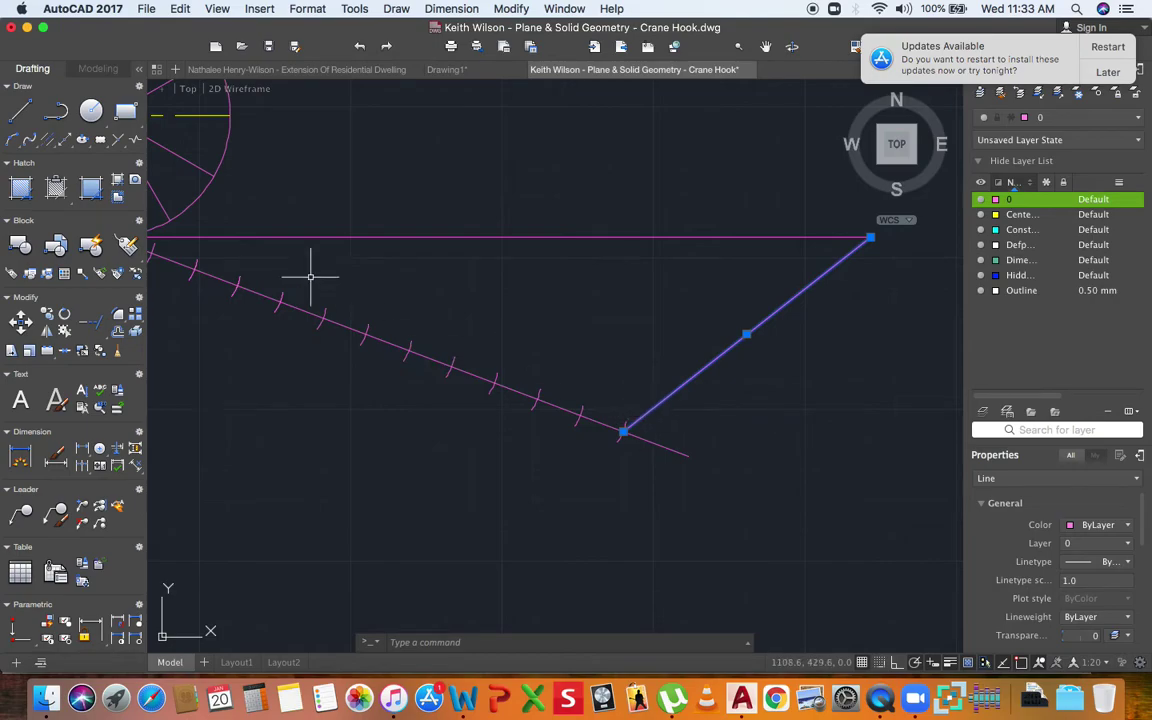
Copy the joining line through the first division marks on the sloping line.
{"action": "left_click", "coordinate": [47, 318]}
{"action": "scroll", "coordinate": [621, 432], "scroll_direction": "up", "scroll_amount": 5}
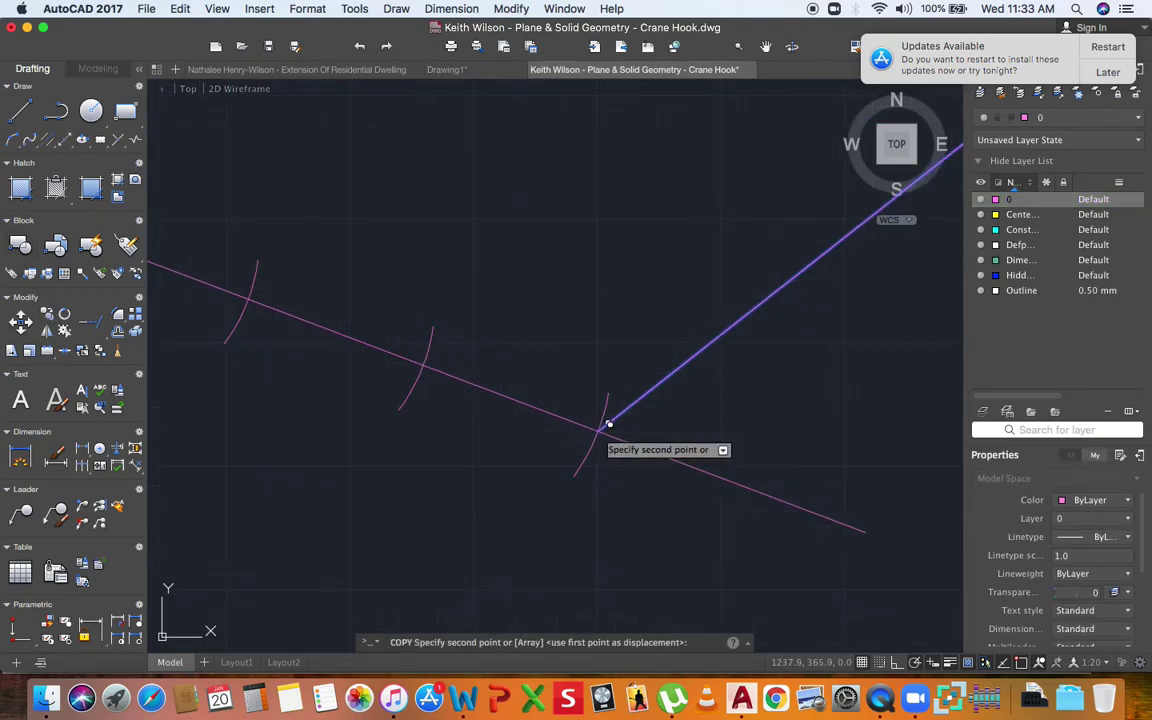
{"action": "left_click", "coordinate": [490, 388]}
{"action": "scroll", "coordinate": [496, 398], "scroll_direction": "up", "scroll_amount": 3}
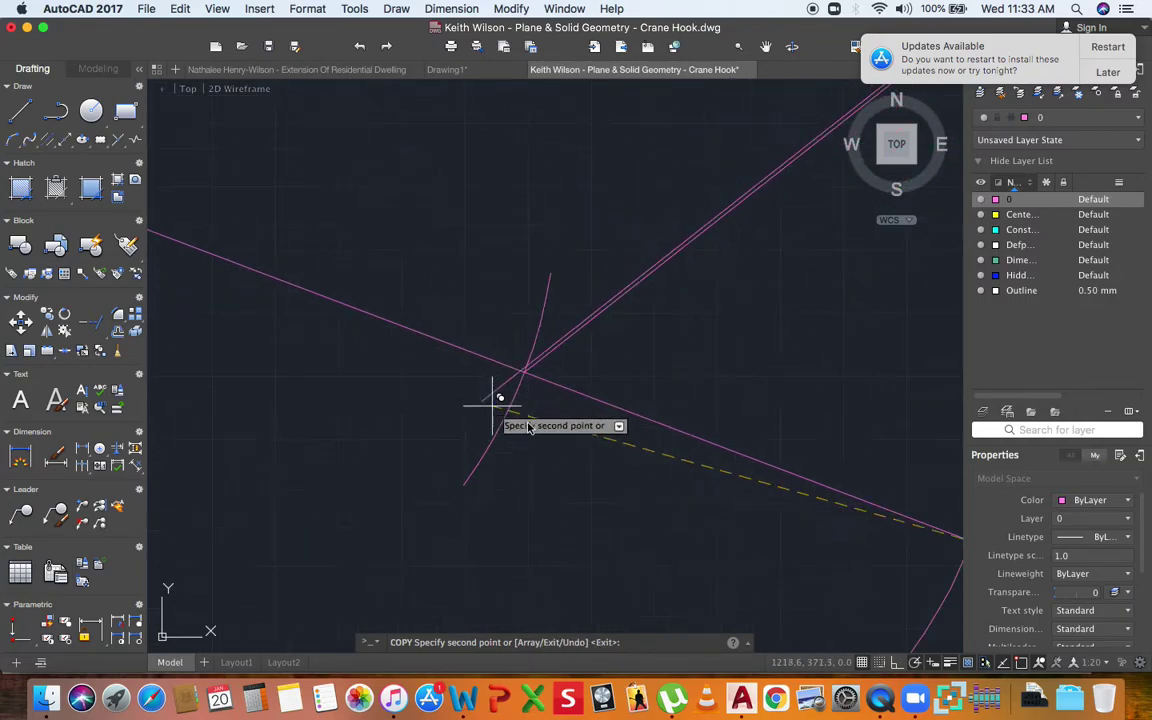
{"action": "scroll", "coordinate": [564, 351], "scroll_direction": "up", "scroll_amount": 3}
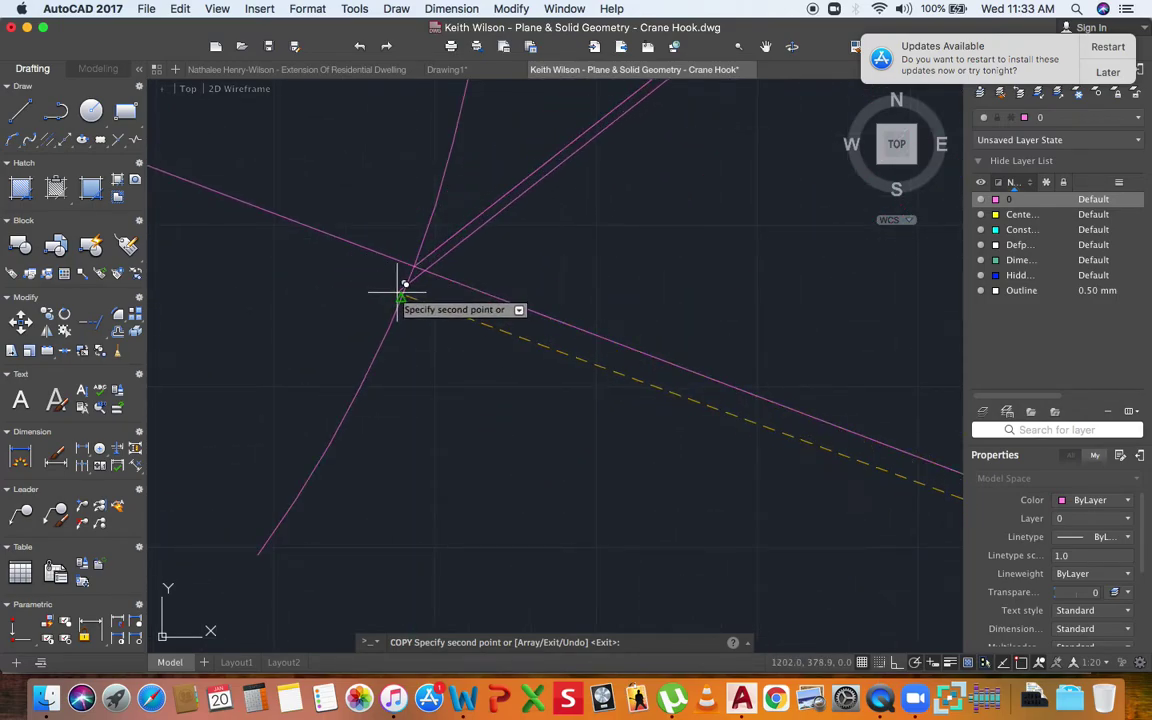
{"action": "scroll", "coordinate": [576, 331], "scroll_direction": "down", "scroll_amount": 3}
{"action": "scroll", "coordinate": [576, 331], "scroll_direction": "down", "scroll_amount": 3}
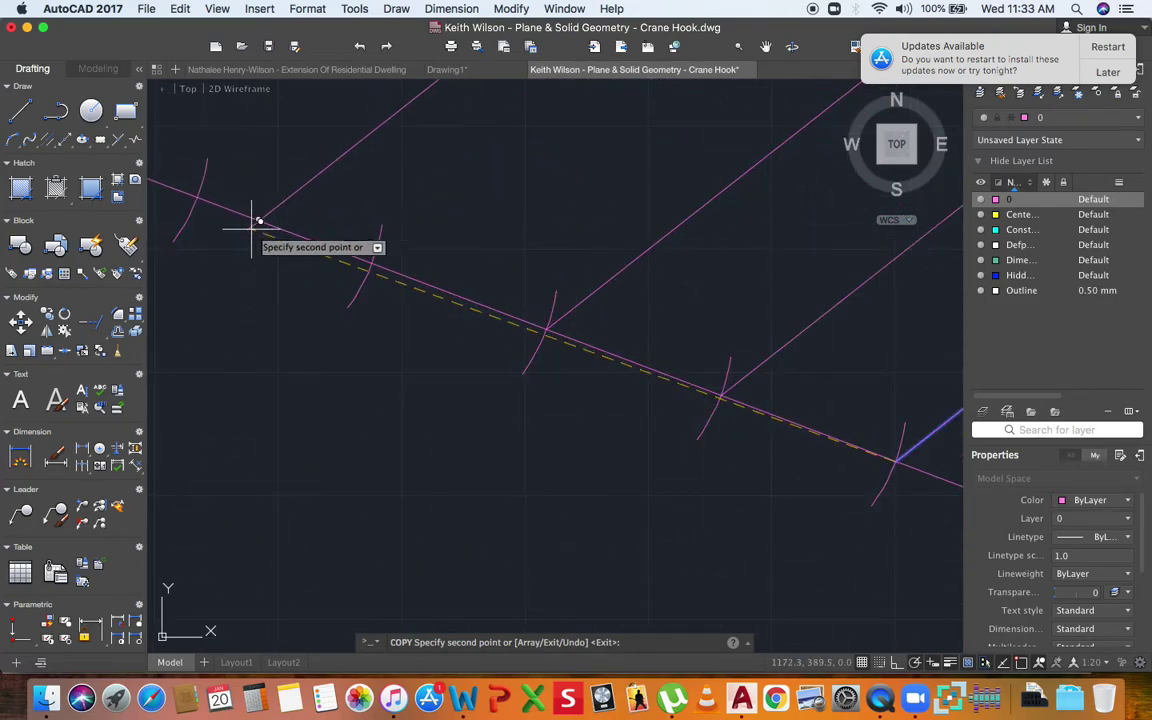
{"action": "left_click", "coordinate": [374, 245]}
Place parallel copies through the remaining division marks, including the middle one.
{"action": "middle_click_drag", "start_coordinate": [290, 228], "coordinate": [522, 288]}
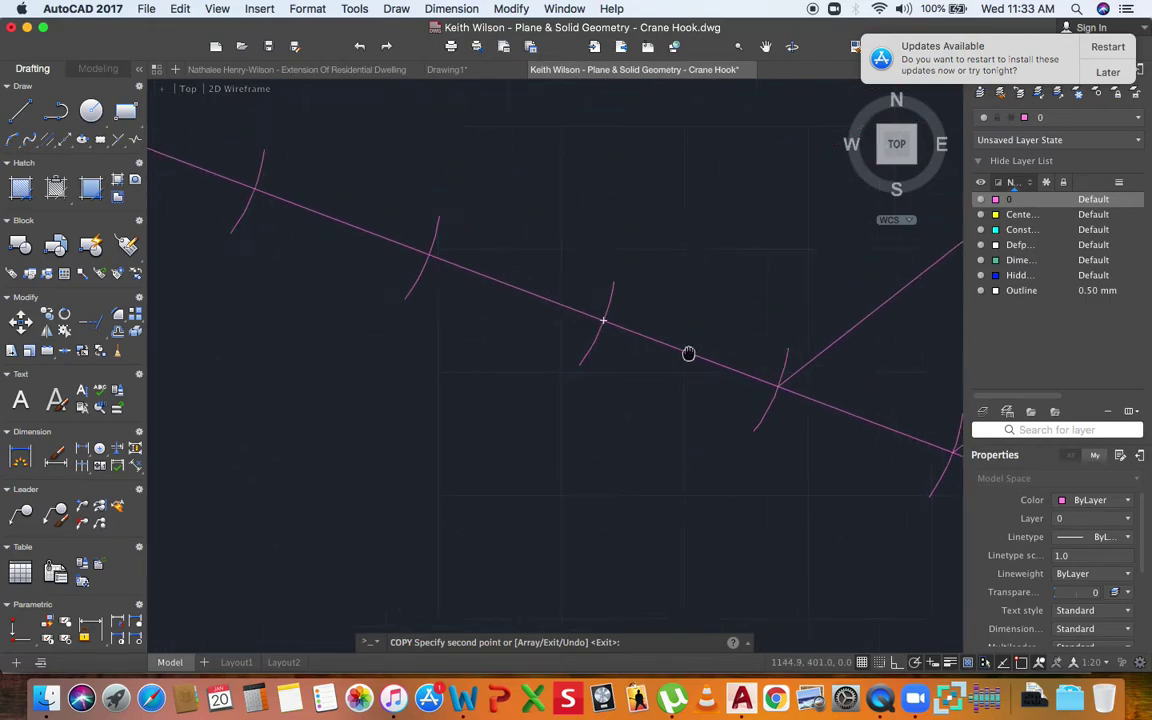
{"action": "left_click", "coordinate": [431, 255]}
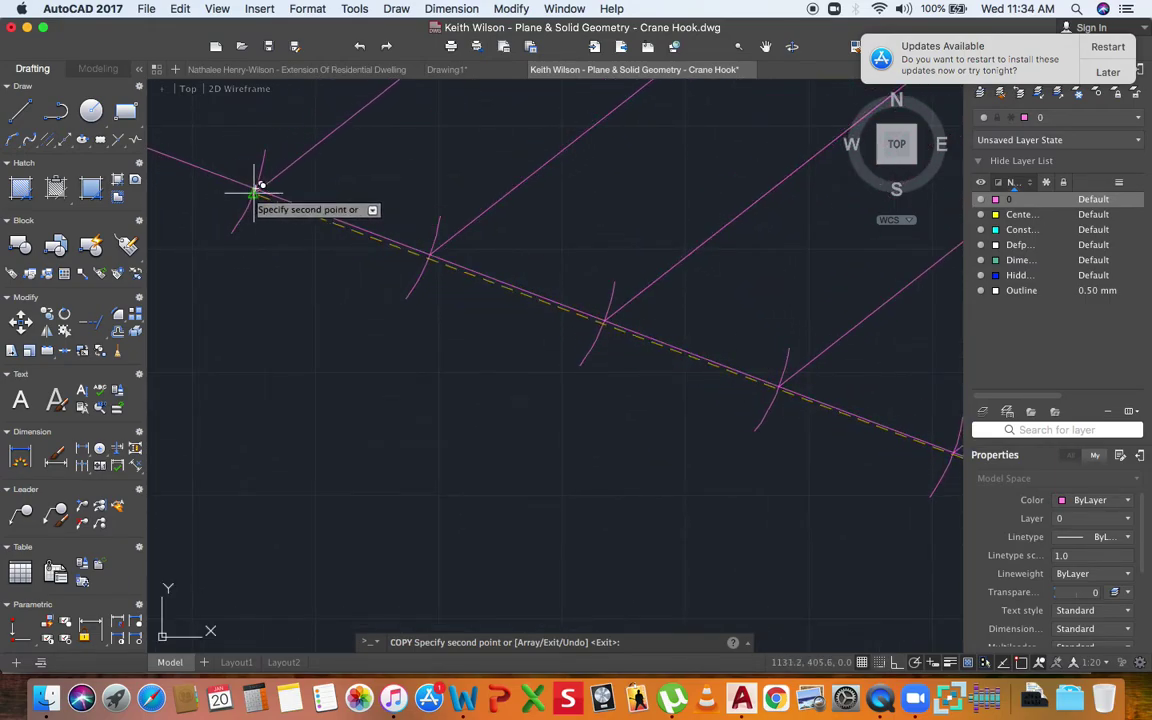
{"action": "left_click", "coordinate": [257, 185]}
{"action": "scroll", "coordinate": [456, 296], "scroll_direction": "down", "scroll_amount": 4}
{"action": "scroll", "coordinate": [456, 296], "scroll_direction": "down", "scroll_amount": 3}
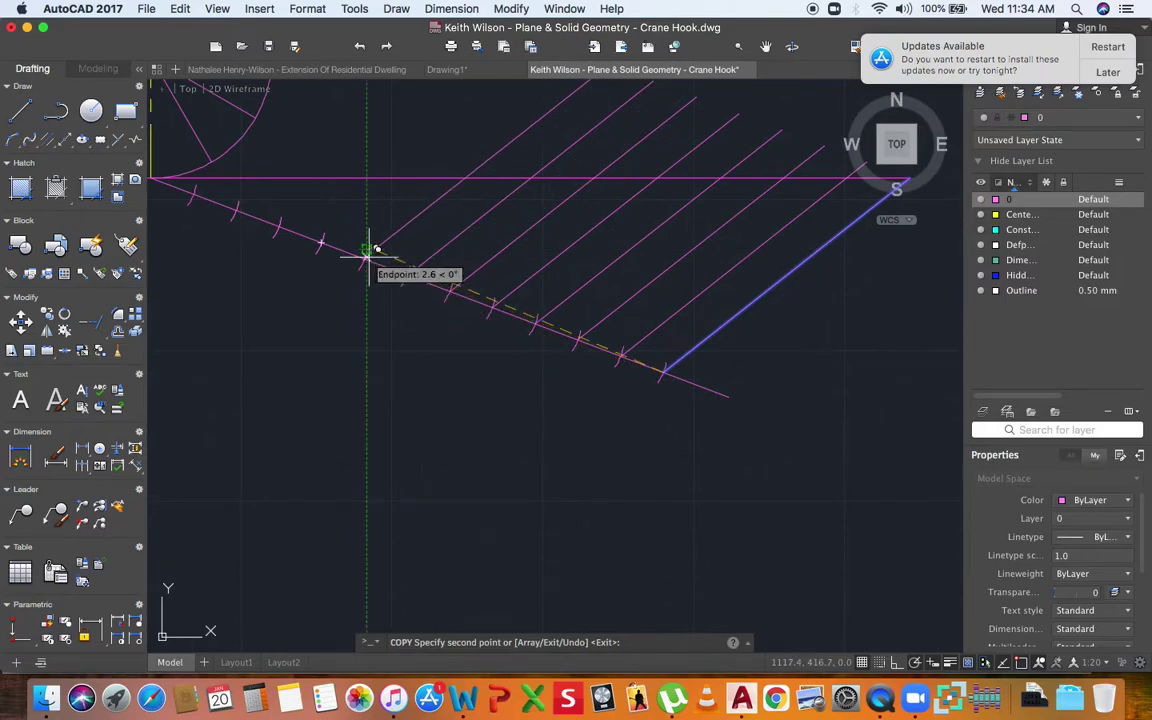
{"action": "scroll", "coordinate": [360, 250], "scroll_direction": "up", "scroll_amount": 6}
{"action": "scroll", "coordinate": [609, 329], "scroll_direction": "down", "scroll_amount": 4}
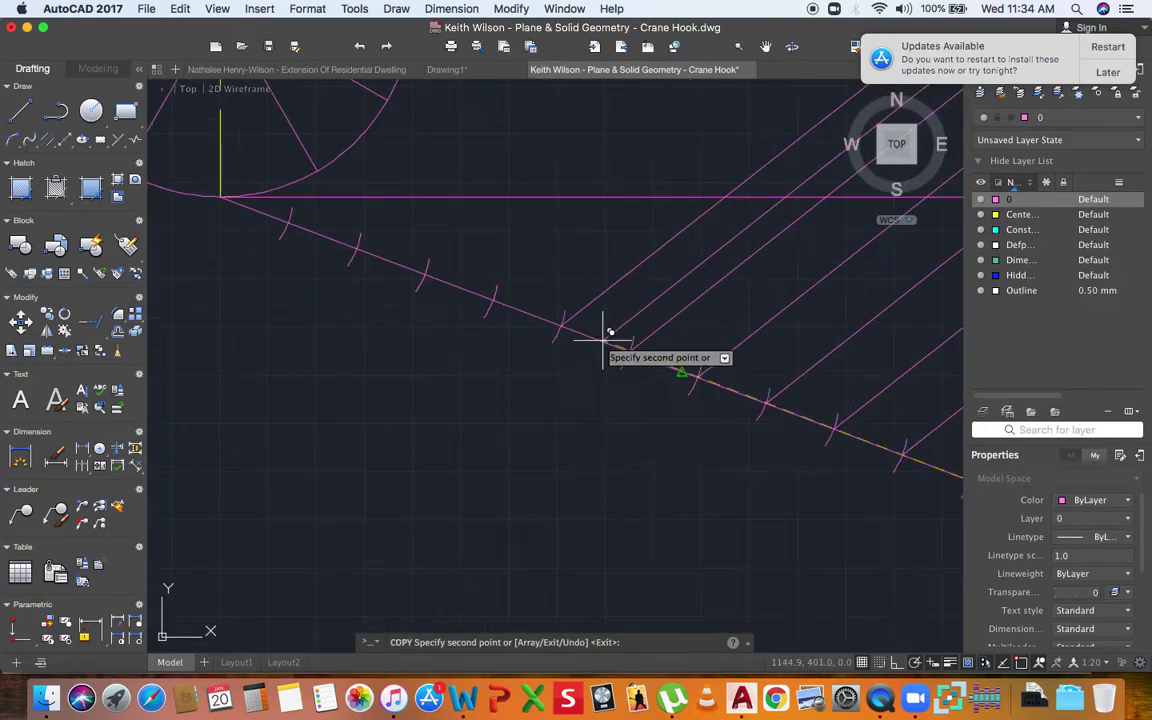
{"action": "scroll", "coordinate": [494, 280], "scroll_direction": "up", "scroll_amount": 3}
{"action": "scroll", "coordinate": [494, 280], "scroll_direction": "up", "scroll_amount": 3}
{"action": "left_click", "coordinate": [509, 321]}
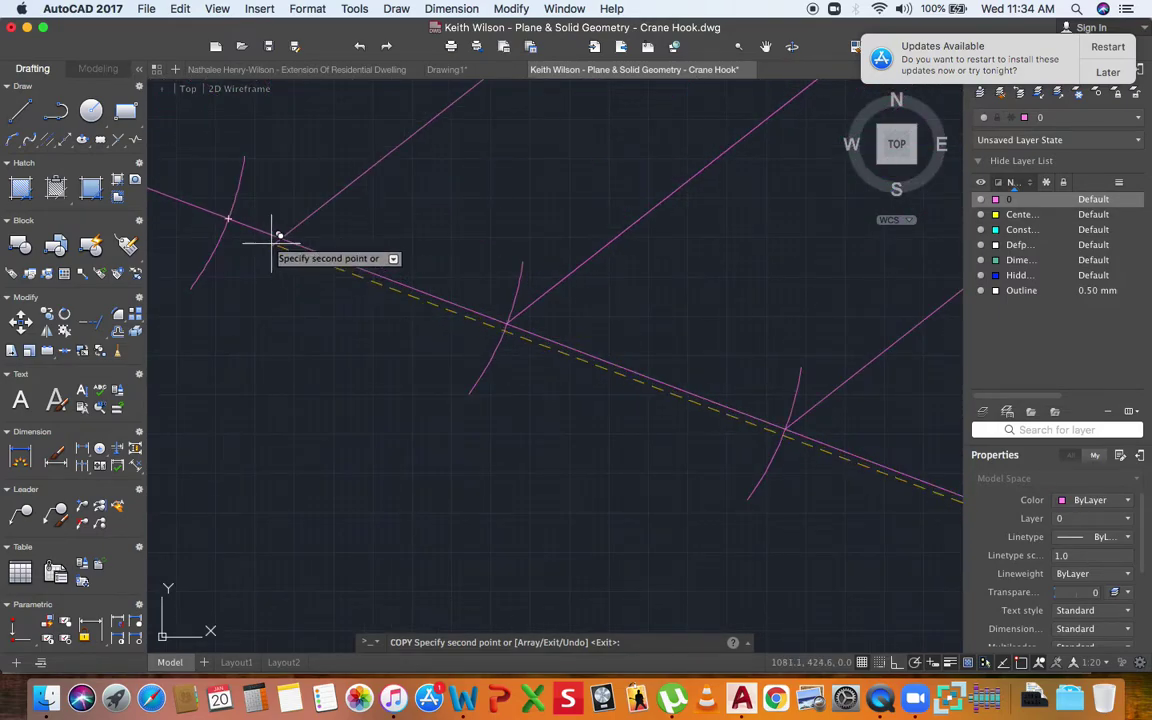
{"action": "left_click", "coordinate": [232, 212]}
{"action": "scroll", "coordinate": [509, 321], "scroll_direction": "down", "scroll_amount": 3}
{"action": "scroll", "coordinate": [400, 272], "scroll_direction": "up", "scroll_amount": 3}
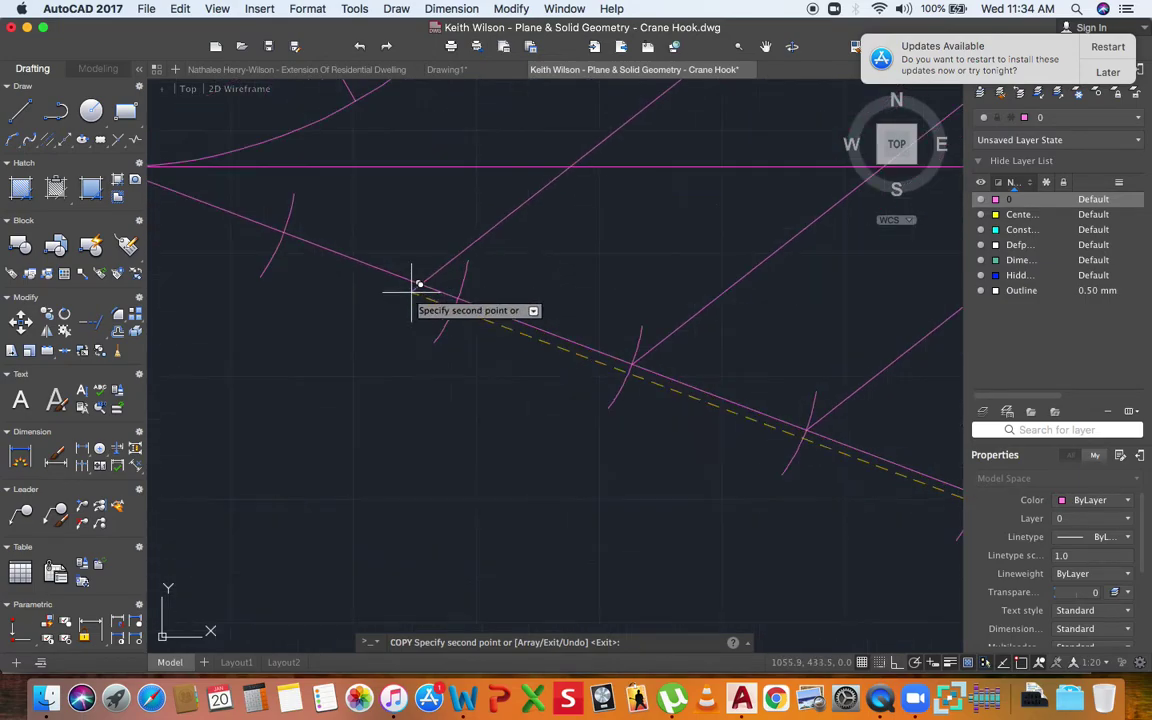
{"action": "left_click", "coordinate": [463, 292]}
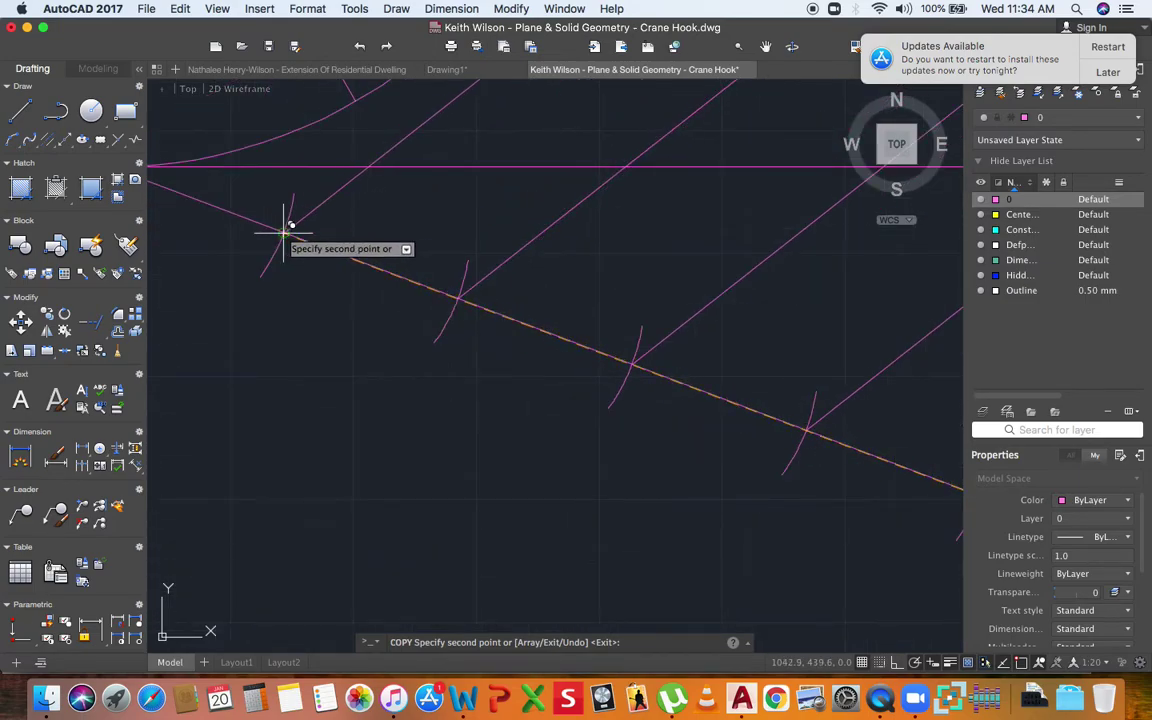
{"action": "scroll", "coordinate": [288, 301], "scroll_direction": "down", "scroll_amount": 3}
{"action": "scroll", "coordinate": [240, 300], "scroll_direction": "down", "scroll_amount": 5}
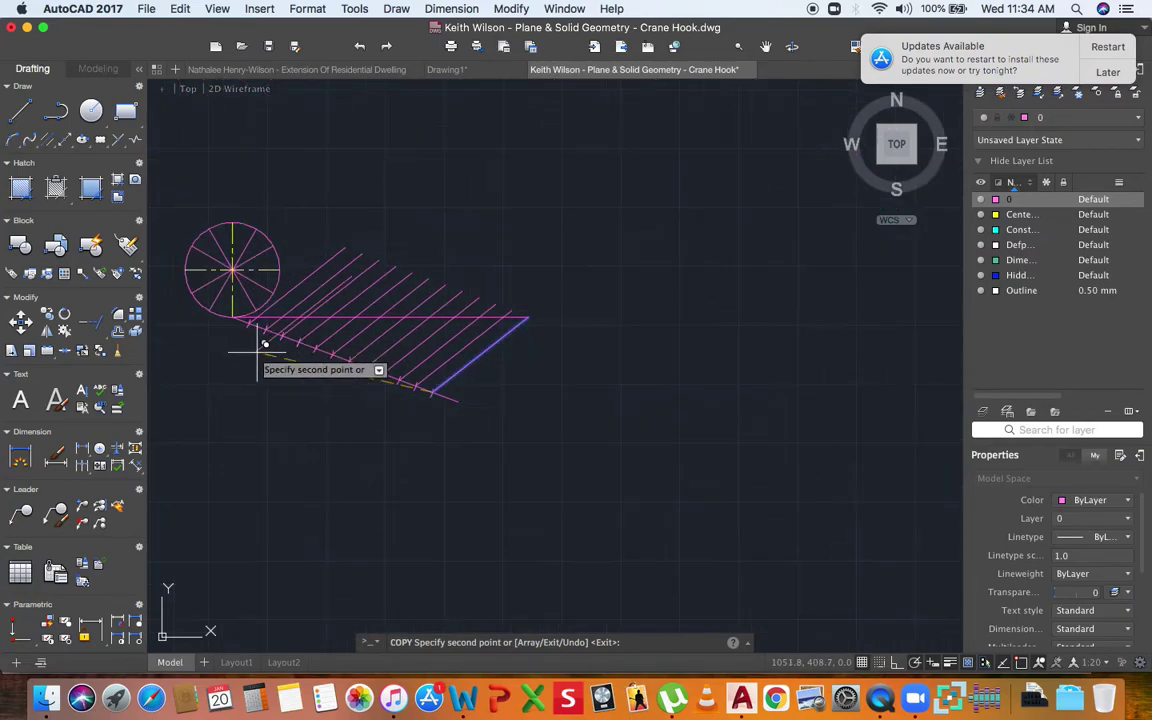
{"action": "scroll", "coordinate": [362, 298], "scroll_direction": "up", "scroll_amount": 2}
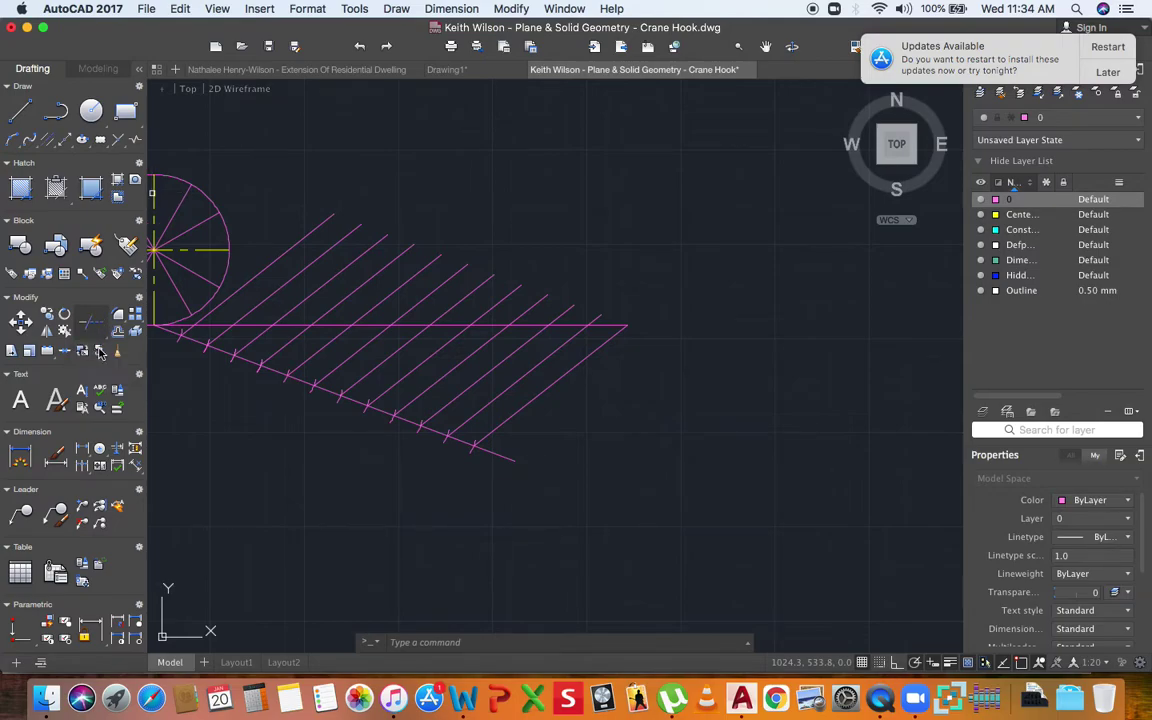
Trim the parallel line ends overhanging above the horizontal line with a crossing selection.
{"action": "key", "text": "Return"}
{"action": "left_click", "coordinate": [616, 322]}
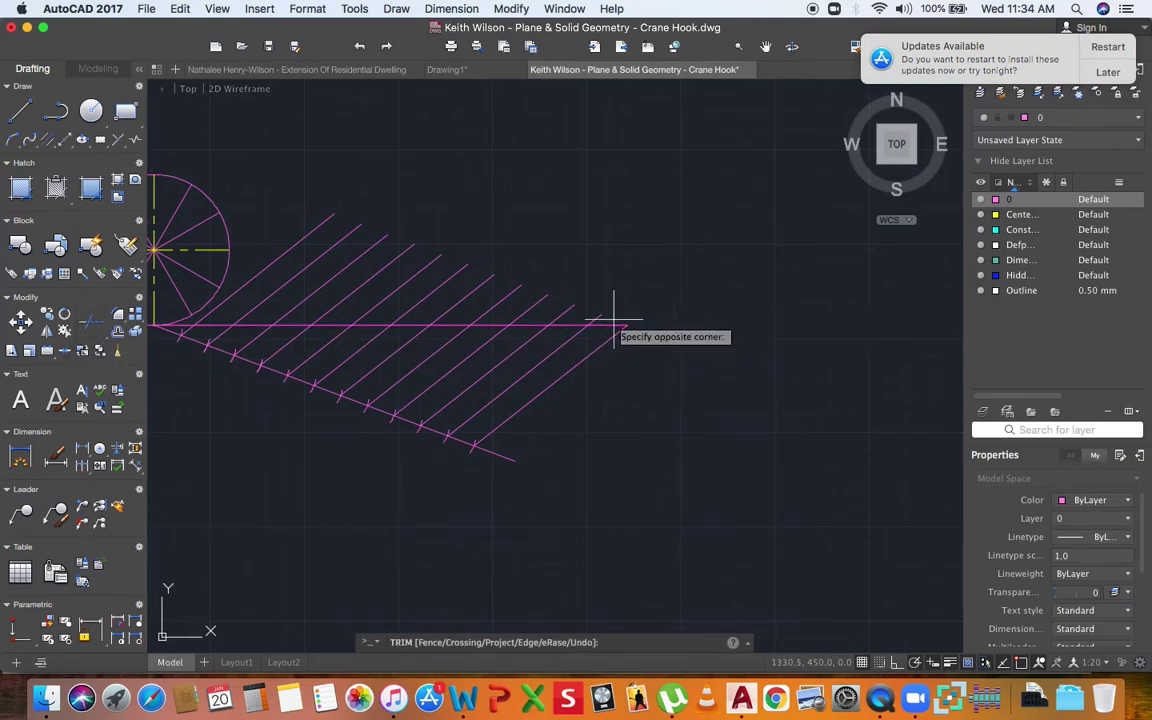
{"action": "left_click", "coordinate": [292, 190]}
{"action": "middle_click_drag", "start_coordinate": [326, 201], "coordinate": [483, 229]}
{"action": "key", "text": "Escape"}
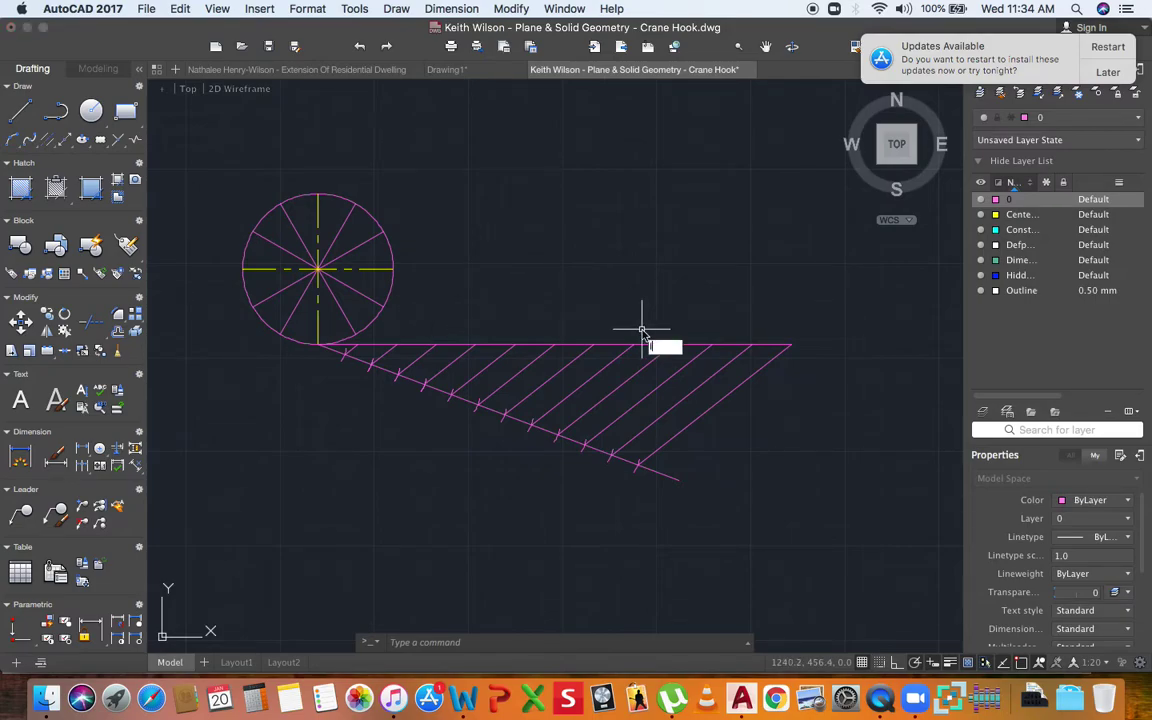
Draw a horizontal top line rightward from the circle's top point.
{"action": "type", "text": "l"}
{"action": "key", "text": "Return"}
{"action": "left_click", "coordinate": [318, 193]}
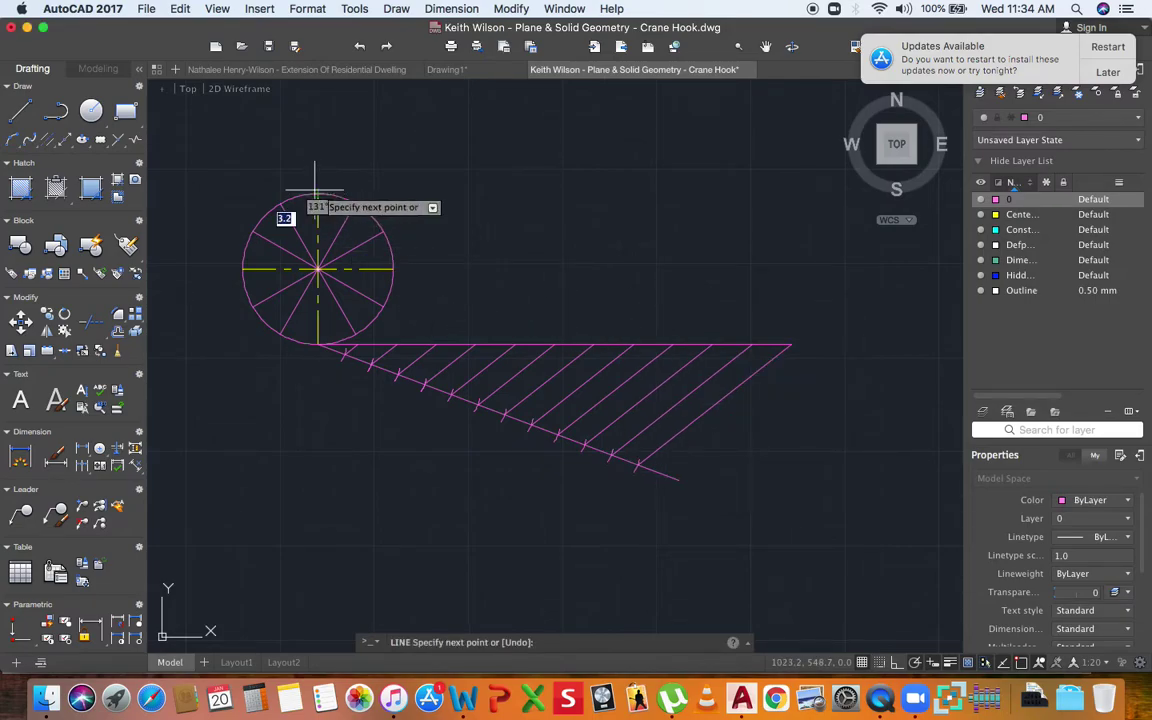
{"action": "left_click", "coordinate": [830, 193]}
{"action": "key", "text": "Return"}
Add a vertical line up from the baseline's right end and trim the top line's overhang.
{"action": "left_click", "coordinate": [791, 344]}
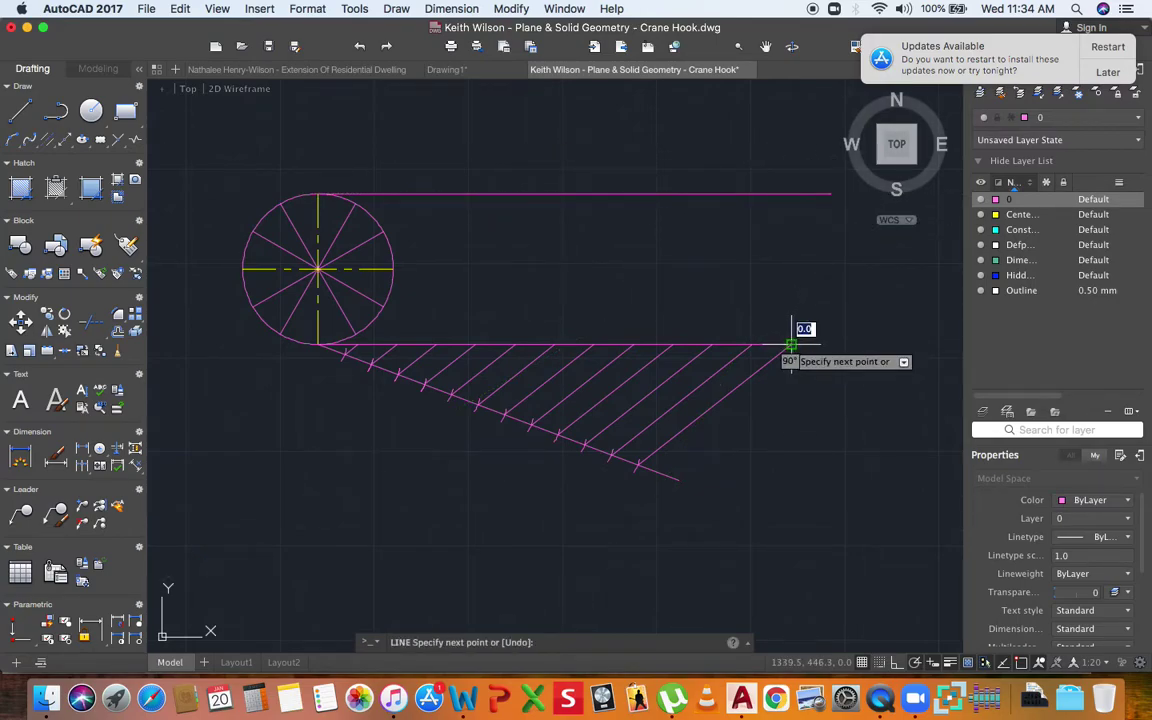
{"action": "left_click", "coordinate": [791, 193]}
{"action": "key", "text": "Return"}
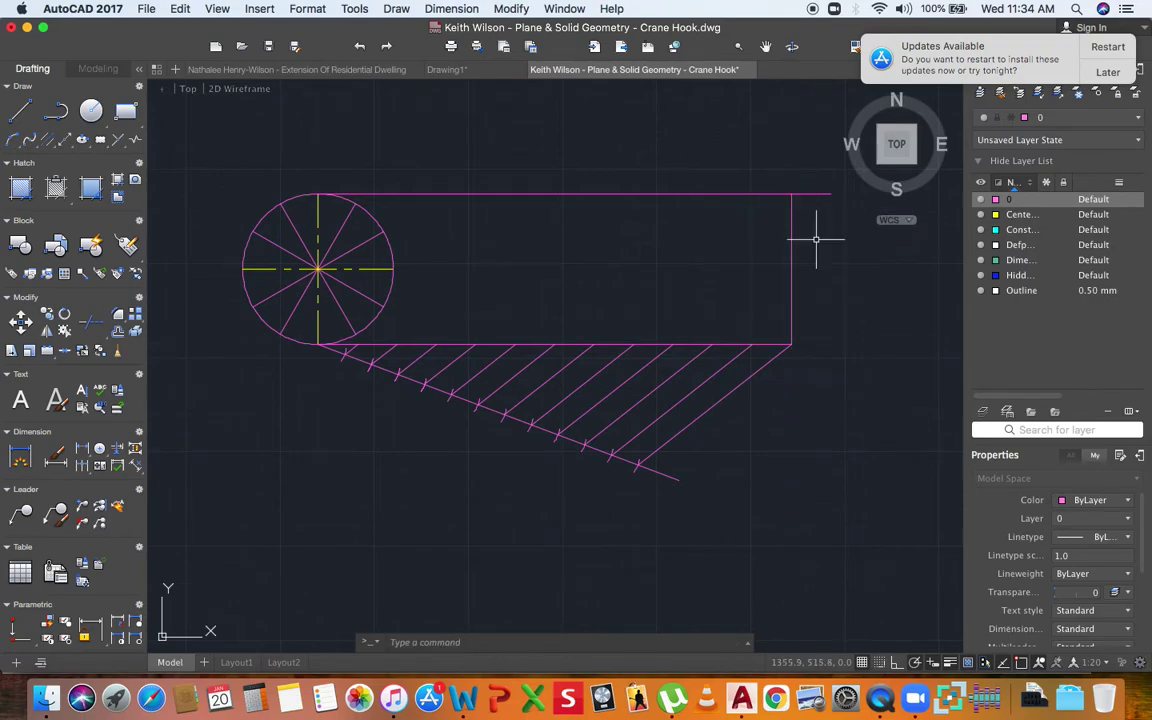
{"action": "type", "text": "tr"}
{"action": "key", "text": "Return"}
{"action": "left_click", "coordinate": [812, 194]}
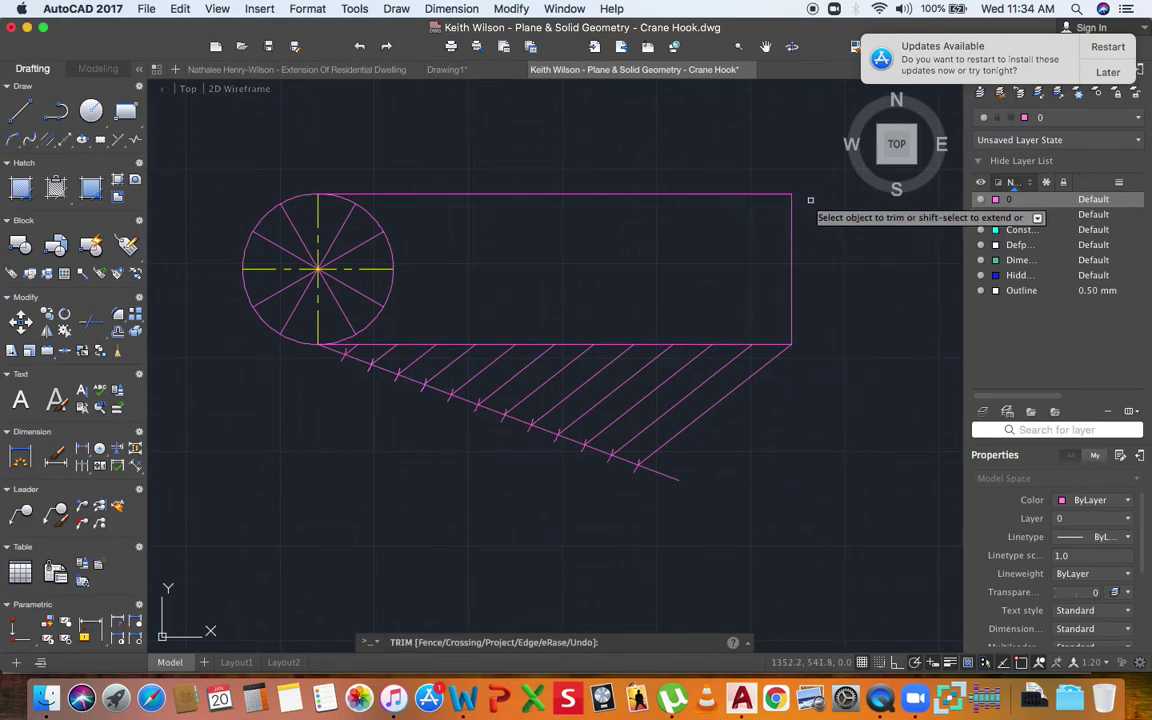
{"action": "key", "text": "Return"}
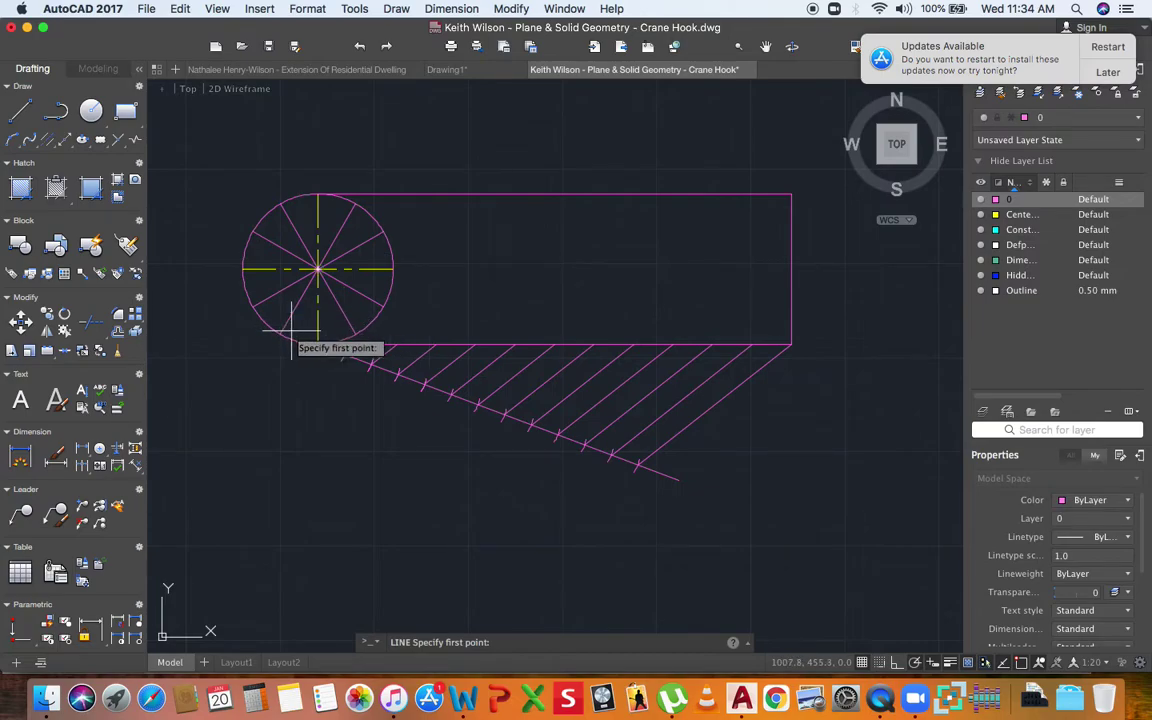
Zoom around the circle and make a first, abandoned start on a projection line.
{"action": "scroll", "coordinate": [279, 343], "scroll_direction": "up", "scroll_amount": 3}
{"action": "scroll", "coordinate": [279, 343], "scroll_direction": "up", "scroll_amount": 2}
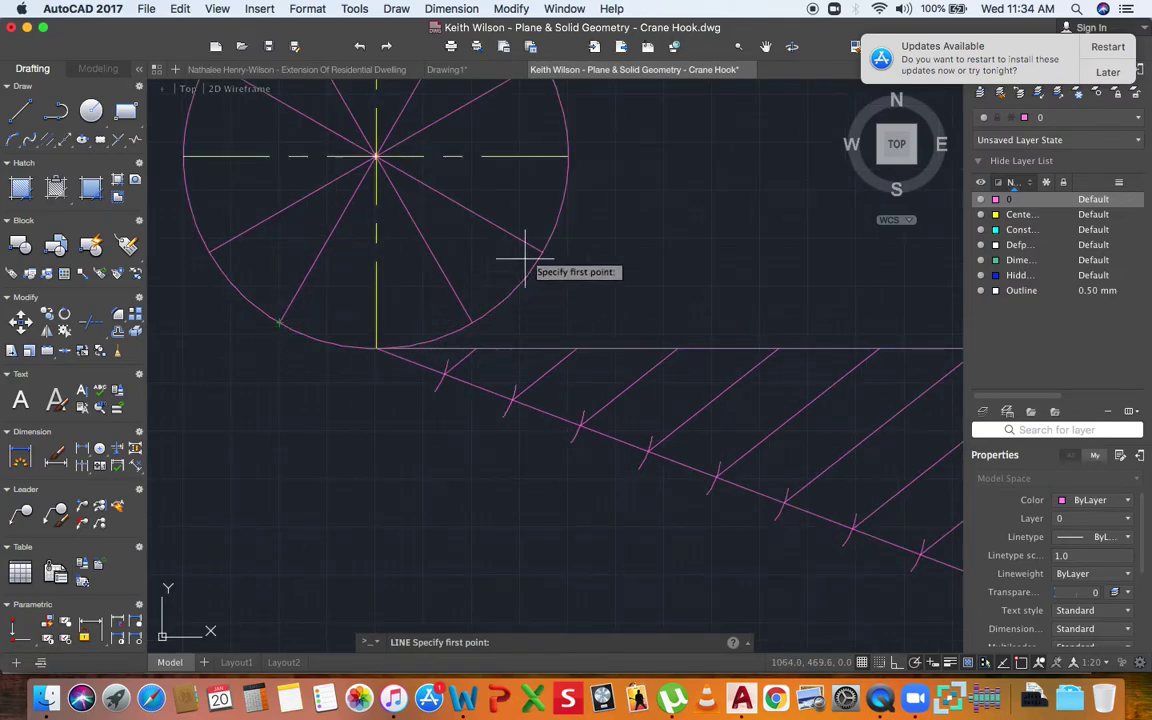
{"action": "scroll", "coordinate": [558, 173], "scroll_direction": "down", "scroll_amount": 4}
{"action": "scroll", "coordinate": [352, 226], "scroll_direction": "down", "scroll_amount": 5}
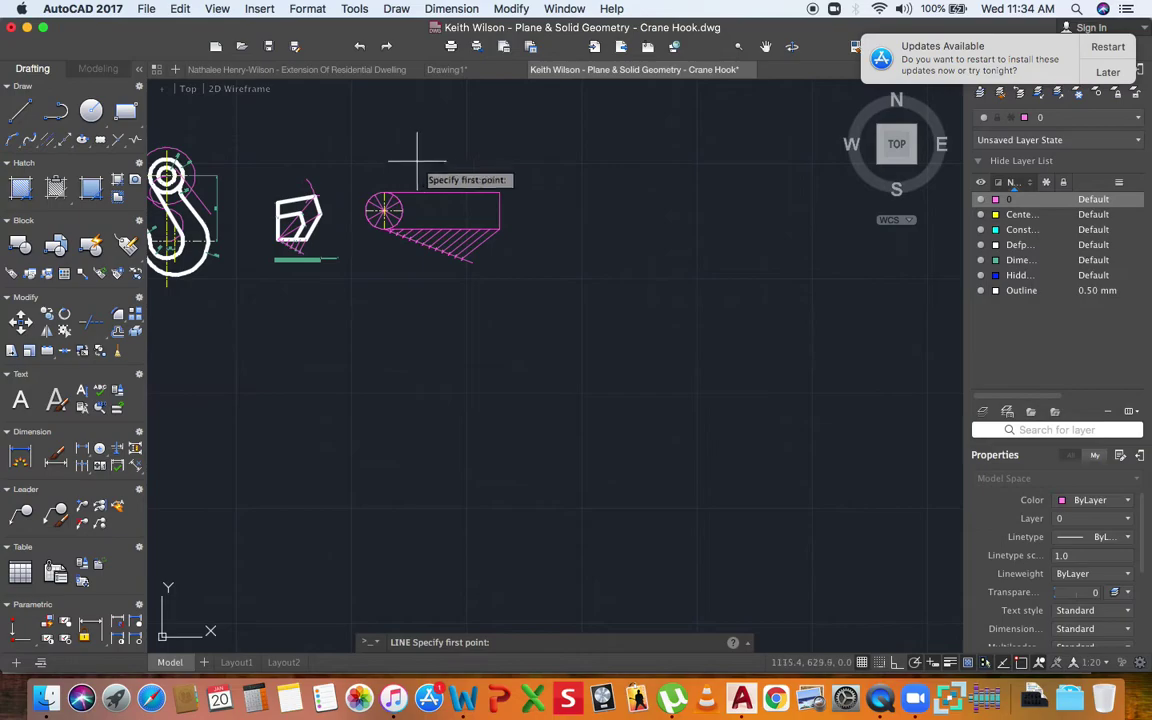
{"action": "scroll", "coordinate": [400, 190], "scroll_direction": "up", "scroll_amount": 3}
{"action": "scroll", "coordinate": [370, 257], "scroll_direction": "up", "scroll_amount": 3}
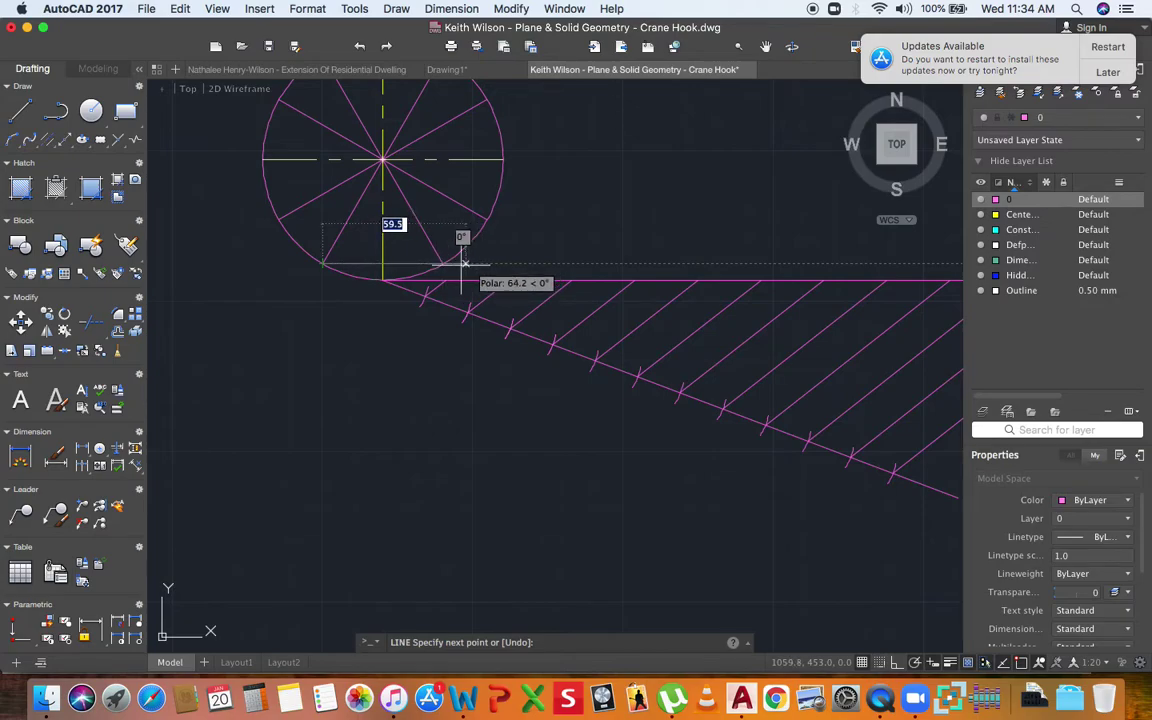
{"action": "scroll", "coordinate": [444, 265], "scroll_direction": "down", "scroll_amount": 4}
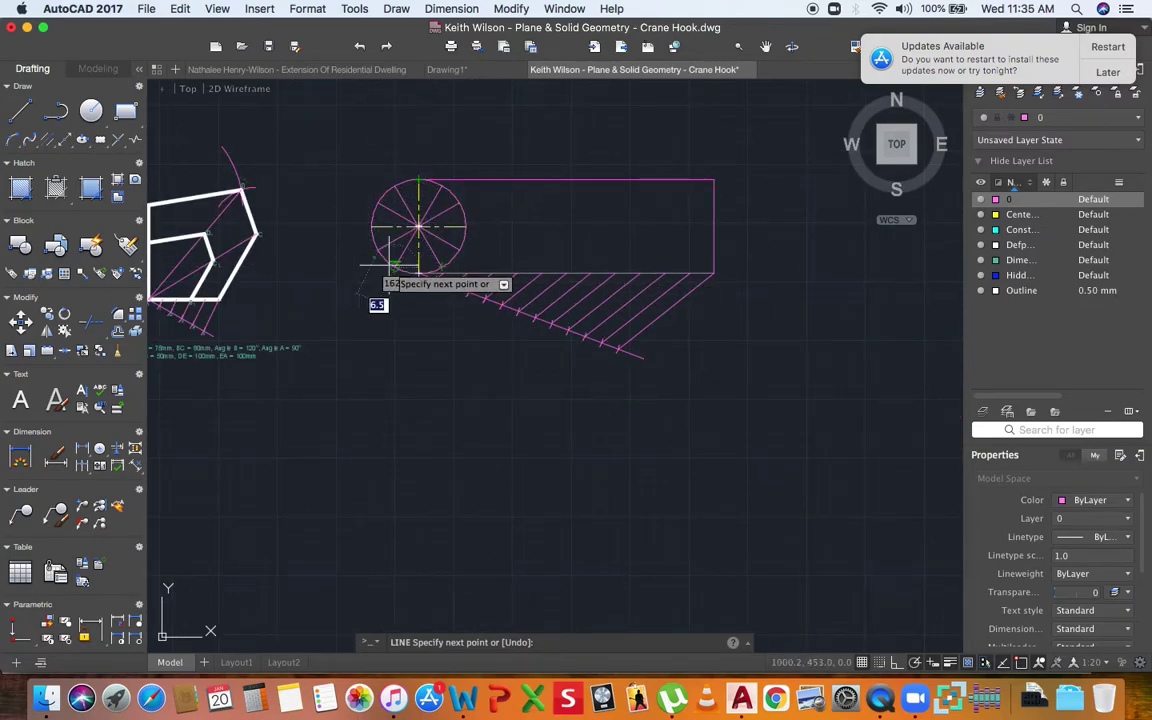
{"action": "scroll", "coordinate": [700, 266], "scroll_direction": "up", "scroll_amount": 5}
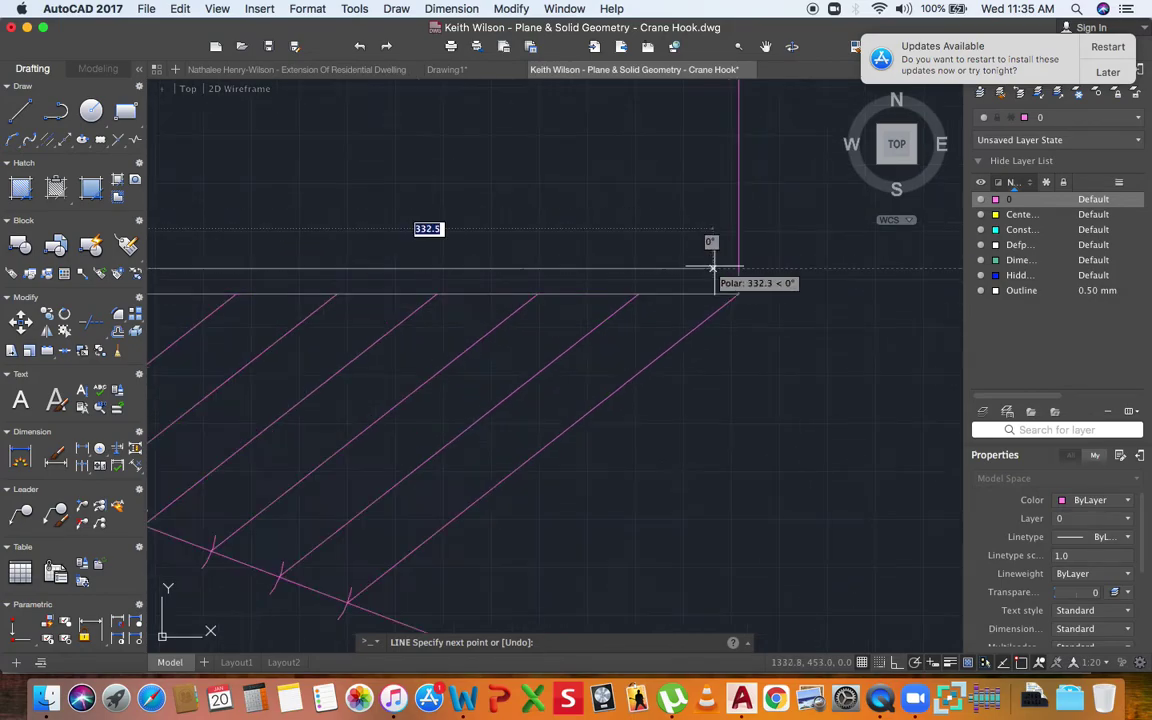
{"action": "scroll", "coordinate": [748, 267], "scroll_direction": "down", "scroll_amount": 5}
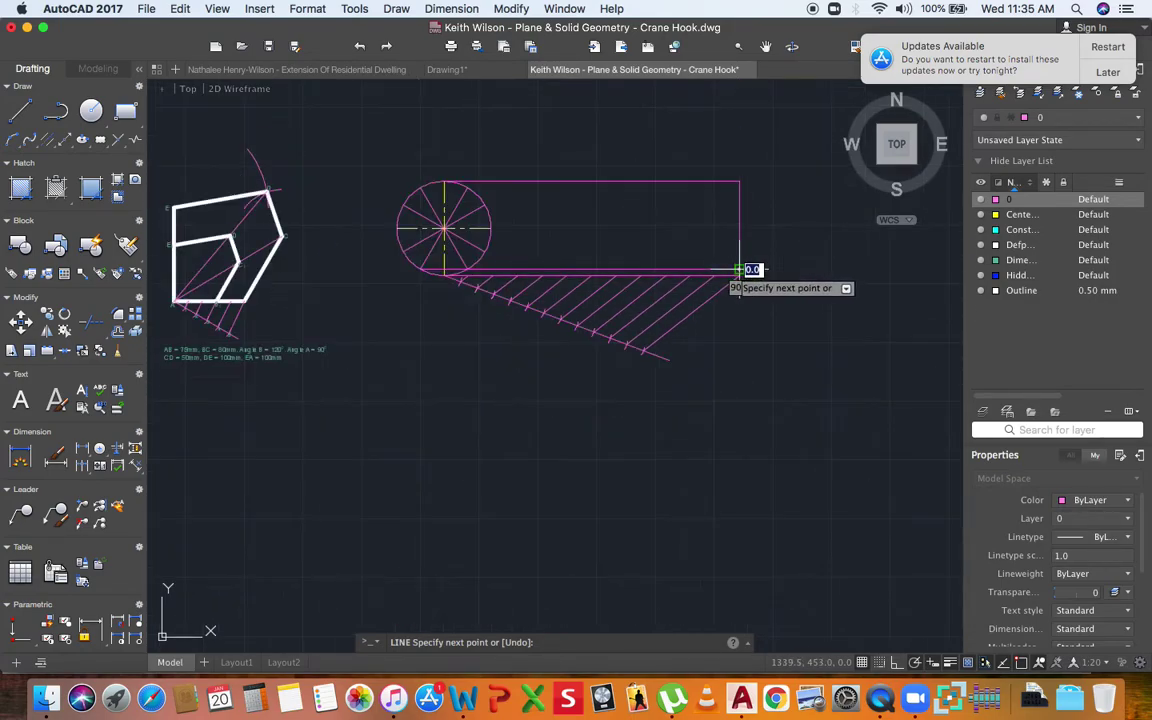
{"action": "key", "text": "Escape"}
{"action": "scroll", "coordinate": [410, 248], "scroll_direction": "up", "scroll_amount": 5}
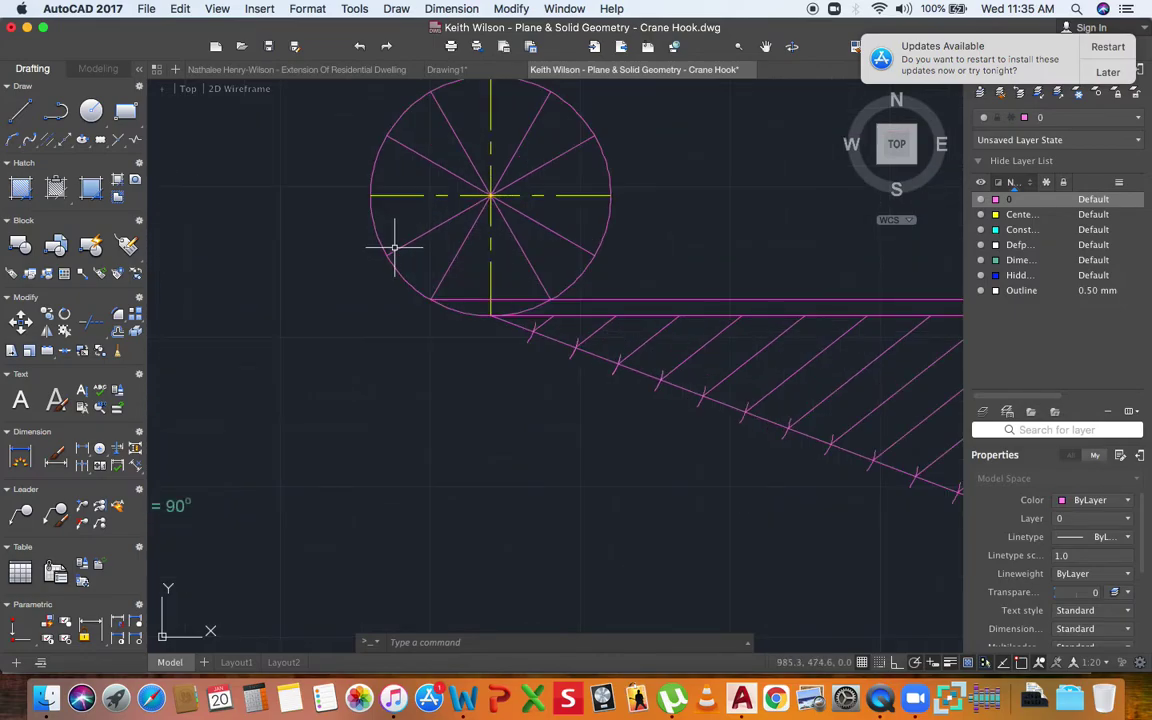
{"action": "key", "text": "Return"}
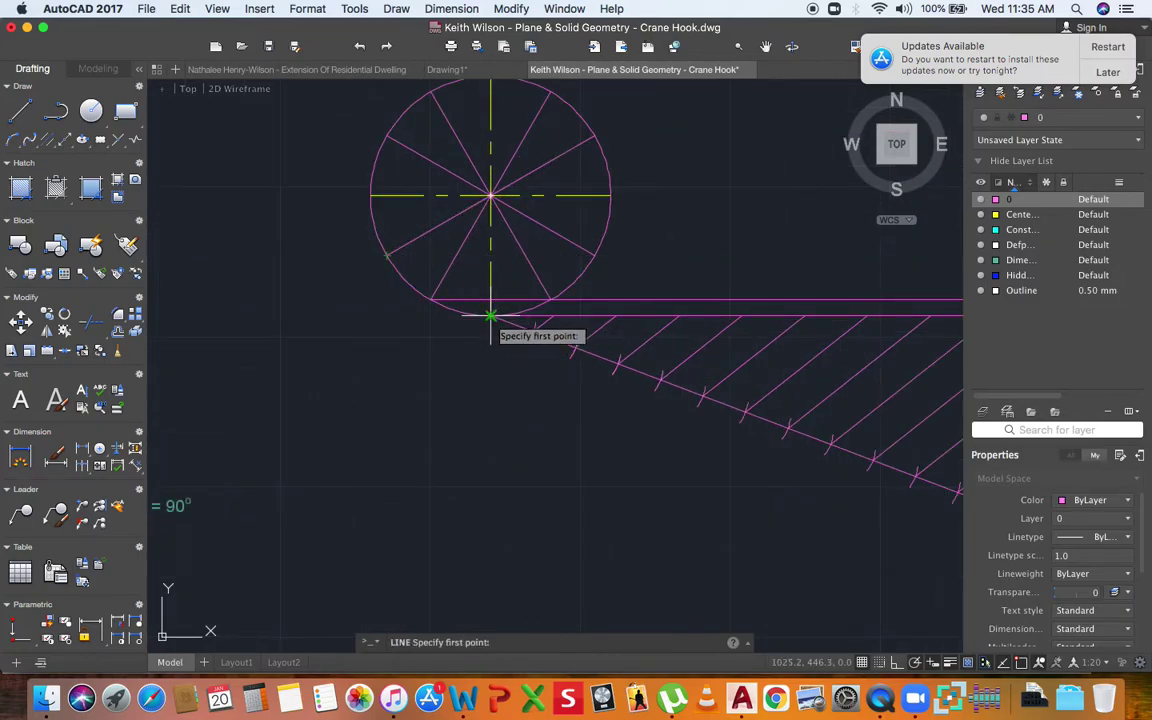
{"action": "scroll", "coordinate": [490, 316], "scroll_direction": "down", "scroll_amount": 2}
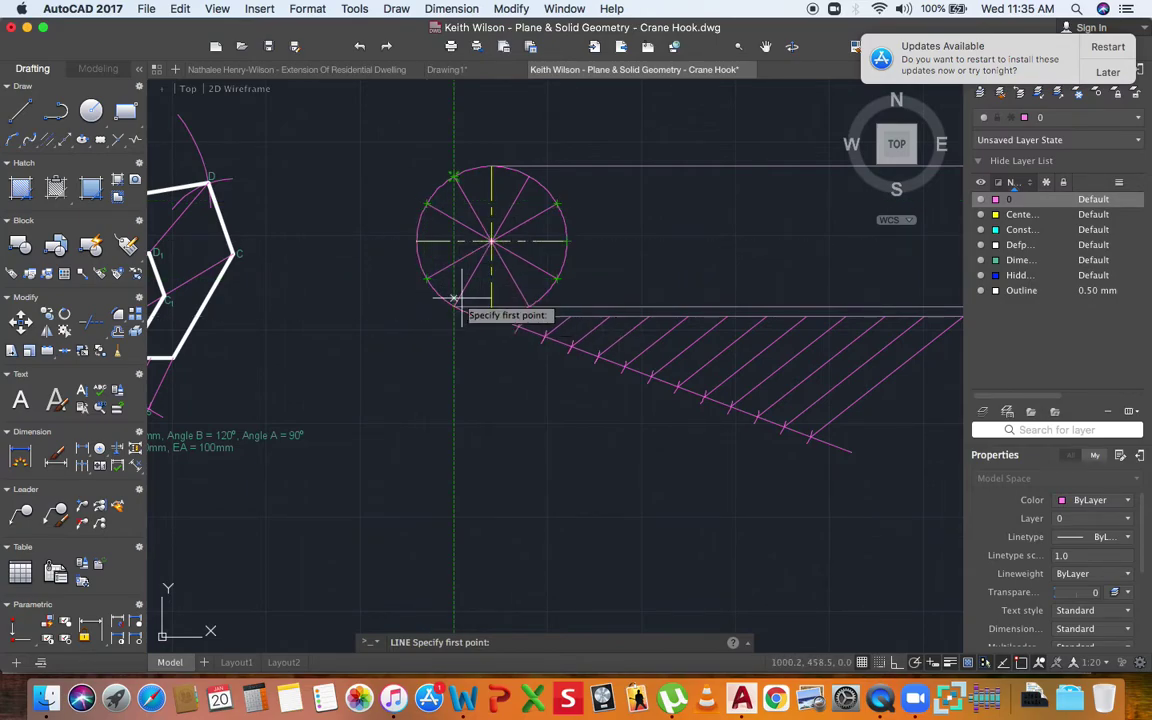
{"action": "left_click", "coordinate": [426, 279]}
{"action": "scroll", "coordinate": [424, 283], "scroll_direction": "down", "scroll_amount": 8}
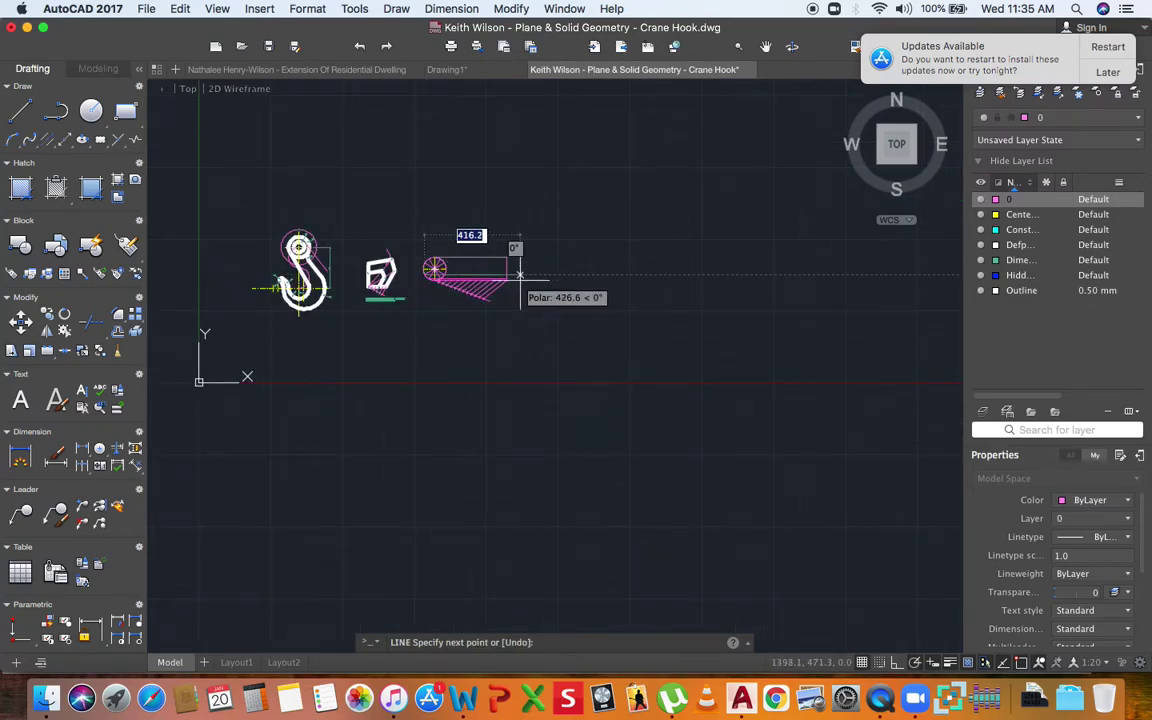
{"action": "scroll", "coordinate": [515, 272], "scroll_direction": "up", "scroll_amount": 5}
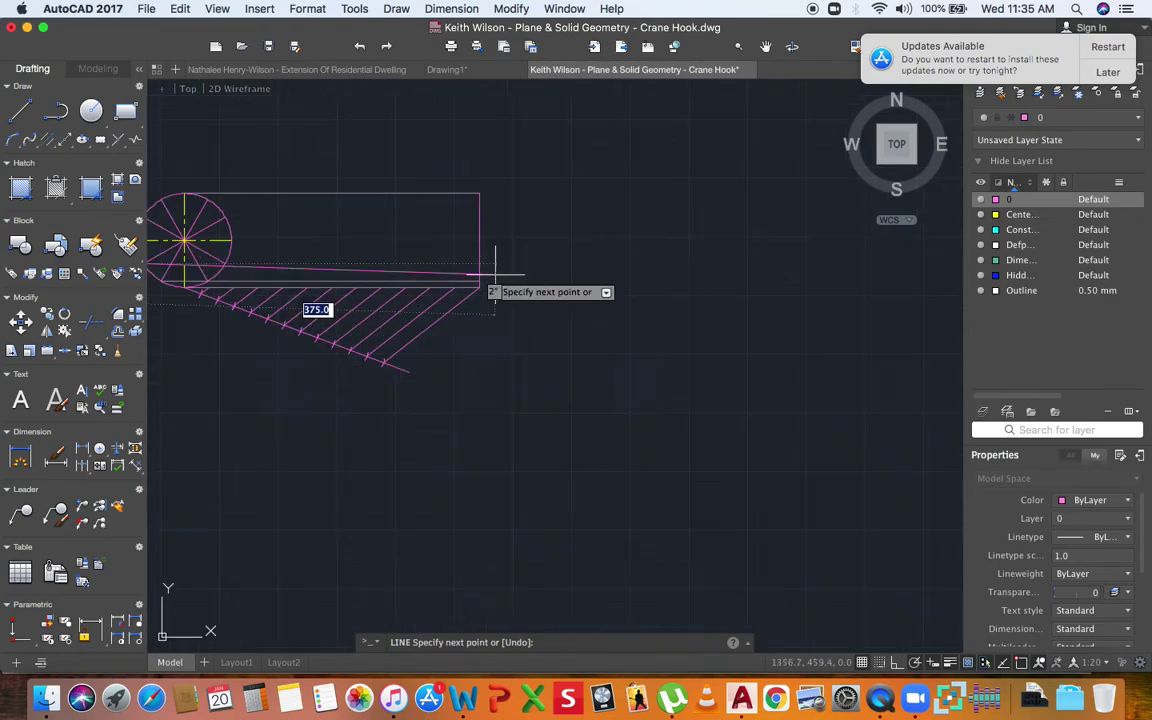
{"action": "scroll", "coordinate": [600, 220], "scroll_direction": "down", "scroll_amount": 4}
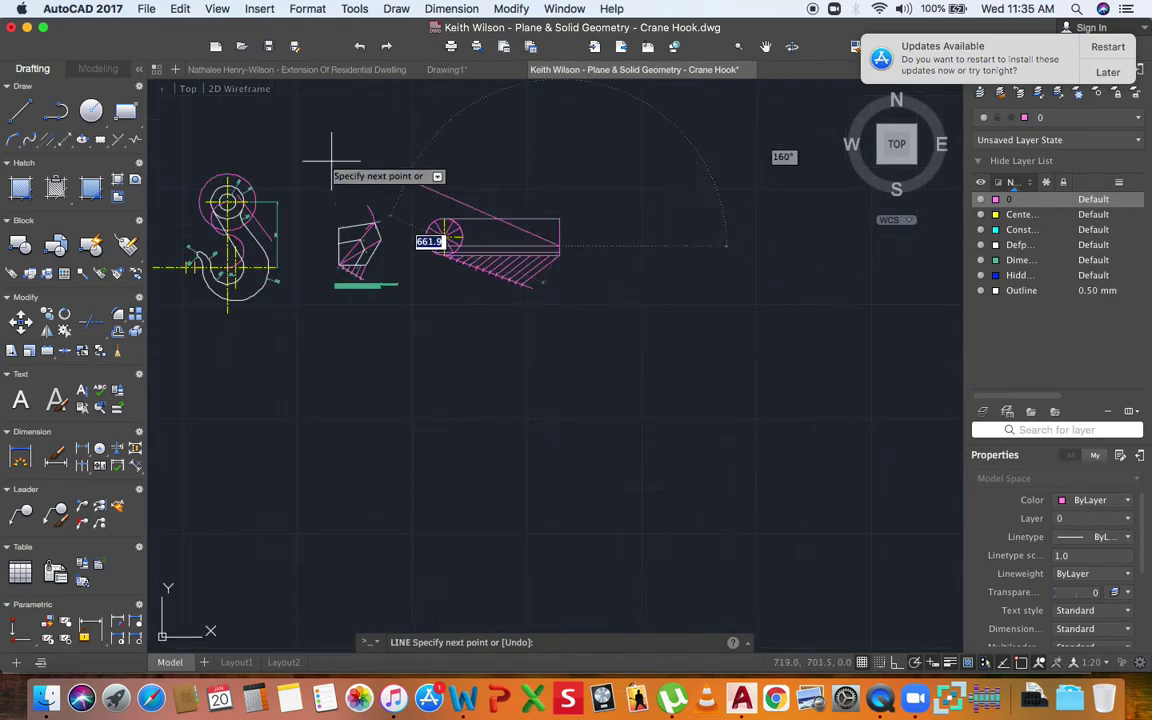
{"action": "key", "text": "Escape"}
{"action": "scroll", "coordinate": [432, 237], "scroll_direction": "up", "scroll_amount": 5}
{"action": "scroll", "coordinate": [432, 237], "scroll_direction": "up", "scroll_amount": 2}
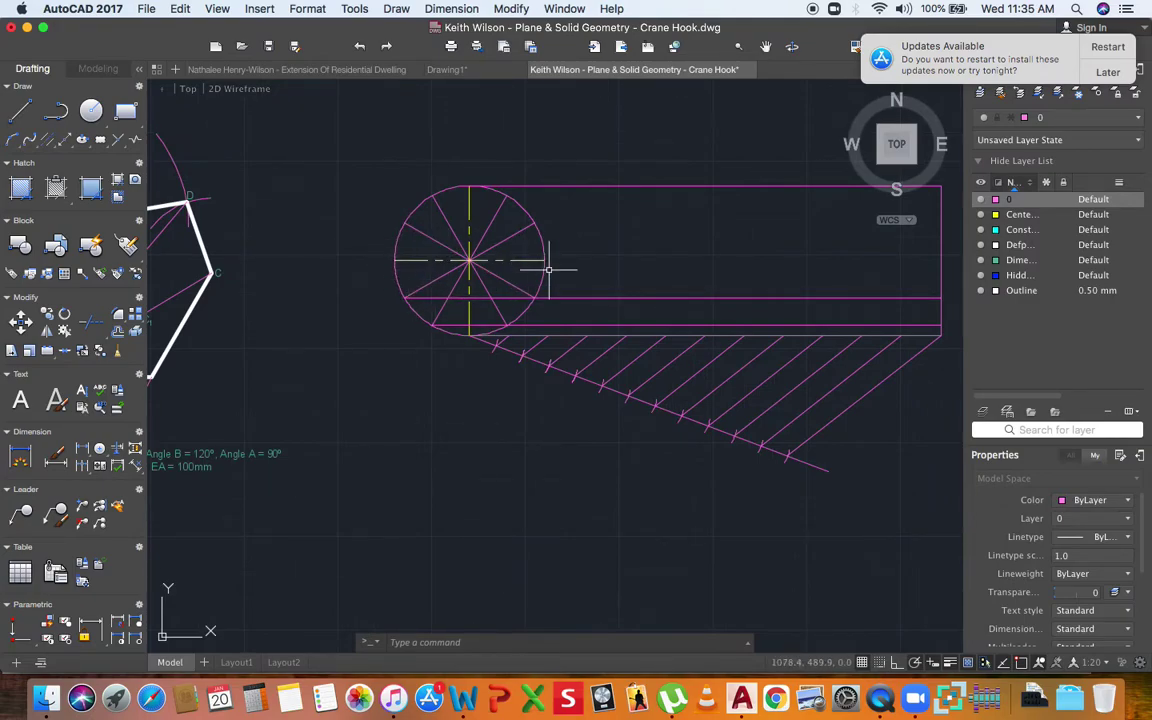
Draw a horizontal projection line from a division point to the rectangle's top-right corner.
{"action": "type", "text": "l"}
{"action": "key", "text": "Return"}
{"action": "scroll", "coordinate": [543, 260], "scroll_direction": "down", "scroll_amount": 4}
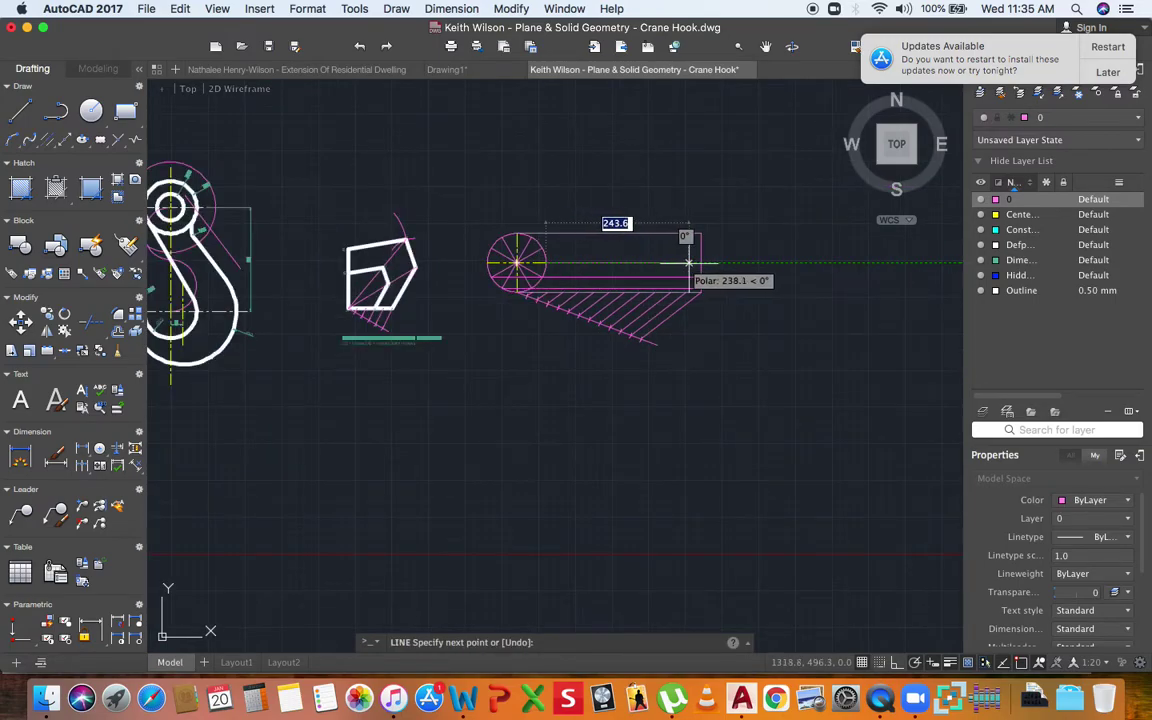
{"action": "scroll", "coordinate": [557, 261], "scroll_direction": "up", "scroll_amount": 4}
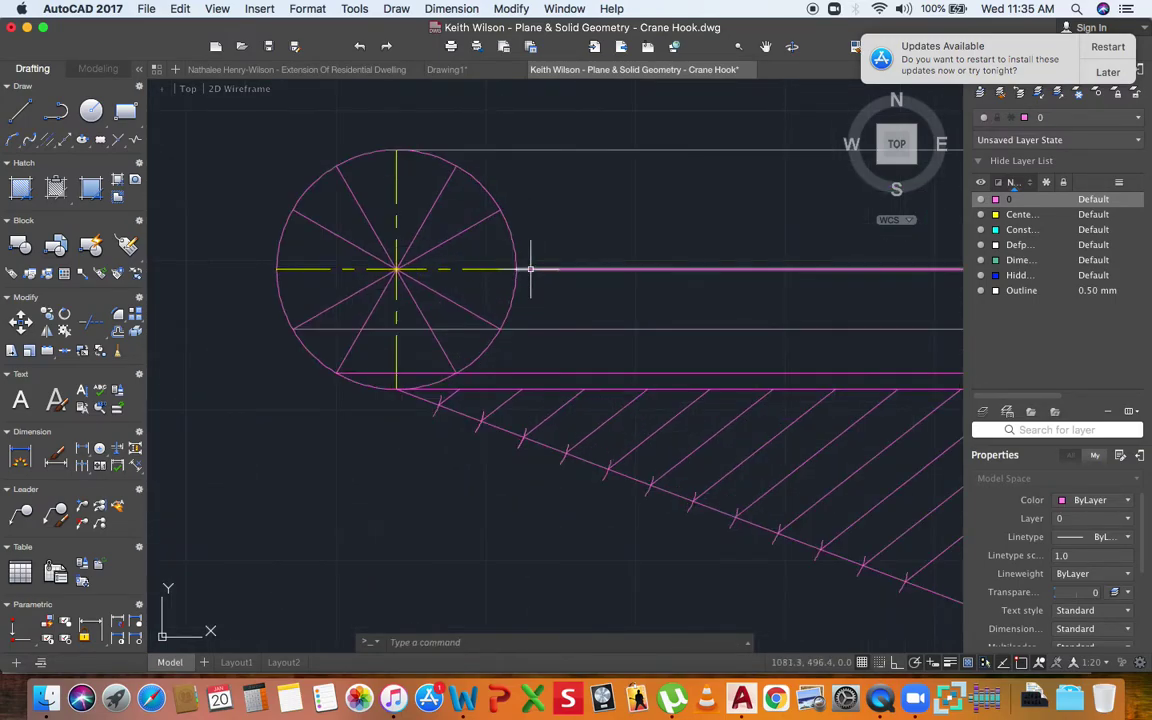
{"action": "left_click", "coordinate": [315, 268]}
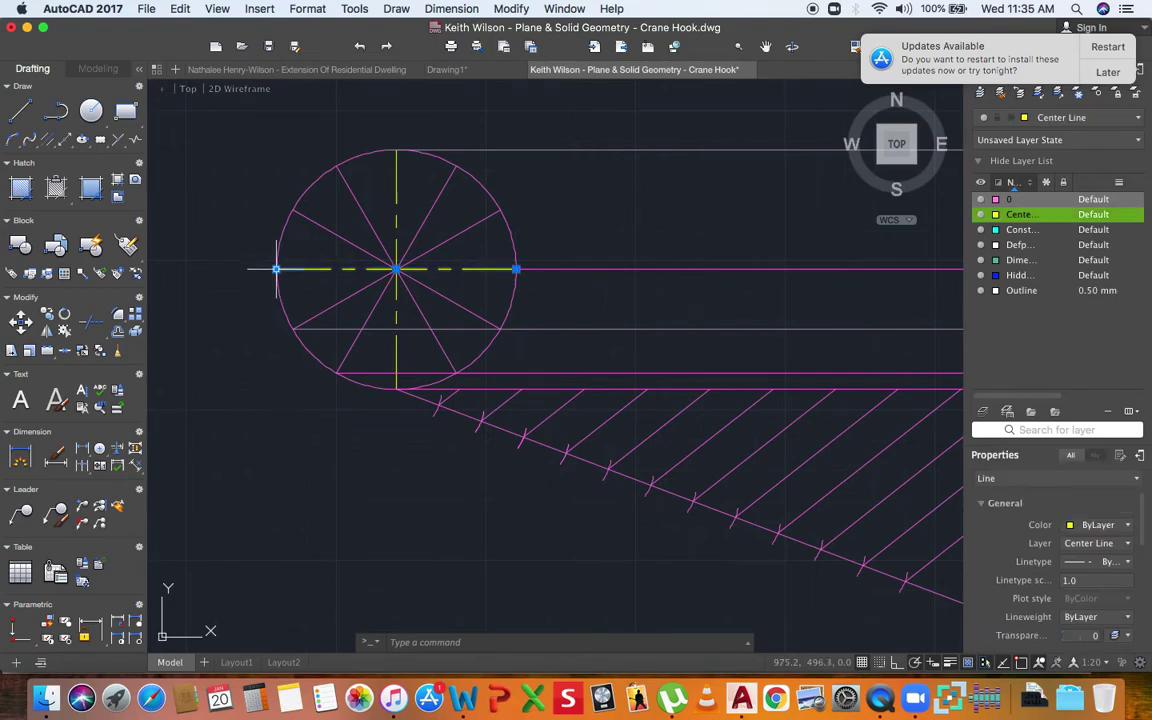
{"action": "key", "text": "Escape"}
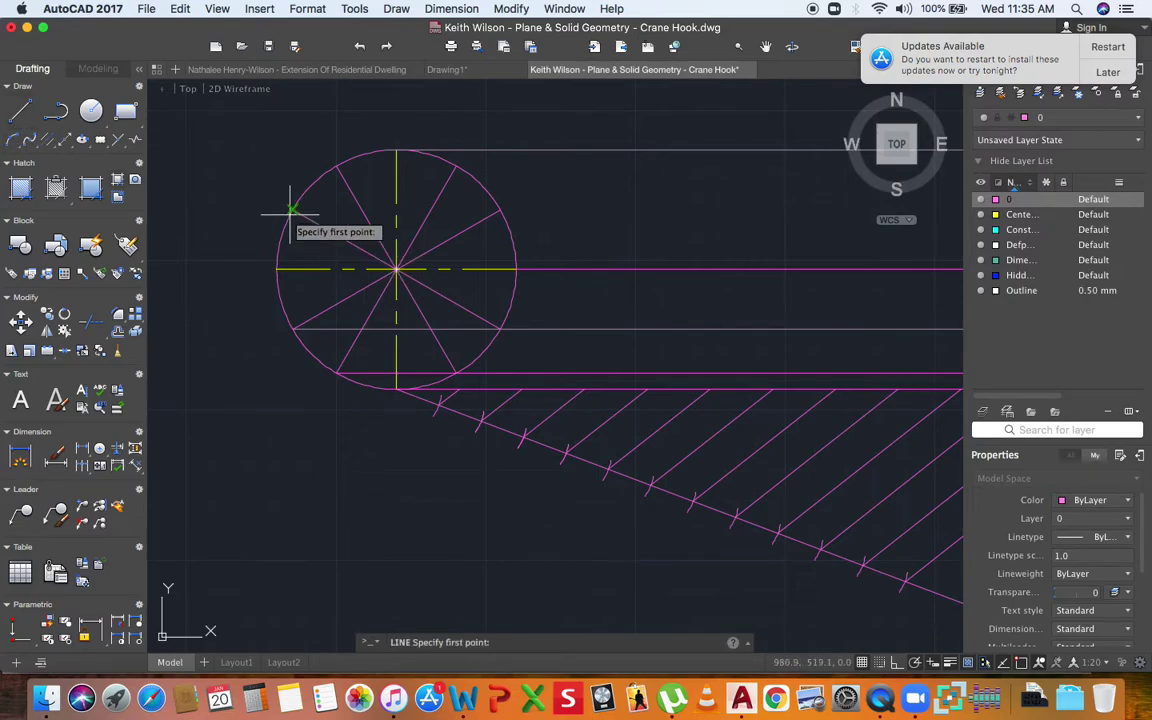
{"action": "left_click", "coordinate": [291, 209]}
{"action": "scroll", "coordinate": [291, 209], "scroll_direction": "down", "scroll_amount": 4}
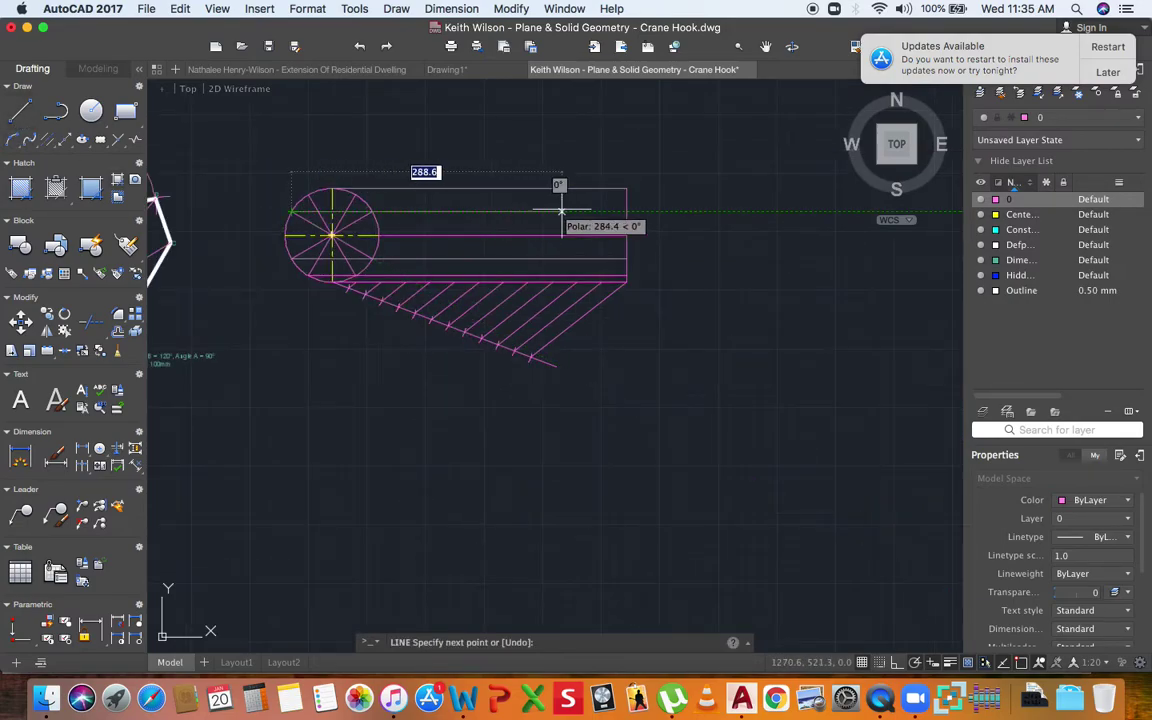
{"action": "scroll", "coordinate": [309, 190], "scroll_direction": "up", "scroll_amount": 4}
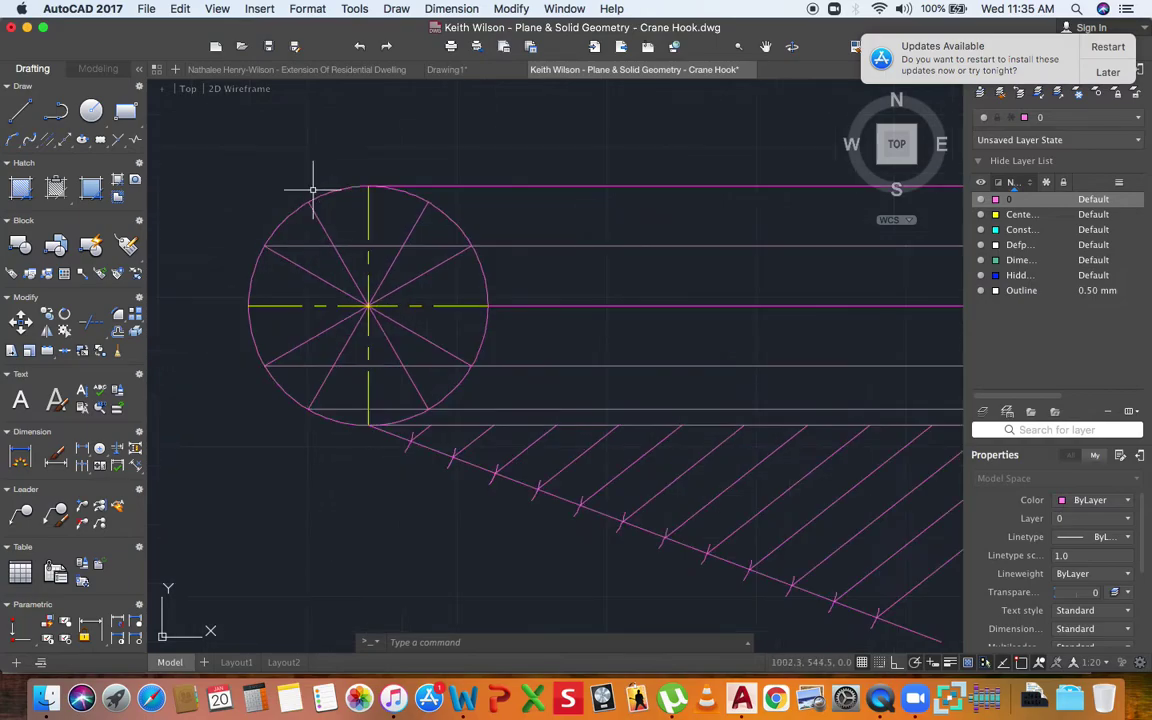
{"action": "scroll", "coordinate": [348, 202], "scroll_direction": "down", "scroll_amount": 3}
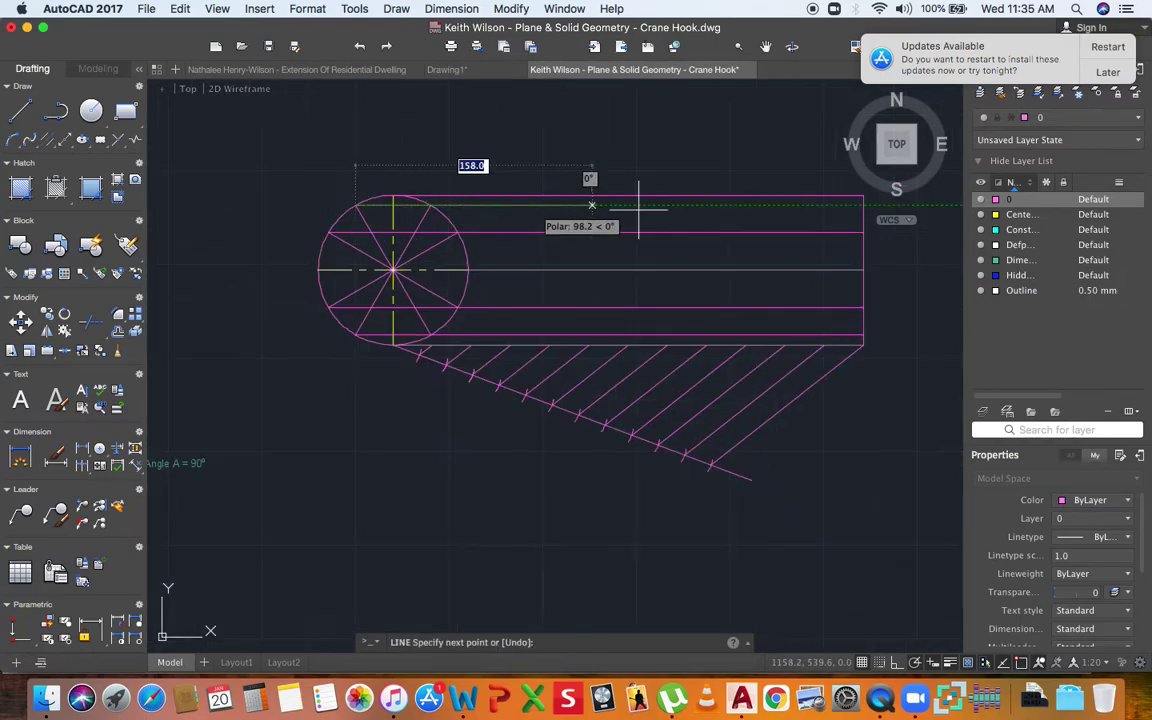
{"action": "scroll", "coordinate": [790, 200], "scroll_direction": "up", "scroll_amount": 1}
{"action": "left_click", "coordinate": [841, 201]}
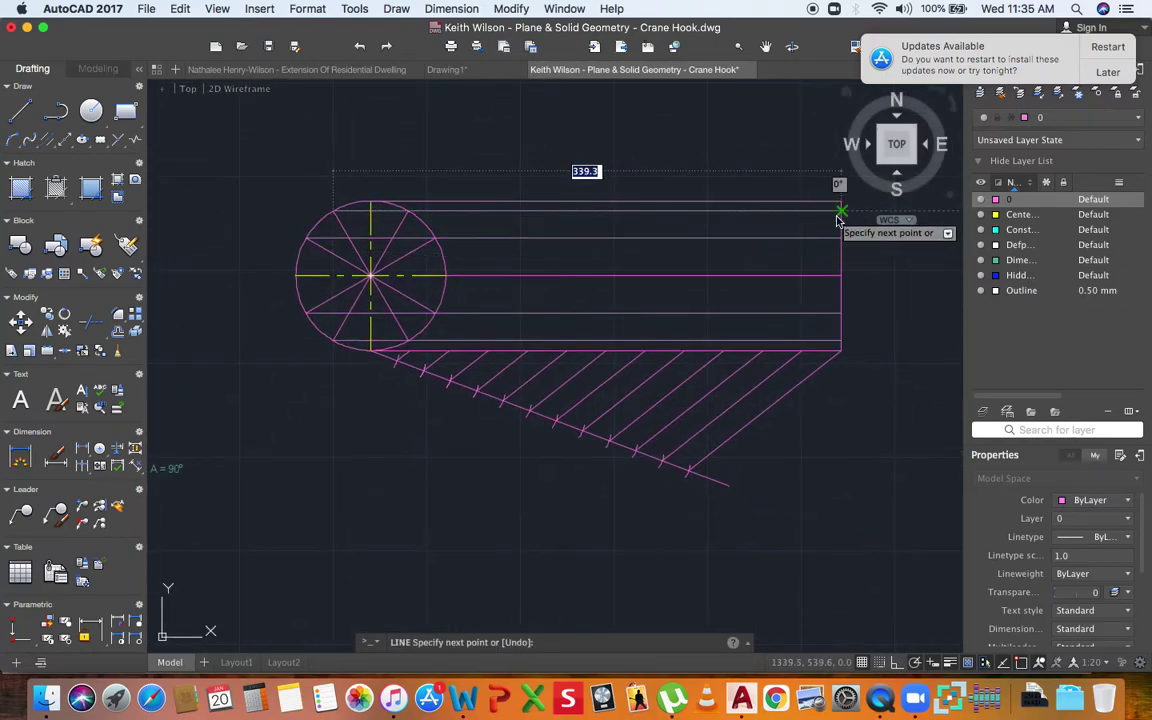
{"action": "key", "text": "Return"}
{"action": "key", "text": "Return"}
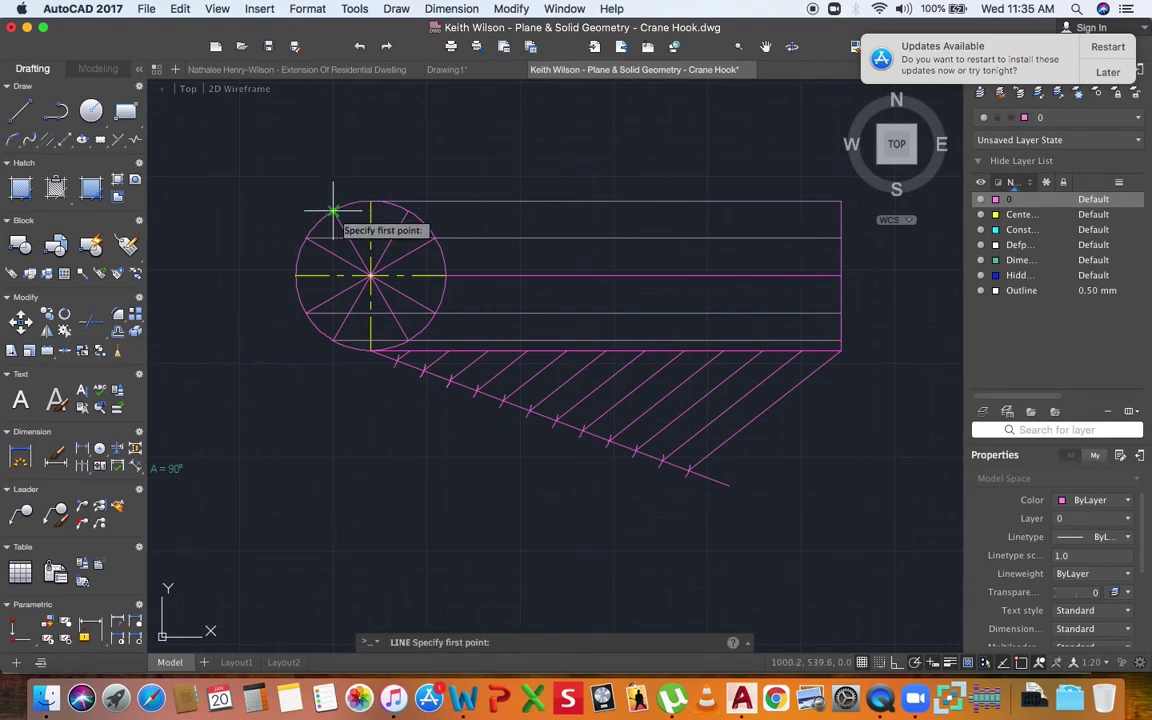
Project the upper-left division point to the rectangle's right edge, then draw a line up to the top edge.
{"action": "left_click", "coordinate": [336, 212]}
{"action": "scroll", "coordinate": [364, 213], "scroll_direction": "down", "scroll_amount": 3}
{"action": "left_click", "coordinate": [555, 211]}
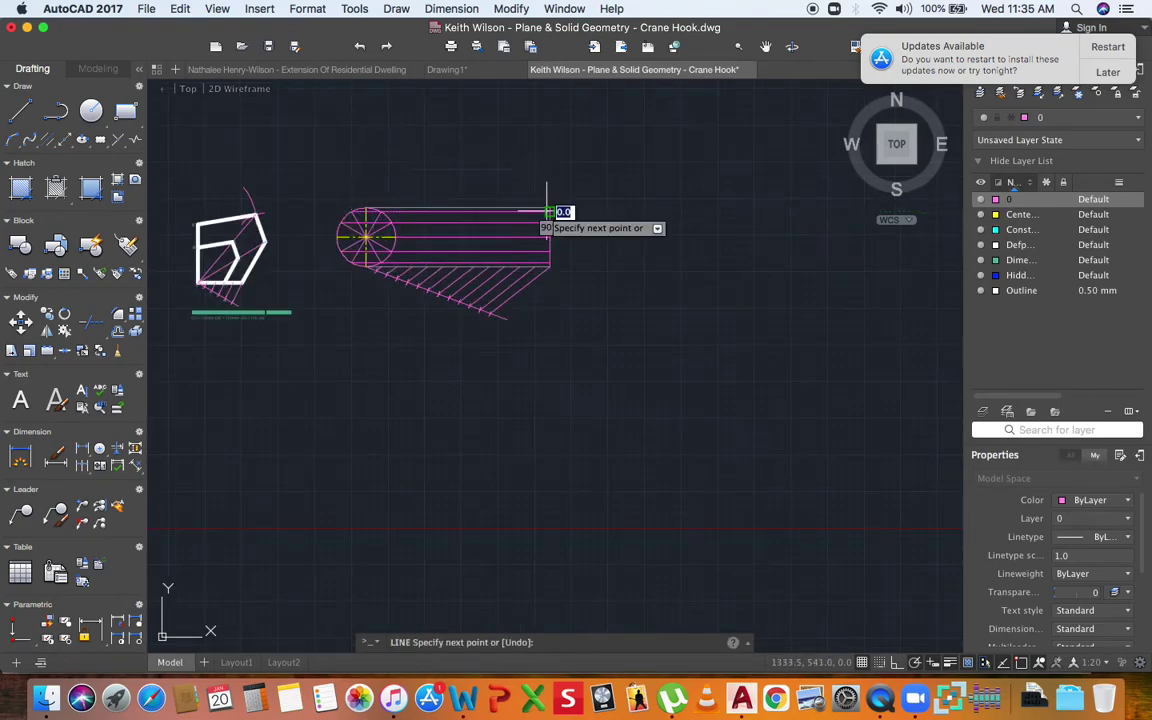
{"action": "key", "text": "Return"}
{"action": "scroll", "coordinate": [540, 240], "scroll_direction": "up", "scroll_amount": 5}
{"action": "key", "text": "Return"}
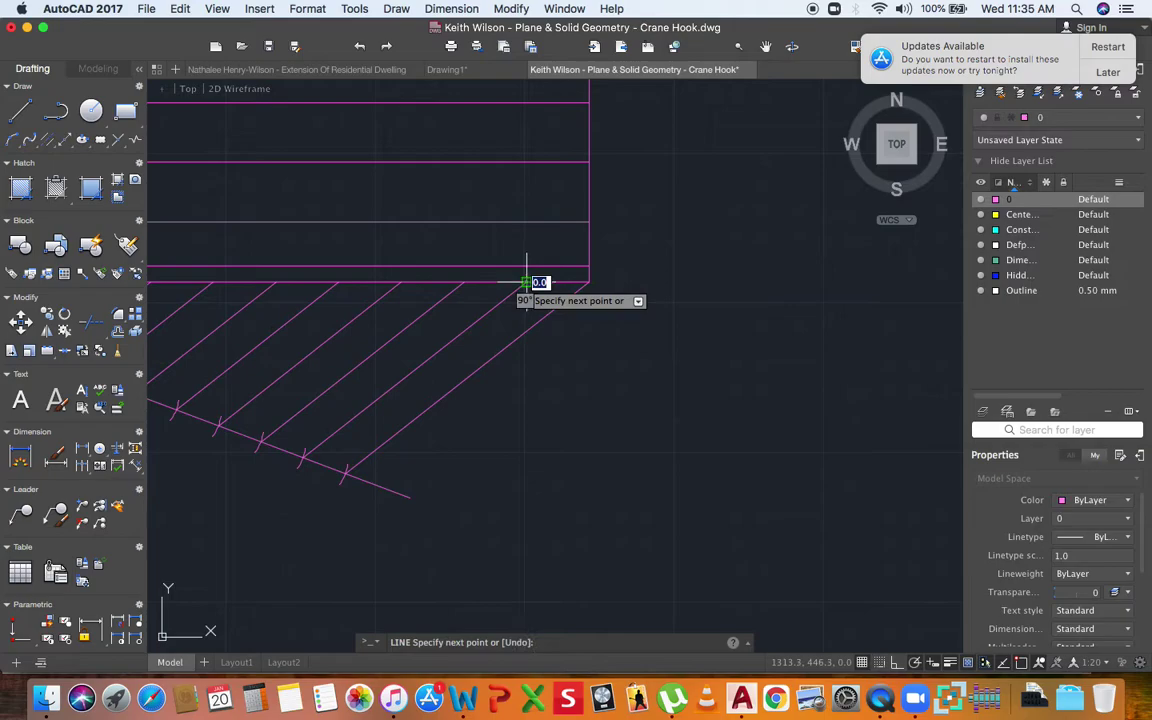
{"action": "scroll", "coordinate": [527, 282], "scroll_direction": "down", "scroll_amount": 3}
{"action": "left_click", "coordinate": [530, 190]}
Draw three full-height vertical lines across the rectangle, from its bottom edge to its top edge.
{"action": "key", "text": "Return"}
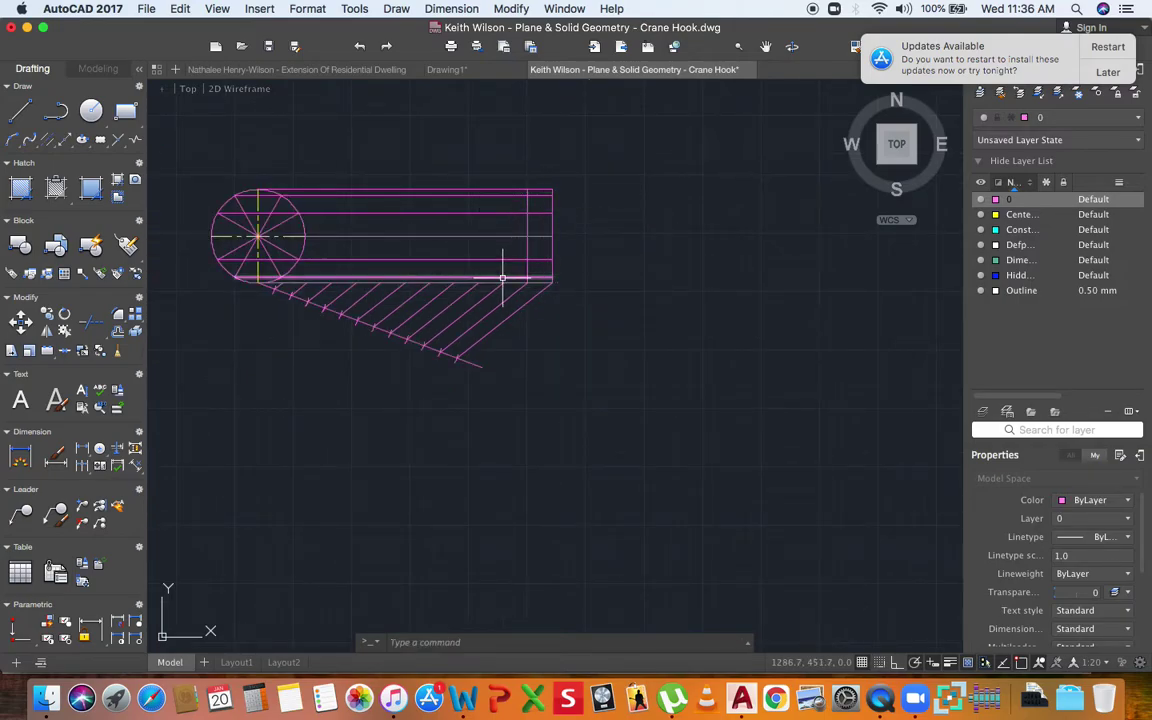
{"action": "key", "text": "Return"}
{"action": "scroll", "coordinate": [502, 278], "scroll_direction": "up", "scroll_amount": 3}
{"action": "left_click", "coordinate": [502, 284]}
{"action": "left_click", "coordinate": [502, 137]}
{"action": "key", "text": "Return"}
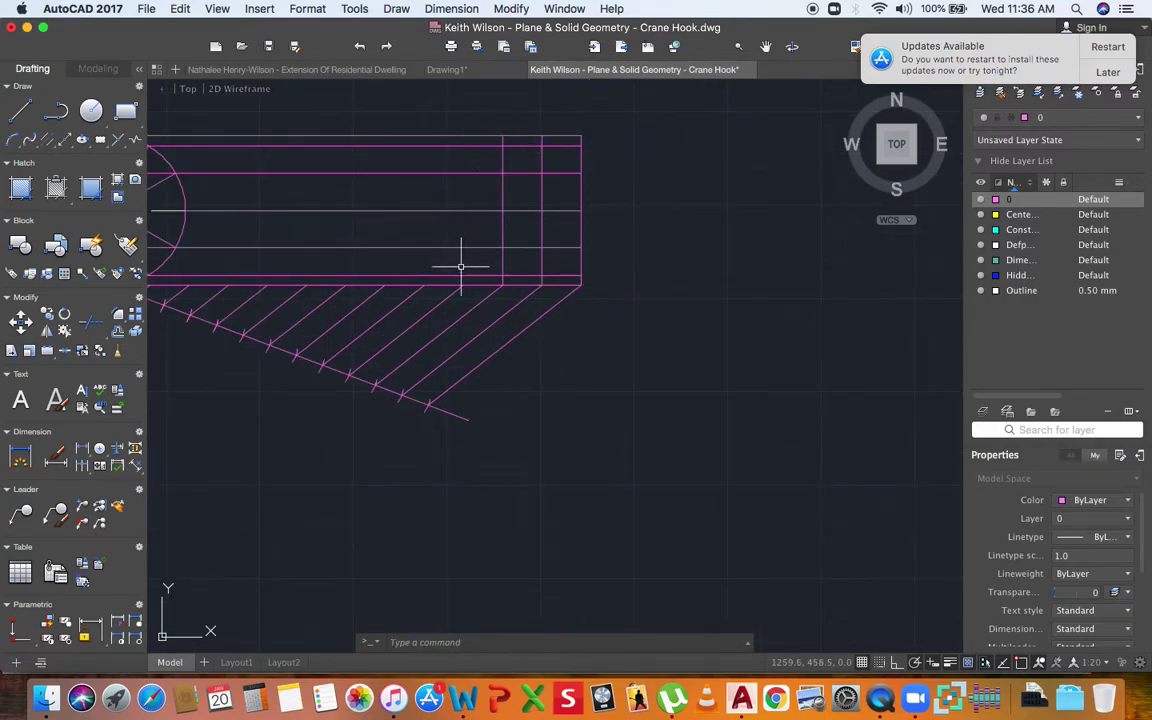
{"action": "key", "text": "Return"}
{"action": "left_click", "coordinate": [463, 284]}
{"action": "left_click", "coordinate": [463, 137]}
{"action": "key", "text": "Return"}
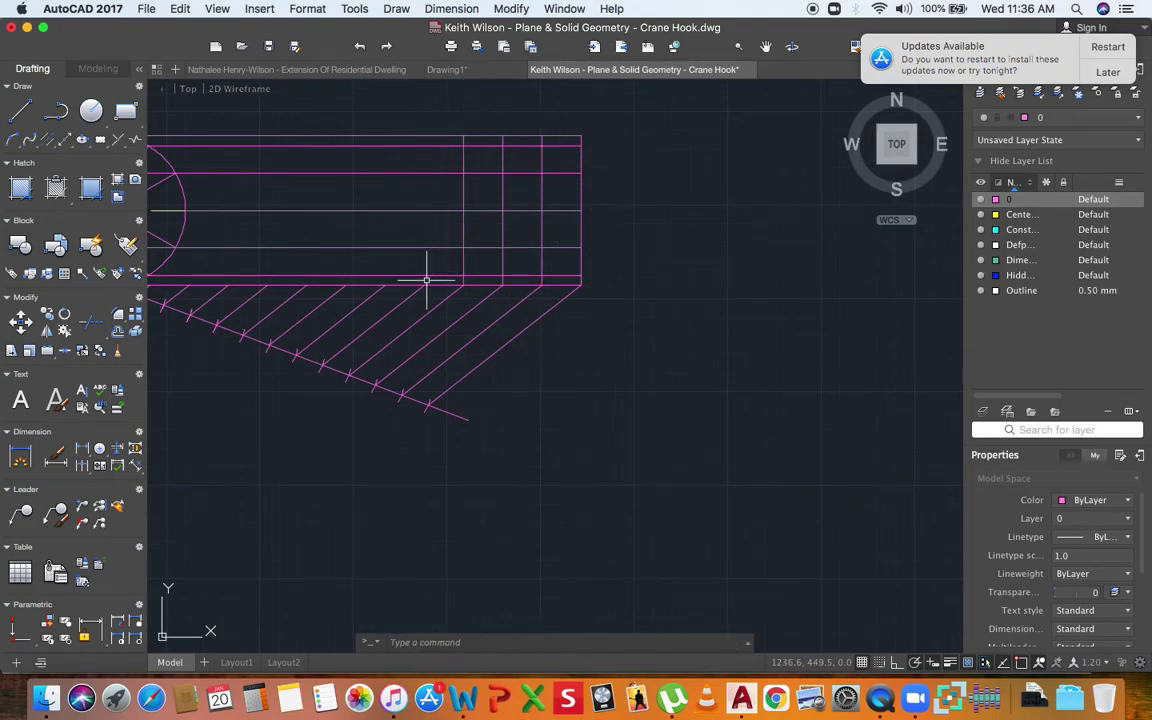
{"action": "key", "text": "Return"}
{"action": "left_click", "coordinate": [424, 284]}
{"action": "left_click", "coordinate": [424, 137]}
{"action": "key", "text": "Return"}
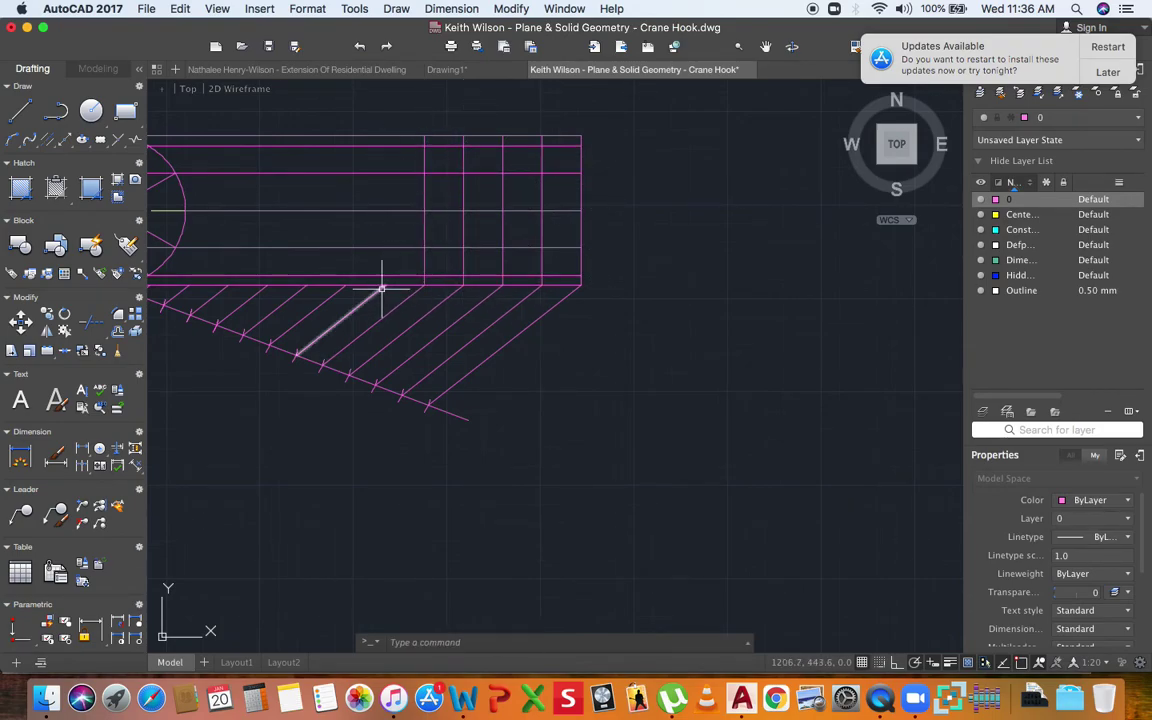
Draw two more full-height vertical lines, then select one vertical grid line.
{"action": "key", "text": "Return"}
{"action": "left_click", "coordinate": [385, 284]}
{"action": "left_click", "coordinate": [385, 137]}
{"action": "key", "text": "Return"}
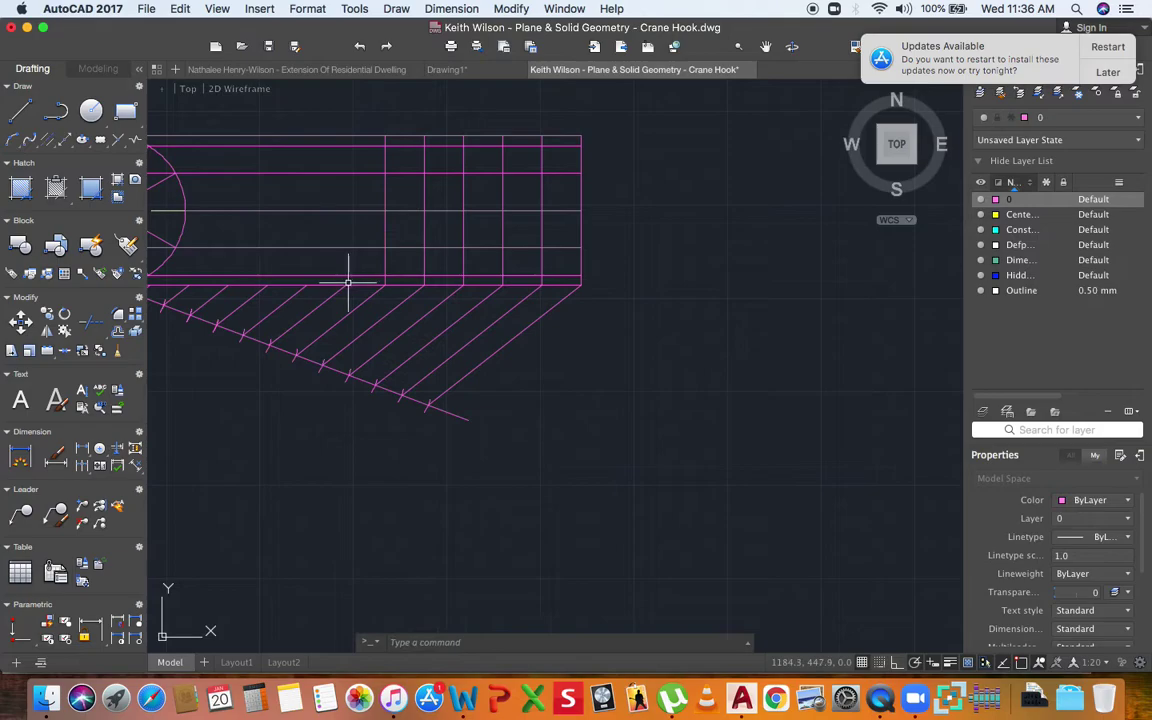
{"action": "key", "text": "Return"}
{"action": "left_click", "coordinate": [347, 284]}
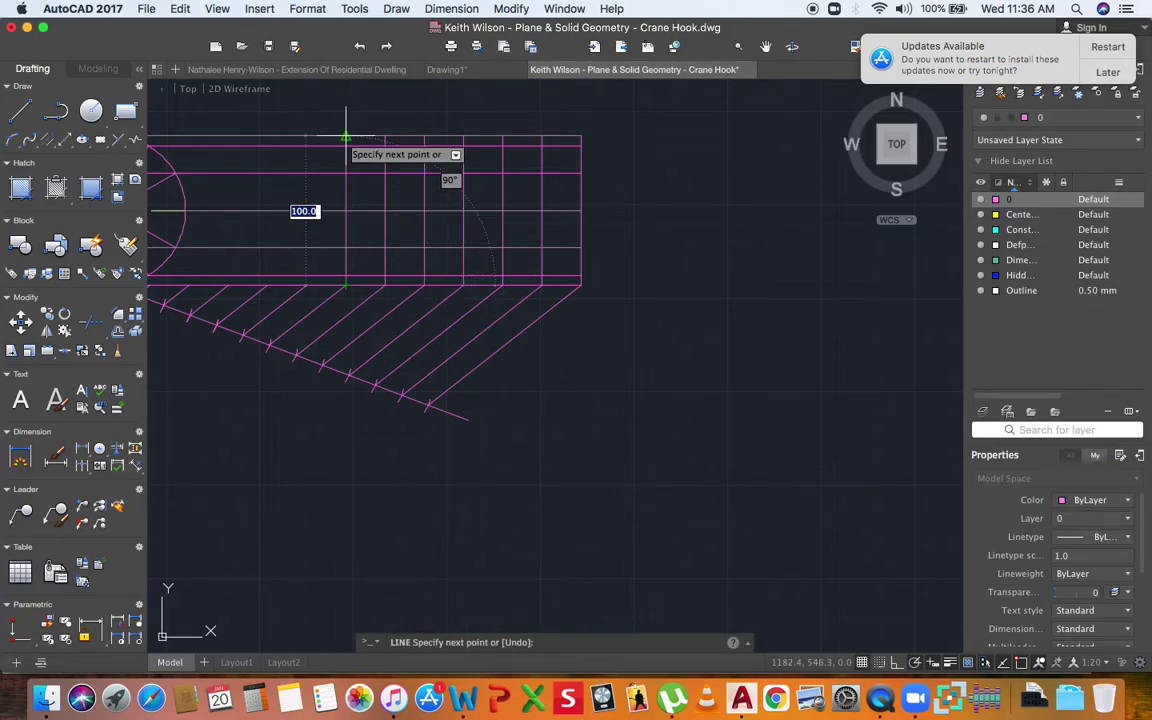
{"action": "left_click", "coordinate": [346, 137]}
{"action": "key", "text": "Return"}
{"action": "middle_click_drag", "start_coordinate": [381, 228], "coordinate": [424, 240]}
{"action": "scroll", "coordinate": [530, 272], "scroll_direction": "left", "scroll_amount": 10}
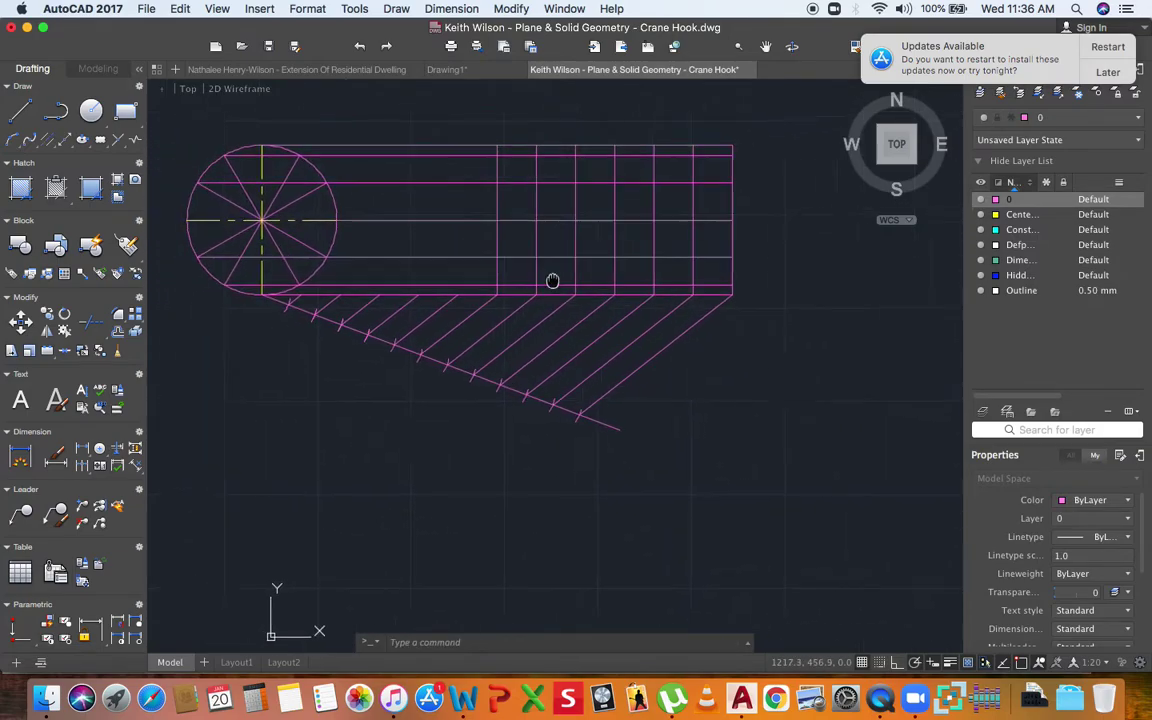
{"action": "left_click", "coordinate": [551, 288]}
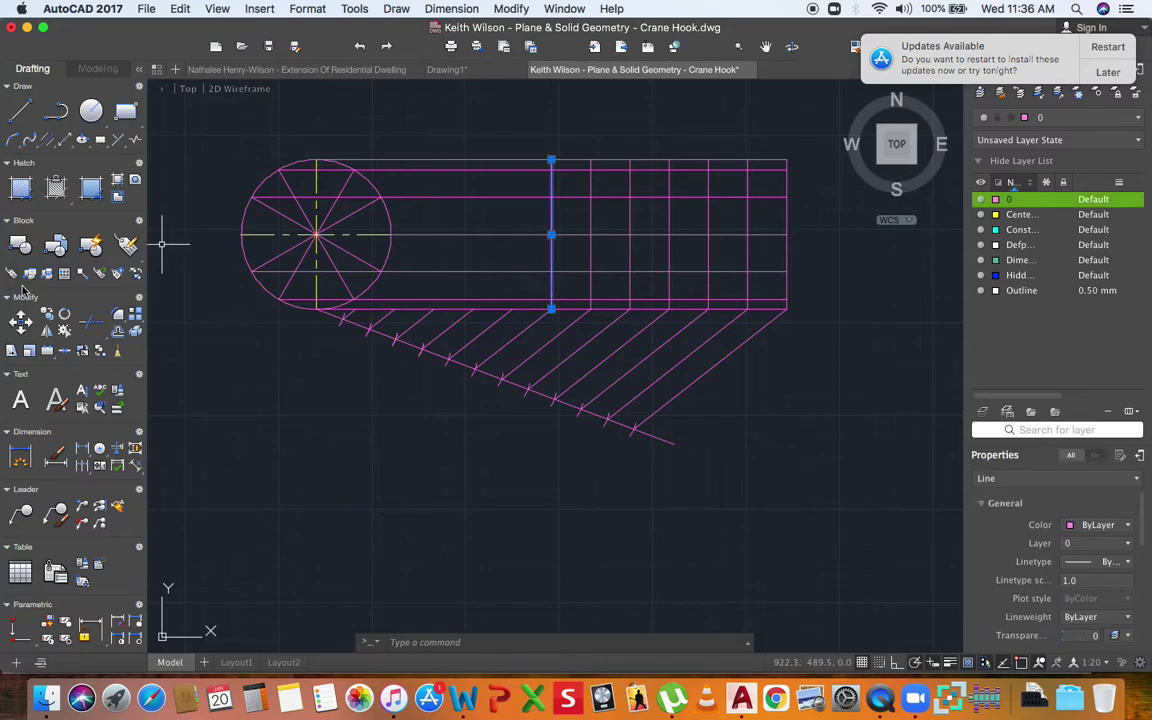
Copy the selected vertical line twice to the left, using its bottom end as the base point.
{"action": "left_click", "coordinate": [45, 316]}
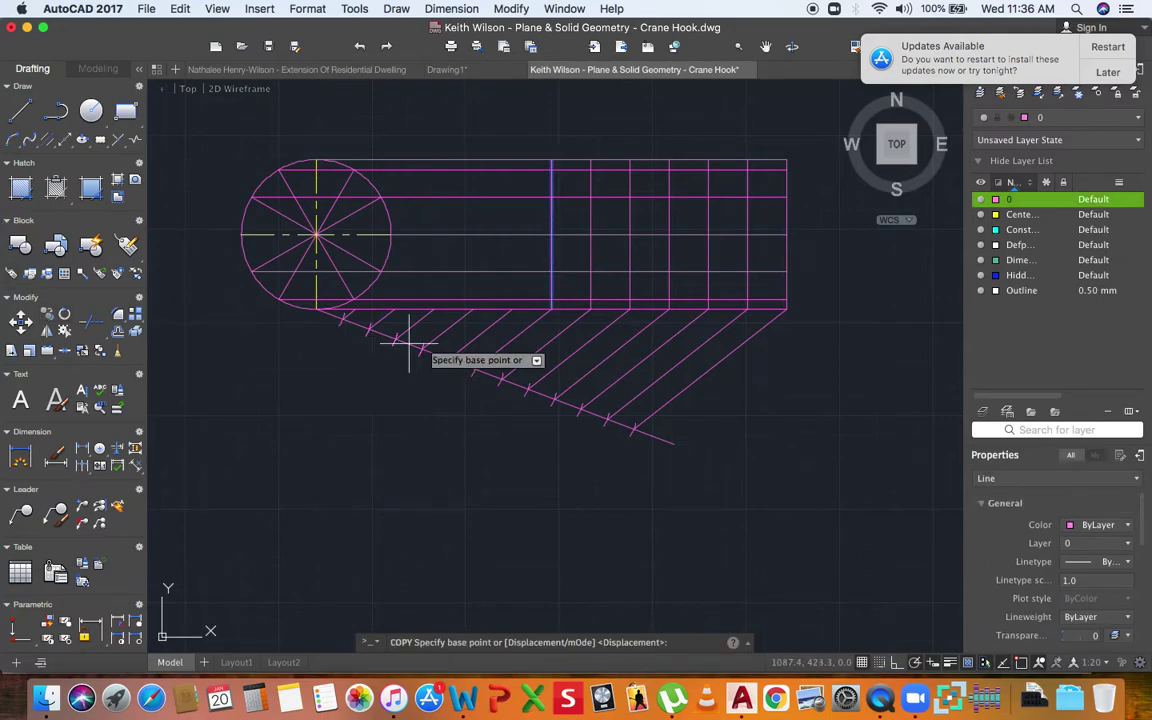
{"action": "left_click", "coordinate": [551, 308]}
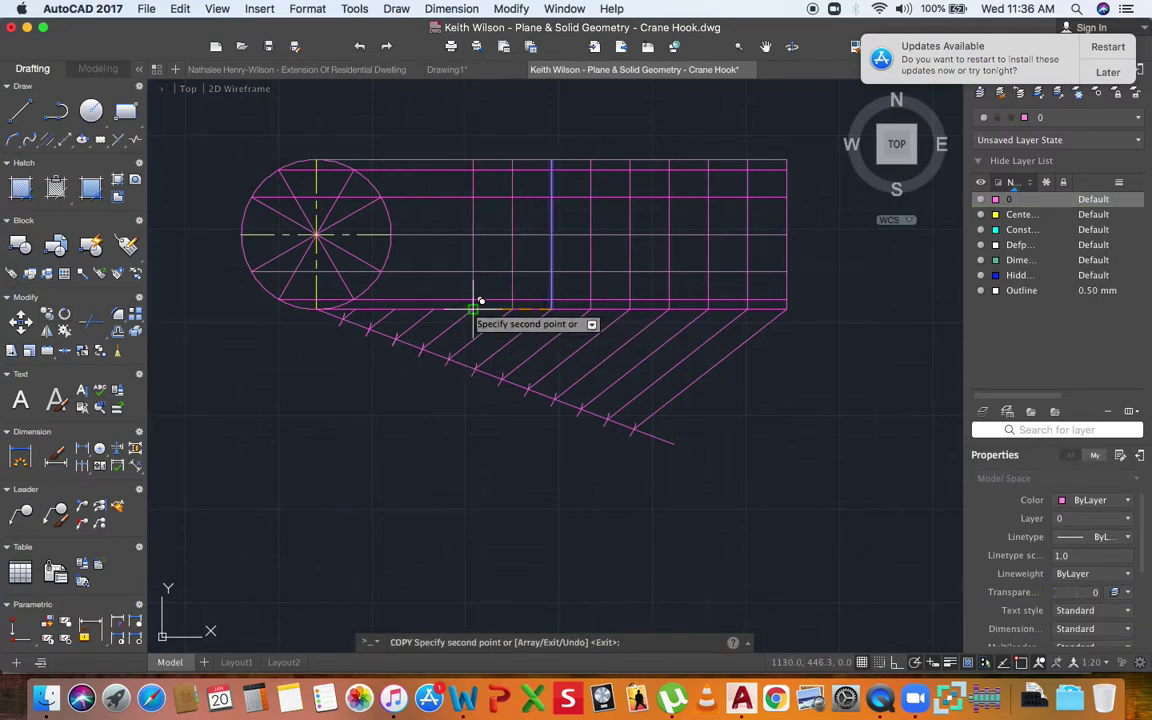
{"action": "left_click", "coordinate": [396, 305]}
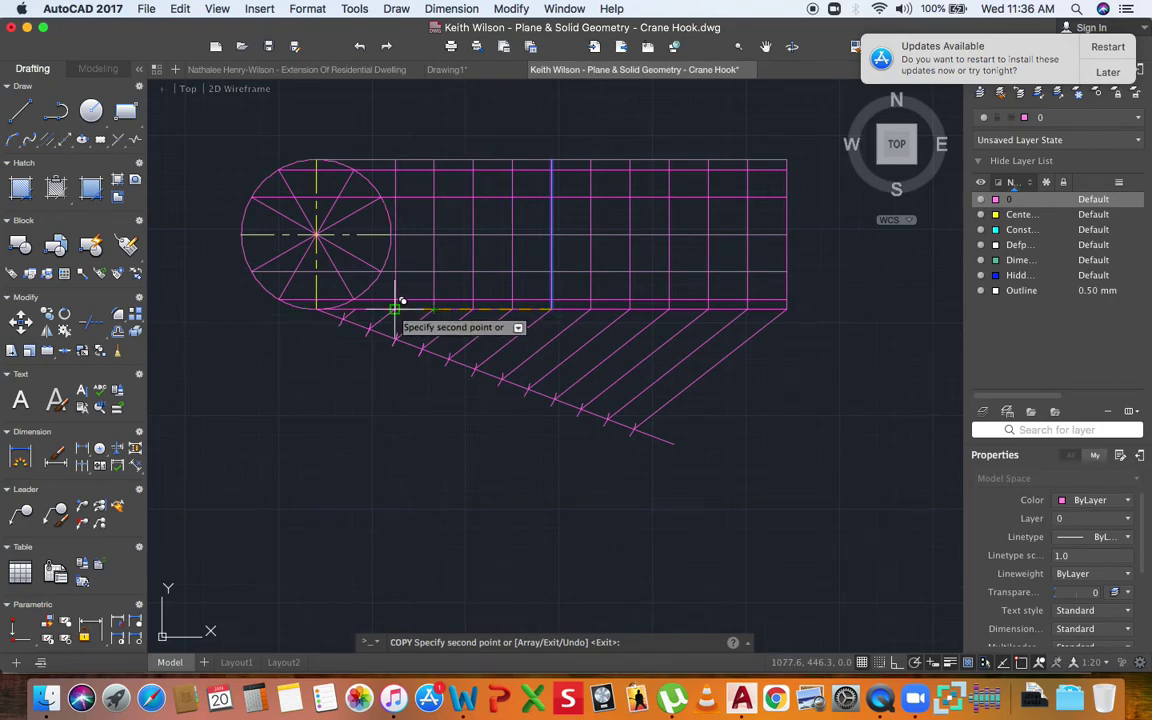
{"action": "left_click", "coordinate": [357, 305]}
{"action": "key", "text": "Return"}
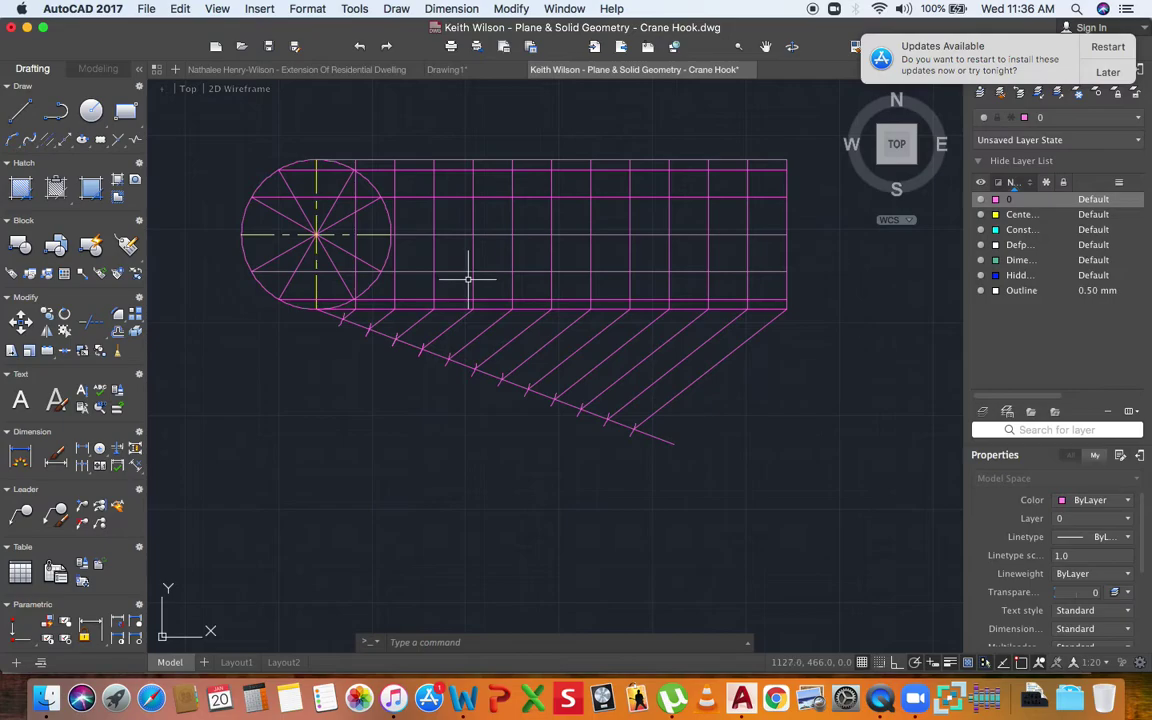
Pan the view to show both drawings and drop down the Layers panel's layer list.
{"action": "scroll", "coordinate": [650, 260], "scroll_direction": "down", "scroll_amount": 3}
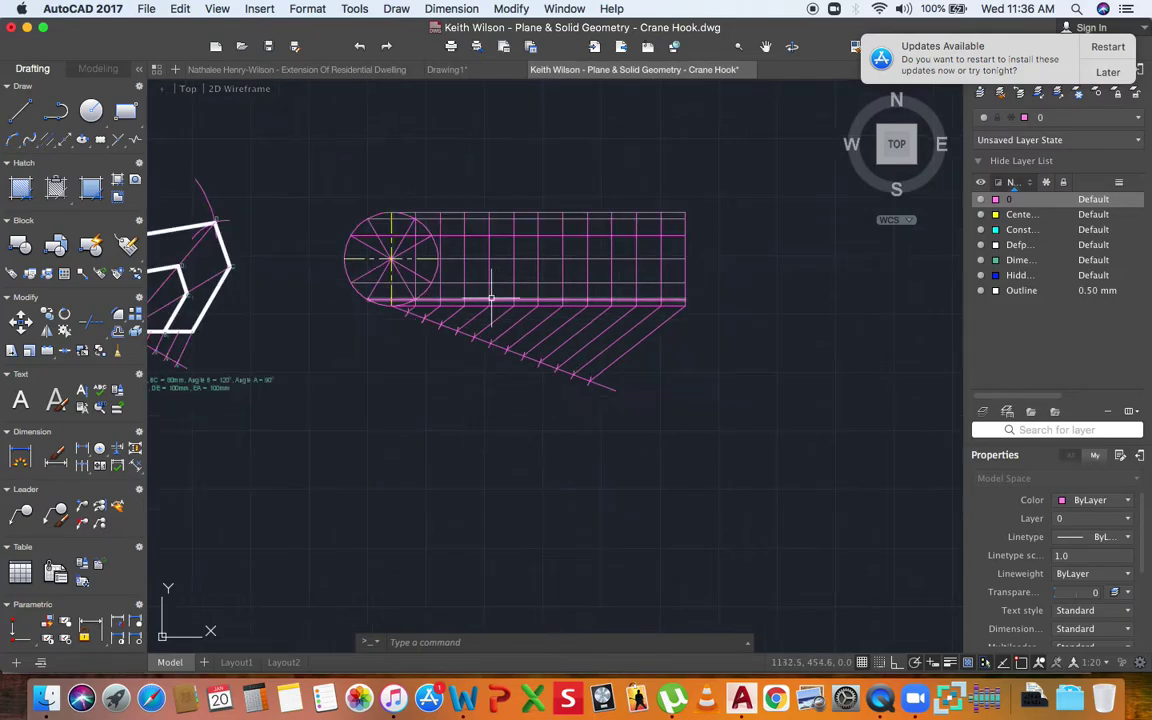
{"action": "middle_click_drag", "start_coordinate": [230, 277], "coordinate": [396, 258]}
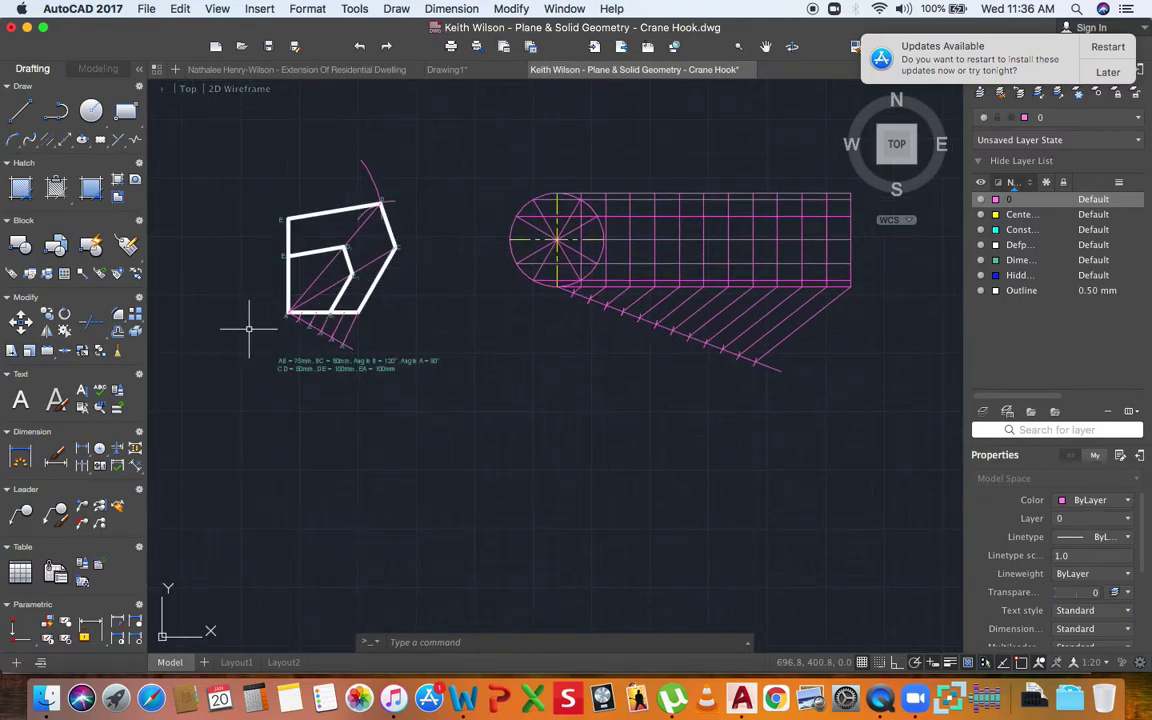
{"action": "scroll", "coordinate": [249, 328], "scroll_direction": "up", "scroll_amount": 5}
{"action": "left_click", "coordinate": [331, 280]}
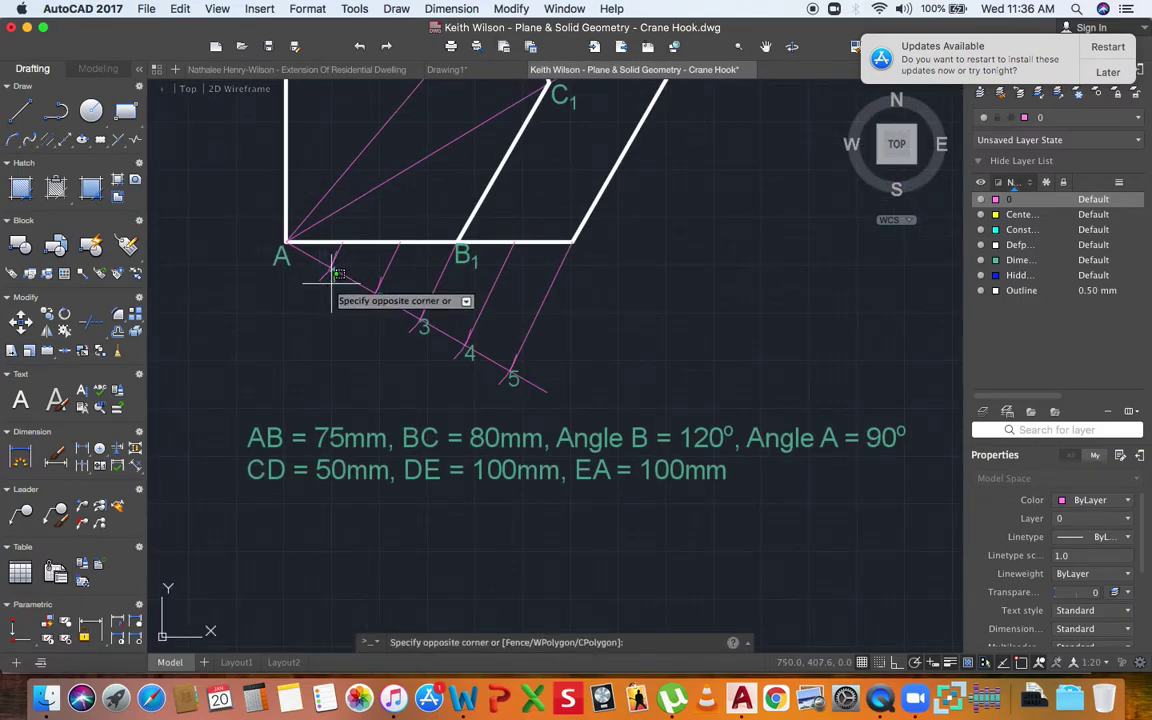
{"action": "left_click", "coordinate": [334, 296]}
{"action": "scroll", "coordinate": [231, 329], "scroll_direction": "down", "scroll_amount": 5}
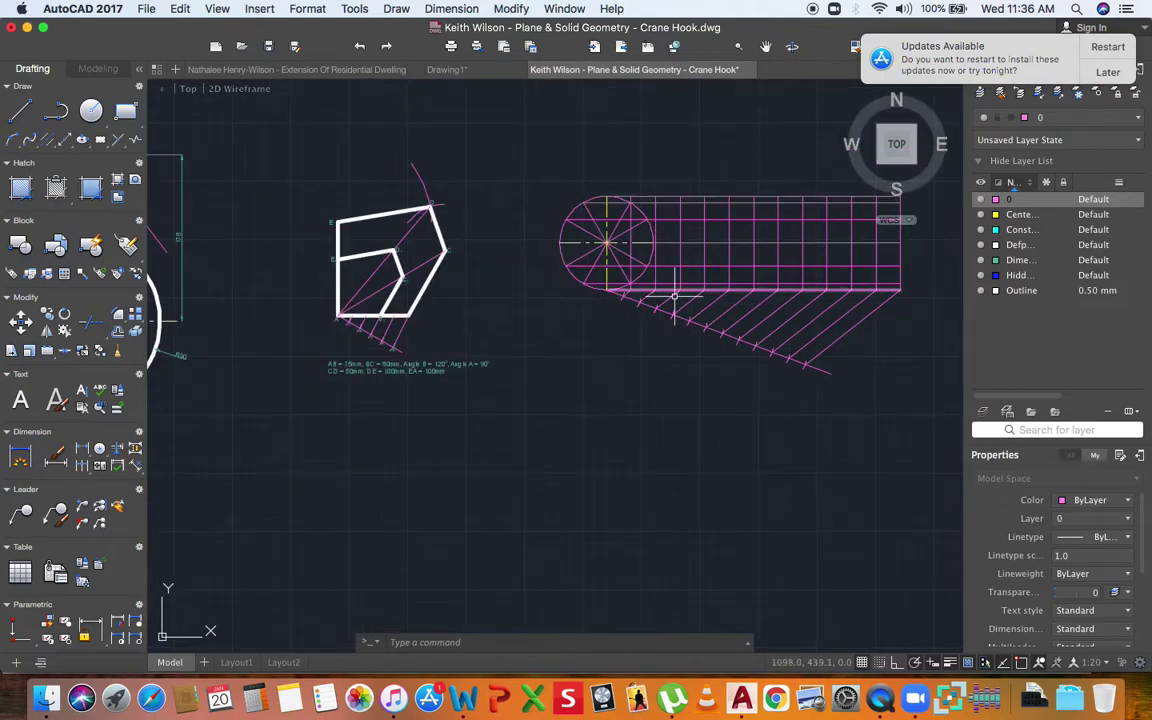
{"action": "left_click", "coordinate": [22, 400]}
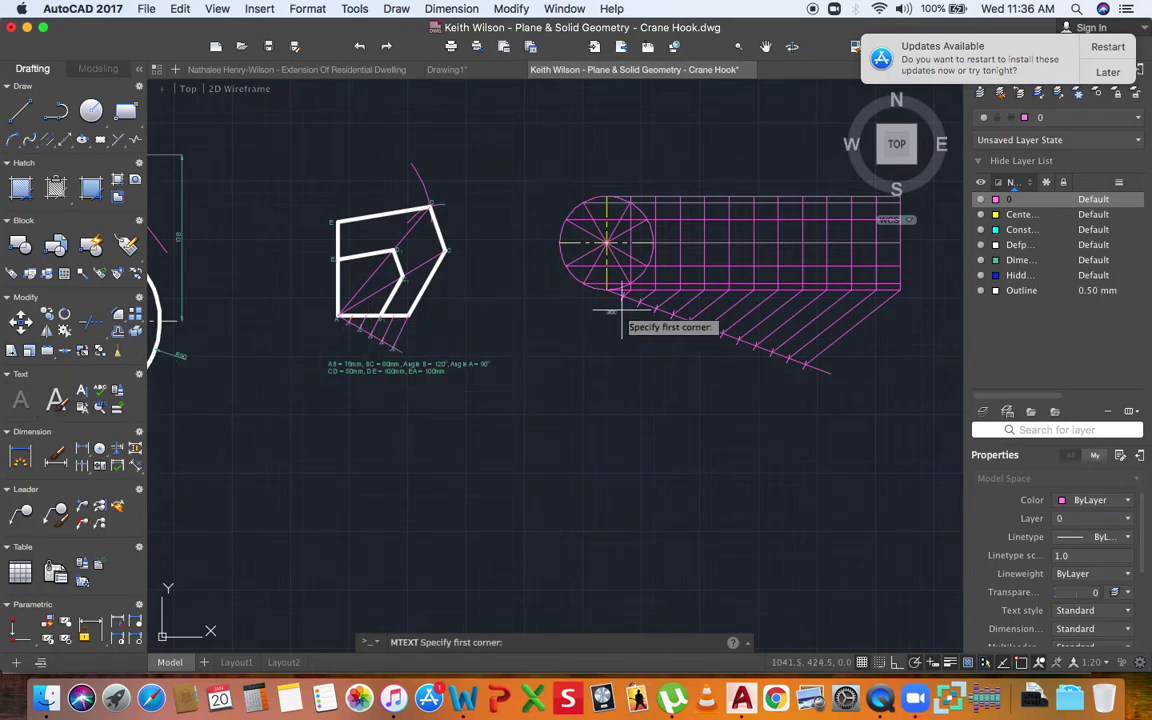
{"action": "key", "text": "Escape"}
{"action": "left_click", "coordinate": [1075, 120]}
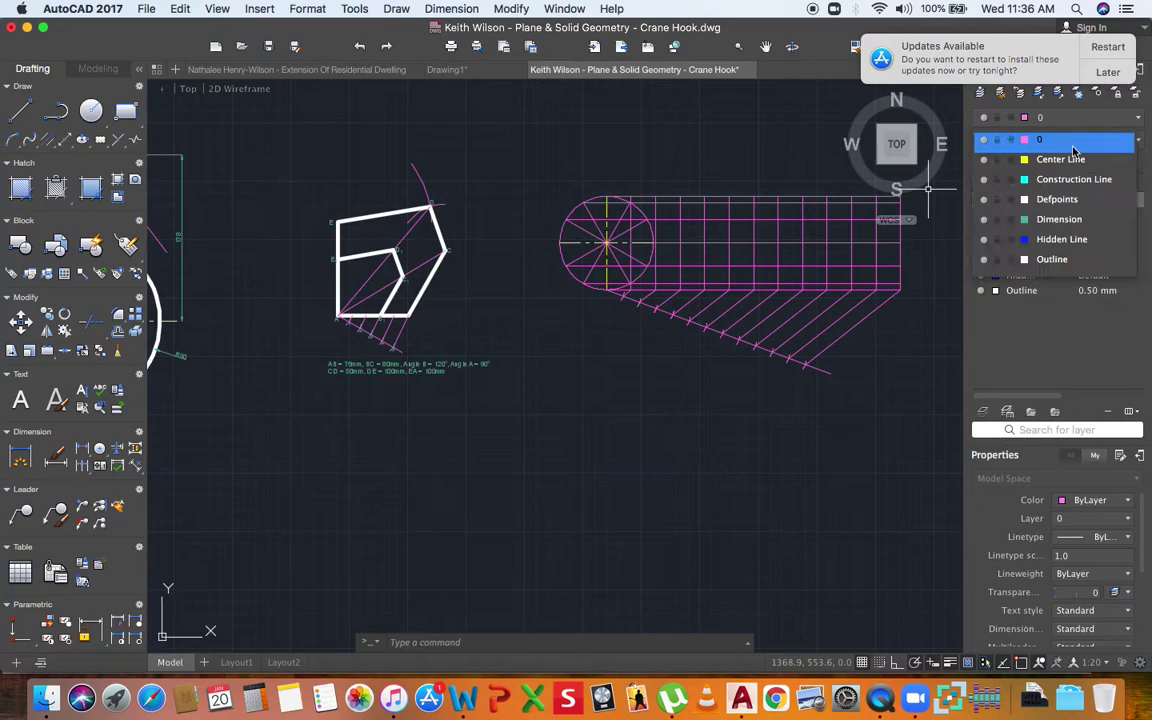
Make Dimension the current layer and make a first, cancelled attempt at placing text below the point.
{"action": "left_click", "coordinate": [1080, 223]}
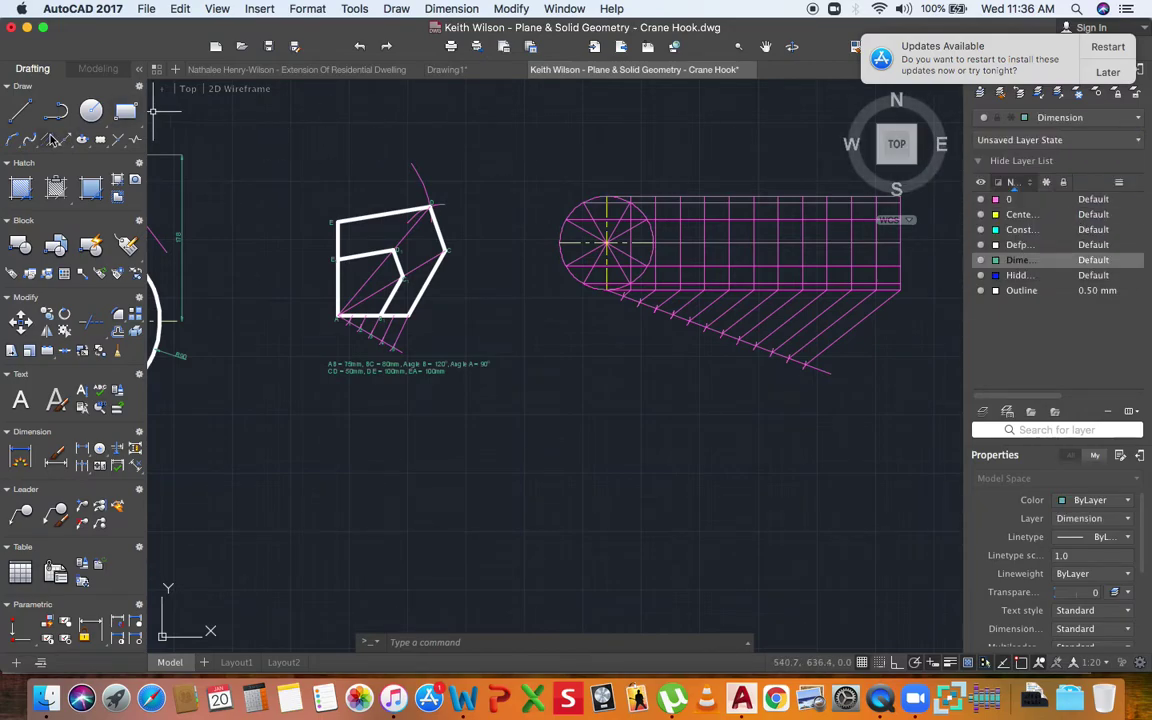
{"action": "left_click", "coordinate": [24, 402]}
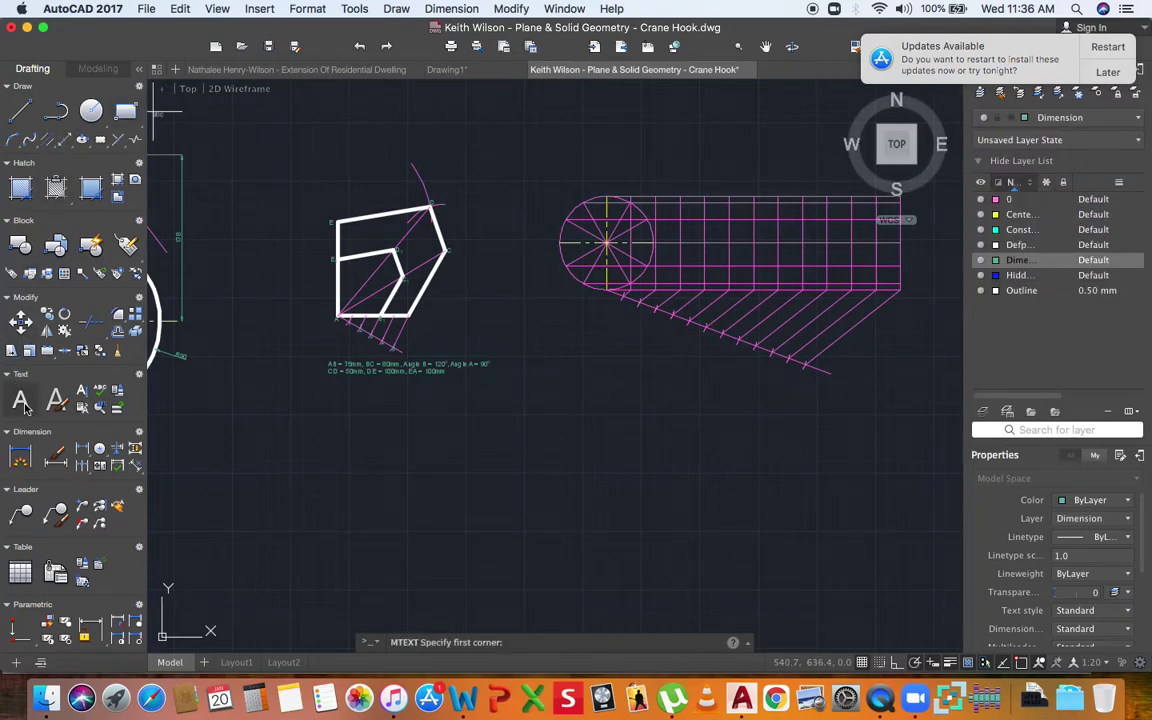
{"action": "scroll", "coordinate": [679, 292], "scroll_direction": "up", "scroll_amount": 2}
{"action": "scroll", "coordinate": [609, 334], "scroll_direction": "up", "scroll_amount": 2}
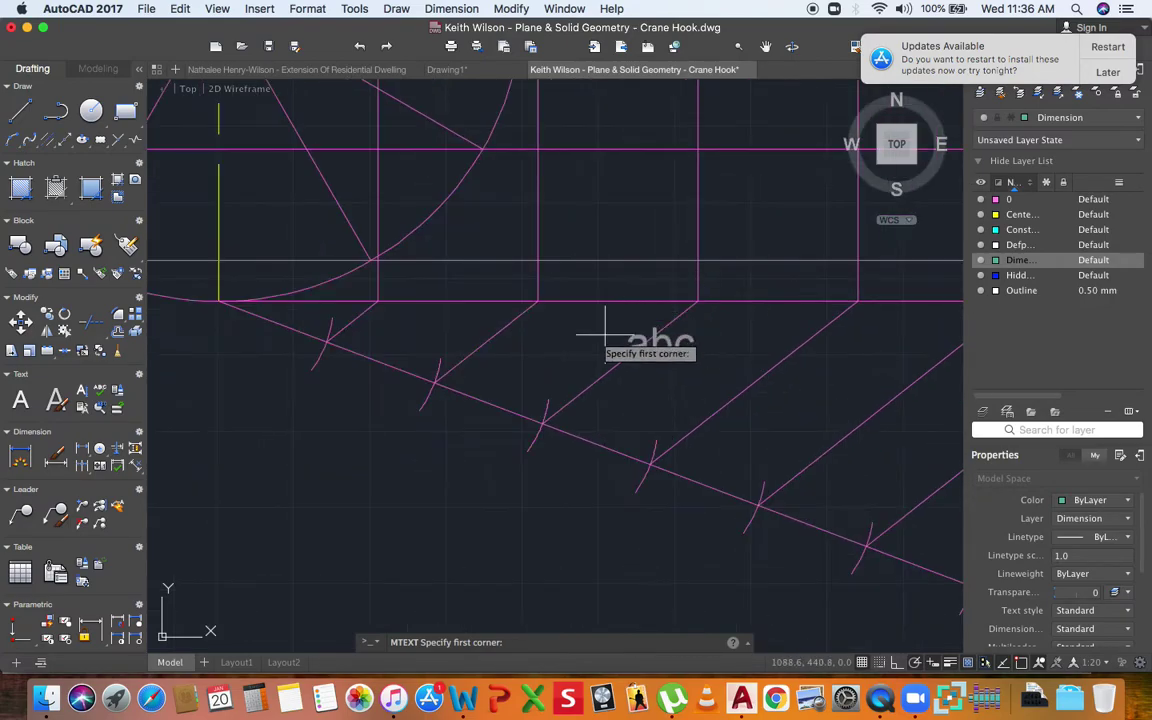
{"action": "scroll", "coordinate": [560, 393], "scroll_direction": "down", "scroll_amount": 3}
{"action": "scroll", "coordinate": [447, 368], "scroll_direction": "up", "scroll_amount": 5}
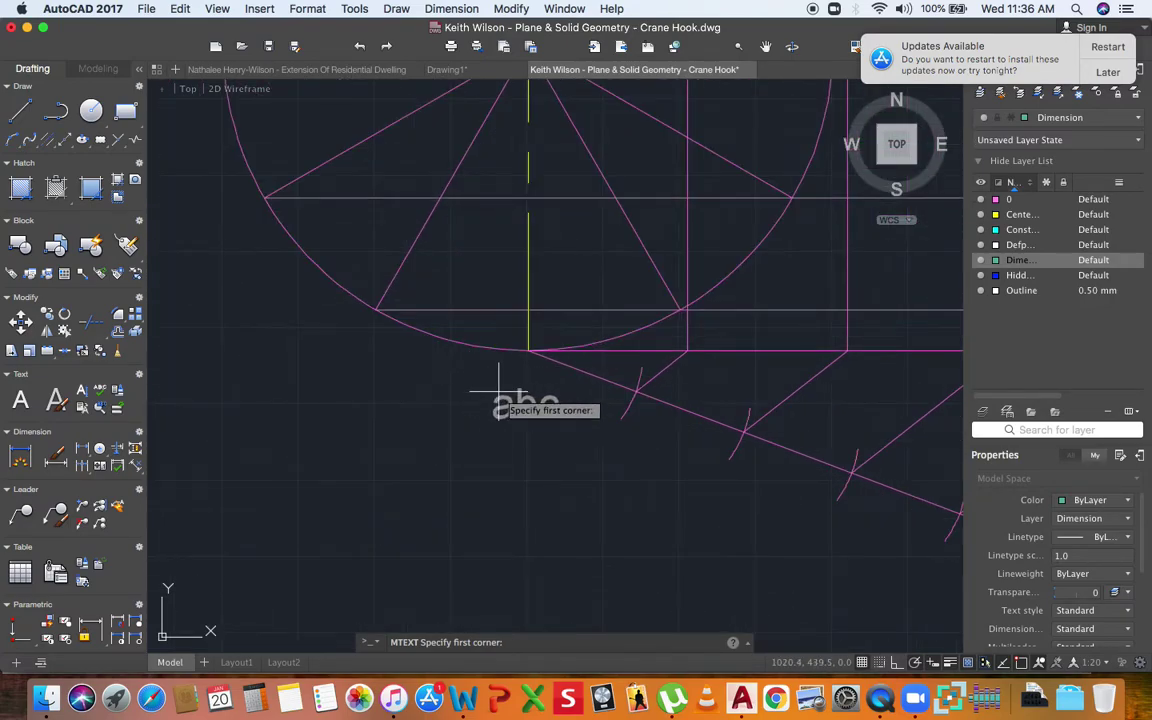
{"action": "scroll", "coordinate": [496, 390], "scroll_direction": "down", "scroll_amount": 5}
{"action": "scroll", "coordinate": [463, 410], "scroll_direction": "up", "scroll_amount": 4}
{"action": "scroll", "coordinate": [500, 386], "scroll_direction": "down", "scroll_amount": 5}
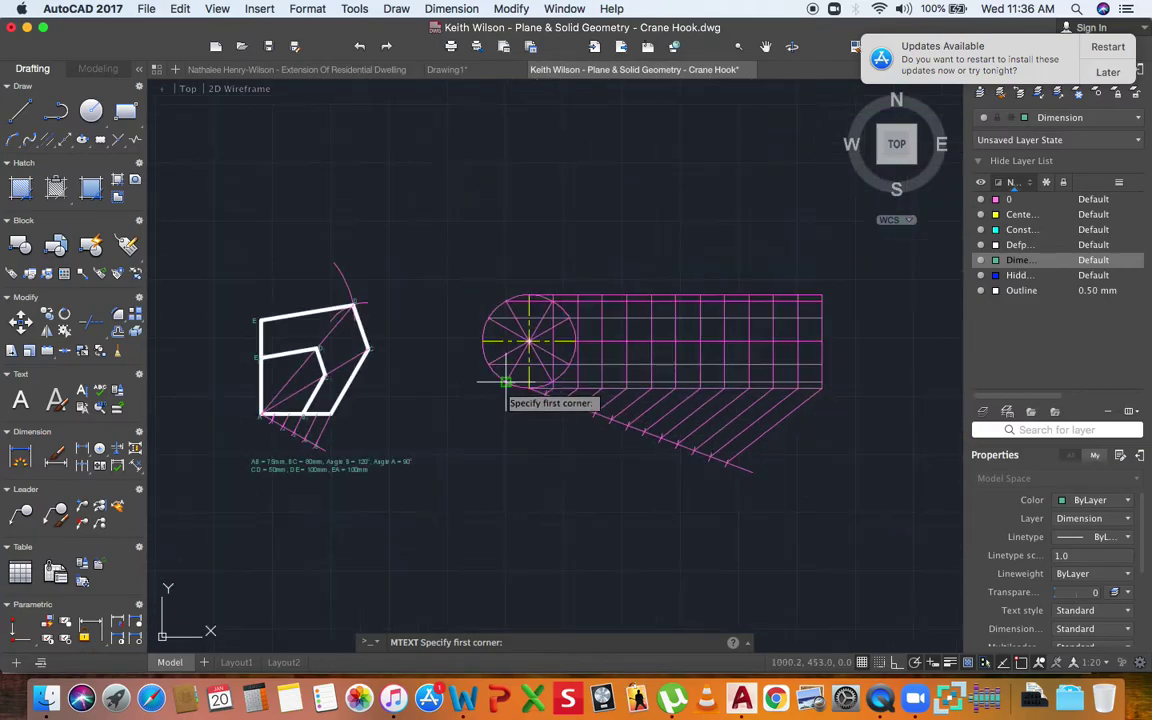
{"action": "scroll", "coordinate": [507, 395], "scroll_direction": "up", "scroll_amount": 5}
{"action": "scroll", "coordinate": [584, 336], "scroll_direction": "up", "scroll_amount": 3}
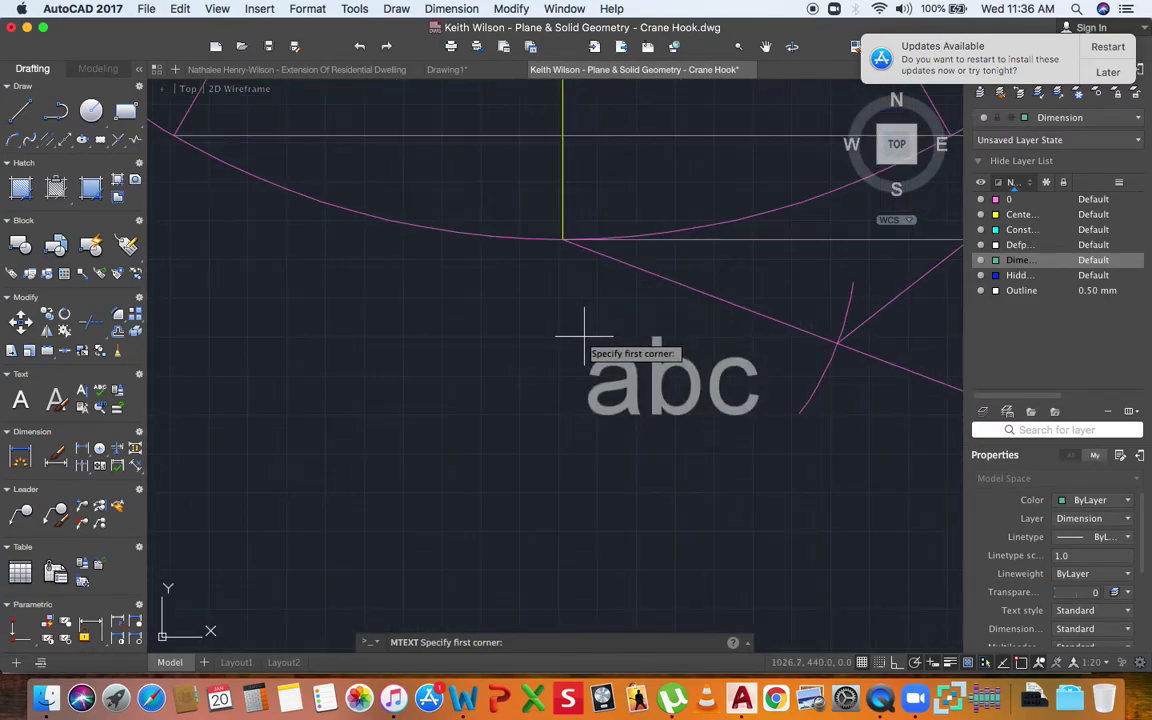
{"action": "left_click", "coordinate": [543, 265]}
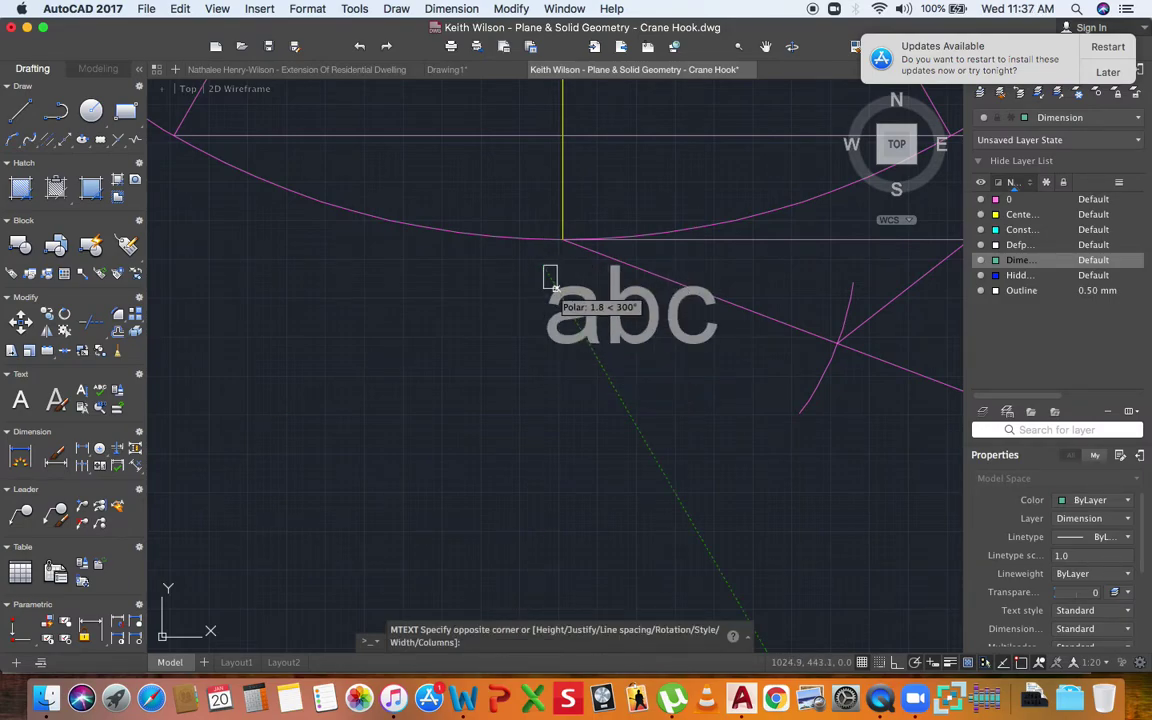
{"action": "key", "text": "Escape"}
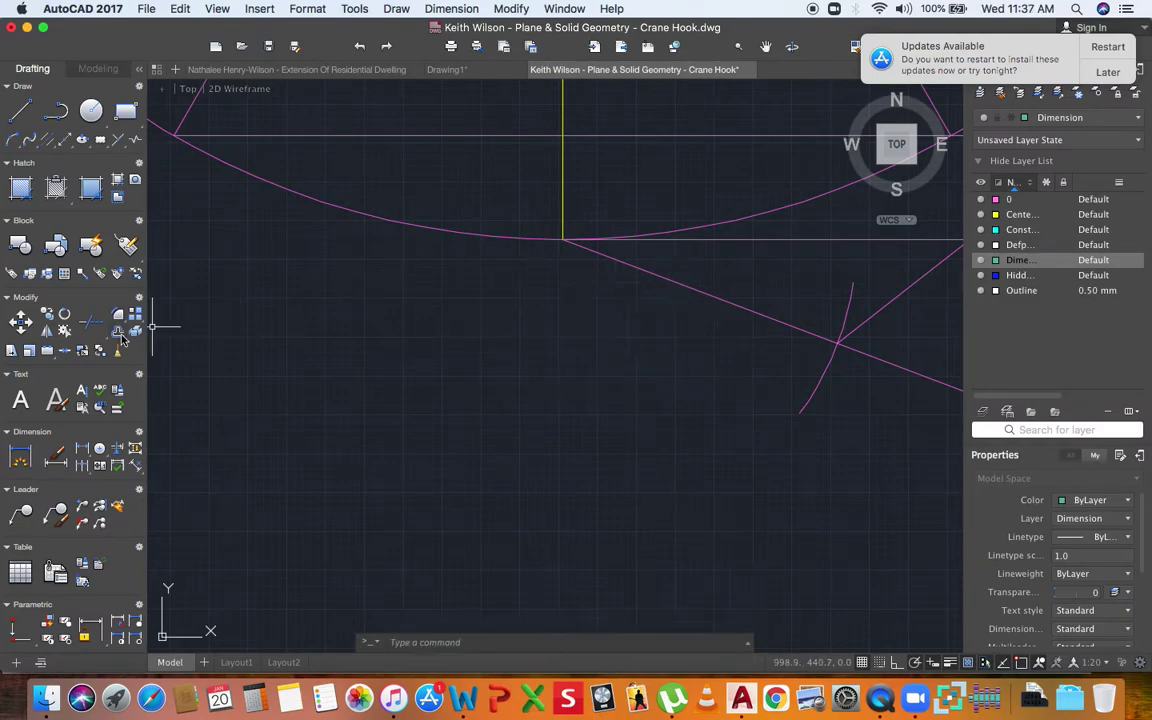
Place a multiline text '0' with height 4 below the circle's bottom division point.
{"action": "left_click", "coordinate": [52, 401]}
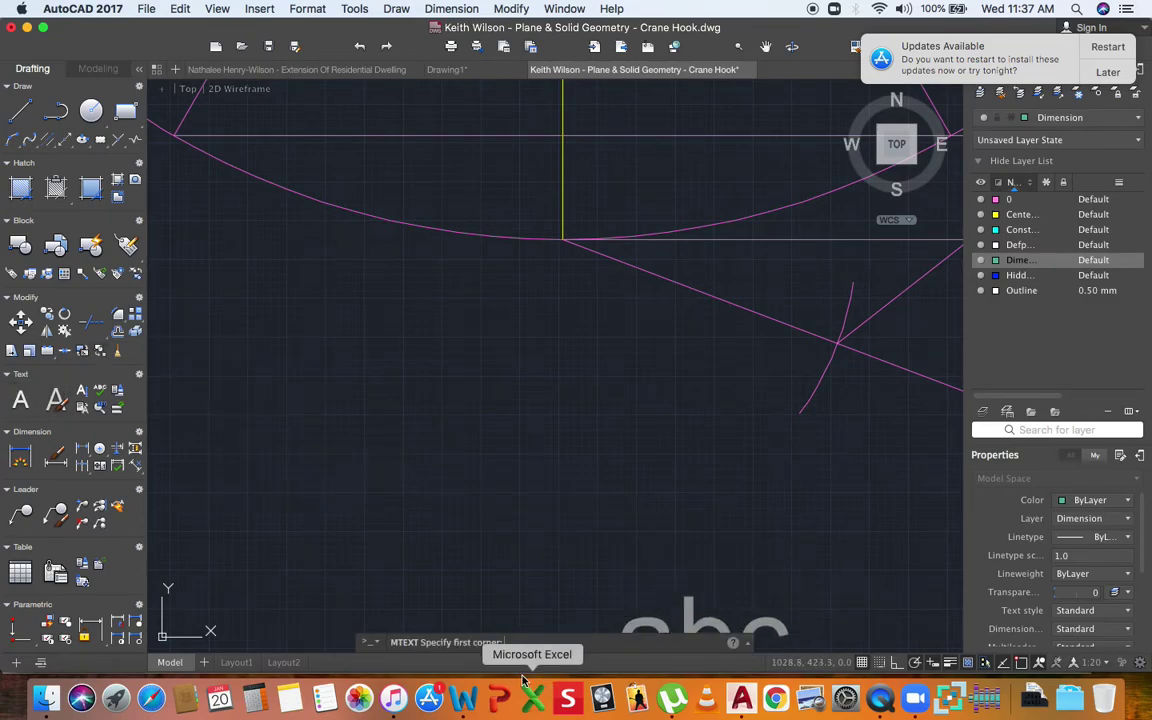
{"action": "left_click", "coordinate": [541, 264]}
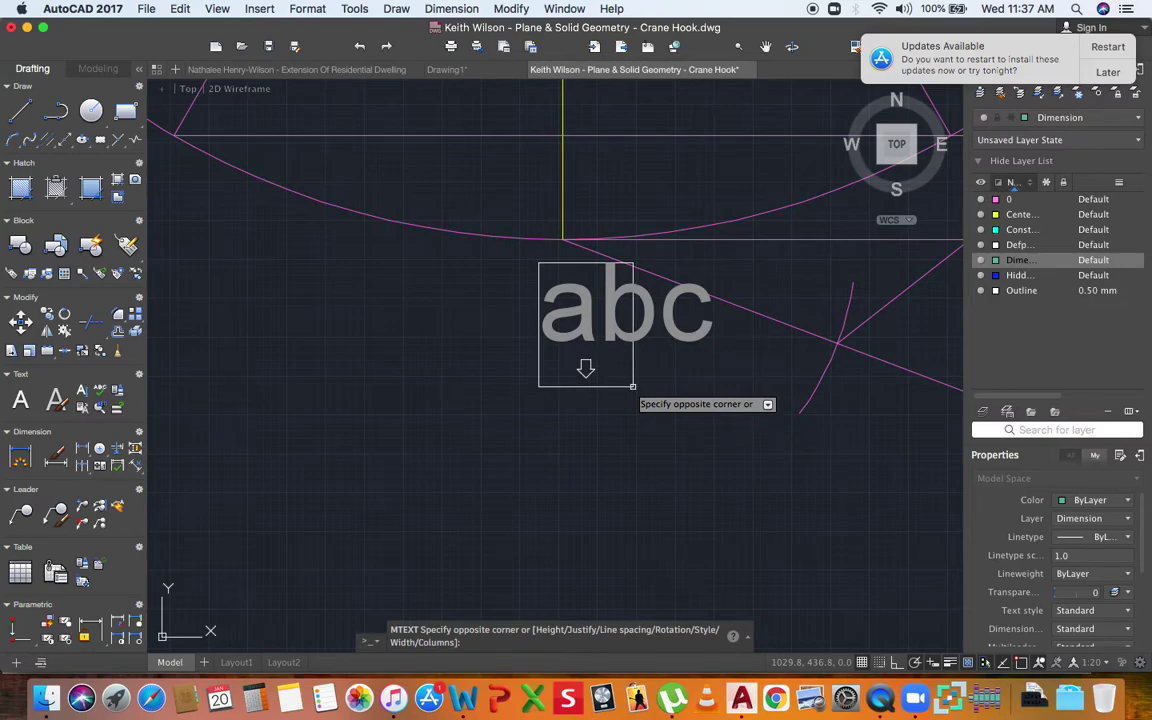
{"action": "key", "text": "h"}
{"action": "key", "text": "Return"}
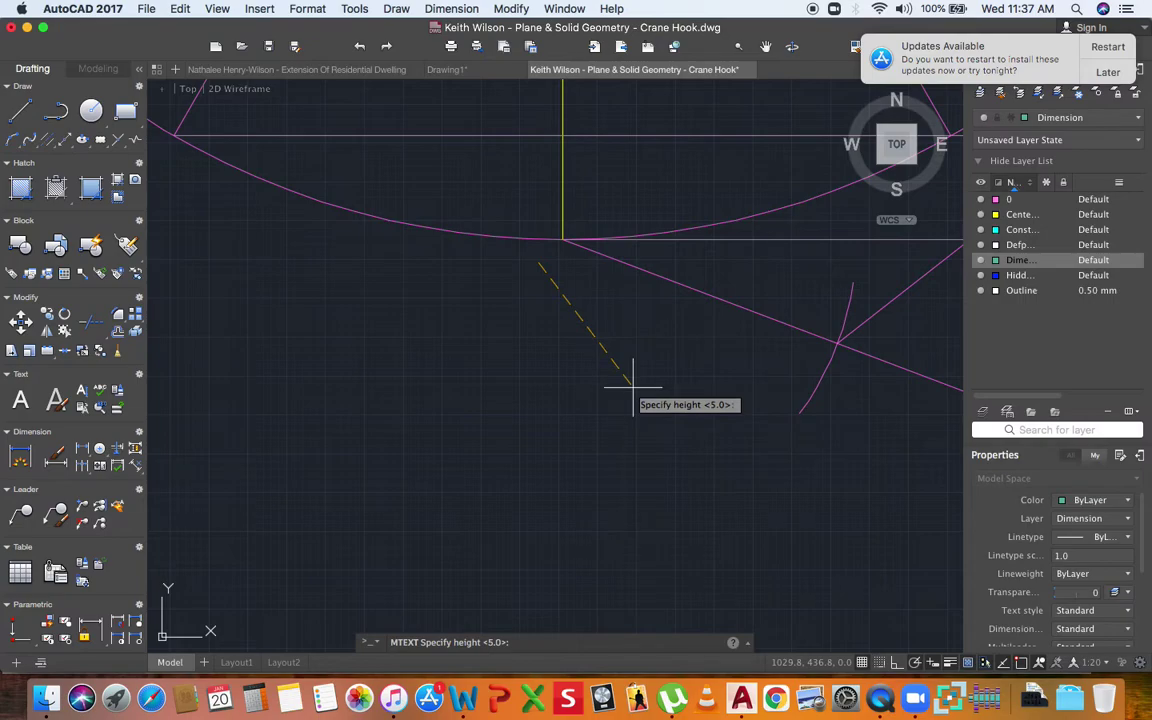
{"action": "key", "text": "Return"}
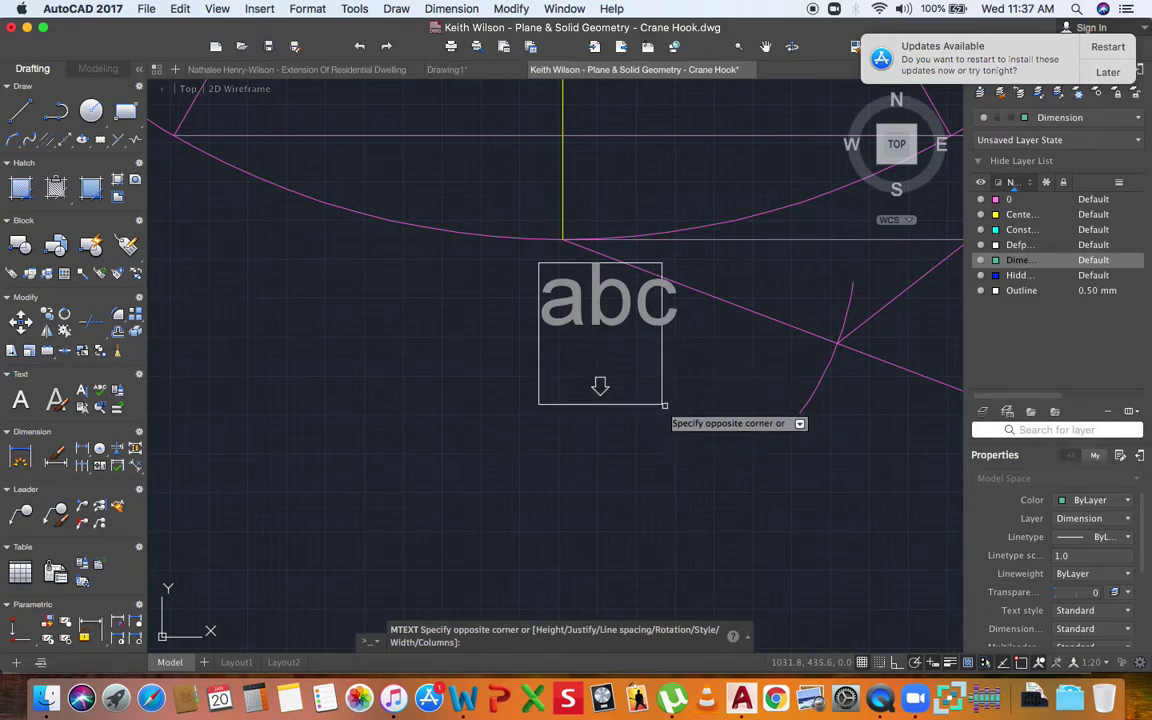
{"action": "left_click", "coordinate": [668, 397]}
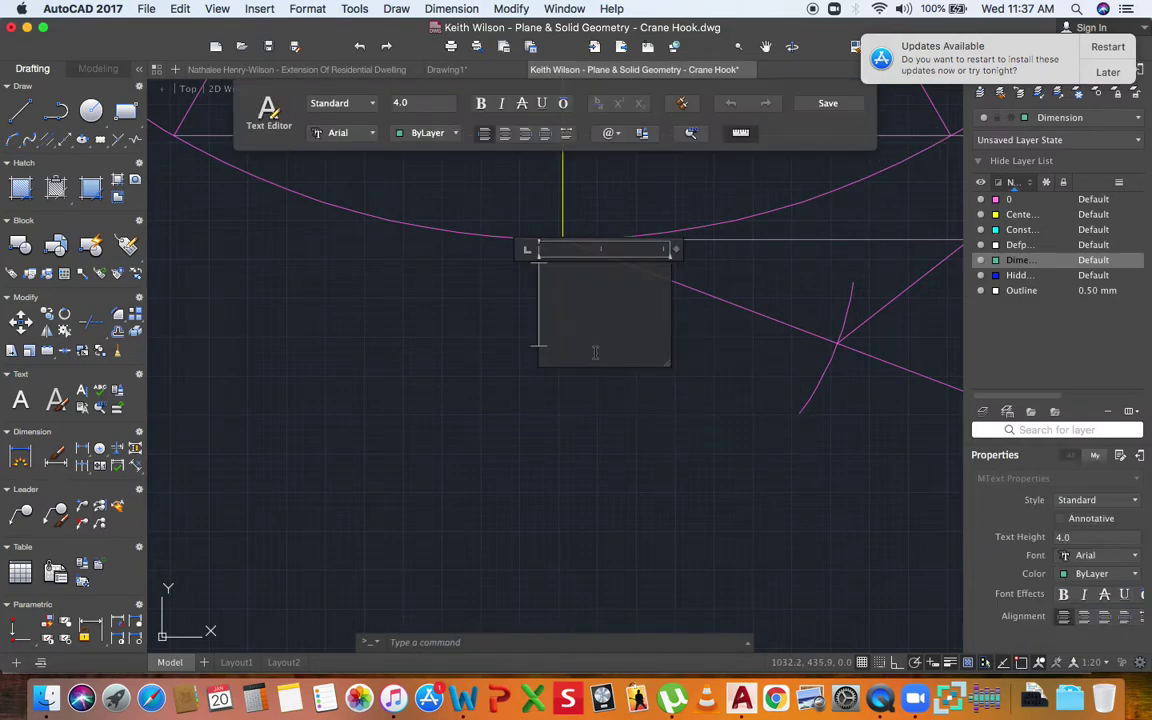
{"action": "type", "text": "0"}
{"action": "left_click", "coordinate": [668, 393]}
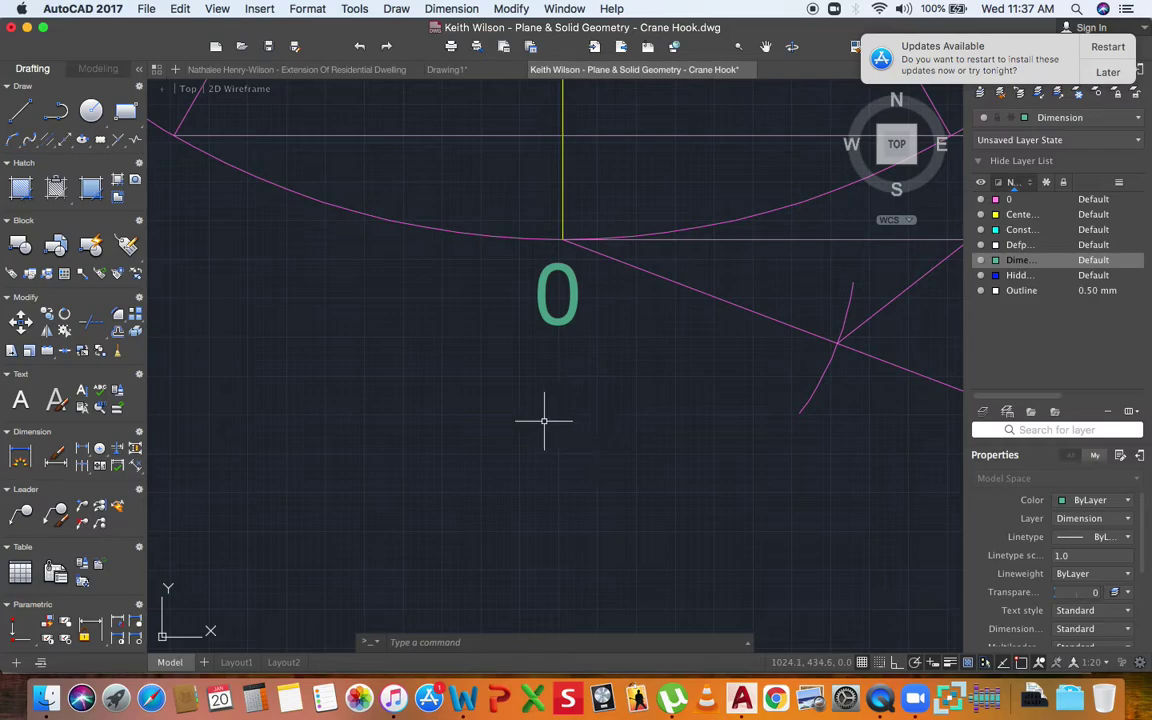
{"action": "scroll", "coordinate": [399, 411], "scroll_direction": "down", "scroll_amount": 8}
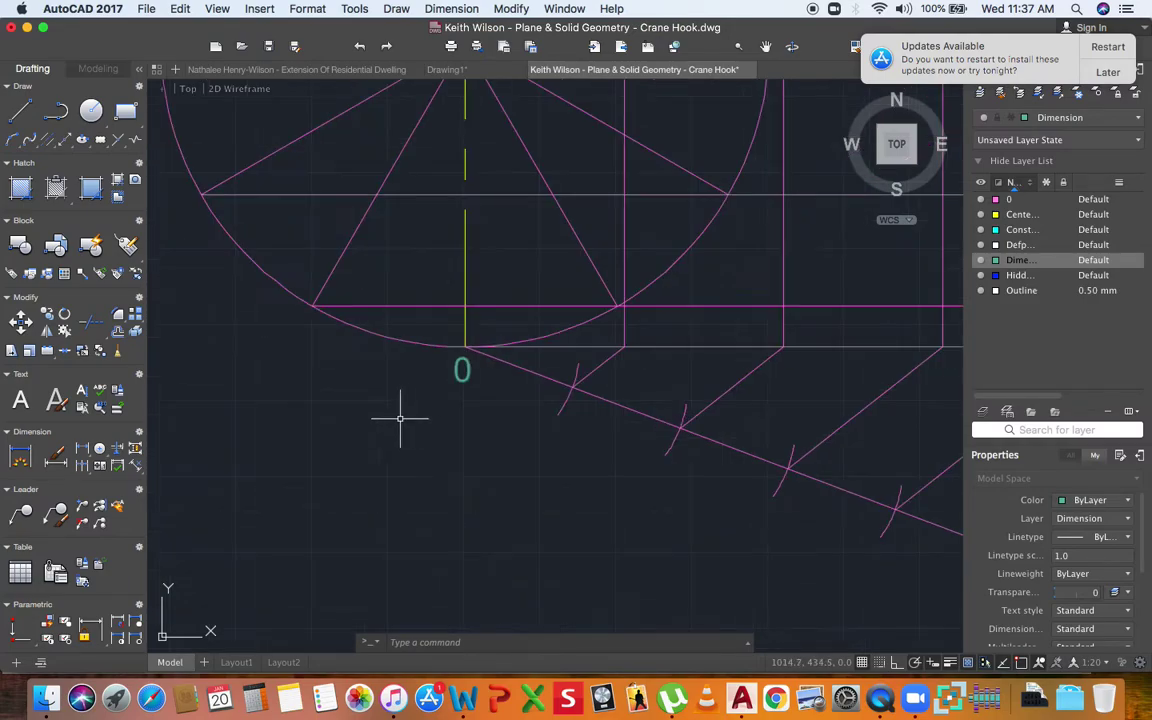
{"action": "scroll", "coordinate": [444, 398], "scroll_direction": "up", "scroll_amount": 5}
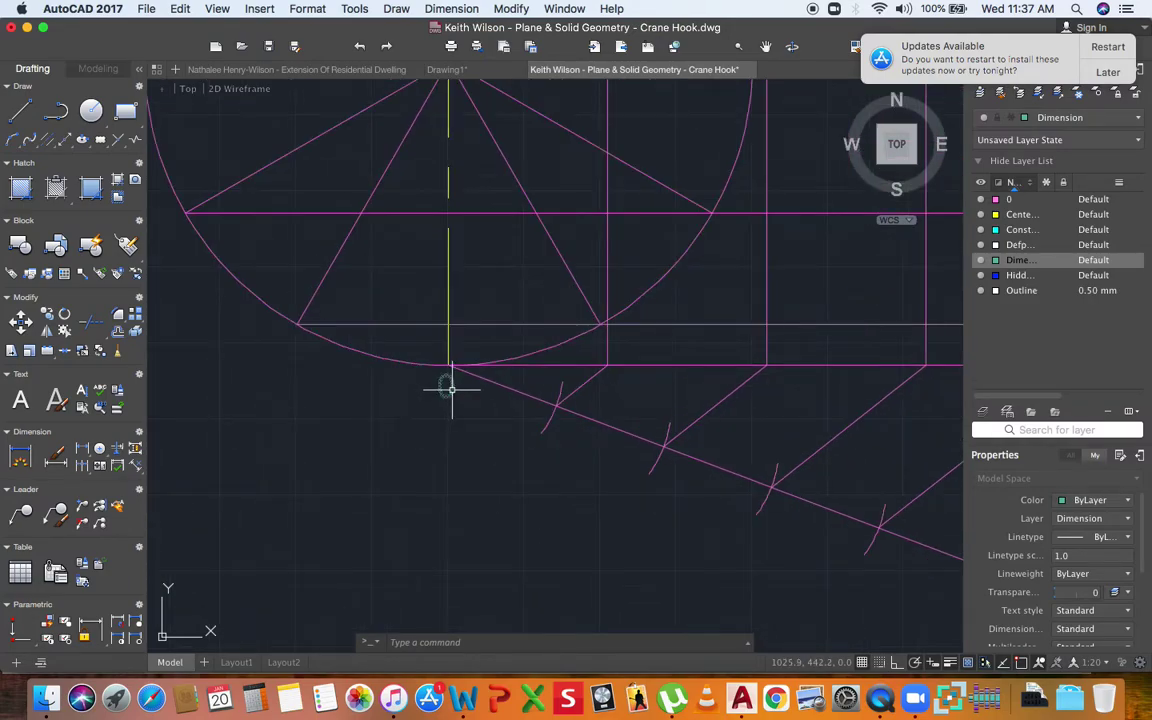
{"action": "scroll", "coordinate": [445, 400], "scroll_direction": "down", "scroll_amount": 3}
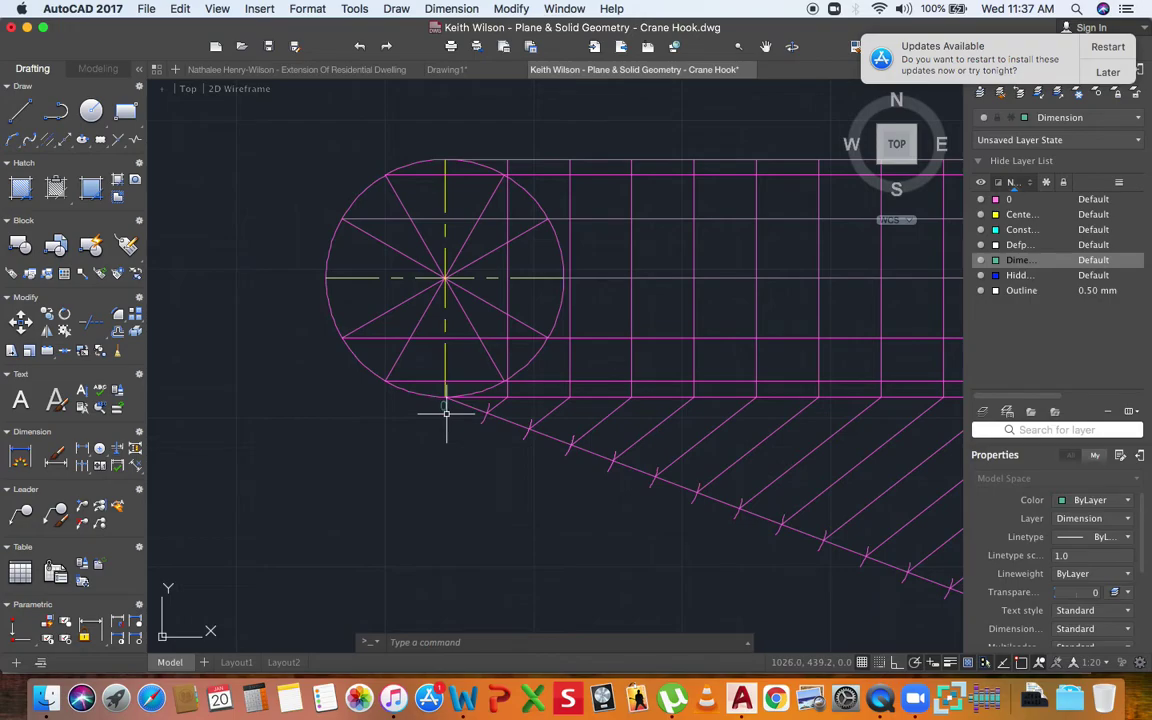
Copy the 0 label with CO to the first two division points around the circle.
{"action": "scroll", "coordinate": [446, 412], "scroll_direction": "up", "scroll_amount": 3}
{"action": "left_click", "coordinate": [446, 400]}
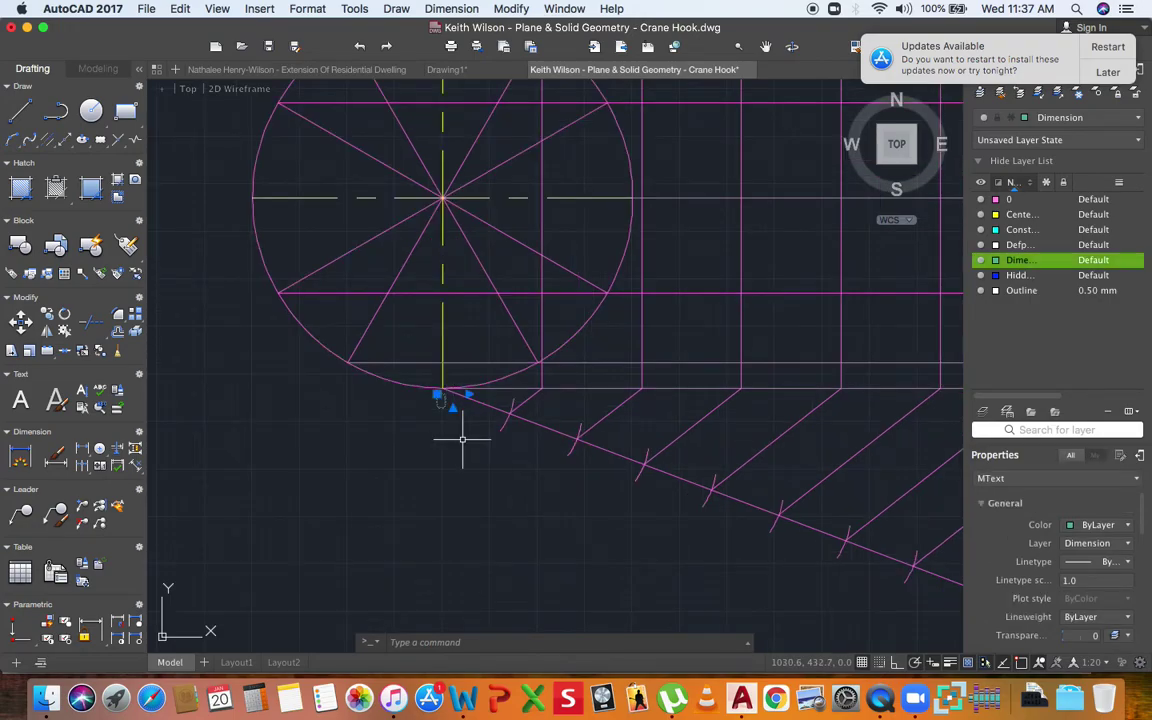
{"action": "type", "text": "co"}
{"action": "key", "text": "Return"}
{"action": "left_click", "coordinate": [440, 426]}
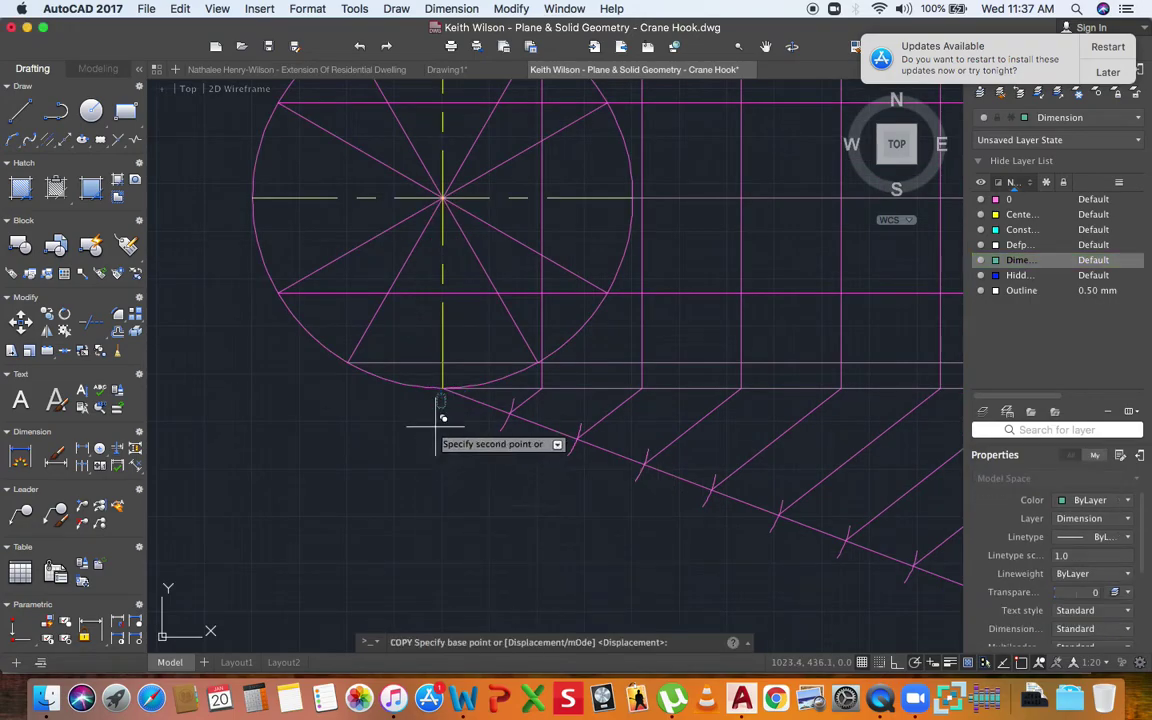
{"action": "scroll", "coordinate": [540, 375], "scroll_direction": "up", "scroll_amount": 3}
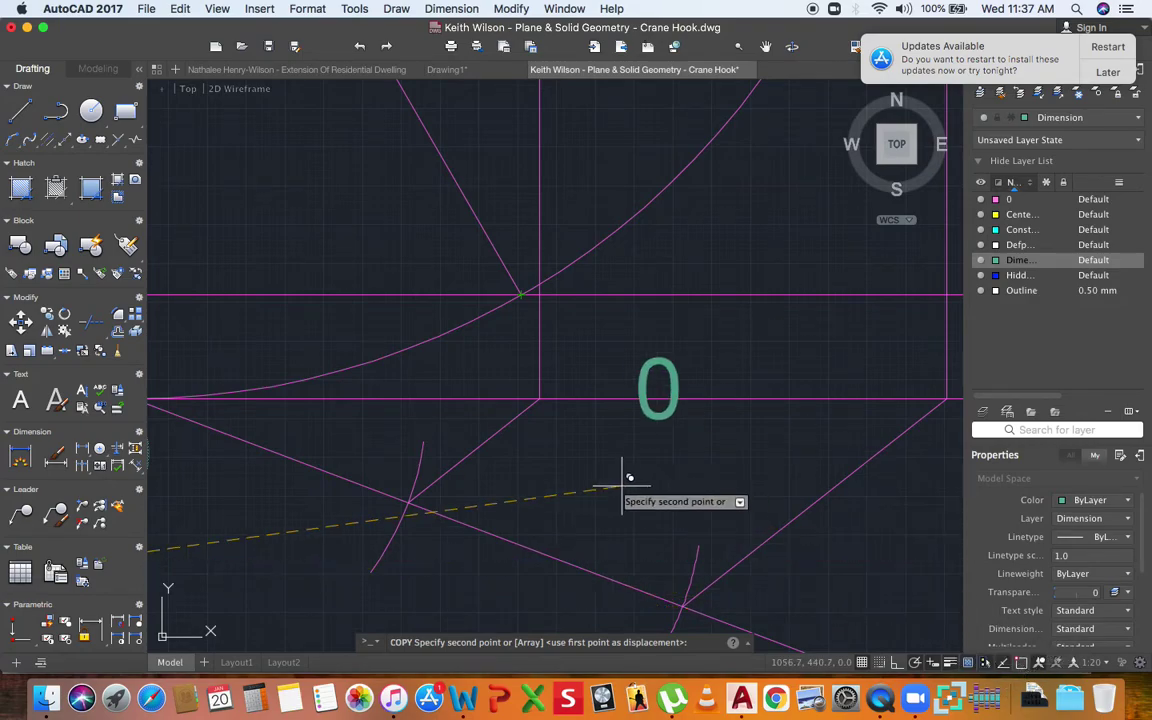
{"action": "left_click", "coordinate": [496, 437]}
{"action": "scroll", "coordinate": [463, 488], "scroll_direction": "down", "scroll_amount": 3}
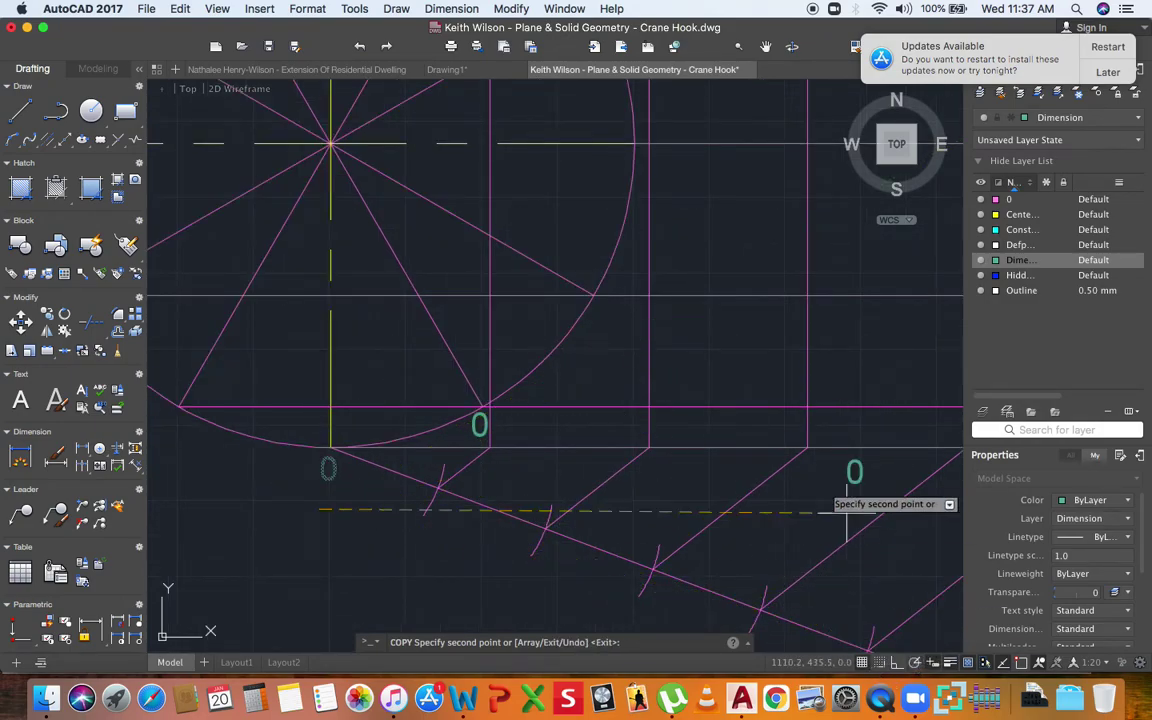
{"action": "scroll", "coordinate": [603, 350], "scroll_direction": "up", "scroll_amount": 2}
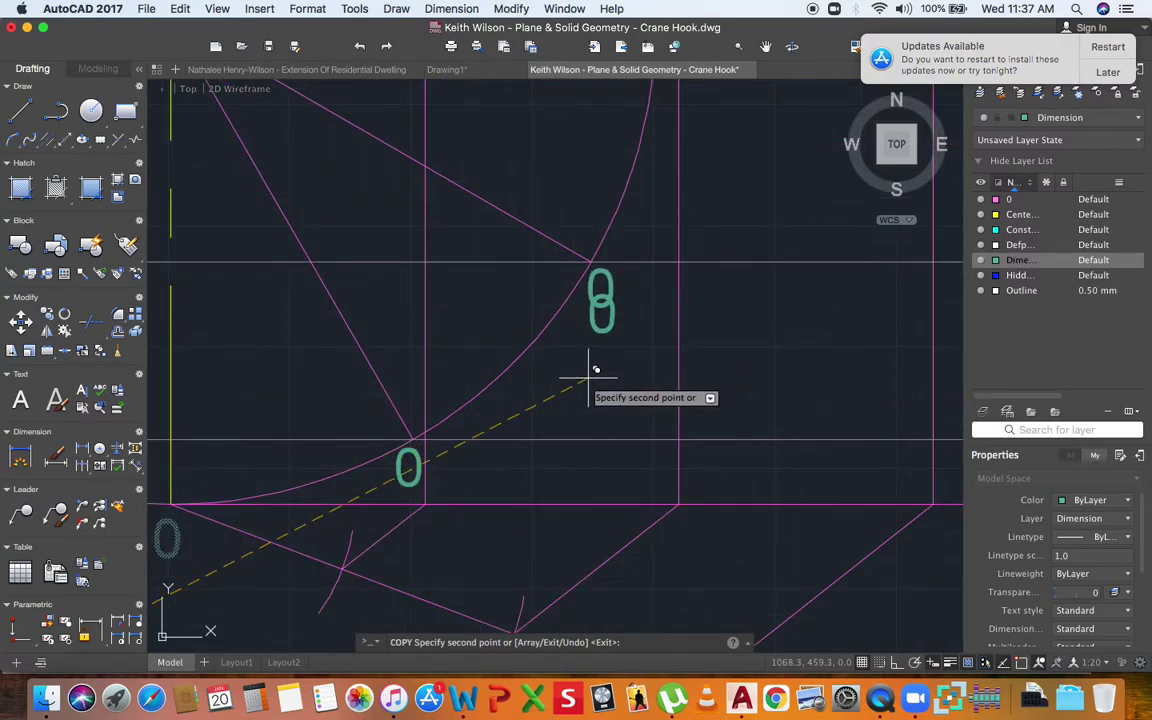
{"action": "scroll", "coordinate": [638, 296], "scroll_direction": "down", "scroll_amount": 3}
{"action": "scroll", "coordinate": [578, 342], "scroll_direction": "up", "scroll_amount": 5}
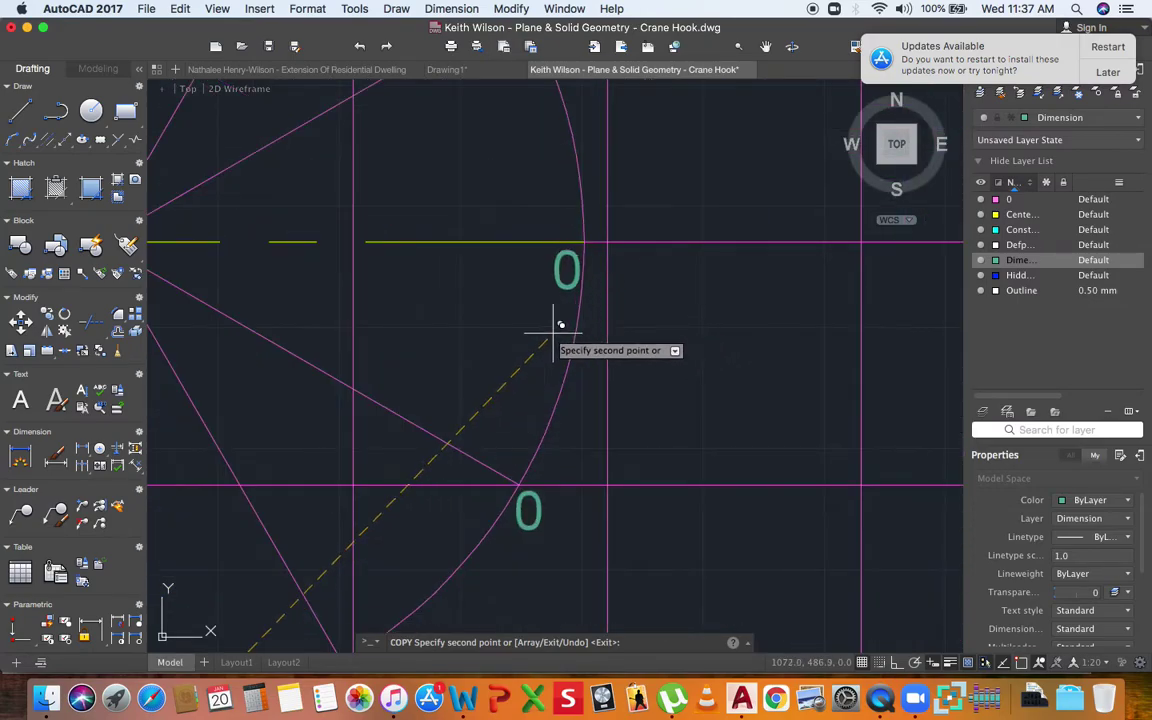
{"action": "left_click", "coordinate": [553, 330]}
Place the remaining 0 label copies at the upper and left division points and end the copy.
{"action": "scroll", "coordinate": [510, 388], "scroll_direction": "down", "scroll_amount": 2}
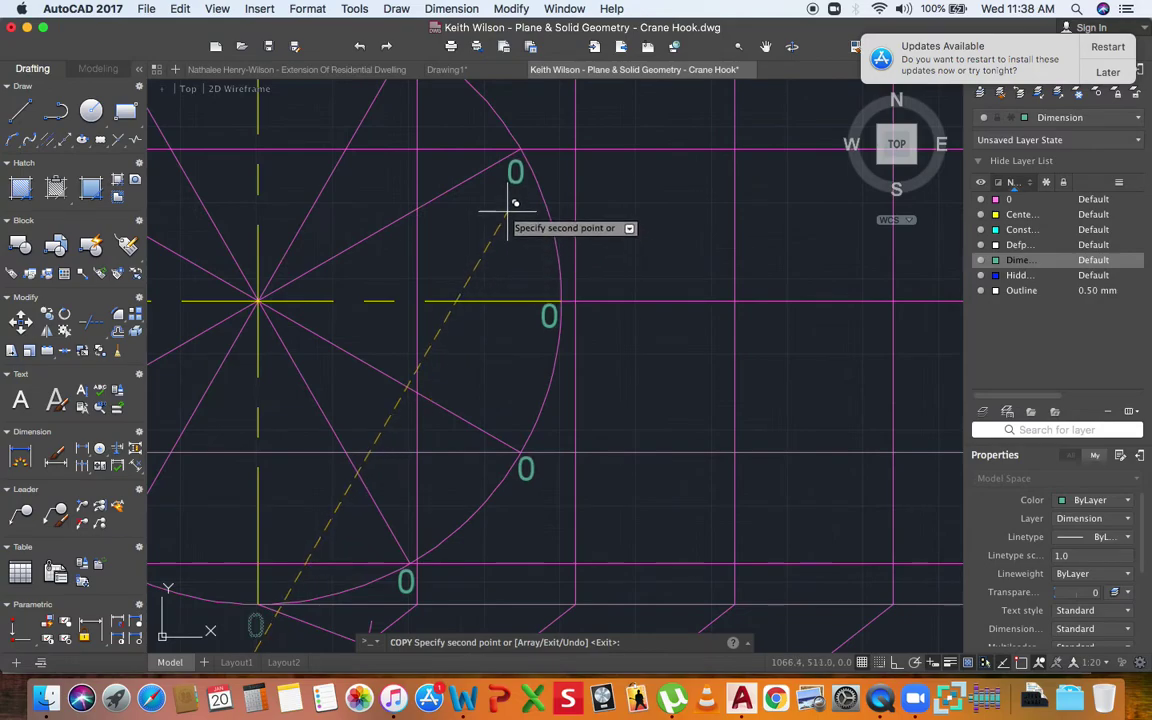
{"action": "middle_click_drag", "start_coordinate": [497, 246], "coordinate": [639, 481]}
{"action": "scroll", "coordinate": [540, 328], "scroll_direction": "up", "scroll_amount": 2}
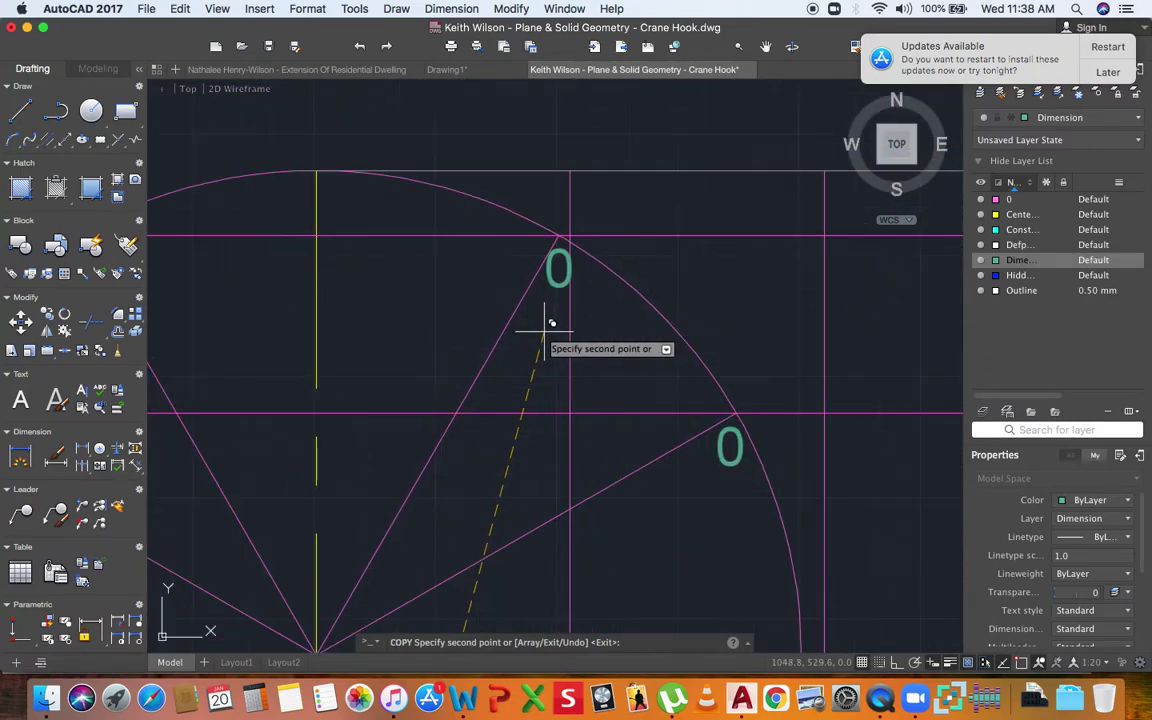
{"action": "left_click", "coordinate": [335, 245]}
{"action": "scroll", "coordinate": [453, 281], "scroll_direction": "down", "scroll_amount": 2}
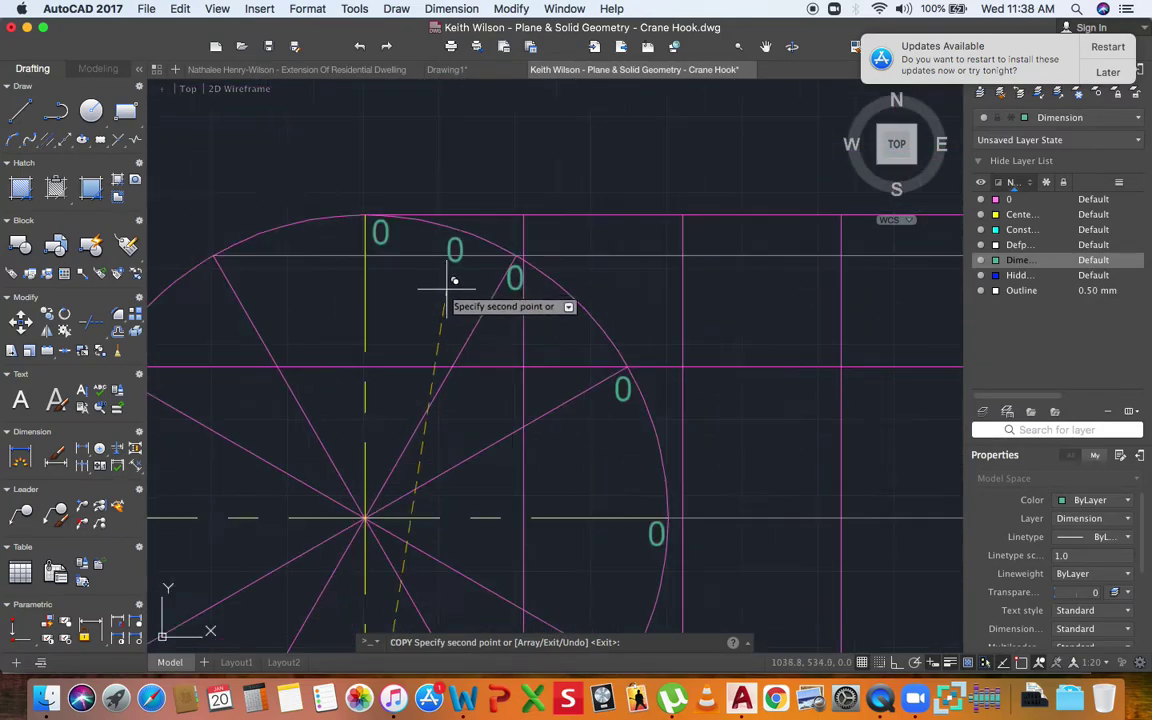
{"action": "left_click", "coordinate": [207, 313]}
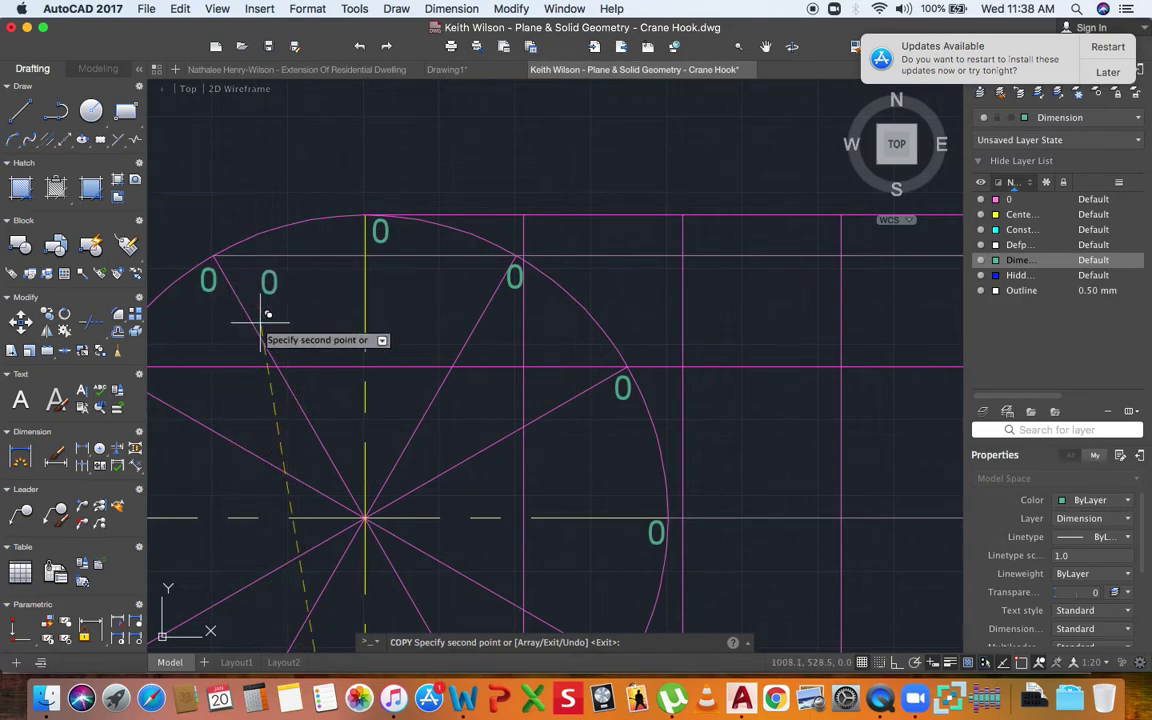
{"action": "middle_click_drag", "start_coordinate": [268, 315], "coordinate": [571, 257]}
{"action": "scroll", "coordinate": [571, 257], "scroll_direction": "down", "scroll_amount": 2}
{"action": "scroll", "coordinate": [460, 312], "scroll_direction": "up", "scroll_amount": 2}
{"action": "left_click", "coordinate": [463, 306]}
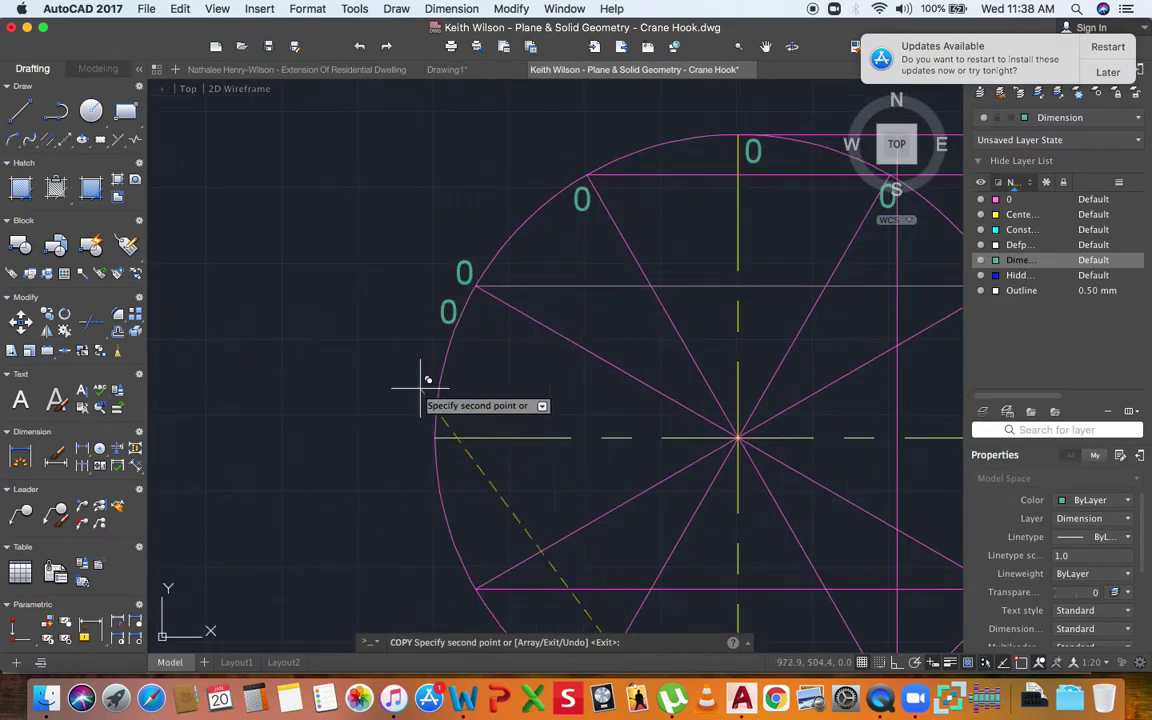
{"action": "left_click", "coordinate": [422, 462]}
{"action": "scroll", "coordinate": [411, 378], "scroll_direction": "down", "scroll_amount": 4}
{"action": "scroll", "coordinate": [412, 470], "scroll_direction": "up", "scroll_amount": 2}
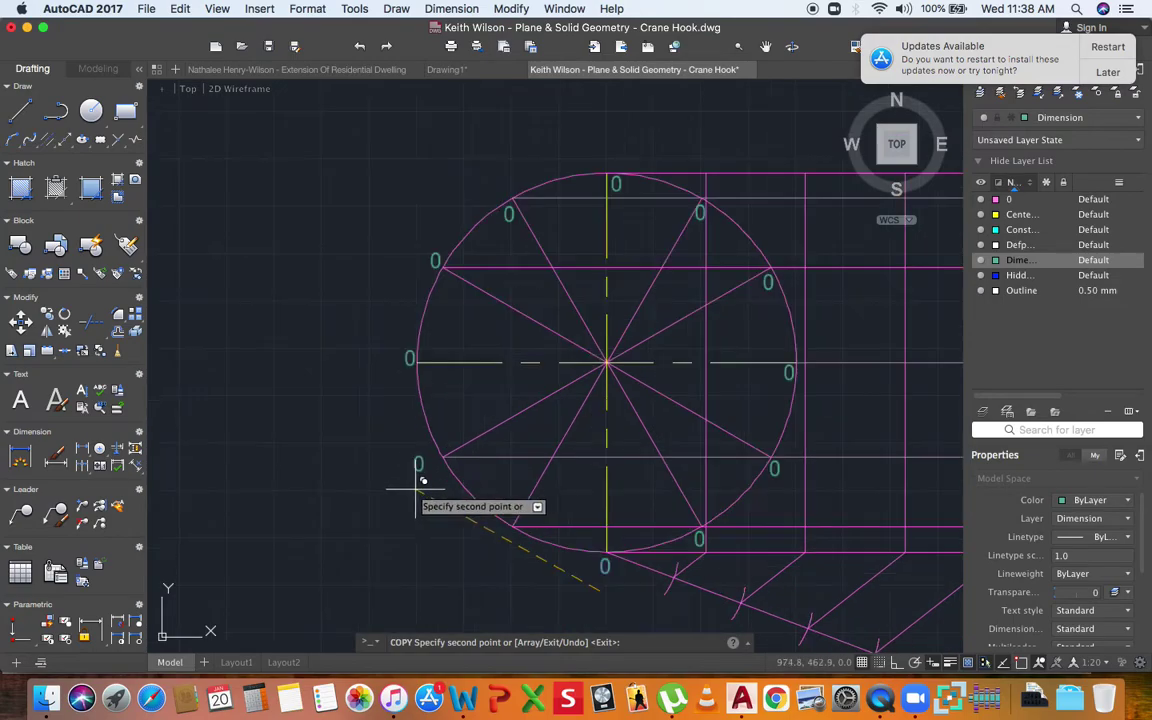
{"action": "left_click", "coordinate": [433, 476]}
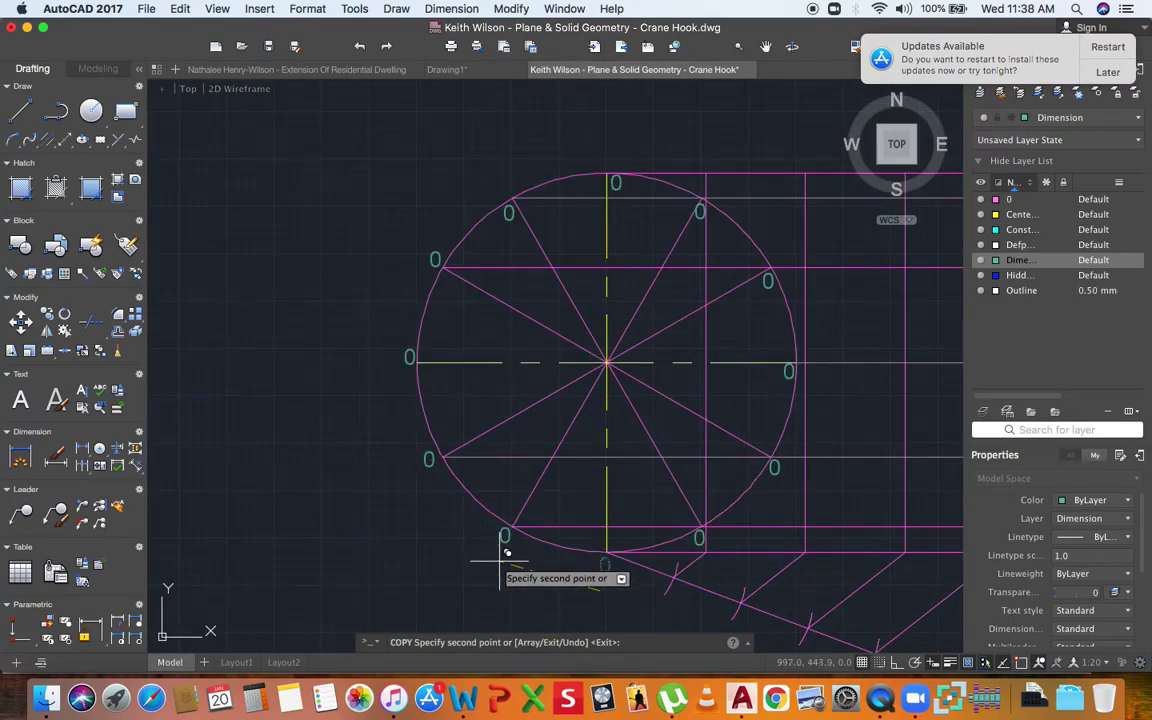
{"action": "left_click", "coordinate": [502, 556]}
{"action": "scroll", "coordinate": [340, 400], "scroll_direction": "down", "scroll_amount": 3}
{"action": "key", "text": "Return"}
Renumber the lower-right division labels from 0 to 1, 2 and 3.
{"action": "scroll", "coordinate": [510, 510], "scroll_direction": "down", "scroll_amount": 1}
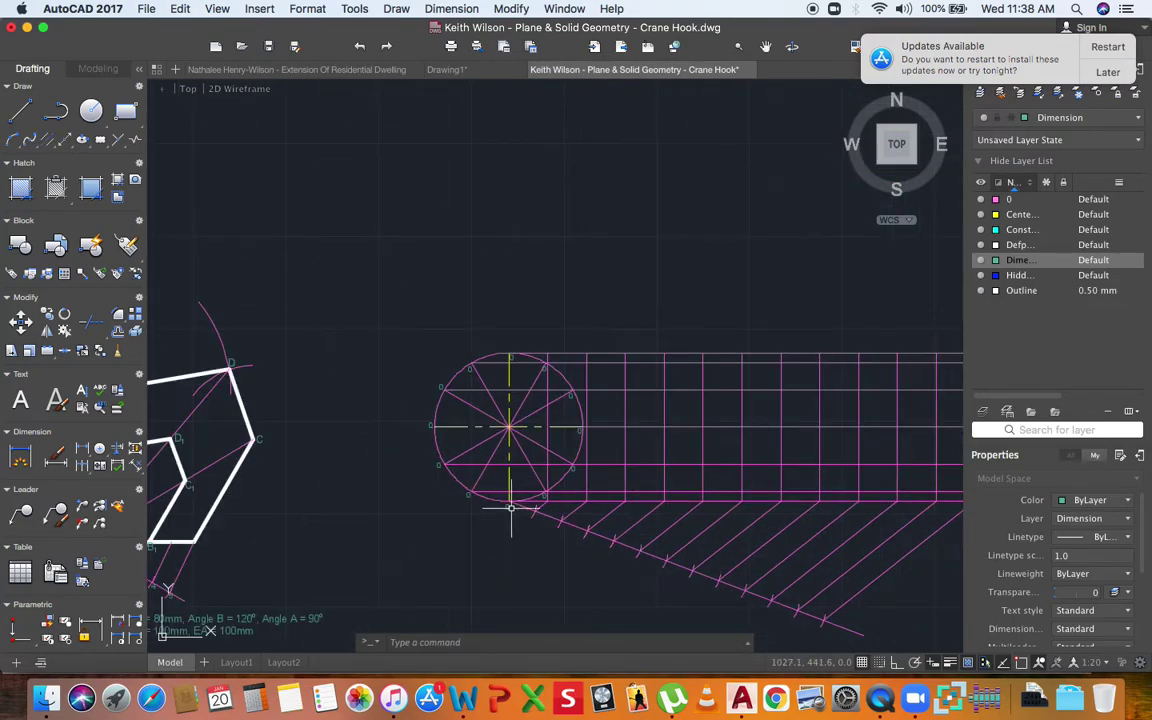
{"action": "scroll", "coordinate": [510, 508], "scroll_direction": "up", "scroll_amount": 4}
{"action": "double_click", "coordinate": [502, 477]}
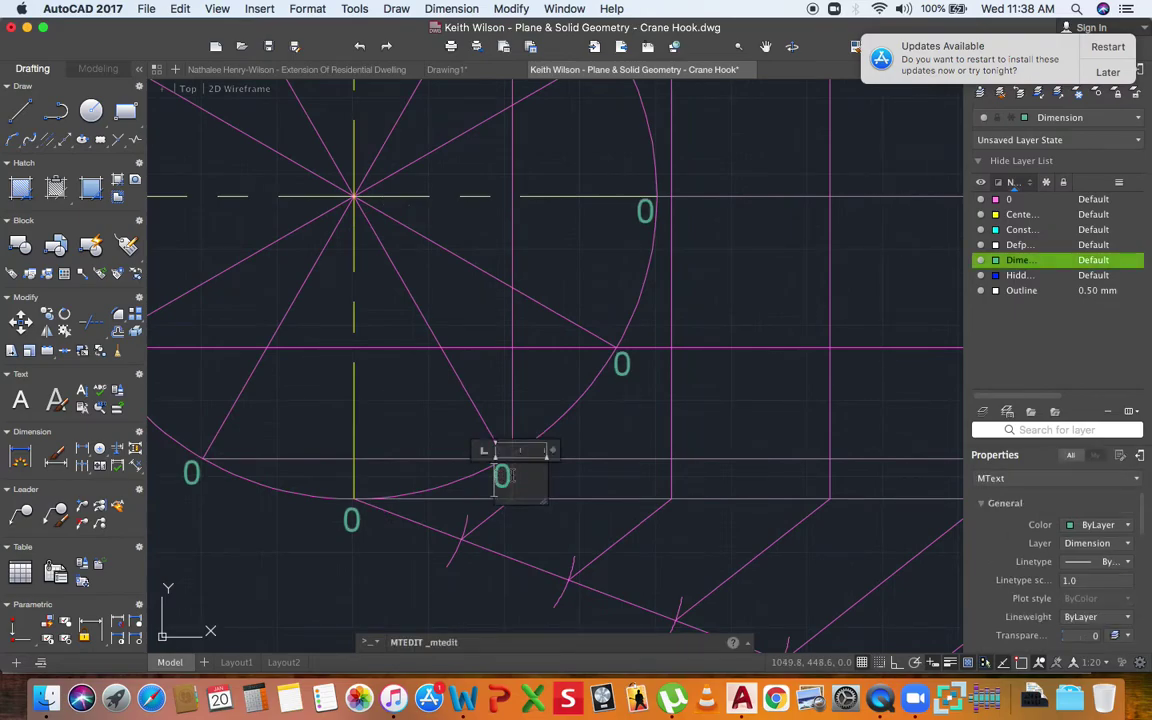
{"action": "left_click", "coordinate": [540, 405]}
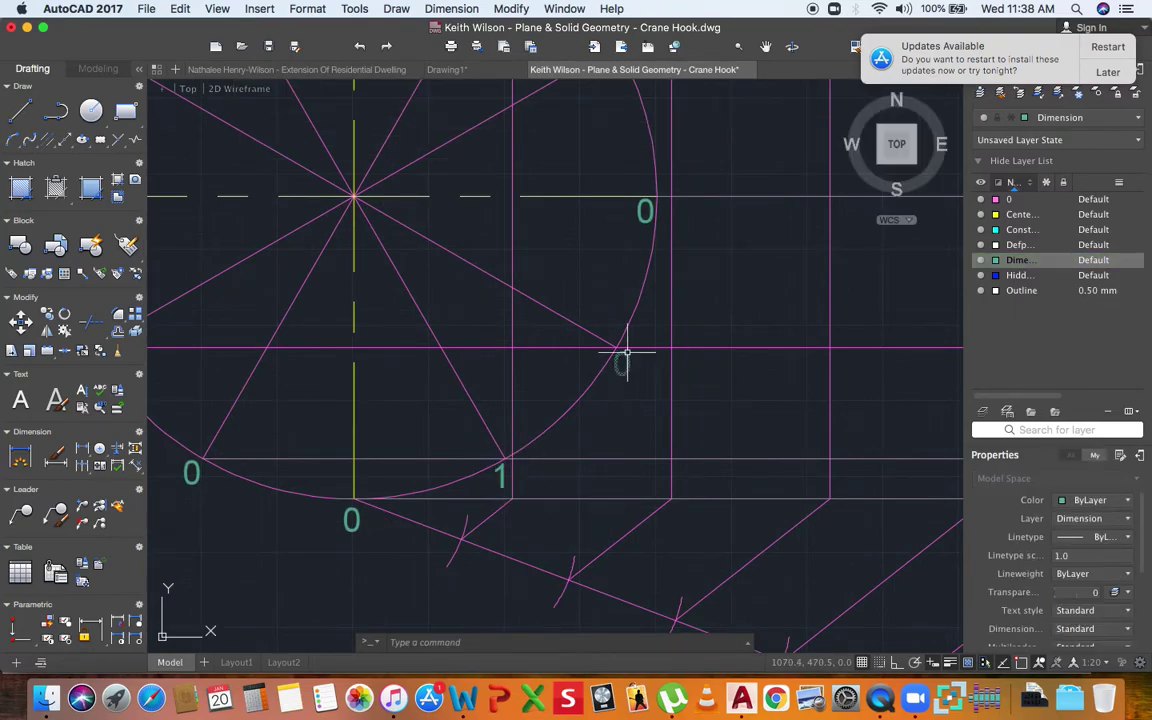
{"action": "double_click", "coordinate": [624, 362]}
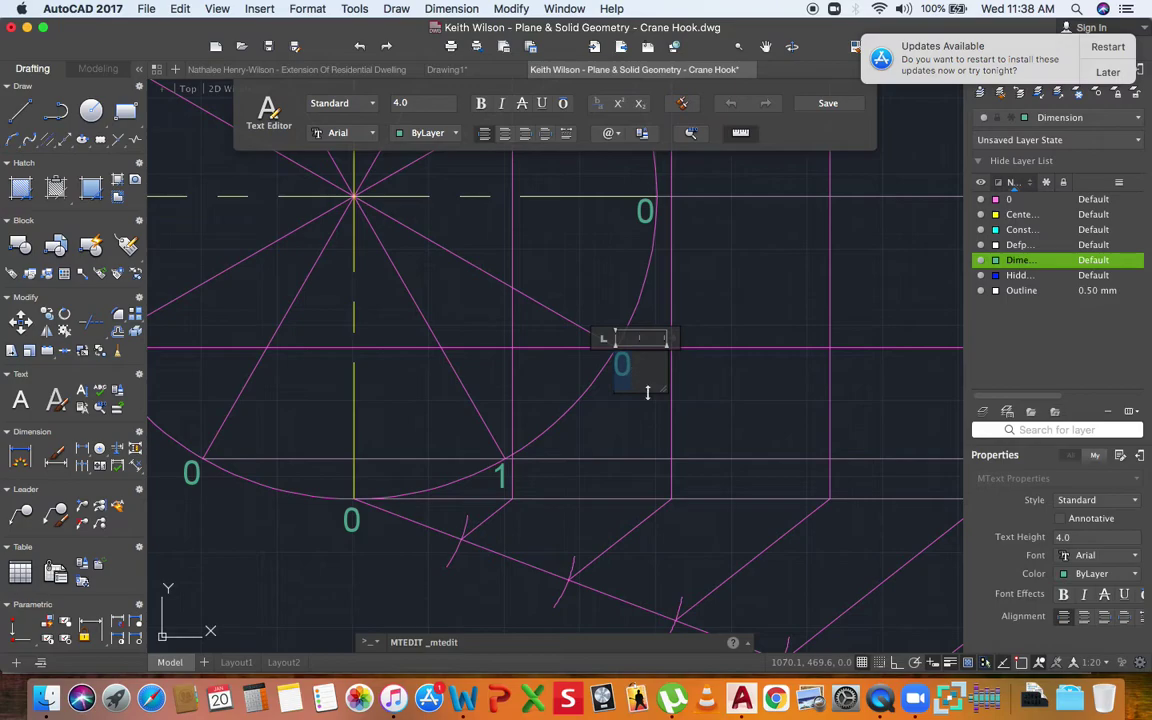
{"action": "left_click", "coordinate": [629, 235]}
{"action": "double_click", "coordinate": [643, 212]}
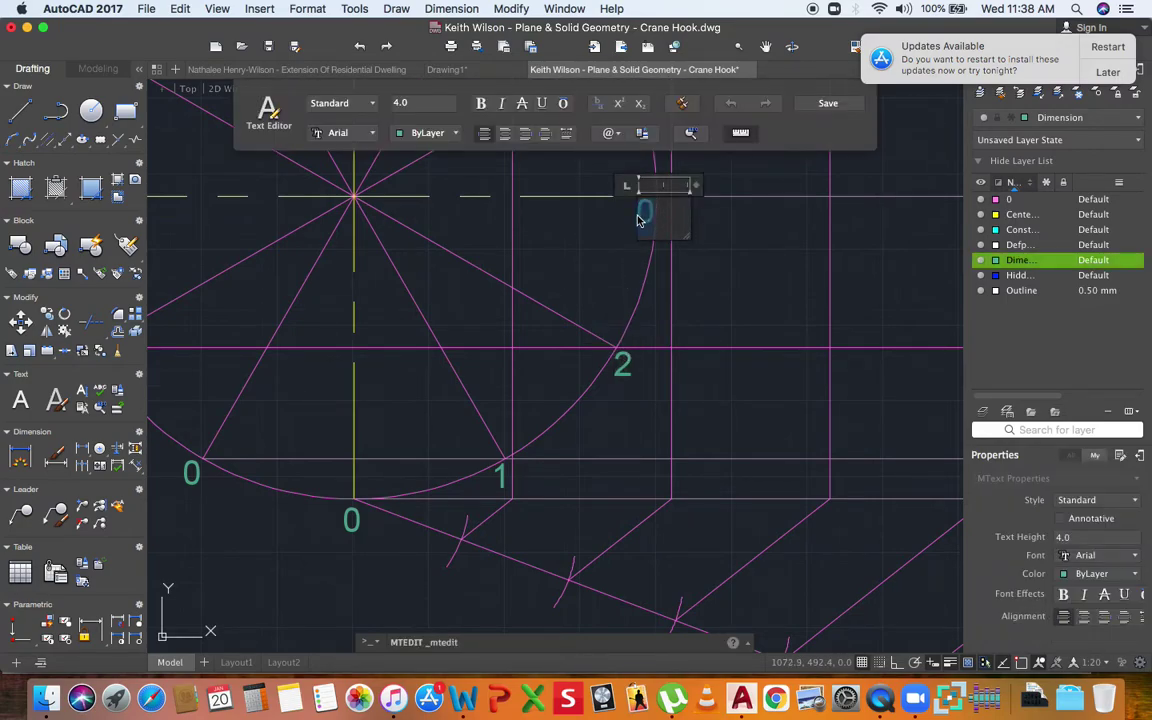
{"action": "left_click", "coordinate": [609, 281]}
Renumber the upper-right and top division labels from 0 to 4, 5 and 6.
{"action": "scroll", "coordinate": [605, 270], "scroll_direction": "down", "scroll_amount": 4}
{"action": "scroll", "coordinate": [609, 262], "scroll_direction": "up", "scroll_amount": 2}
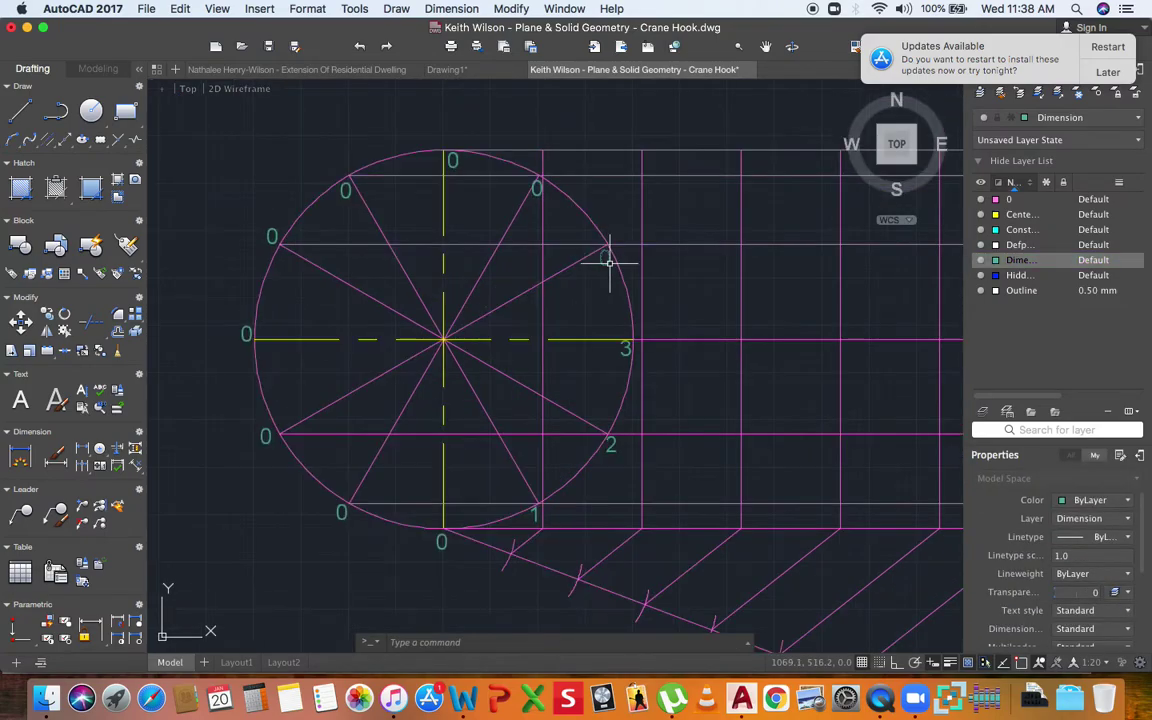
{"action": "double_click", "coordinate": [607, 260]}
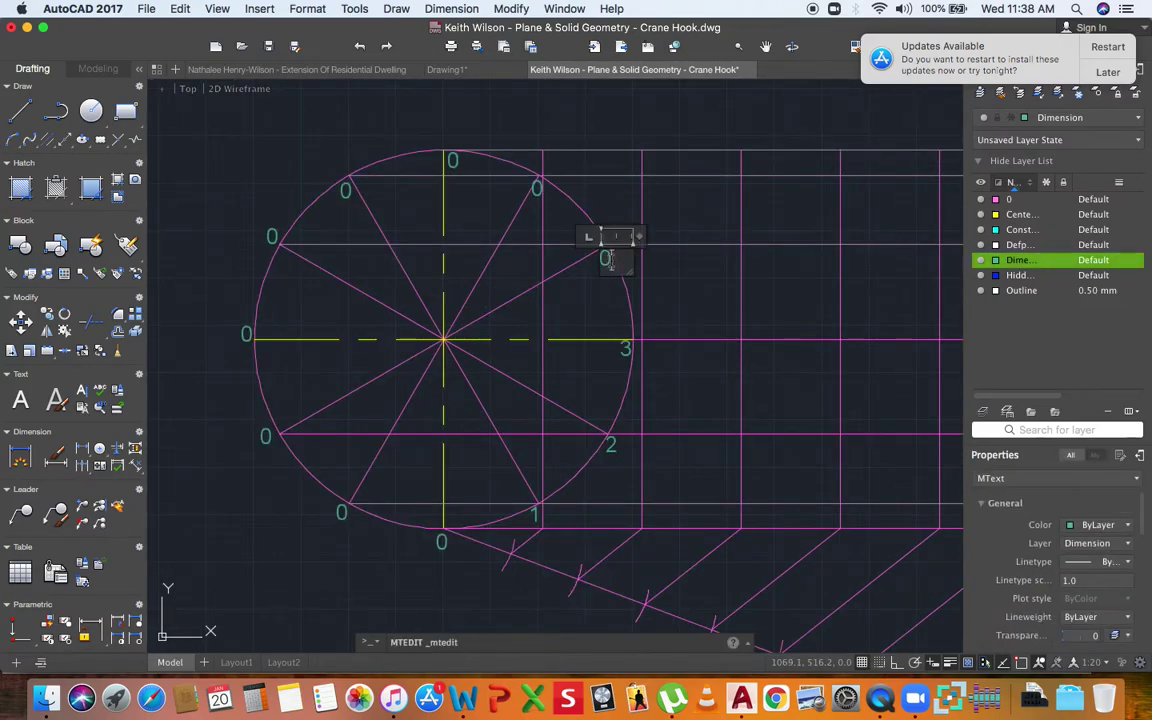
{"action": "type", "text": "4"}
{"action": "left_click", "coordinate": [588, 318]}
{"action": "double_click", "coordinate": [537, 192]}
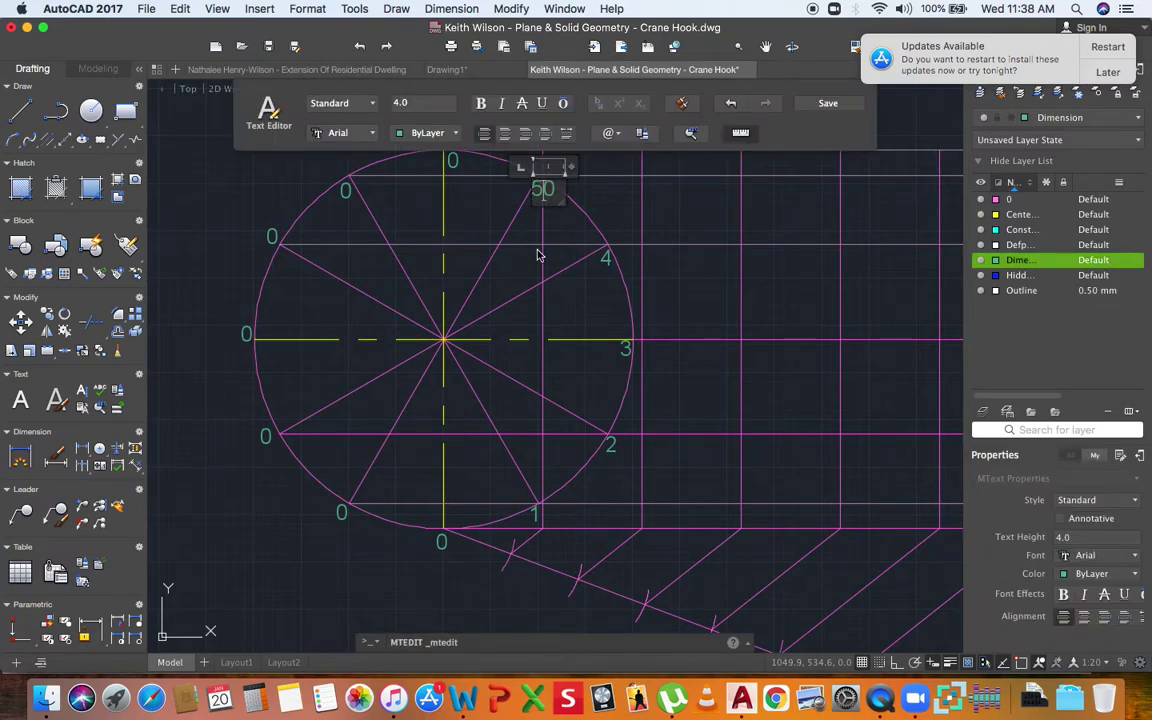
{"action": "left_click", "coordinate": [513, 284]}
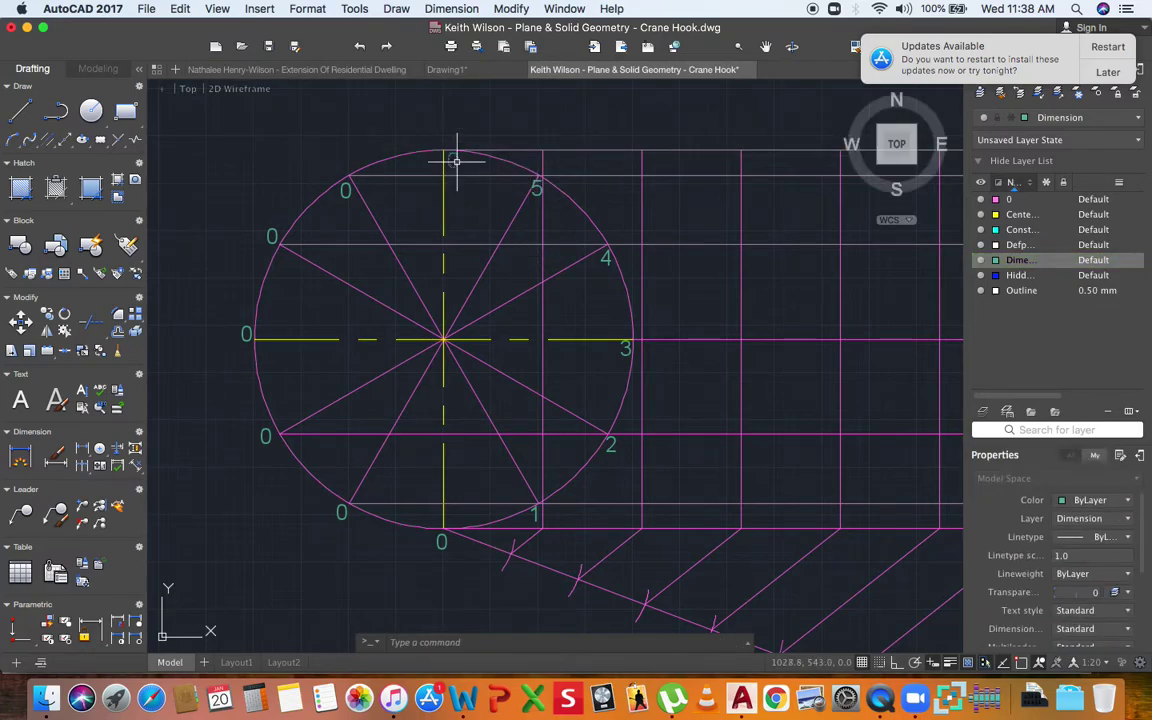
{"action": "double_click", "coordinate": [453, 162]}
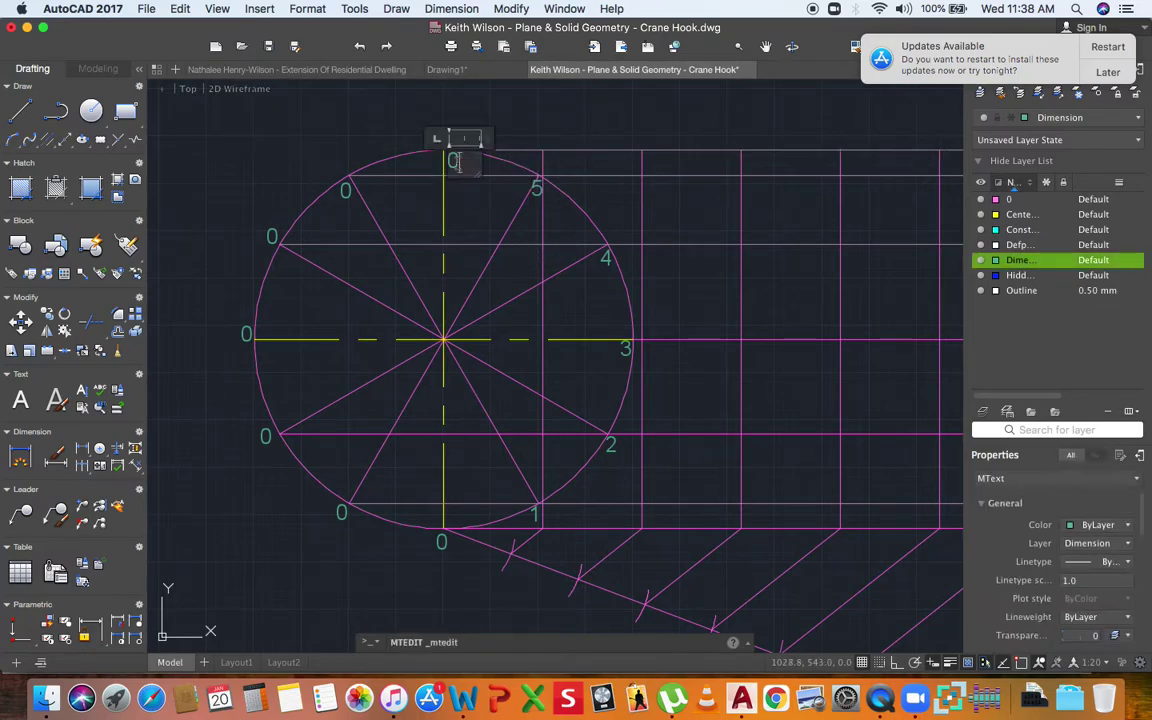
{"action": "type", "text": "6"}
{"action": "left_click", "coordinate": [460, 218]}
Relabel the upper-left 0 label as 7 and the label below the circle as P.
{"action": "left_click", "coordinate": [345, 188]}
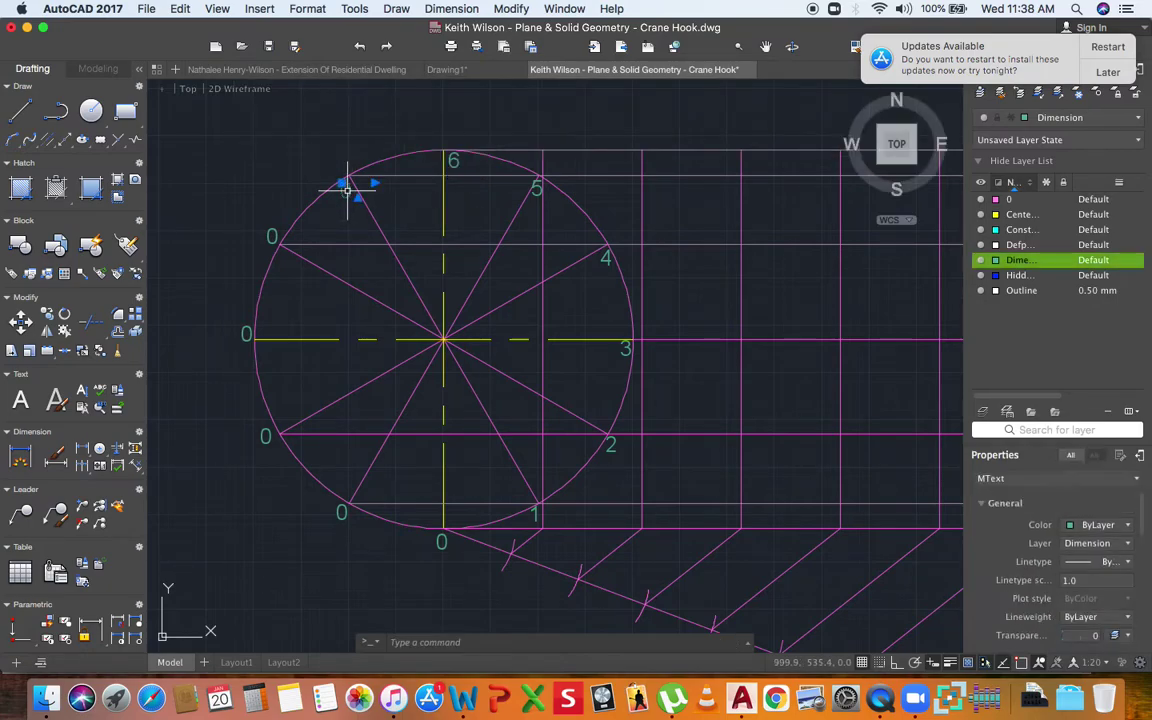
{"action": "double_click", "coordinate": [347, 190]}
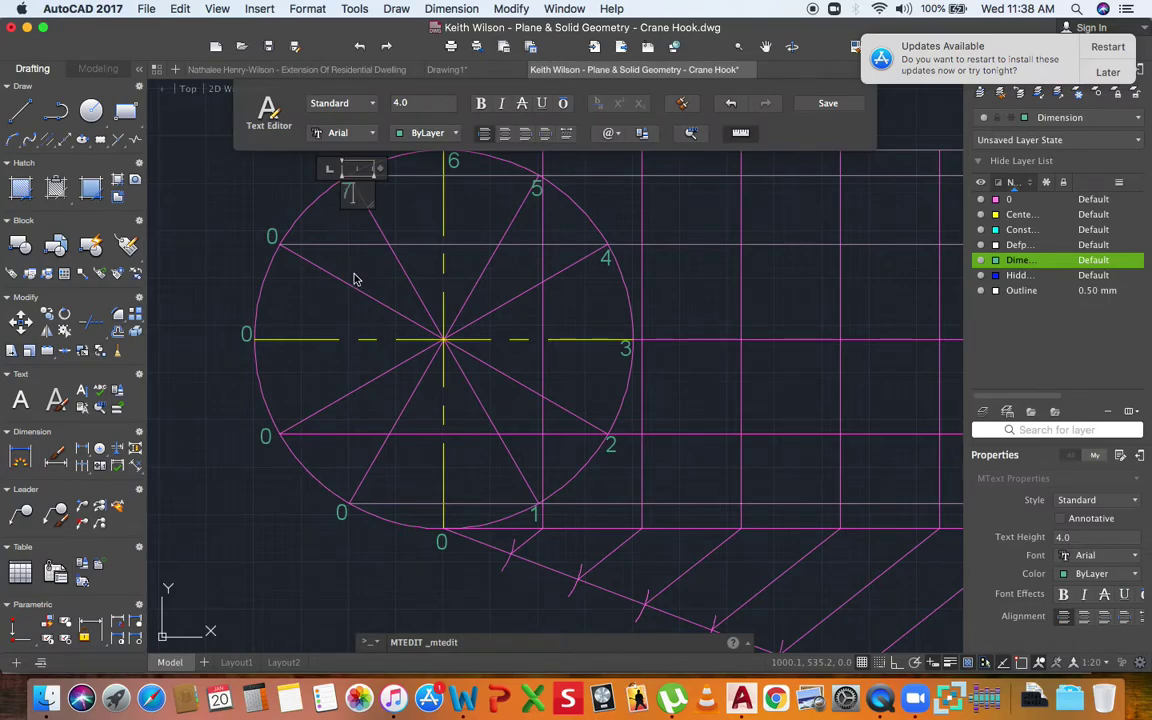
{"action": "left_click", "coordinate": [303, 244]}
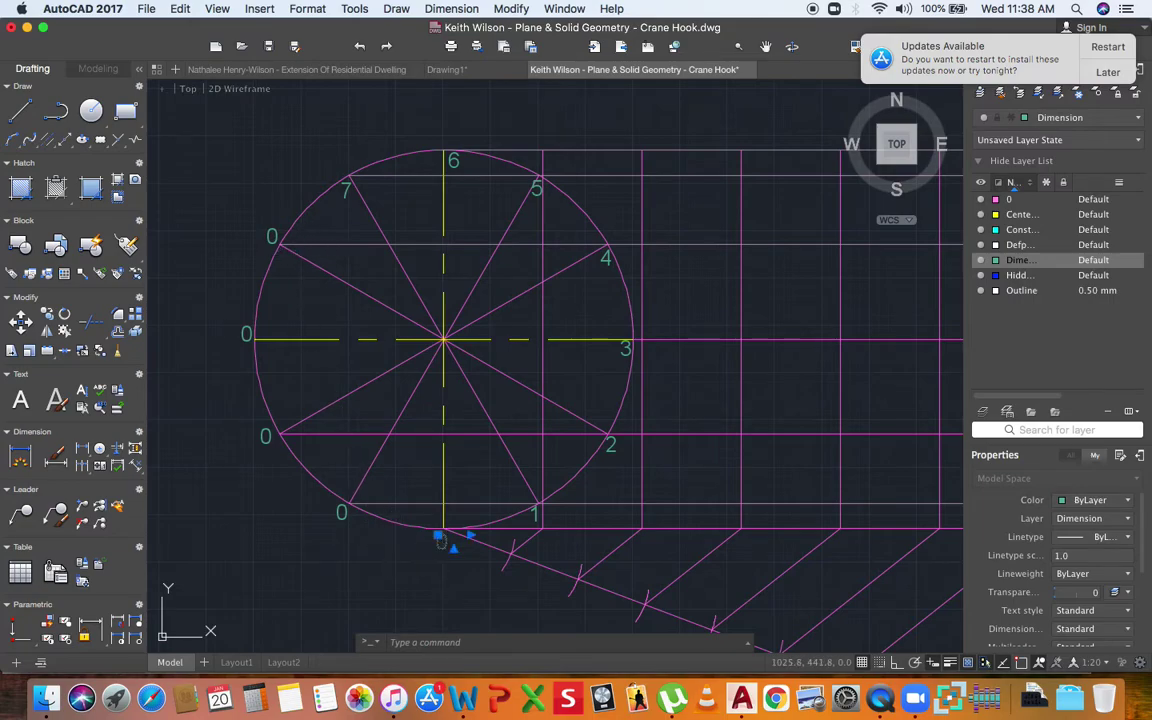
{"action": "double_click", "coordinate": [440, 540]}
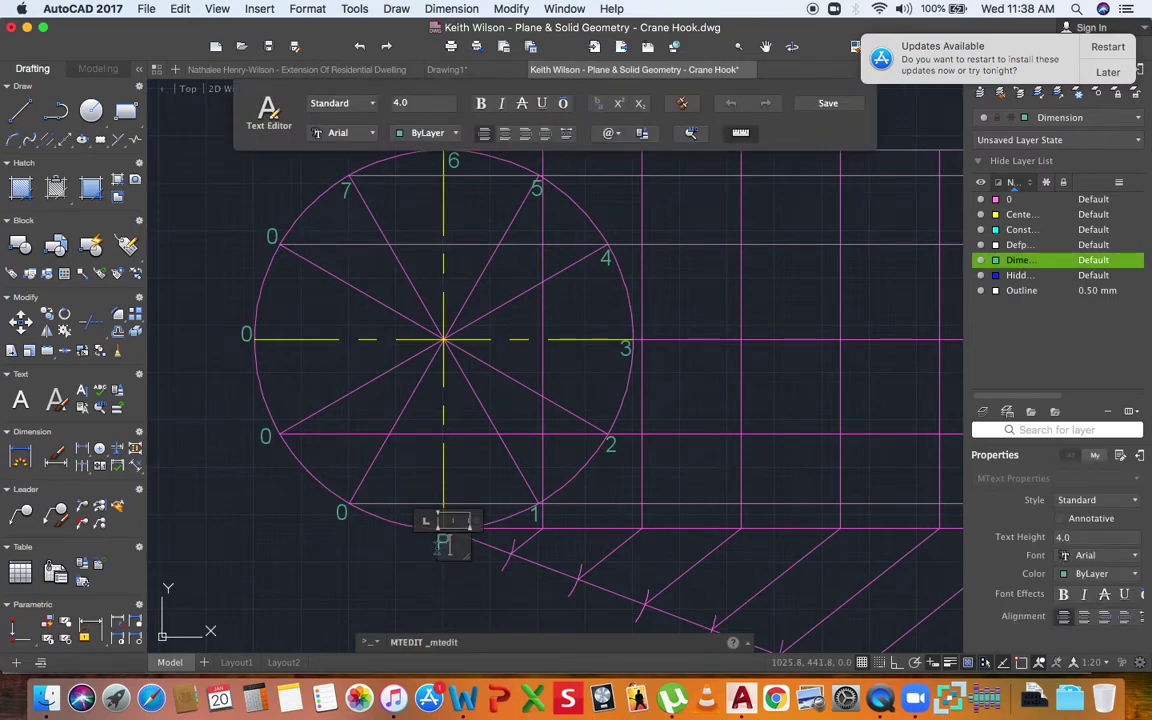
{"action": "left_click", "coordinate": [431, 540]}
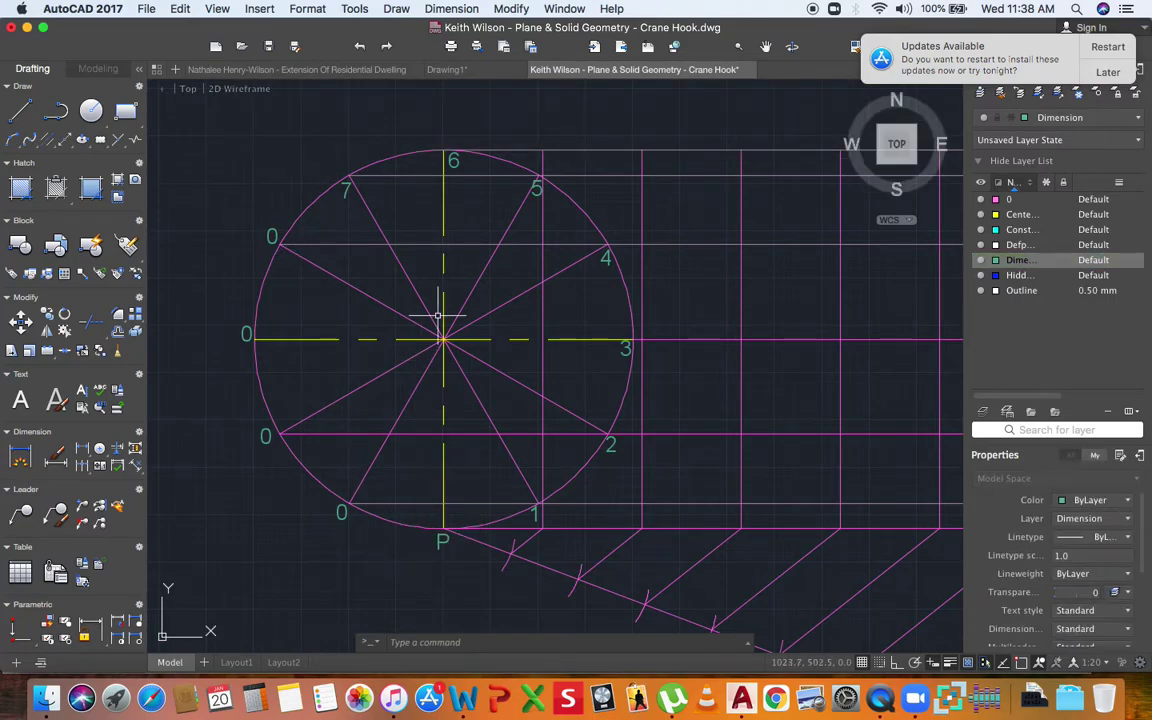
{"action": "double_click", "coordinate": [270, 232]}
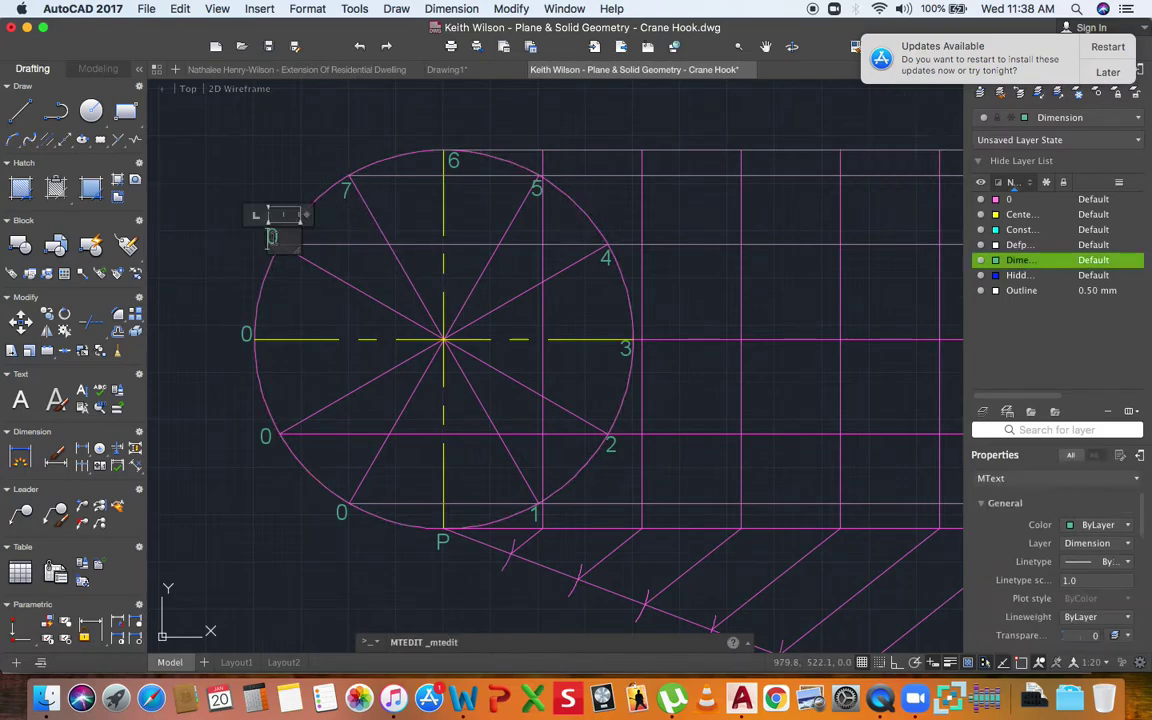
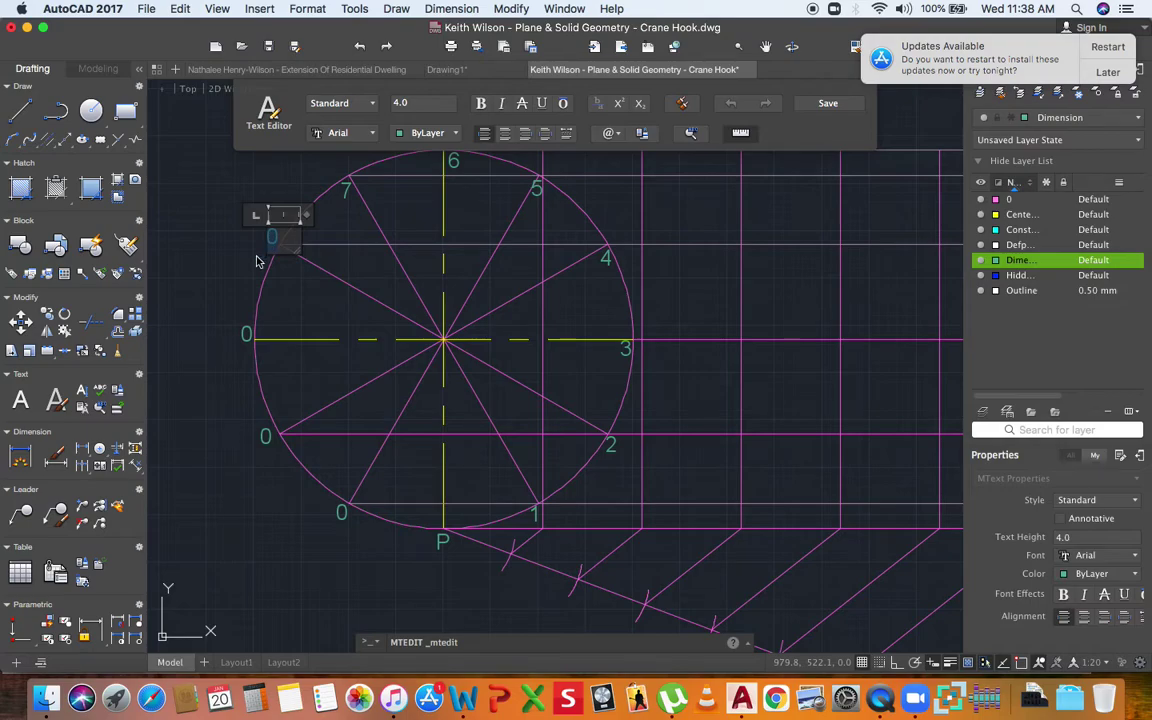
Retype the leftover '0' labels on the circle's left and bottom as 8, 9, 10 and 11.
{"action": "left_click", "coordinate": [240, 269]}
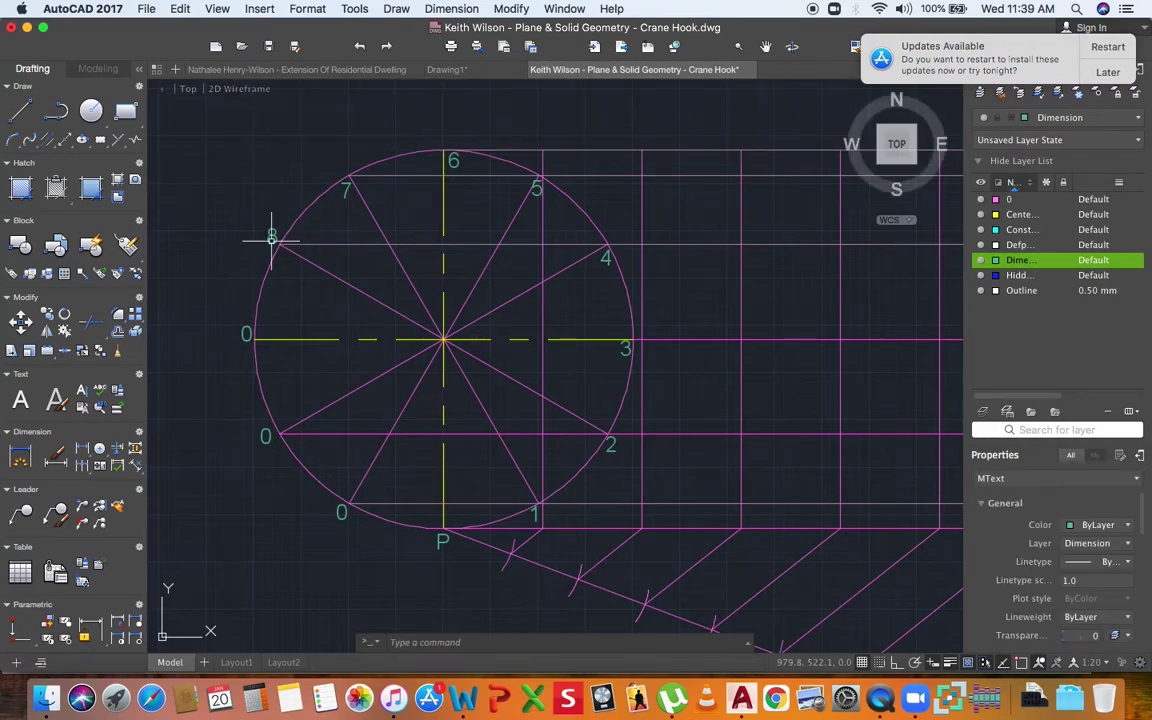
{"action": "double_click", "coordinate": [249, 337]}
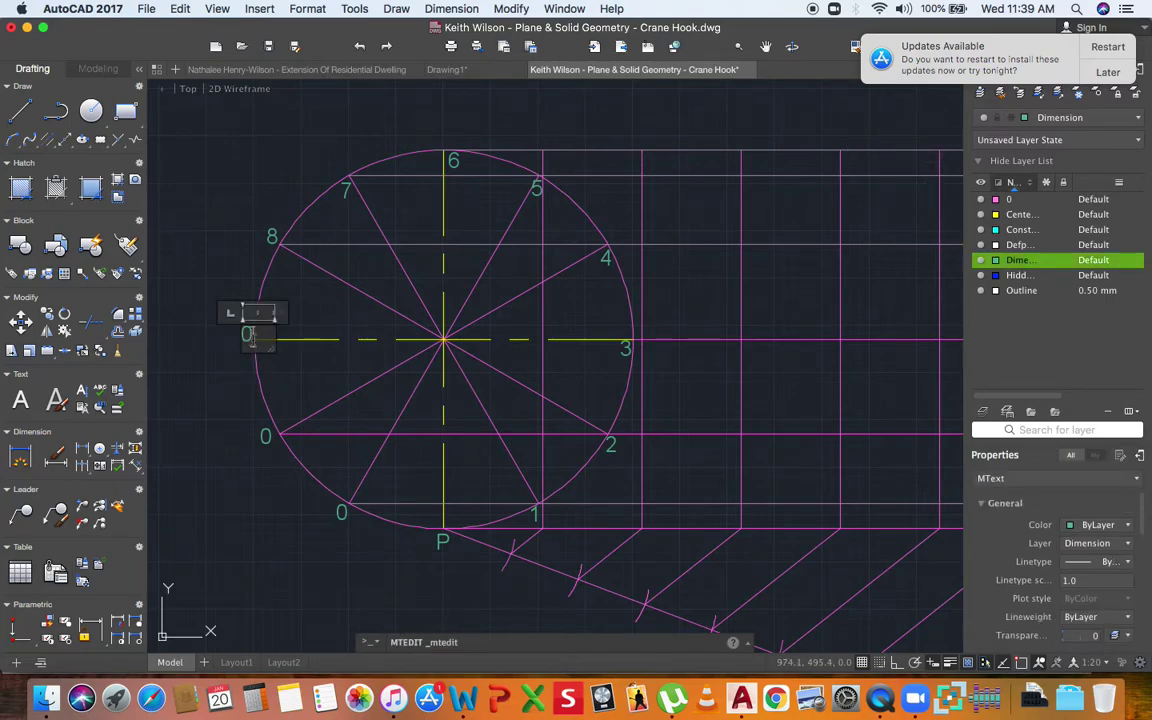
{"action": "left_click", "coordinate": [262, 437]}
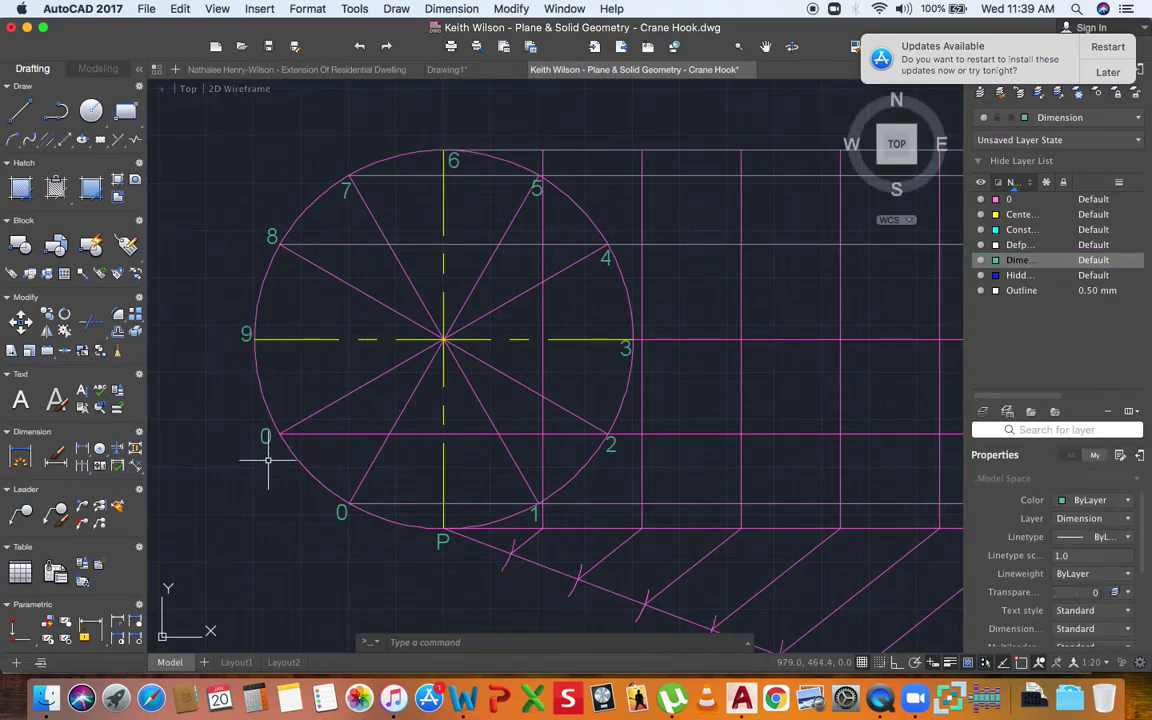
{"action": "double_click", "coordinate": [265, 437]}
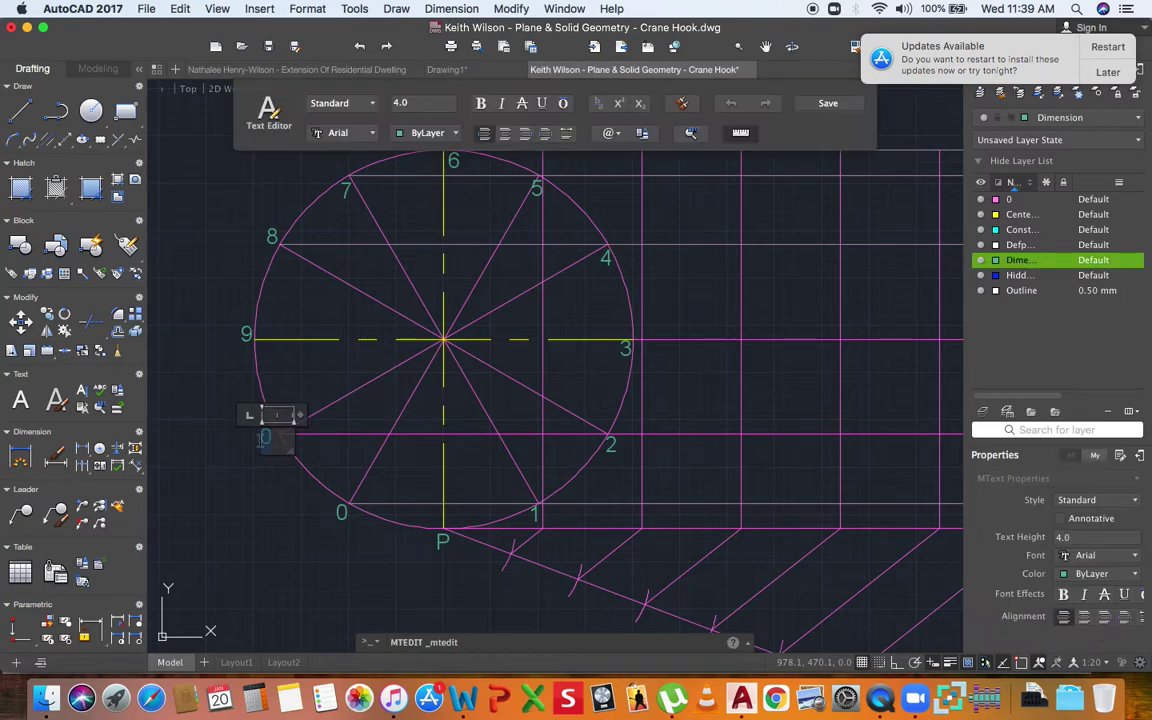
{"action": "left_click", "coordinate": [319, 481]}
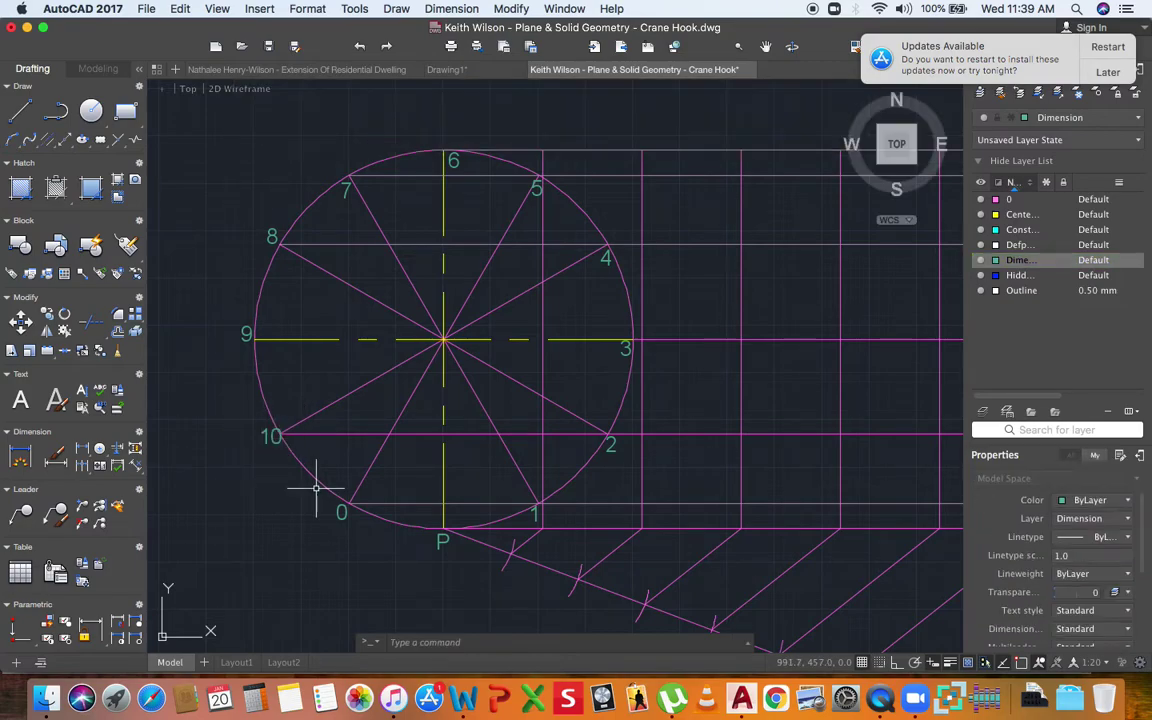
{"action": "double_click", "coordinate": [340, 510]}
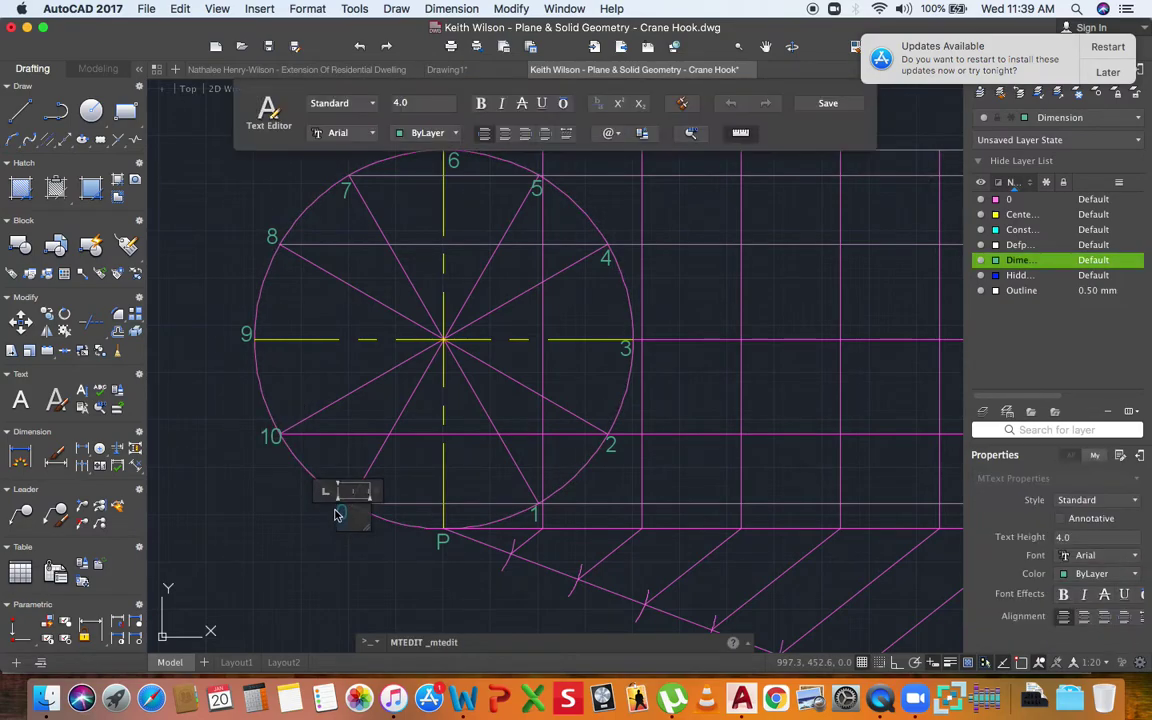
{"action": "left_click", "coordinate": [294, 548]}
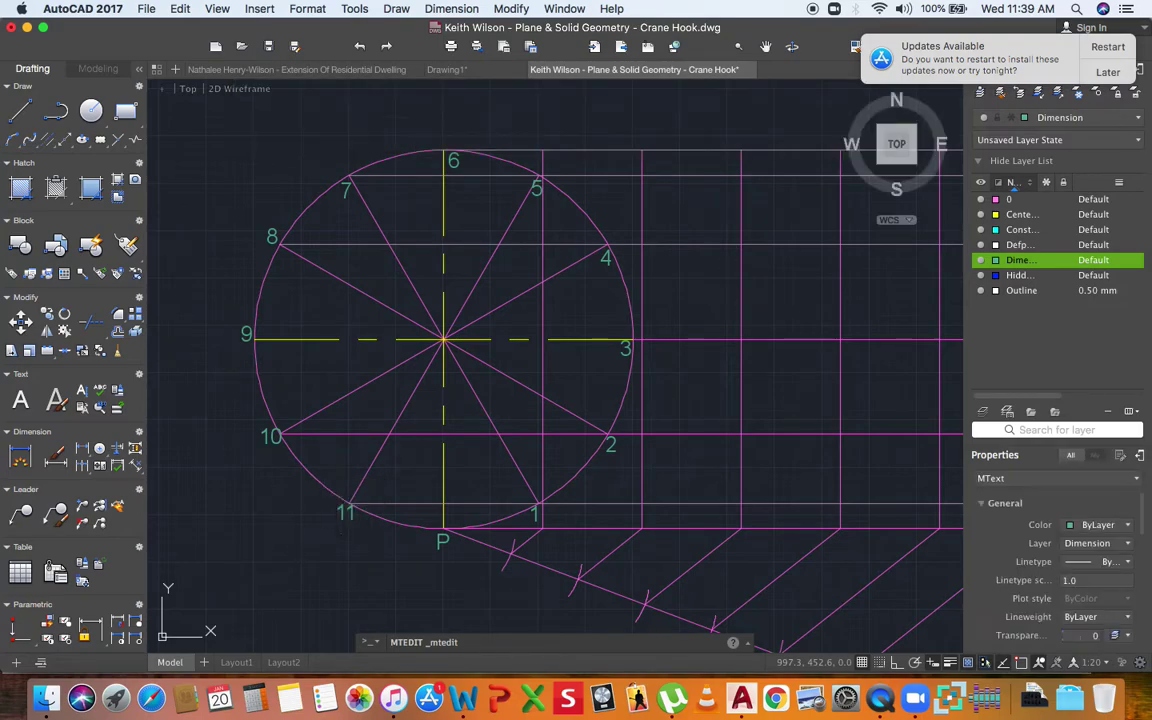
Copy the '1' label with CO onto the first two grid lines along the bottom edge.
{"action": "scroll", "coordinate": [420, 480], "scroll_direction": "down", "scroll_amount": 2}
{"action": "scroll", "coordinate": [463, 532], "scroll_direction": "down", "scroll_amount": 2}
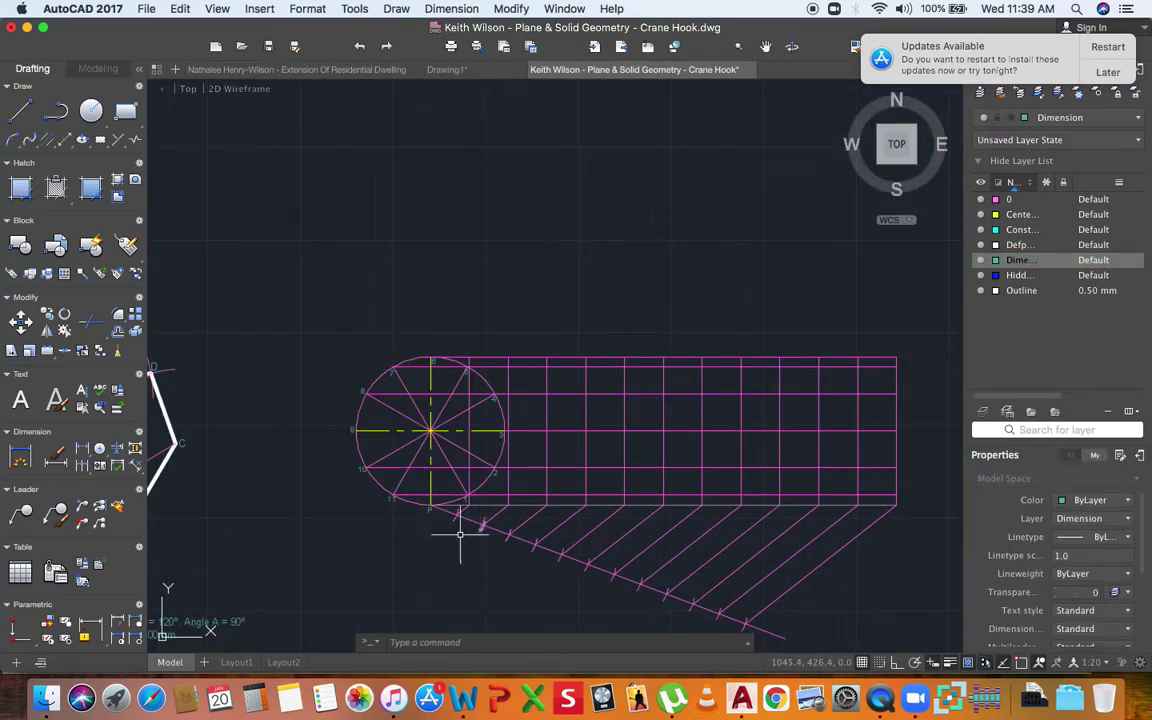
{"action": "scroll", "coordinate": [466, 522], "scroll_direction": "up", "scroll_amount": 5}
{"action": "scroll", "coordinate": [474, 443], "scroll_direction": "up", "scroll_amount": 1}
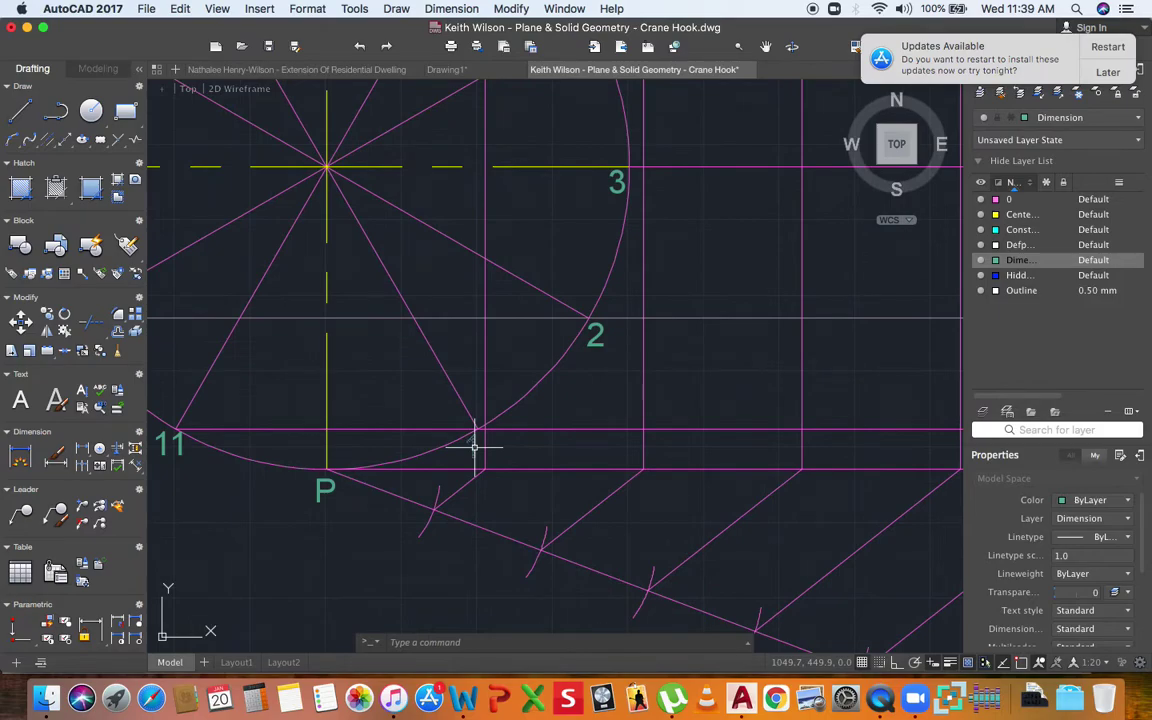
{"action": "type", "text": "co"}
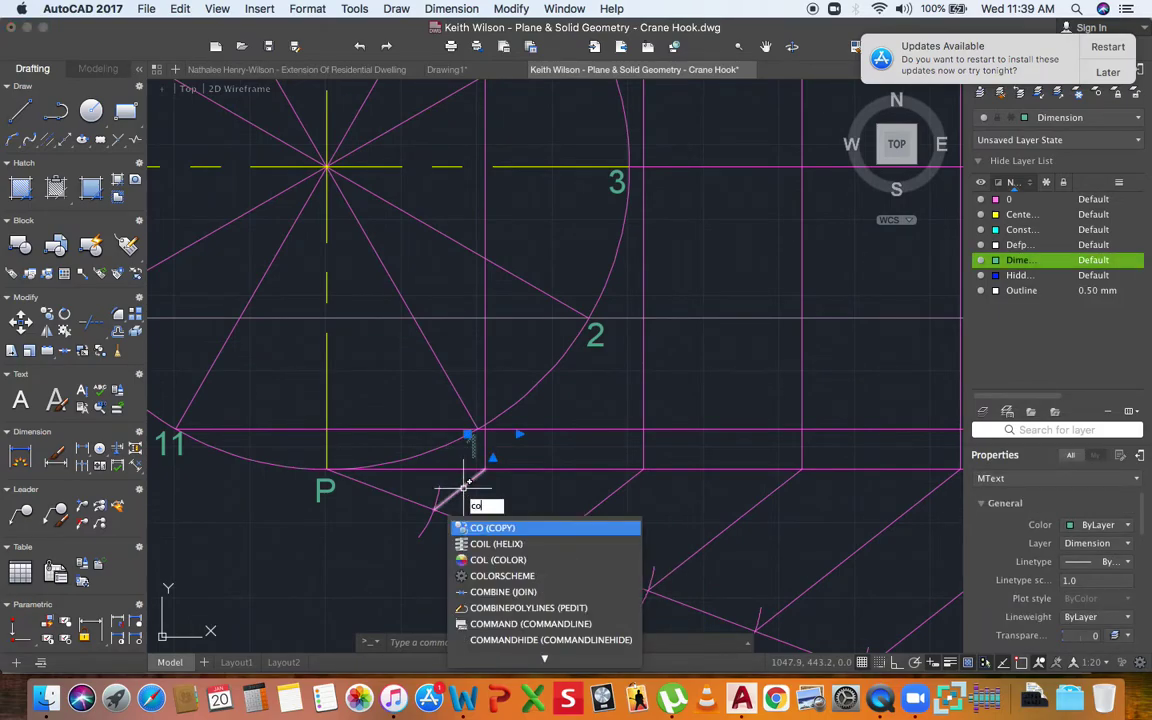
{"action": "key", "text": "Return"}
{"action": "left_click", "coordinate": [469, 460]}
{"action": "scroll", "coordinate": [489, 486], "scroll_direction": "up", "scroll_amount": 3}
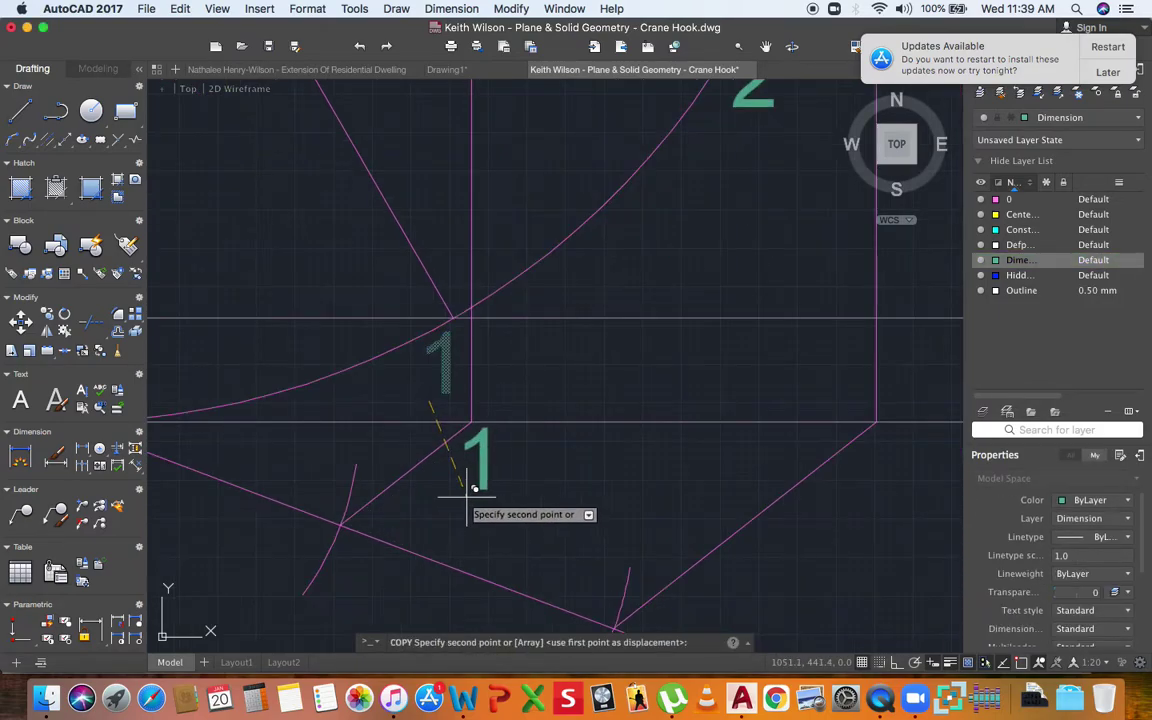
{"action": "scroll", "coordinate": [470, 482], "scroll_direction": "down", "scroll_amount": 4}
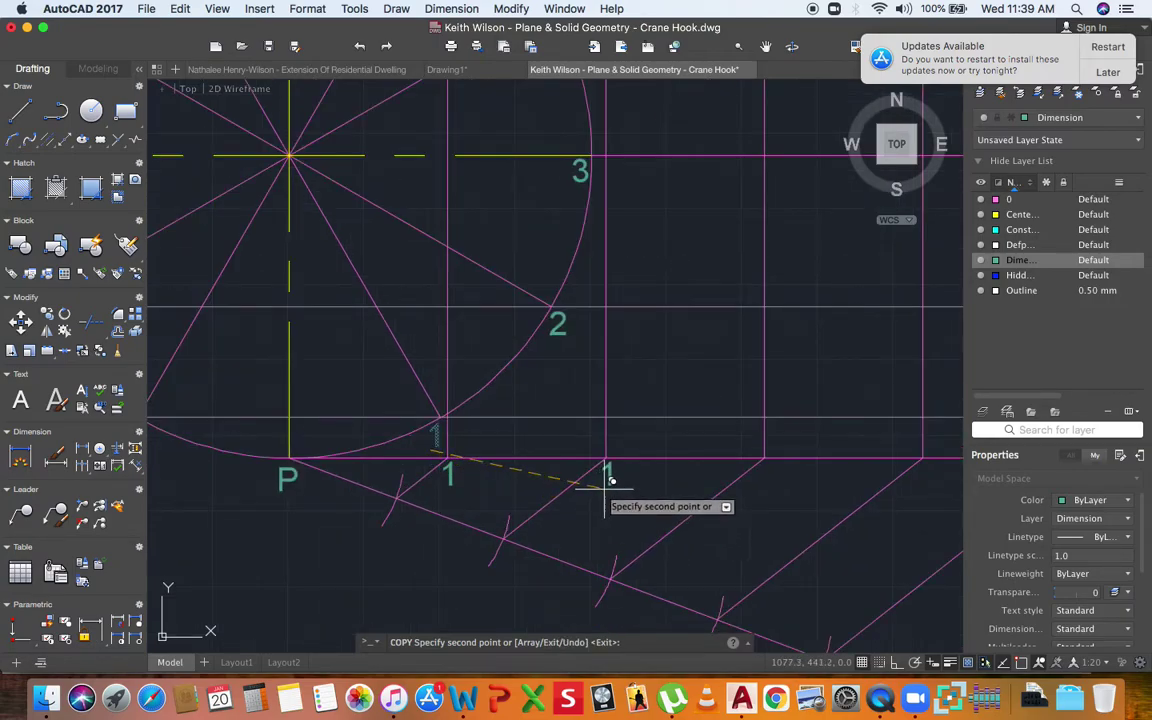
{"action": "left_click", "coordinate": [611, 483]}
{"action": "left_click", "coordinate": [775, 487]}
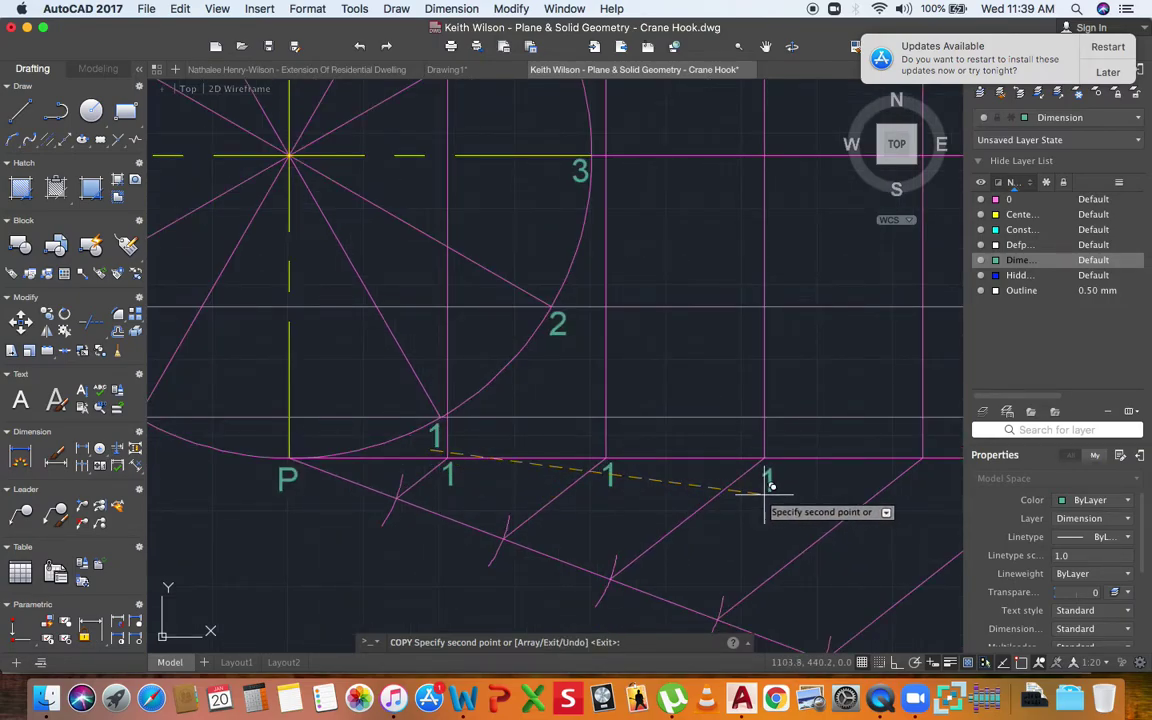
Place further '1' copies at the remaining grid lines through the grid's right end.
{"action": "middle_click_drag", "start_coordinate": [770, 482], "coordinate": [536, 470]}
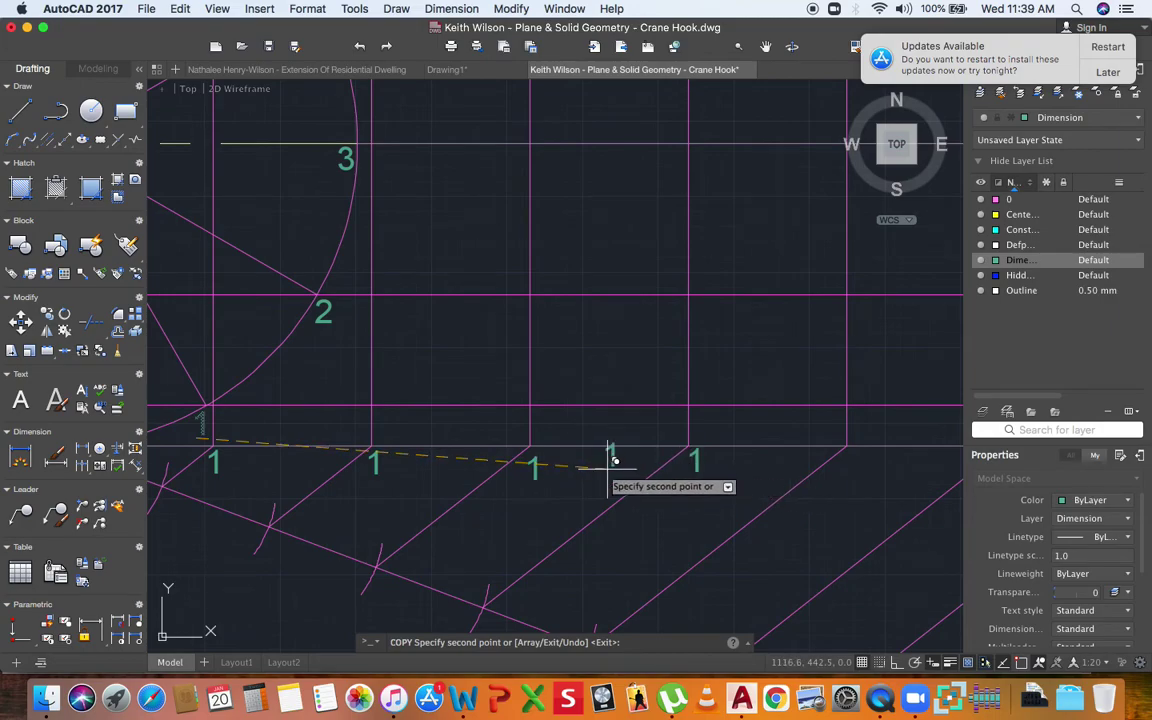
{"action": "scroll", "coordinate": [689, 472], "scroll_direction": "down", "scroll_amount": 5}
{"action": "scroll", "coordinate": [707, 460], "scroll_direction": "up", "scroll_amount": 5}
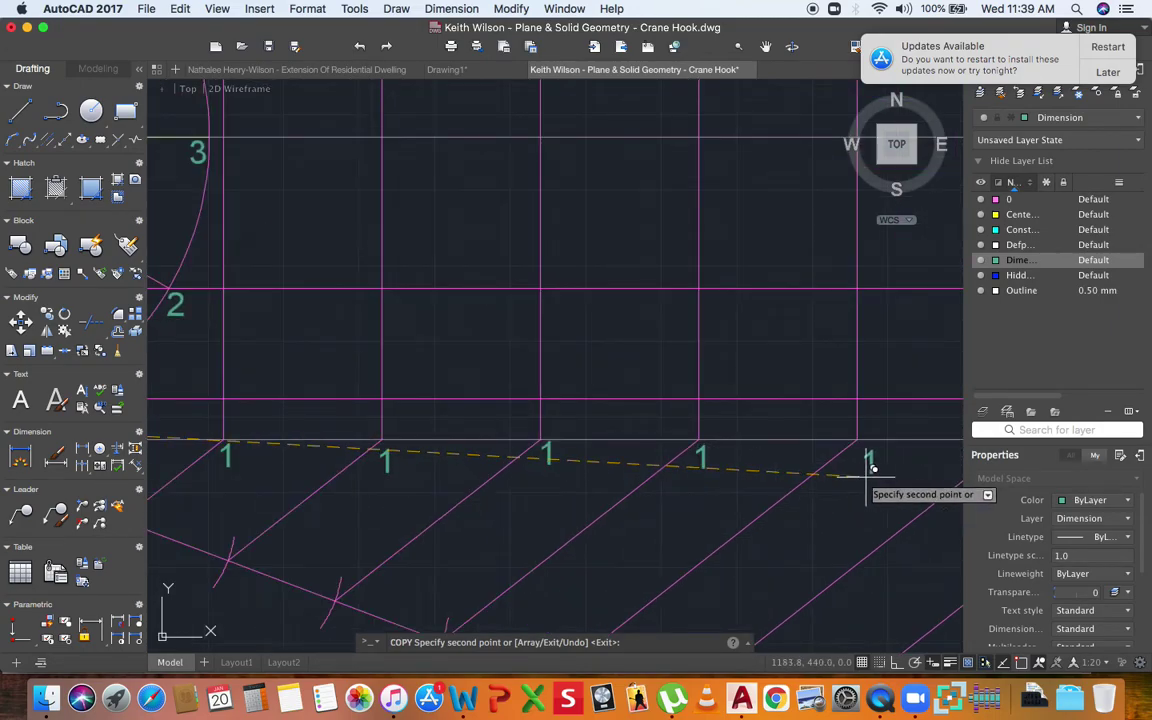
{"action": "middle_click_drag", "start_coordinate": [862, 458], "coordinate": [784, 458]}
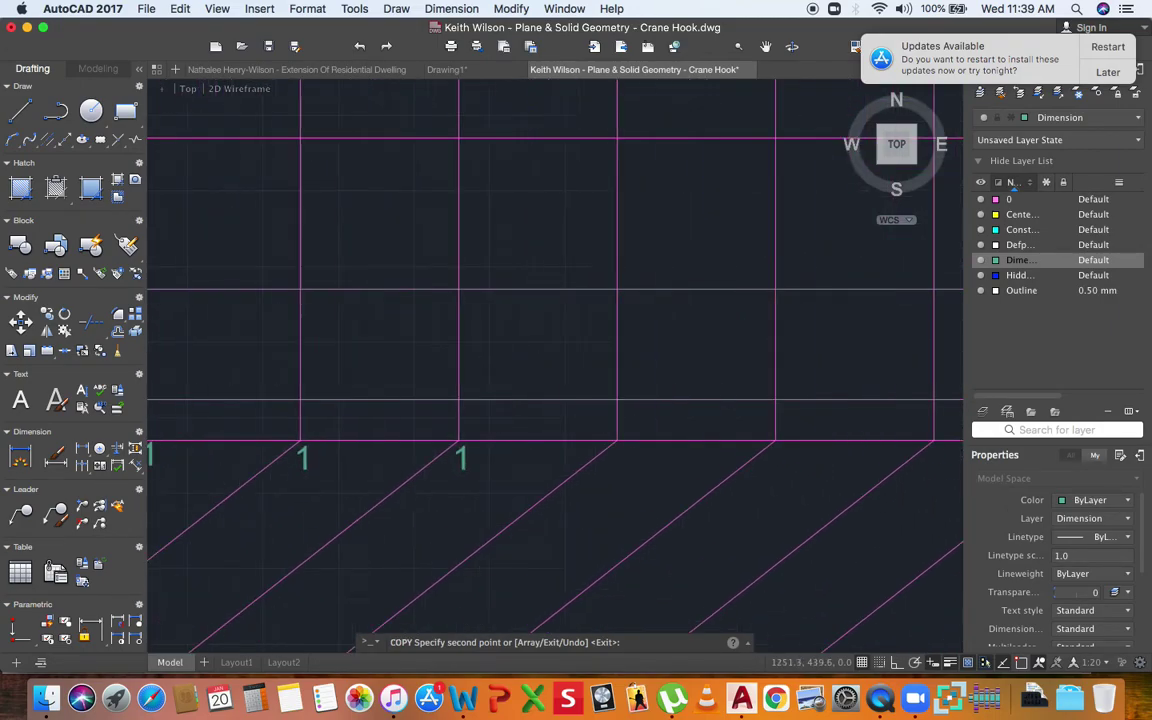
{"action": "left_click", "coordinate": [624, 461]}
{"action": "scroll", "coordinate": [778, 465], "scroll_direction": "down", "scroll_amount": 4}
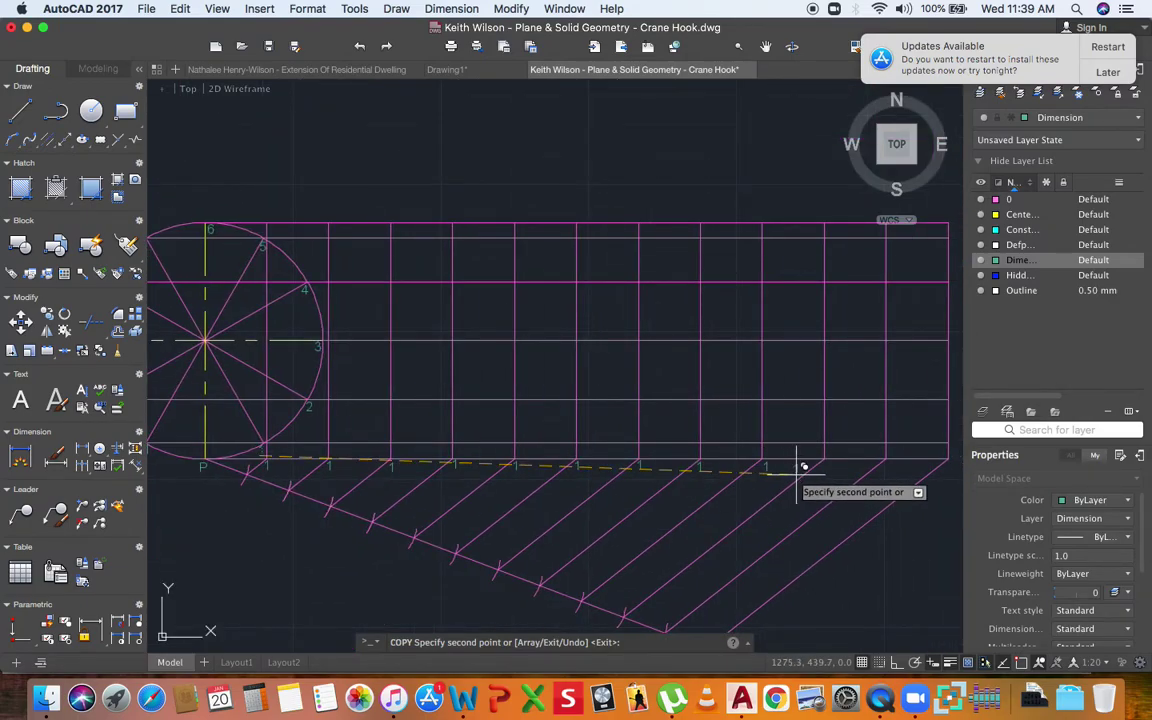
{"action": "scroll", "coordinate": [931, 465], "scroll_direction": "up", "scroll_amount": 3}
{"action": "left_click", "coordinate": [931, 470]}
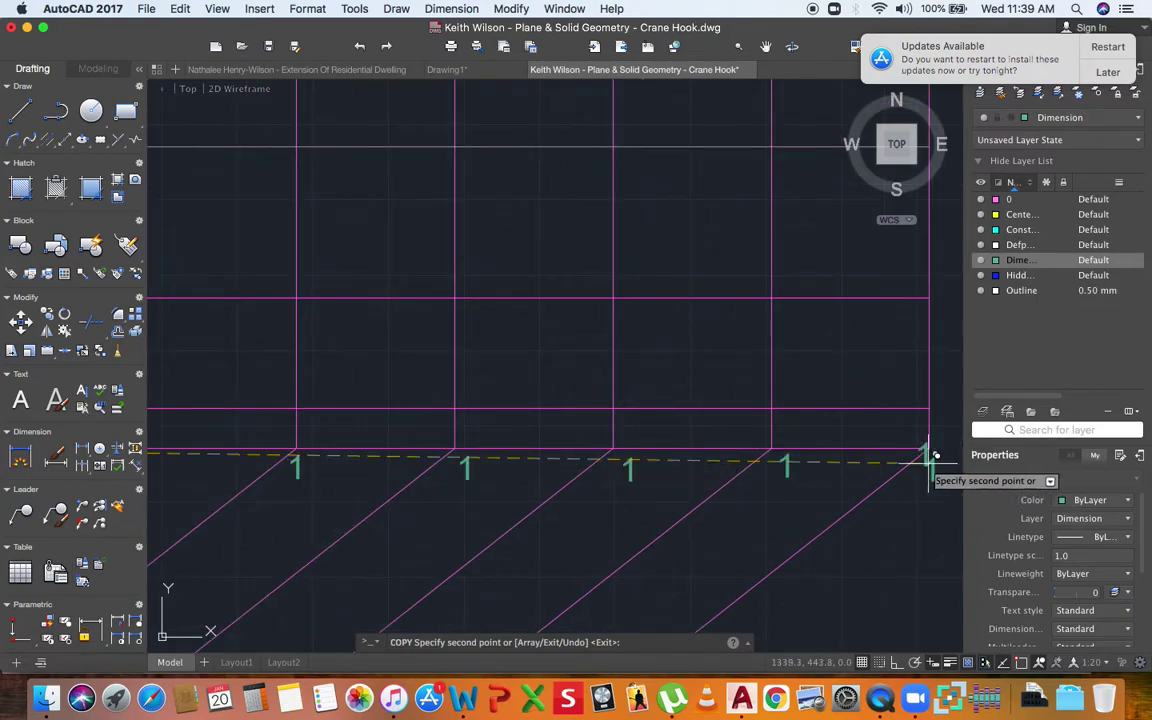
{"action": "key", "text": "Escape"}
Change the last copied label at the grid's right end to P.
{"action": "double_click", "coordinate": [931, 468]}
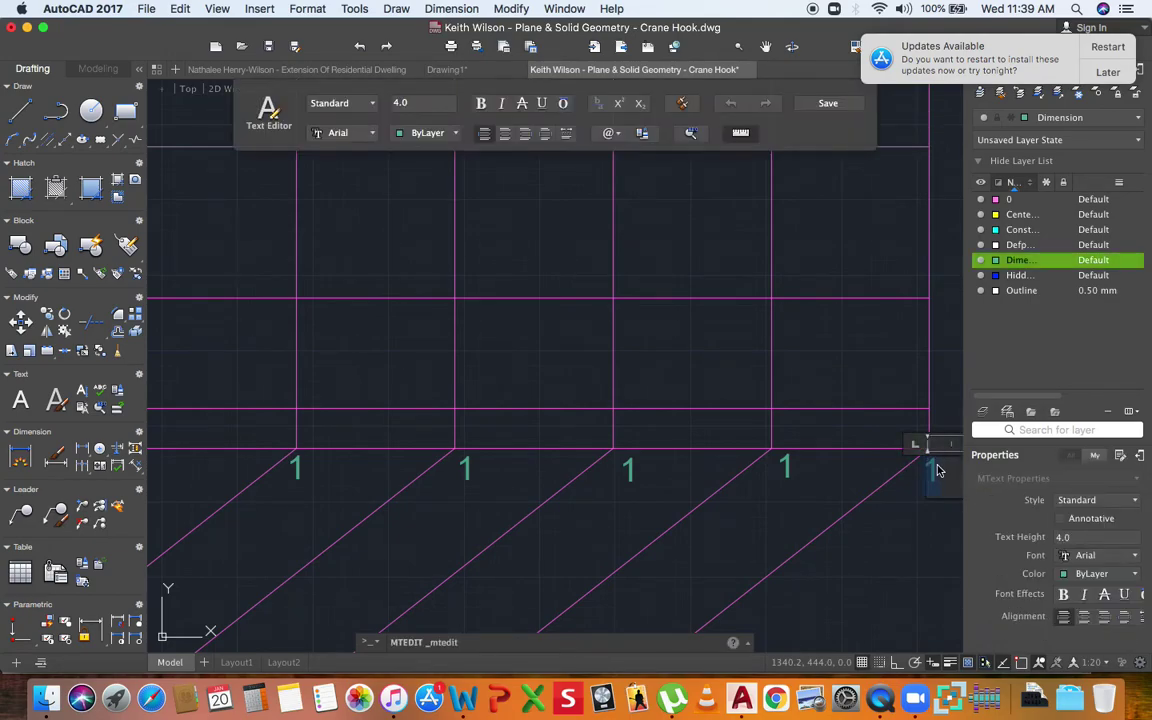
{"action": "left_click", "coordinate": [875, 527]}
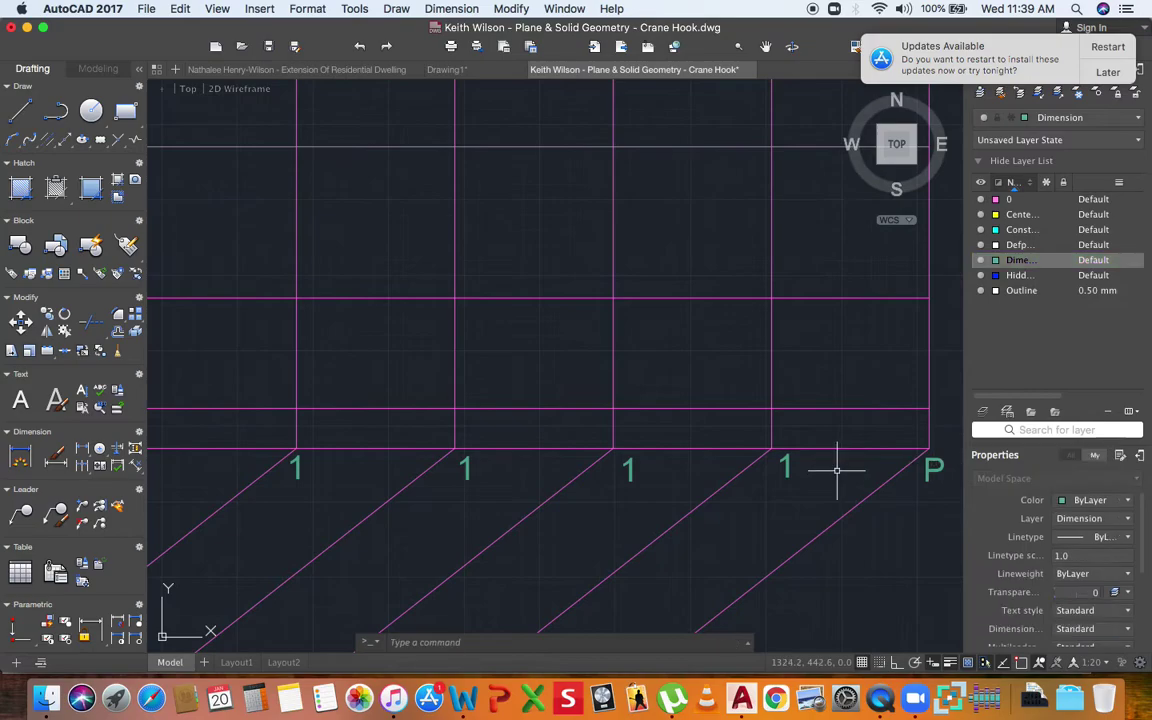
{"action": "scroll", "coordinate": [836, 465], "scroll_direction": "down", "scroll_amount": 5}
{"action": "scroll", "coordinate": [661, 465], "scroll_direction": "up", "scroll_amount": 6}
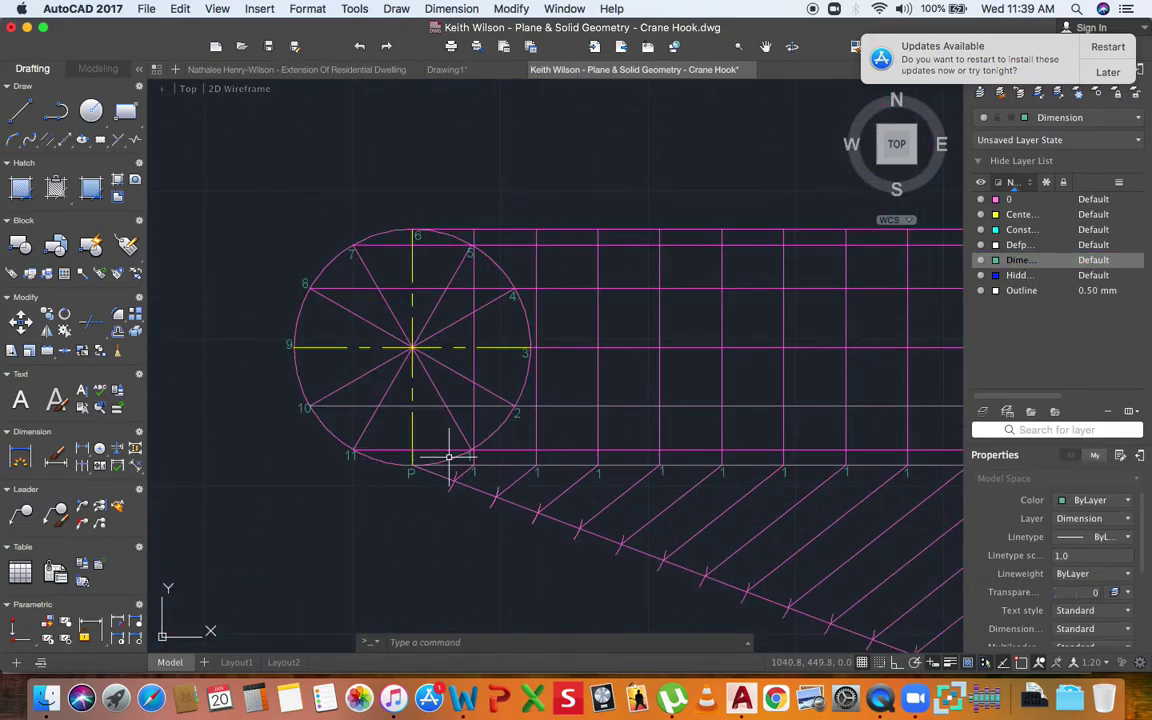
{"action": "scroll", "coordinate": [456, 460], "scroll_direction": "up", "scroll_amount": 3}
{"action": "left_click", "coordinate": [584, 469]}
{"action": "key", "text": "Escape"}
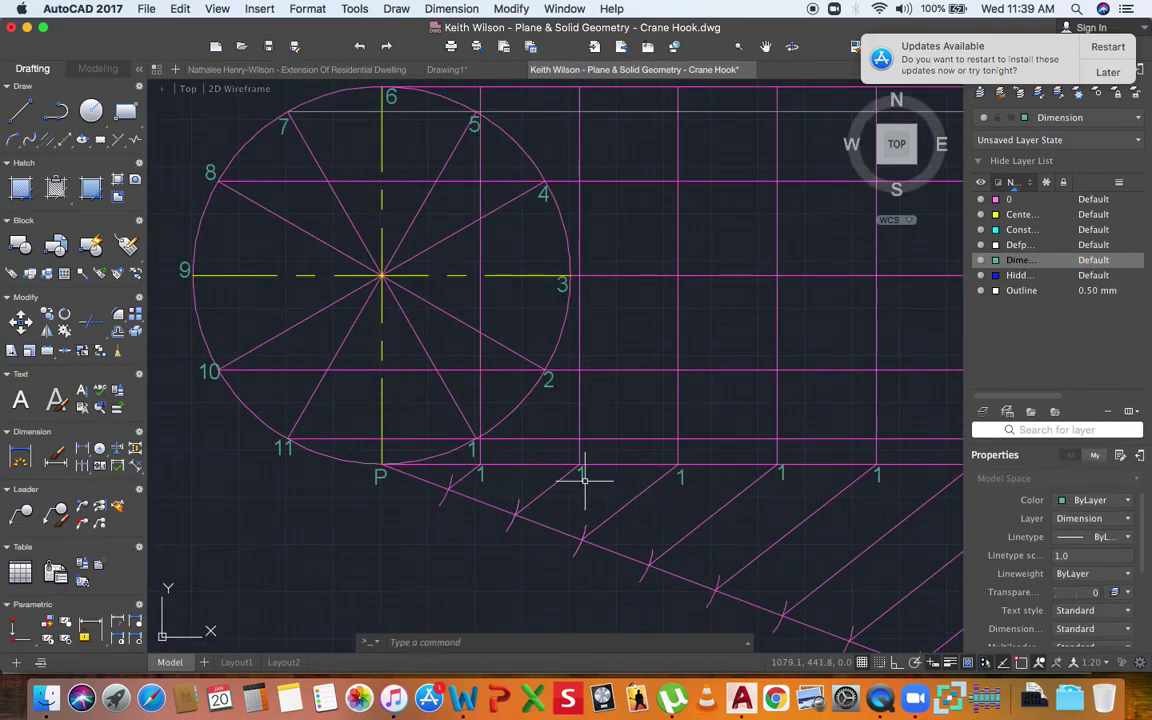
Renumber the next baseline copies of '1' as 2, 3, 4, 5 and 6.
{"action": "double_click", "coordinate": [585, 476]}
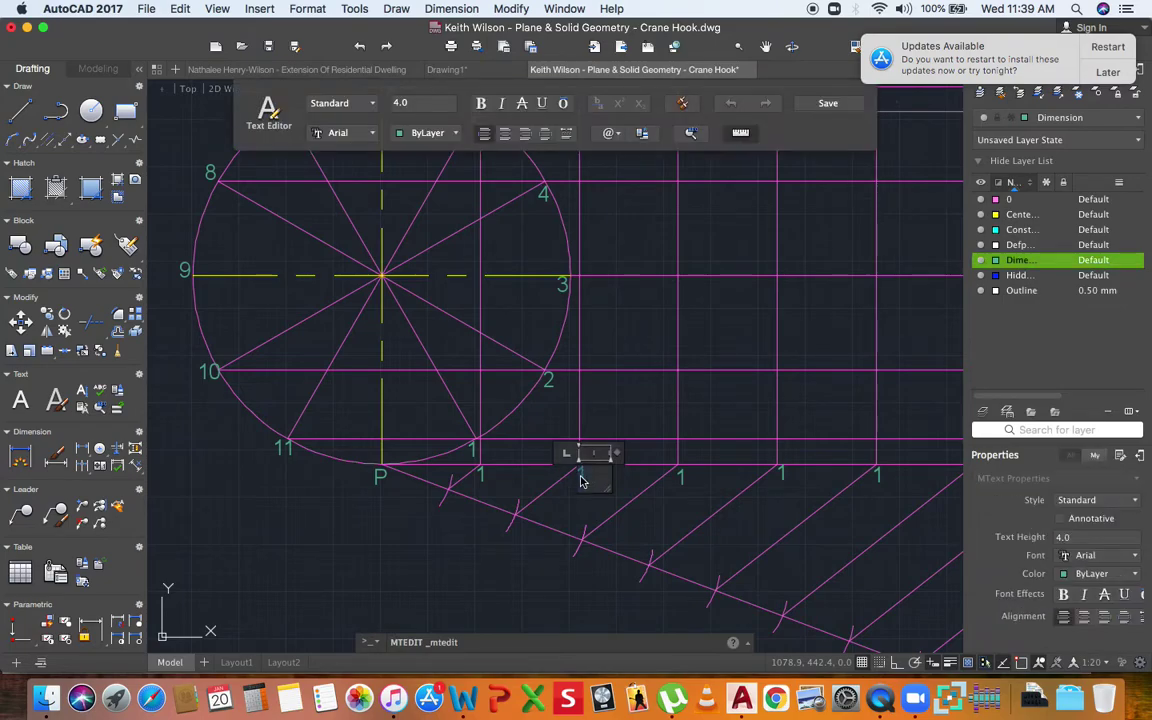
{"action": "left_click", "coordinate": [625, 535]}
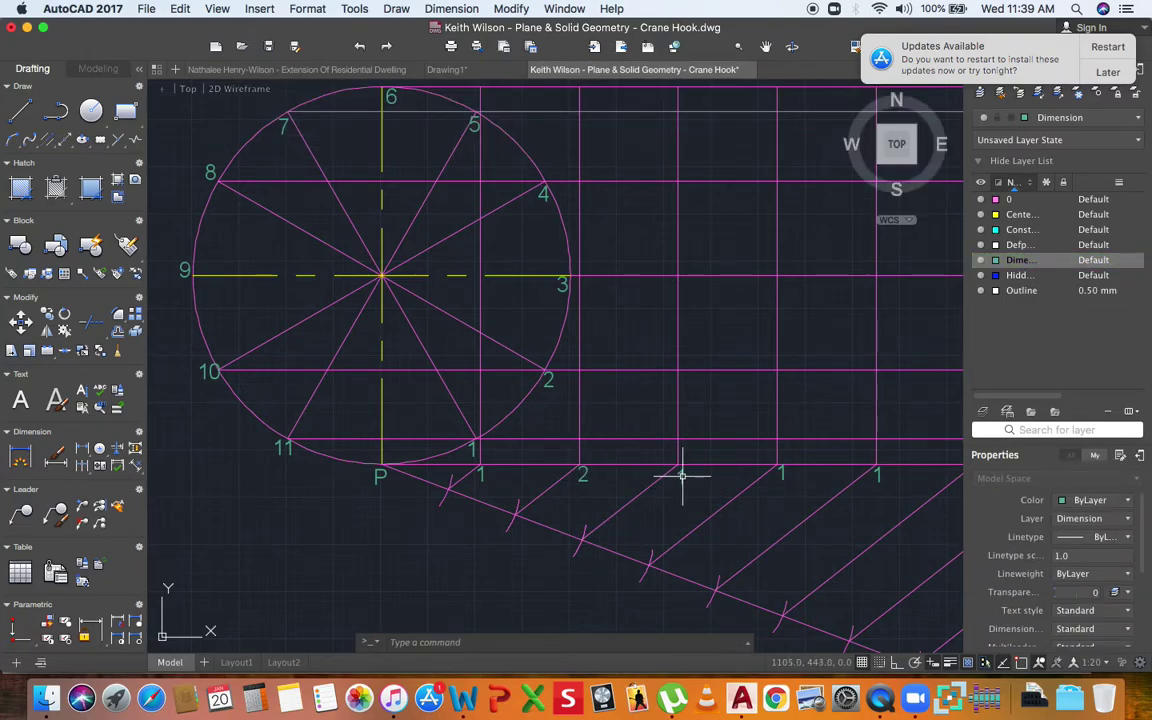
{"action": "double_click", "coordinate": [678, 476]}
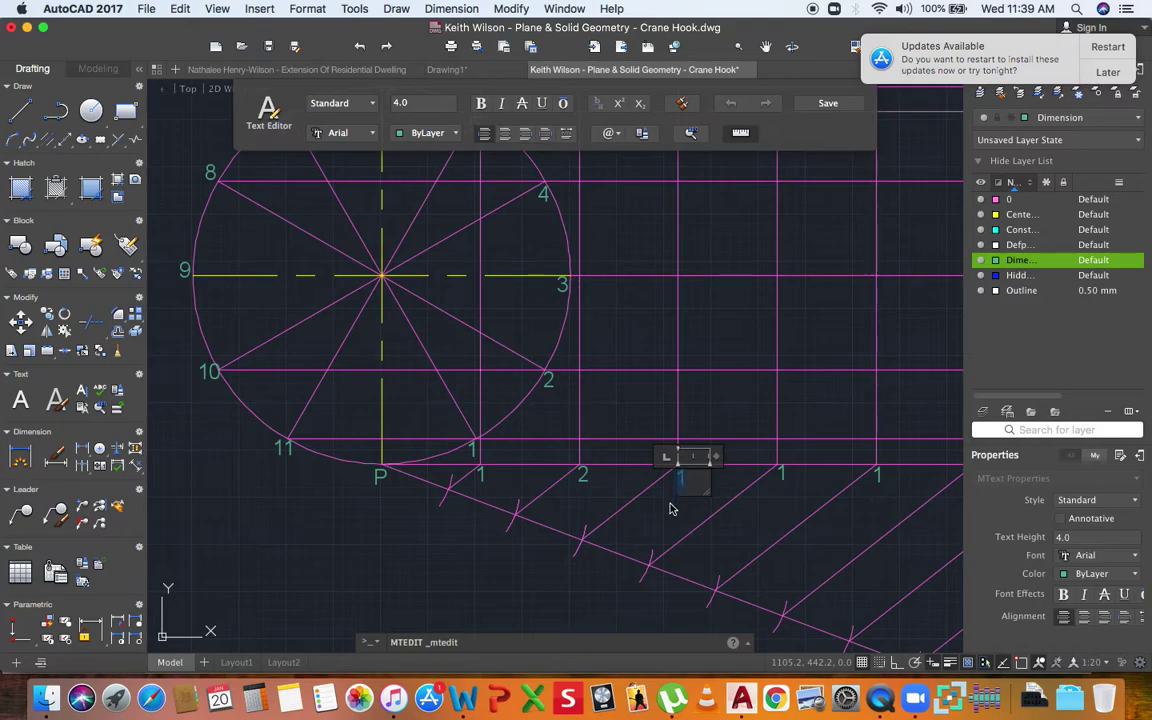
{"action": "left_click", "coordinate": [785, 476]}
{"action": "double_click", "coordinate": [785, 476]}
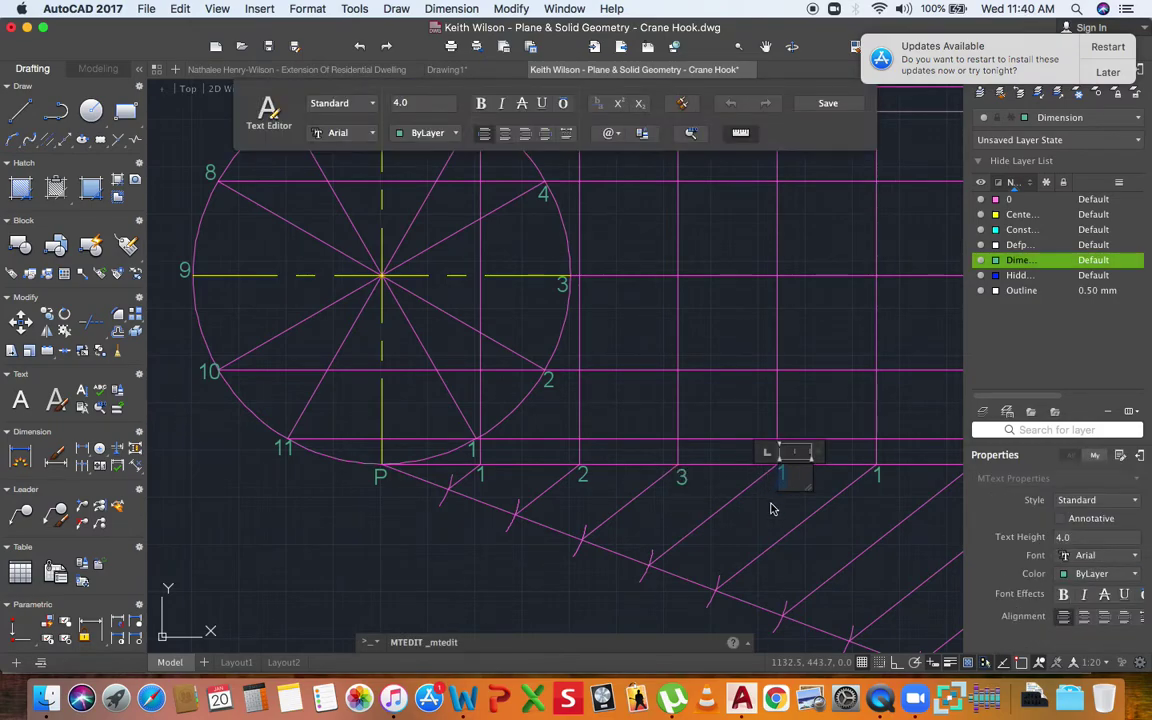
{"action": "left_click", "coordinate": [905, 442]}
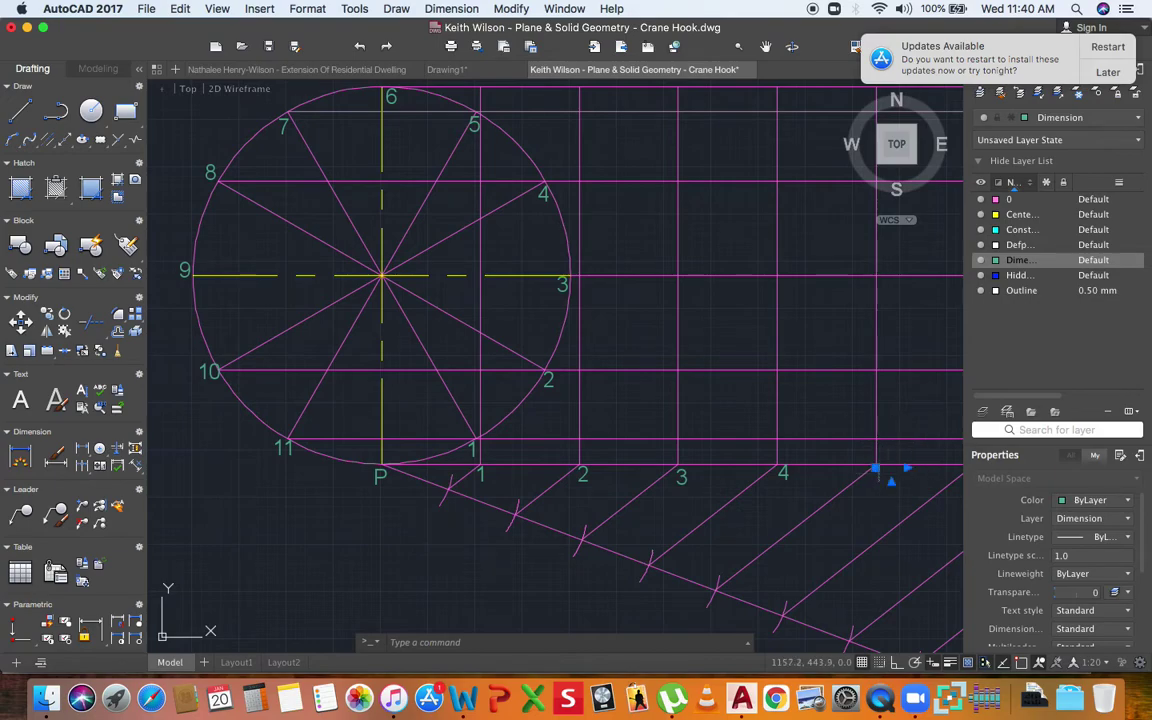
{"action": "double_click", "coordinate": [868, 484]}
{"action": "left_click", "coordinate": [865, 518]}
{"action": "scroll", "coordinate": [860, 500], "scroll_direction": "down", "scroll_amount": 3}
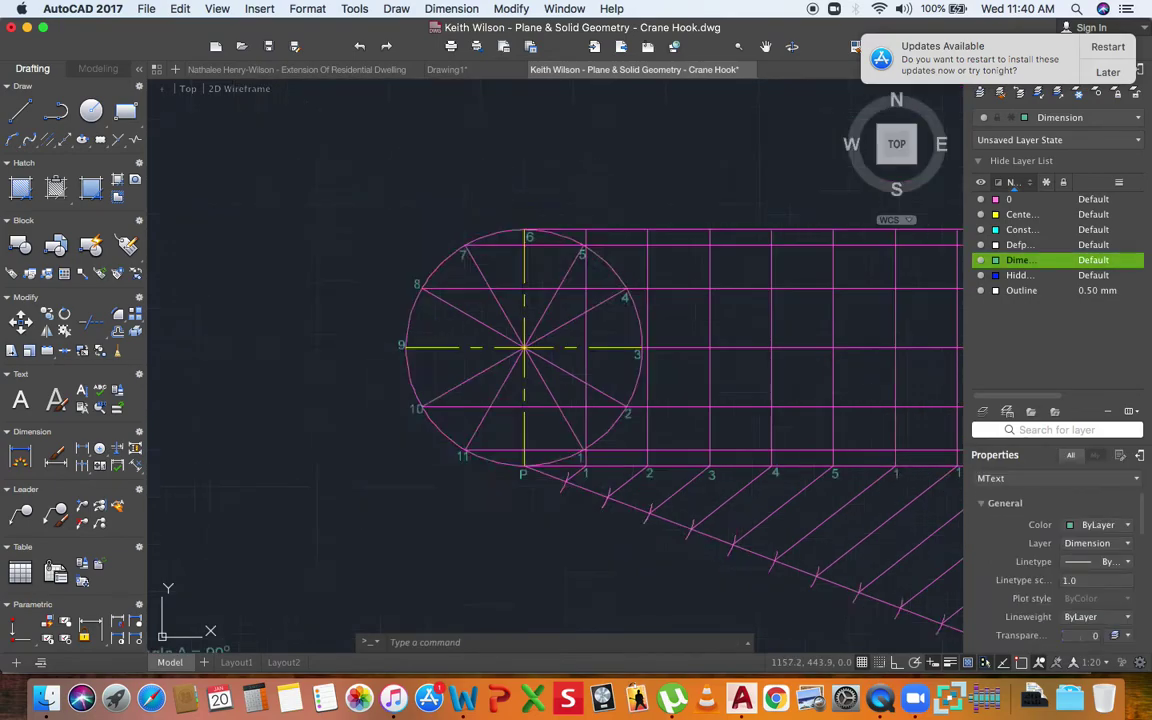
{"action": "scroll", "coordinate": [830, 475], "scroll_direction": "up", "scroll_amount": 3}
{"action": "double_click", "coordinate": [825, 484]}
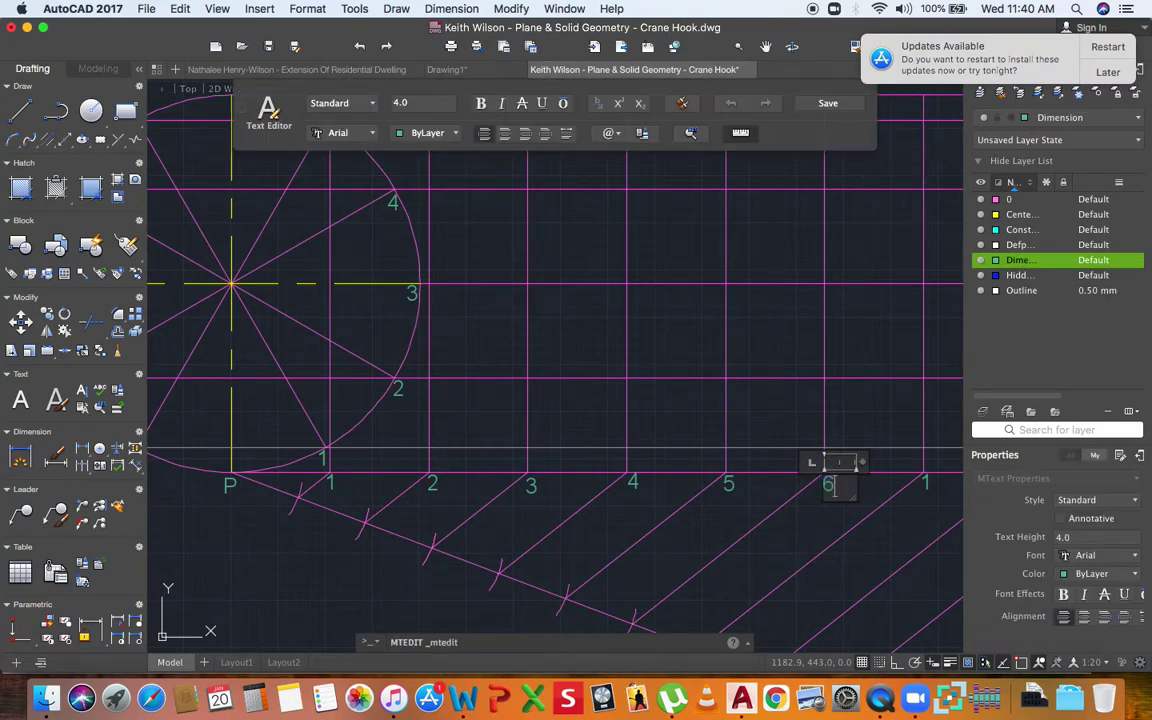
{"action": "left_click", "coordinate": [928, 490]}
Renumber the following two baseline labels, setting the second one to 8.
{"action": "double_click", "coordinate": [927, 482]}
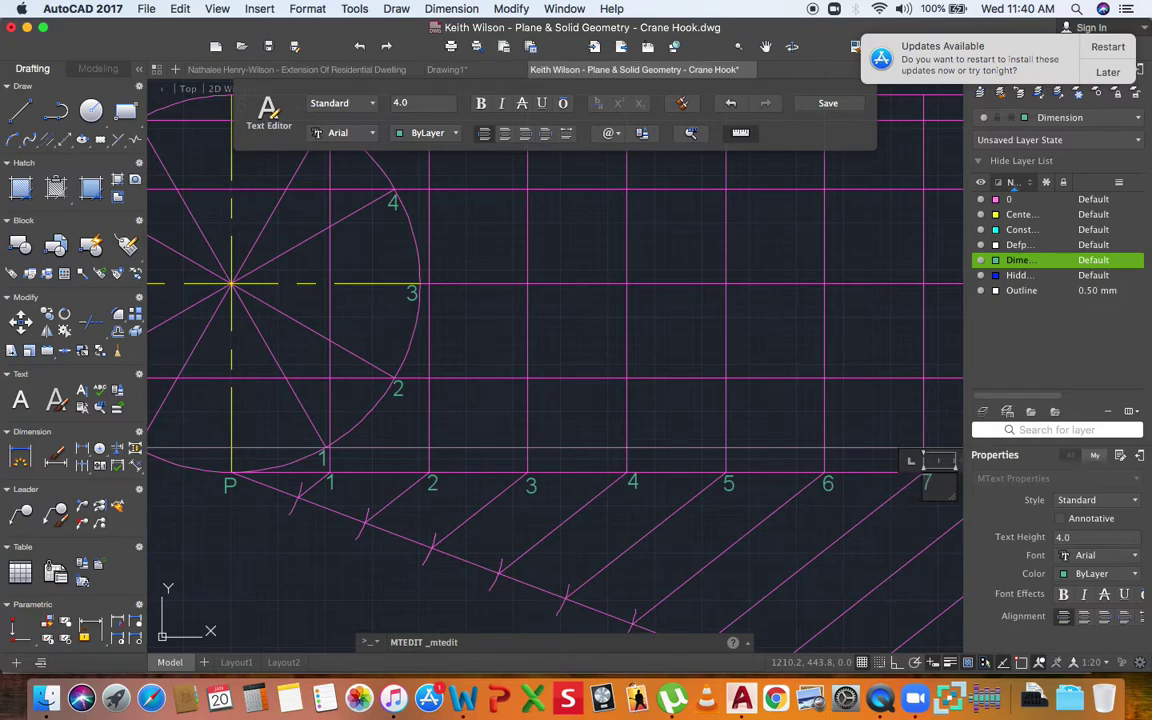
{"action": "left_click", "coordinate": [694, 432]}
{"action": "scroll", "coordinate": [746, 437], "scroll_direction": "down", "scroll_amount": 5}
{"action": "scroll", "coordinate": [746, 437], "scroll_direction": "up", "scroll_amount": 6}
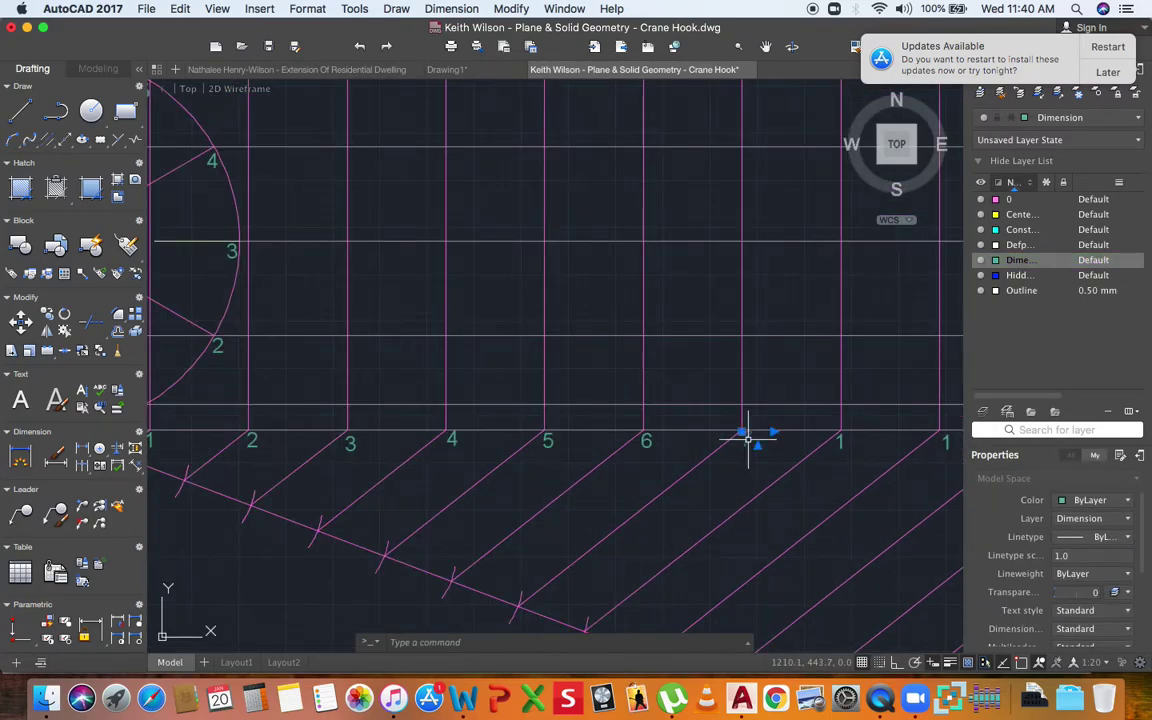
{"action": "left_click", "coordinate": [852, 444]}
{"action": "double_click", "coordinate": [842, 442]}
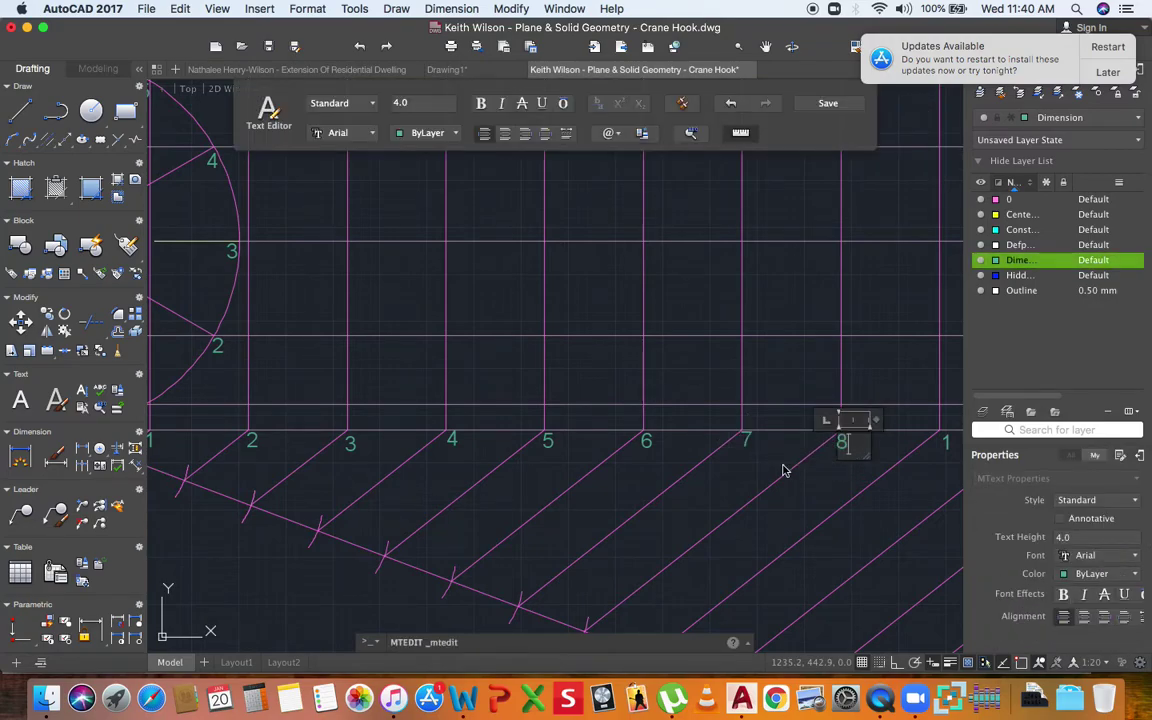
{"action": "type", "text": "8"}
{"action": "left_click", "coordinate": [744, 463]}
{"action": "scroll", "coordinate": [751, 404], "scroll_direction": "down", "scroll_amount": 3}
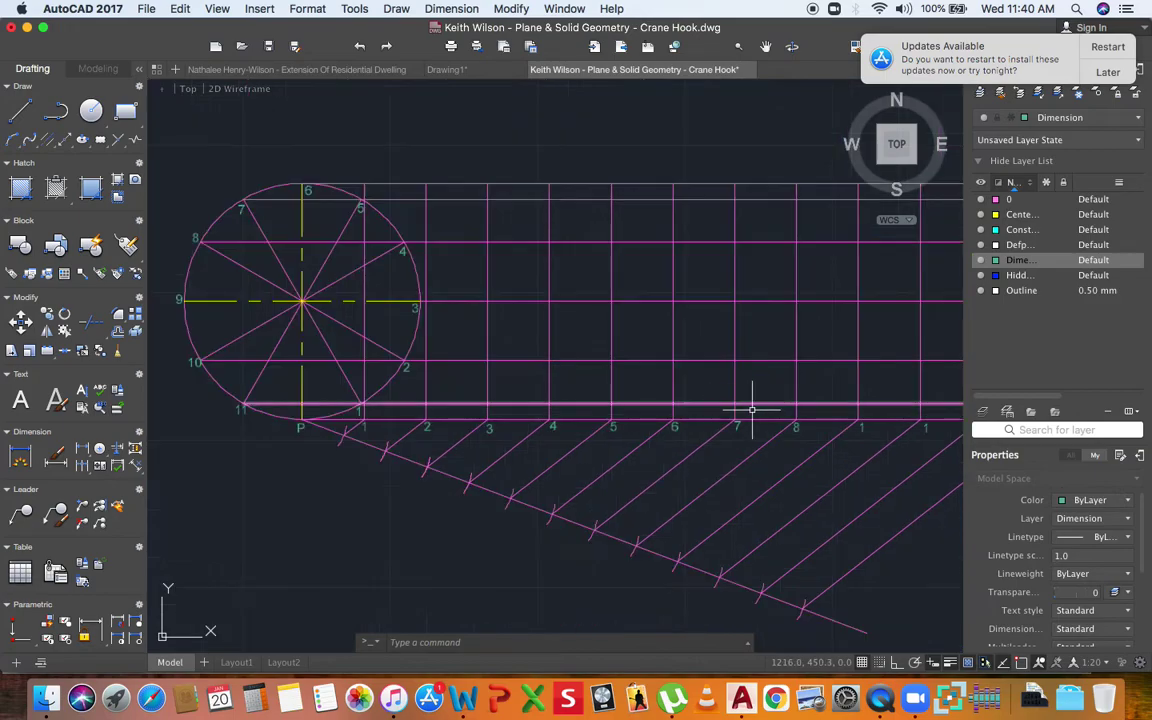
Renumber the remaining baseline labels as 9 and 10.
{"action": "double_click", "coordinate": [855, 427]}
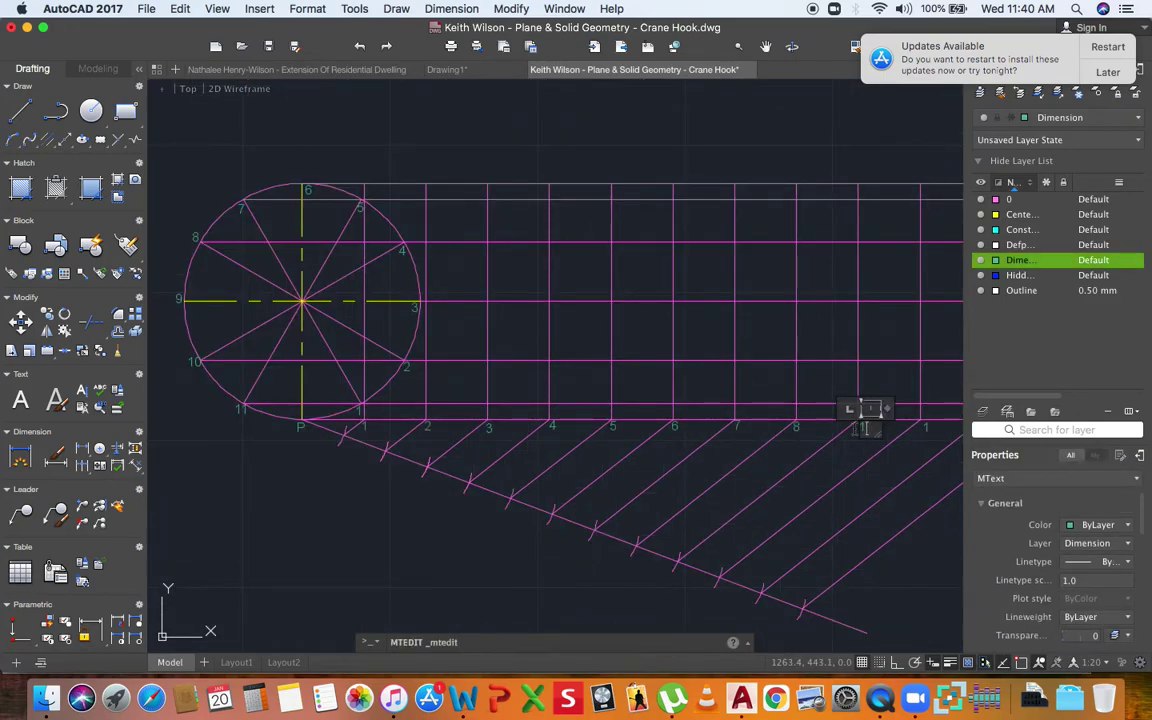
{"action": "left_click", "coordinate": [860, 461]}
{"action": "scroll", "coordinate": [864, 430], "scroll_direction": "down", "scroll_amount": 5}
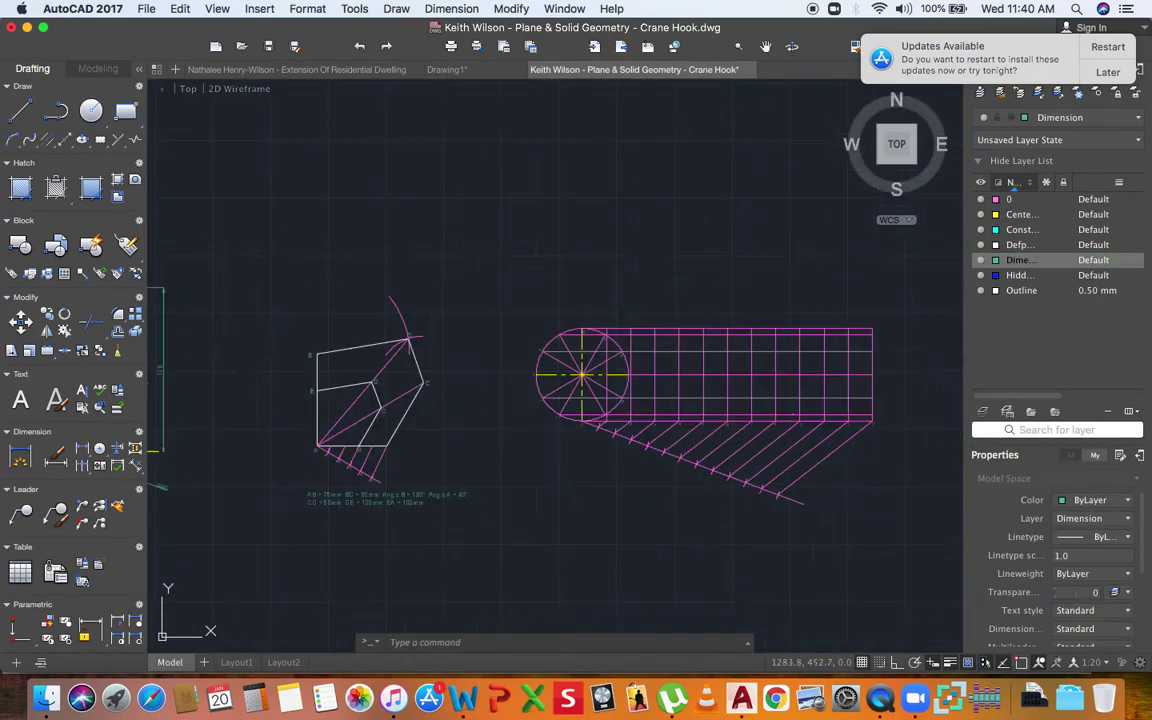
{"action": "scroll", "coordinate": [852, 455], "scroll_direction": "up", "scroll_amount": 8}
{"action": "double_click", "coordinate": [845, 450]}
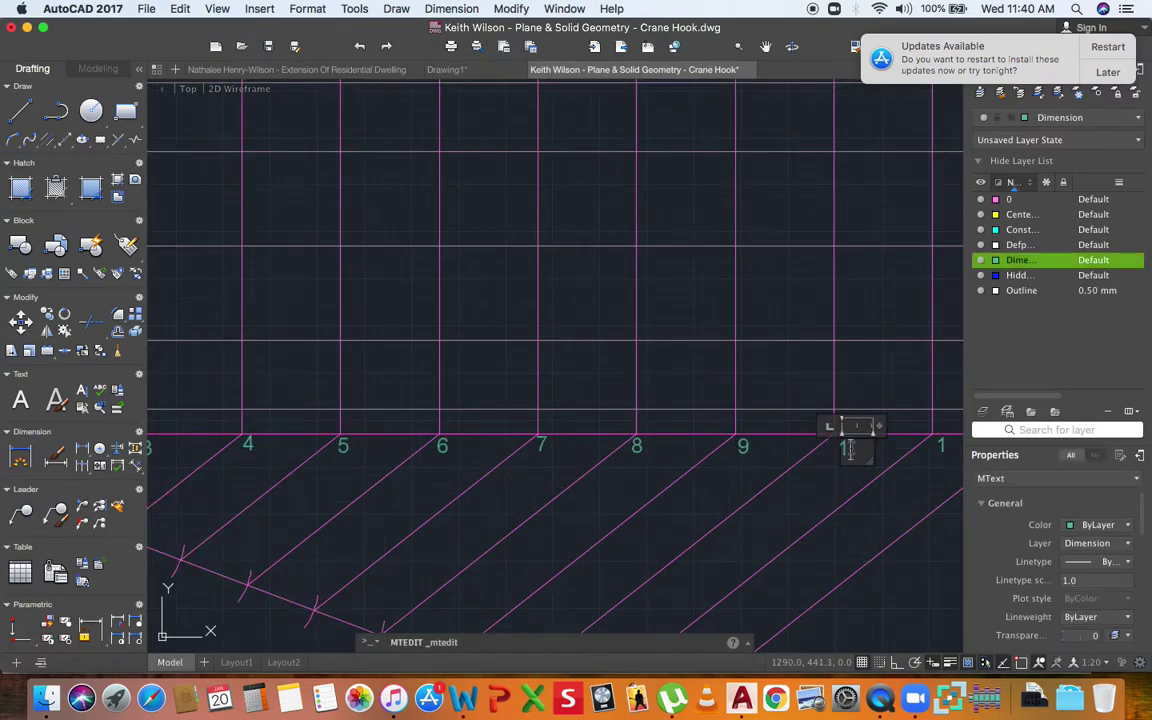
{"action": "type", "text": "0"}
{"action": "left_click", "coordinate": [858, 462]}
{"action": "scroll", "coordinate": [845, 440], "scroll_direction": "down", "scroll_amount": 3}
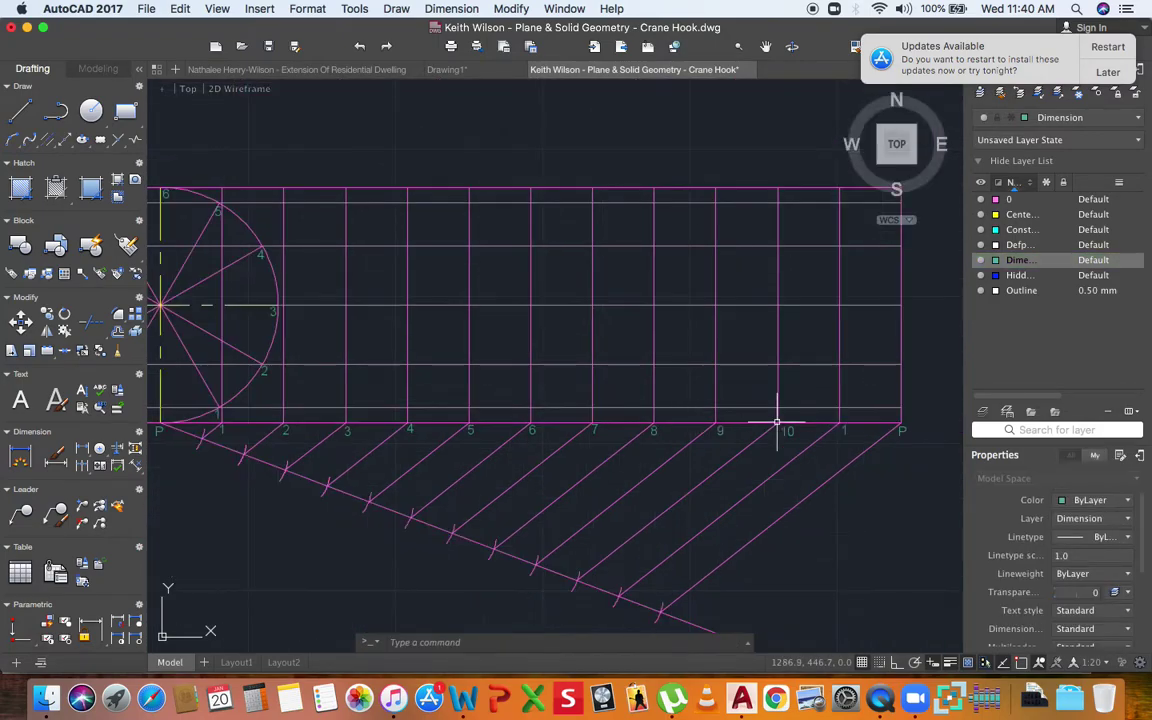
{"action": "double_click", "coordinate": [845, 430]}
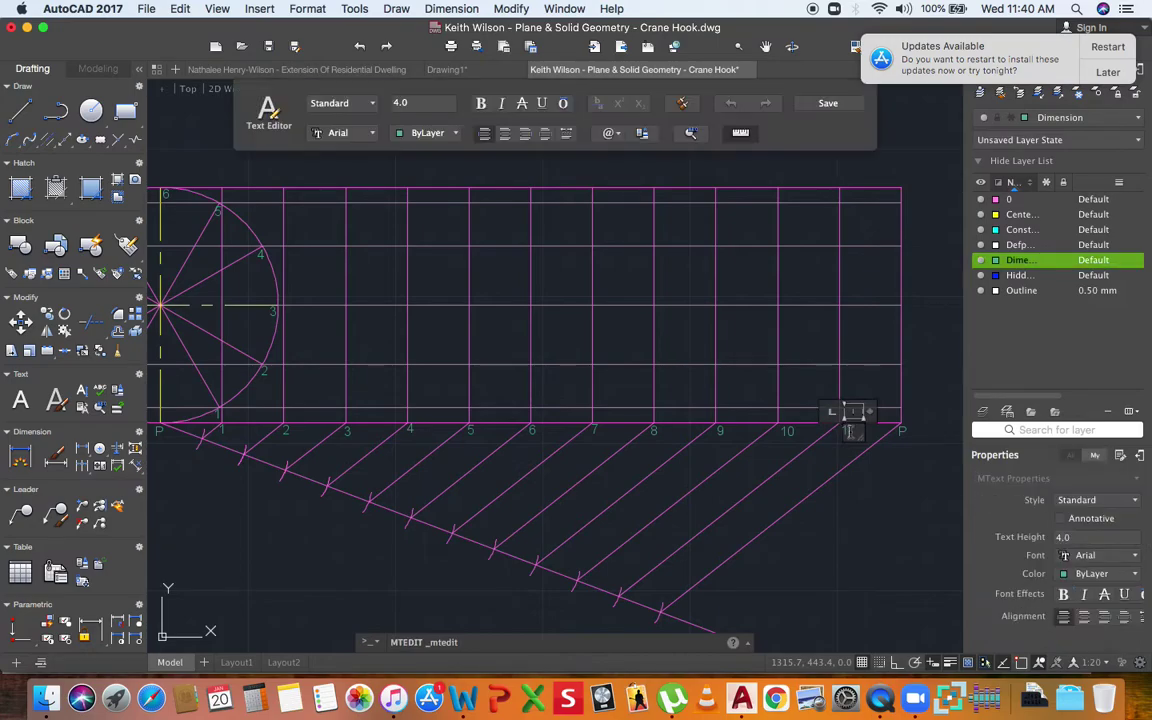
{"action": "left_click", "coordinate": [848, 411]}
Grip-stretch the left end of the horizontal line from point 3 to the circle centre.
{"action": "scroll", "coordinate": [699, 386], "scroll_direction": "down", "scroll_amount": 3}
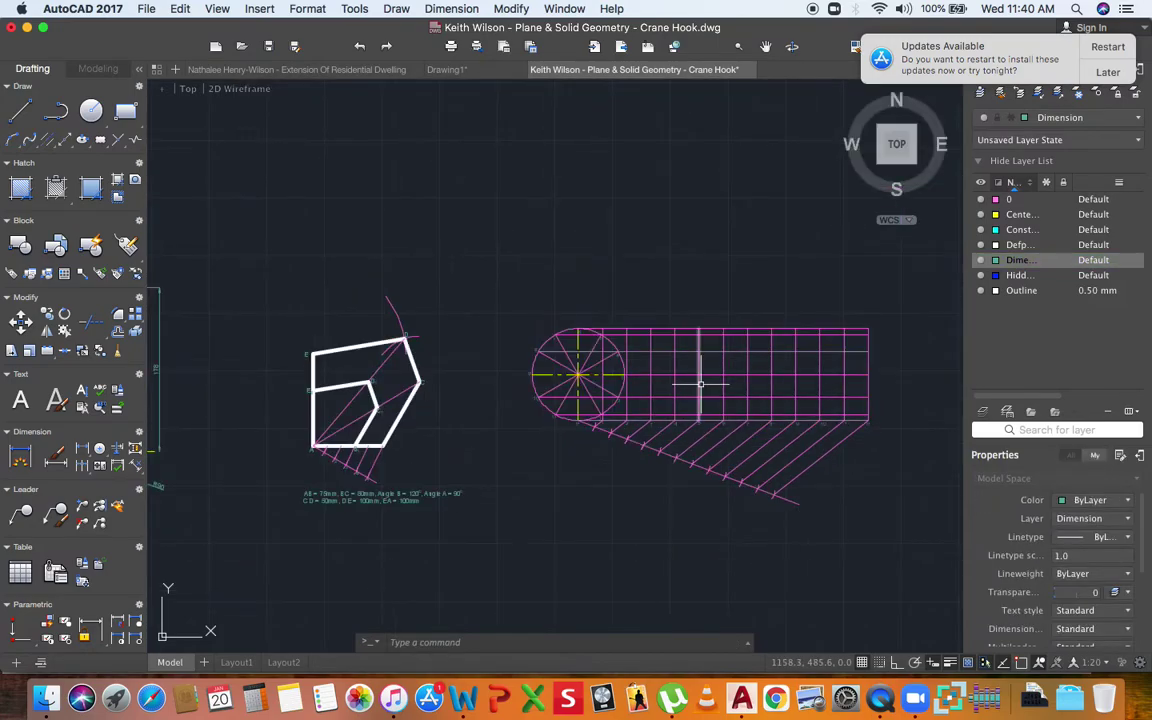
{"action": "scroll", "coordinate": [602, 393], "scroll_direction": "up", "scroll_amount": 6}
{"action": "scroll", "coordinate": [600, 392], "scroll_direction": "down", "scroll_amount": 5}
{"action": "scroll", "coordinate": [507, 365], "scroll_direction": "up", "scroll_amount": 5}
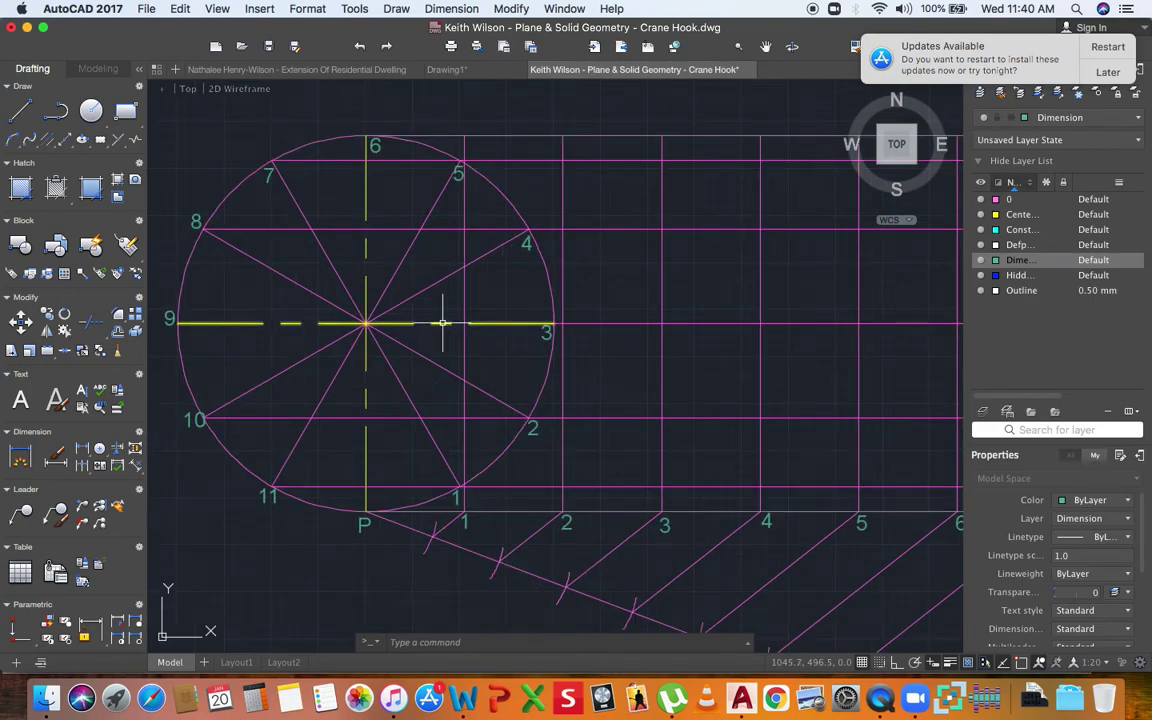
{"action": "left_click", "coordinate": [552, 324]}
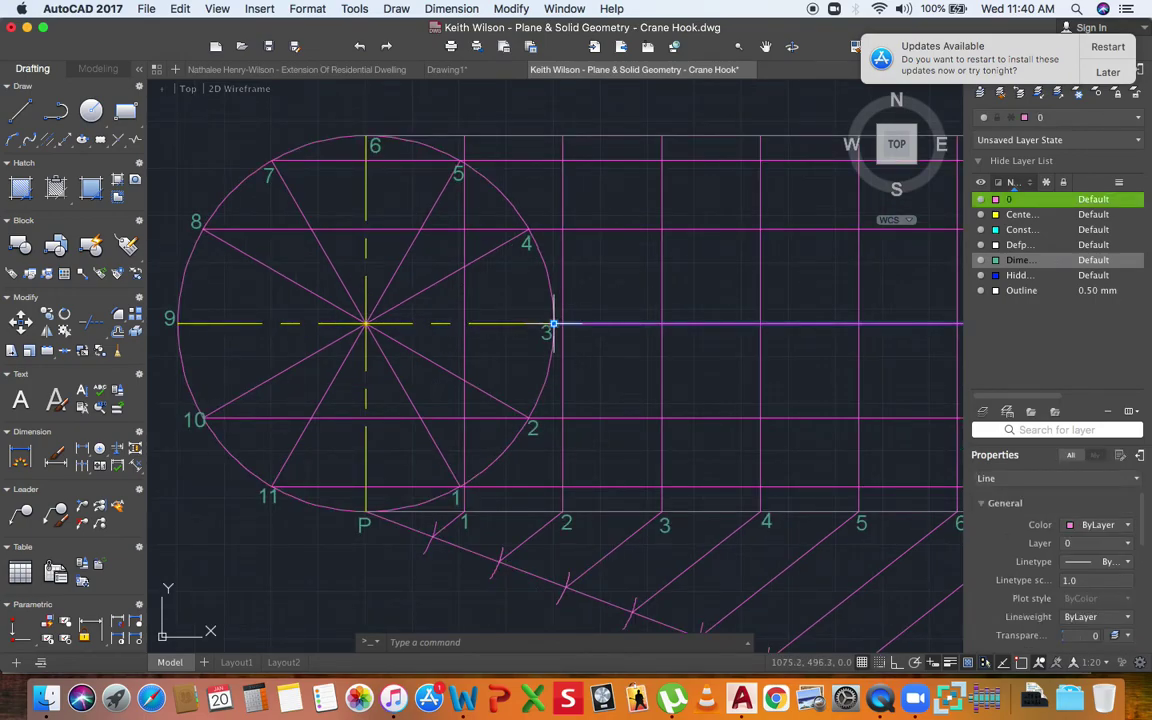
{"action": "left_click", "coordinate": [552, 324]}
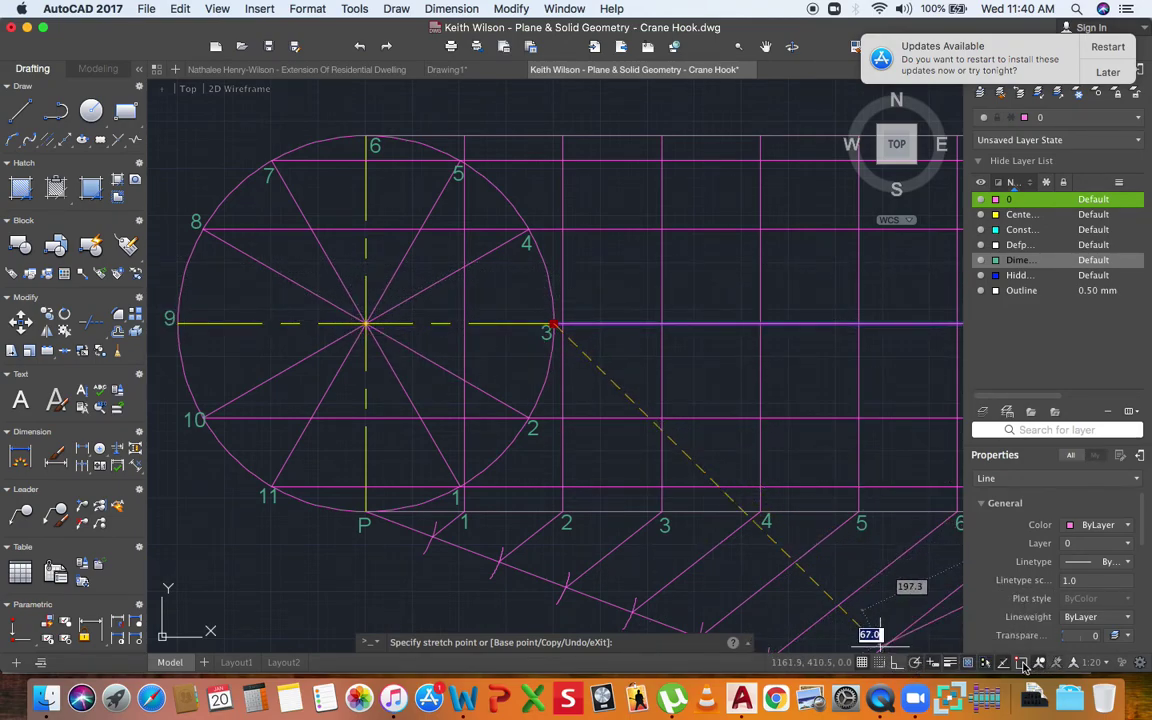
{"action": "left_click", "coordinate": [368, 320]}
{"action": "key", "text": "Escape"}
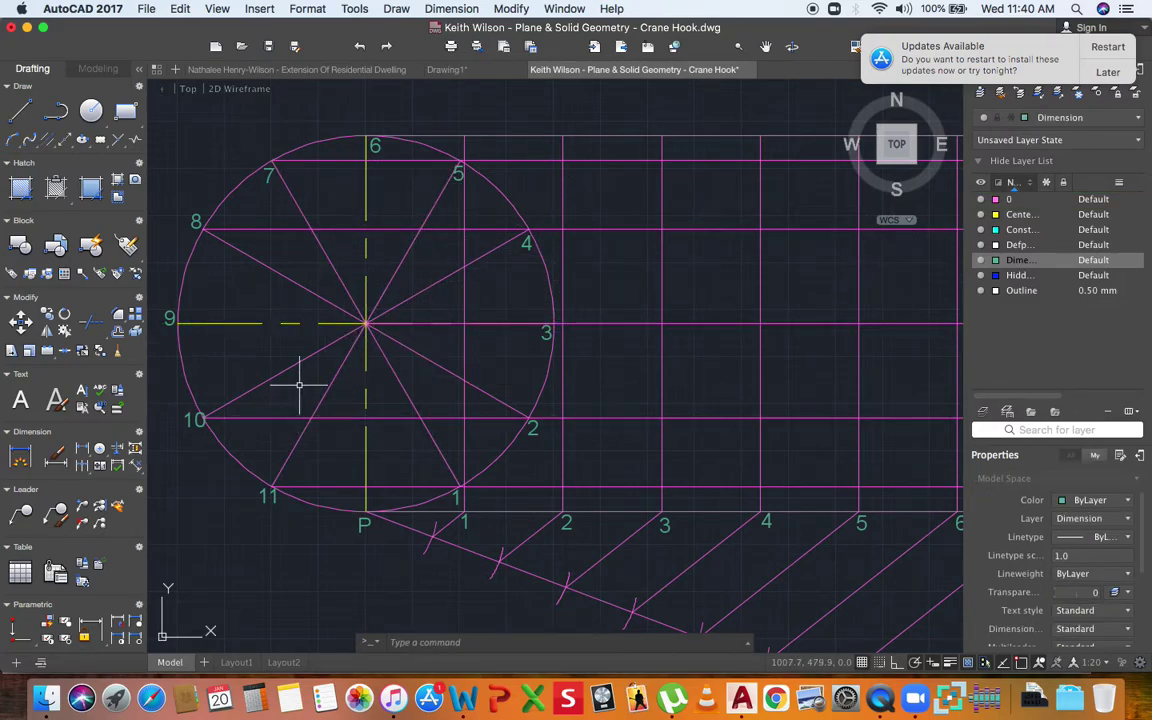
Stretch the same line's left end further across the circle to point 9.
{"action": "left_click", "coordinate": [372, 323]}
{"action": "mouse_move", "coordinate": [368, 322]}
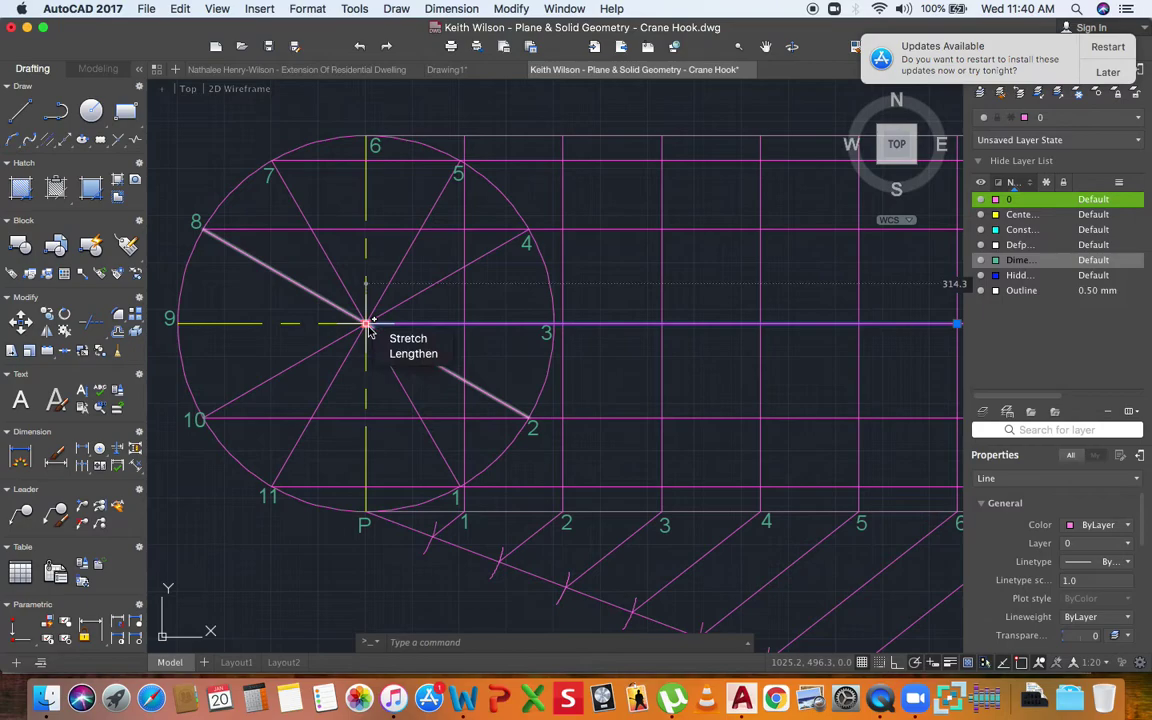
{"action": "key", "text": "Escape"}
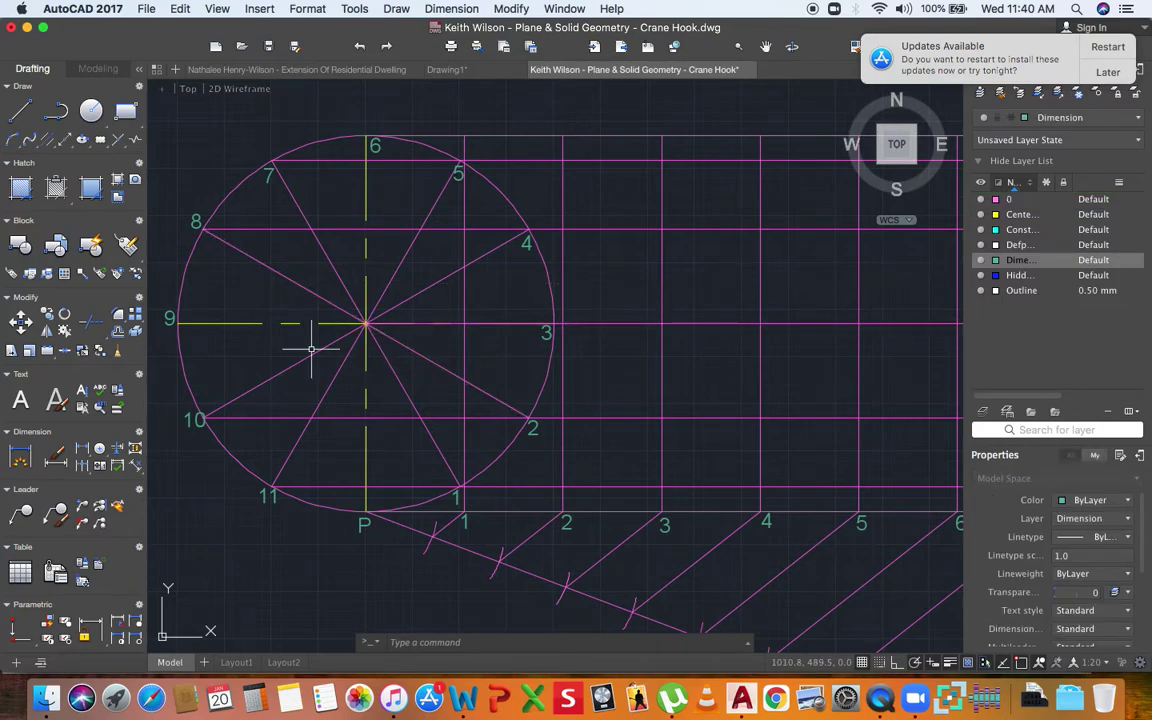
{"action": "left_click", "coordinate": [372, 323]}
{"action": "left_click", "coordinate": [368, 322]}
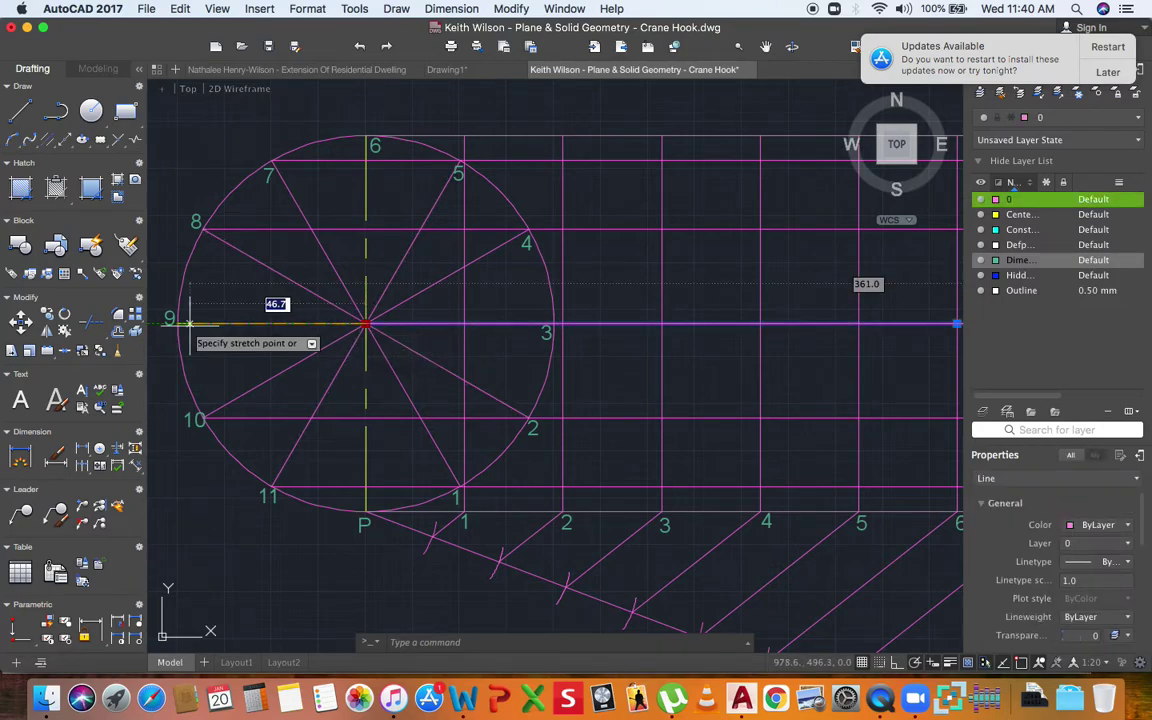
{"action": "left_click", "coordinate": [181, 323]}
{"action": "key", "text": "Escape"}
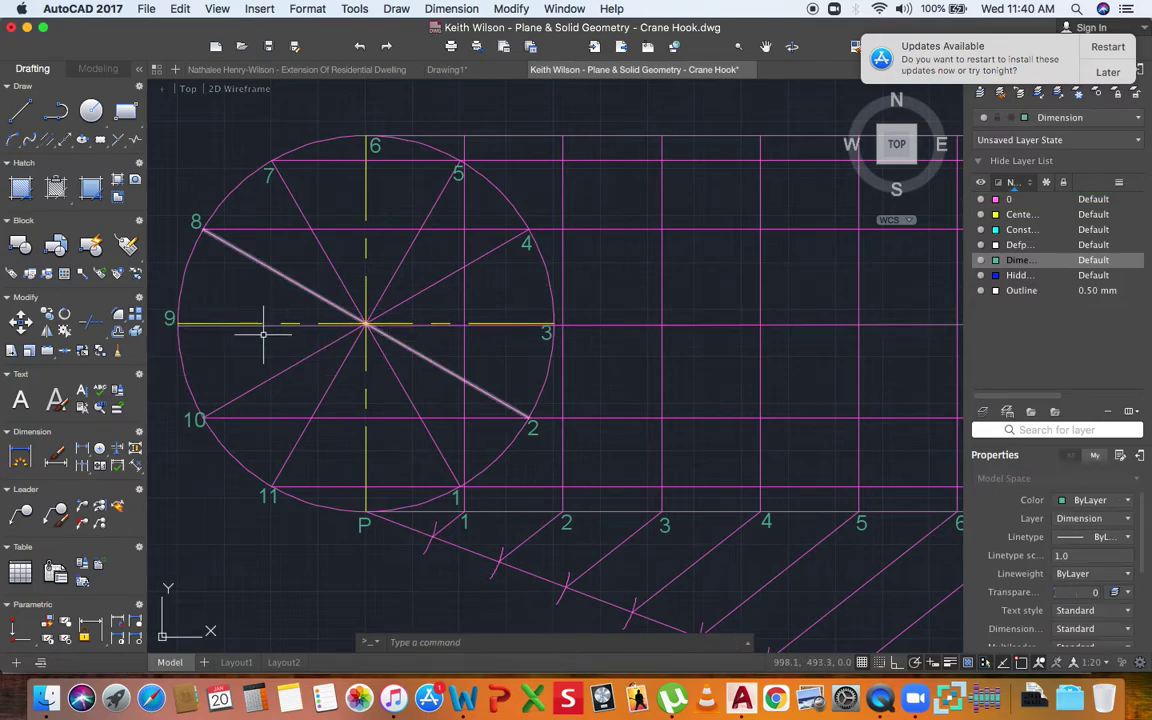
Fine-tune the line's left end at point 9 and regenerate the display with REGEN.
{"action": "scroll", "coordinate": [181, 323], "scroll_direction": "up", "scroll_amount": 3}
{"action": "left_click", "coordinate": [170, 321]}
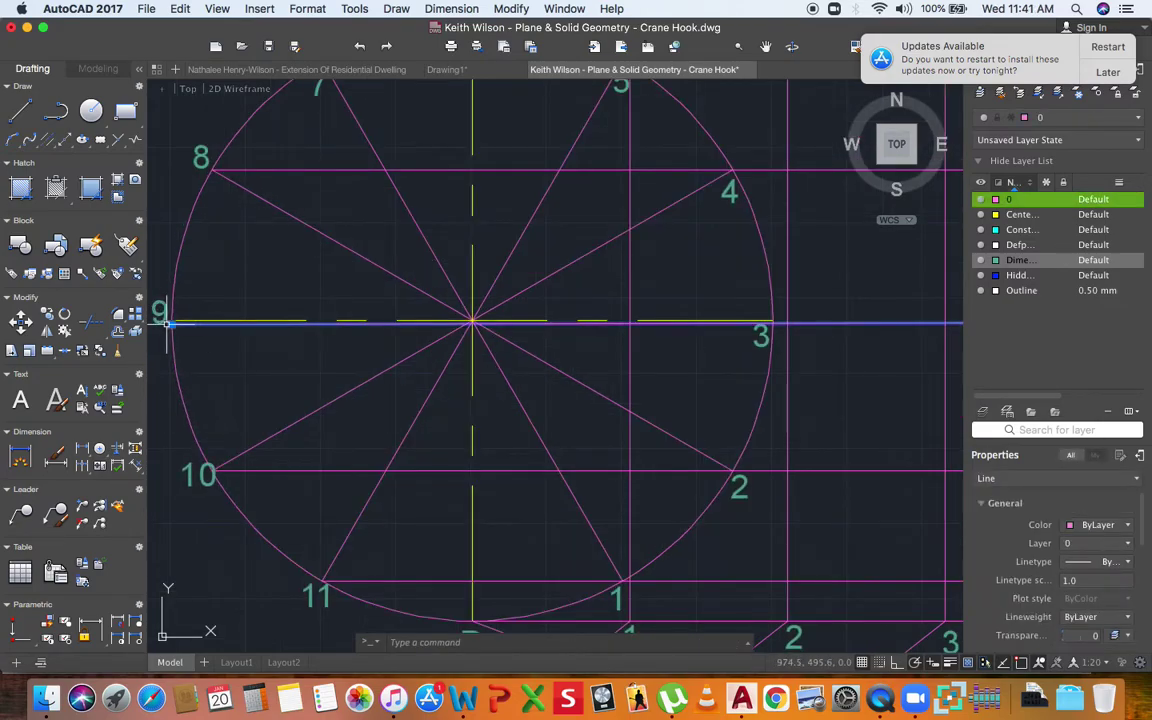
{"action": "left_click", "coordinate": [168, 323]}
{"action": "left_click", "coordinate": [174, 322]}
{"action": "scroll", "coordinate": [174, 321], "scroll_direction": "up", "scroll_amount": 4}
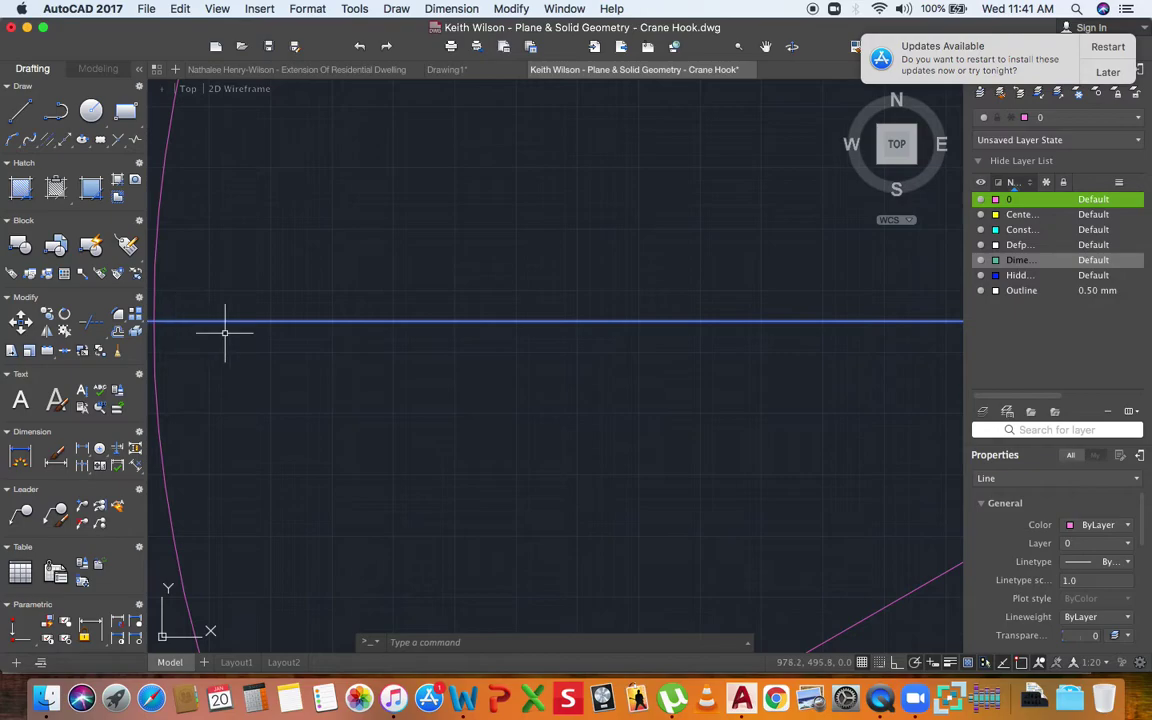
{"action": "scroll", "coordinate": [215, 330], "scroll_direction": "down", "scroll_amount": 2}
{"action": "left_click", "coordinate": [180, 318]}
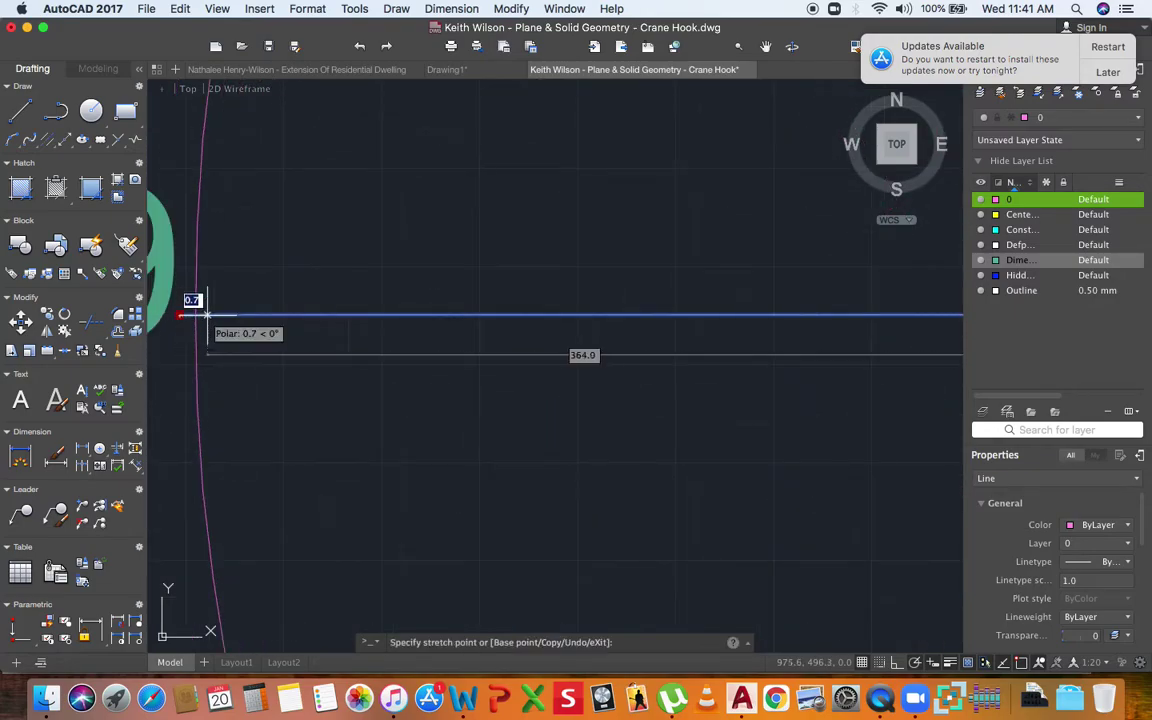
{"action": "key", "text": "Escape"}
{"action": "type", "text": "regen"}
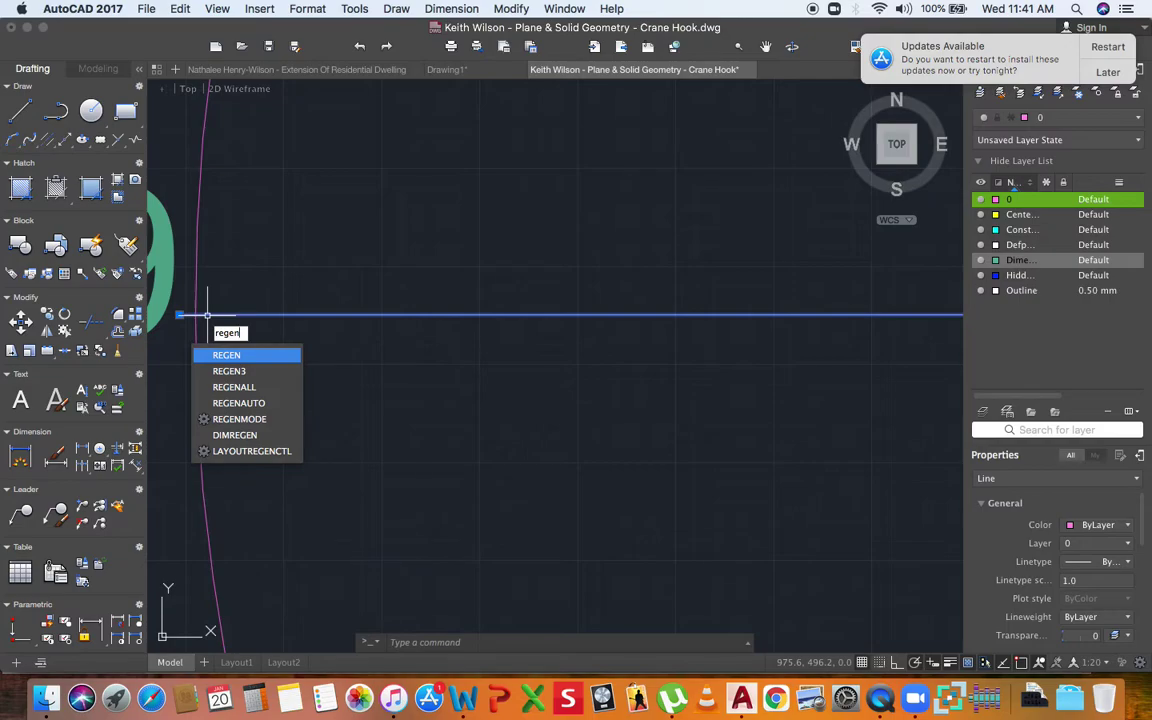
{"action": "key", "text": "Return"}
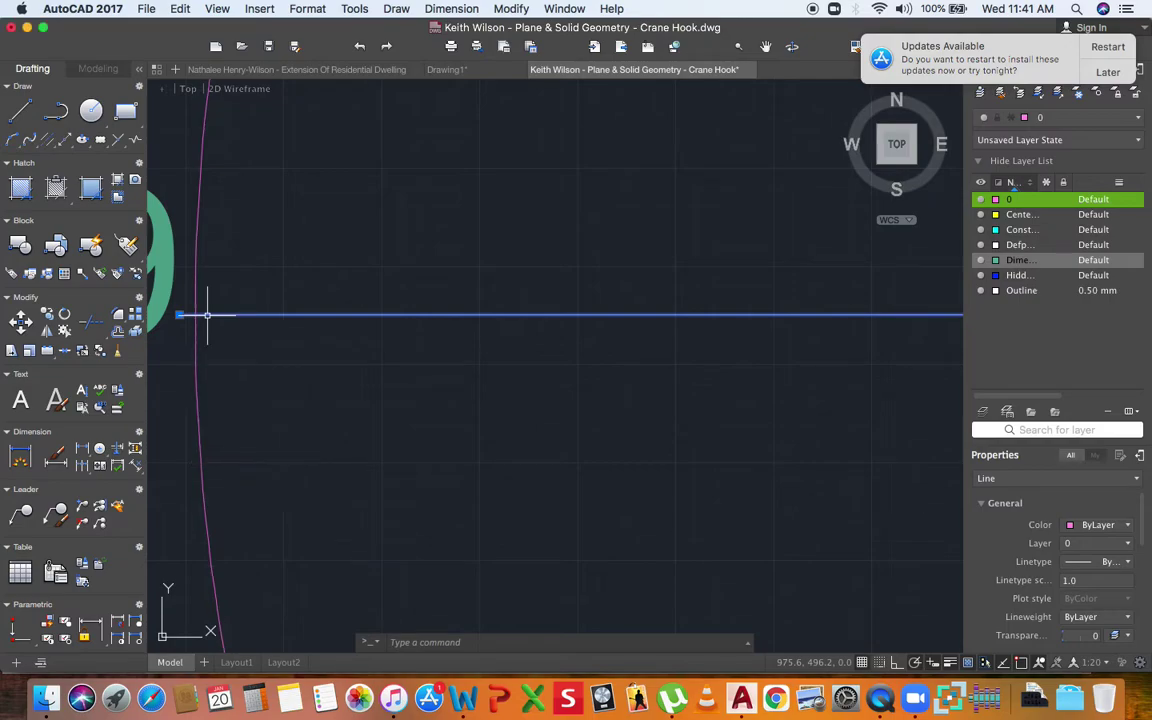
{"action": "left_click", "coordinate": [179, 316]}
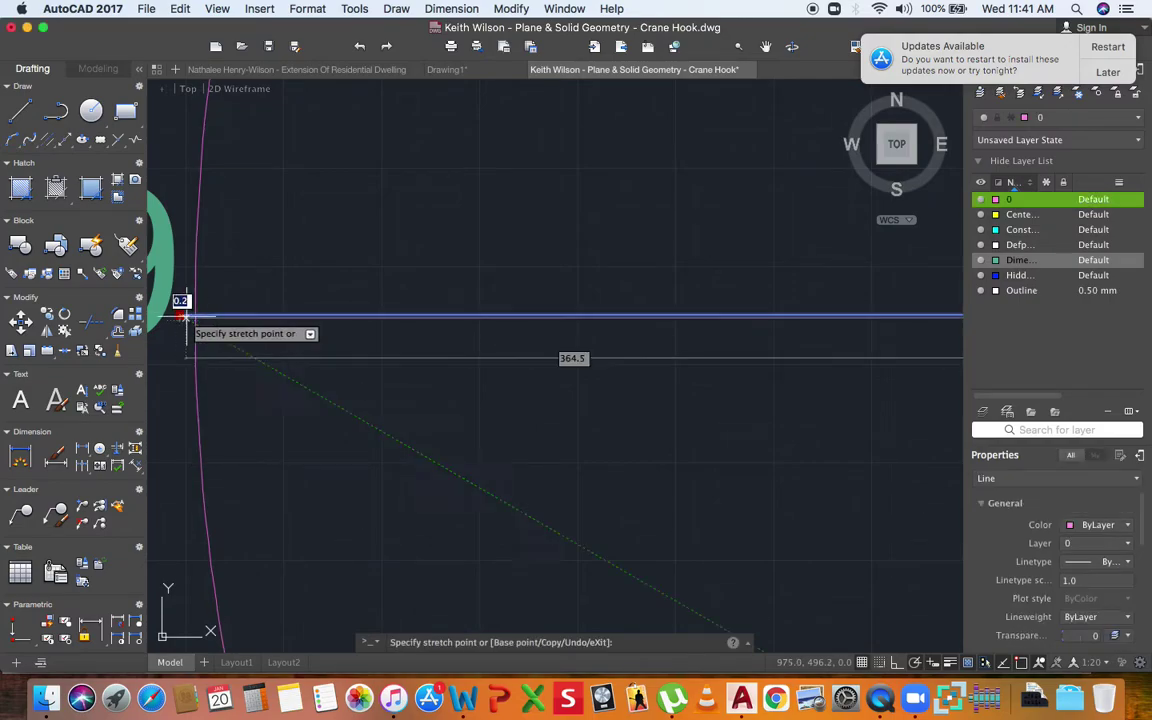
{"action": "key", "text": "Escape"}
{"action": "key", "text": "Escape"}
{"action": "scroll", "coordinate": [225, 365], "scroll_direction": "down", "scroll_amount": 5}
{"action": "scroll", "coordinate": [225, 365], "scroll_direction": "down", "scroll_amount": 4}
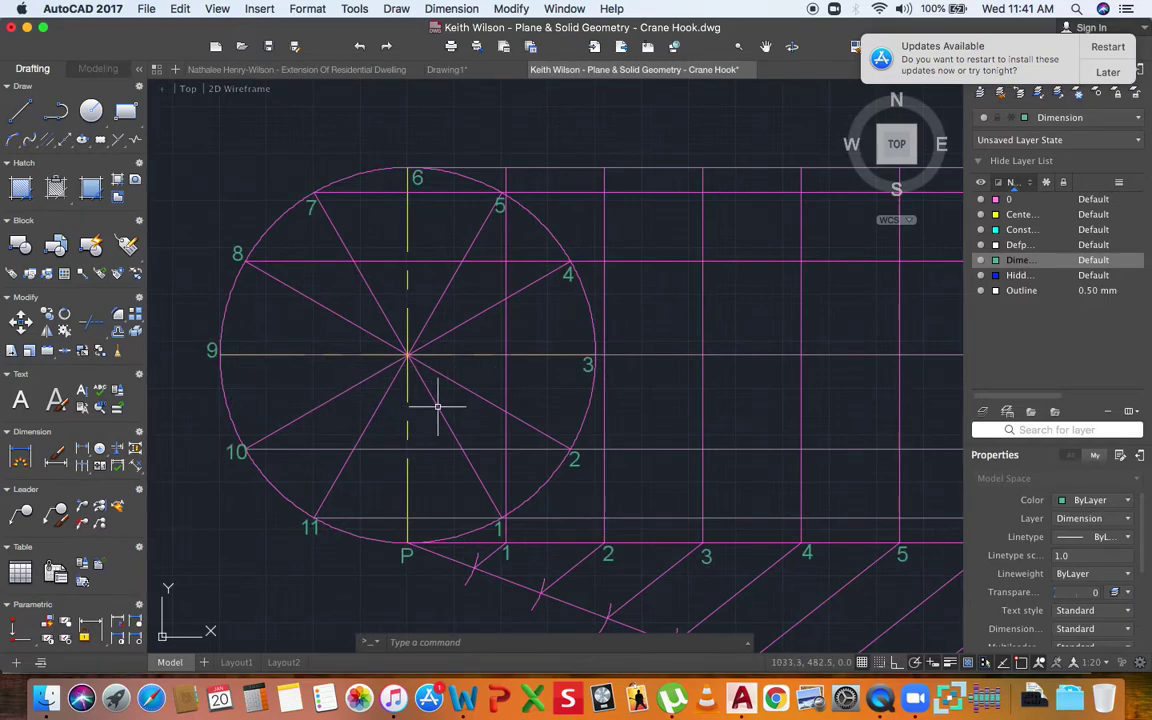
Select the baseline number labels 1 through 11 next to P.
{"action": "scroll", "coordinate": [425, 400], "scroll_direction": "down", "scroll_amount": 3}
{"action": "scroll", "coordinate": [663, 442], "scroll_direction": "up", "scroll_amount": 1}
{"action": "scroll", "coordinate": [580, 426], "scroll_direction": "down", "scroll_amount": 2}
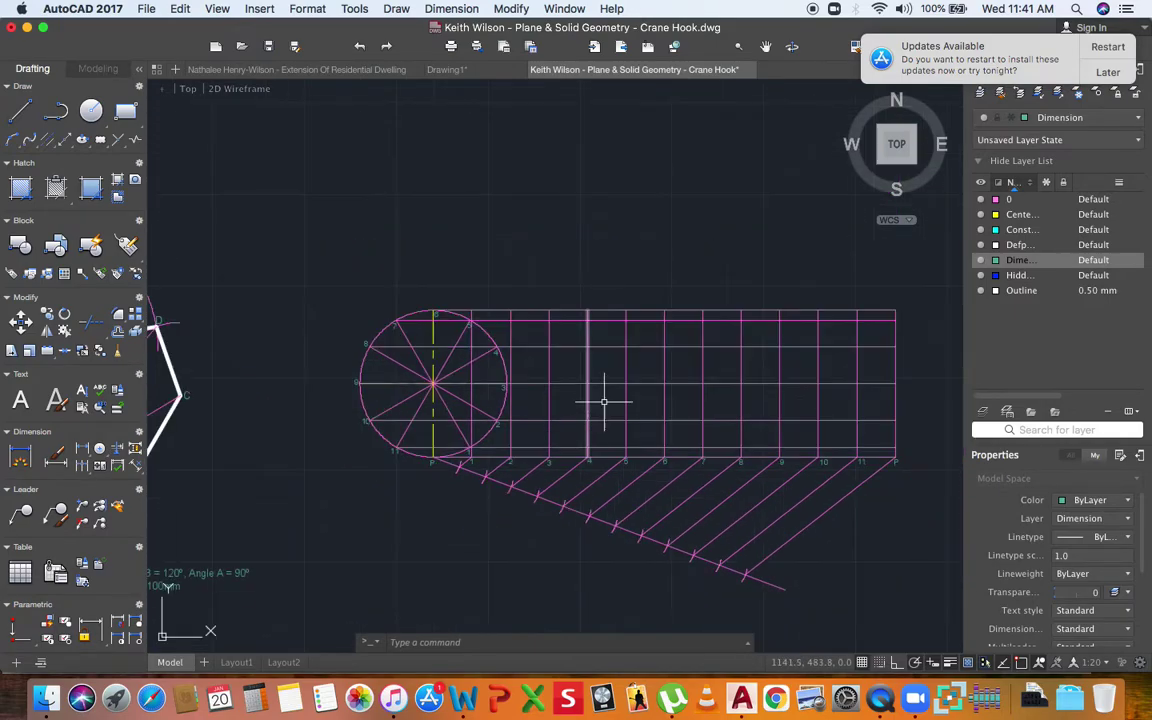
{"action": "scroll", "coordinate": [490, 410], "scroll_direction": "up", "scroll_amount": 2}
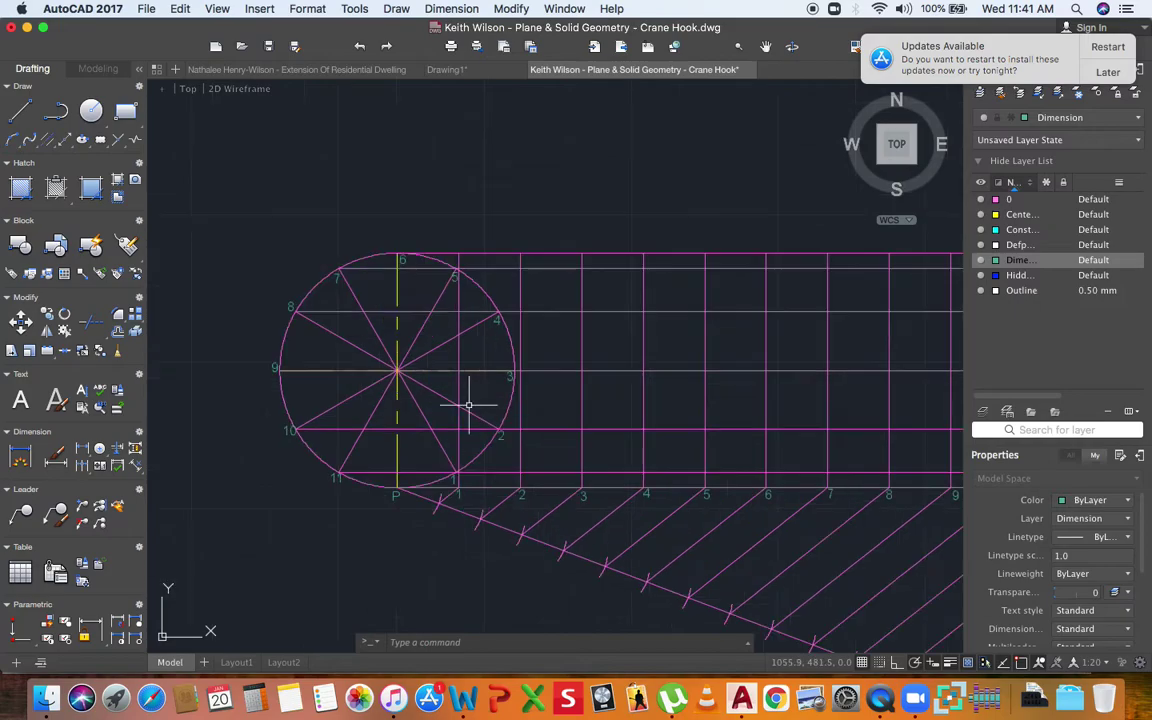
{"action": "left_click", "coordinate": [461, 497]}
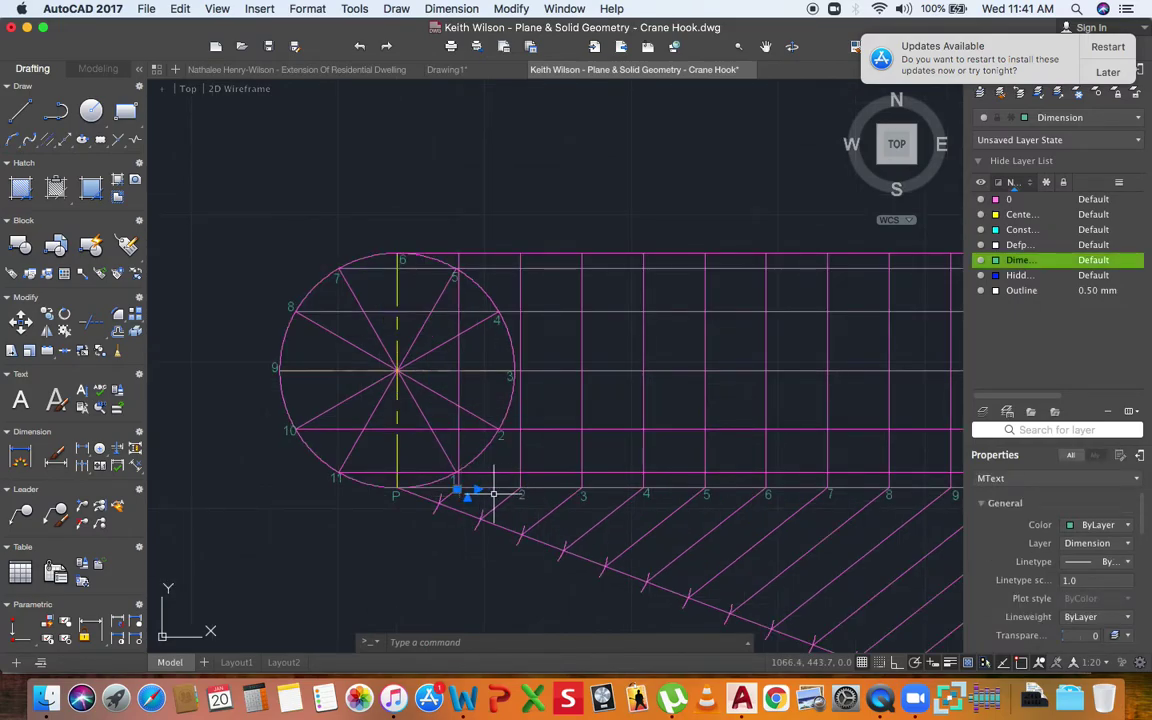
{"action": "left_click", "coordinate": [521, 492]}
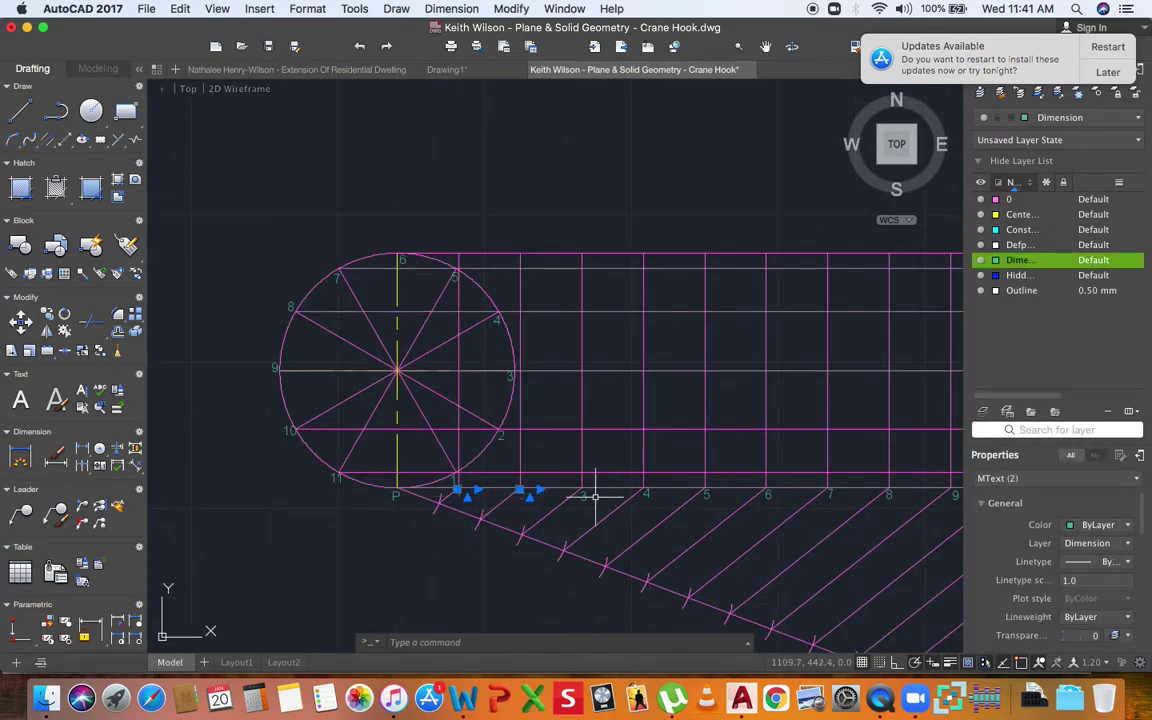
{"action": "left_click", "coordinate": [648, 492]}
{"action": "left_click", "coordinate": [710, 492]}
{"action": "left_click", "coordinate": [775, 493]}
{"action": "left_click", "coordinate": [830, 492]}
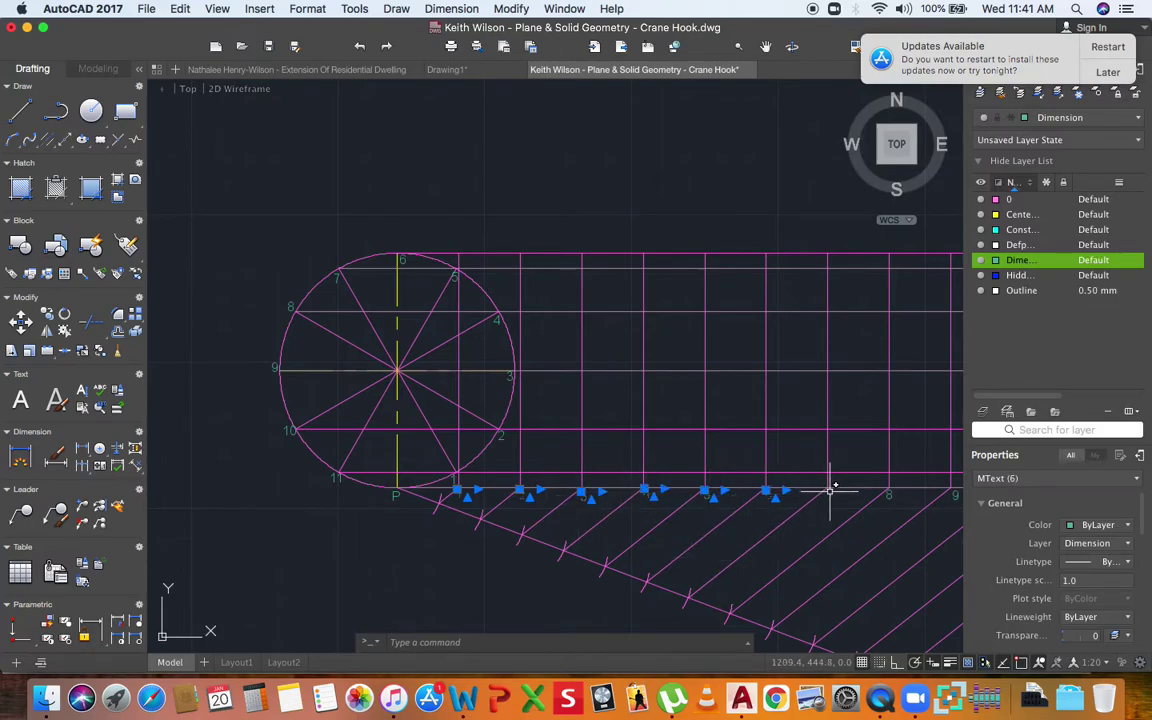
{"action": "scroll", "coordinate": [591, 404], "scroll_direction": "down", "scroll_amount": 3}
{"action": "scroll", "coordinate": [705, 461], "scroll_direction": "up", "scroll_amount": 3}
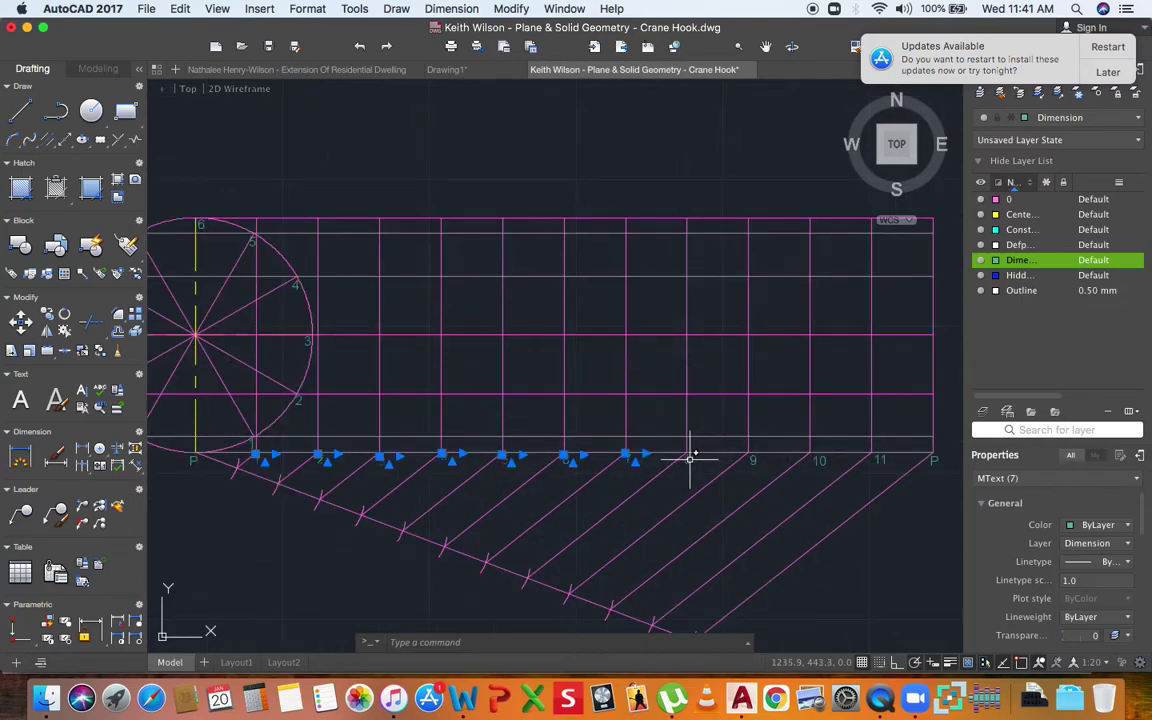
{"action": "left_click", "coordinate": [750, 459]}
{"action": "left_click", "coordinate": [821, 461]}
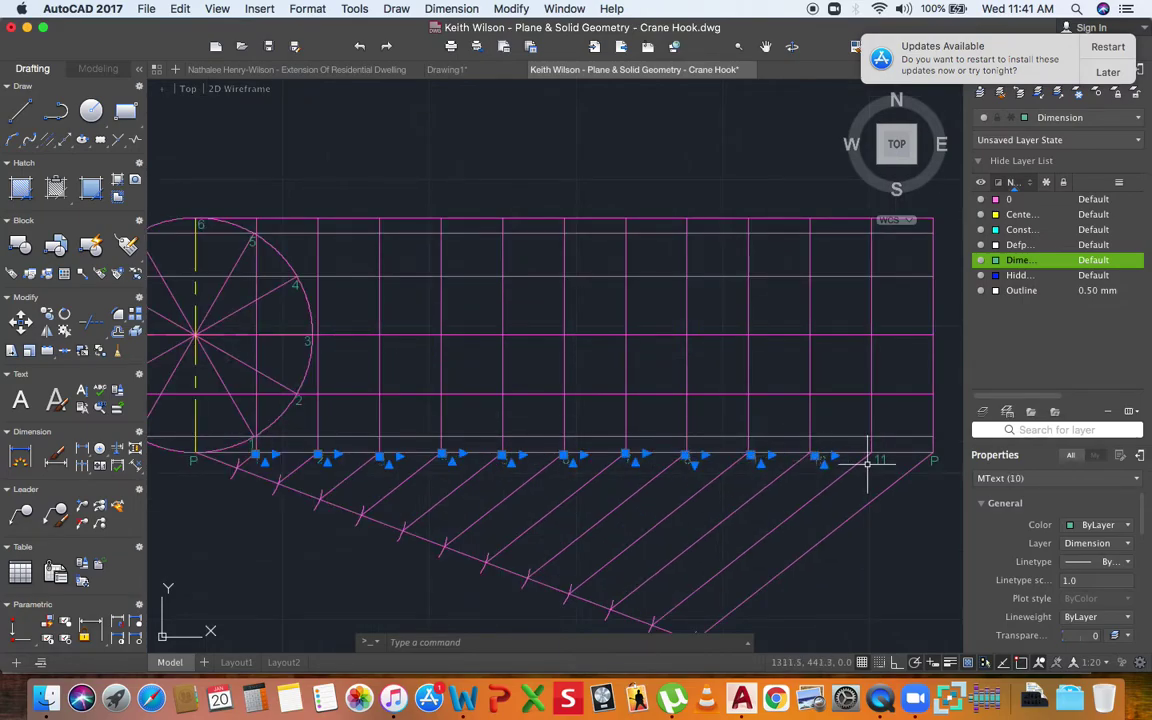
{"action": "left_click", "coordinate": [878, 458]}
{"action": "scroll", "coordinate": [878, 458], "scroll_direction": "down", "scroll_amount": 2}
{"action": "scroll", "coordinate": [481, 463], "scroll_direction": "up", "scroll_amount": 5}
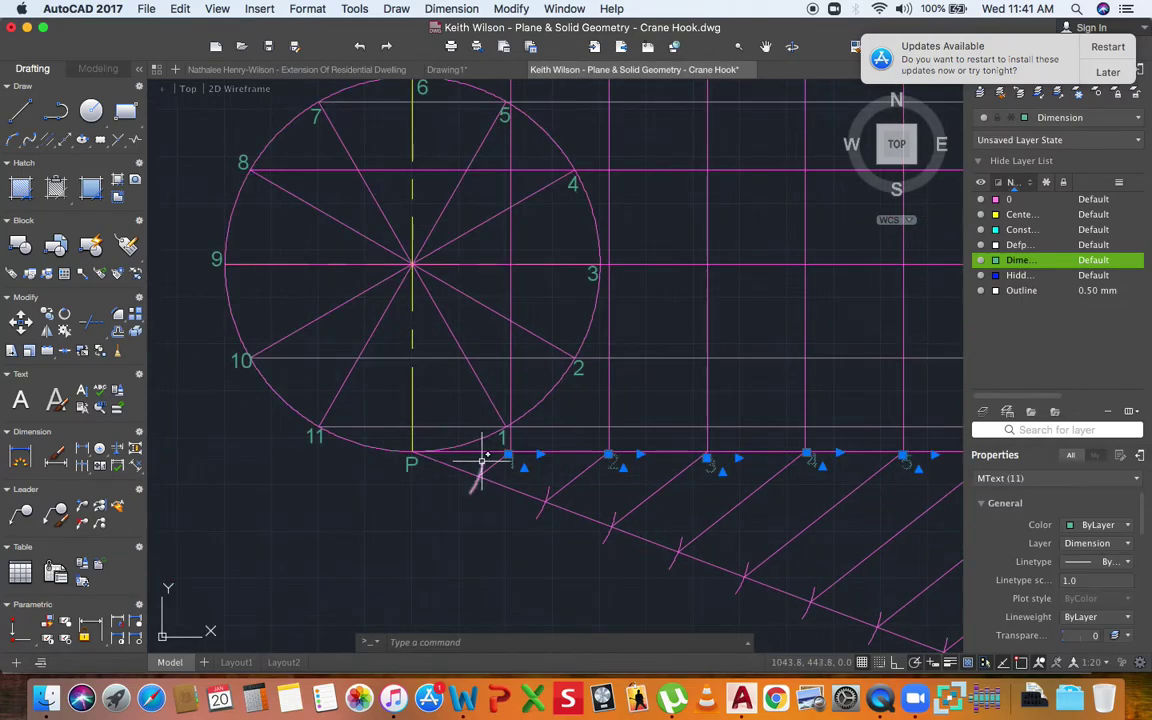
{"action": "scroll", "coordinate": [502, 467], "scroll_direction": "up", "scroll_amount": 2}
{"action": "scroll", "coordinate": [514, 458], "scroll_direction": "down", "scroll_amount": 2}
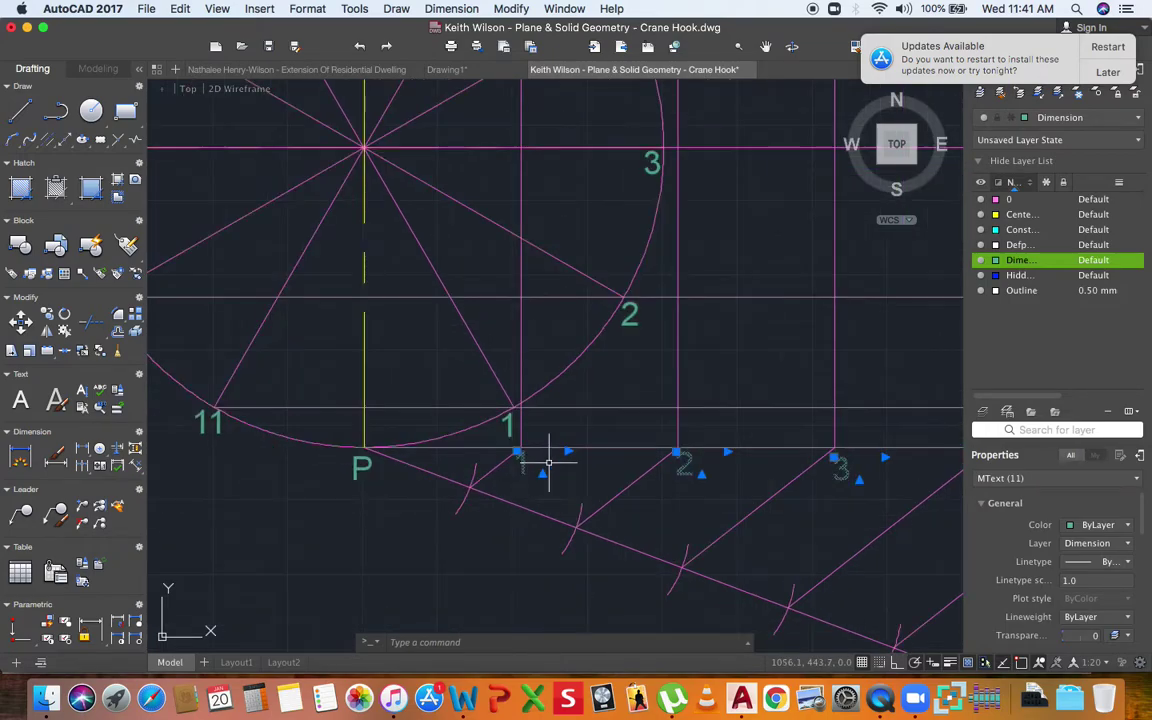
Copy the selected labels from base point P onto the circle's horizontal centre line.
{"action": "left_click", "coordinate": [48, 318]}
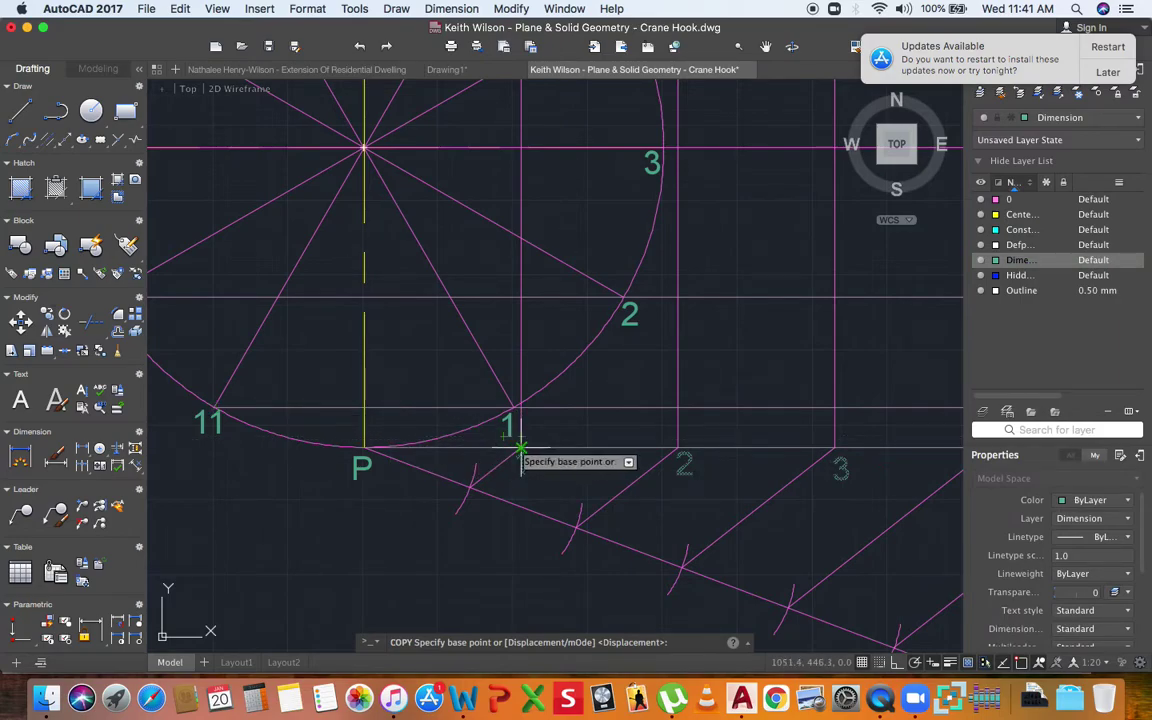
{"action": "left_click", "coordinate": [376, 447]}
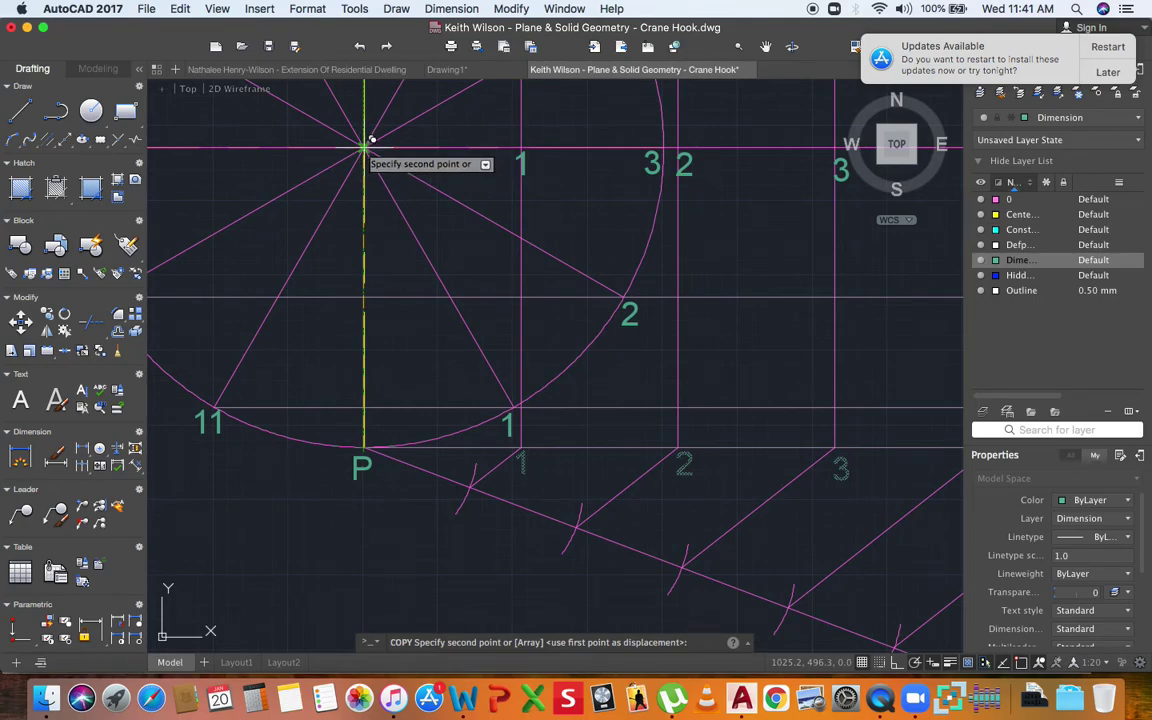
{"action": "left_click", "coordinate": [372, 141]}
{"action": "middle_click_drag", "start_coordinate": [524, 234], "coordinate": [535, 393]}
{"action": "key", "text": "Escape"}
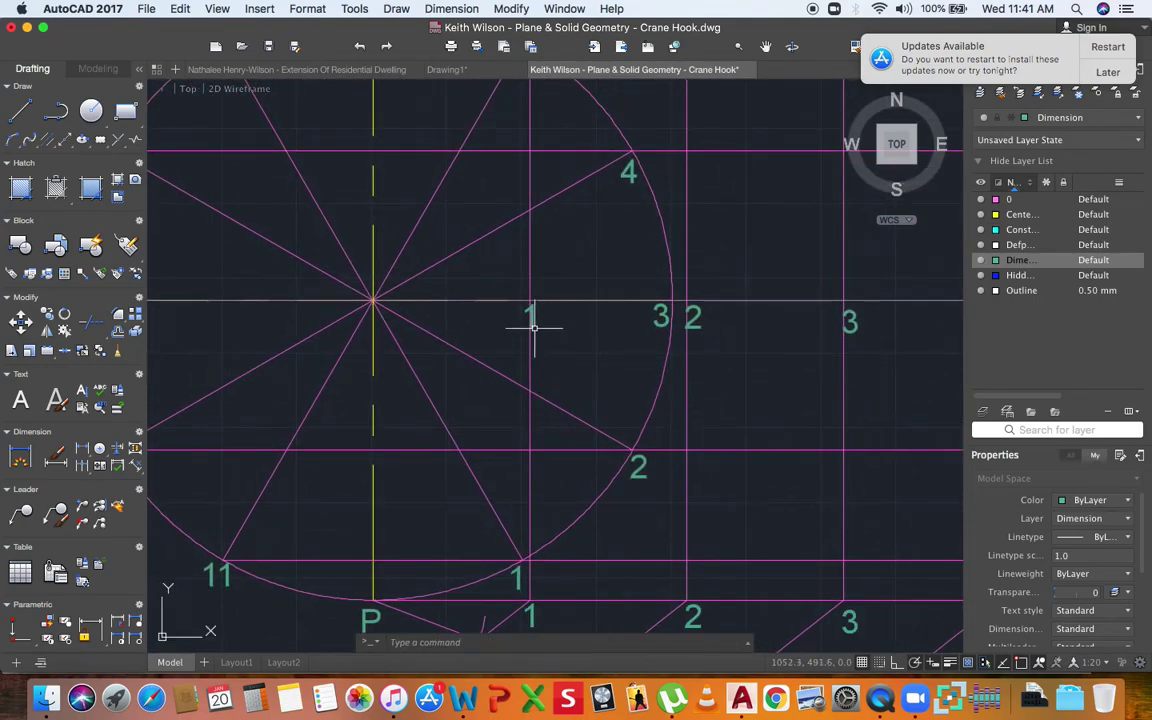
Duplicate the copied label 1 with copy and paste.
{"action": "left_click", "coordinate": [532, 316]}
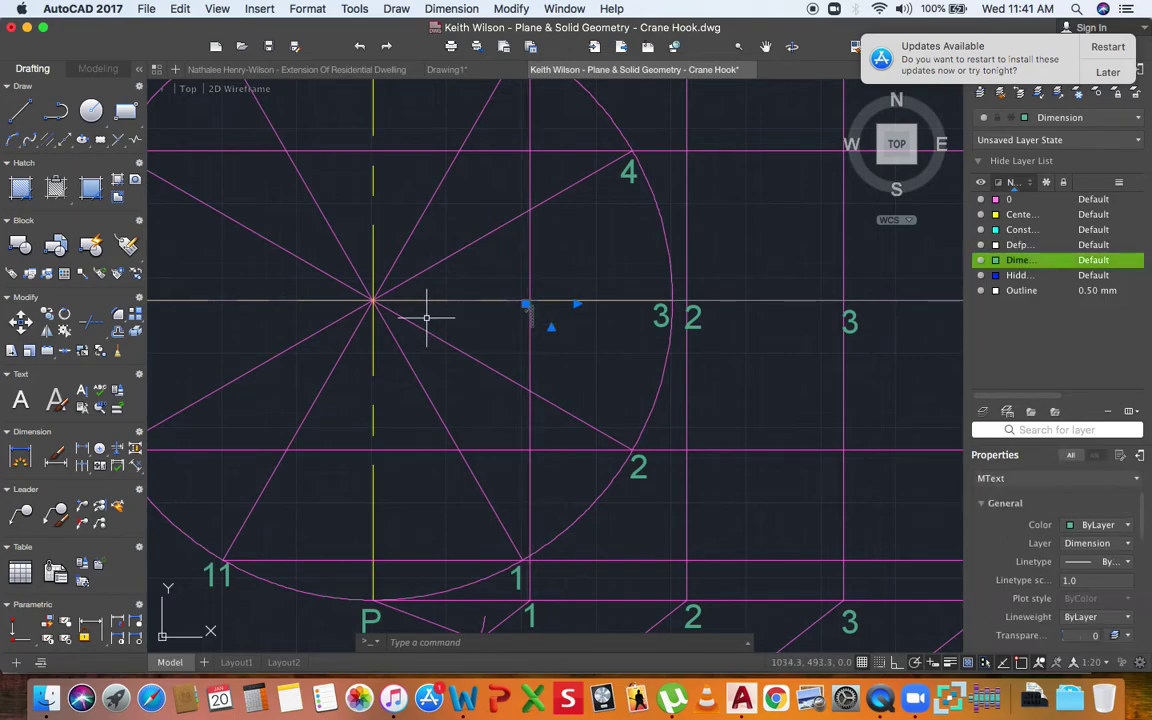
{"action": "key", "text": "super+c"}
{"action": "key", "text": "super+v"}
{"action": "scroll", "coordinate": [380, 320], "scroll_direction": "up", "scroll_amount": 3}
Place the pasted label at the circle centre and change its text to C.
{"action": "left_click", "coordinate": [378, 275]}
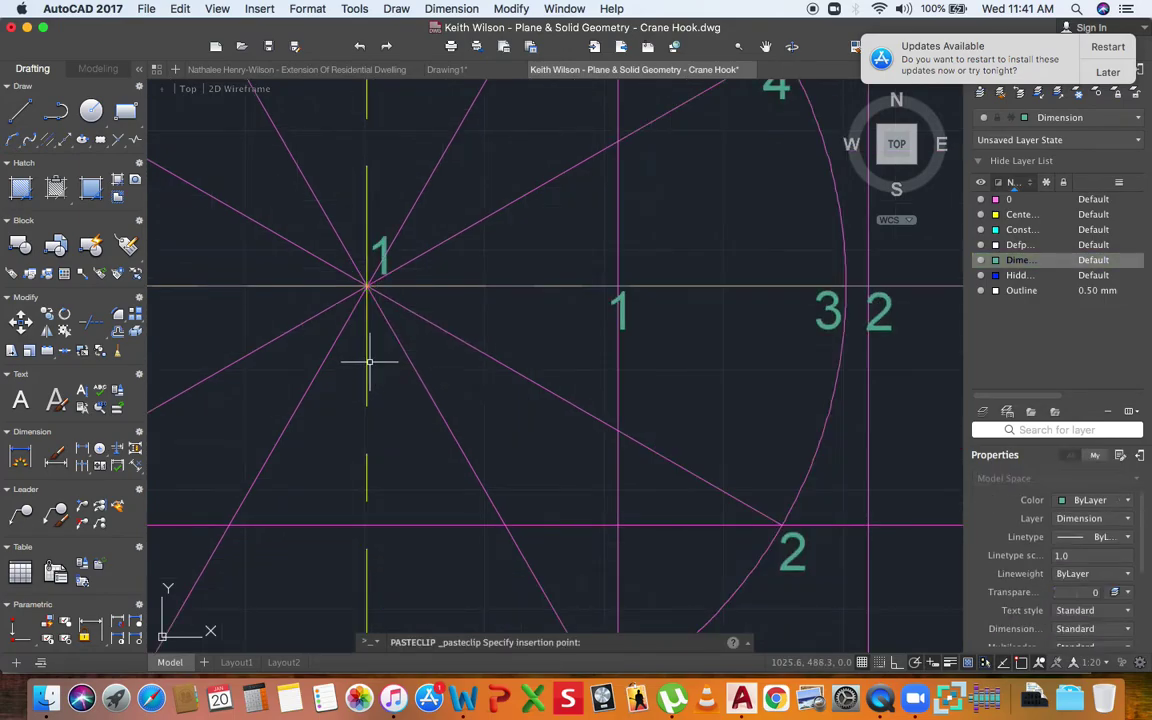
{"action": "double_click", "coordinate": [380, 259]}
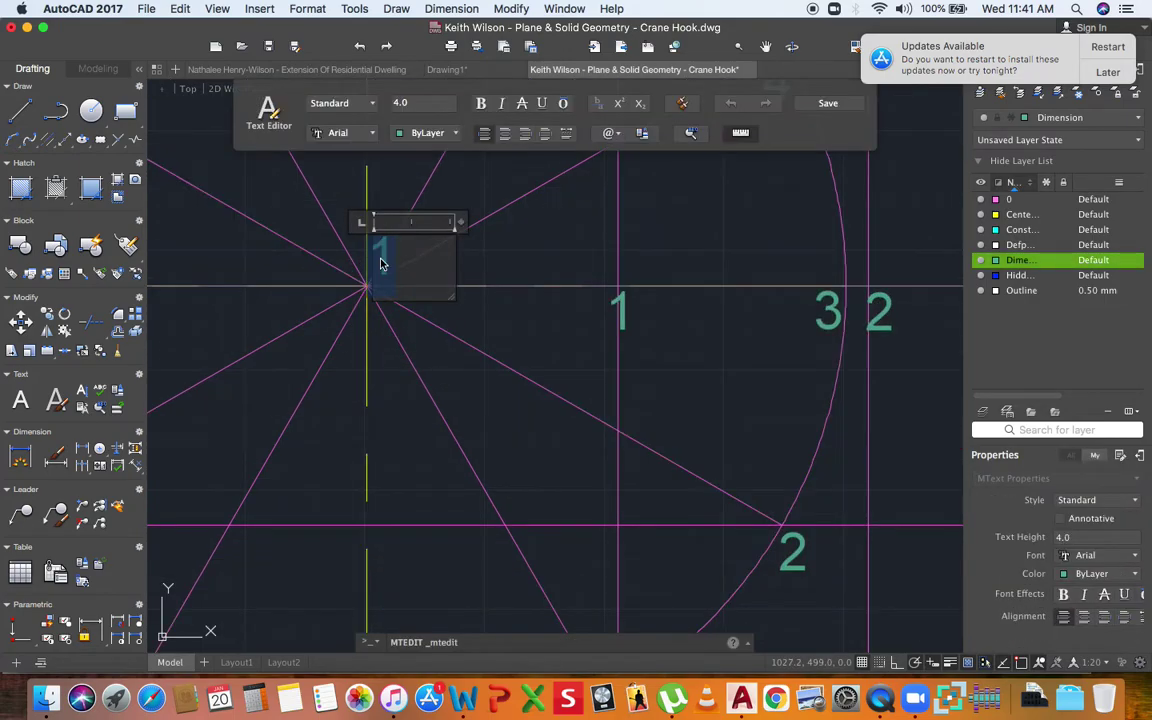
{"action": "type", "text": "C"}
{"action": "left_click", "coordinate": [466, 312]}
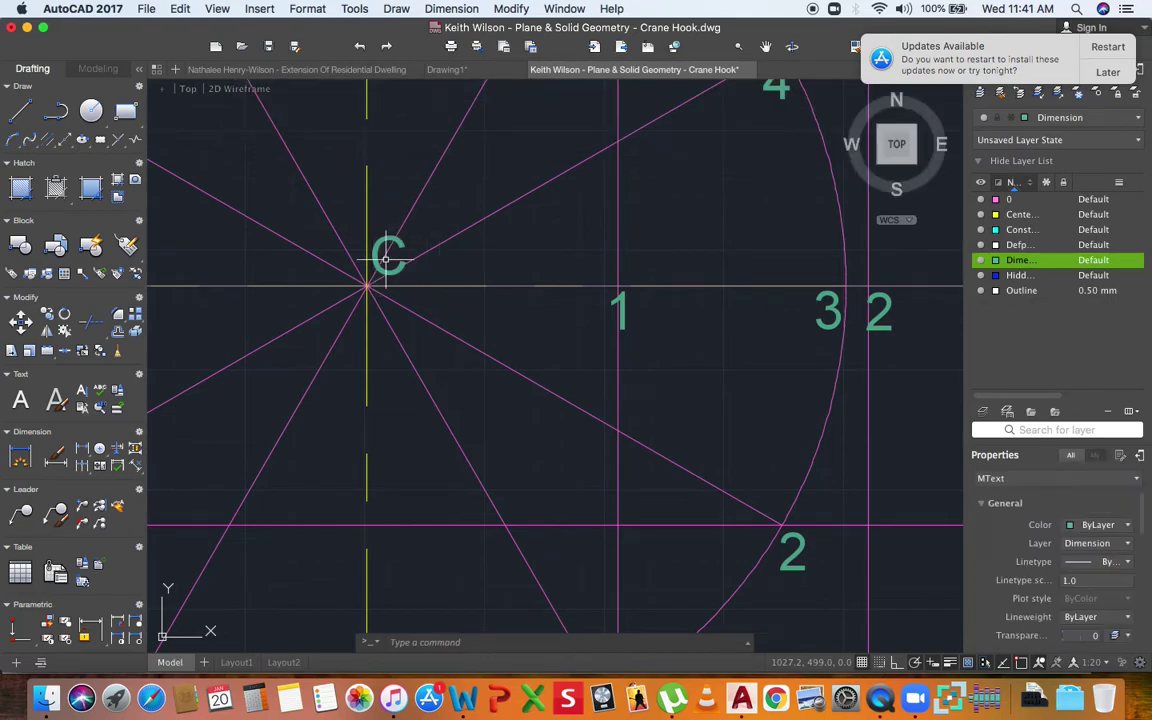
Relabel the first three centre-line labels as C1, C2 and C3.
{"action": "double_click", "coordinate": [622, 311]}
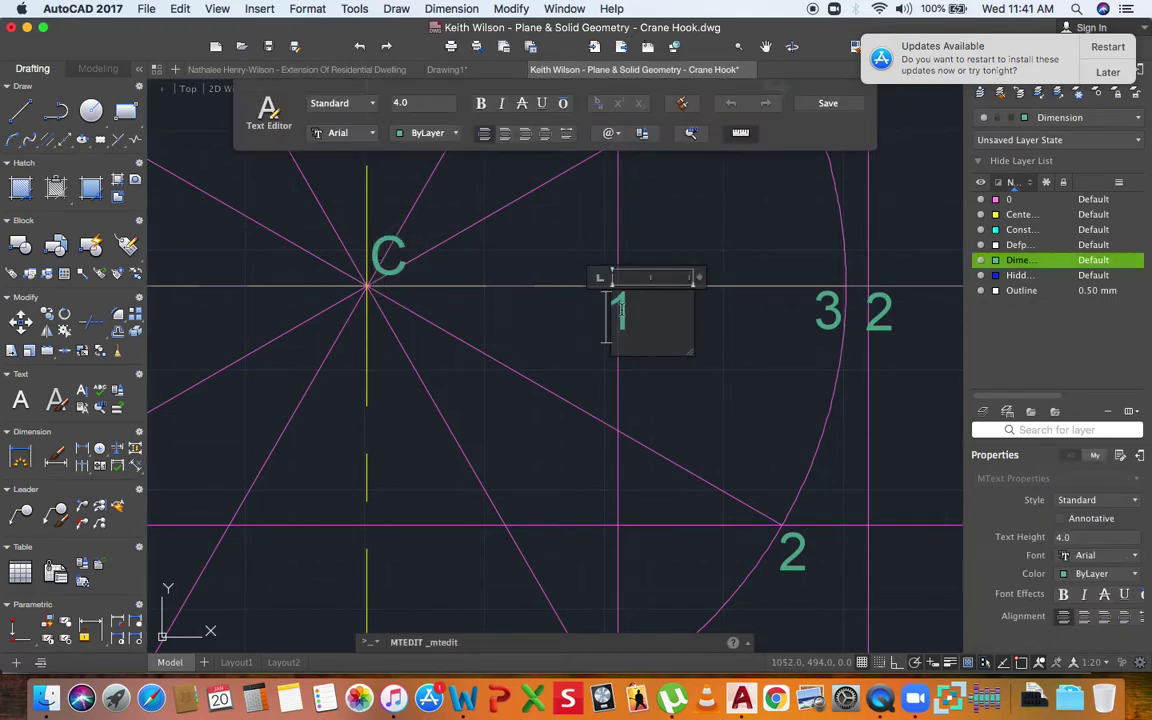
{"action": "type", "text": "C"}
{"action": "left_click", "coordinate": [687, 364]}
{"action": "scroll", "coordinate": [612, 308], "scroll_direction": "down", "scroll_amount": 4}
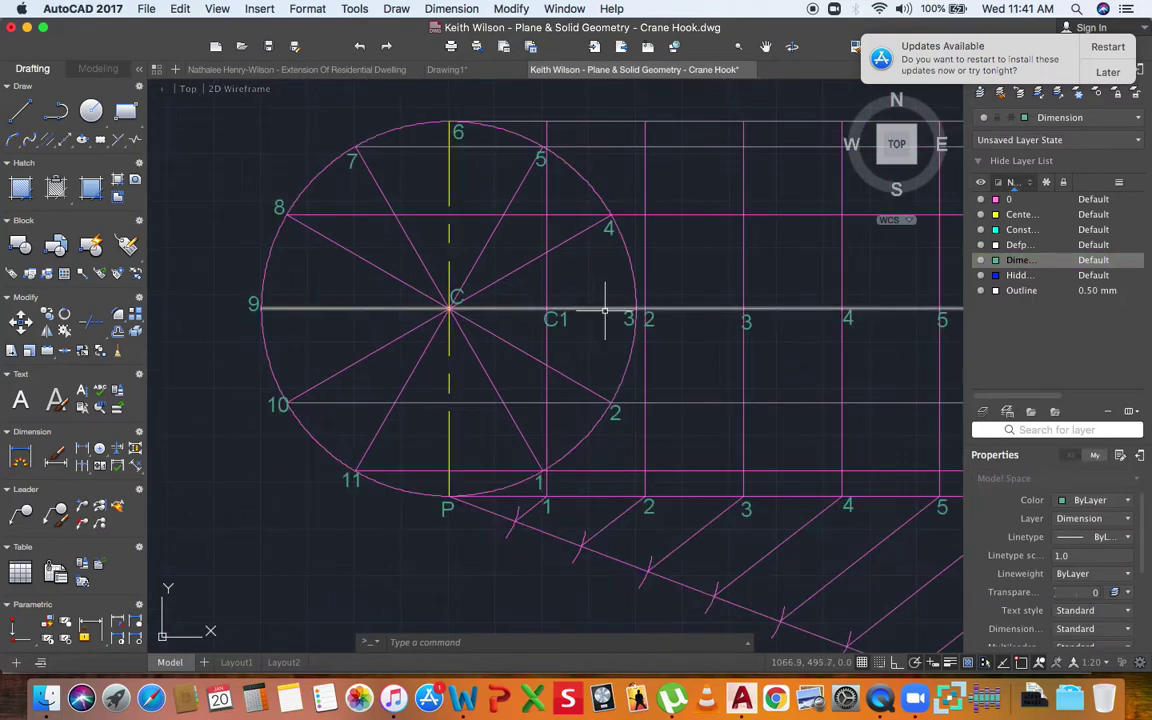
{"action": "scroll", "coordinate": [660, 318], "scroll_direction": "up", "scroll_amount": 4}
{"action": "double_click", "coordinate": [661, 318]}
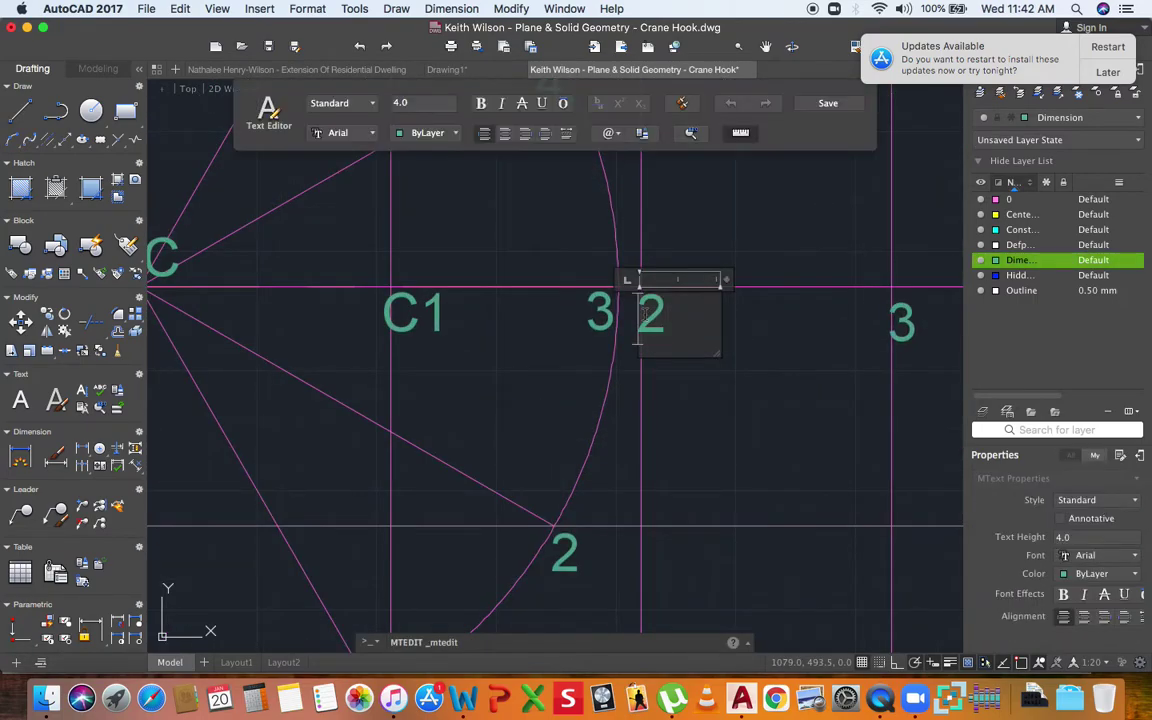
{"action": "type", "text": "C"}
{"action": "left_click", "coordinate": [698, 397]}
{"action": "scroll", "coordinate": [656, 323], "scroll_direction": "down", "scroll_amount": 4}
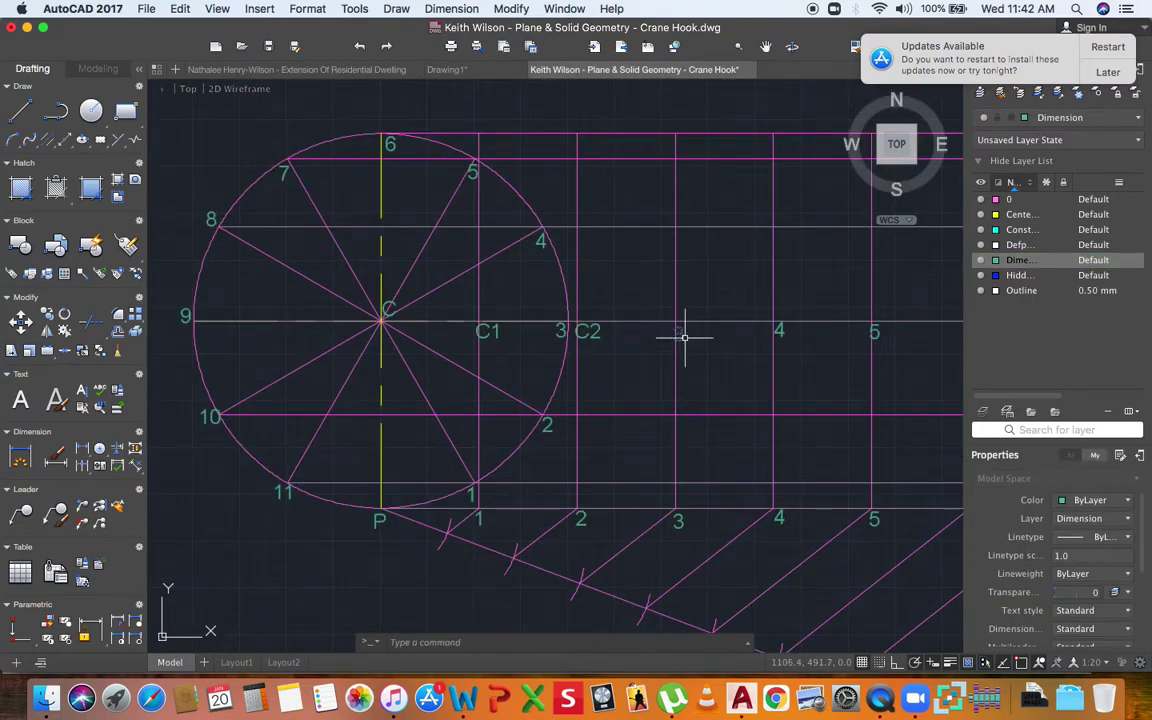
{"action": "double_click", "coordinate": [684, 335]}
{"action": "type", "text": "C3"}
{"action": "left_click", "coordinate": [733, 381]}
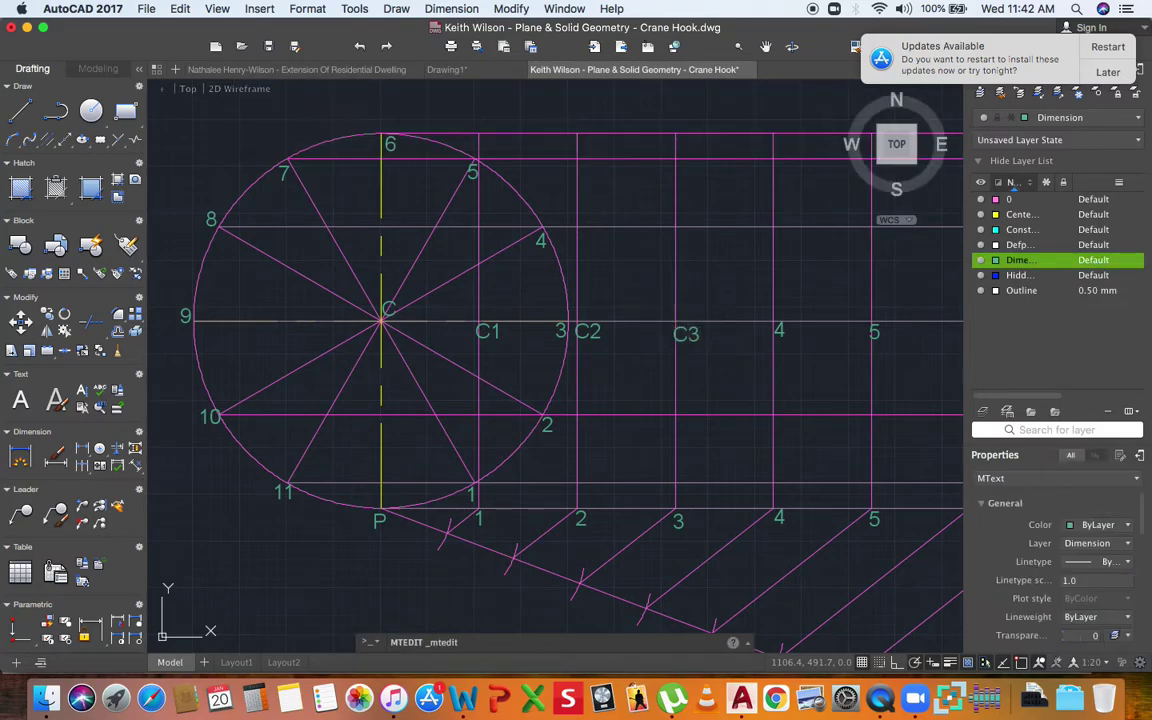
Relabel the next centre-line labels as C4, C5 and C6.
{"action": "double_click", "coordinate": [779, 328]}
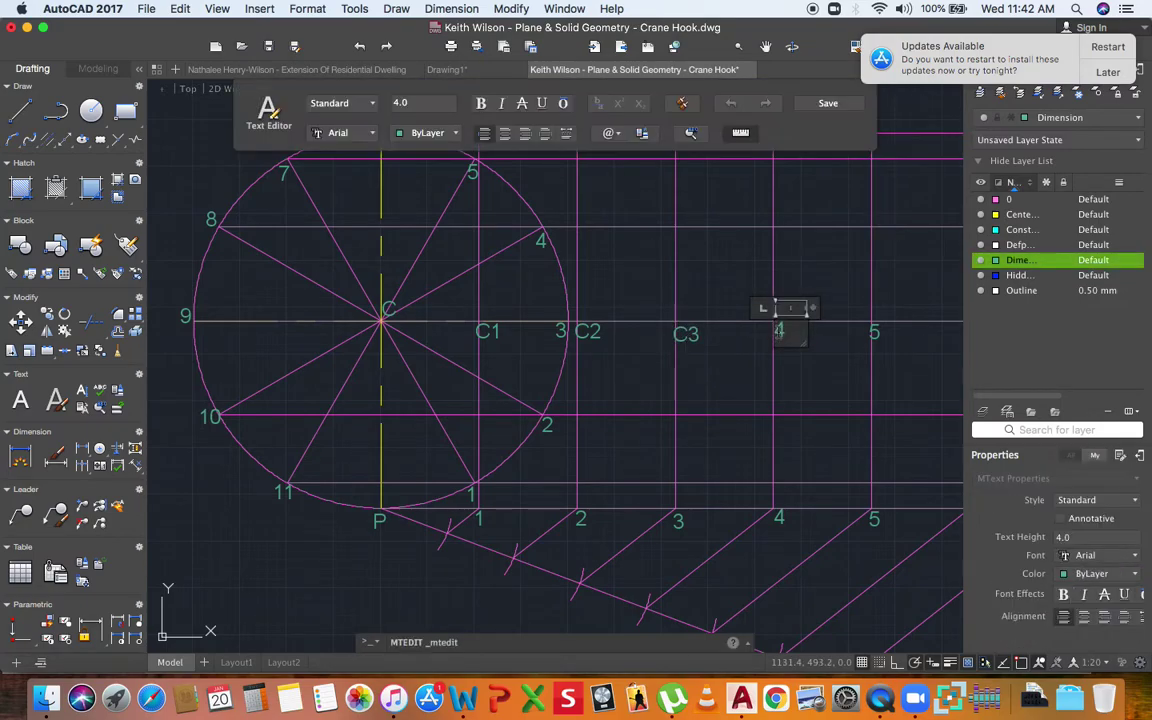
{"action": "type", "text": "C"}
{"action": "left_click", "coordinate": [811, 378]}
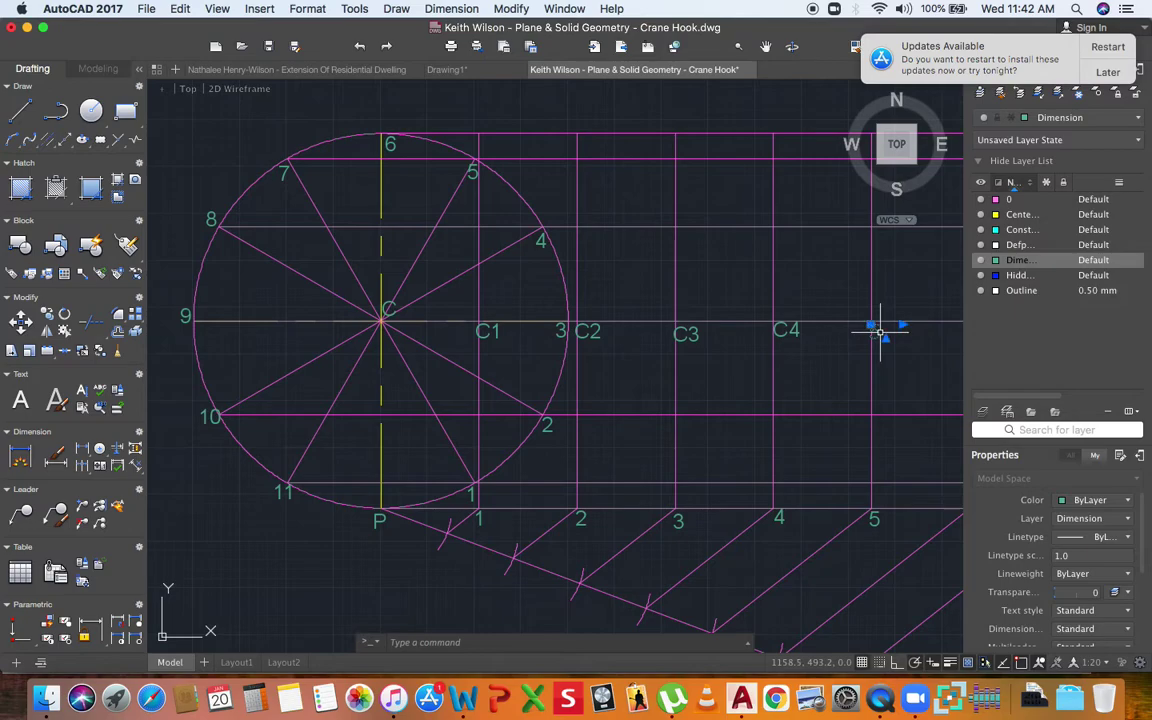
{"action": "double_click", "coordinate": [880, 333]}
{"action": "type", "text": "C"}
{"action": "left_click", "coordinate": [504, 334]}
{"action": "scroll", "coordinate": [504, 334], "scroll_direction": "down", "scroll_amount": 5}
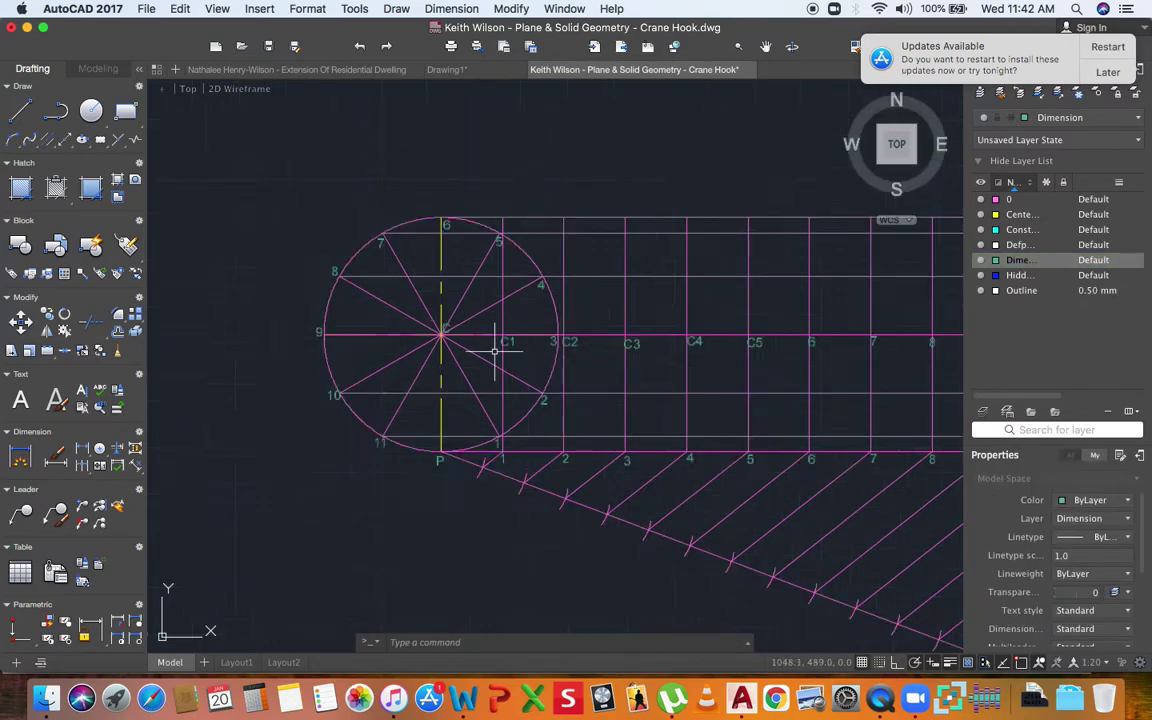
{"action": "scroll", "coordinate": [535, 334], "scroll_direction": "up", "scroll_amount": 8}
{"action": "double_click", "coordinate": [443, 339]}
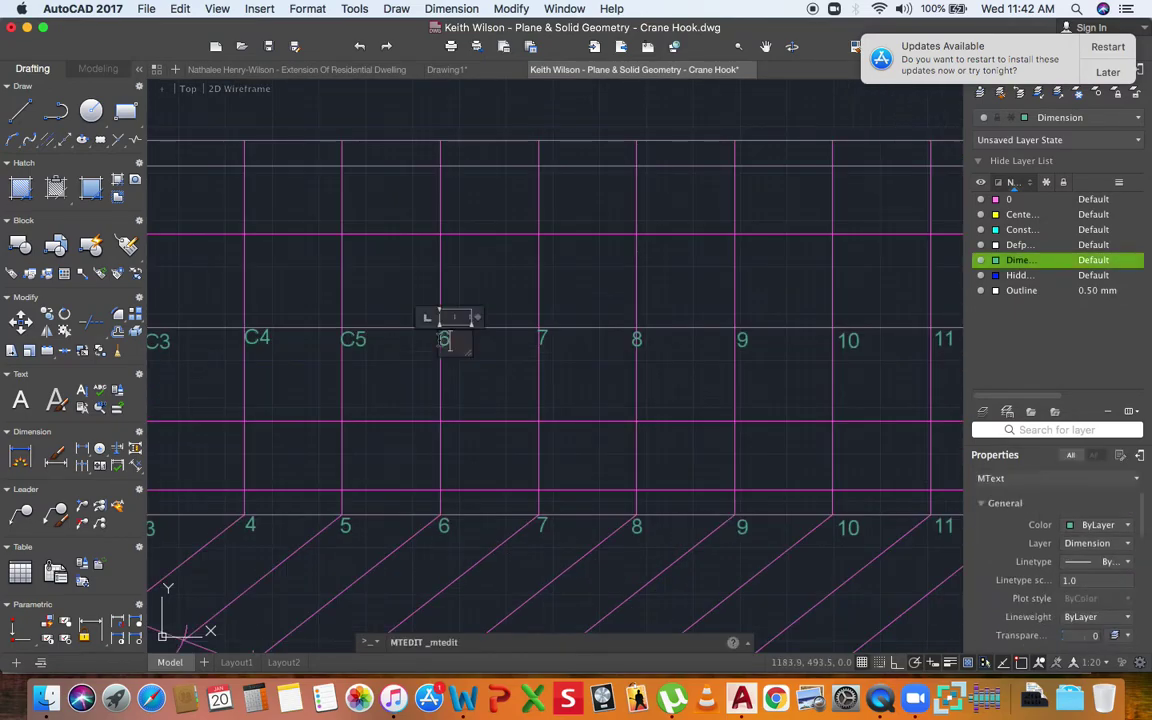
{"action": "type", "text": "C"}
{"action": "left_click", "coordinate": [517, 373]}
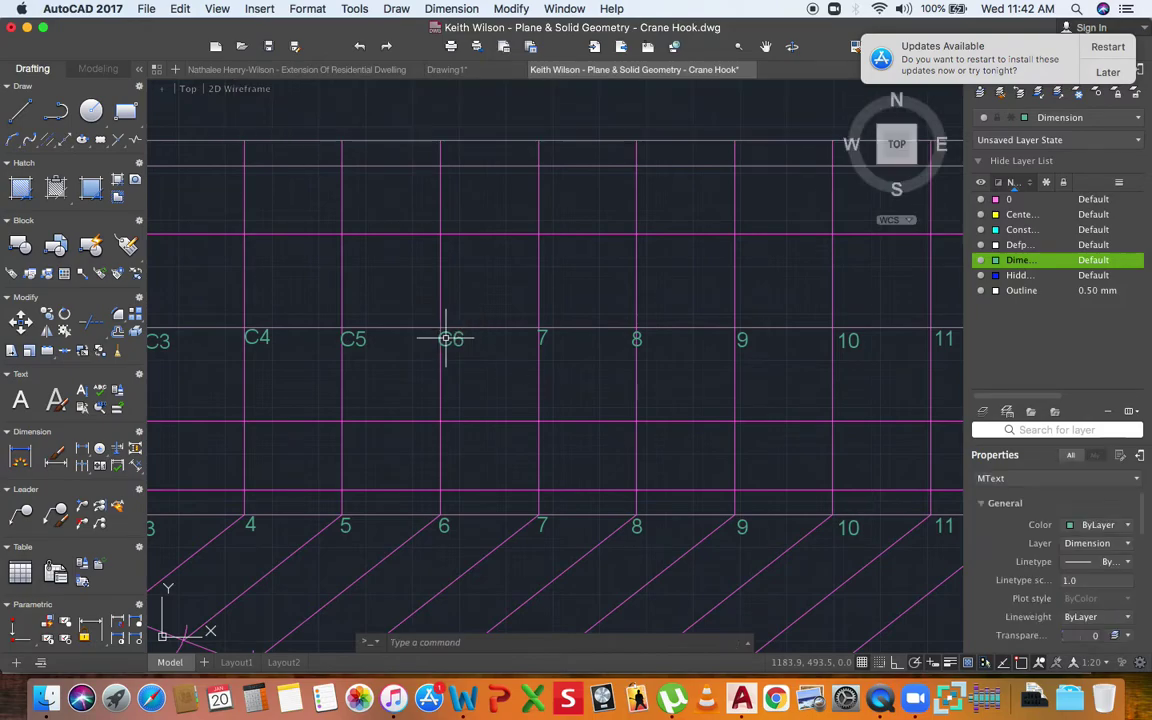
Relabel the centre-line labels as C7, C8 and C9, fixing C8 and C9 on a second edit.
{"action": "double_click", "coordinate": [543, 338]}
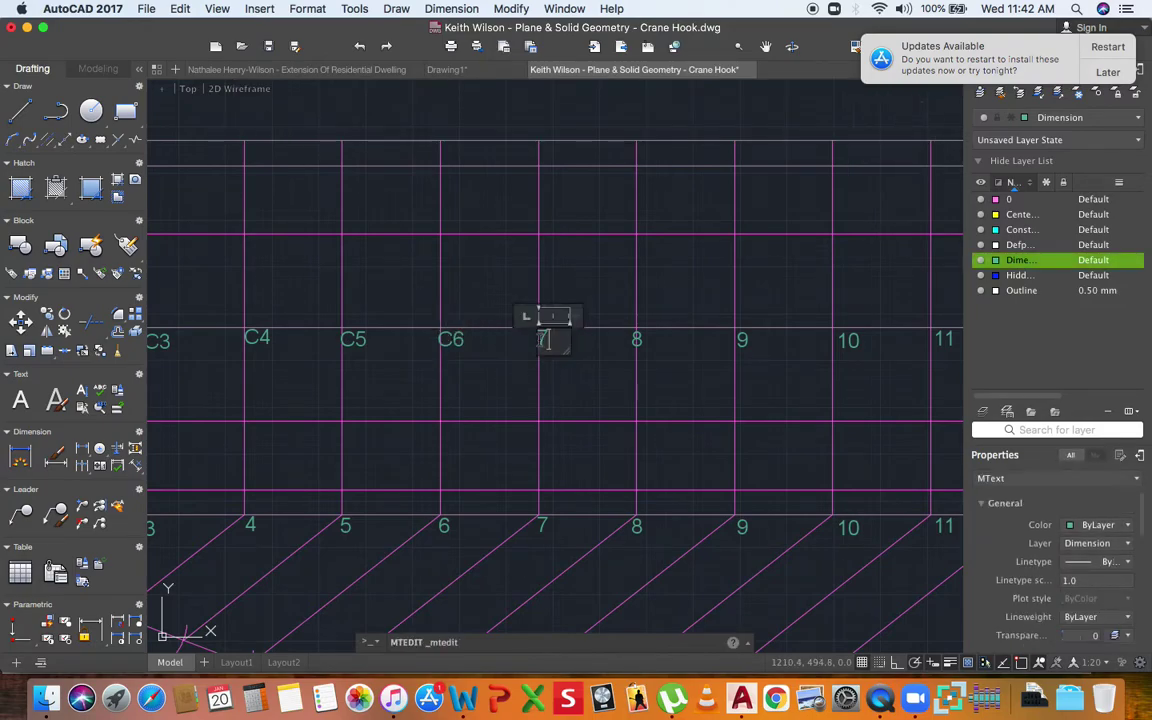
{"action": "left_click", "coordinate": [614, 348]}
{"action": "double_click", "coordinate": [637, 339]}
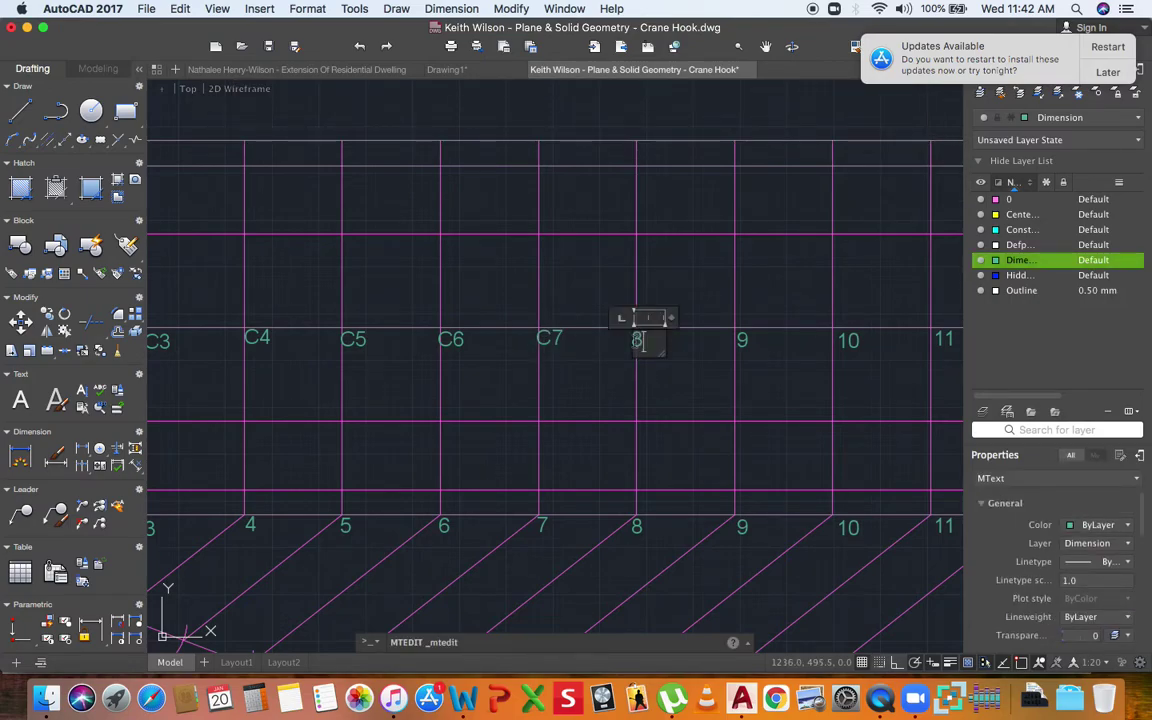
{"action": "type", "text": "C"}
{"action": "left_click", "coordinate": [645, 363]}
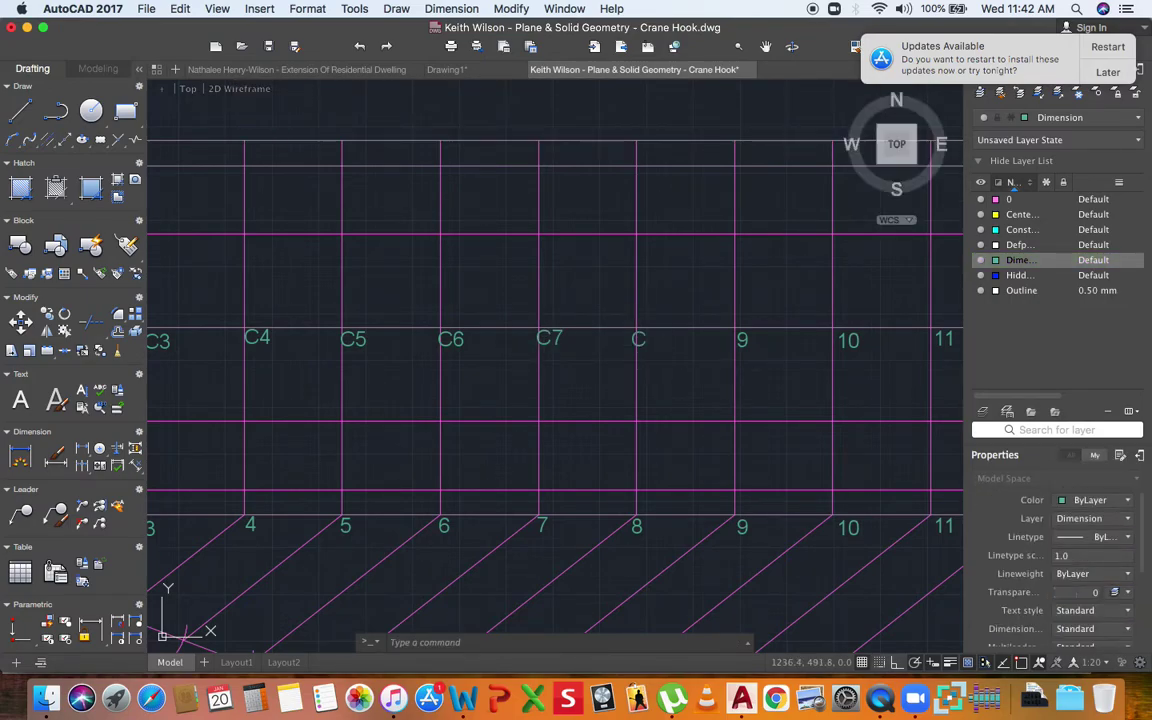
{"action": "double_click", "coordinate": [640, 340]}
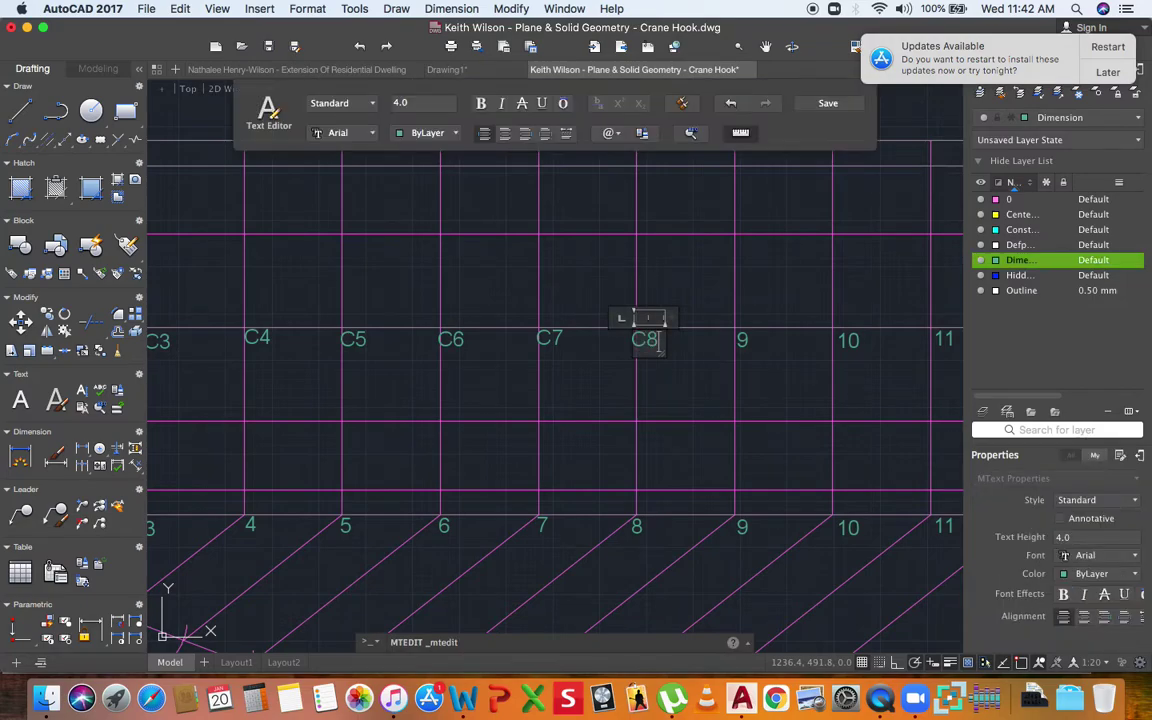
{"action": "left_click", "coordinate": [740, 334]}
{"action": "double_click", "coordinate": [743, 340]}
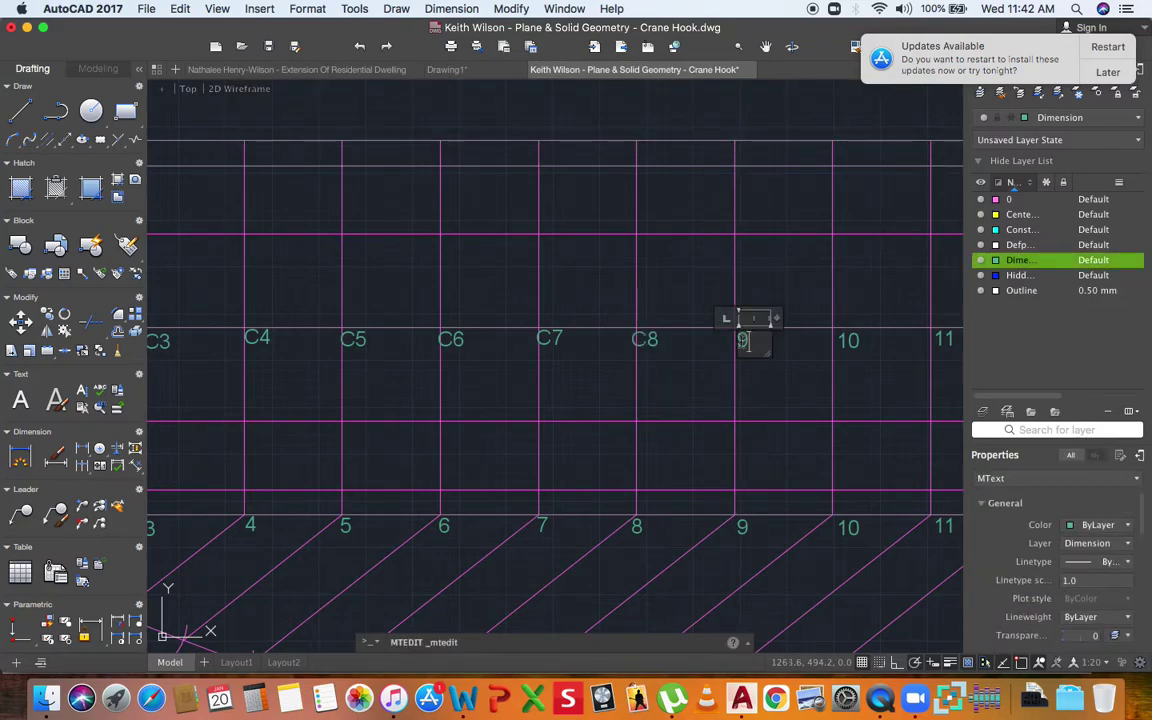
{"action": "type", "text": "C"}
{"action": "left_click", "coordinate": [771, 369]}
{"action": "double_click", "coordinate": [746, 343]}
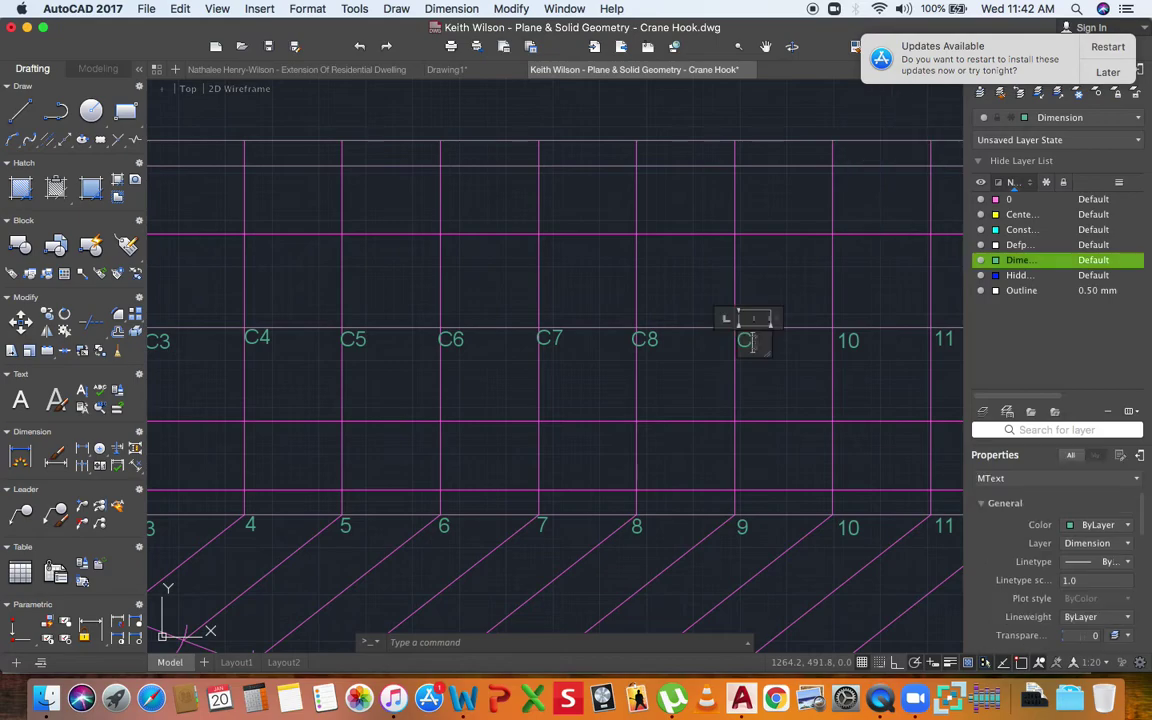
{"action": "type", "text": "9"}
{"action": "left_click", "coordinate": [746, 334]}
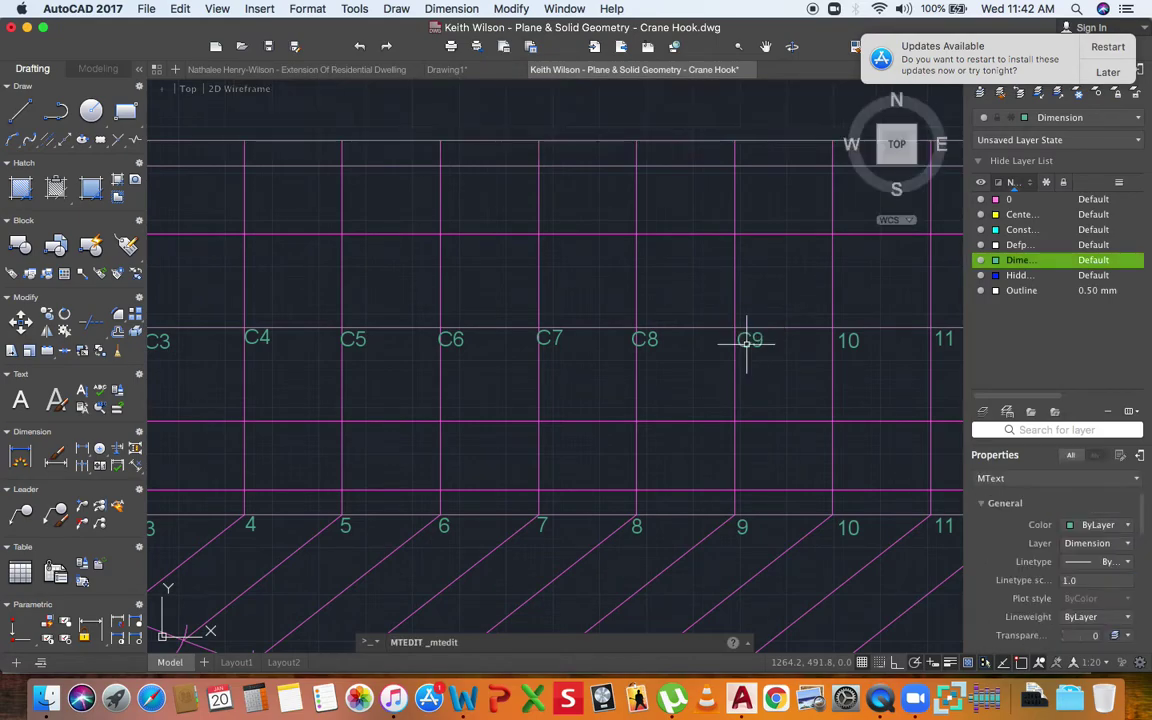
Rename the last two labels to C10 and C11, then zoom out.
{"action": "left_click", "coordinate": [851, 341]}
{"action": "double_click", "coordinate": [851, 341]}
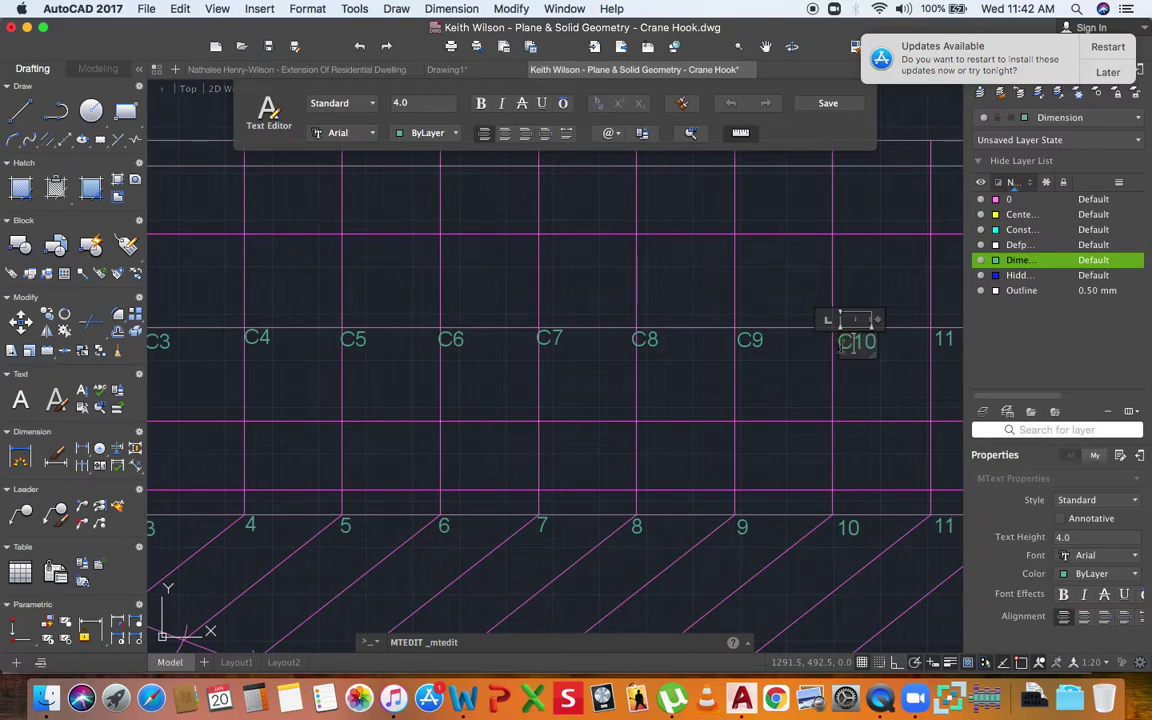
{"action": "left_click", "coordinate": [822, 350]}
{"action": "scroll", "coordinate": [860, 340], "scroll_direction": "down", "scroll_amount": 5}
{"action": "scroll", "coordinate": [895, 342], "scroll_direction": "up", "scroll_amount": 5}
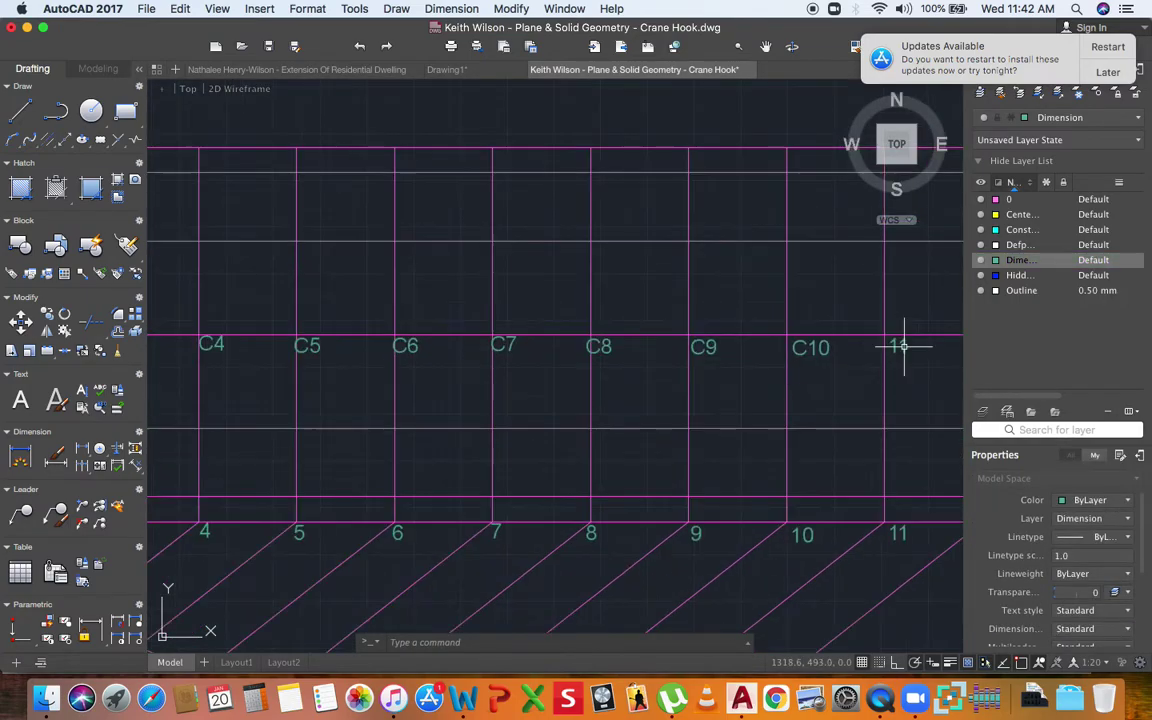
{"action": "double_click", "coordinate": [904, 346]}
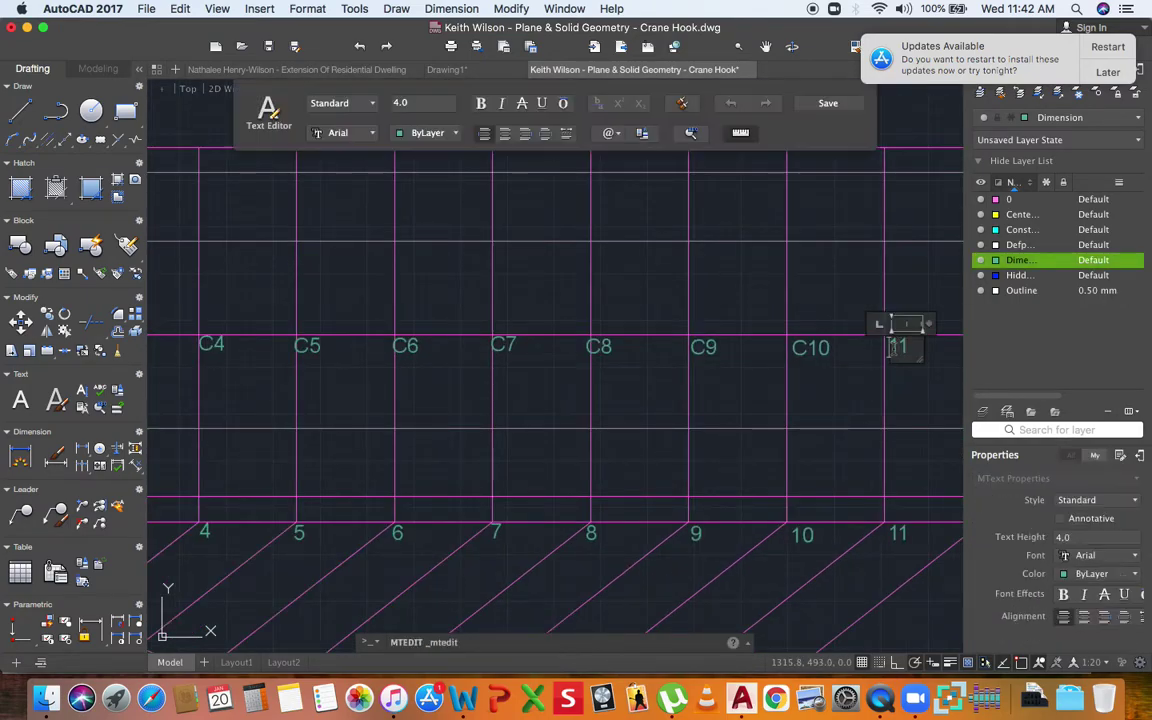
{"action": "left_click", "coordinate": [852, 383]}
{"action": "scroll", "coordinate": [766, 368], "scroll_direction": "down", "scroll_amount": 5}
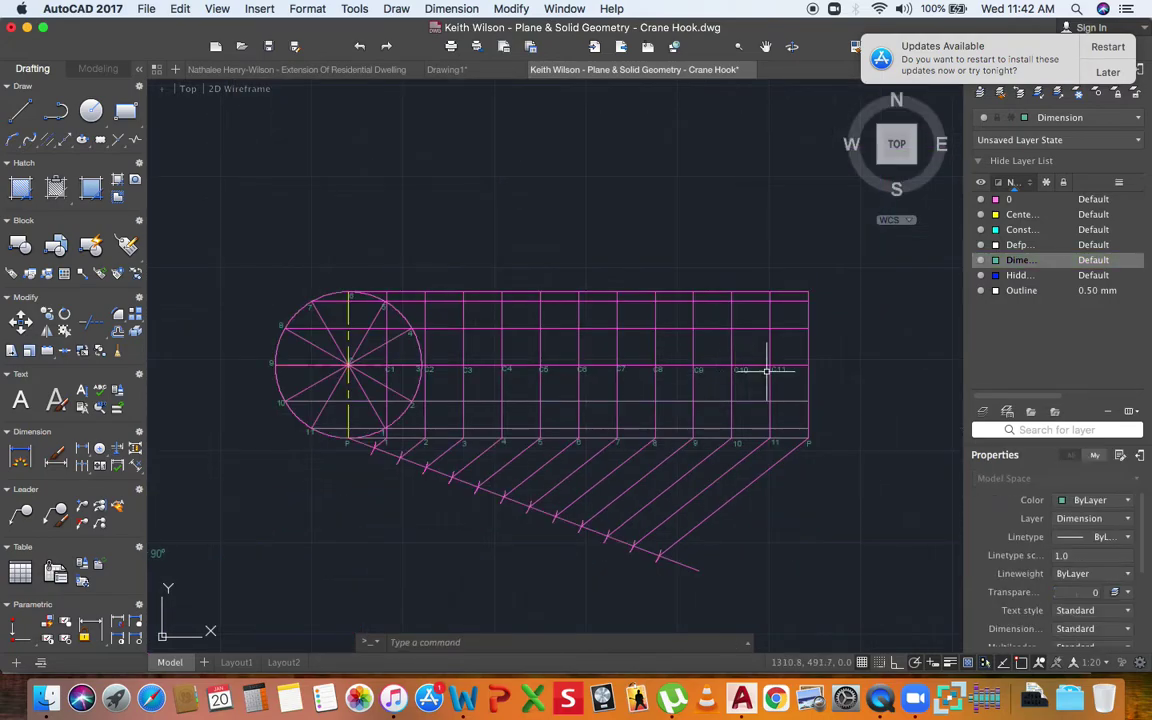
{"action": "scroll", "coordinate": [775, 371], "scroll_direction": "up", "scroll_amount": 3}
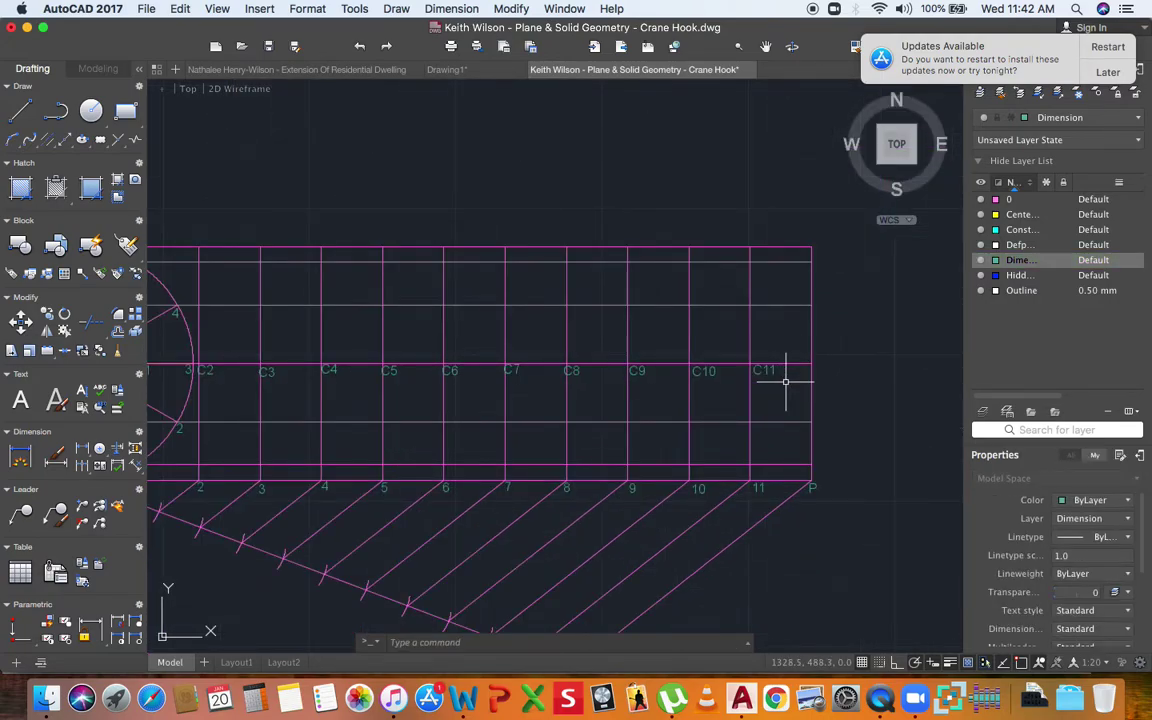
{"action": "scroll", "coordinate": [780, 373], "scroll_direction": "down", "scroll_amount": 5}
{"action": "scroll", "coordinate": [823, 360], "scroll_direction": "up", "scroll_amount": 5}
Bring the circle and grid into view and postpone the update notice with Remind Me Tomorrow.
{"action": "scroll", "coordinate": [712, 386], "scroll_direction": "down", "scroll_amount": 6}
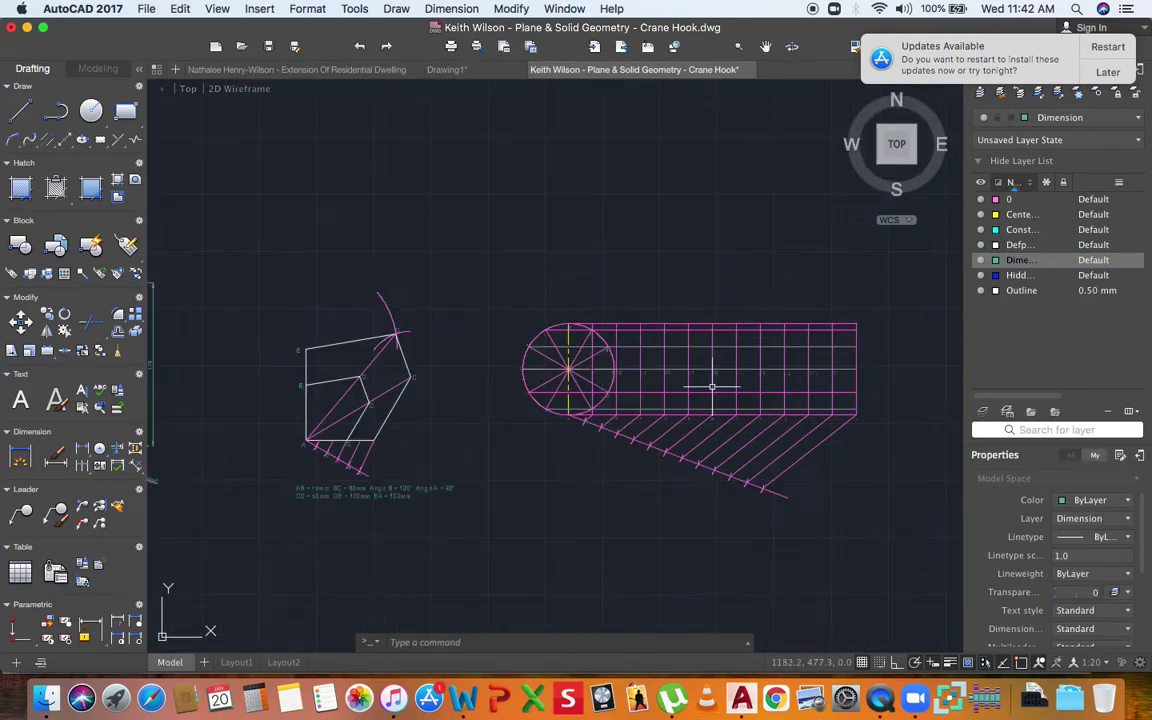
{"action": "scroll", "coordinate": [630, 360], "scroll_direction": "up", "scroll_amount": 4}
{"action": "middle_click_drag", "start_coordinate": [533, 351], "coordinate": [418, 362]}
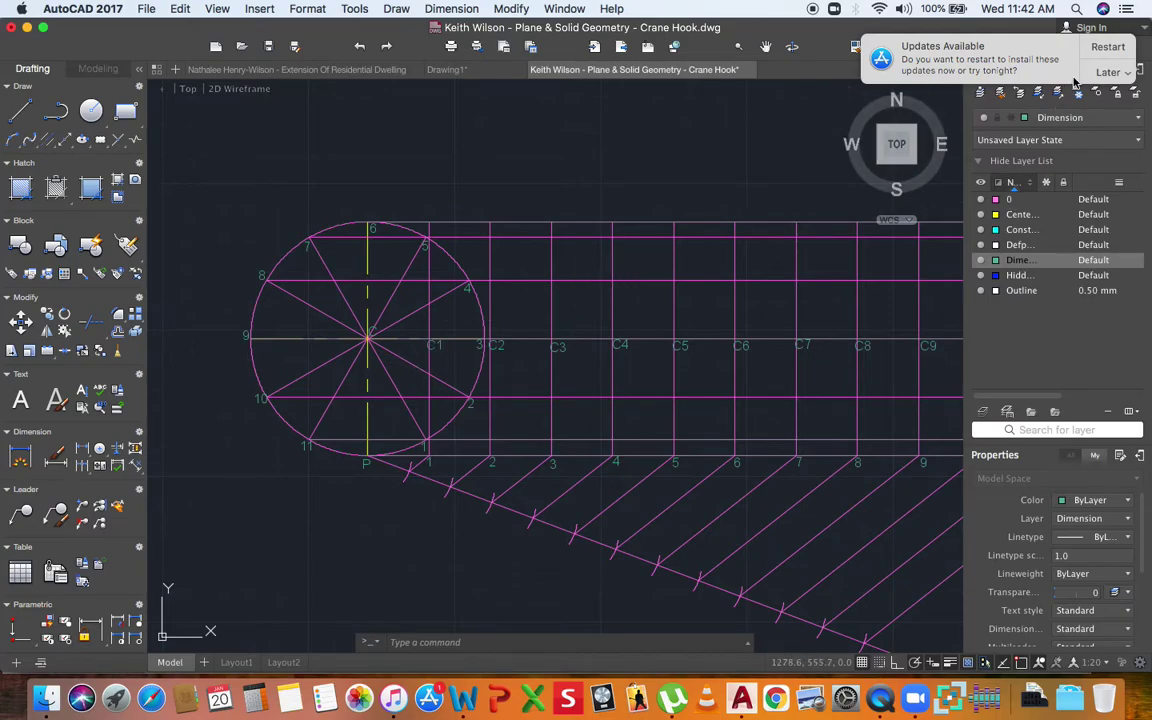
{"action": "left_click", "coordinate": [1119, 73]}
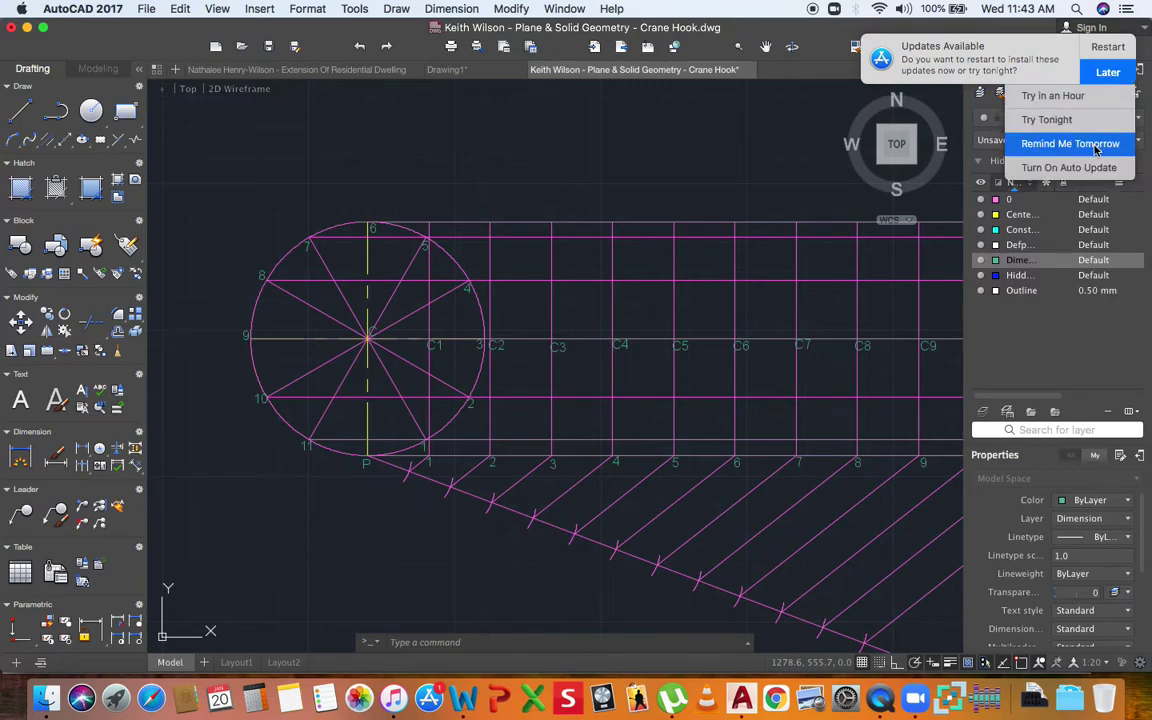
{"action": "left_click", "coordinate": [1096, 146]}
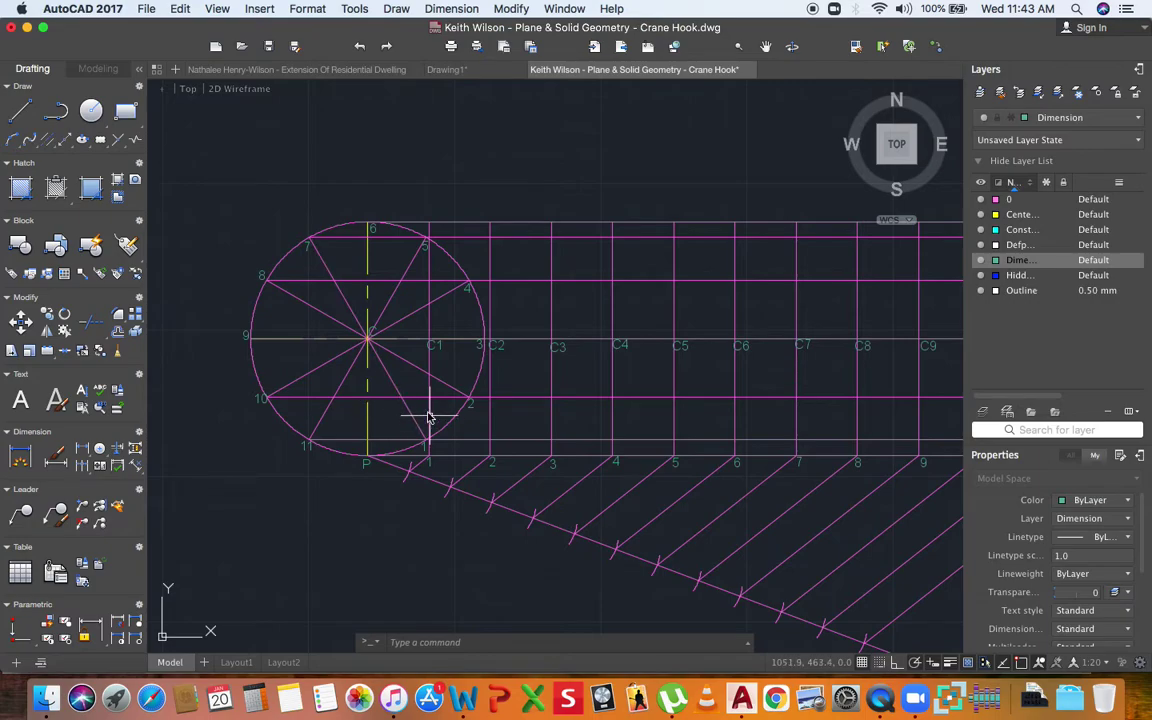
{"action": "left_click", "coordinate": [489, 418]}
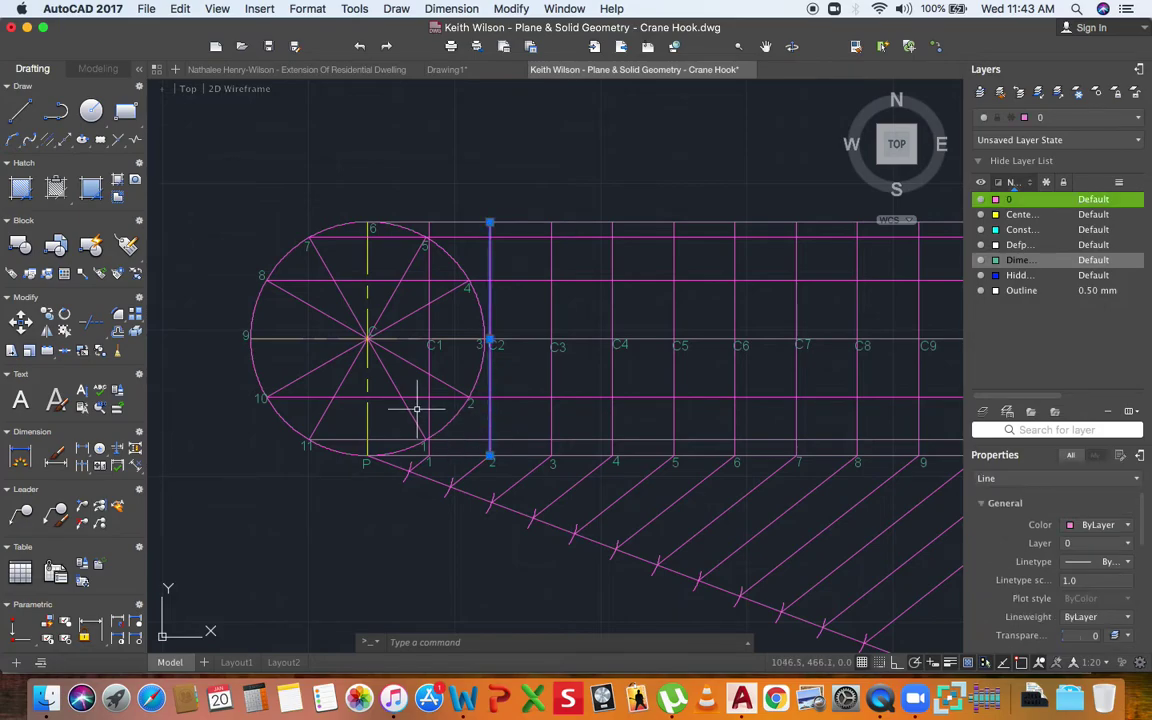
{"action": "left_click", "coordinate": [379, 398]}
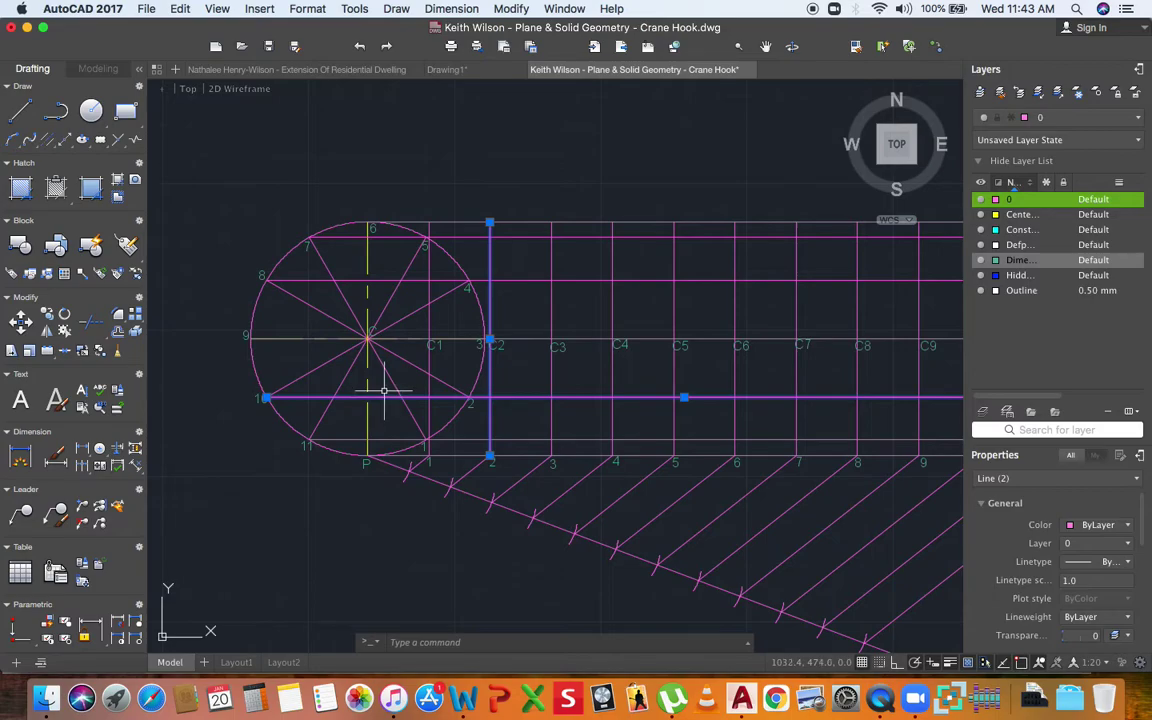
{"action": "key", "text": "Escape"}
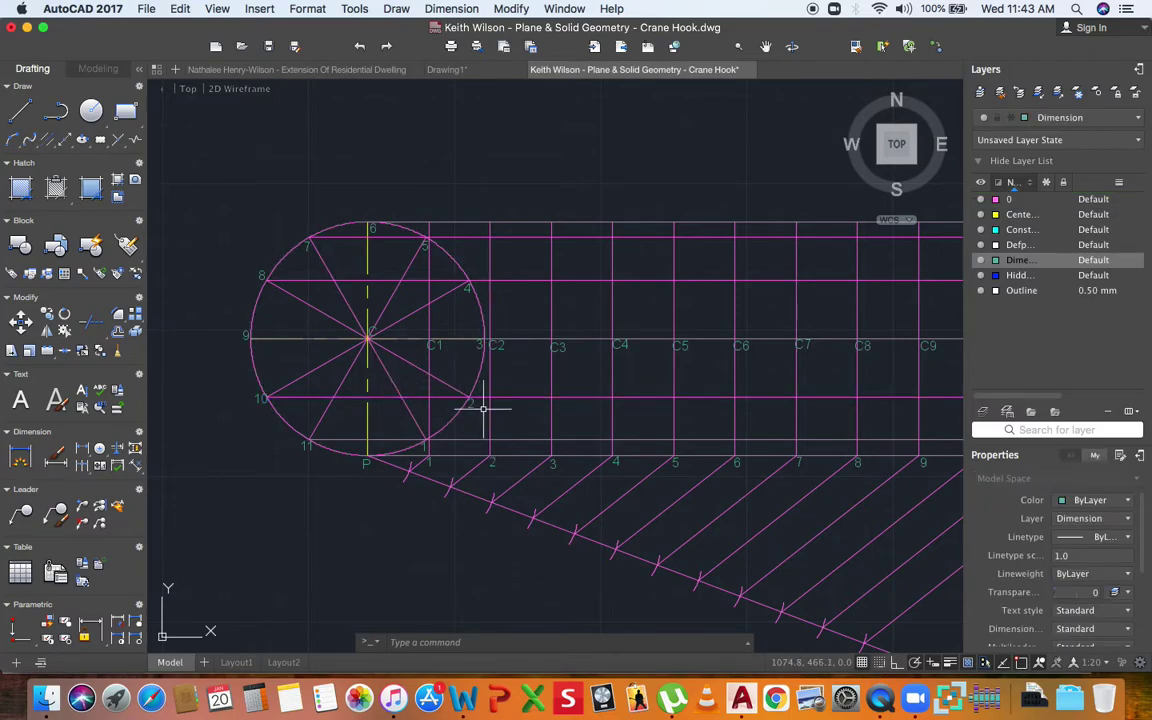
{"action": "left_click", "coordinate": [489, 418]}
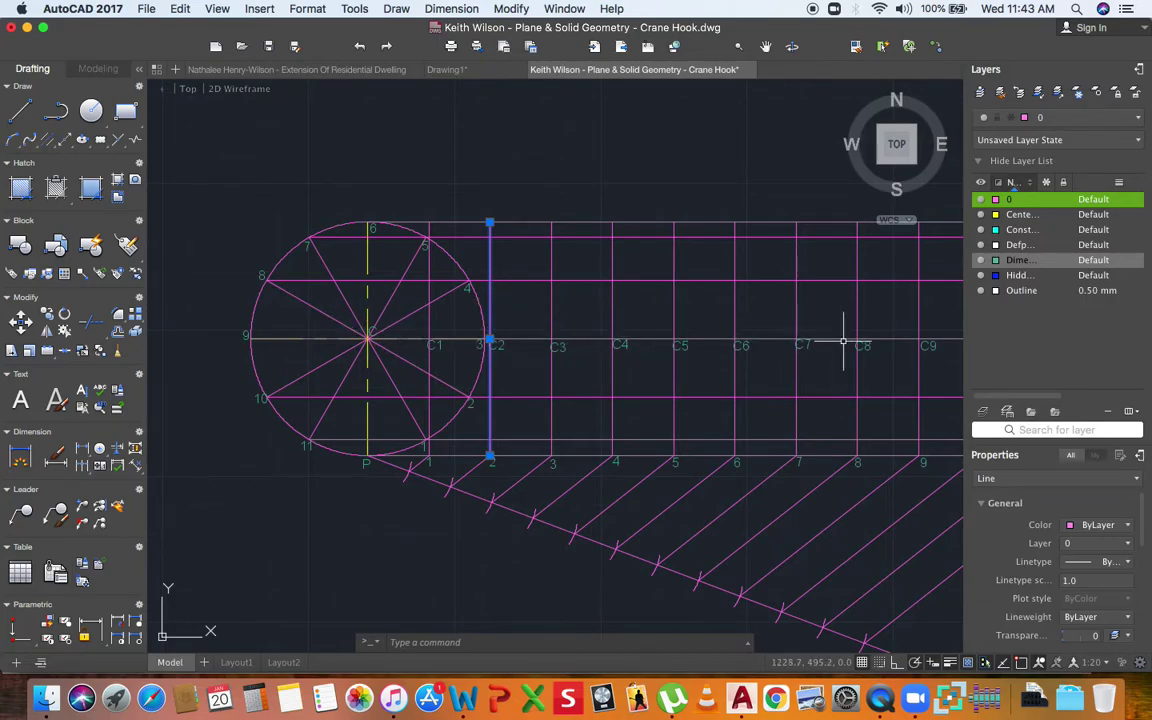
{"action": "key", "text": "Escape"}
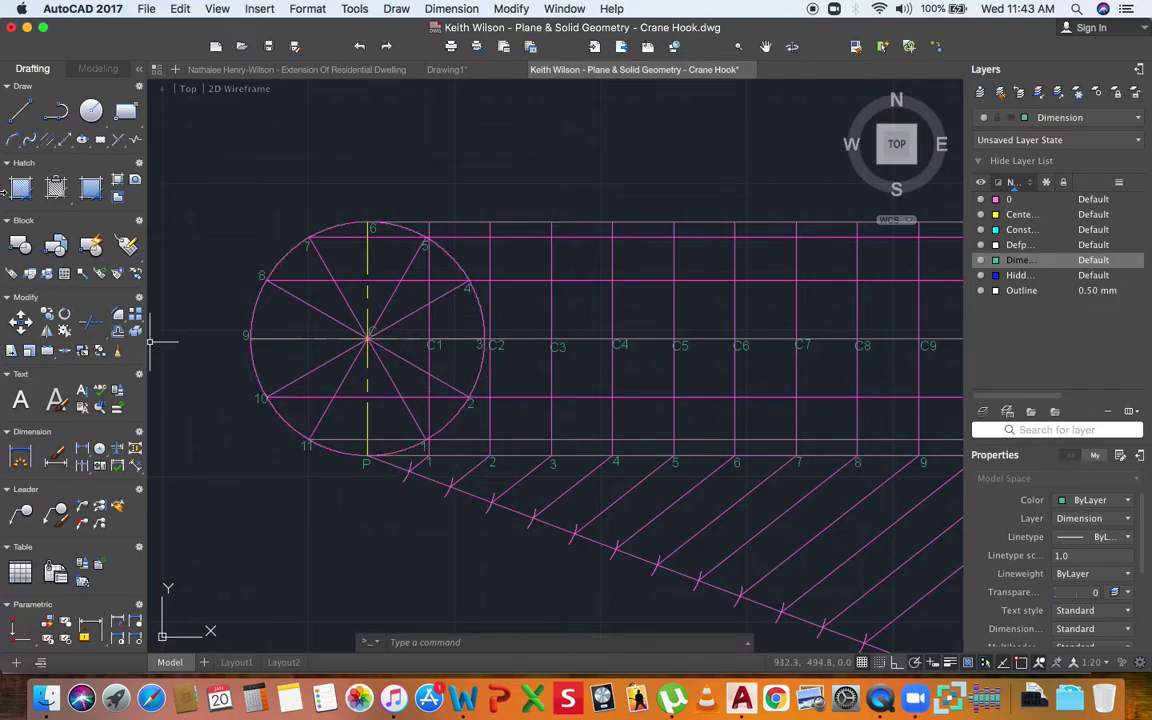
{"action": "scroll", "coordinate": [432, 340], "scroll_direction": "up", "scroll_amount": 2}
{"action": "left_click", "coordinate": [429, 330]}
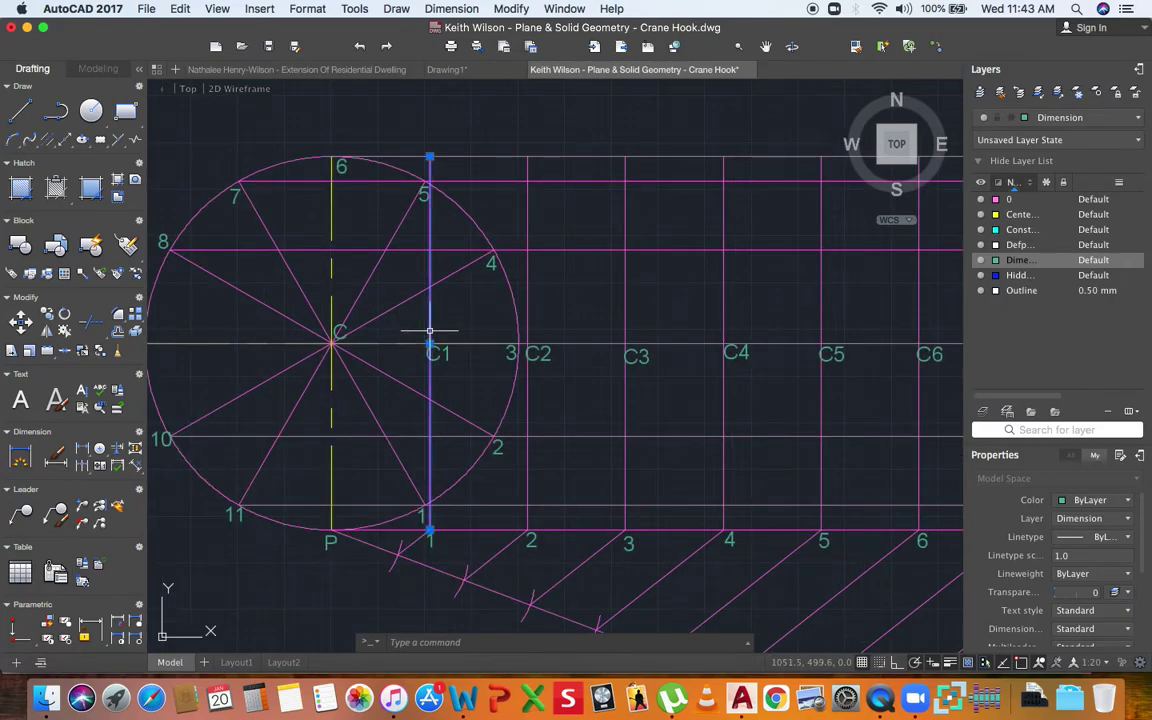
{"action": "key", "text": "Escape"}
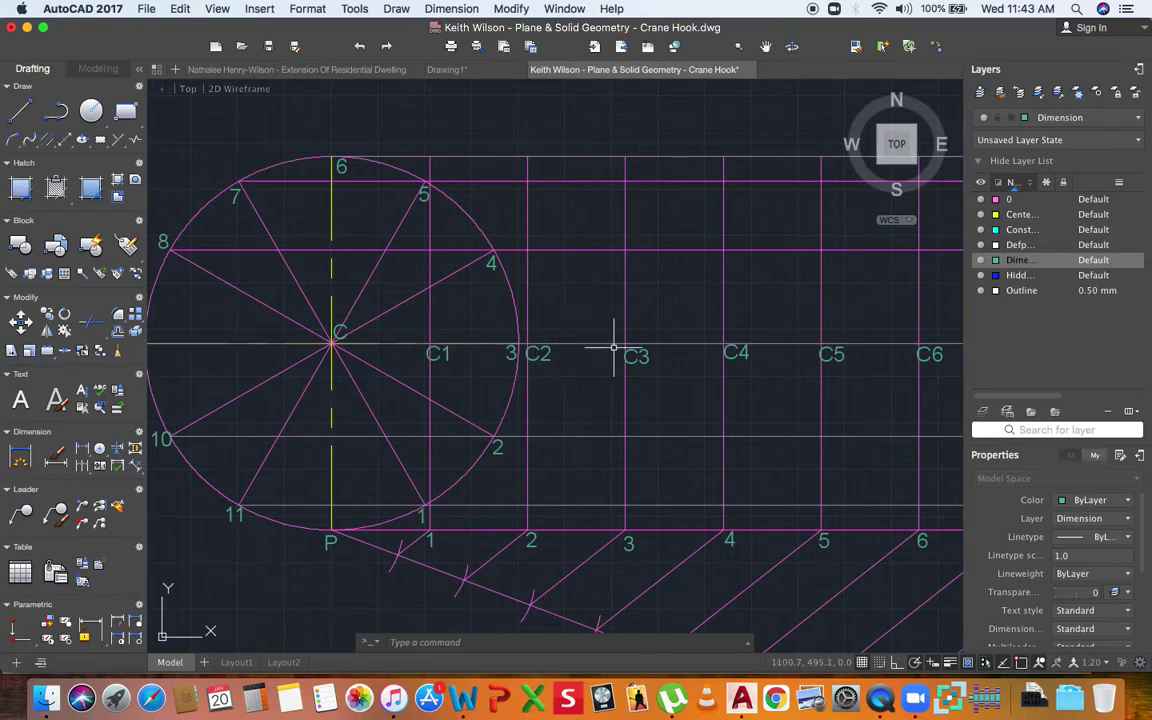
{"action": "scroll", "coordinate": [605, 345], "scroll_direction": "down", "scroll_amount": 3}
{"action": "scroll", "coordinate": [631, 353], "scroll_direction": "up", "scroll_amount": 2}
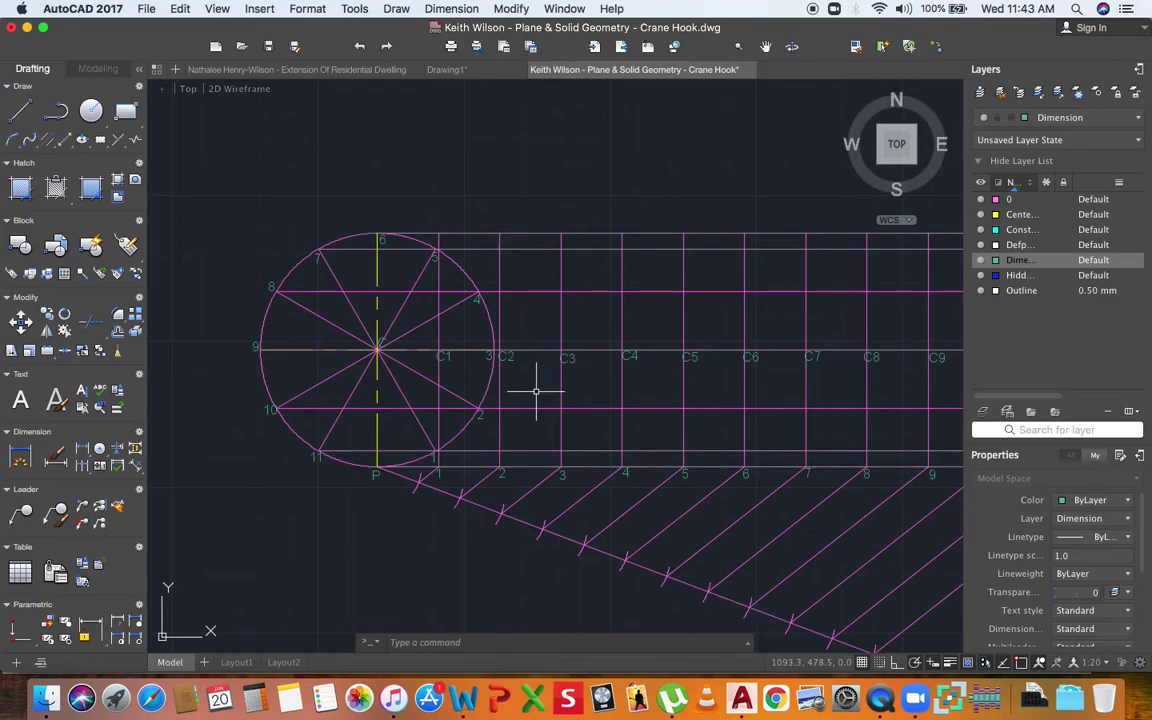
Start a centre-first arc, restarting it once, and set its centre at C1.
{"action": "left_click", "coordinate": [12, 141]}
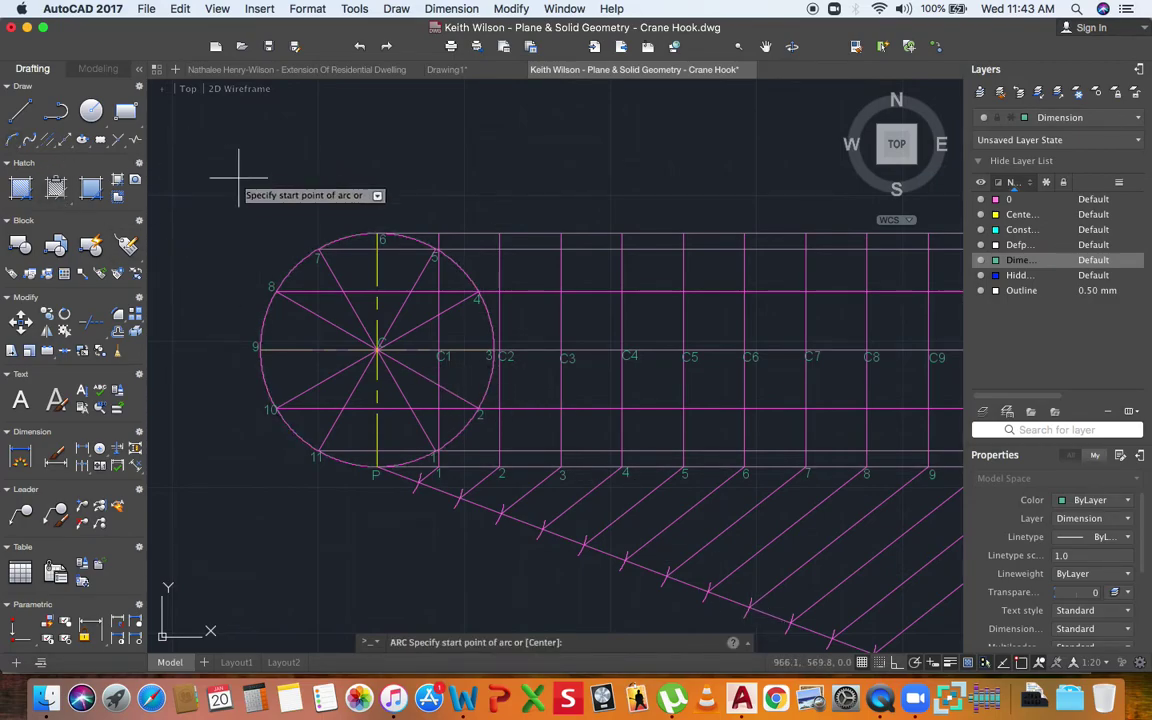
{"action": "type", "text": "c"}
{"action": "key", "text": "Return"}
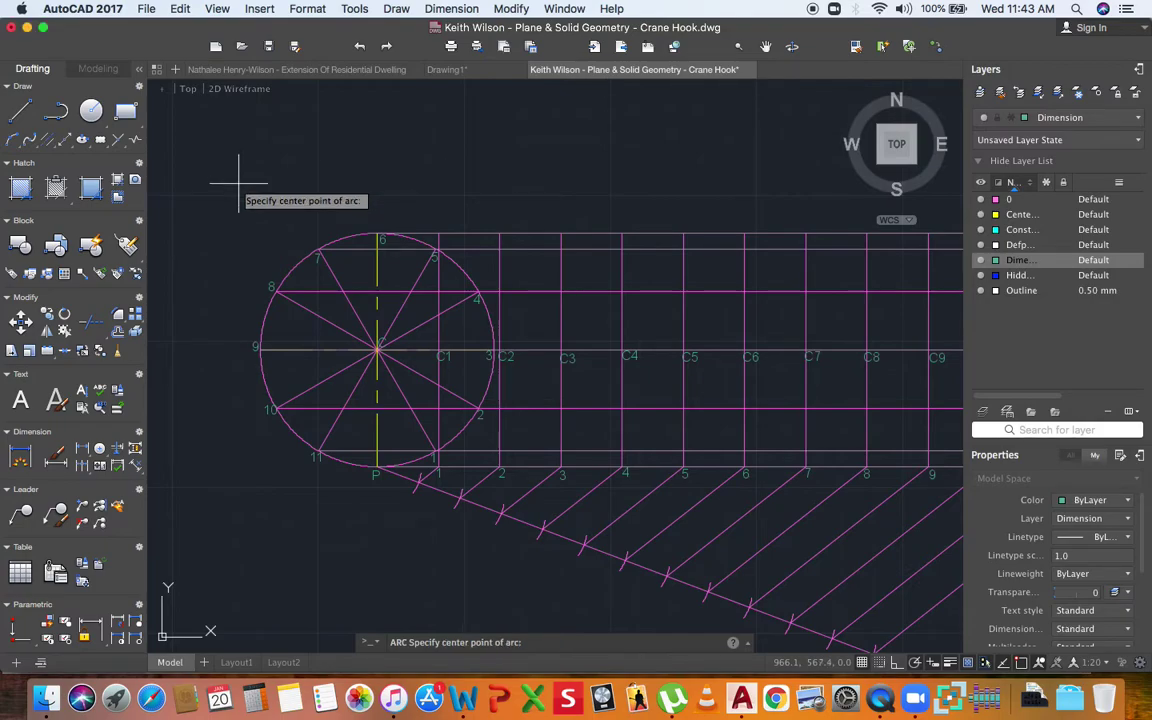
{"action": "key", "text": "Escape"}
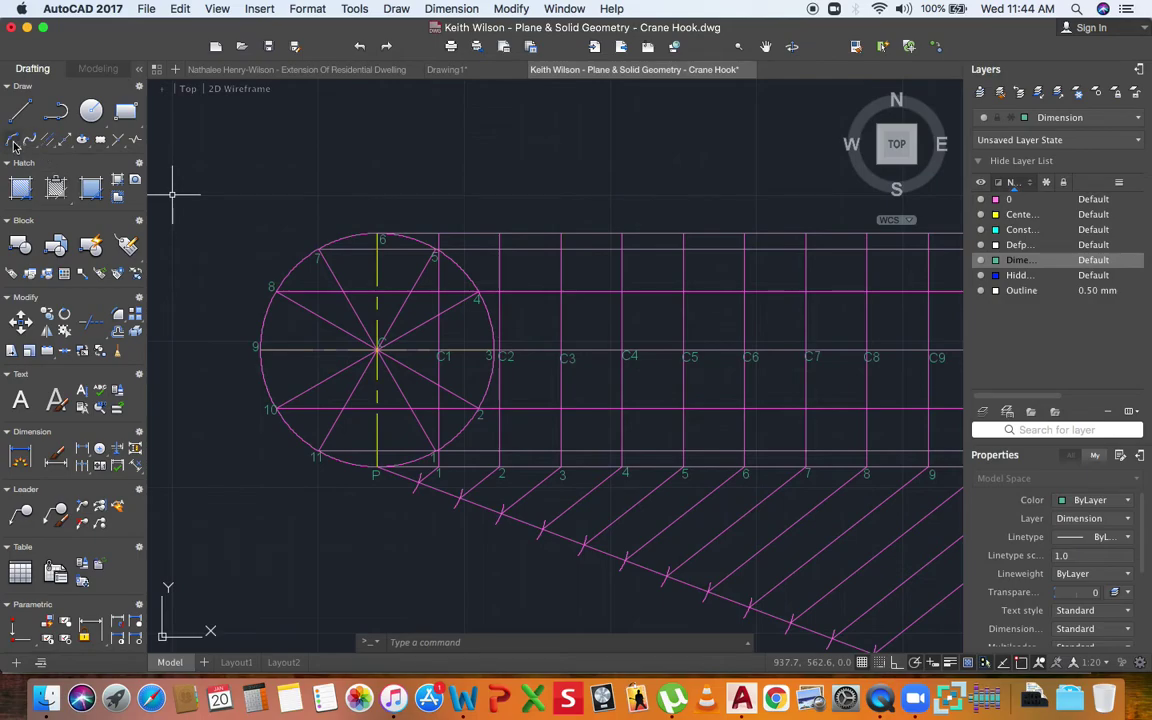
{"action": "left_click", "coordinate": [14, 143]}
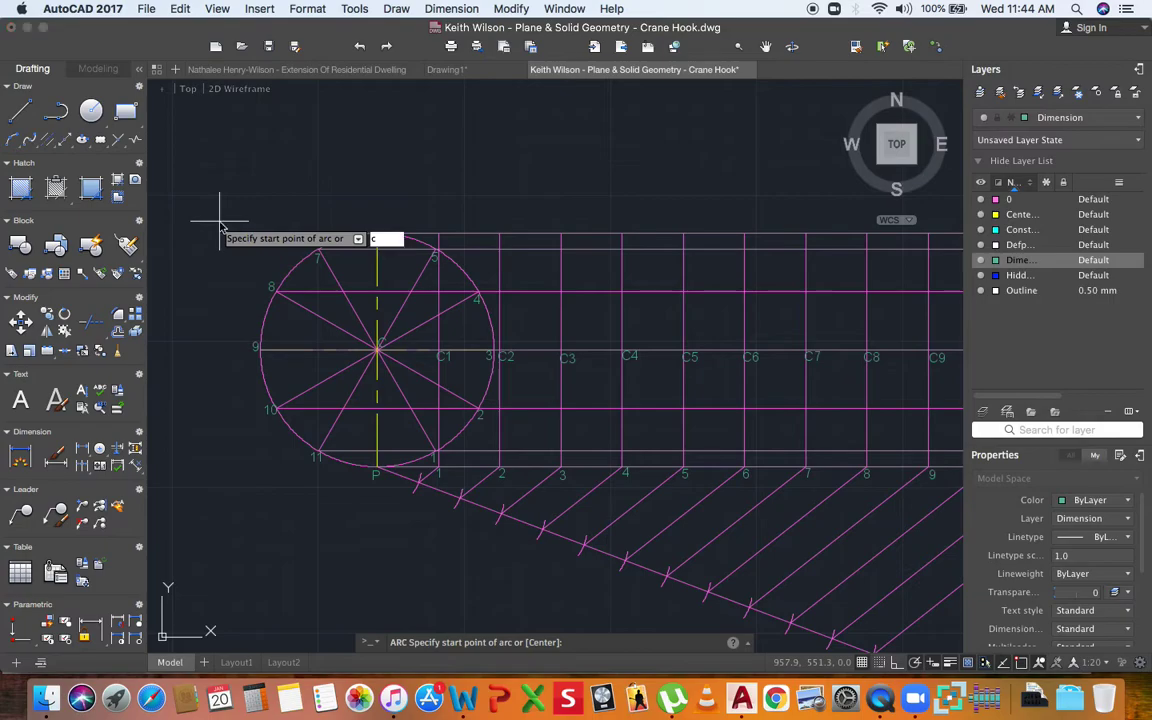
{"action": "type", "text": "c"}
{"action": "key", "text": "Return"}
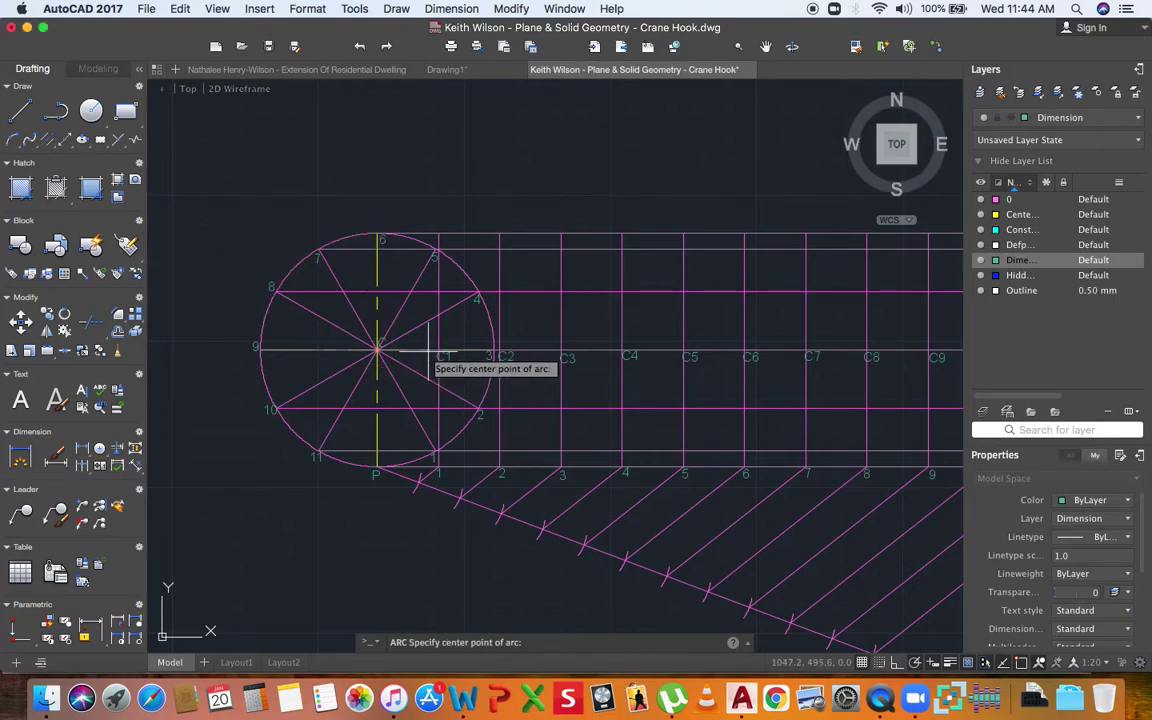
{"action": "scroll", "coordinate": [440, 352], "scroll_direction": "up", "scroll_amount": 5}
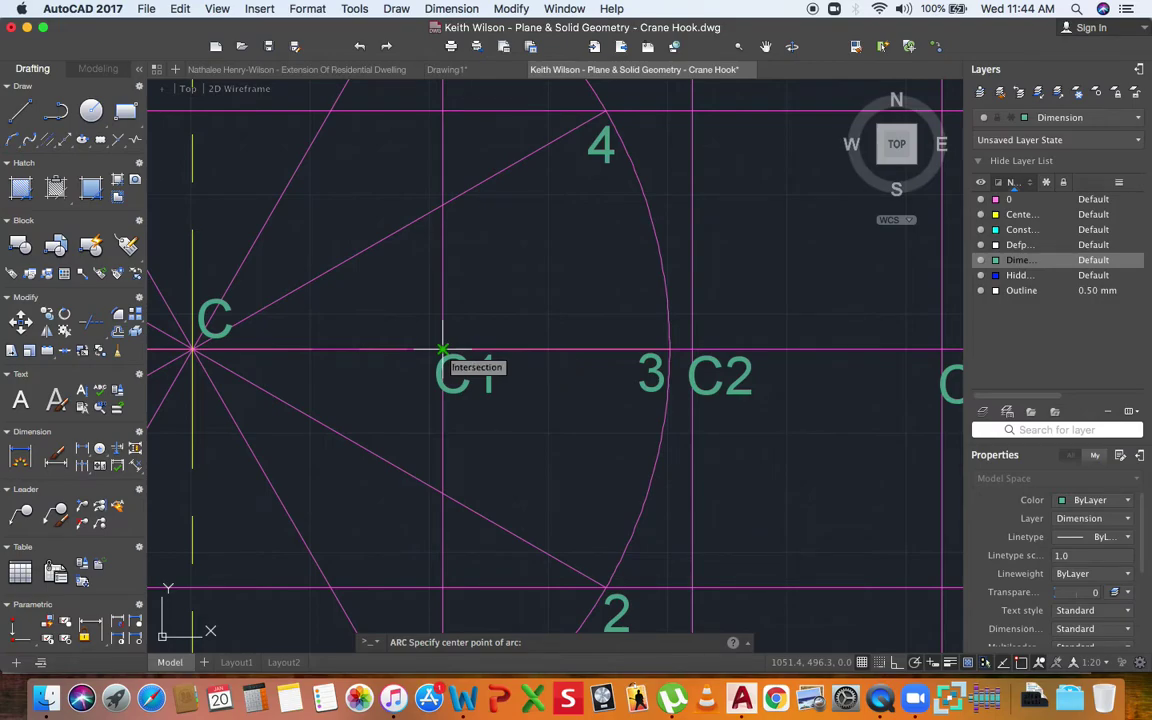
{"action": "left_click", "coordinate": [442, 350]}
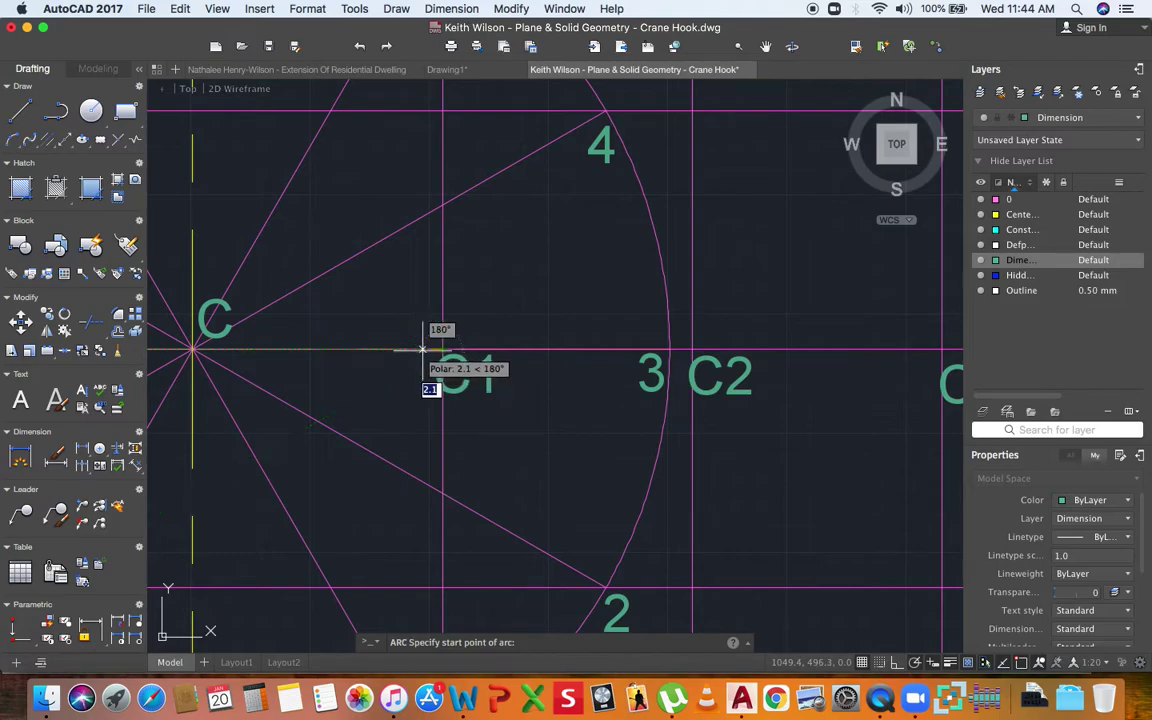
Set the arc's start 50 units from C1 and pick its end point near P.
{"action": "scroll", "coordinate": [424, 343], "scroll_direction": "down", "scroll_amount": 2}
{"action": "scroll", "coordinate": [424, 343], "scroll_direction": "down", "scroll_amount": 2}
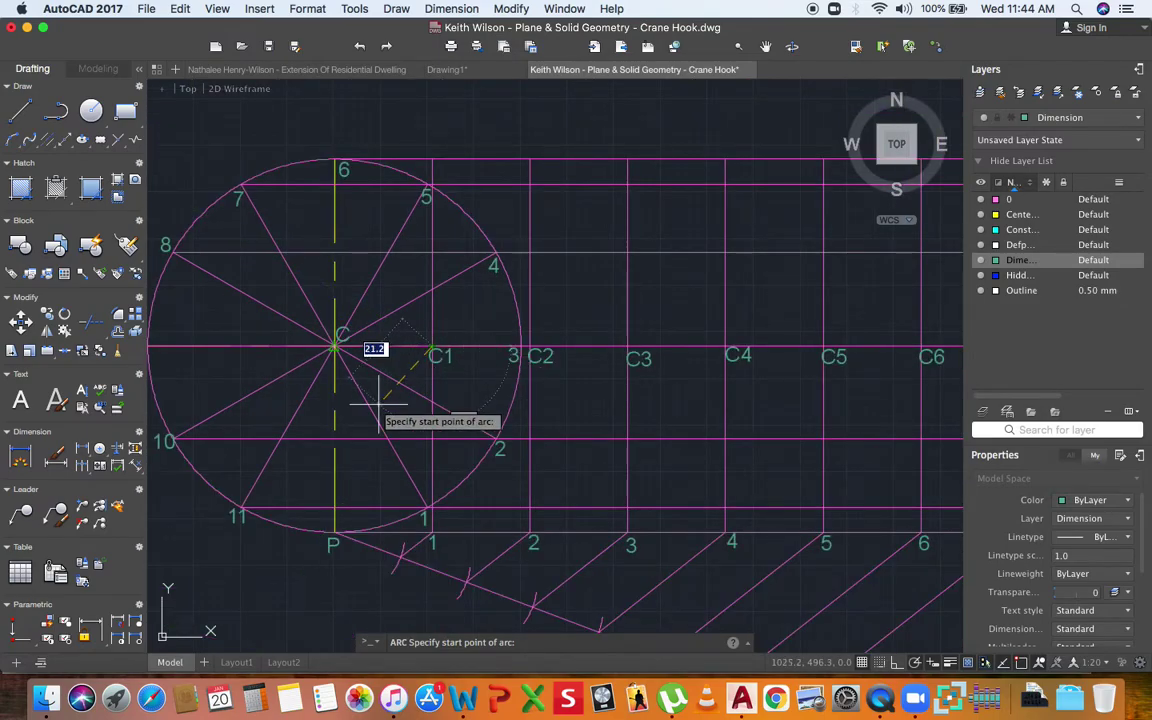
{"action": "scroll", "coordinate": [355, 470], "scroll_direction": "up", "scroll_amount": 2}
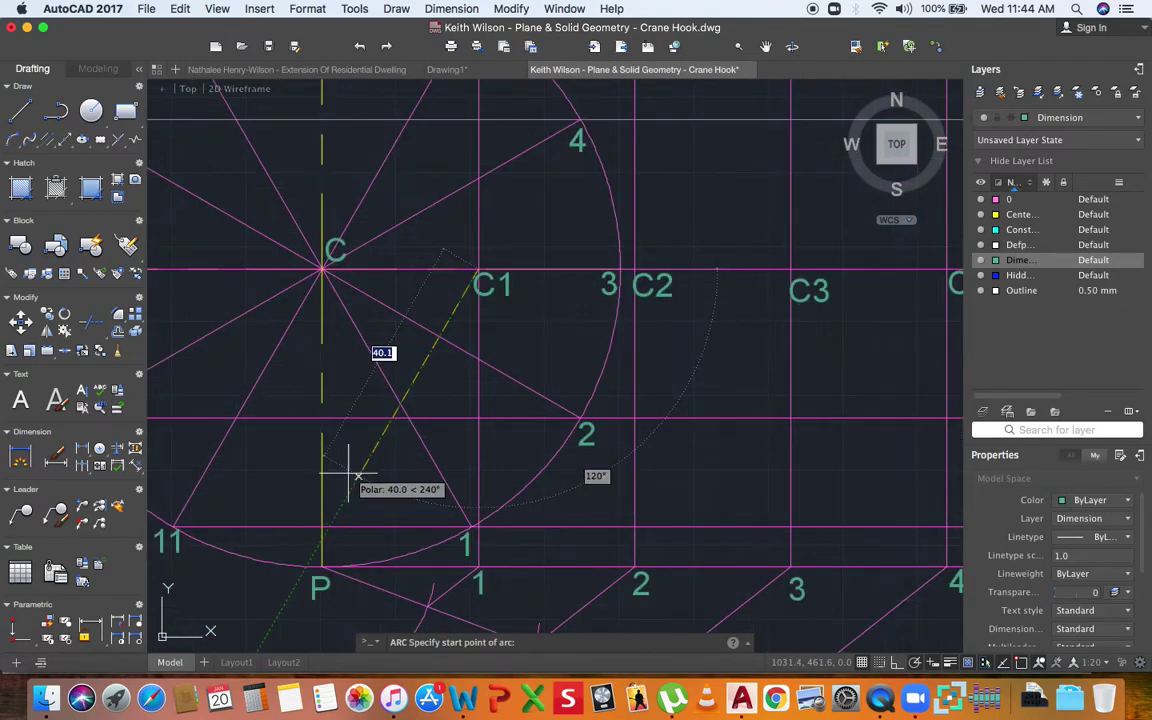
{"action": "scroll", "coordinate": [283, 480], "scroll_direction": "down", "scroll_amount": 2}
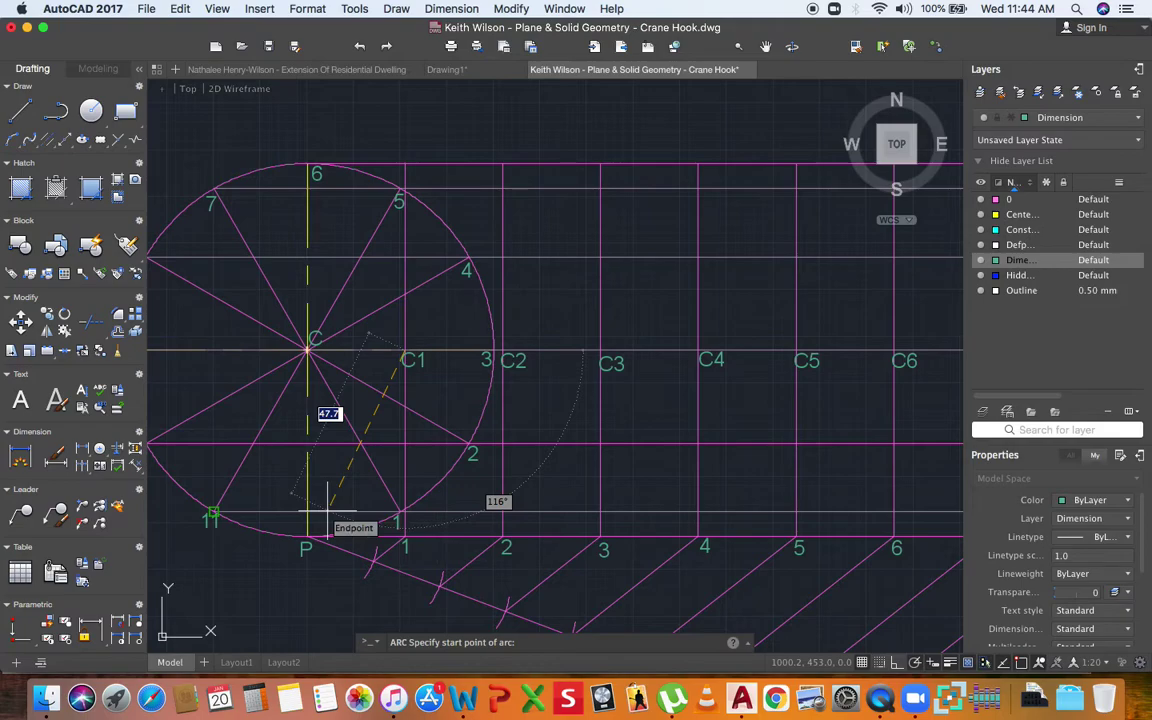
{"action": "scroll", "coordinate": [327, 517], "scroll_direction": "up", "scroll_amount": 2}
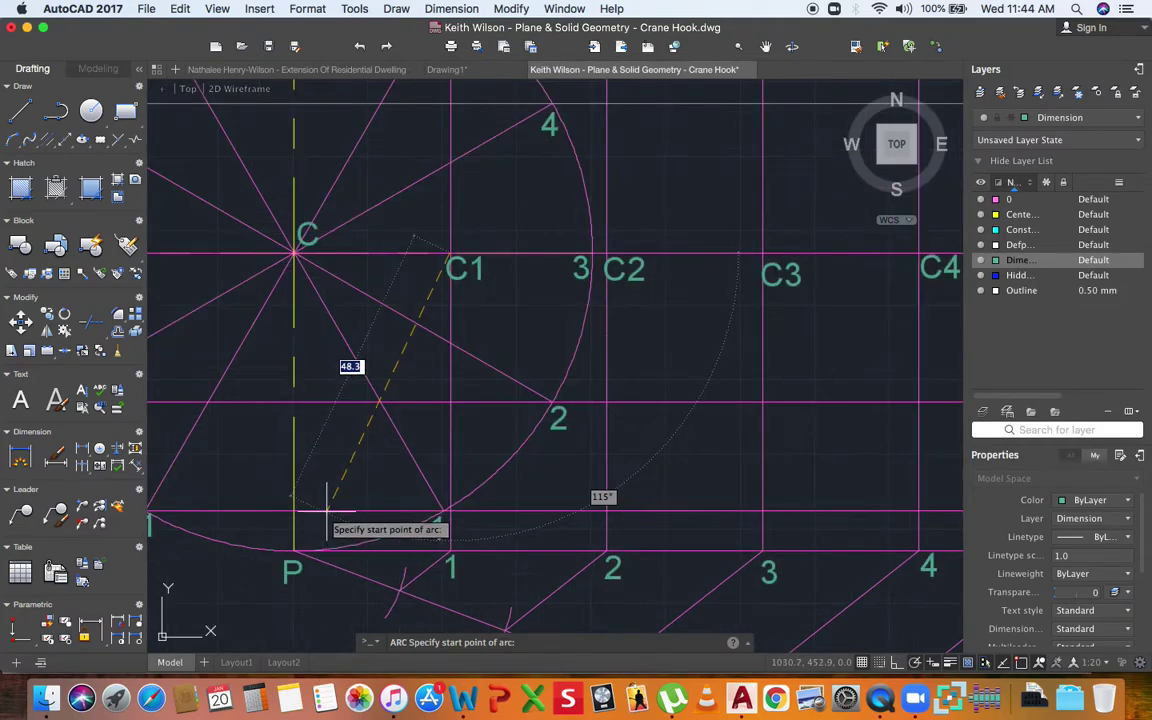
{"action": "scroll", "coordinate": [431, 512], "scroll_direction": "down", "scroll_amount": 4}
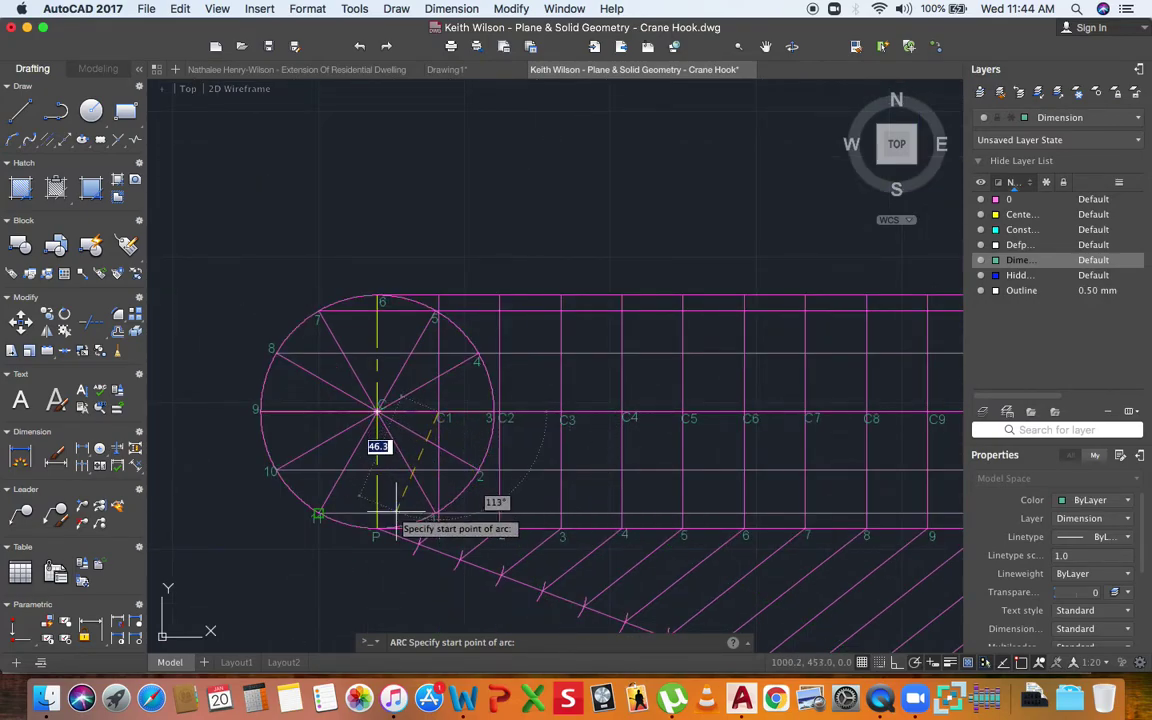
{"action": "scroll", "coordinate": [390, 512], "scroll_direction": "up", "scroll_amount": 4}
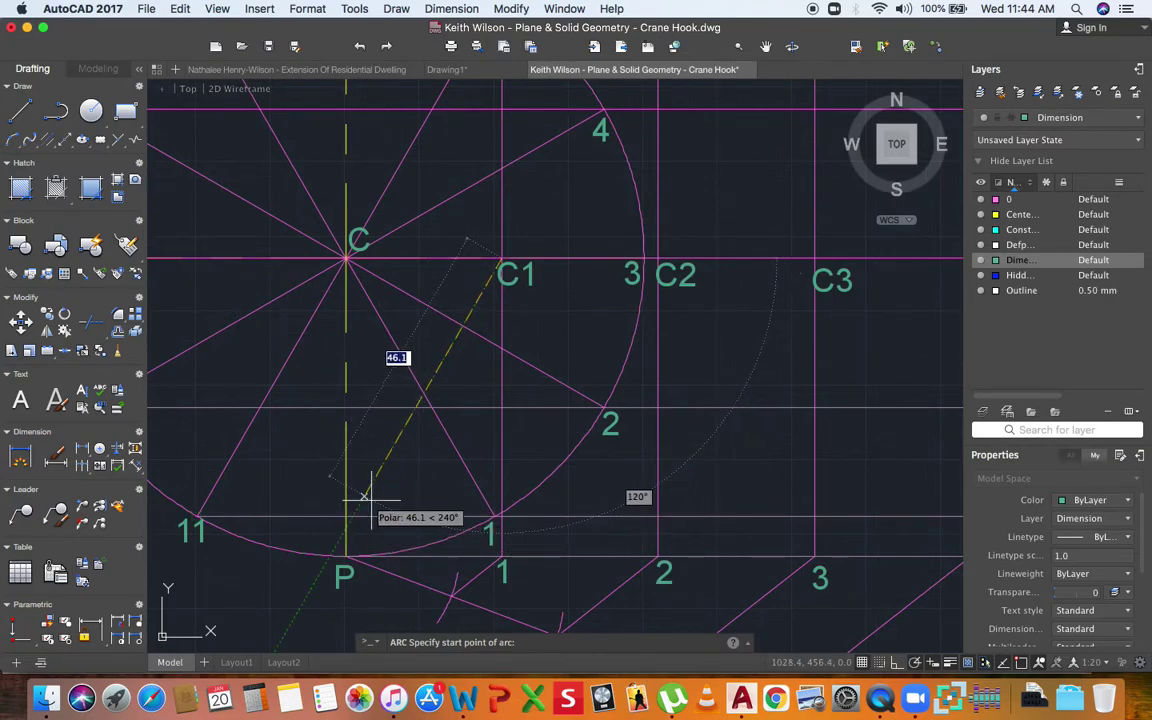
{"action": "type", "text": "50"}
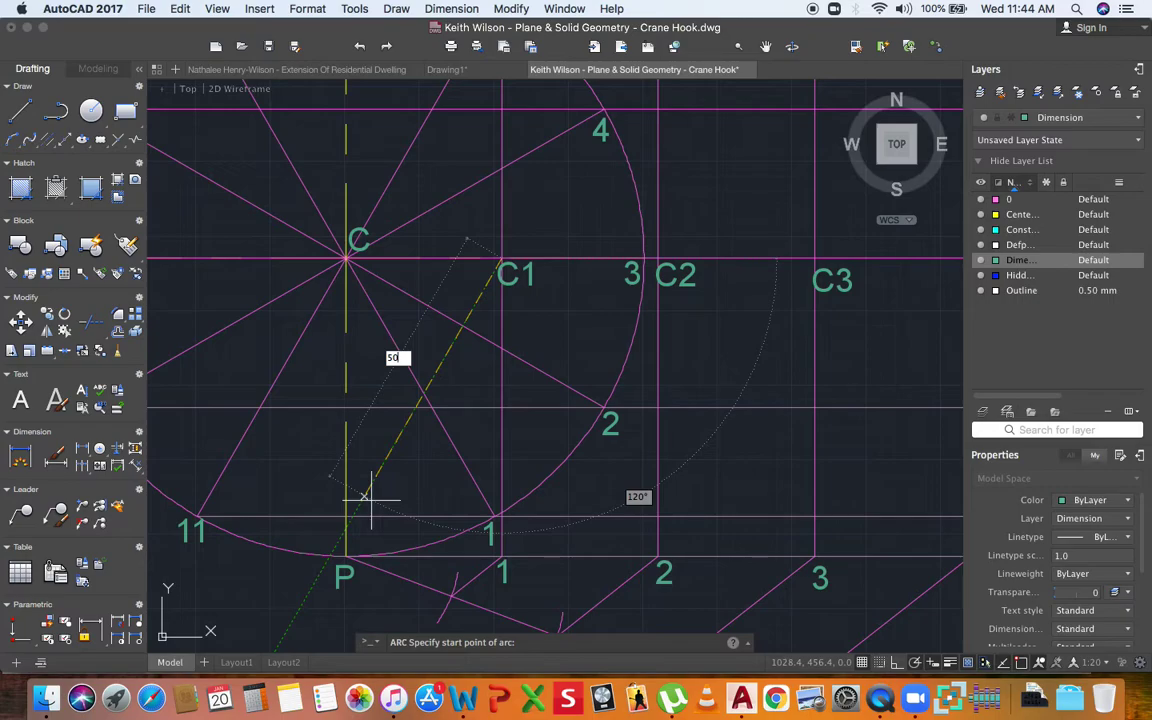
{"action": "key", "text": "Return"}
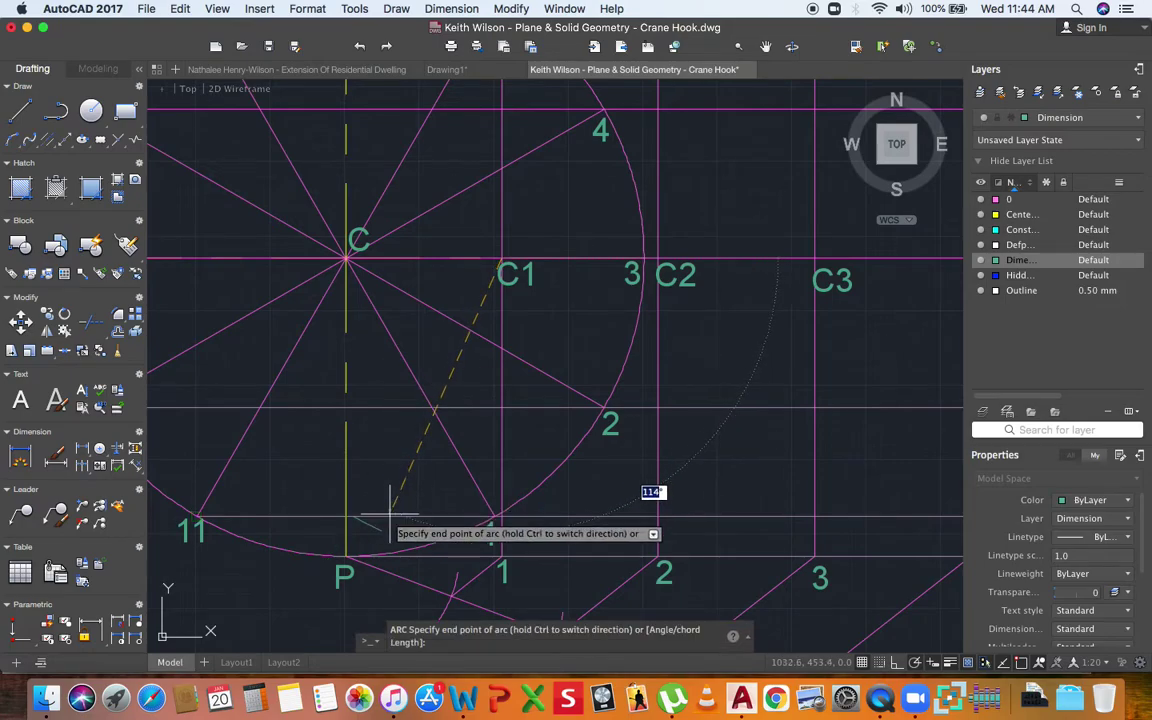
{"action": "scroll", "coordinate": [347, 540], "scroll_direction": "up", "scroll_amount": 5}
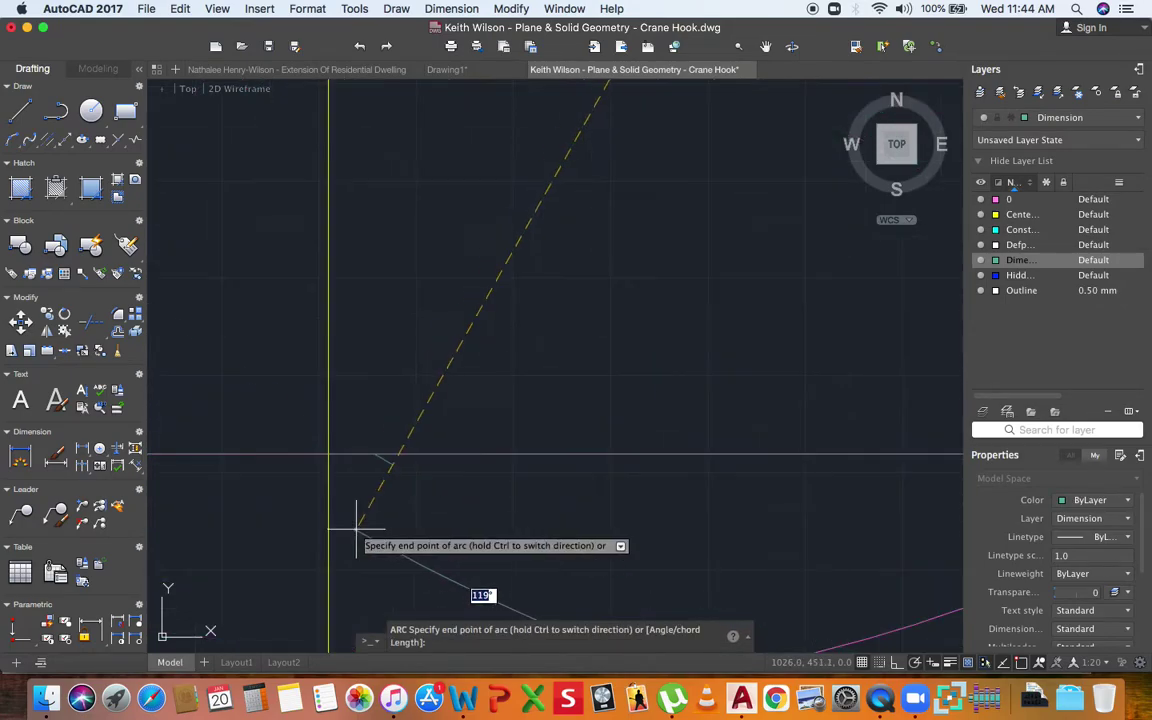
{"action": "scroll", "coordinate": [405, 452], "scroll_direction": "up", "scroll_amount": 5}
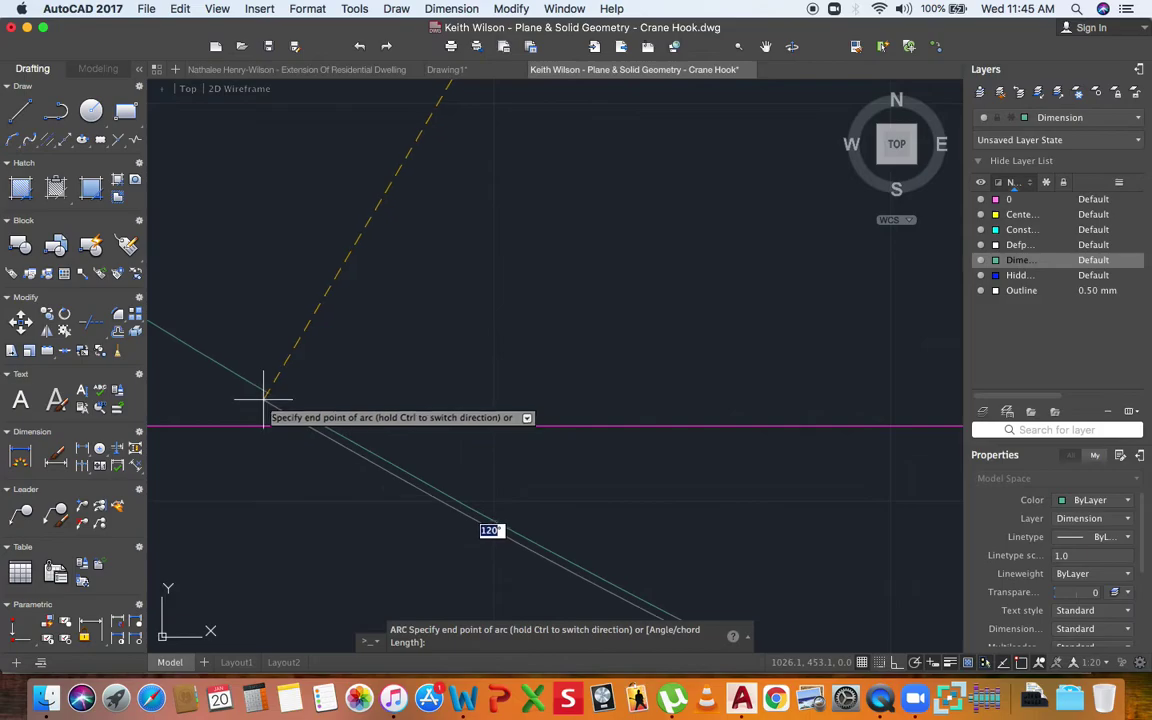
{"action": "scroll", "coordinate": [252, 370], "scroll_direction": "down", "scroll_amount": 5}
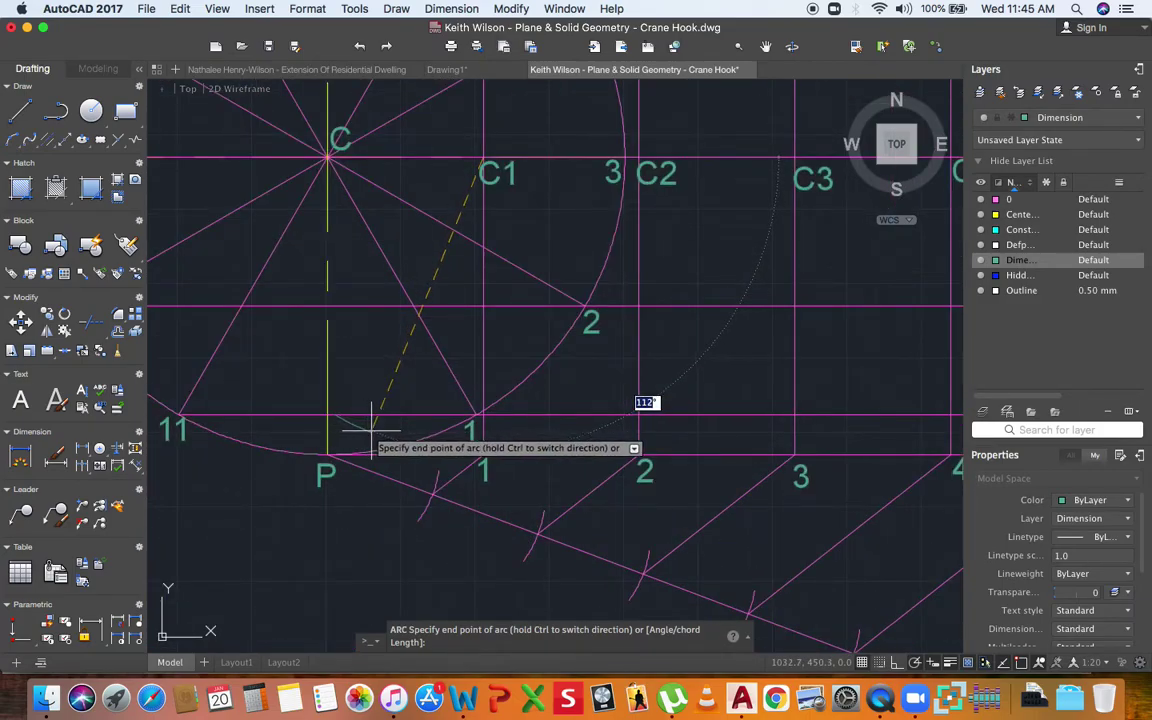
{"action": "left_click", "coordinate": [371, 432]}
{"action": "scroll", "coordinate": [329, 406], "scroll_direction": "up", "scroll_amount": 10}
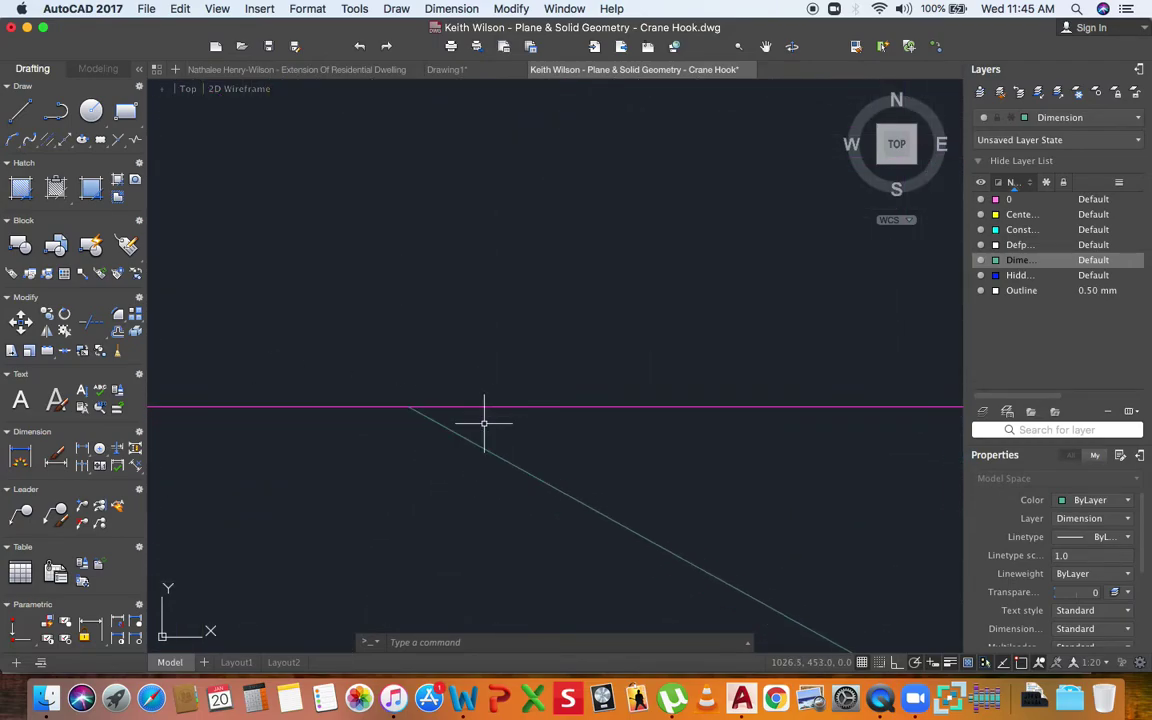
{"action": "scroll", "coordinate": [474, 426], "scroll_direction": "down", "scroll_amount": 10}
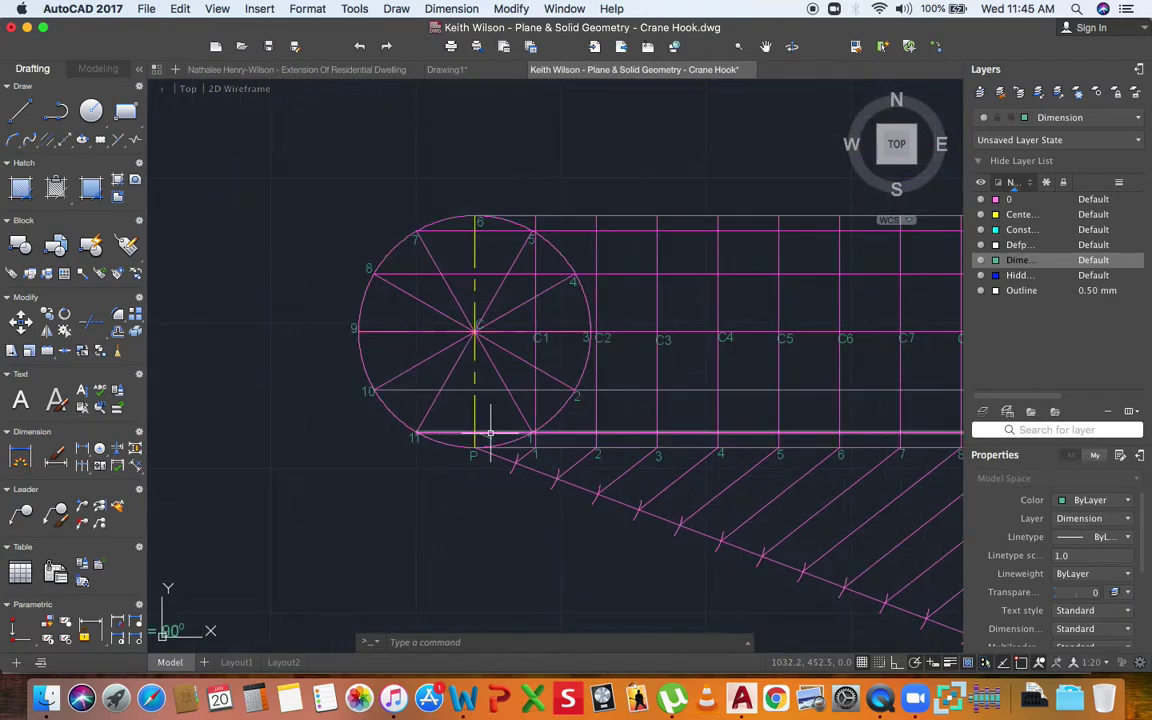
Check the arc's layer and make layer 0 the current layer.
{"action": "left_click", "coordinate": [486, 437]}
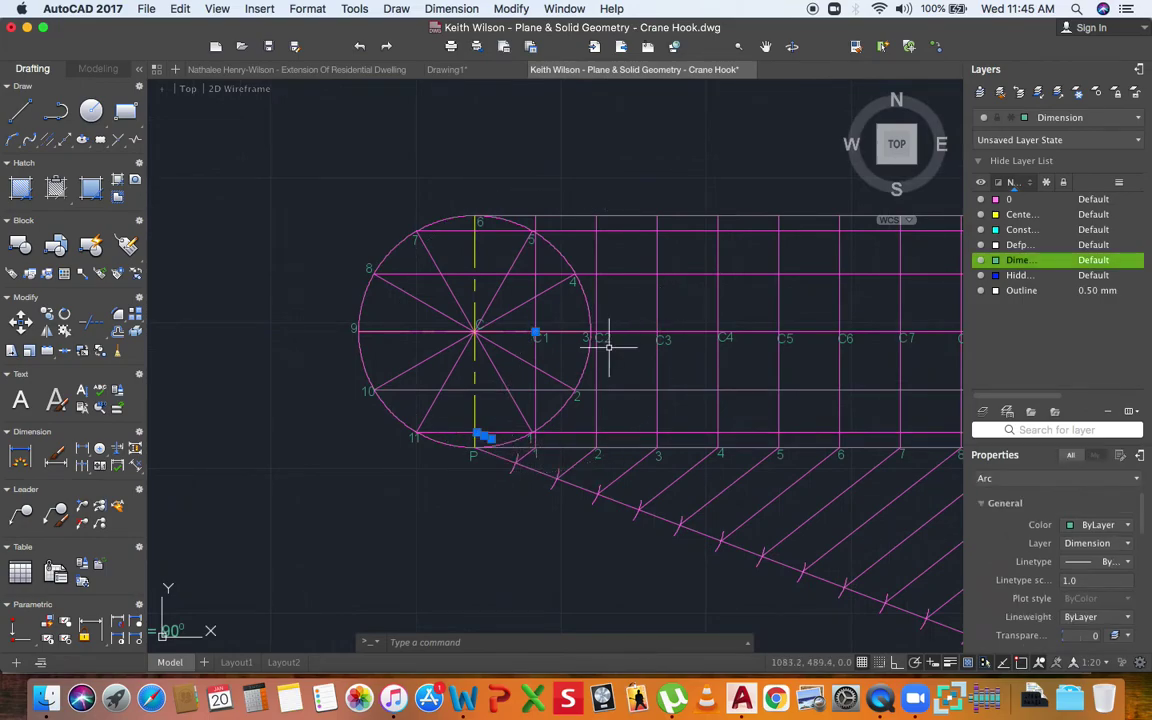
{"action": "key", "text": "Escape"}
{"action": "left_click", "coordinate": [1060, 117]}
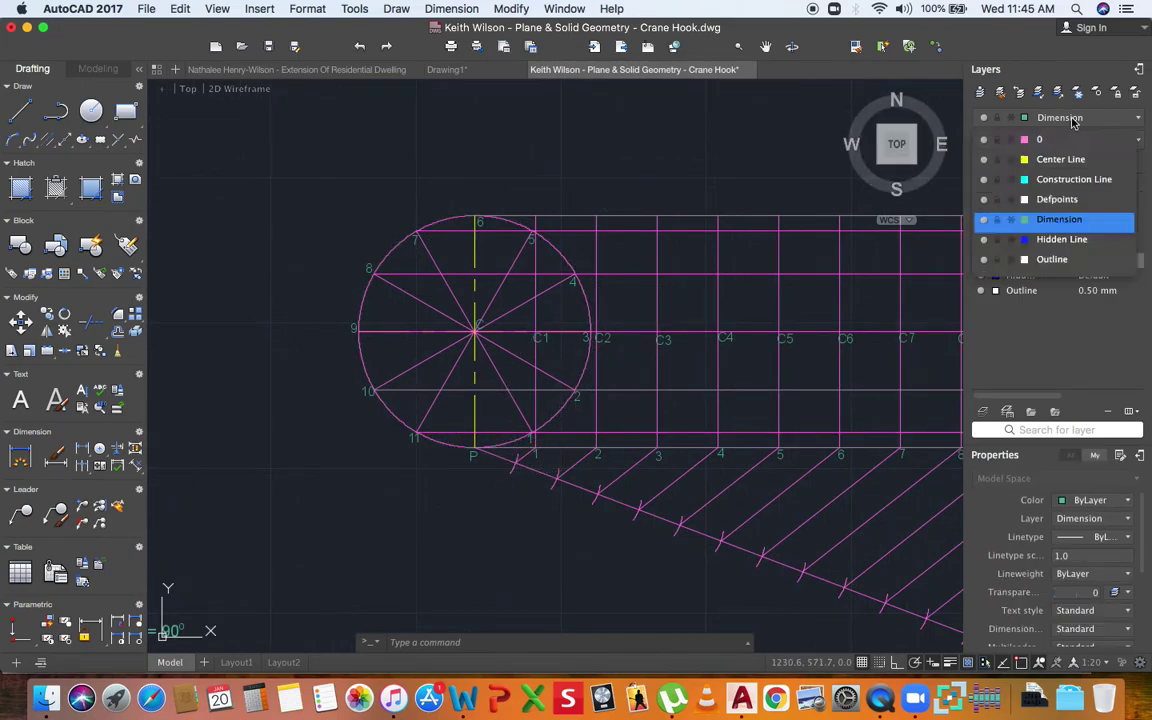
{"action": "left_click", "coordinate": [1062, 141]}
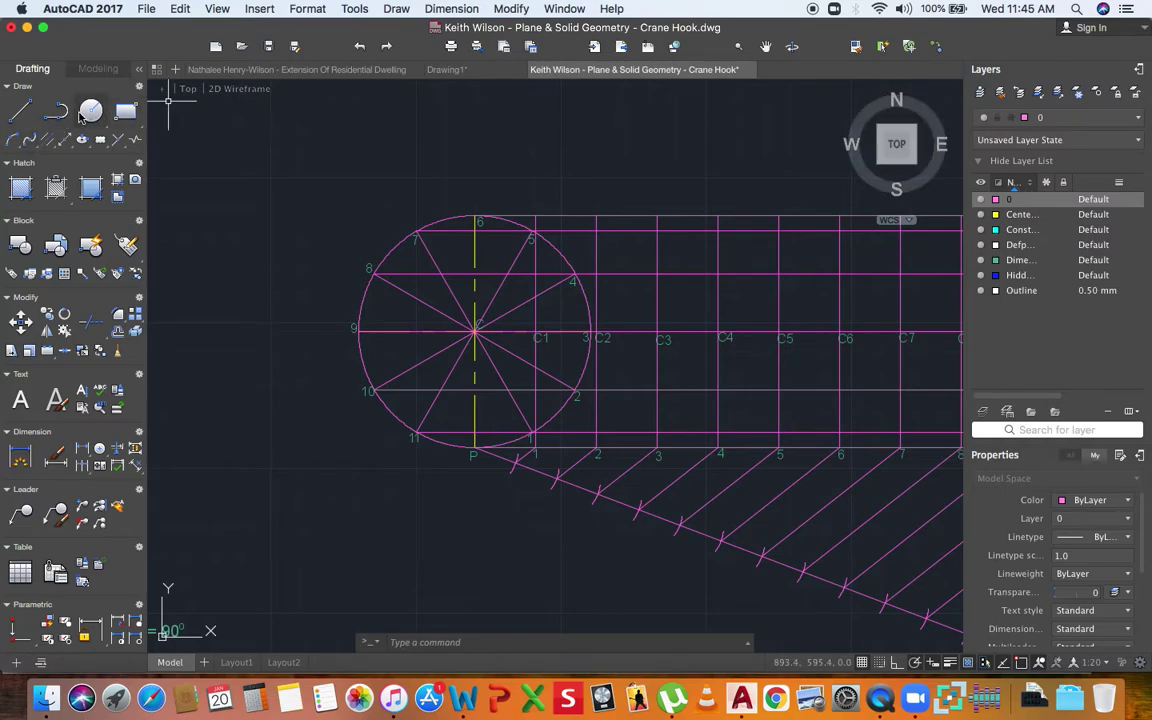
Draw a circle centred at C1 with the default radius 50, redoing a first attempt.
{"action": "left_click", "coordinate": [89, 112]}
{"action": "scroll", "coordinate": [530, 325], "scroll_direction": "up", "scroll_amount": 6}
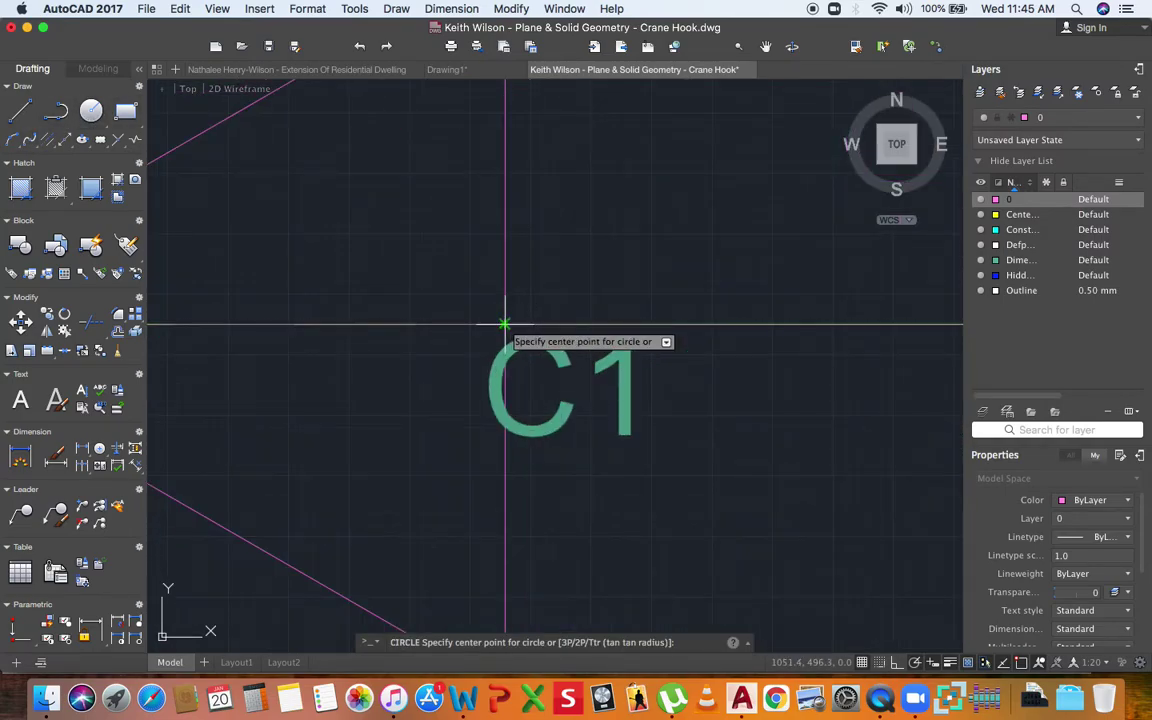
{"action": "left_click", "coordinate": [505, 323]}
{"action": "key", "text": "Escape"}
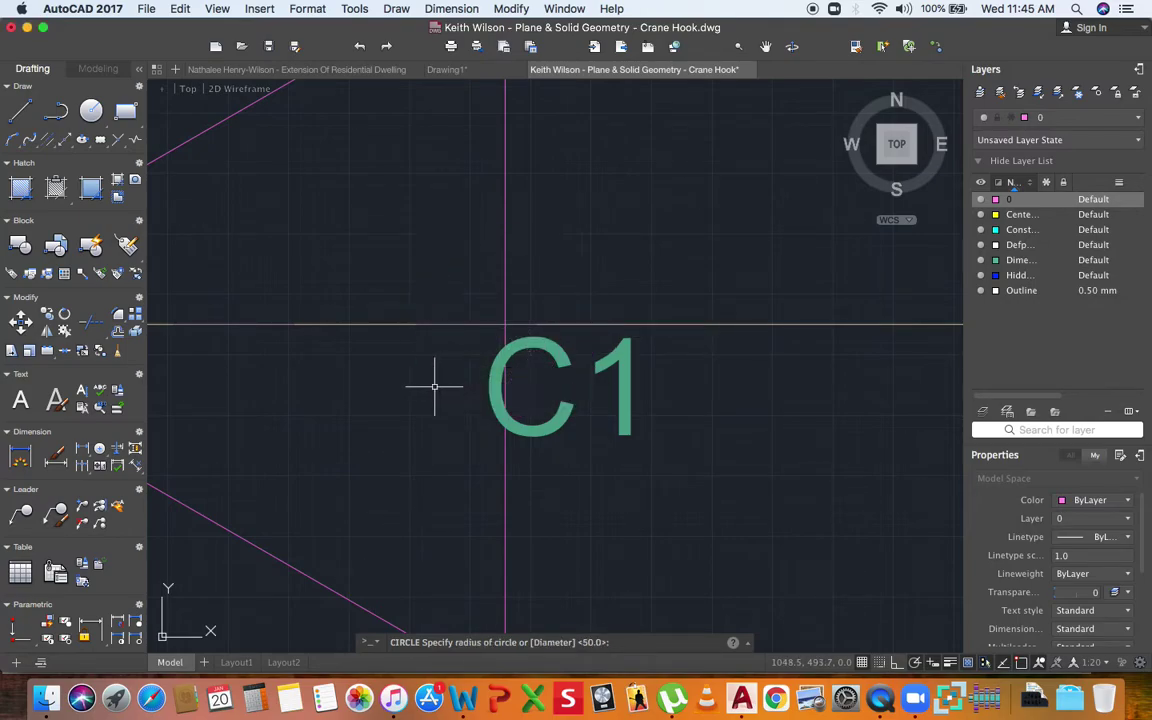
{"action": "scroll", "coordinate": [432, 386], "scroll_direction": "down", "scroll_amount": 6}
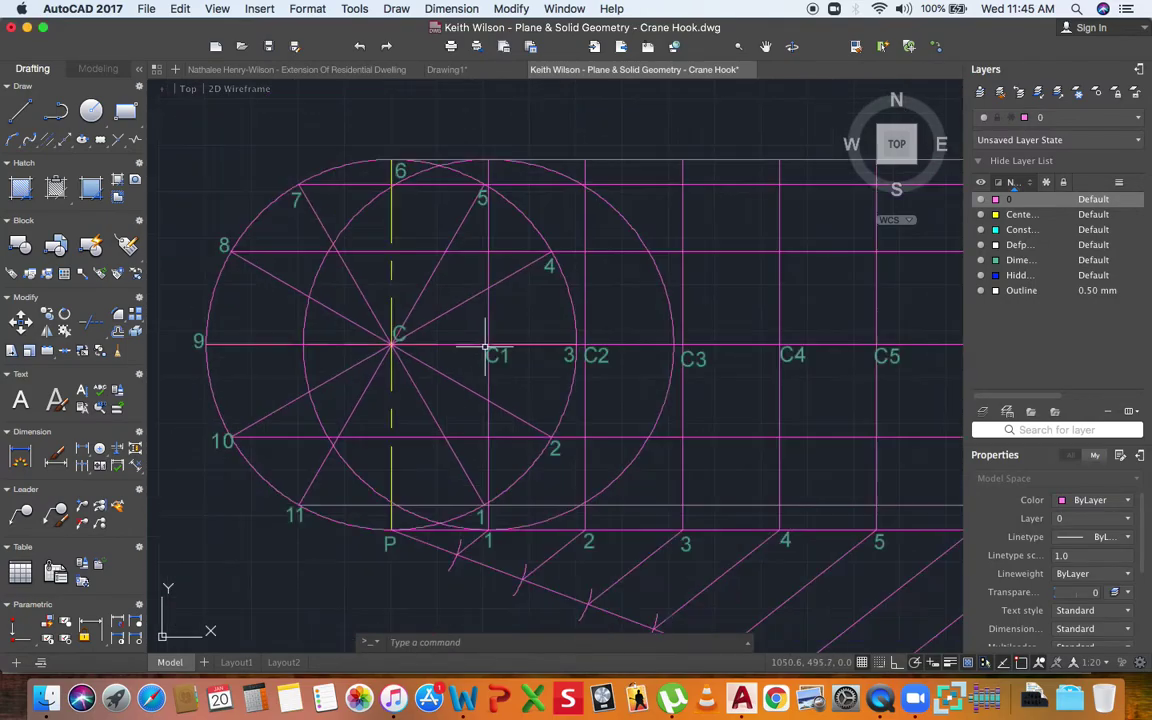
{"action": "left_click", "coordinate": [656, 268]}
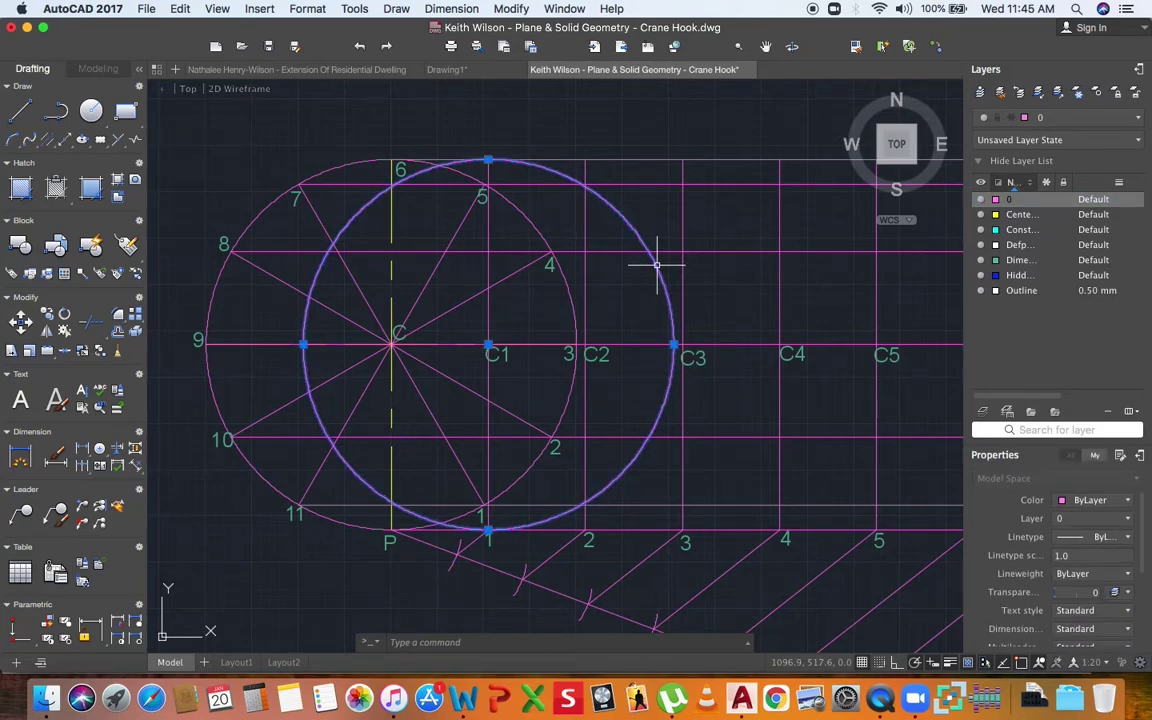
{"action": "key", "text": "Escape"}
{"action": "left_click", "coordinate": [660, 269]}
{"action": "key", "text": "Delete"}
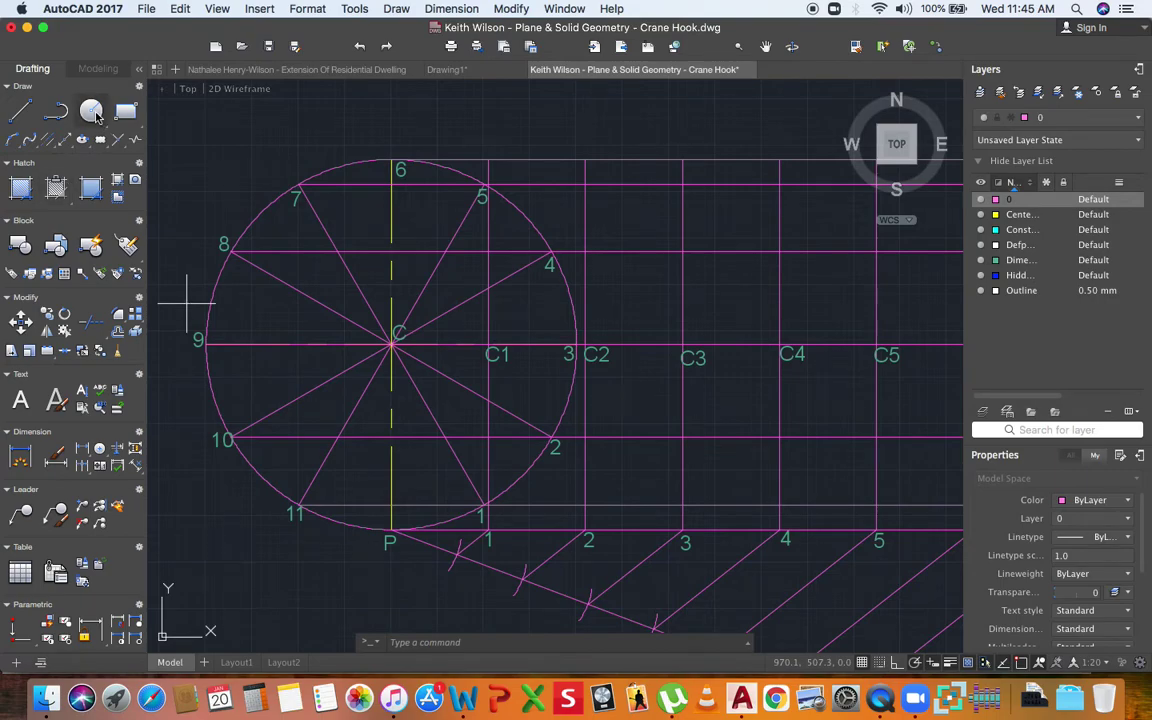
{"action": "left_click", "coordinate": [94, 113]}
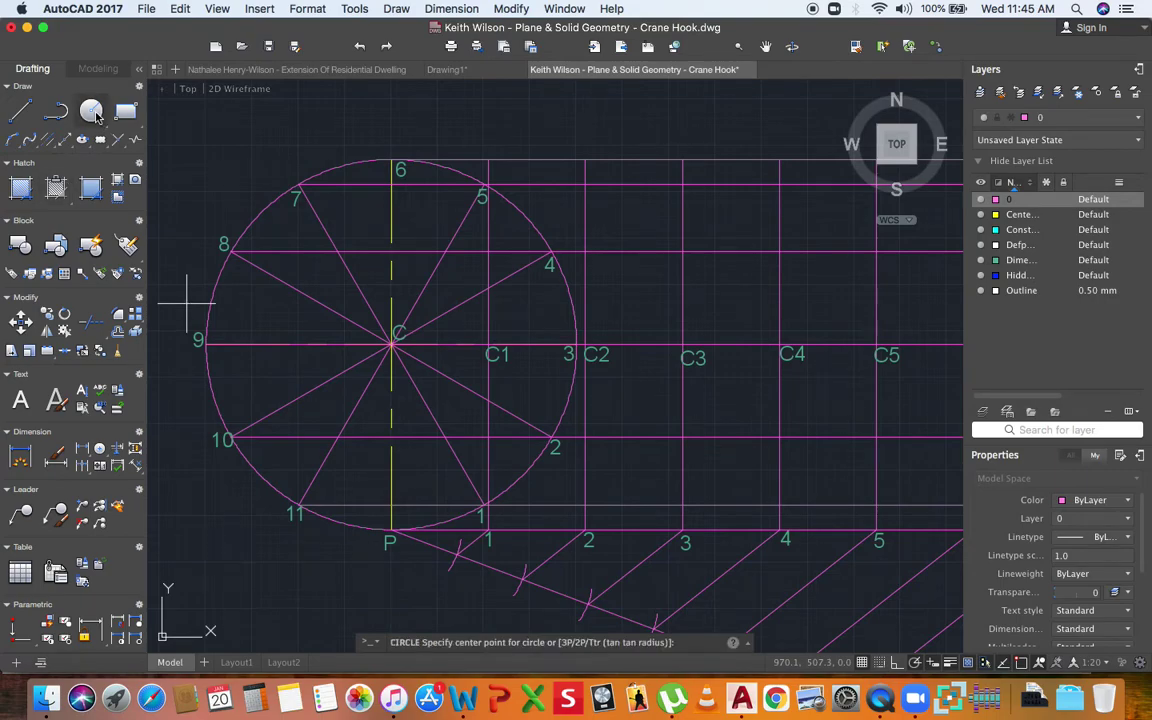
{"action": "left_click", "coordinate": [488, 346]}
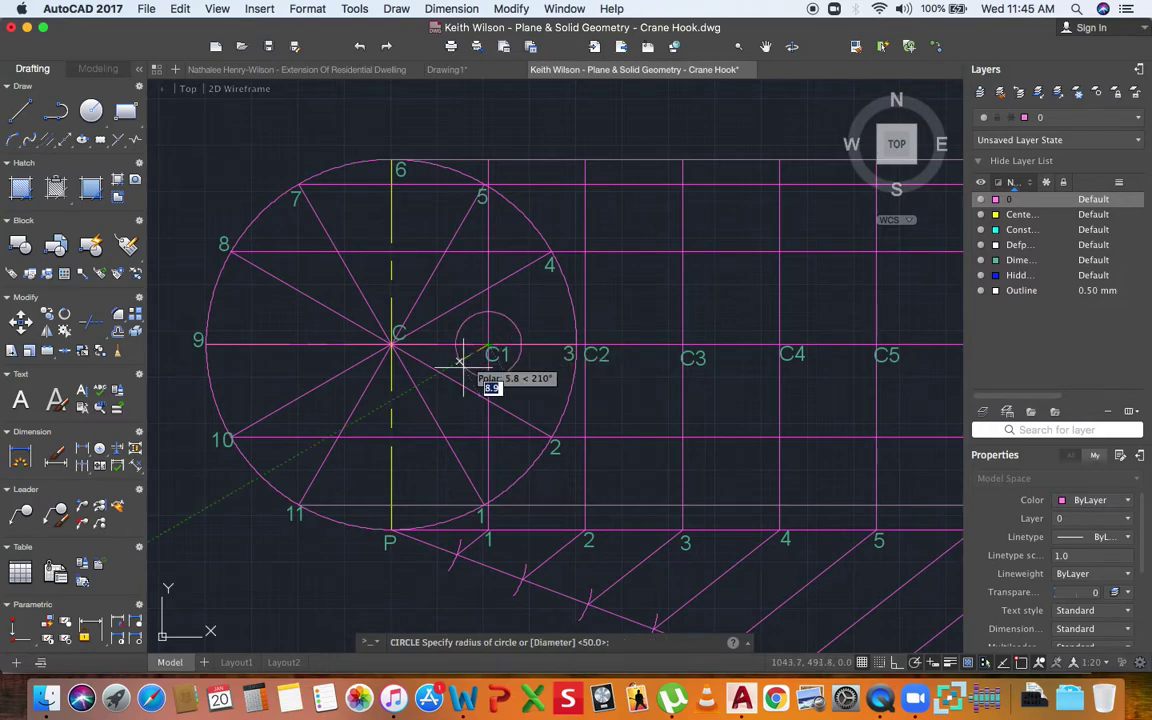
{"action": "key", "text": "Return"}
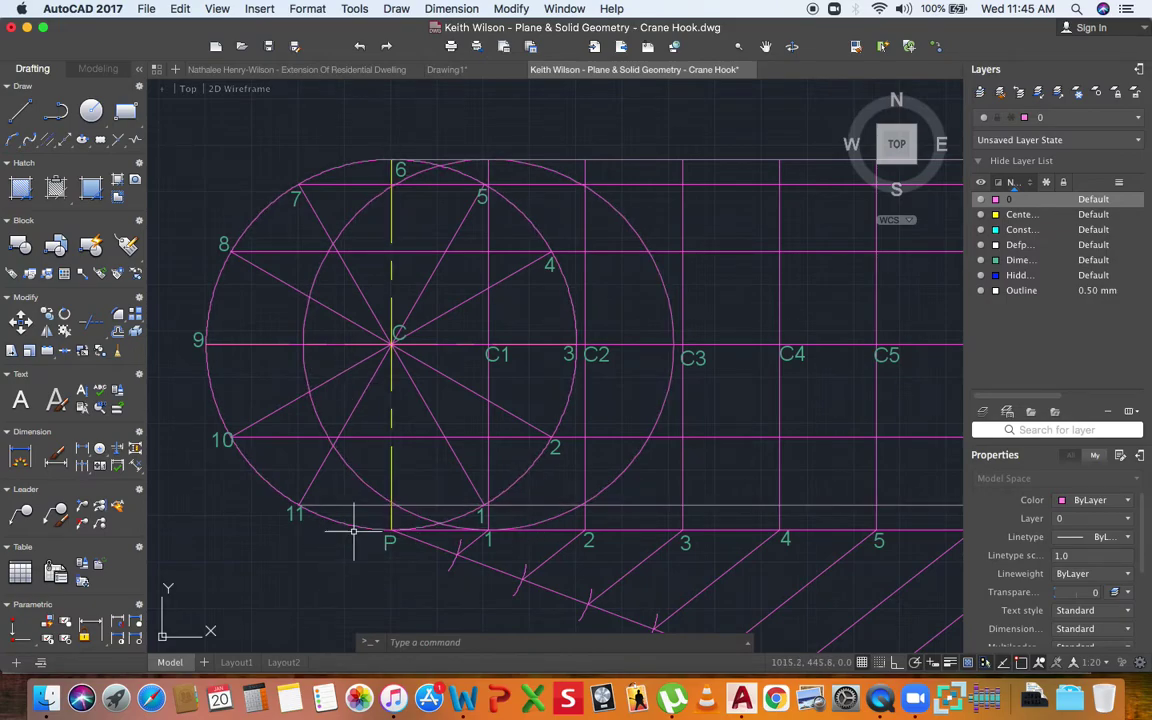
Delete the horizontal construction line through point 7.
{"action": "left_click", "coordinate": [488, 505]}
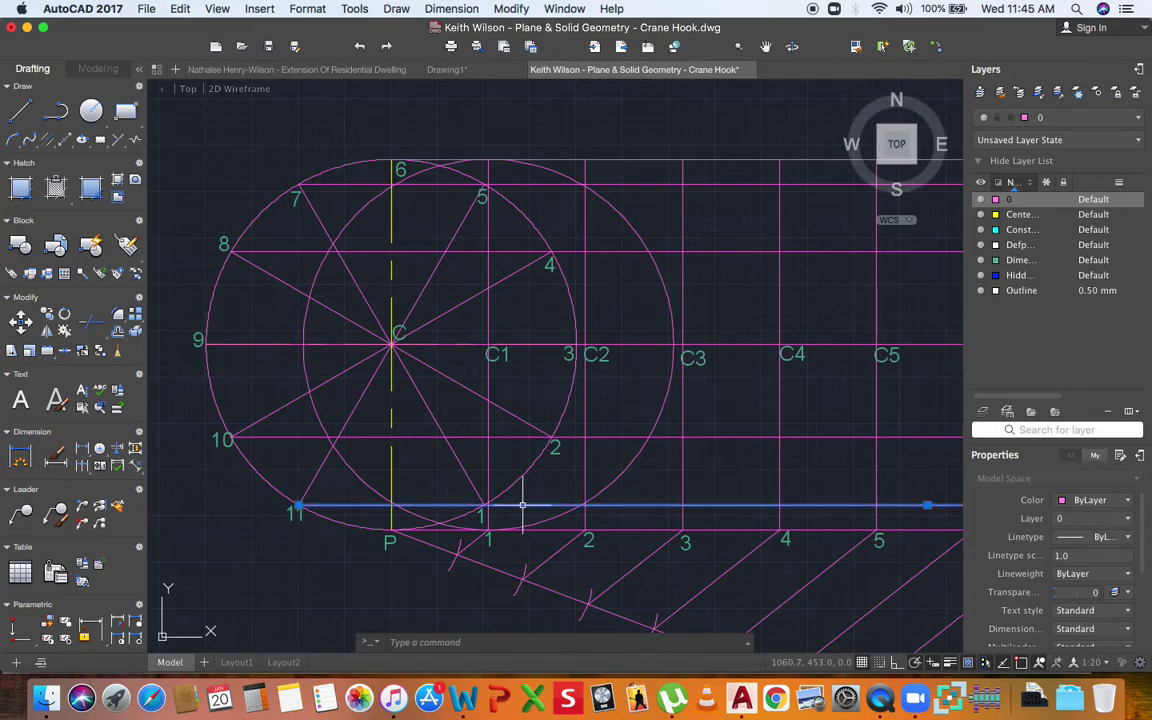
{"action": "scroll", "coordinate": [486, 505], "scroll_direction": "up", "scroll_amount": 10}
{"action": "scroll", "coordinate": [484, 467], "scroll_direction": "down", "scroll_amount": 10}
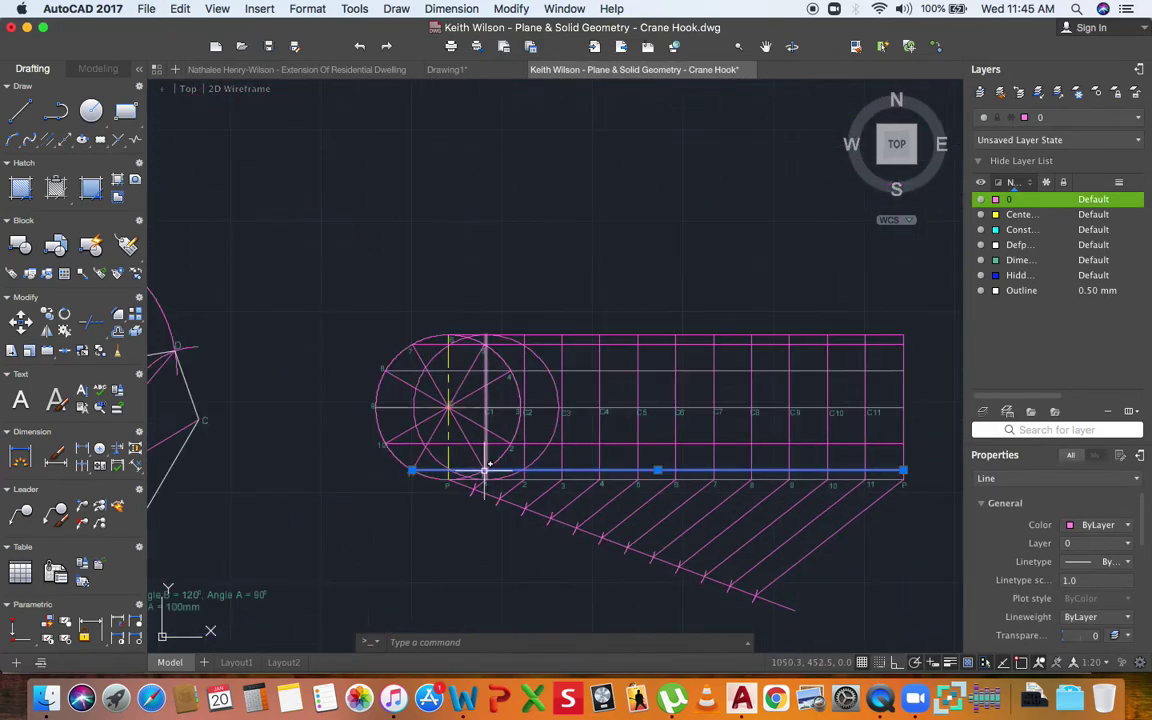
{"action": "scroll", "coordinate": [406, 460], "scroll_direction": "up", "scroll_amount": 8}
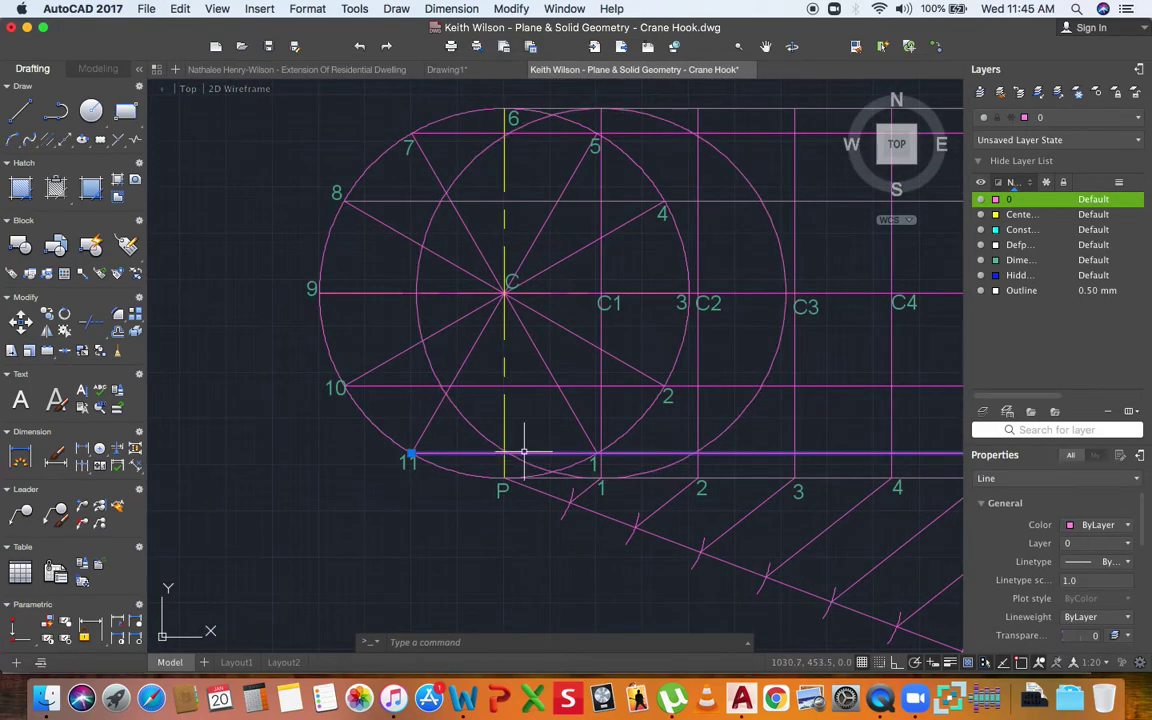
{"action": "key", "text": "Escape"}
{"action": "left_click", "coordinate": [521, 381]}
{"action": "left_click", "coordinate": [518, 378]}
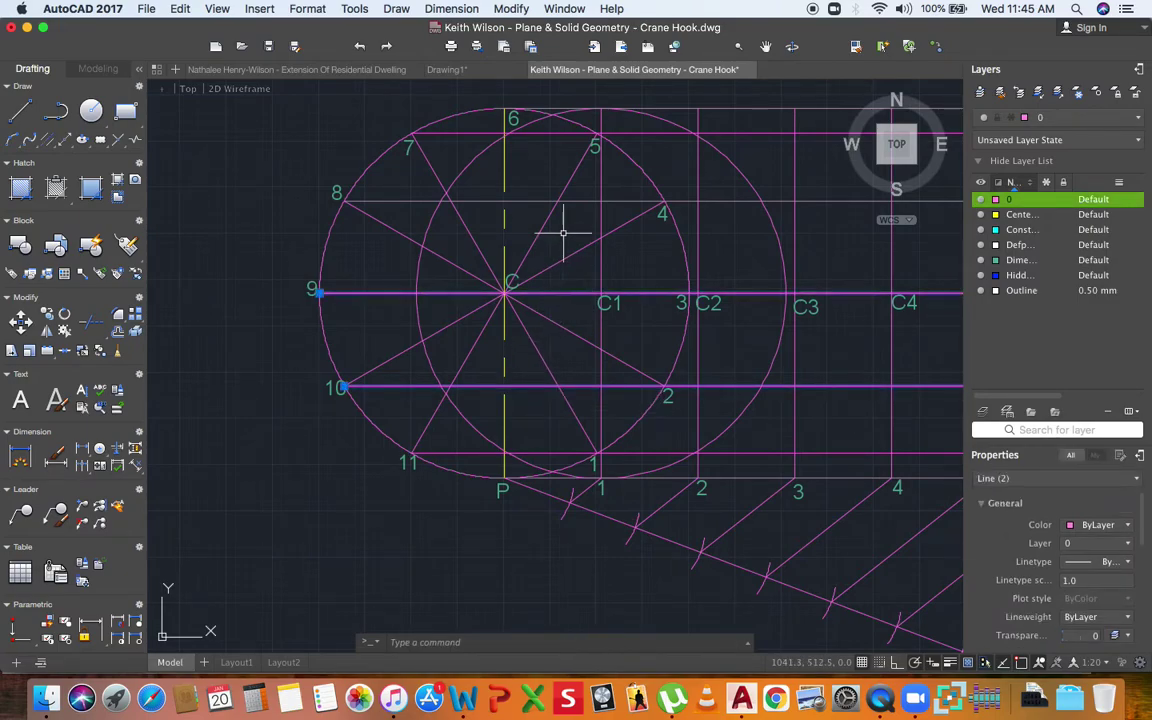
{"action": "key", "text": "Escape"}
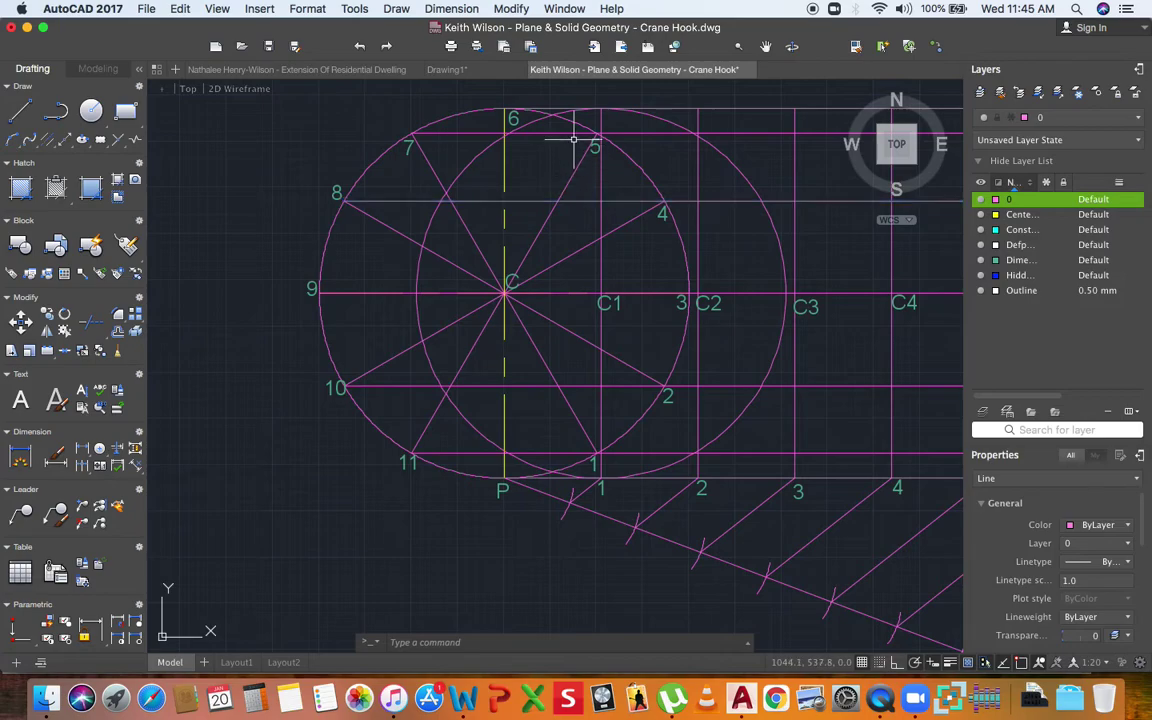
{"action": "left_click", "coordinate": [572, 131]}
{"action": "key", "text": "Delete"}
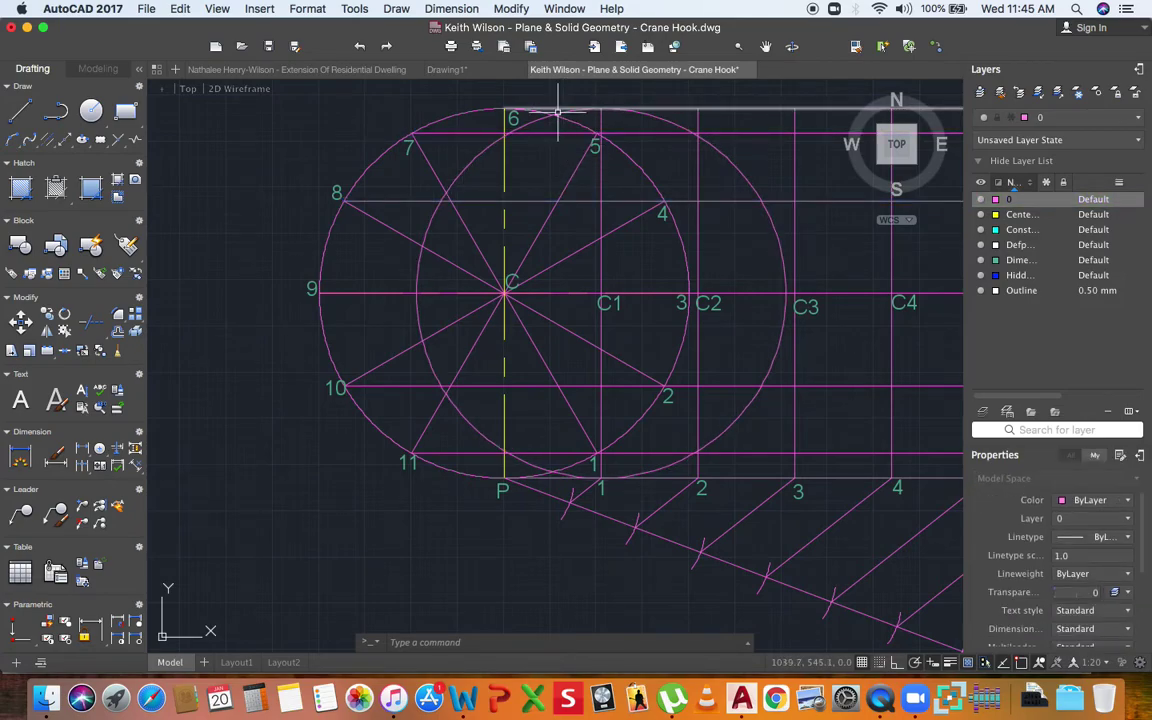
Select the C1 circle and the line through point 11 and zoom in on them.
{"action": "left_click", "coordinate": [472, 418]}
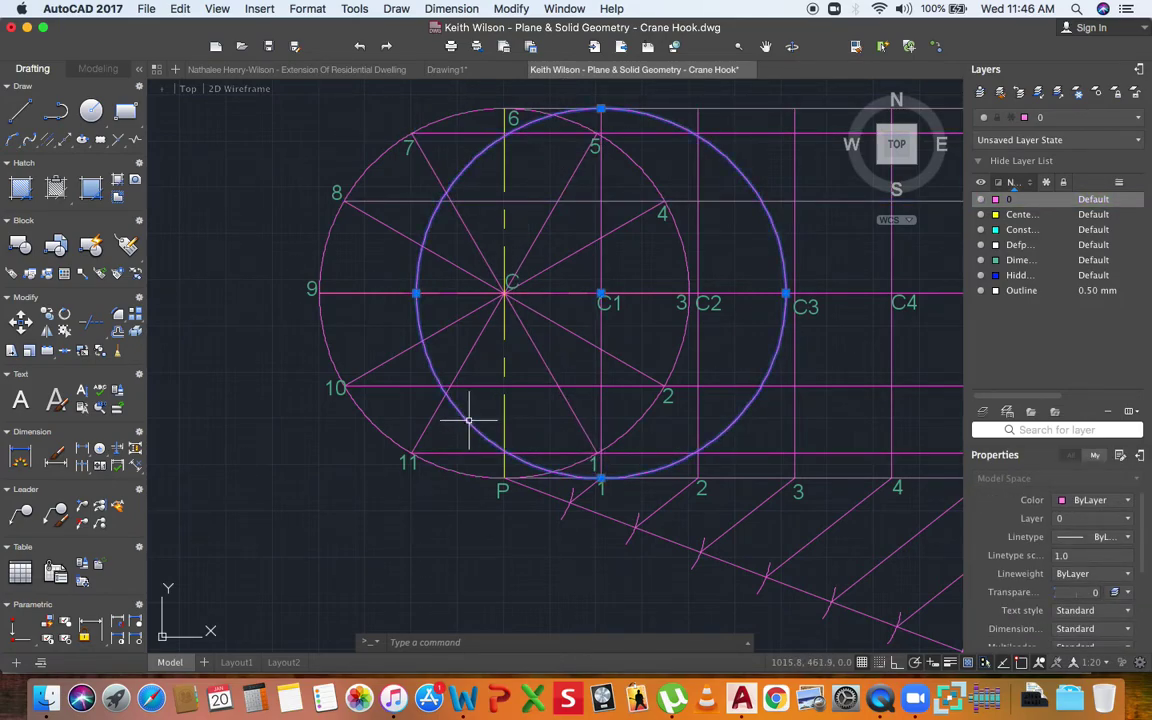
{"action": "left_click", "coordinate": [540, 455]}
{"action": "scroll", "coordinate": [502, 453], "scroll_direction": "up", "scroll_amount": 6}
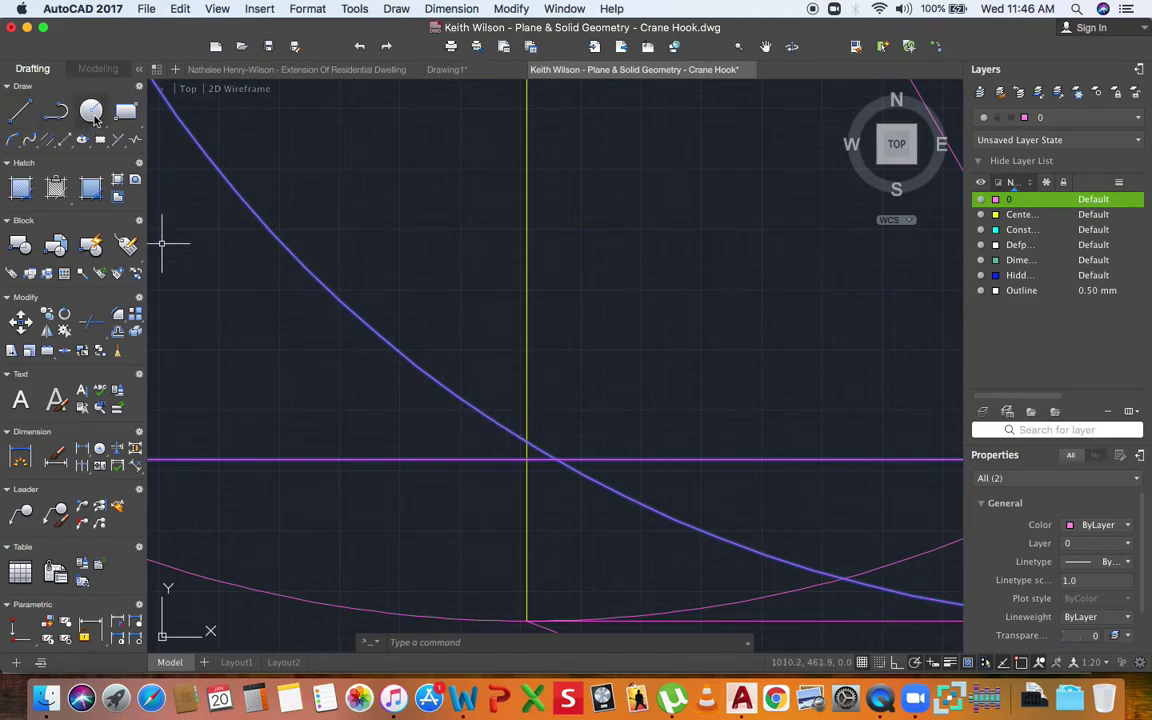
Draw a radius-1 circle where the C1 circle meets the line through point 11.
{"action": "left_click", "coordinate": [91, 111]}
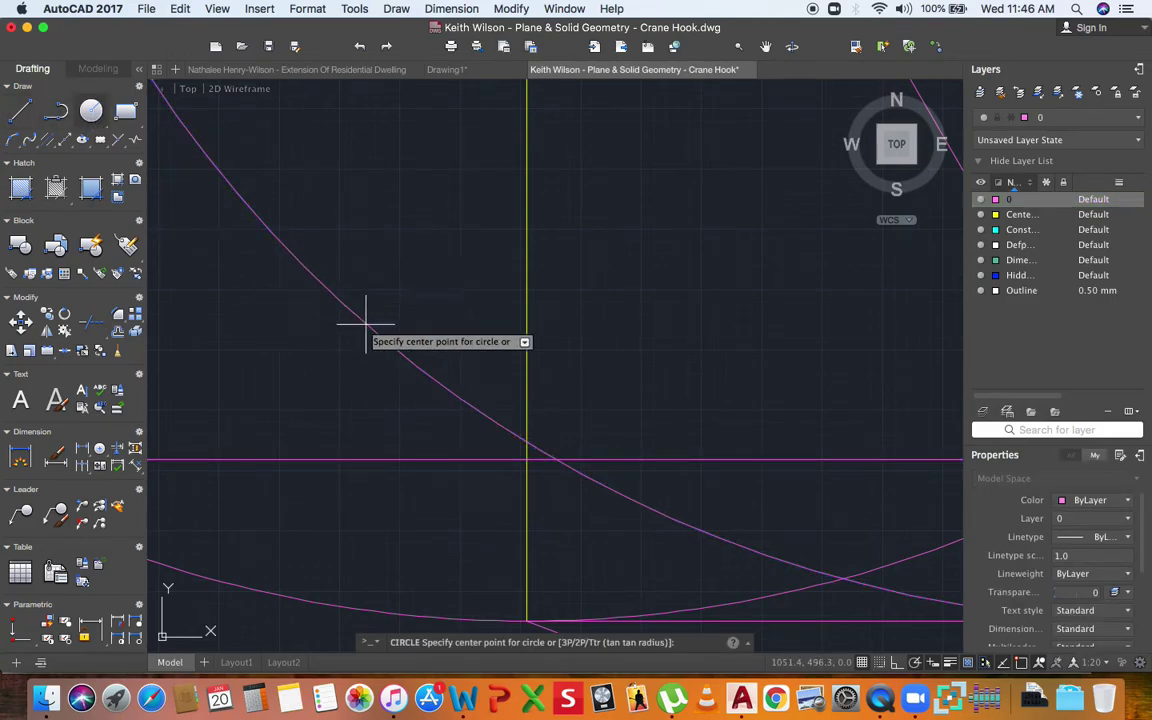
{"action": "left_click", "coordinate": [555, 460]}
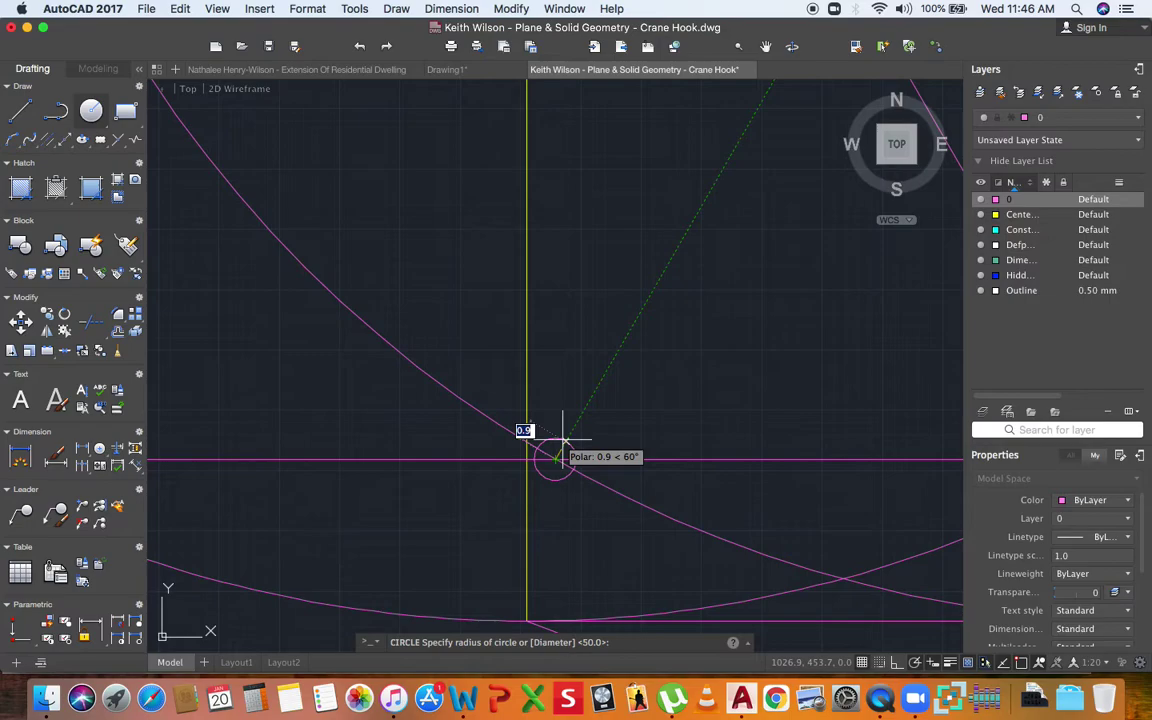
{"action": "type", "text": "1"}
{"action": "key", "text": "Return"}
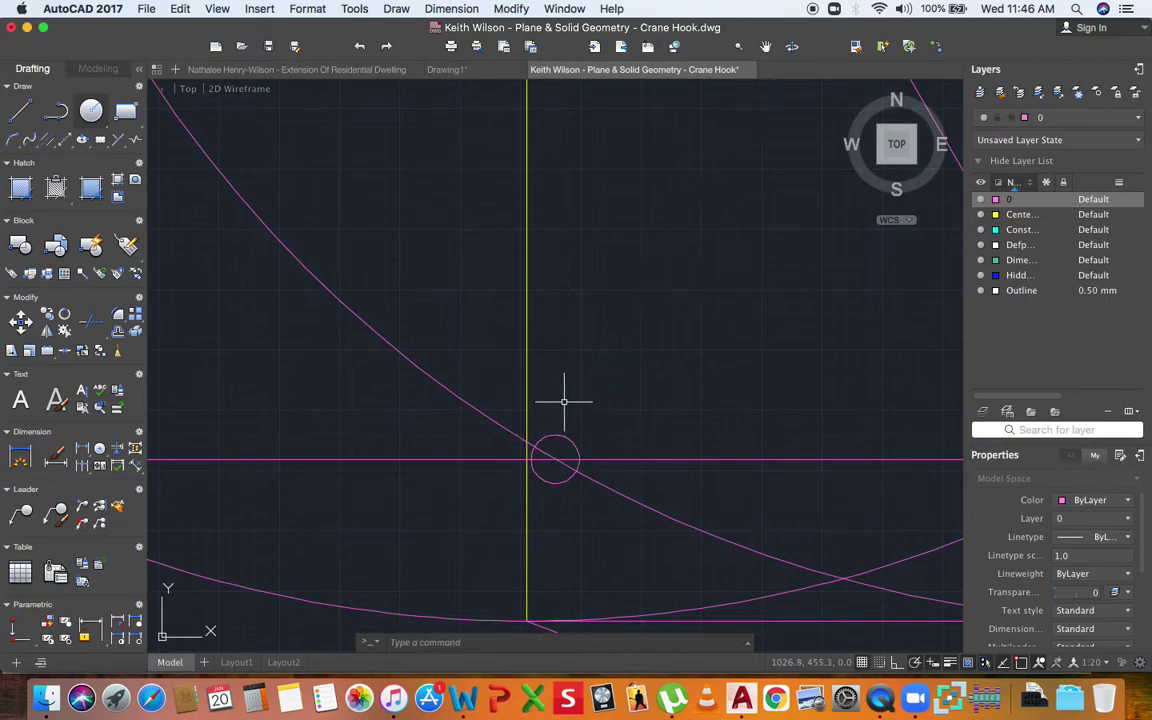
{"action": "scroll", "coordinate": [569, 385], "scroll_direction": "down", "scroll_amount": 2}
{"action": "scroll", "coordinate": [559, 455], "scroll_direction": "down", "scroll_amount": 3}
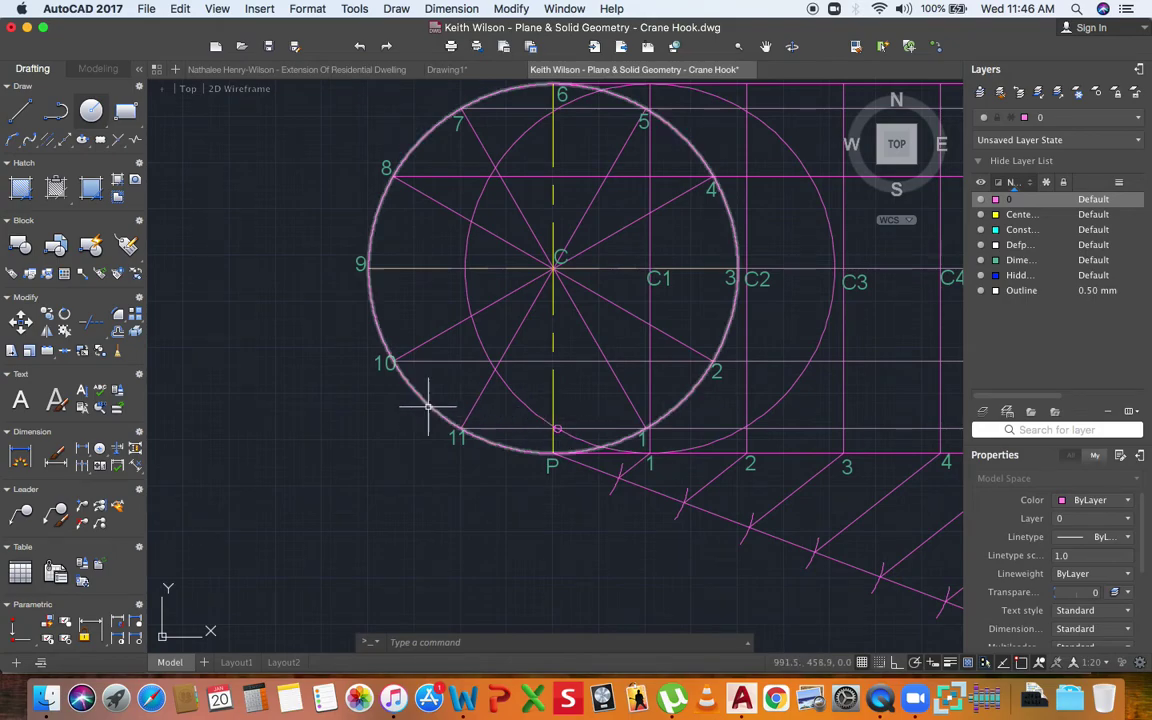
{"action": "scroll", "coordinate": [330, 306], "scroll_direction": "down", "scroll_amount": 2}
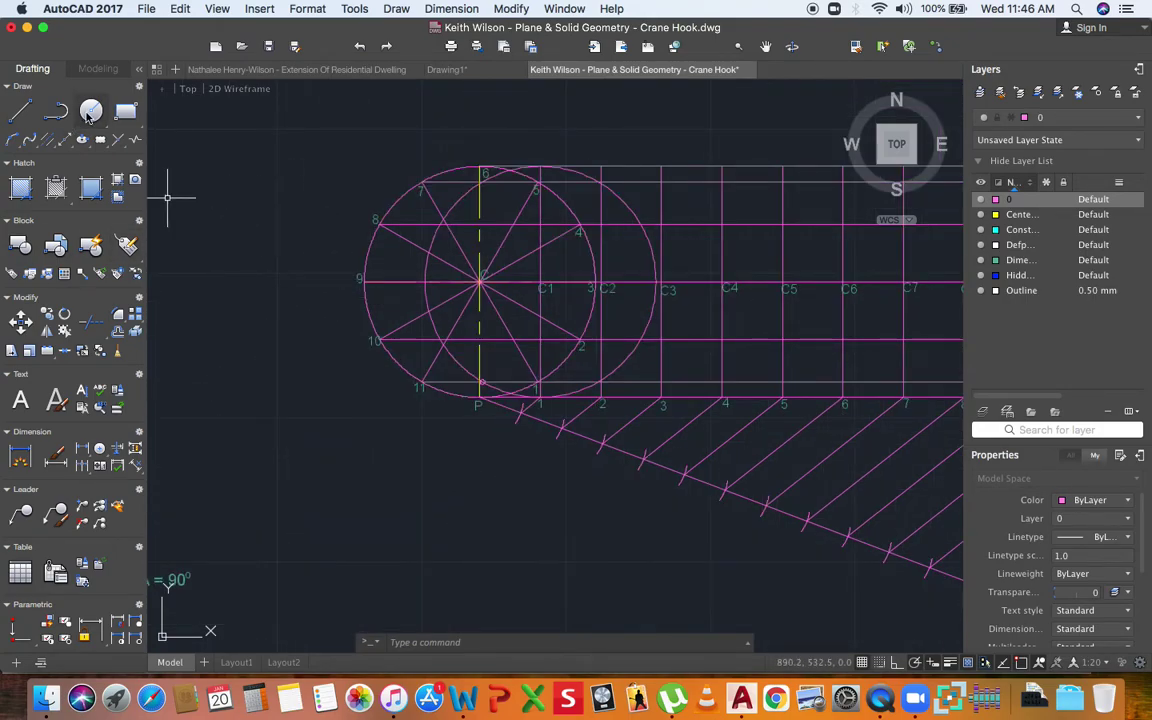
Copy the large circle using base point C1 and second point C2.
{"action": "left_click", "coordinate": [620, 197]}
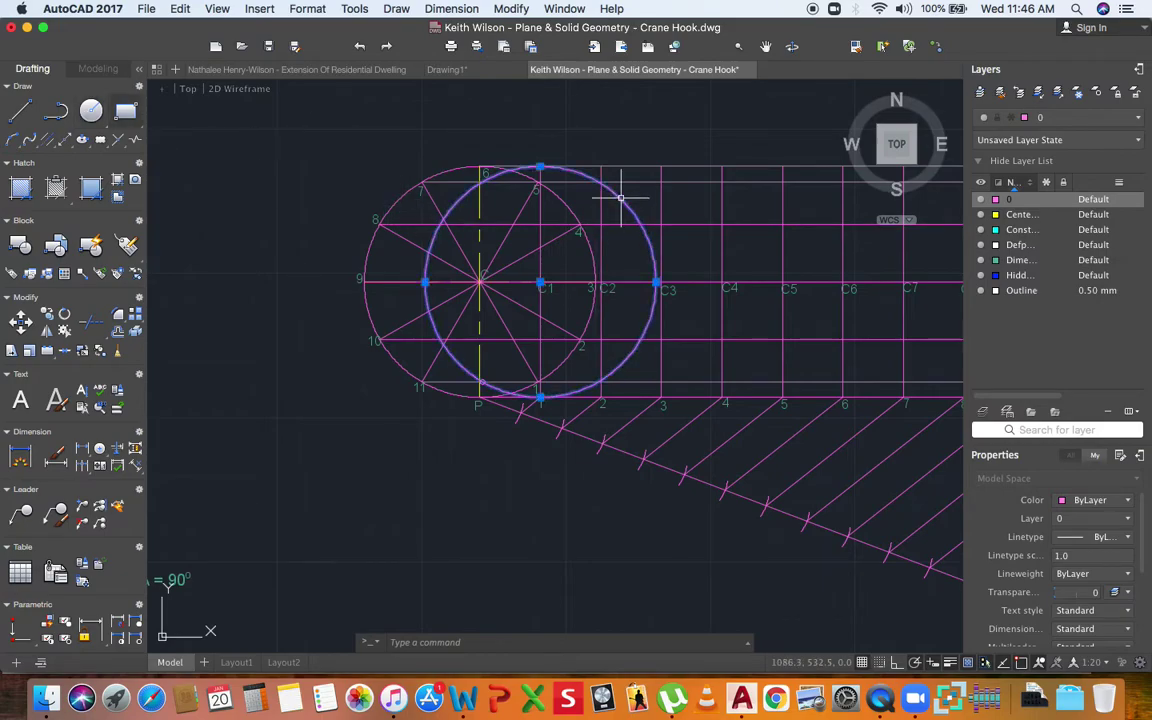
{"action": "left_click", "coordinate": [50, 317]}
{"action": "scroll", "coordinate": [547, 284], "scroll_direction": "up", "scroll_amount": 3}
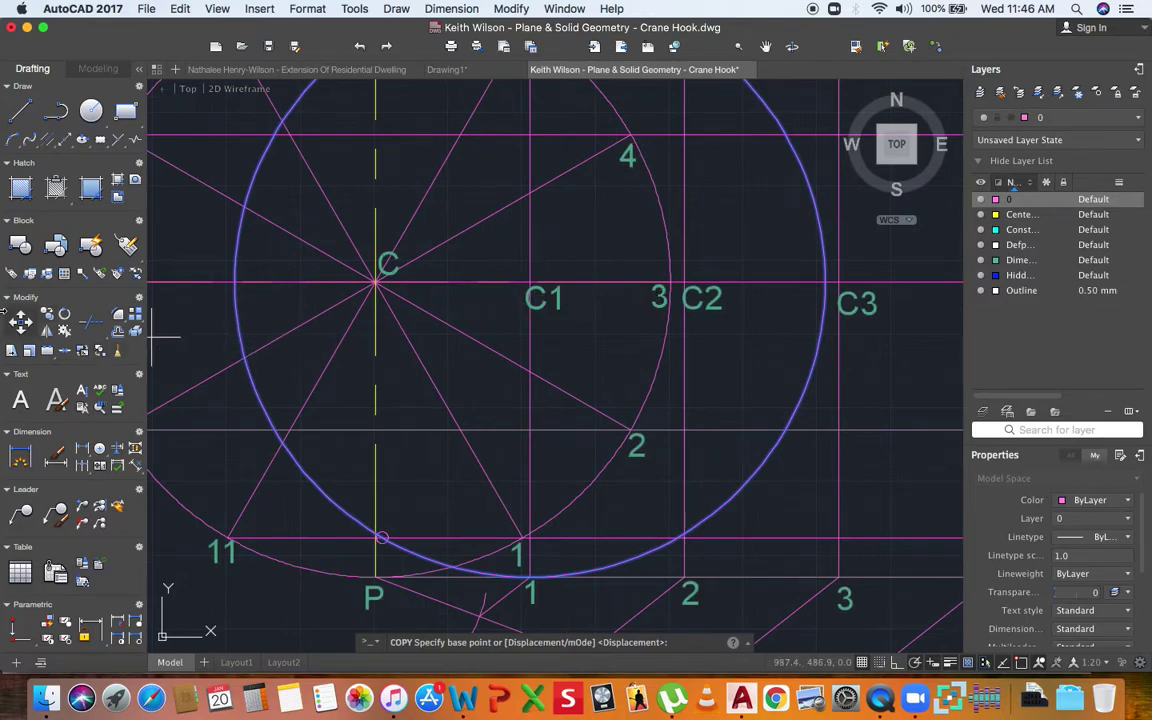
{"action": "key", "text": "Escape"}
{"action": "left_click", "coordinate": [46, 316]}
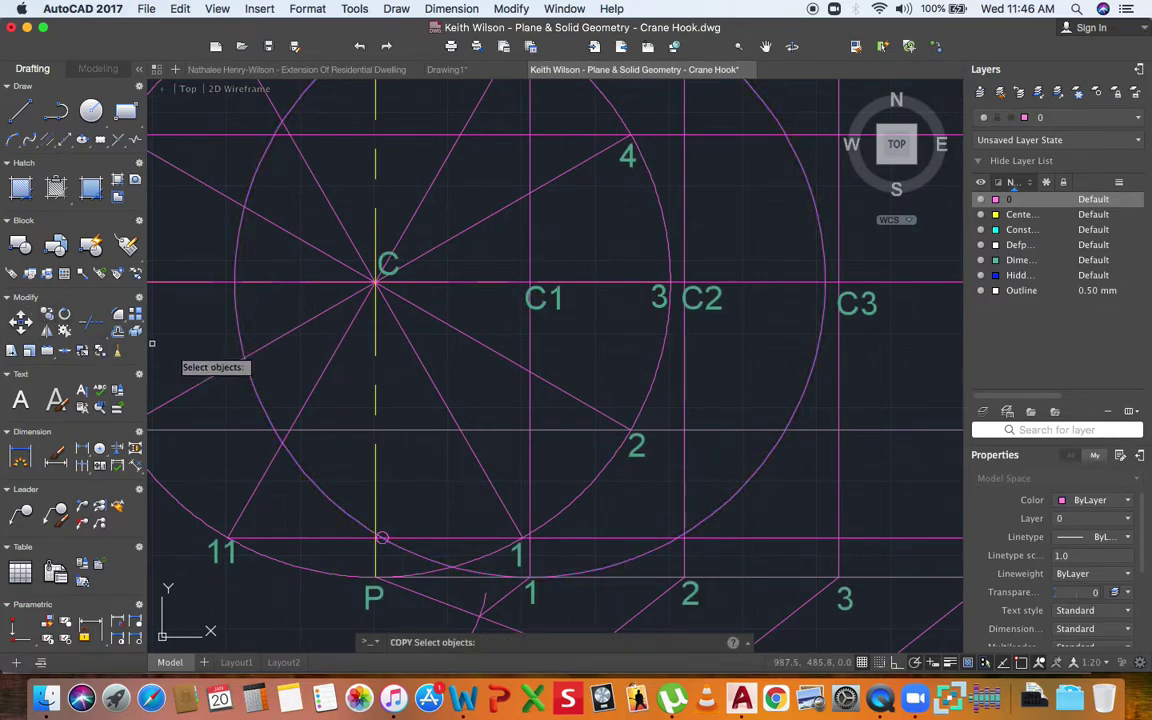
{"action": "left_click", "coordinate": [258, 400]}
{"action": "key", "text": "Return"}
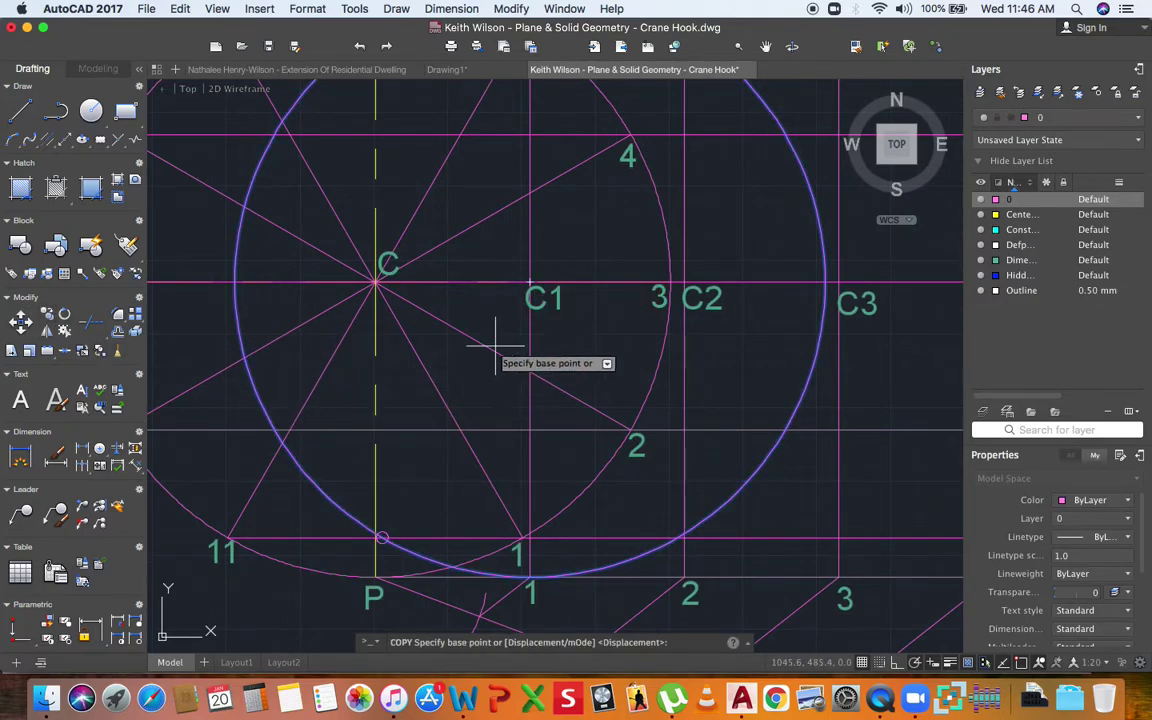
{"action": "left_click", "coordinate": [530, 284]}
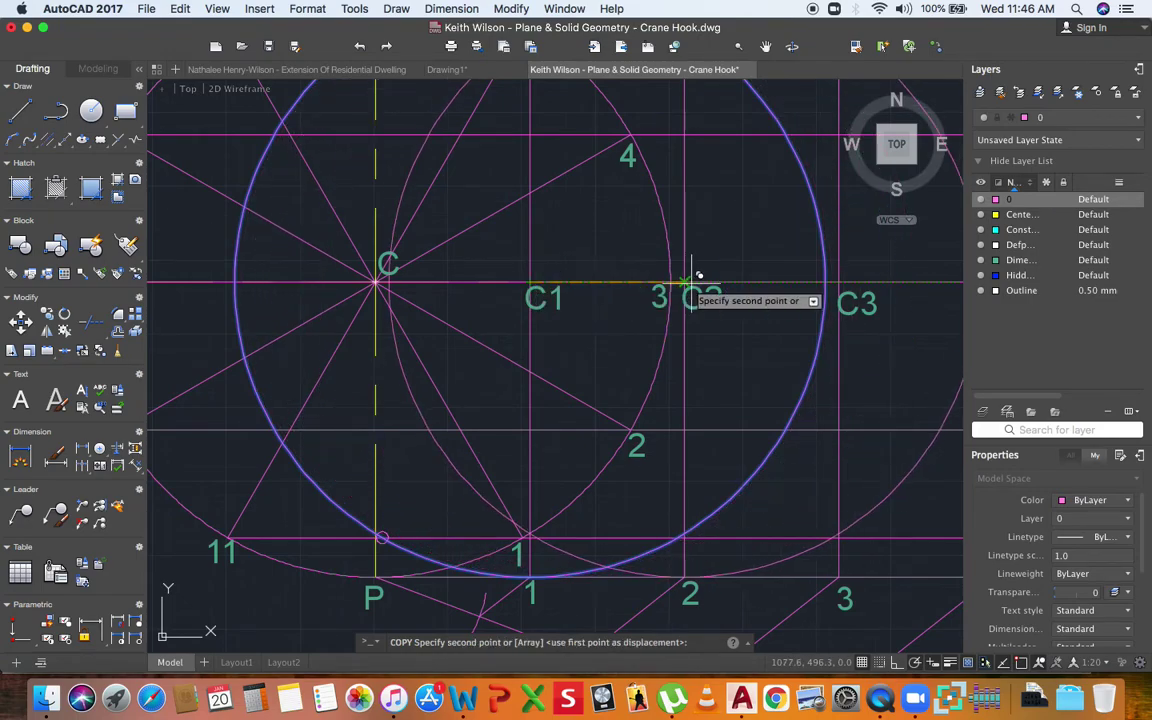
{"action": "scroll", "coordinate": [688, 283], "scroll_direction": "up", "scroll_amount": 4}
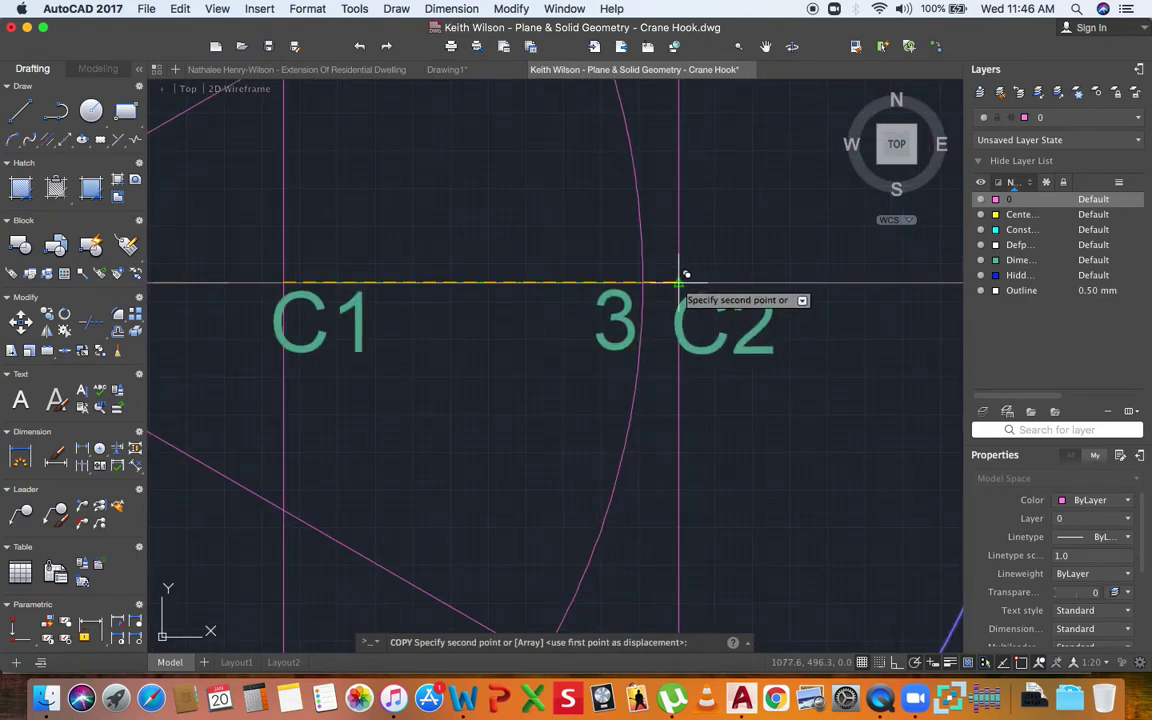
{"action": "left_click", "coordinate": [679, 283]}
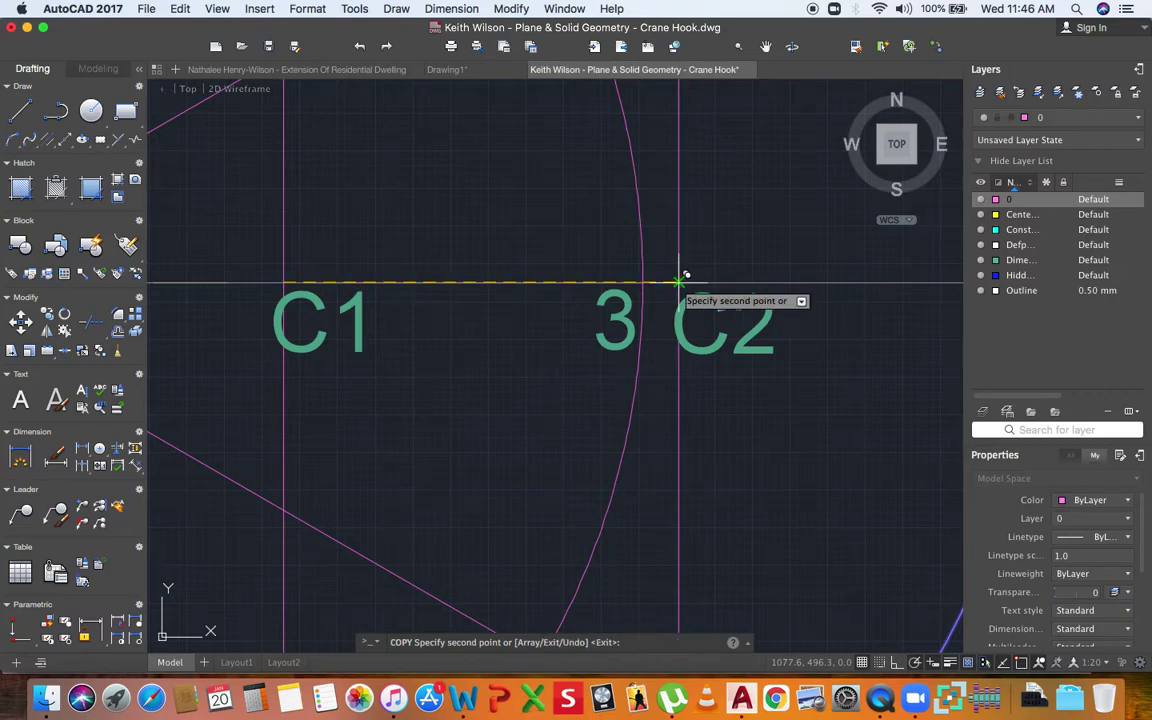
{"action": "scroll", "coordinate": [680, 280], "scroll_direction": "down", "scroll_amount": 4}
{"action": "key", "text": "Escape"}
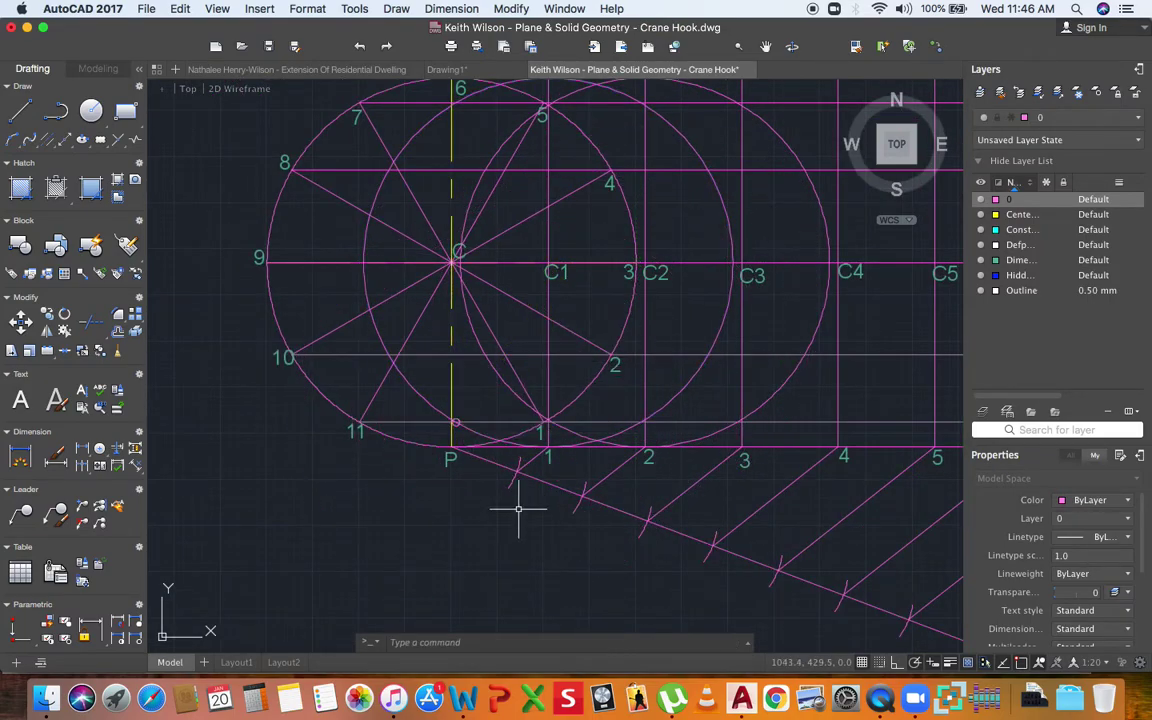
Highlight the C2 circle and the horizontal line through point 10 to locate their crossing.
{"action": "left_click", "coordinate": [767, 391]}
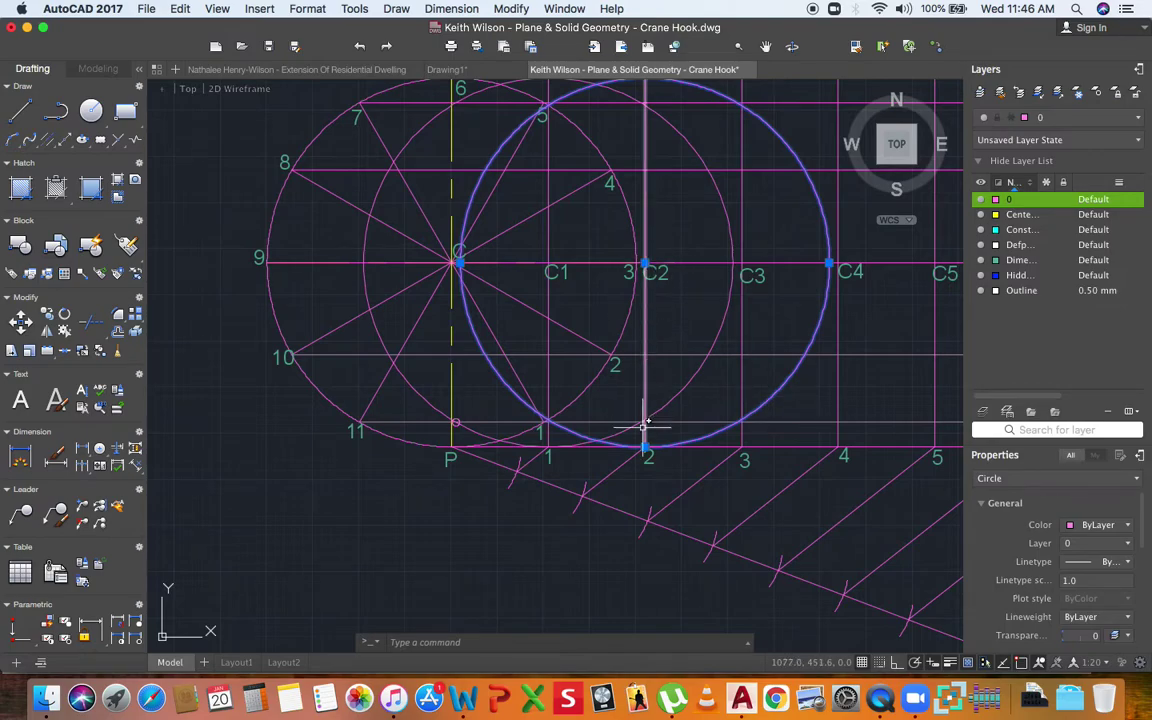
{"action": "left_click", "coordinate": [562, 356]}
{"action": "scroll", "coordinate": [486, 398], "scroll_direction": "up", "scroll_amount": 6}
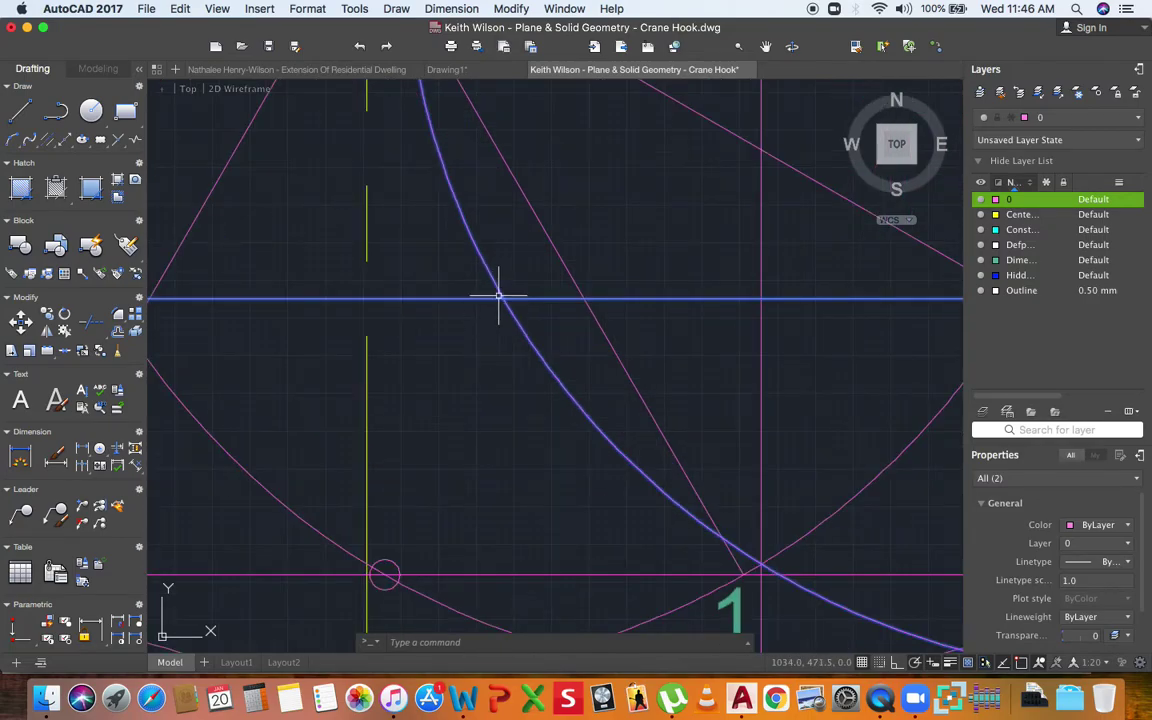
{"action": "left_click", "coordinate": [91, 111]}
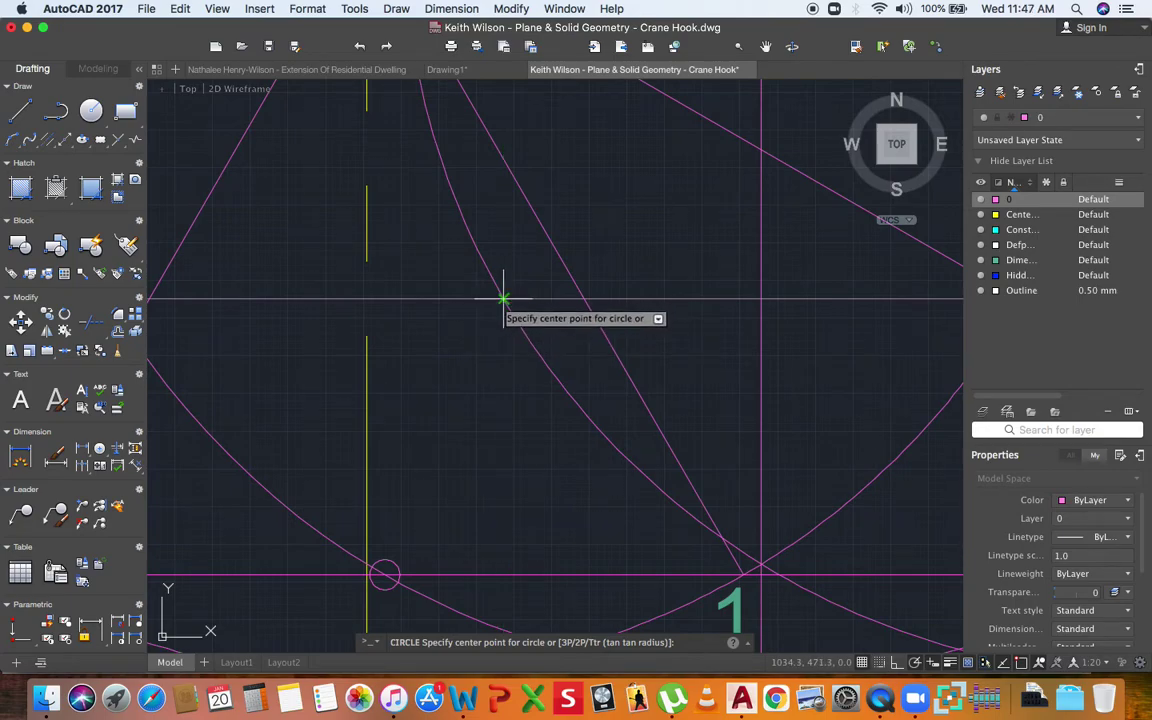
{"action": "scroll", "coordinate": [503, 298], "scroll_direction": "down", "scroll_amount": 4}
{"action": "key", "text": "Escape"}
{"action": "scroll", "coordinate": [470, 365], "scroll_direction": "up", "scroll_amount": 2}
Draw a radius-1 marker circle where the C2 circle meets the line through point 10.
{"action": "left_click", "coordinate": [483, 350]}
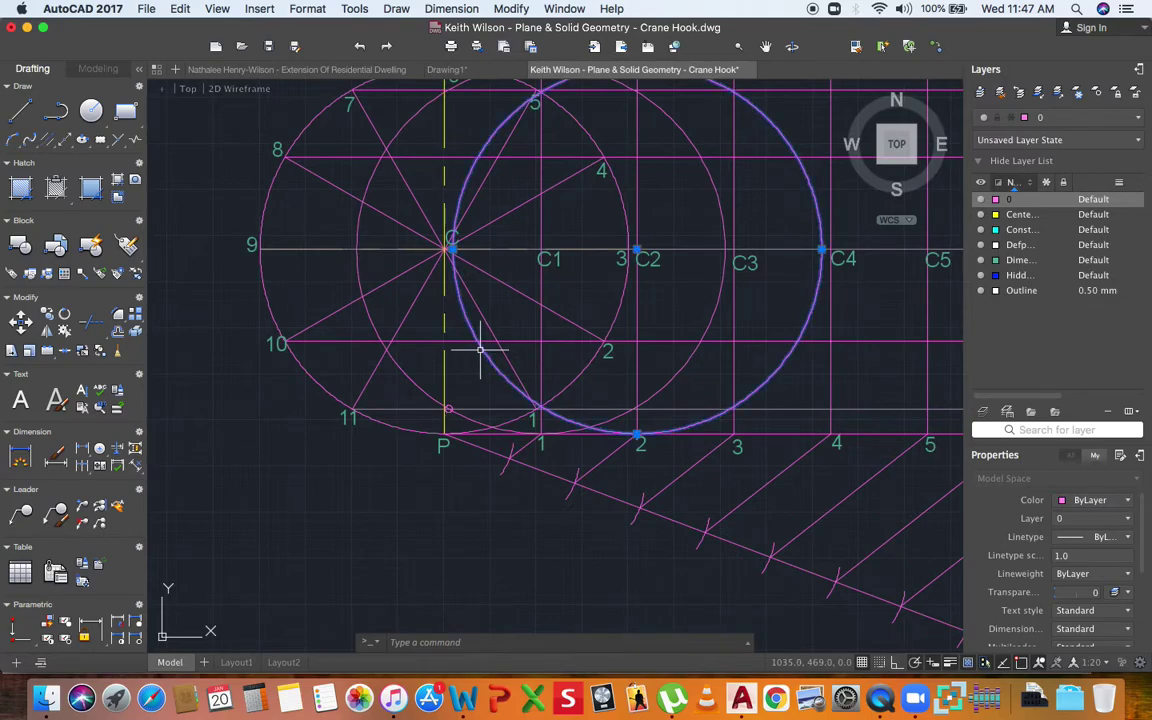
{"action": "scroll", "coordinate": [485, 330], "scroll_direction": "up", "scroll_amount": 3}
{"action": "left_click", "coordinate": [478, 315]}
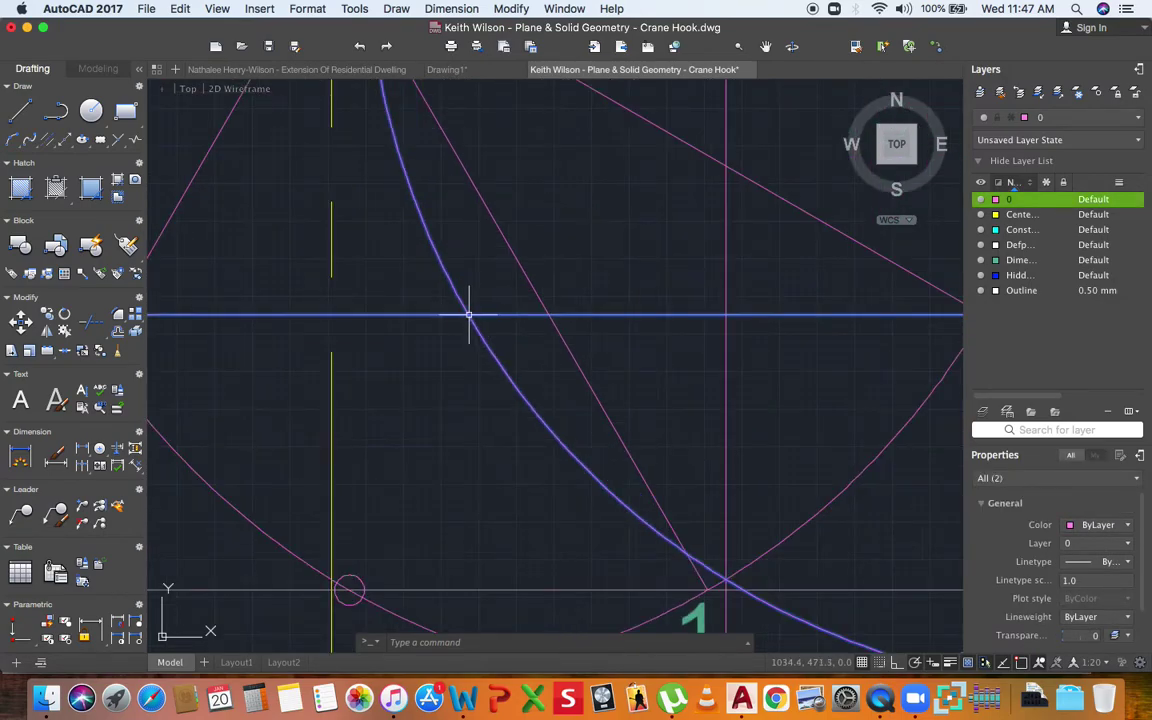
{"action": "left_click", "coordinate": [91, 112]}
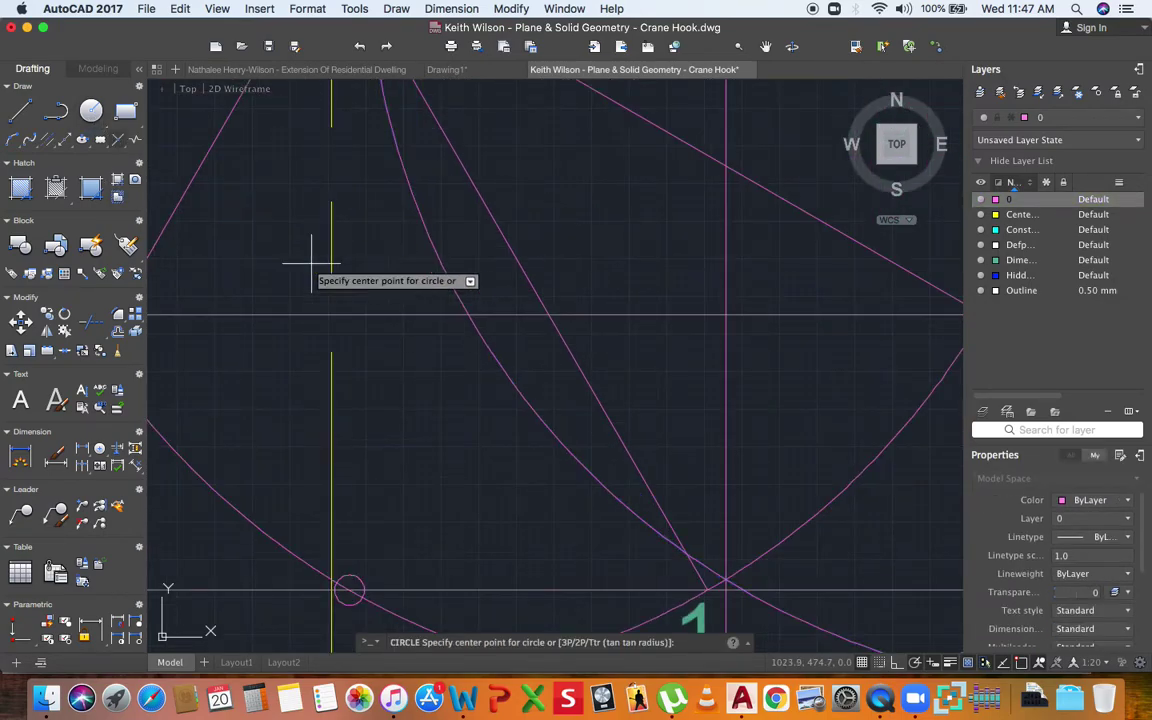
{"action": "left_click", "coordinate": [468, 313]}
{"action": "type", "text": "1"}
{"action": "key", "text": "Return"}
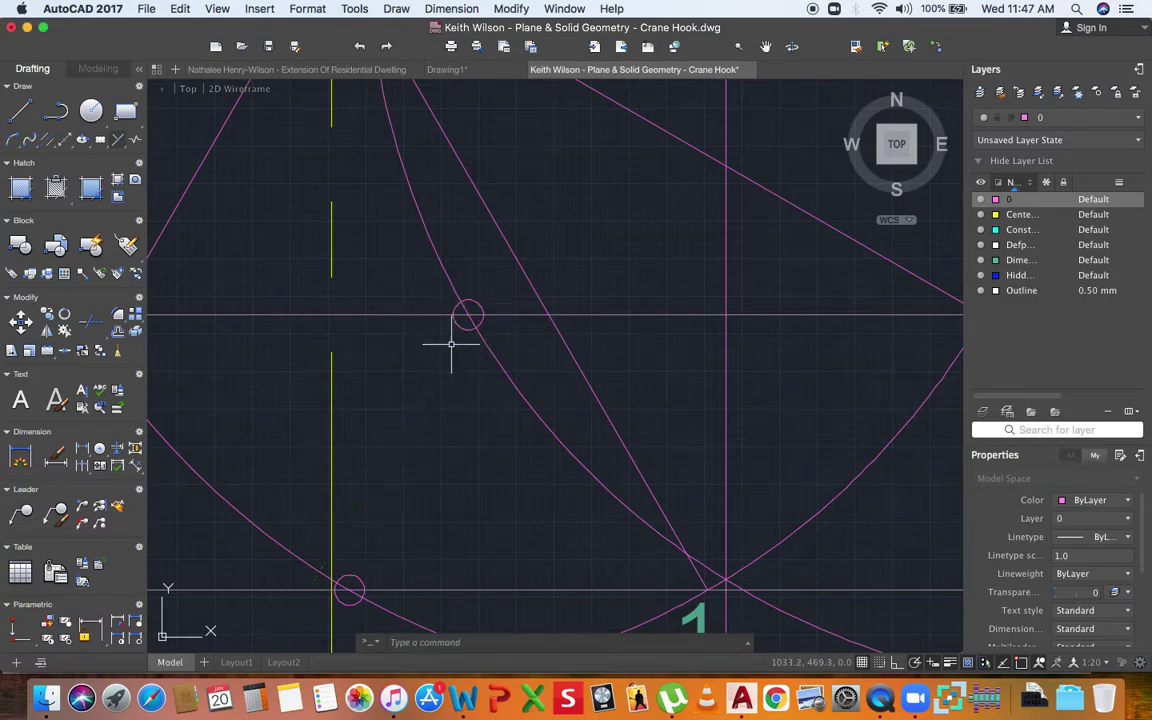
{"action": "scroll", "coordinate": [424, 391], "scroll_direction": "down", "scroll_amount": 4}
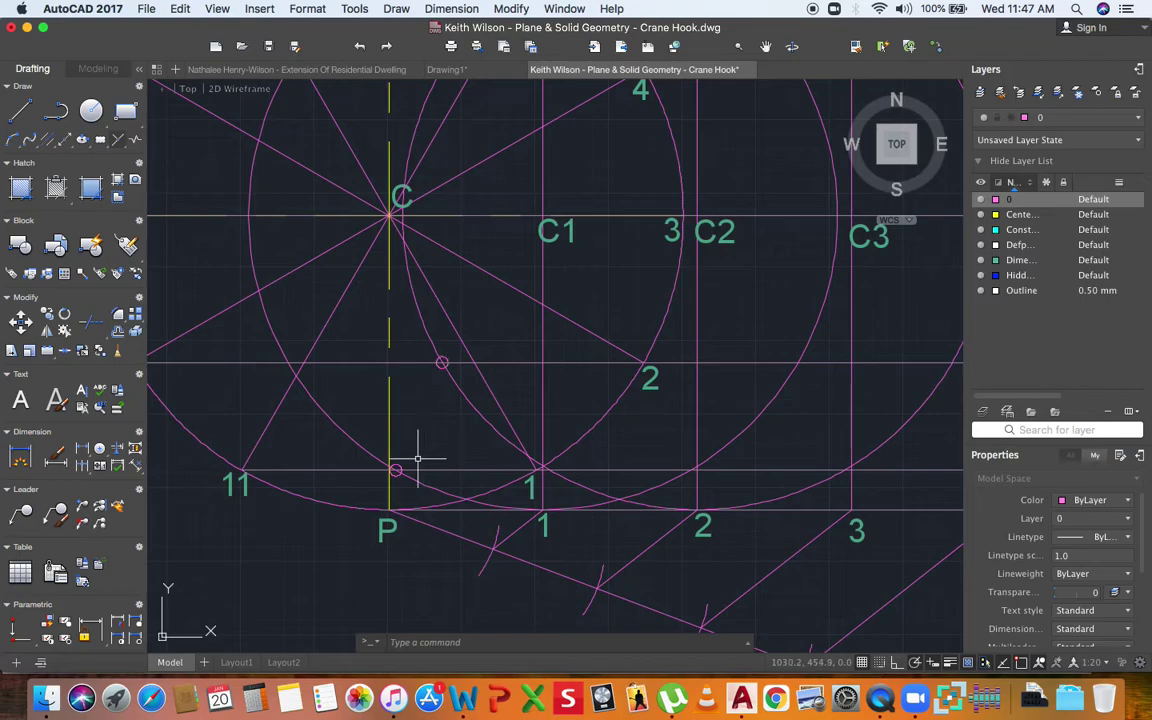
{"action": "scroll", "coordinate": [418, 459], "scroll_direction": "down", "scroll_amount": 3}
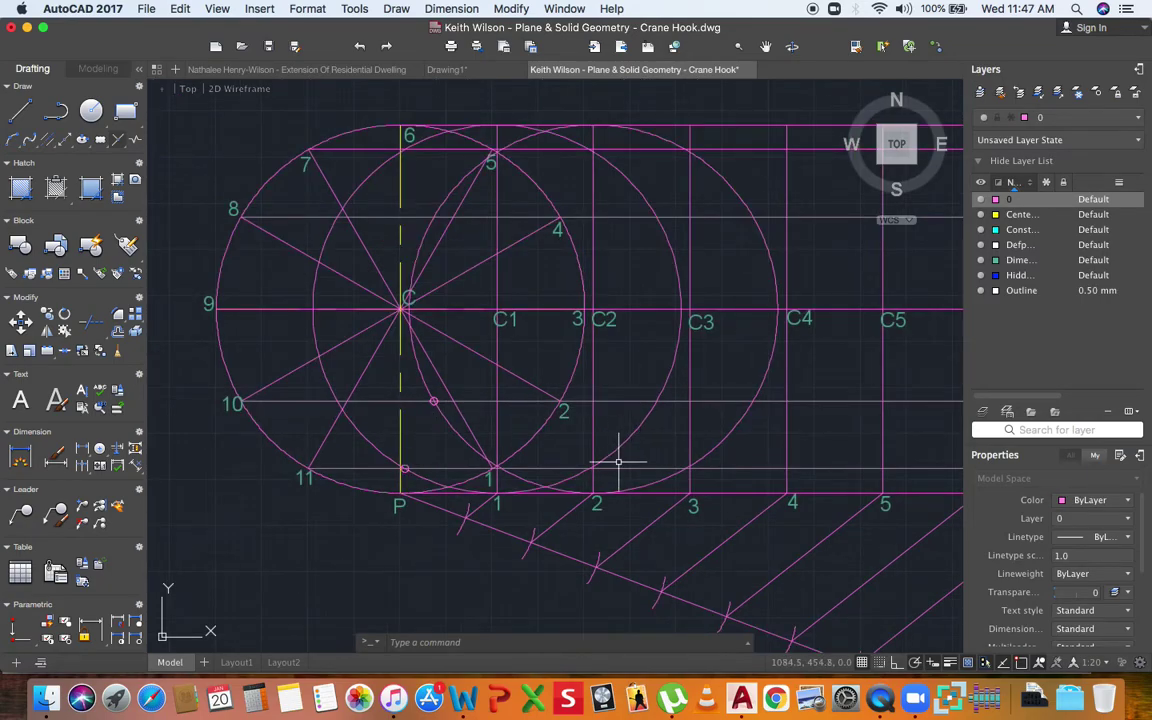
Copy the C2 circle with CO from base point C2 to C3.
{"action": "left_click", "coordinate": [764, 373]}
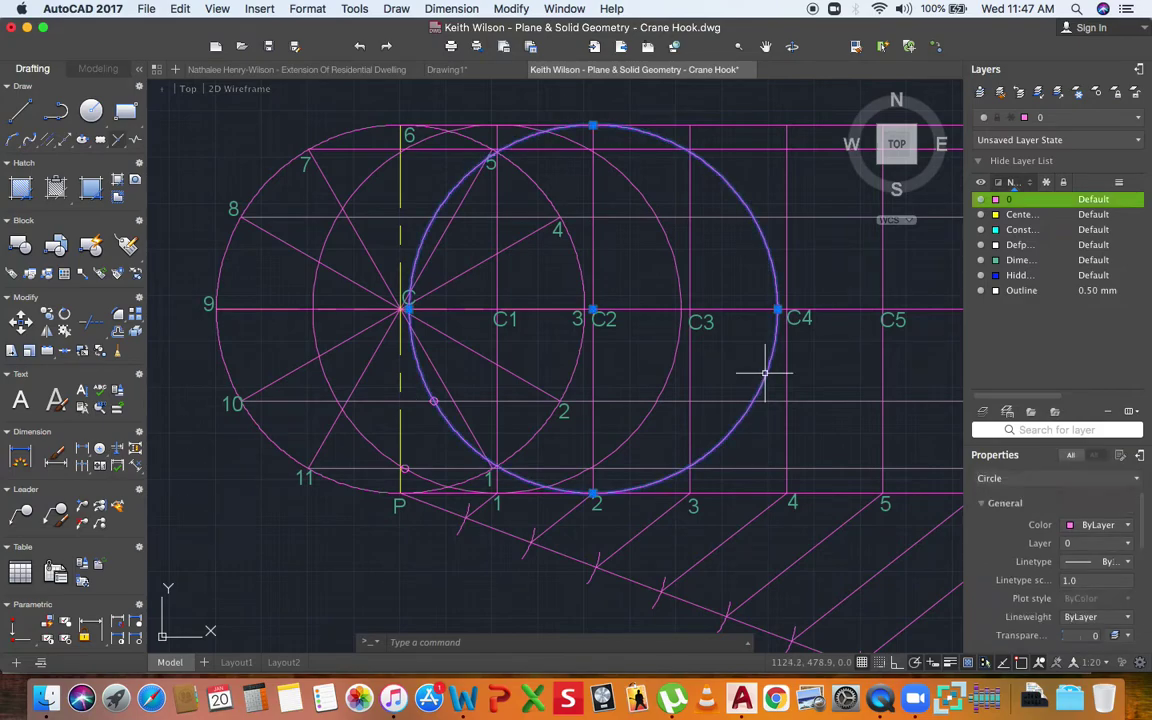
{"action": "left_click", "coordinate": [90, 113]}
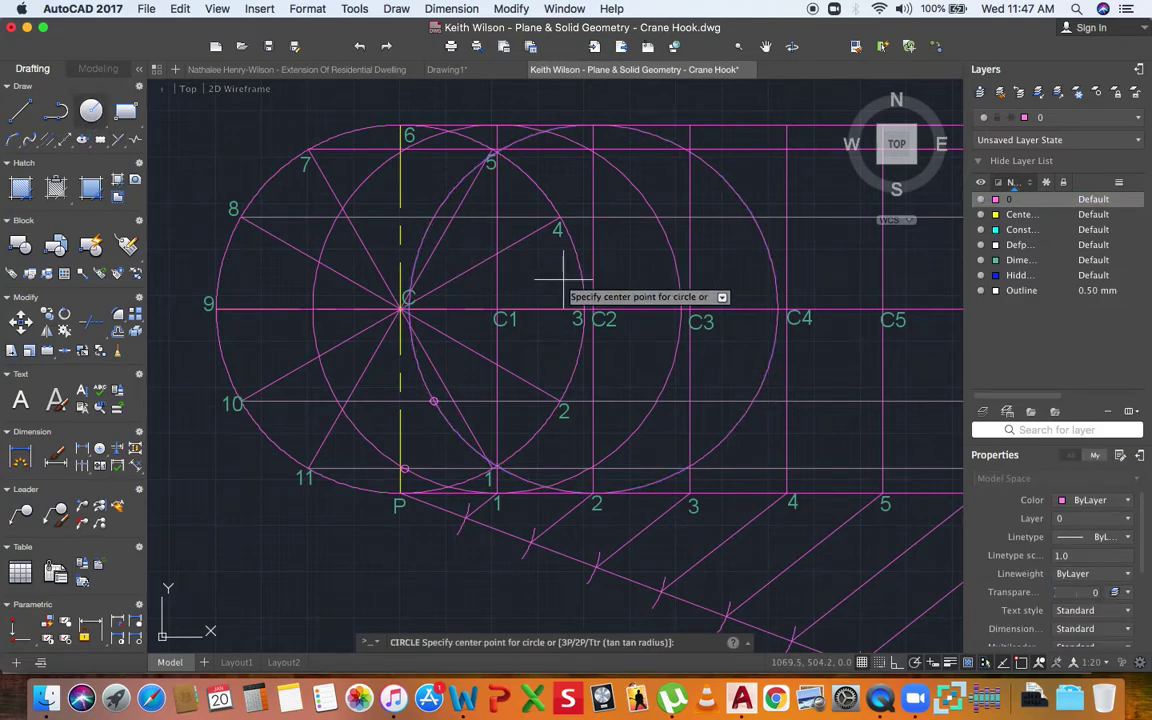
{"action": "key", "text": "Escape"}
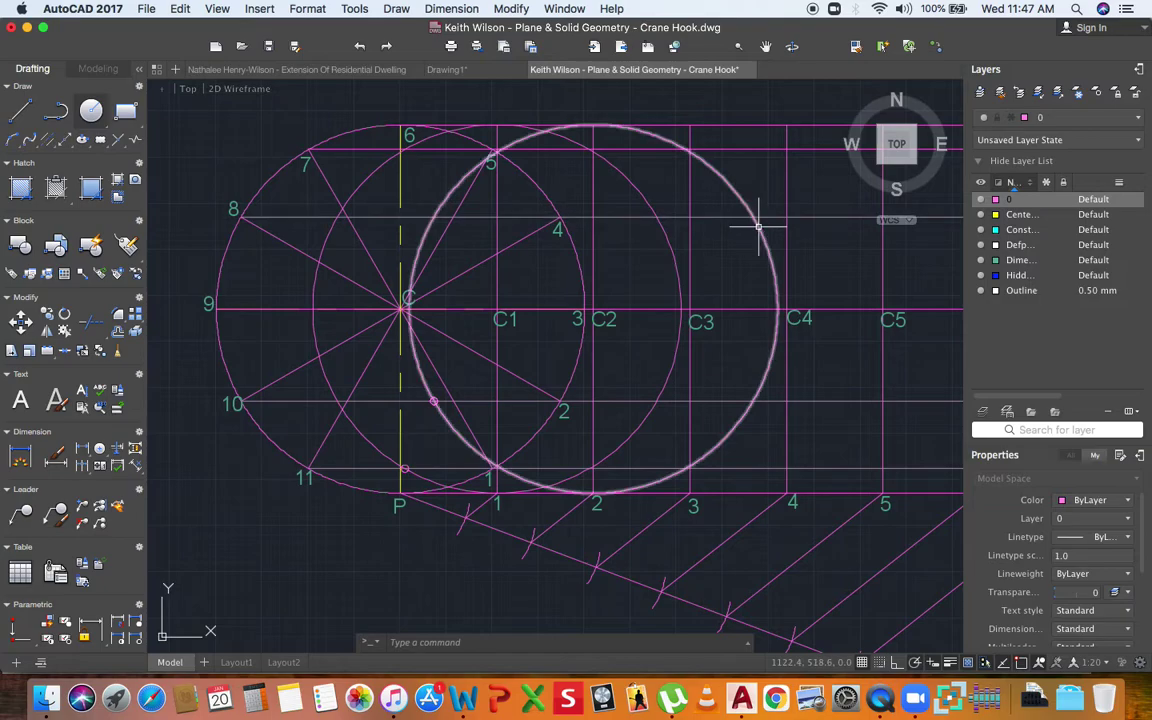
{"action": "left_click", "coordinate": [755, 227]}
{"action": "type", "text": "co"}
{"action": "key", "text": "Return"}
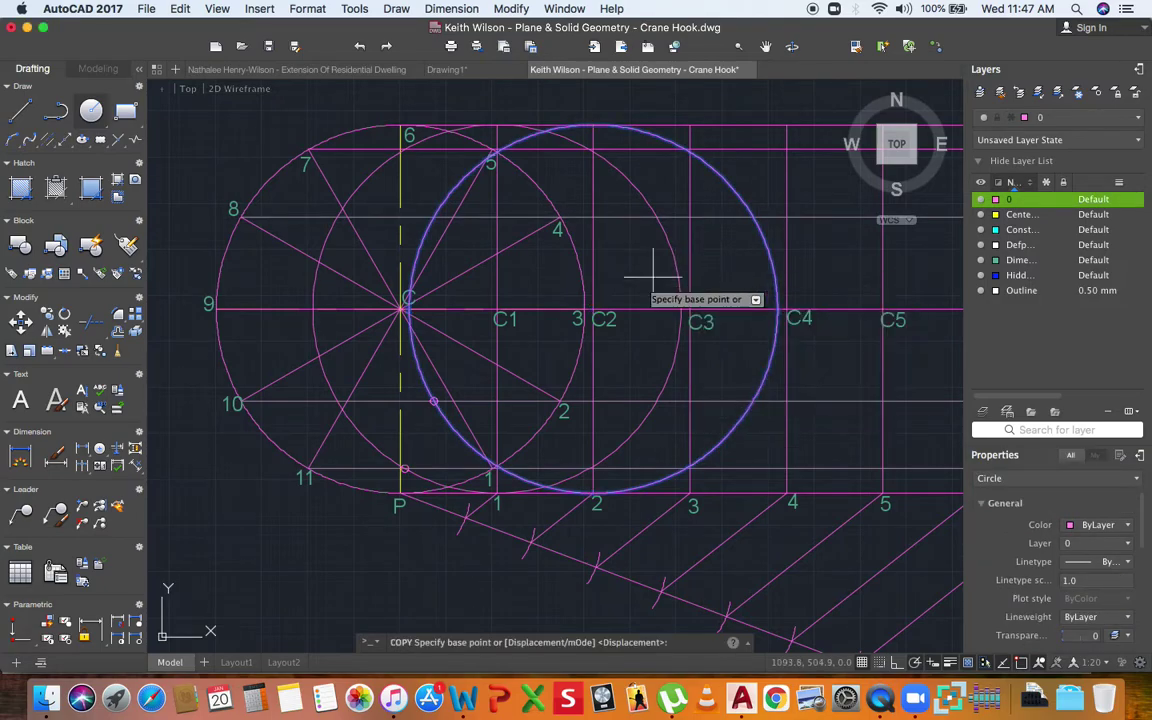
{"action": "left_click", "coordinate": [594, 313]}
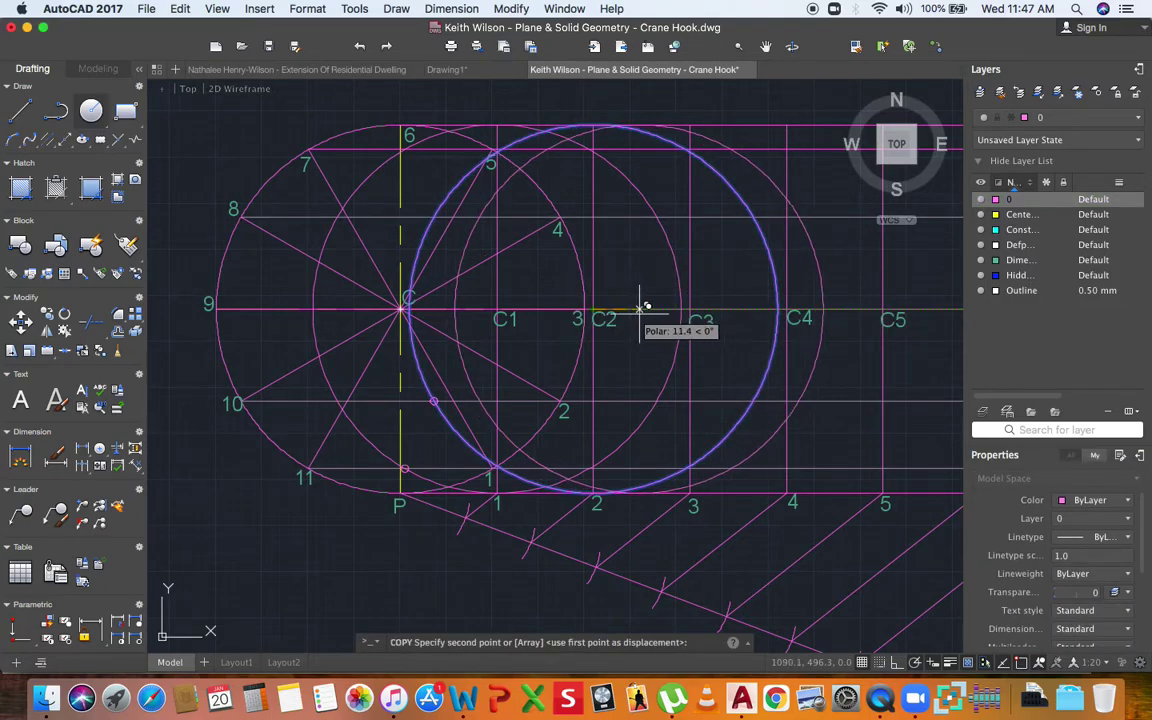
{"action": "left_click", "coordinate": [690, 312]}
{"action": "key", "text": "Return"}
Highlight the new C3 circle and the horizontal line through C1.
{"action": "left_click", "coordinate": [580, 456]}
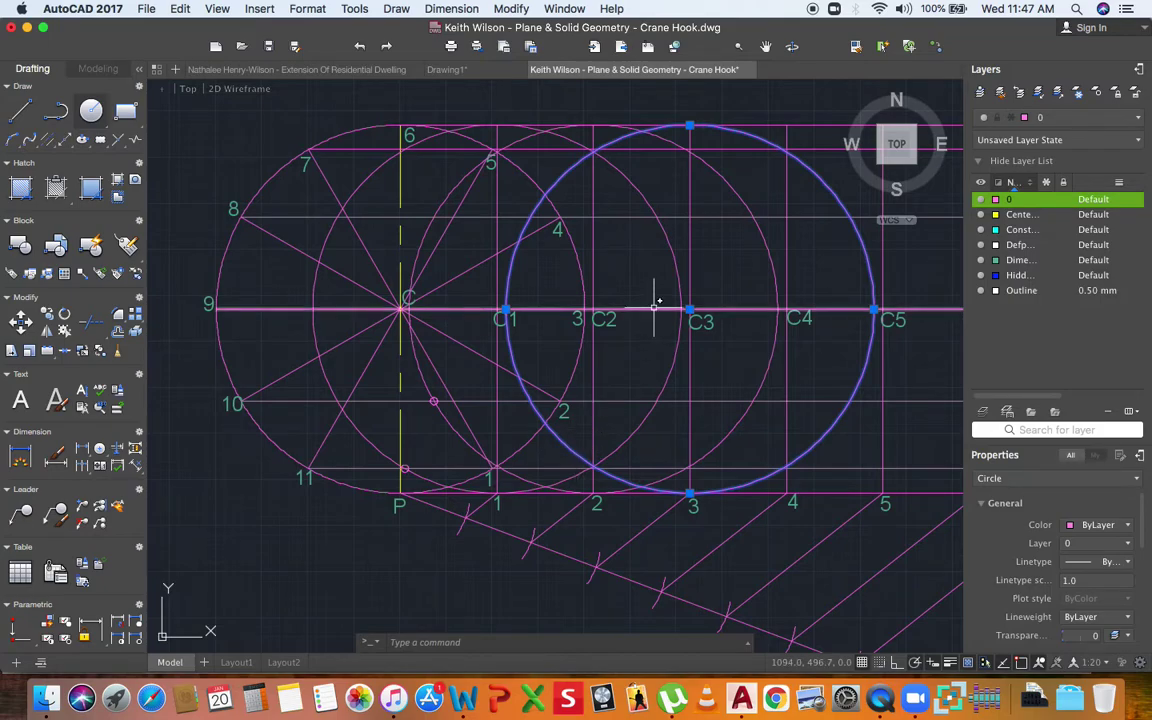
{"action": "left_click", "coordinate": [500, 309]}
{"action": "scroll", "coordinate": [497, 311], "scroll_direction": "up", "scroll_amount": 10}
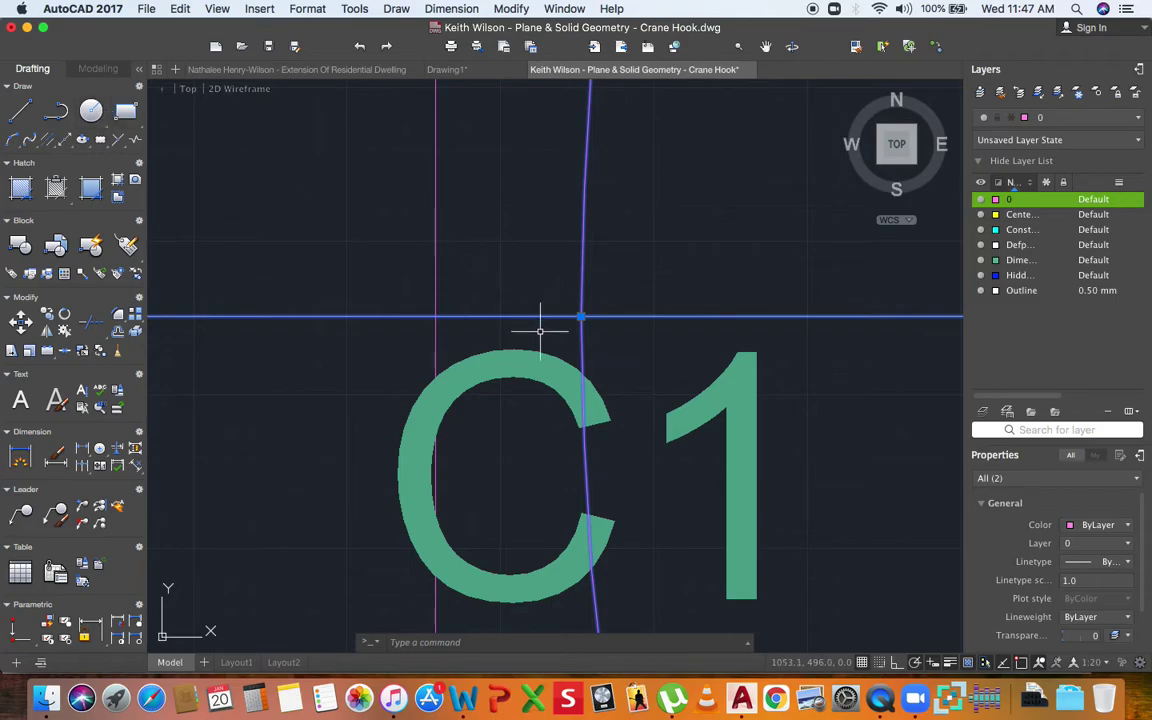
Draw a radius-1 marker circle where the C3 circle crosses the centre line at C1.
{"action": "scroll", "coordinate": [540, 330], "scroll_direction": "down", "scroll_amount": 6}
{"action": "left_click", "coordinate": [91, 110]}
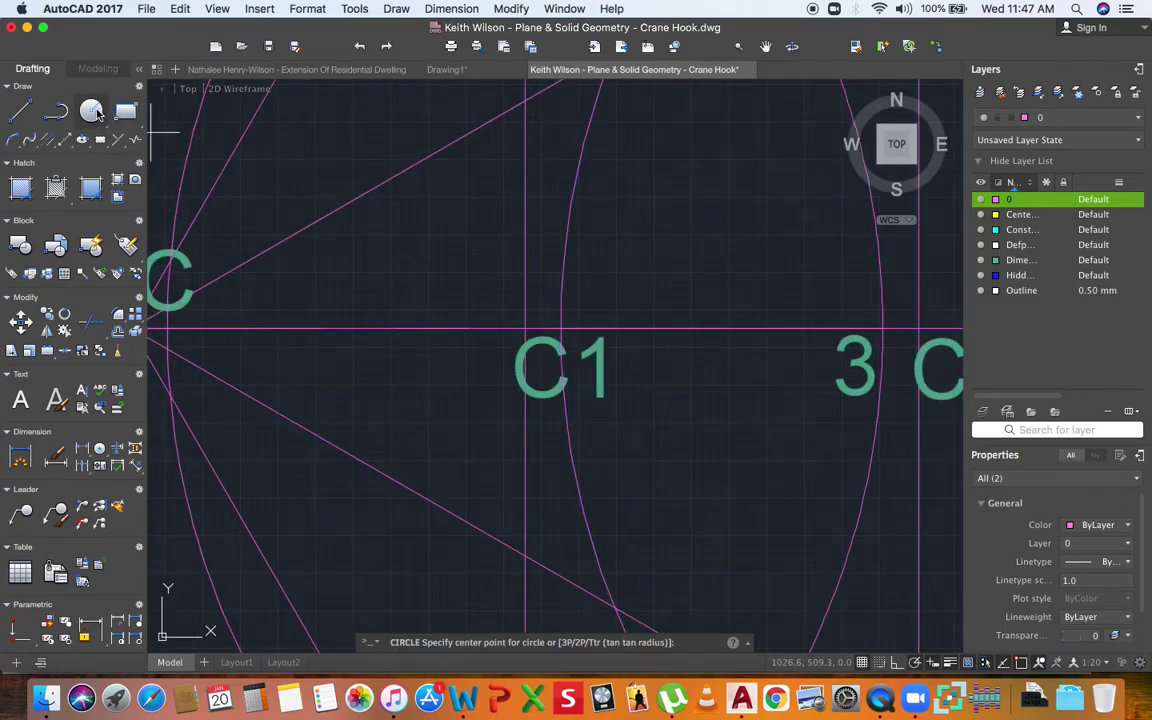
{"action": "left_click", "coordinate": [561, 327]}
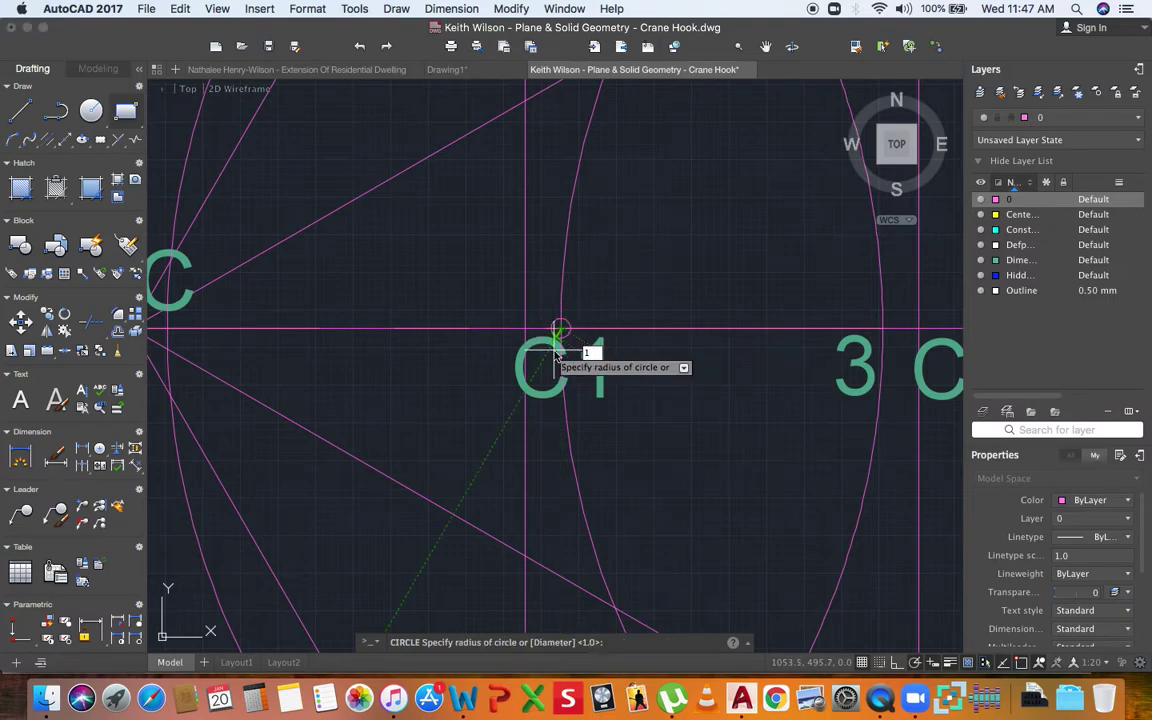
{"action": "type", "text": "1"}
{"action": "key", "text": "Return"}
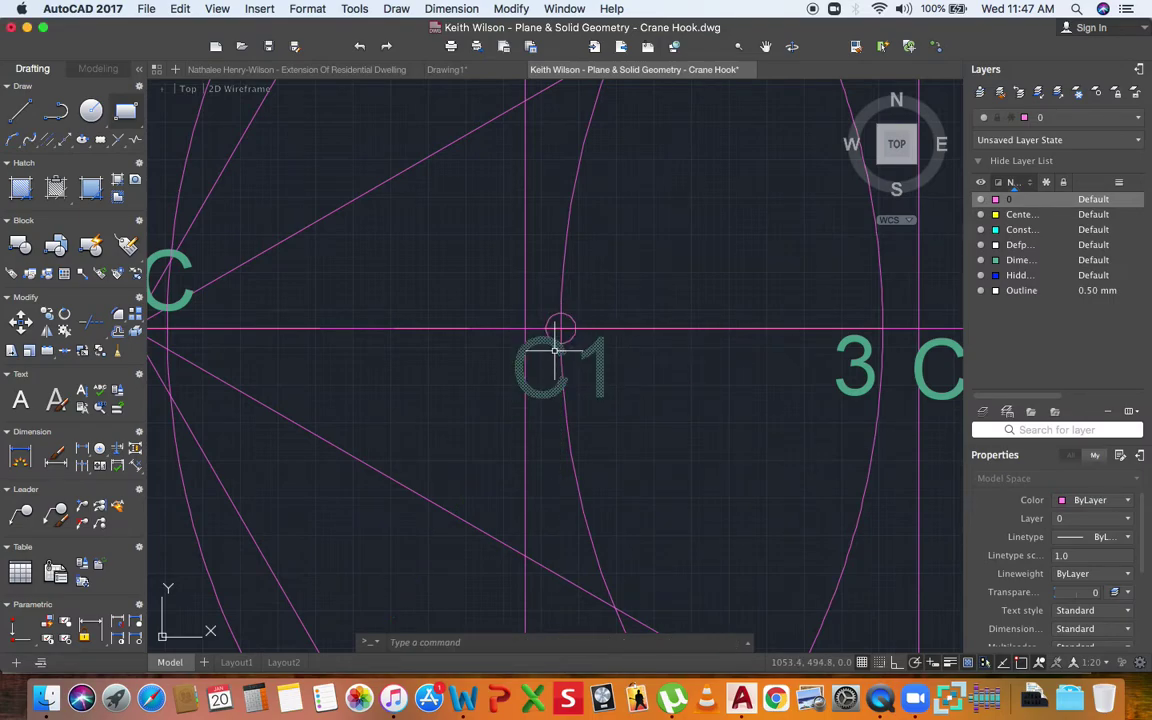
{"action": "scroll", "coordinate": [561, 329], "scroll_direction": "down", "scroll_amount": 3}
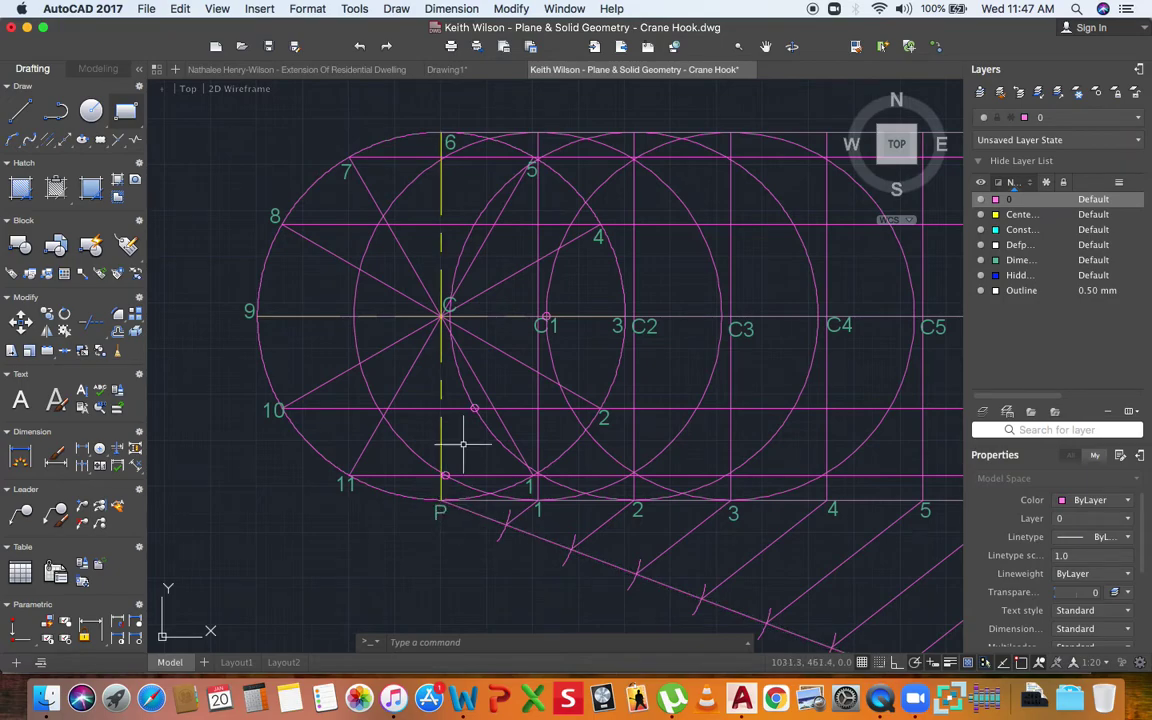
Pan the view across the grid and select the large circle centred at C3.
{"action": "scroll", "coordinate": [468, 420], "scroll_direction": "down", "scroll_amount": 5}
{"action": "scroll", "coordinate": [475, 390], "scroll_direction": "up", "scroll_amount": 5}
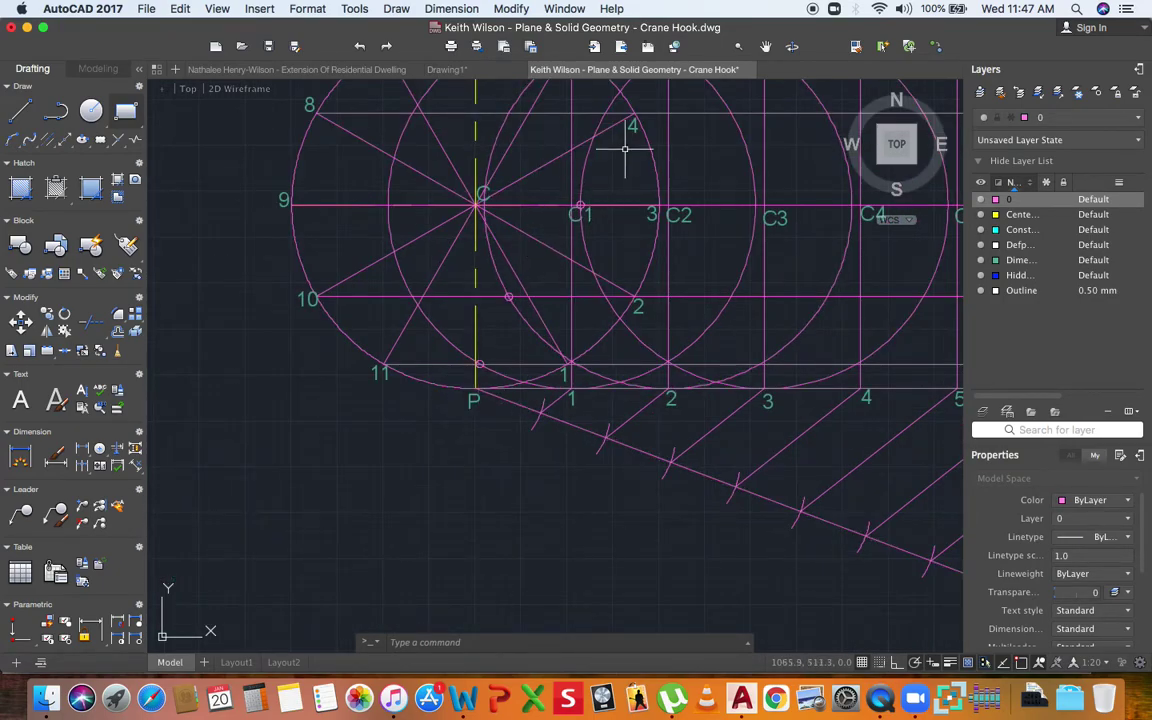
{"action": "scroll", "coordinate": [514, 347], "scroll_direction": "down", "scroll_amount": 3}
{"action": "middle_click_drag", "start_coordinate": [656, 291], "coordinate": [571, 360]}
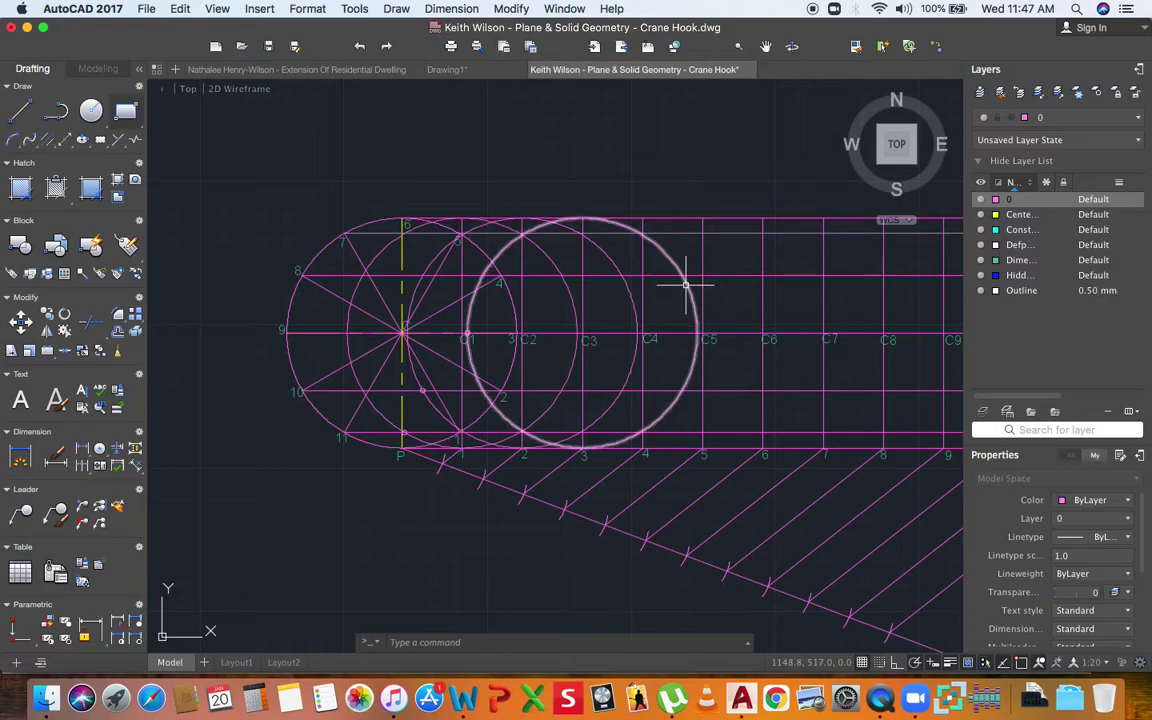
{"action": "left_click", "coordinate": [686, 284]}
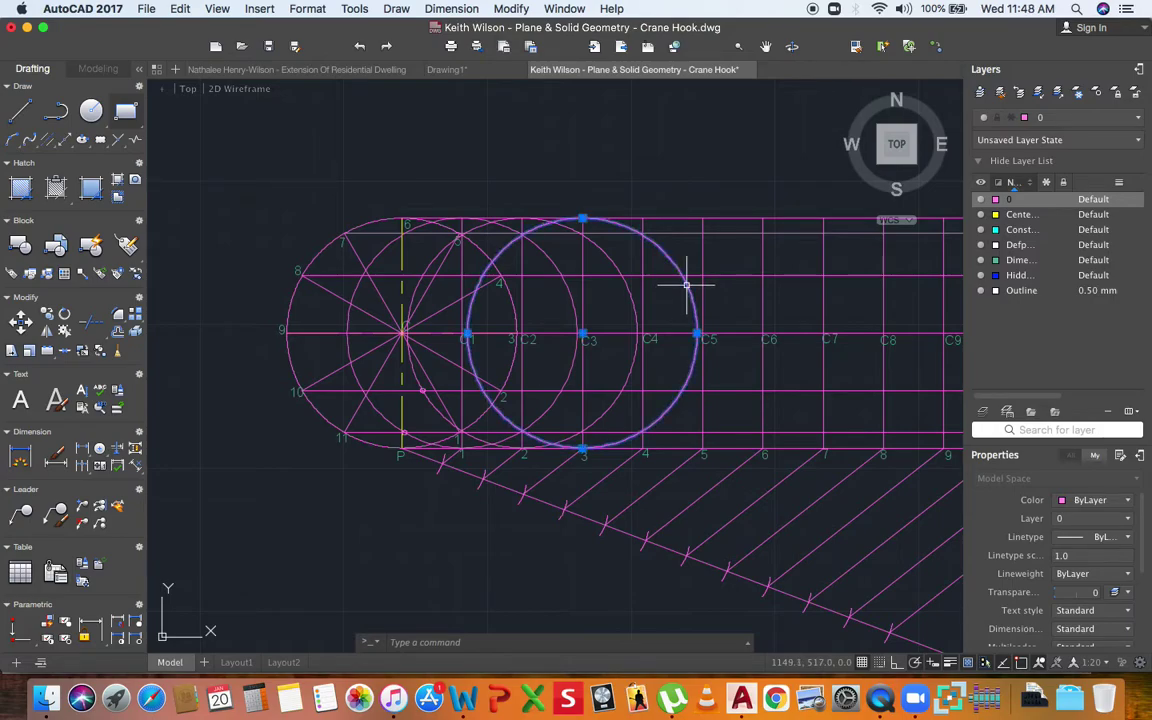
{"action": "left_click", "coordinate": [92, 111]}
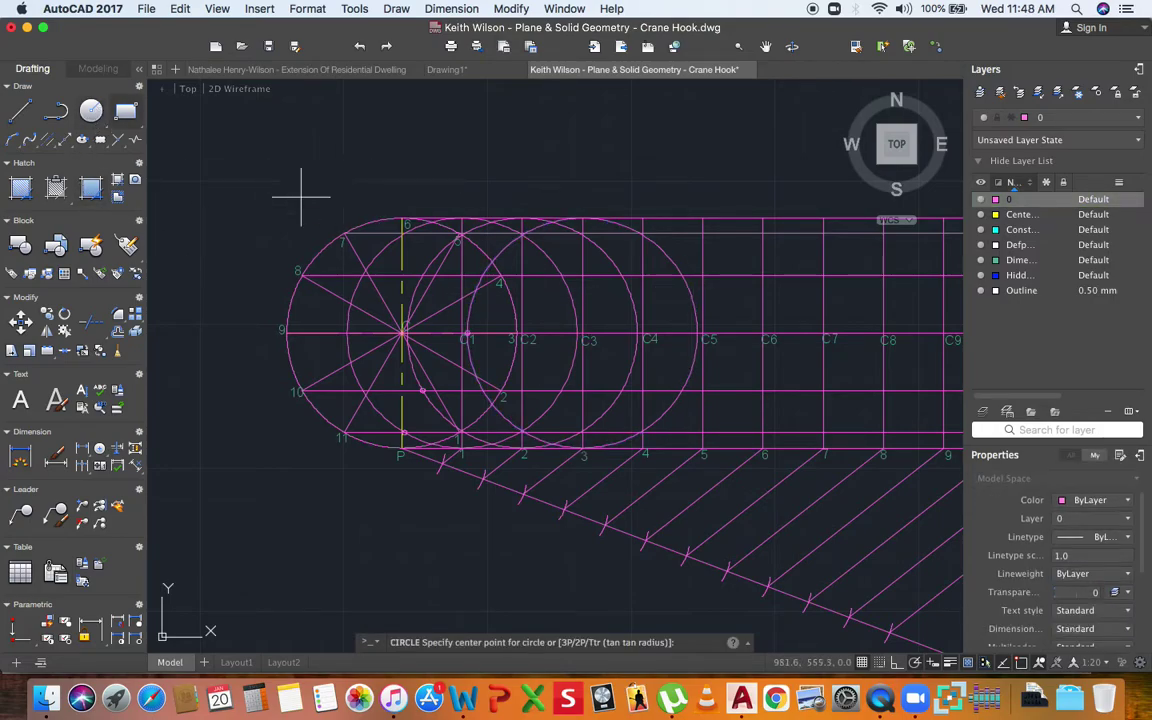
{"action": "left_click", "coordinate": [583, 337]}
{"action": "key", "text": "Escape"}
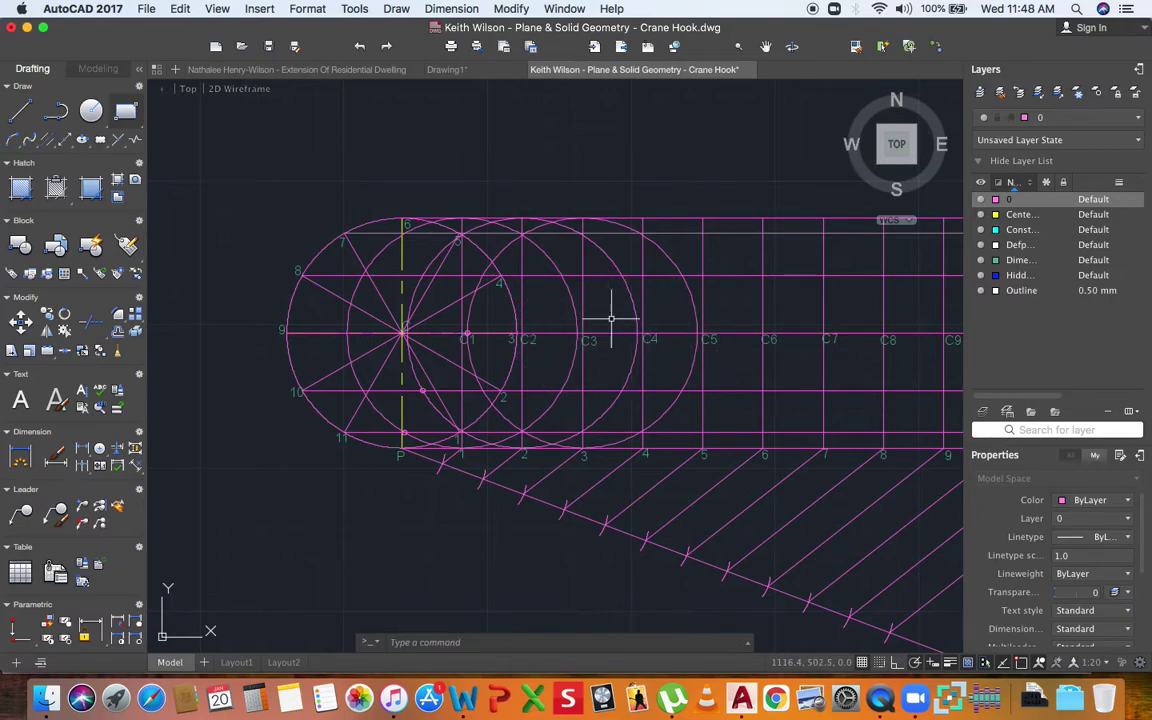
{"action": "left_click", "coordinate": [622, 227]}
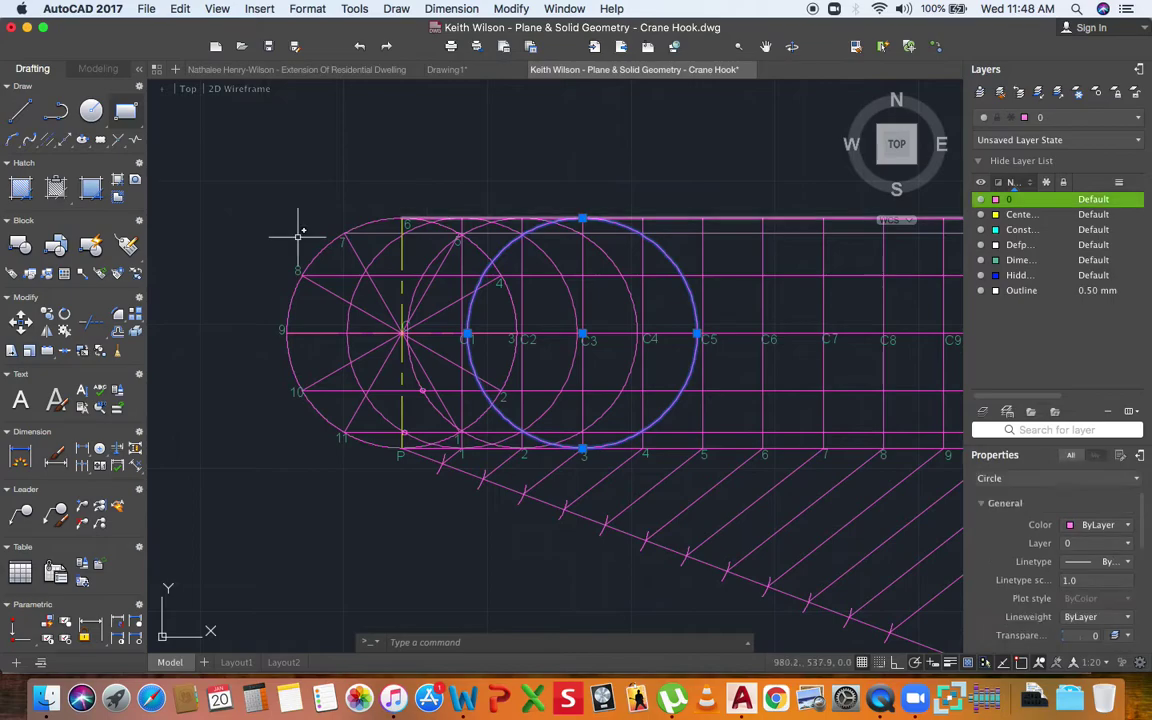
Copy the C3 circle from its centre onto points C4 through C11.
{"action": "left_click", "coordinate": [46, 316]}
{"action": "scroll", "coordinate": [600, 340], "scroll_direction": "up", "scroll_amount": 5}
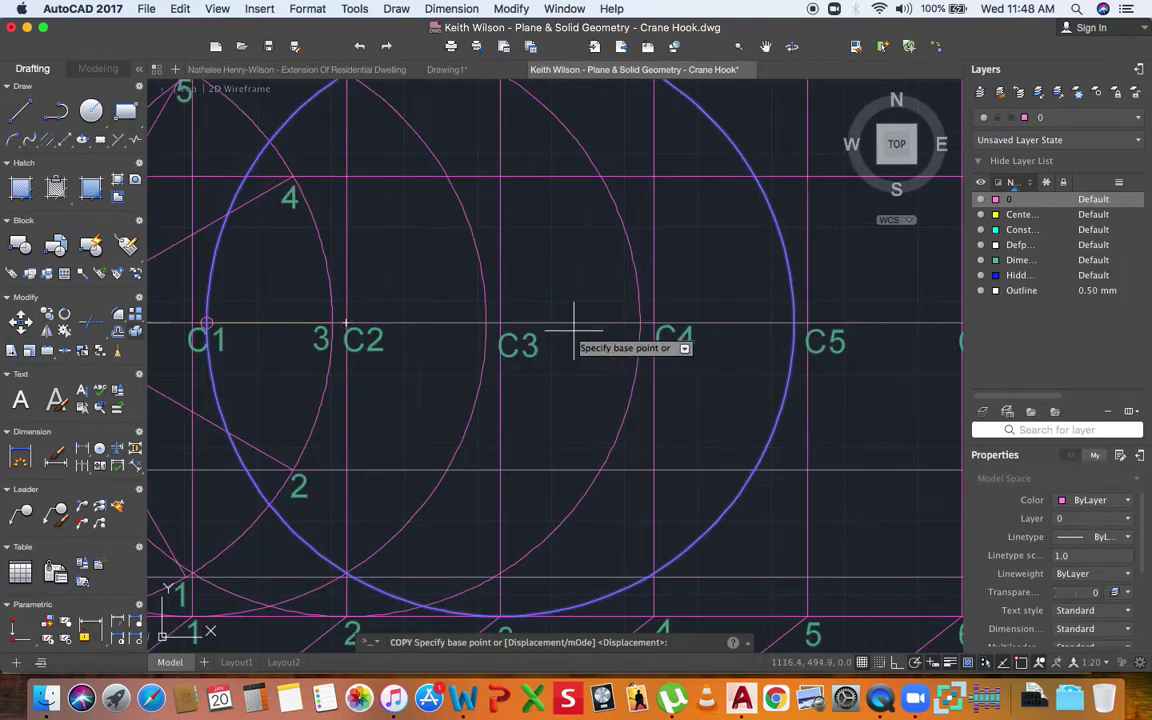
{"action": "left_click", "coordinate": [501, 322]}
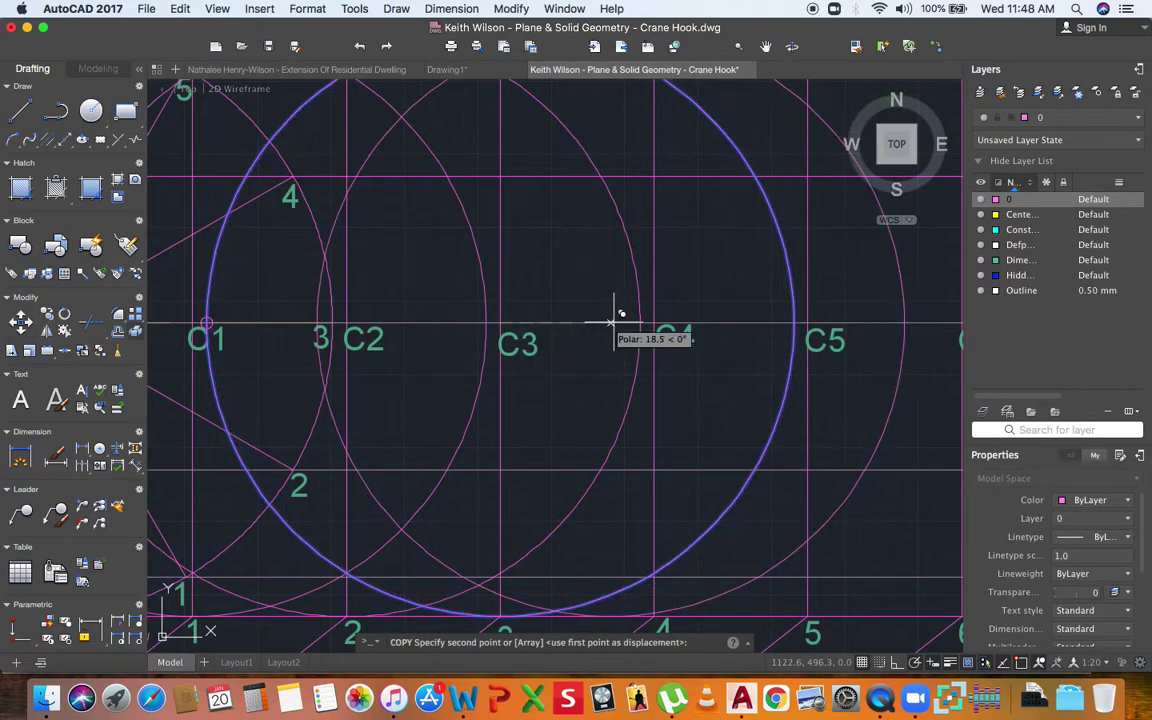
{"action": "left_click", "coordinate": [658, 322]}
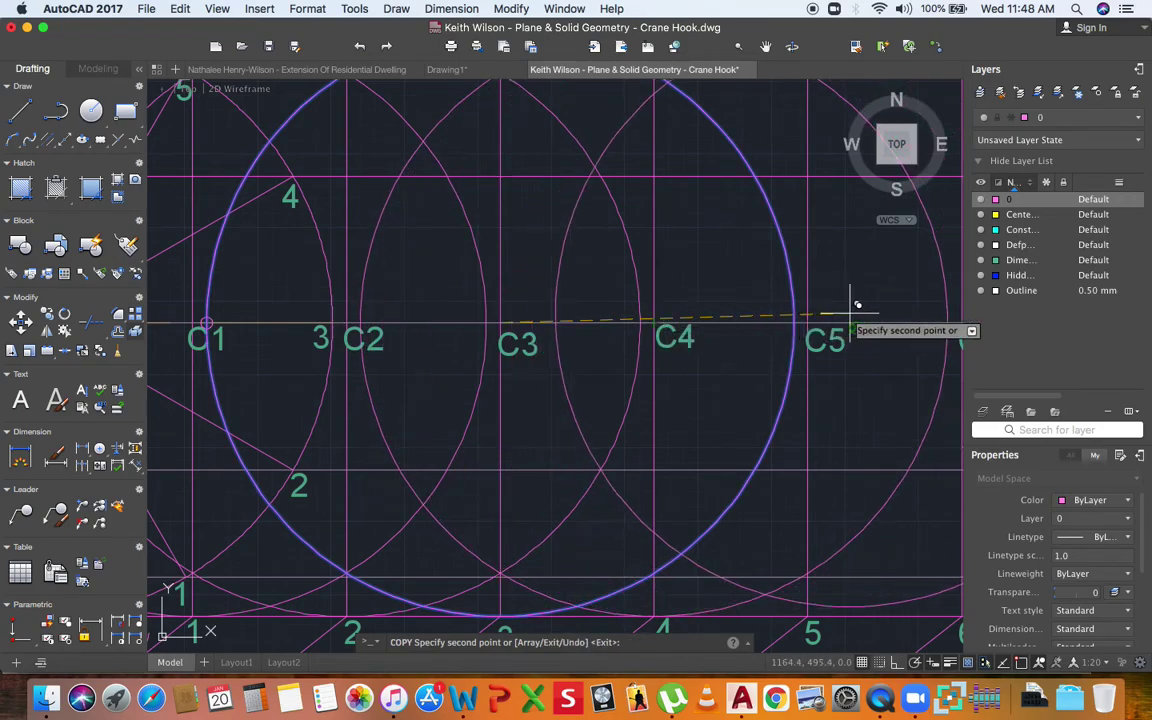
{"action": "left_click", "coordinate": [810, 322]}
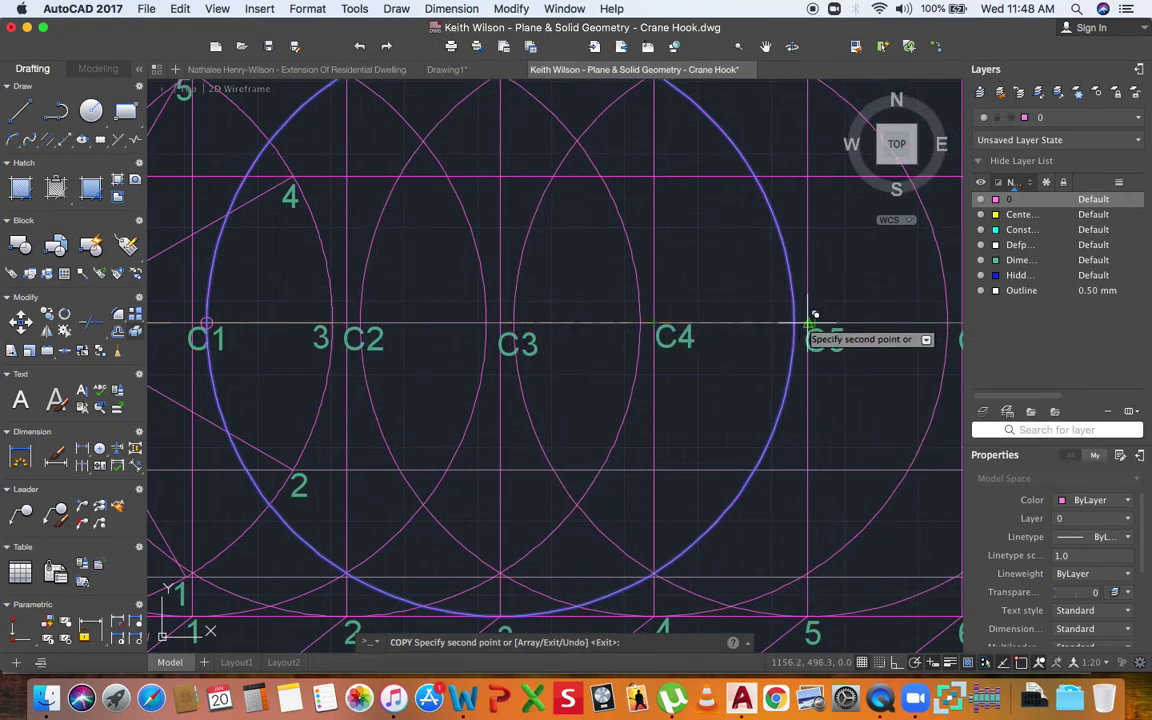
{"action": "scroll", "coordinate": [233, 270], "scroll_direction": "down", "scroll_amount": 5}
{"action": "scroll", "coordinate": [244, 265], "scroll_direction": "up", "scroll_amount": 4}
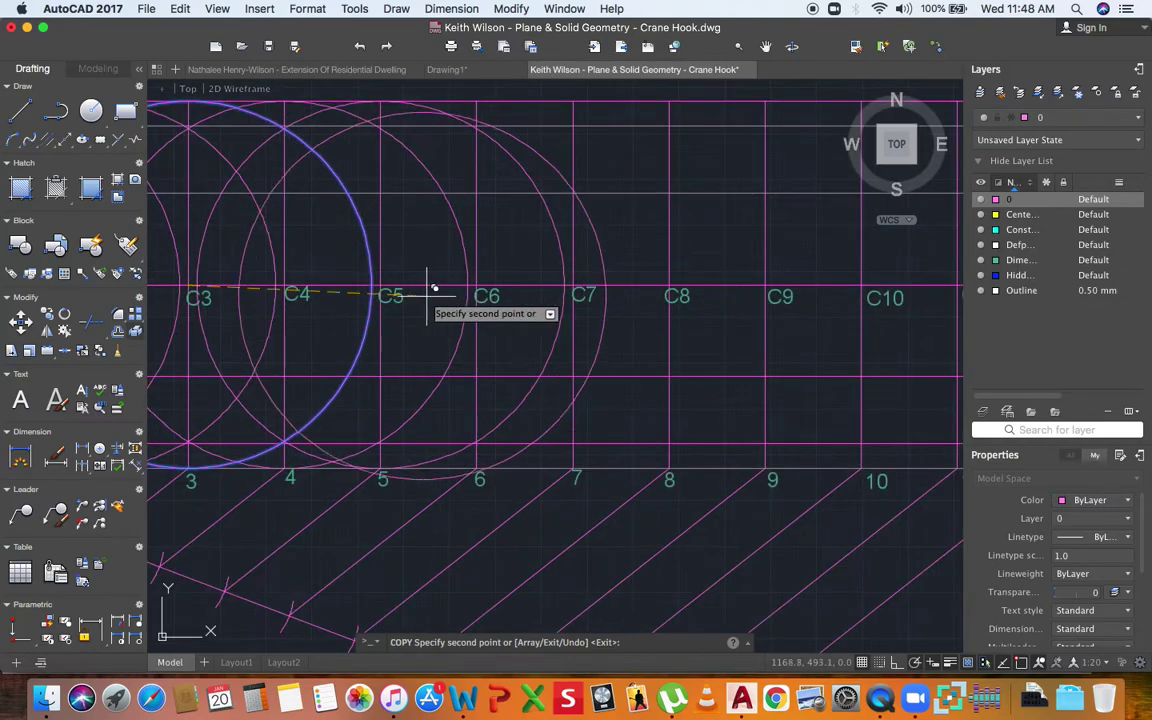
{"action": "left_click", "coordinate": [478, 288]}
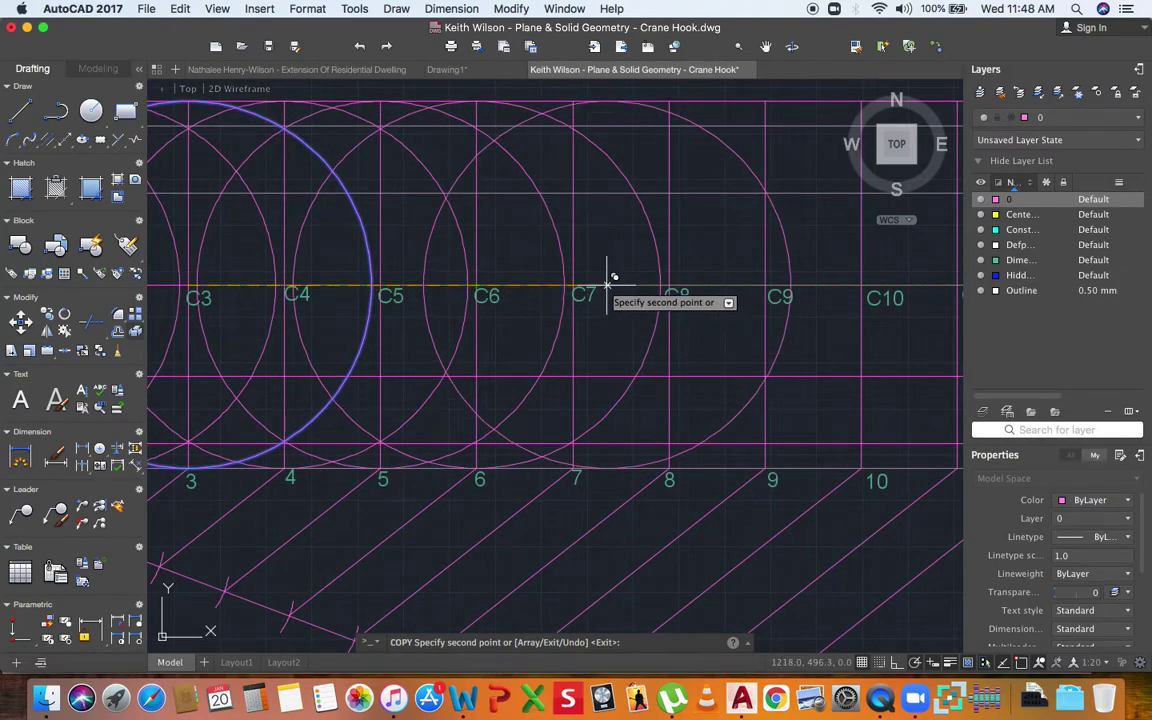
{"action": "left_click", "coordinate": [577, 287]}
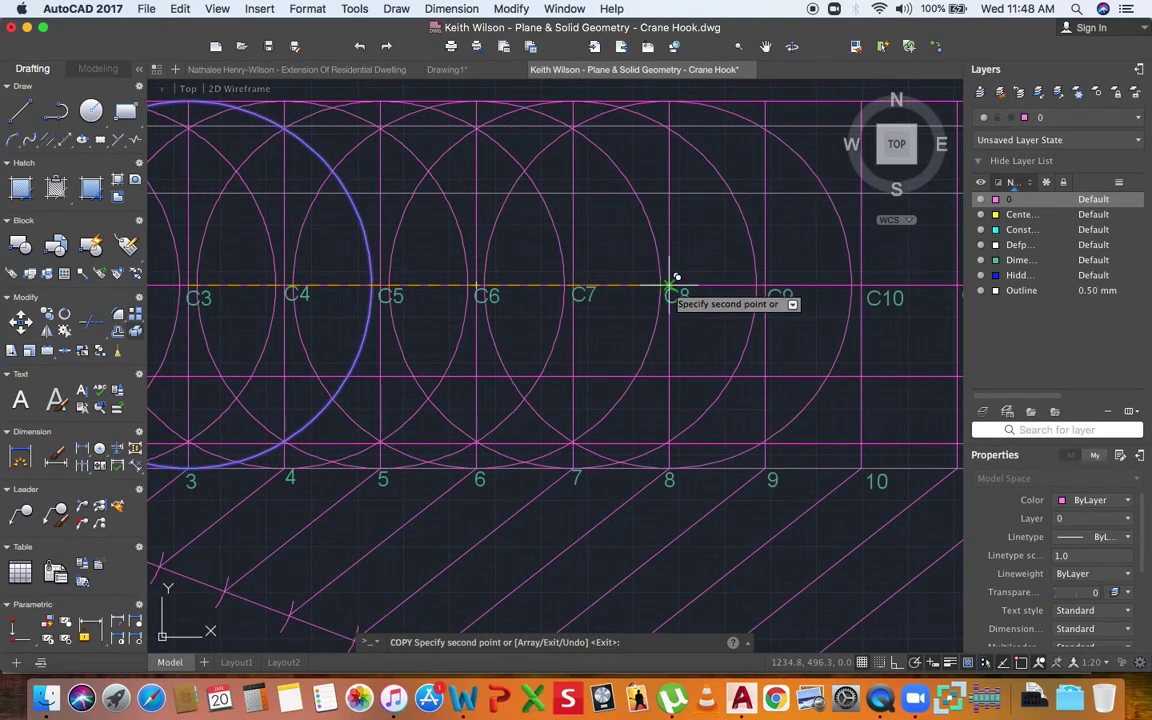
{"action": "left_click", "coordinate": [669, 289]}
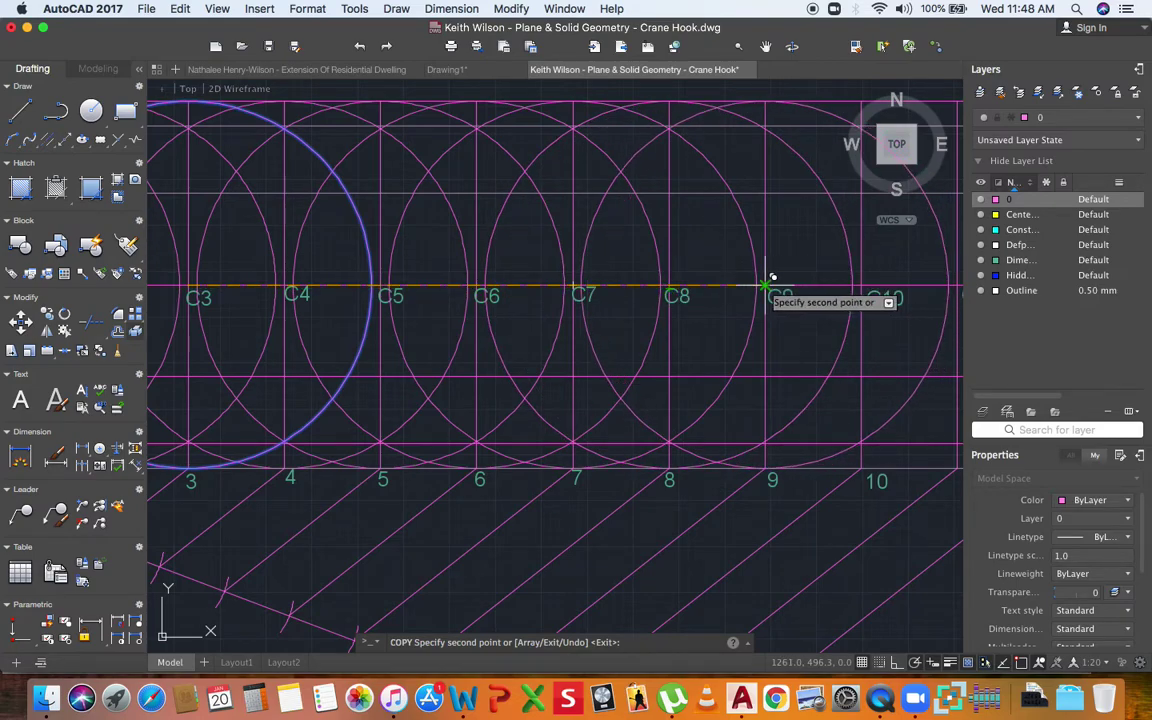
{"action": "left_click", "coordinate": [786, 287]}
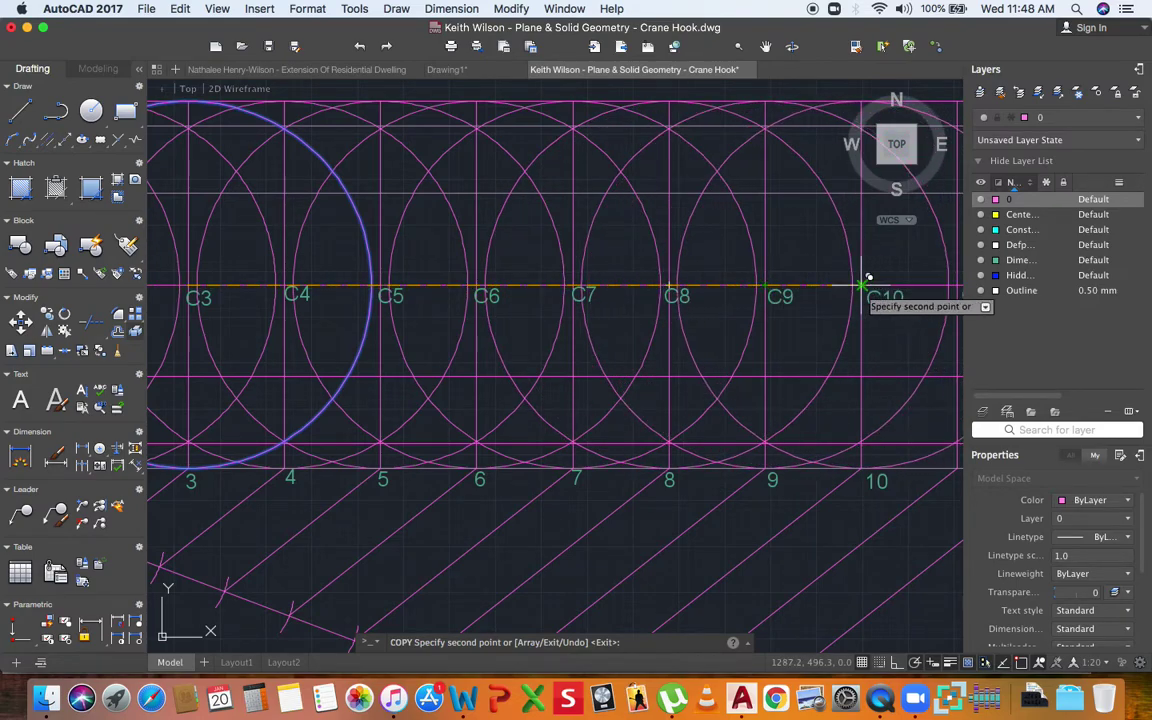
{"action": "scroll", "coordinate": [713, 283], "scroll_direction": "down", "scroll_amount": 2}
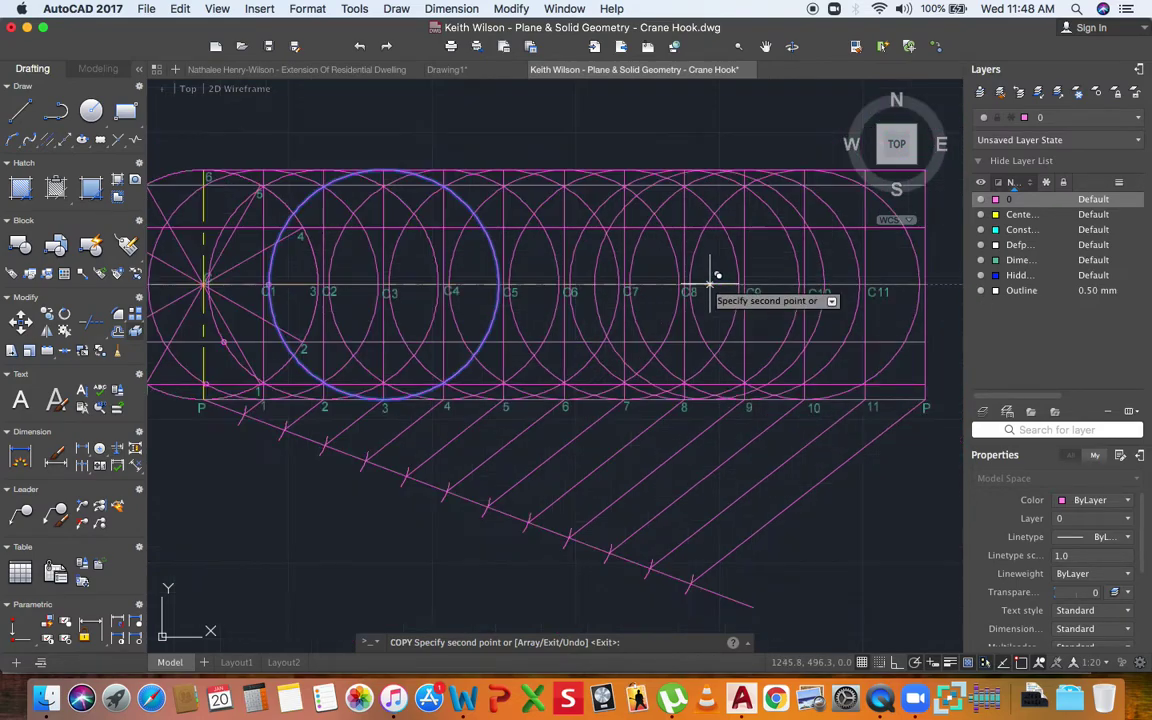
{"action": "left_click", "coordinate": [866, 289]}
{"action": "key", "text": "Return"}
{"action": "scroll", "coordinate": [656, 303], "scroll_direction": "down", "scroll_amount": 2}
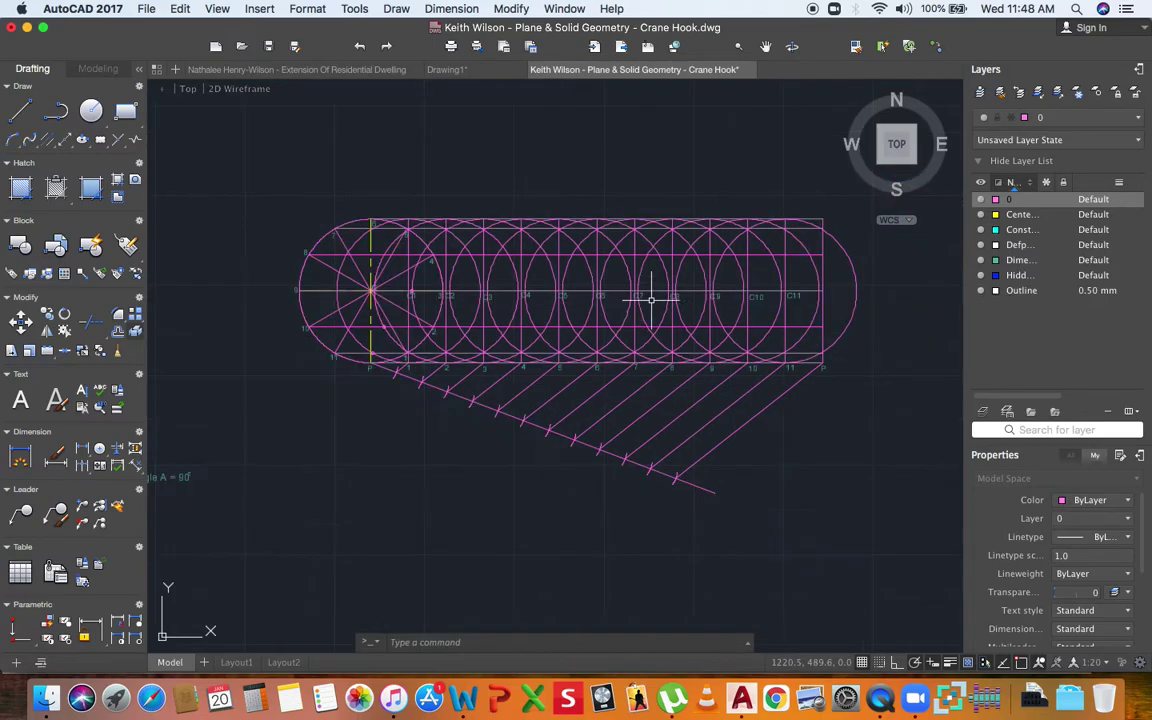
{"action": "scroll", "coordinate": [400, 340], "scroll_direction": "up", "scroll_amount": 2}
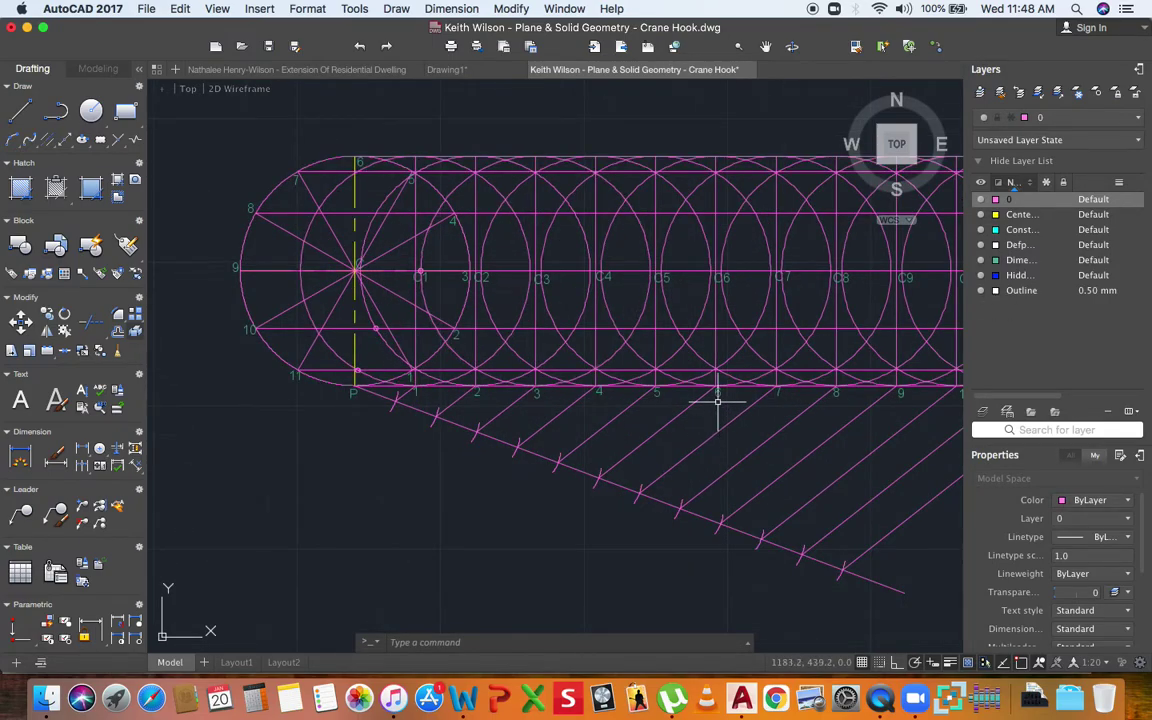
{"action": "left_click", "coordinate": [717, 352]}
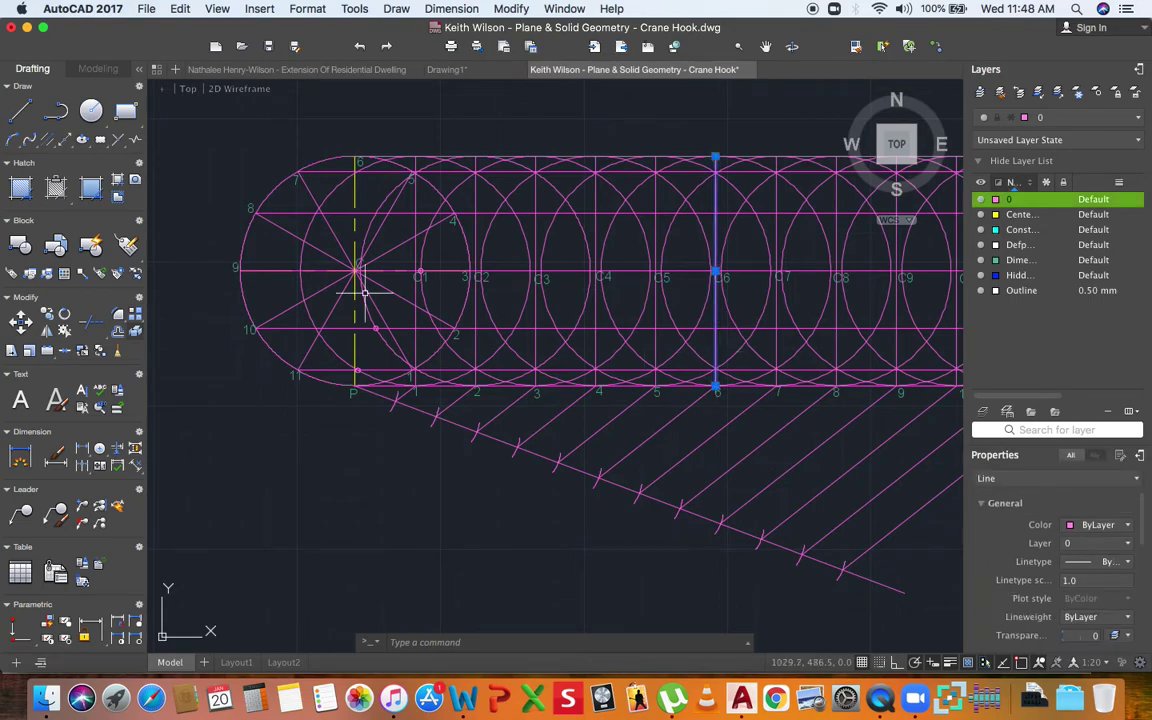
{"action": "key", "text": "Escape"}
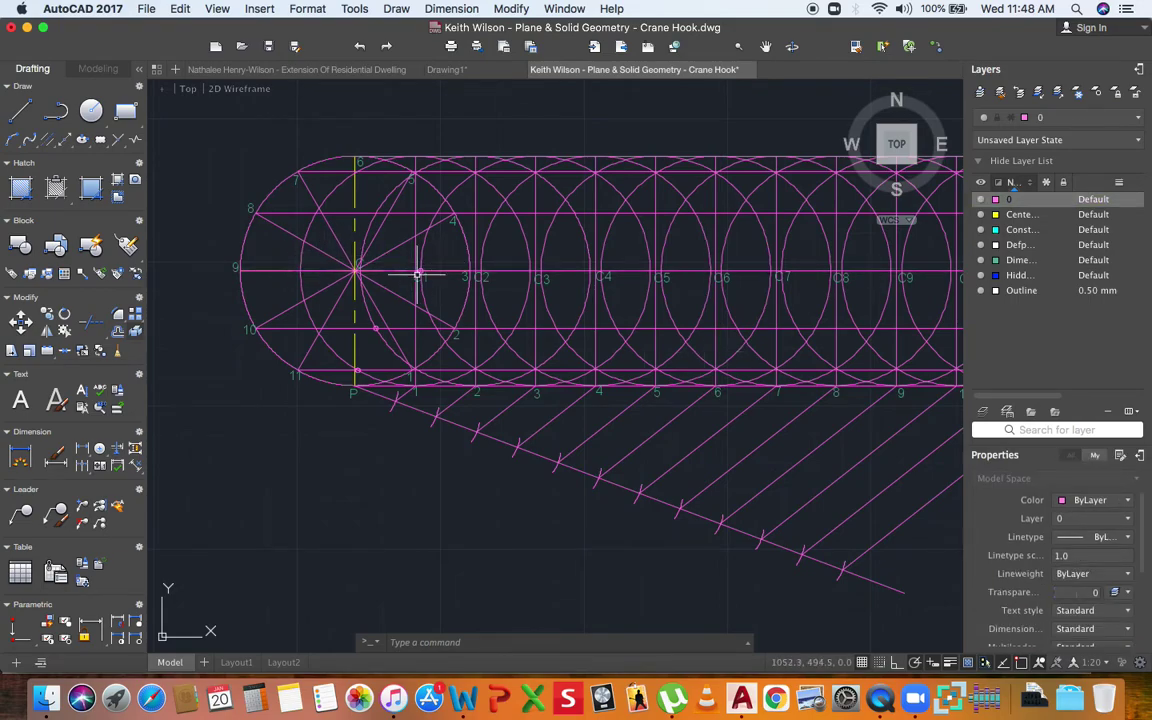
{"action": "scroll", "coordinate": [368, 417], "scroll_direction": "up", "scroll_amount": 2}
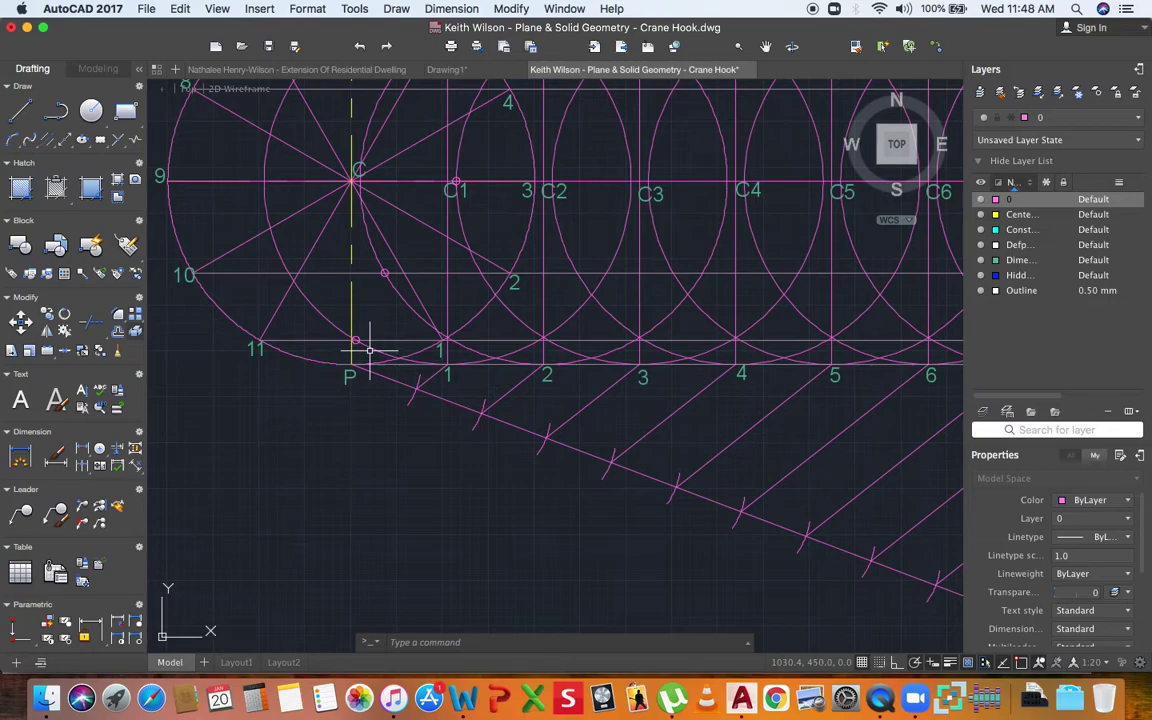
{"action": "left_click", "coordinate": [370, 350]}
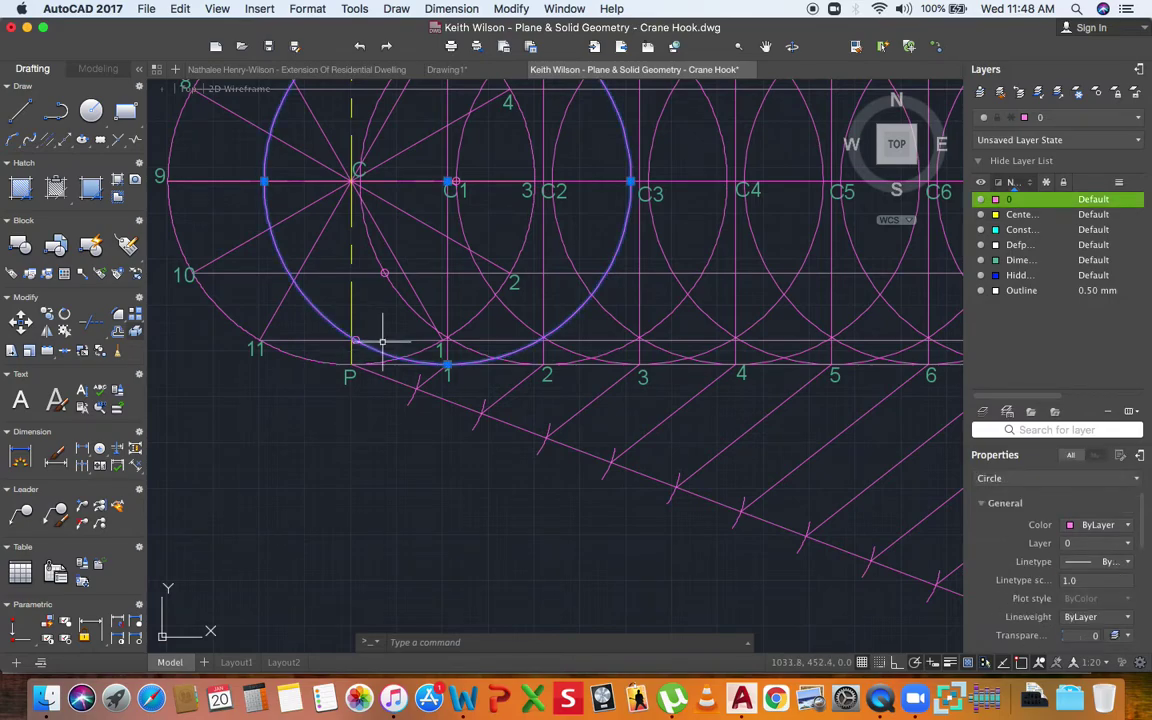
{"action": "left_click", "coordinate": [387, 340]}
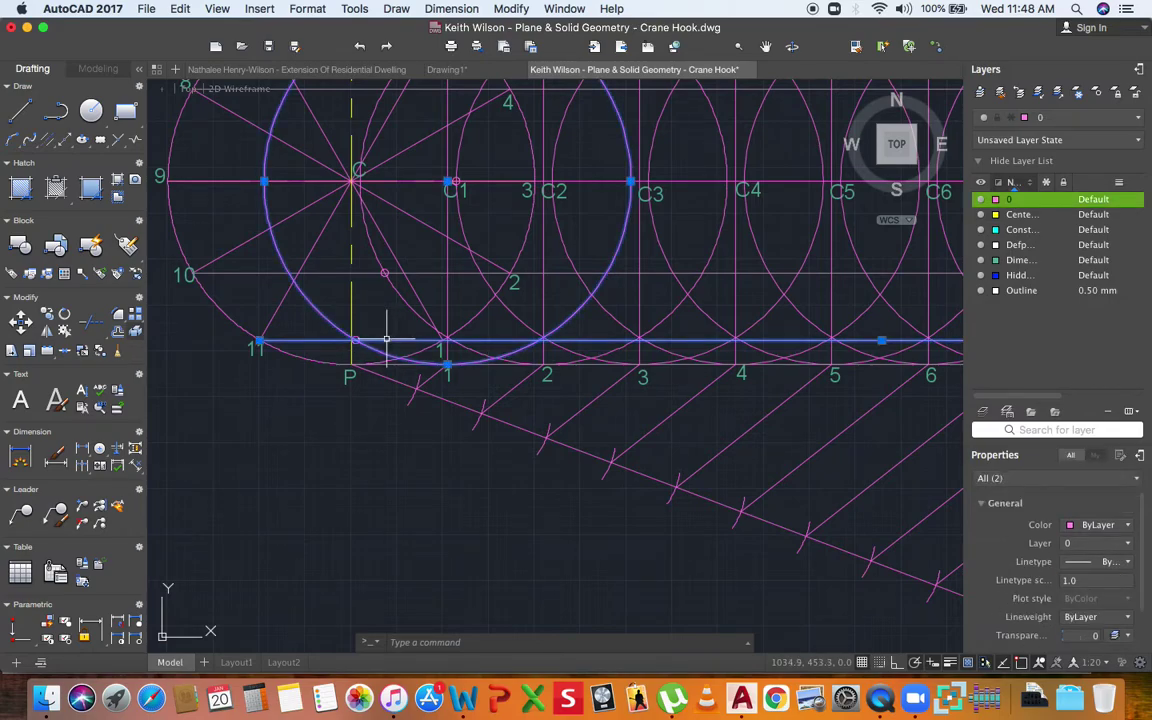
{"action": "scroll", "coordinate": [524, 304], "scroll_direction": "up", "scroll_amount": 4}
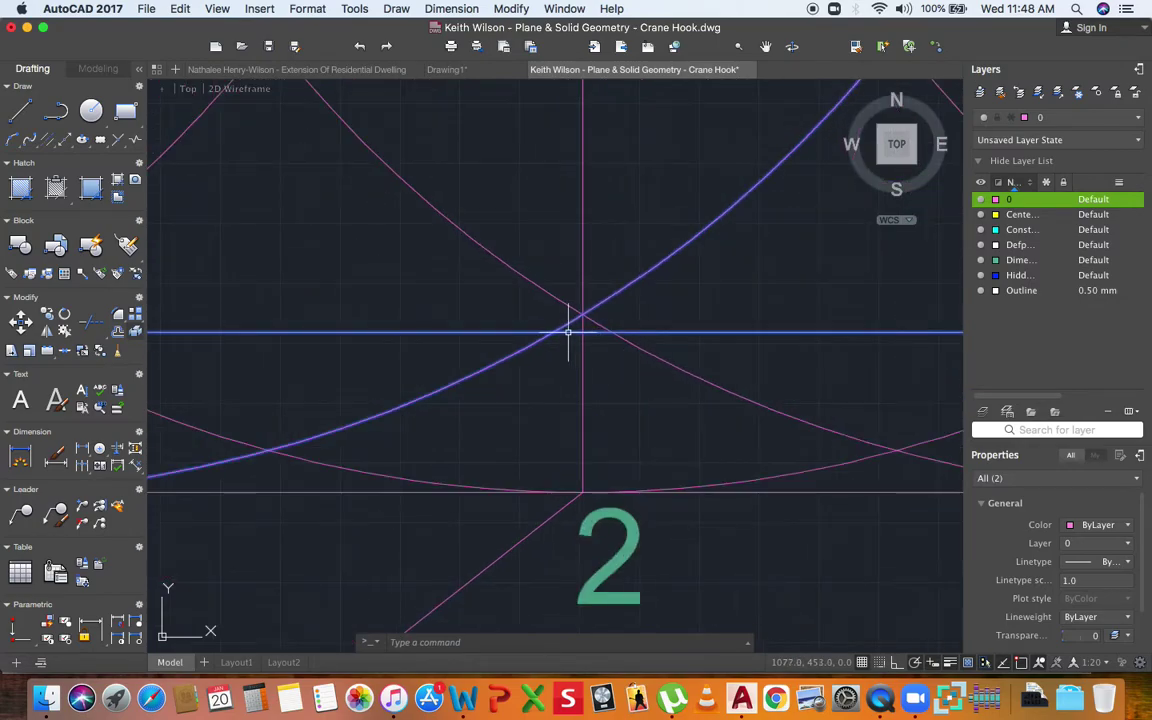
{"action": "scroll", "coordinate": [565, 331], "scroll_direction": "down", "scroll_amount": 2}
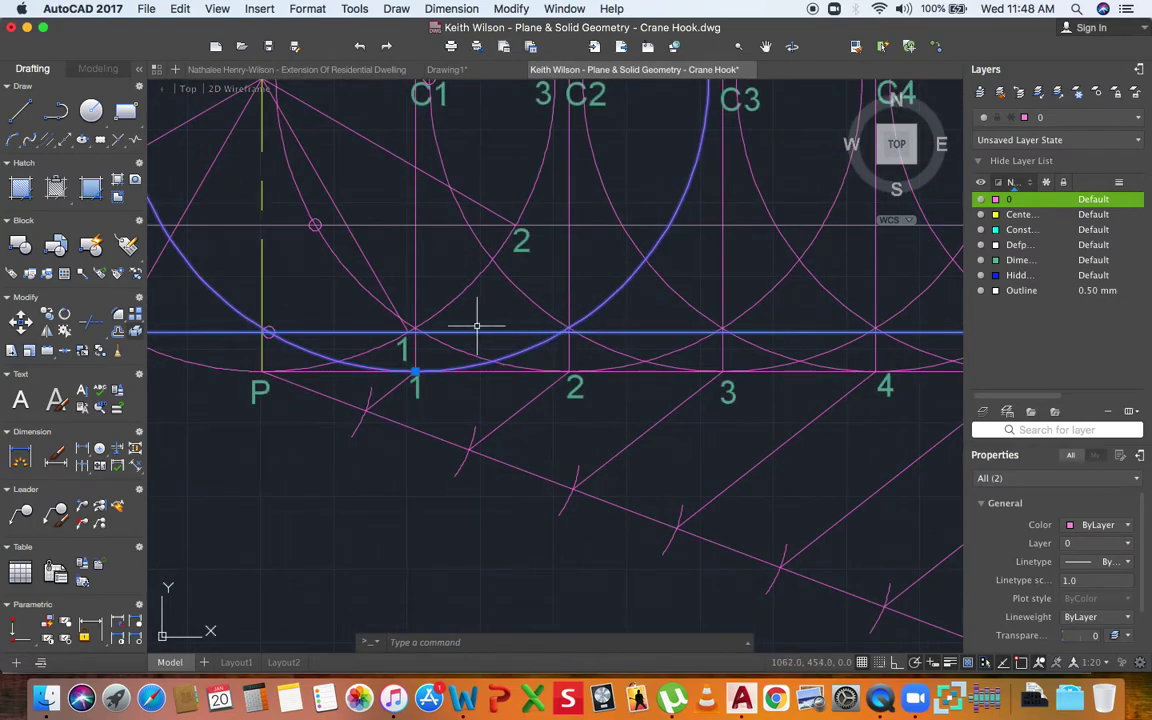
{"action": "scroll", "coordinate": [271, 312], "scroll_direction": "down", "scroll_amount": 4}
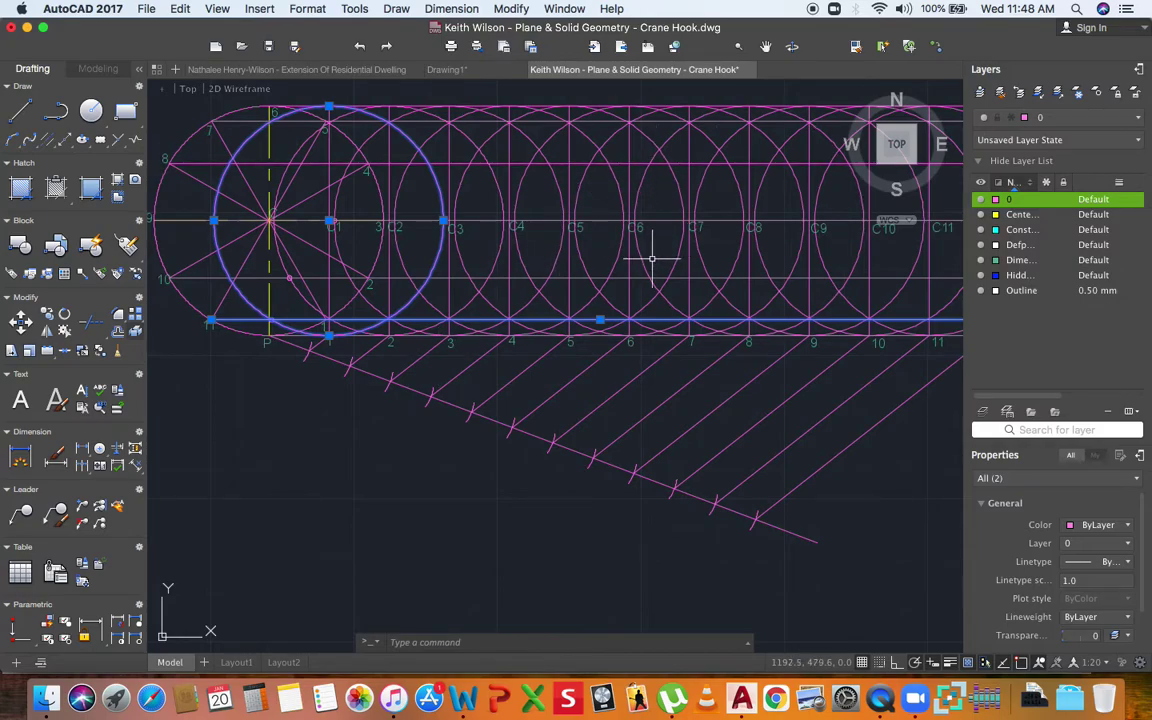
{"action": "key", "text": "Escape"}
{"action": "middle_click_drag", "start_coordinate": [496, 213], "coordinate": [492, 316]}
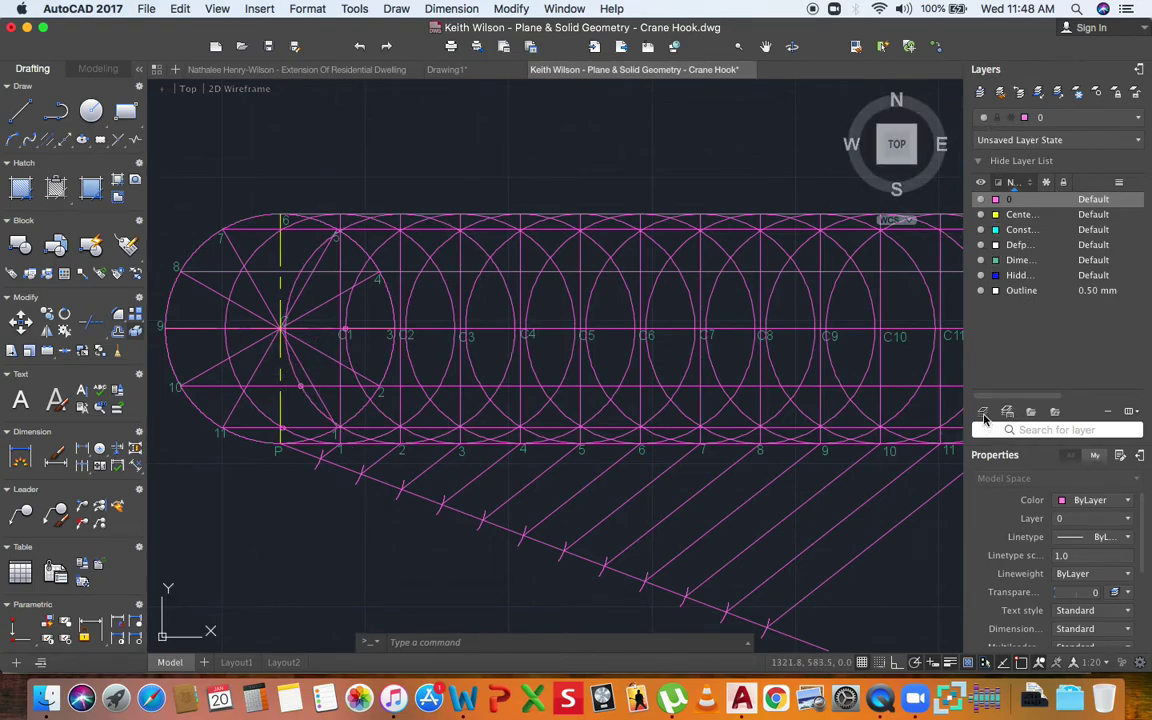
{"action": "scroll", "coordinate": [289, 408], "scroll_direction": "up", "scroll_amount": 4}
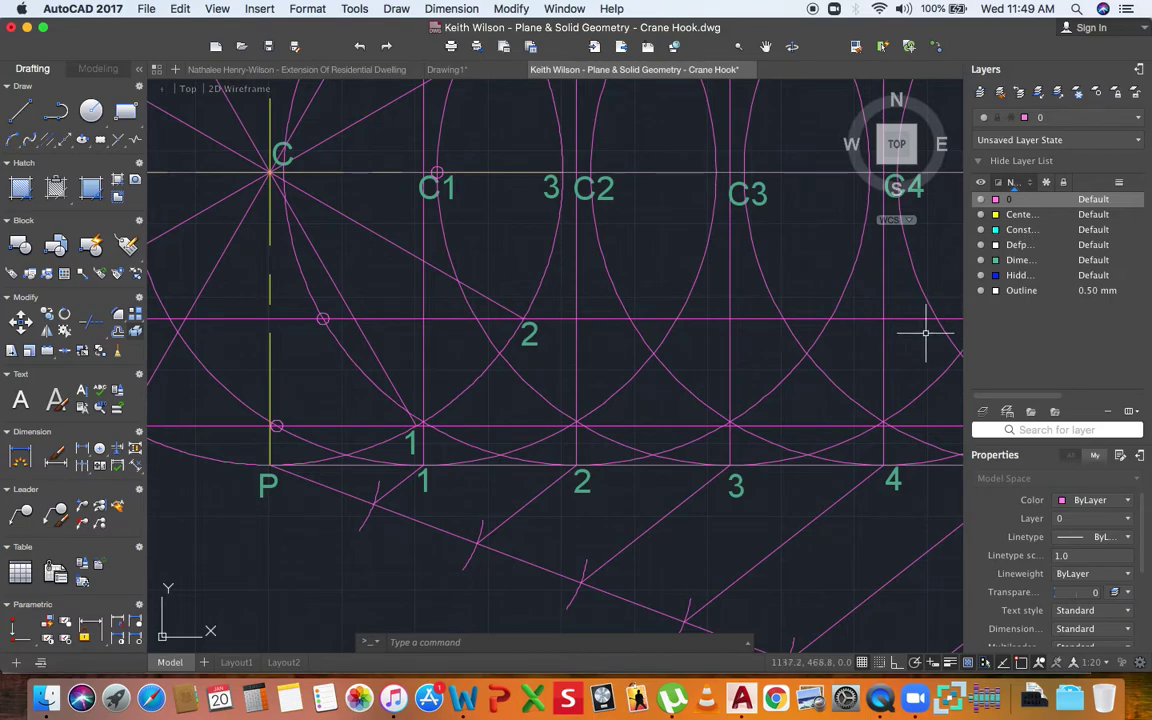
Move the marker circles at P, on line 2 and at C1 onto the Dimension layer.
{"action": "scroll", "coordinate": [926, 333], "scroll_direction": "down", "scroll_amount": 2}
{"action": "left_click", "coordinate": [505, 357]}
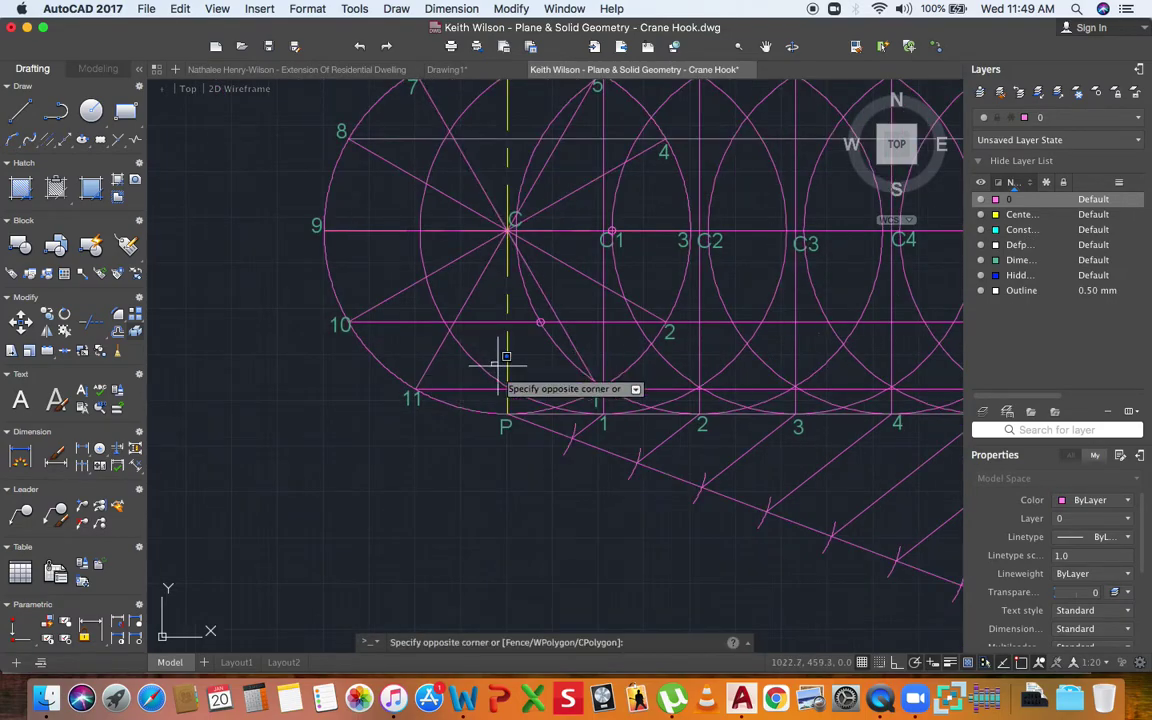
{"action": "left_click", "coordinate": [525, 404]}
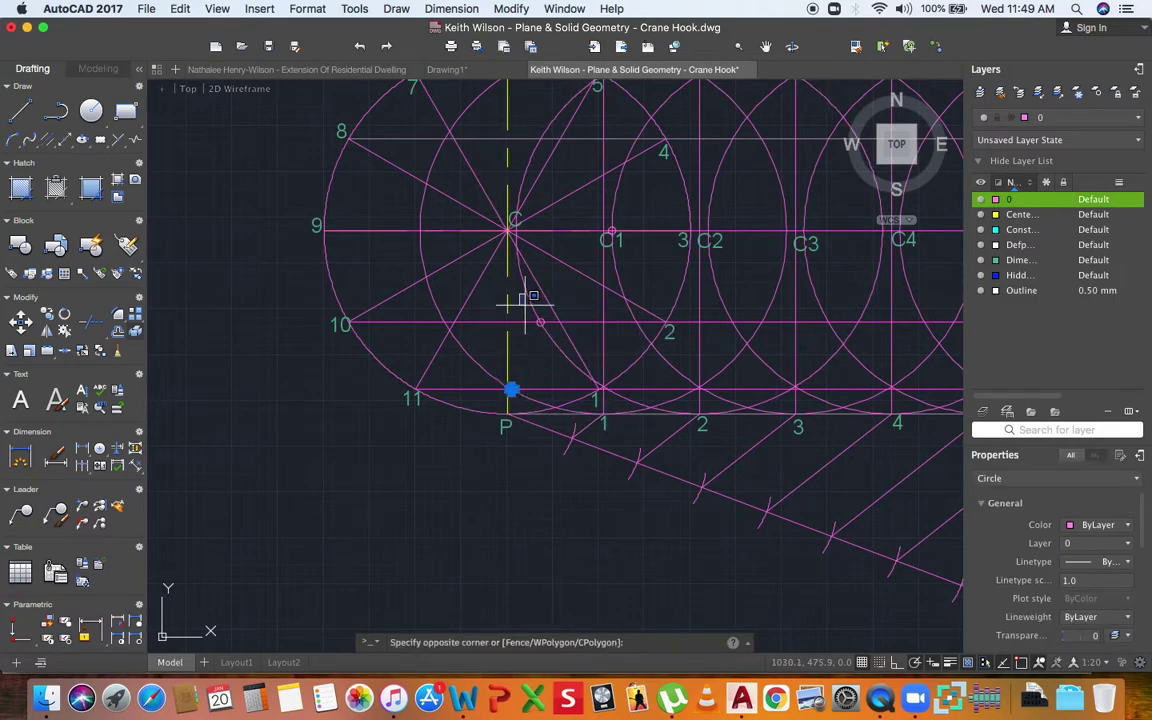
{"action": "left_click", "coordinate": [525, 300]}
{"action": "left_click", "coordinate": [599, 211]}
{"action": "left_click", "coordinate": [620, 236]}
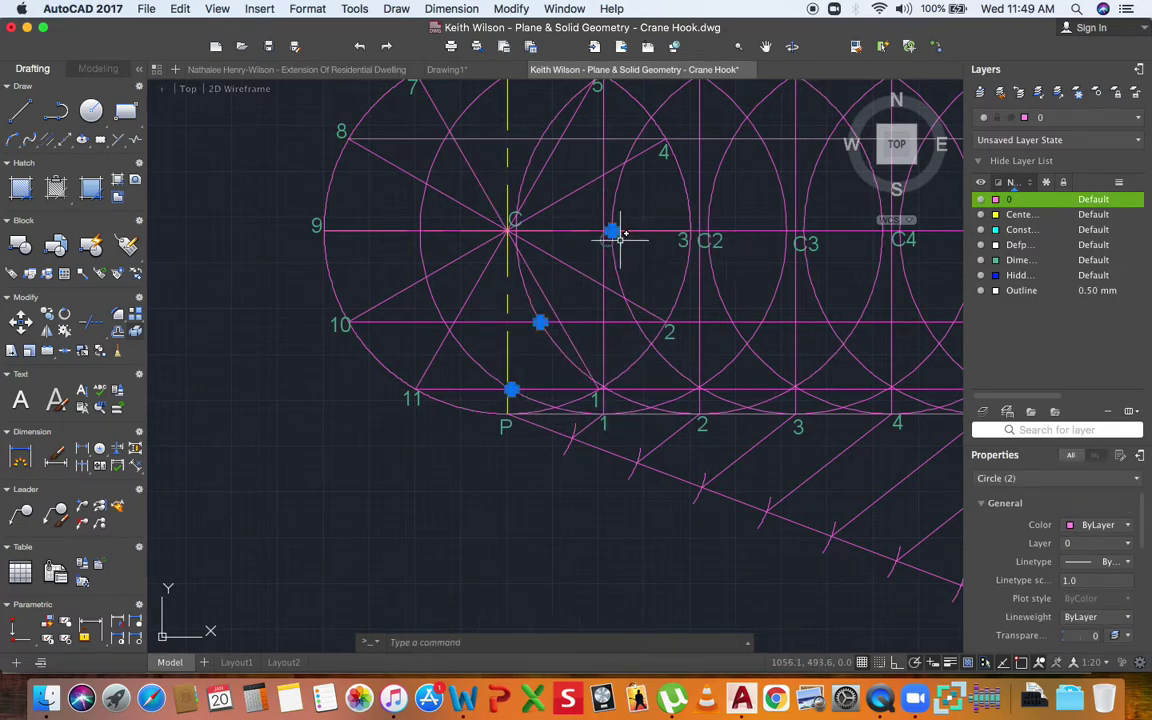
{"action": "scroll", "coordinate": [527, 285], "scroll_direction": "down", "scroll_amount": 2}
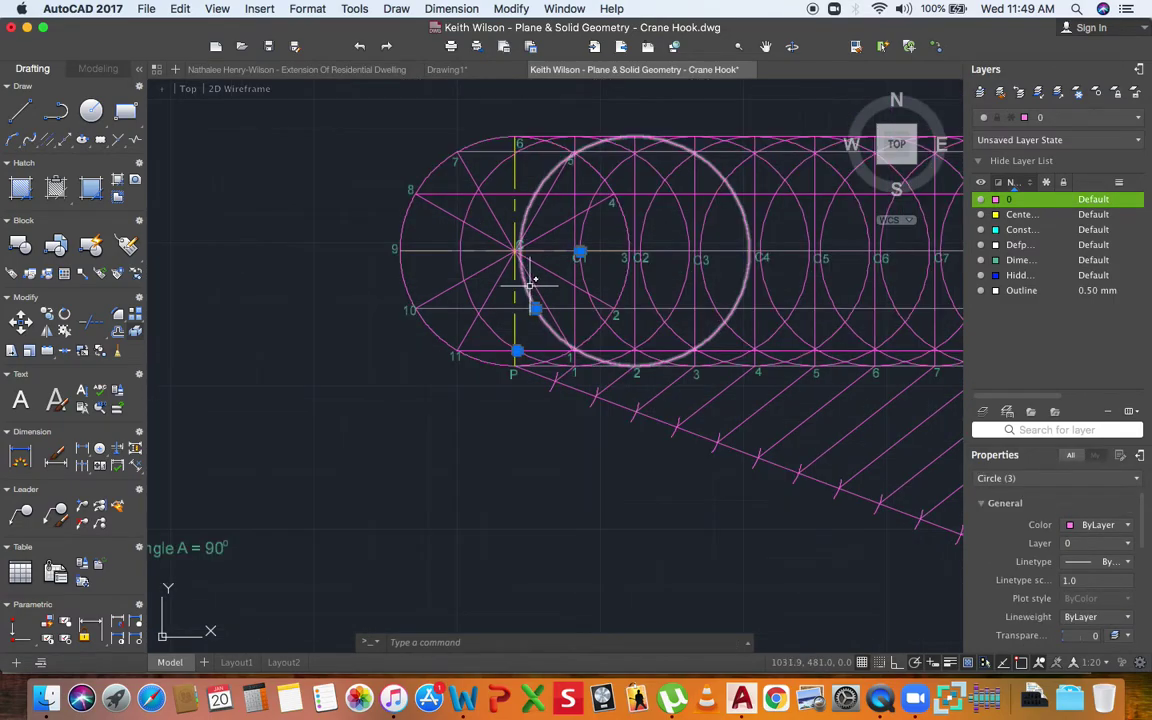
{"action": "left_click", "coordinate": [1093, 118]}
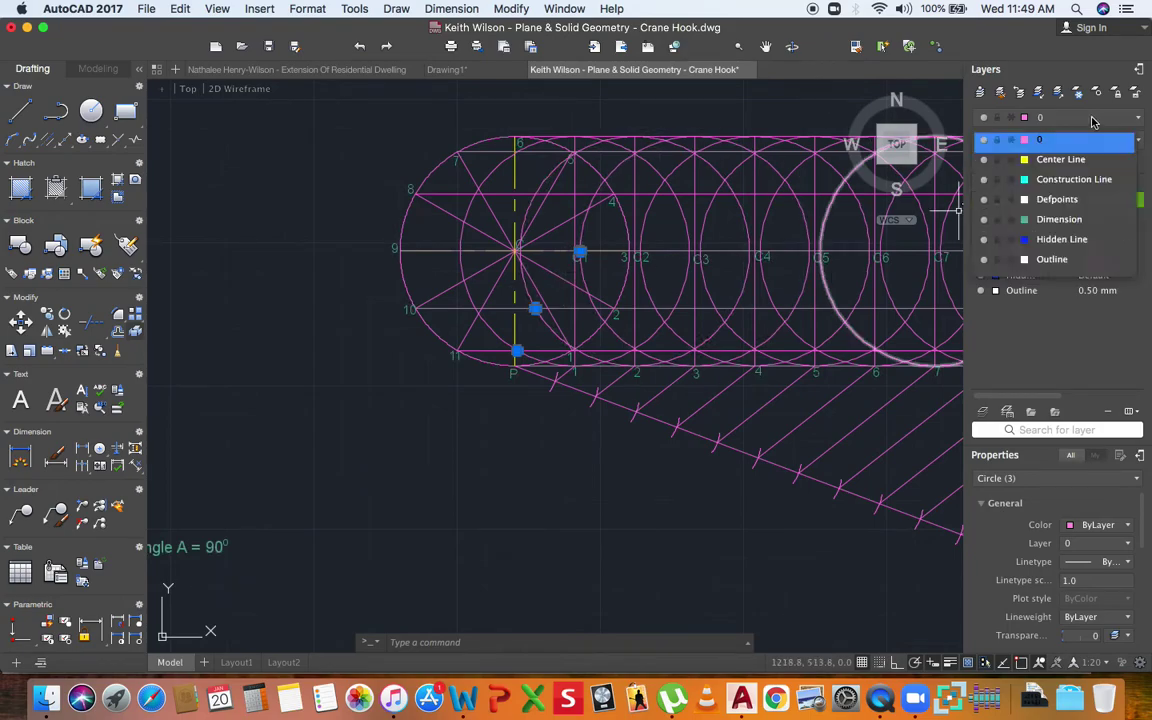
{"action": "left_click", "coordinate": [1055, 219]}
{"action": "key", "text": "Escape"}
Zoom around the grid and select the large circle centred on C4.
{"action": "scroll", "coordinate": [563, 259], "scroll_direction": "up", "scroll_amount": 3}
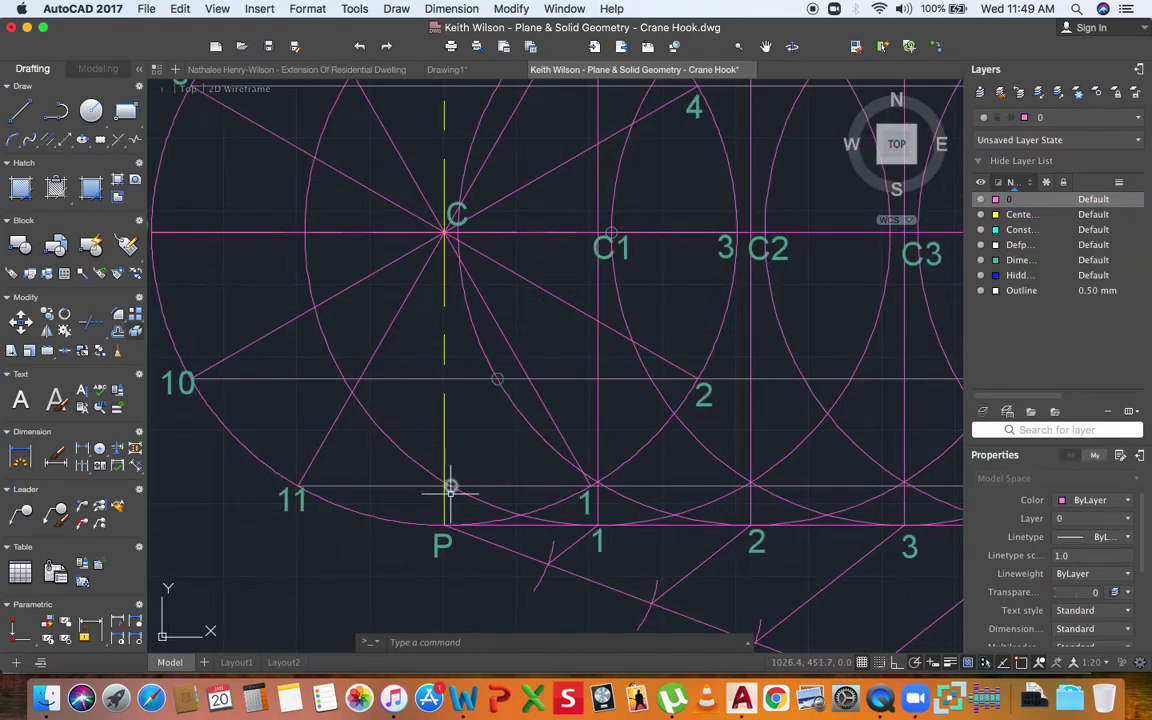
{"action": "scroll", "coordinate": [520, 318], "scroll_direction": "down", "scroll_amount": 2}
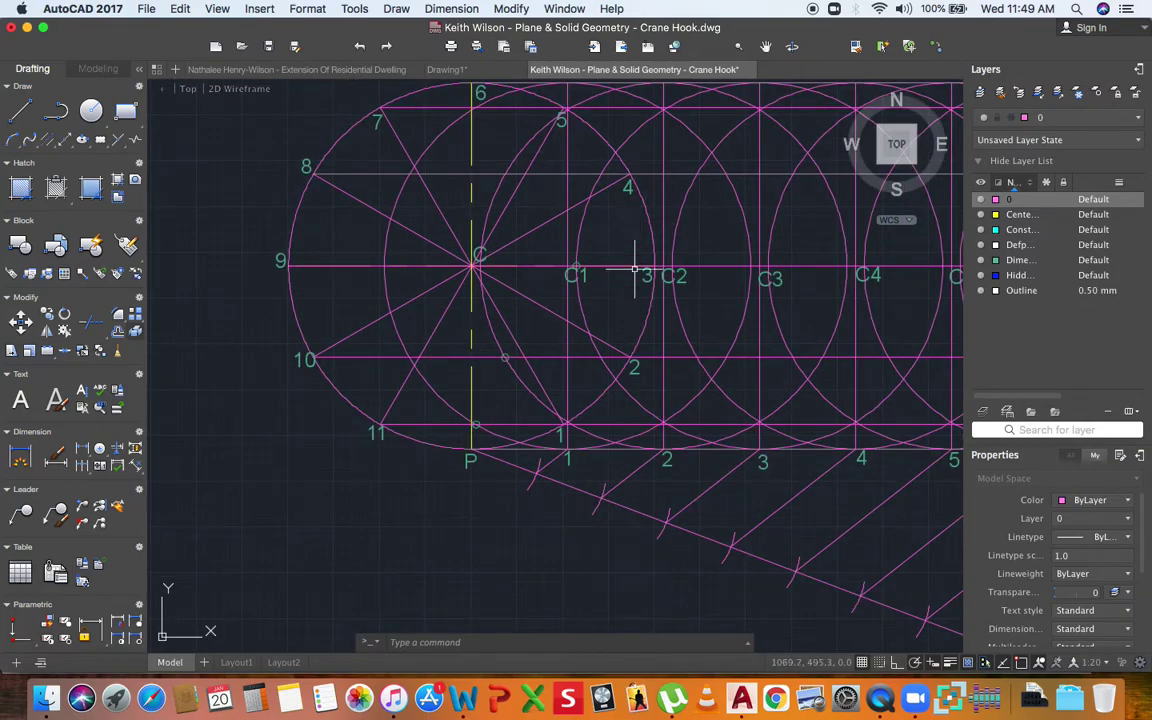
{"action": "scroll", "coordinate": [634, 268], "scroll_direction": "down", "scroll_amount": 5}
{"action": "scroll", "coordinate": [636, 334], "scroll_direction": "up", "scroll_amount": 6}
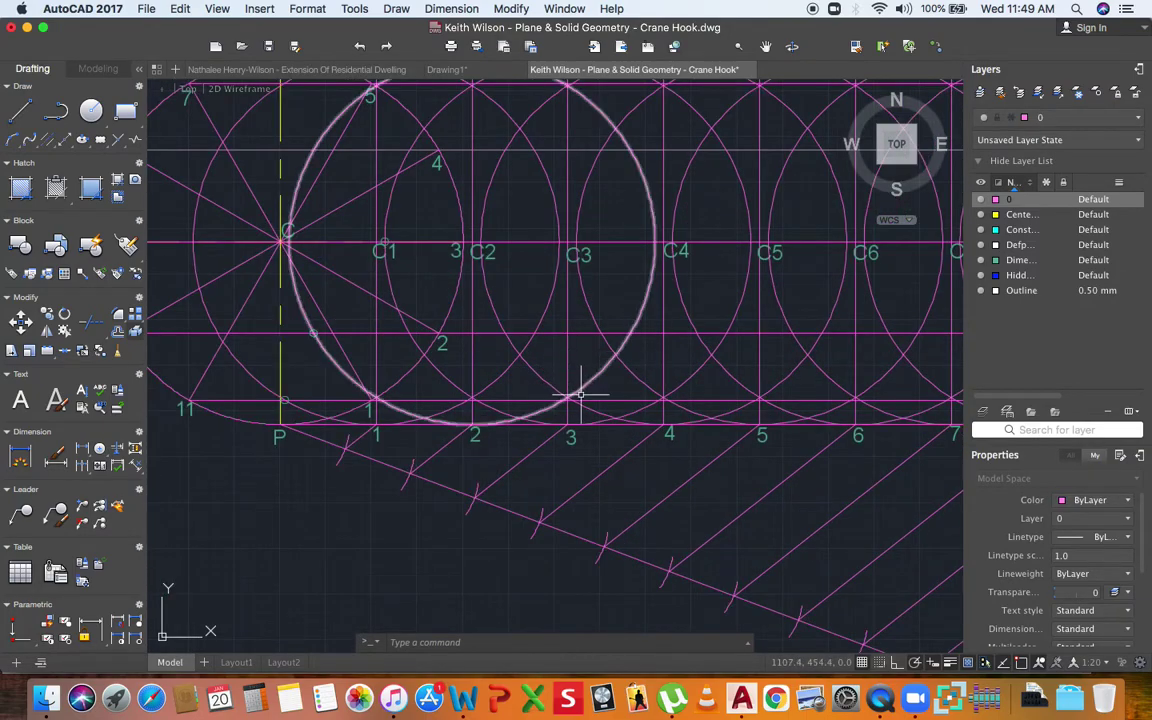
{"action": "scroll", "coordinate": [585, 397], "scroll_direction": "down", "scroll_amount": 4}
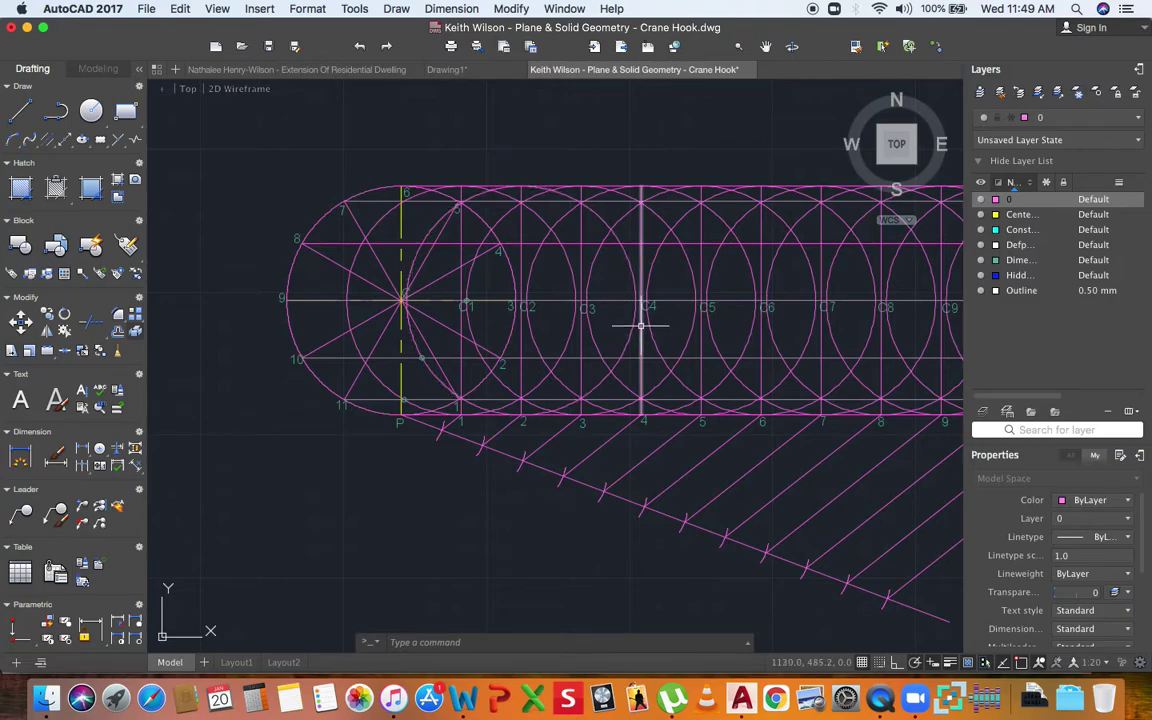
{"action": "left_click", "coordinate": [746, 257]}
{"action": "scroll", "coordinate": [655, 298], "scroll_direction": "up", "scroll_amount": 2}
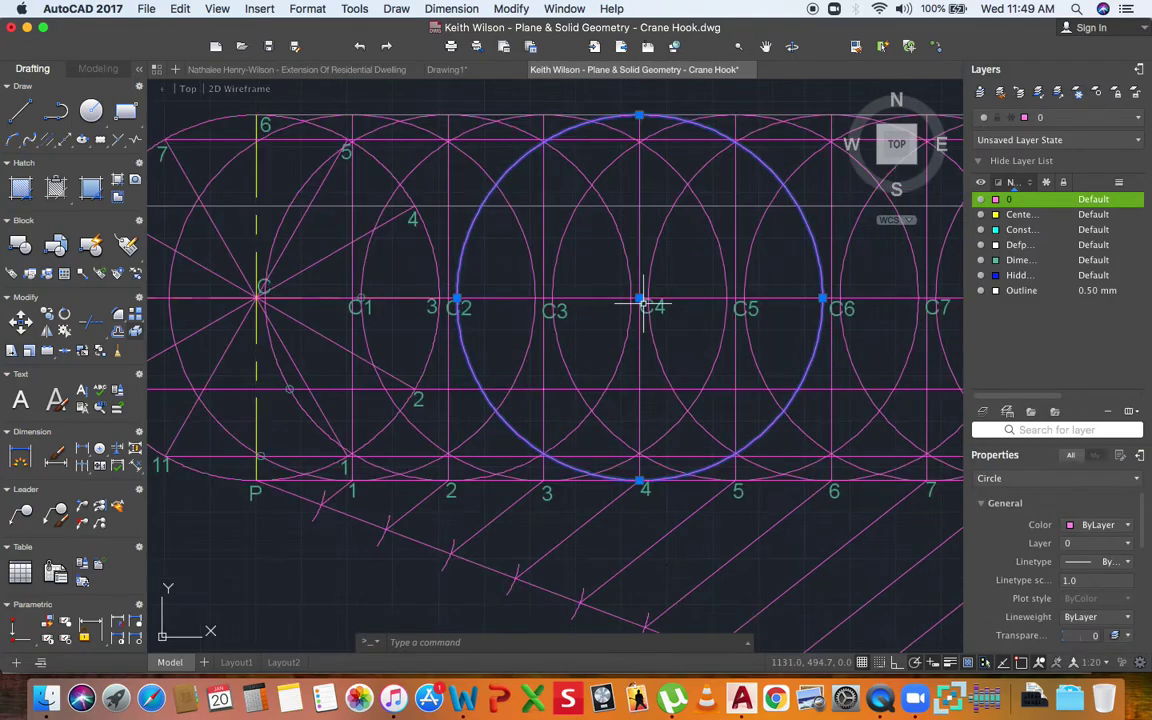
{"action": "scroll", "coordinate": [626, 326], "scroll_direction": "down", "scroll_amount": 2}
Draw a radius-1 marker circle where the C4 circle meets the line through point 8.
{"action": "scroll", "coordinate": [538, 258], "scroll_direction": "up", "scroll_amount": 2}
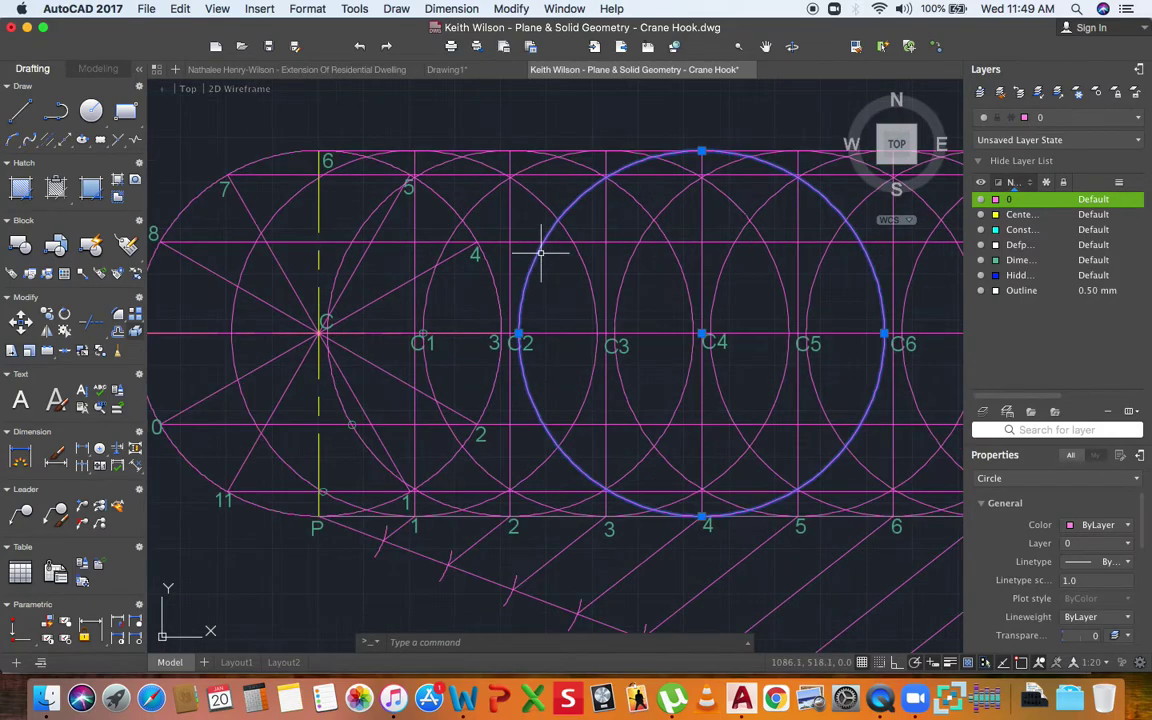
{"action": "left_click", "coordinate": [546, 242]}
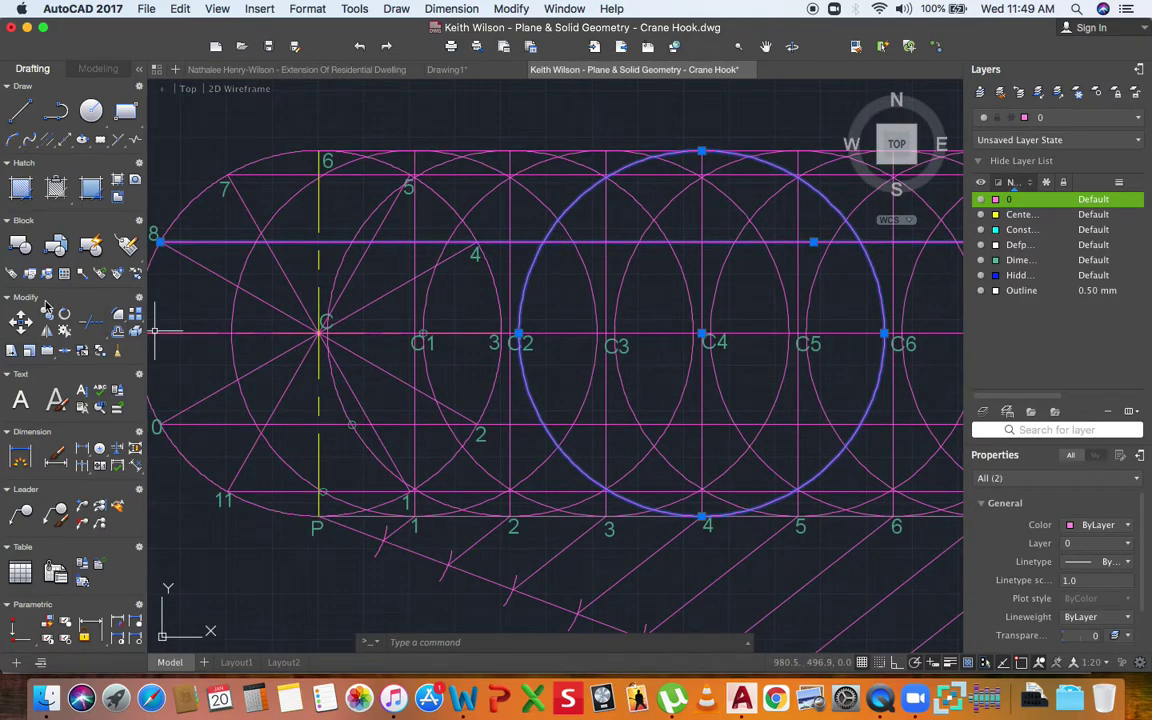
{"action": "left_click", "coordinate": [92, 110]}
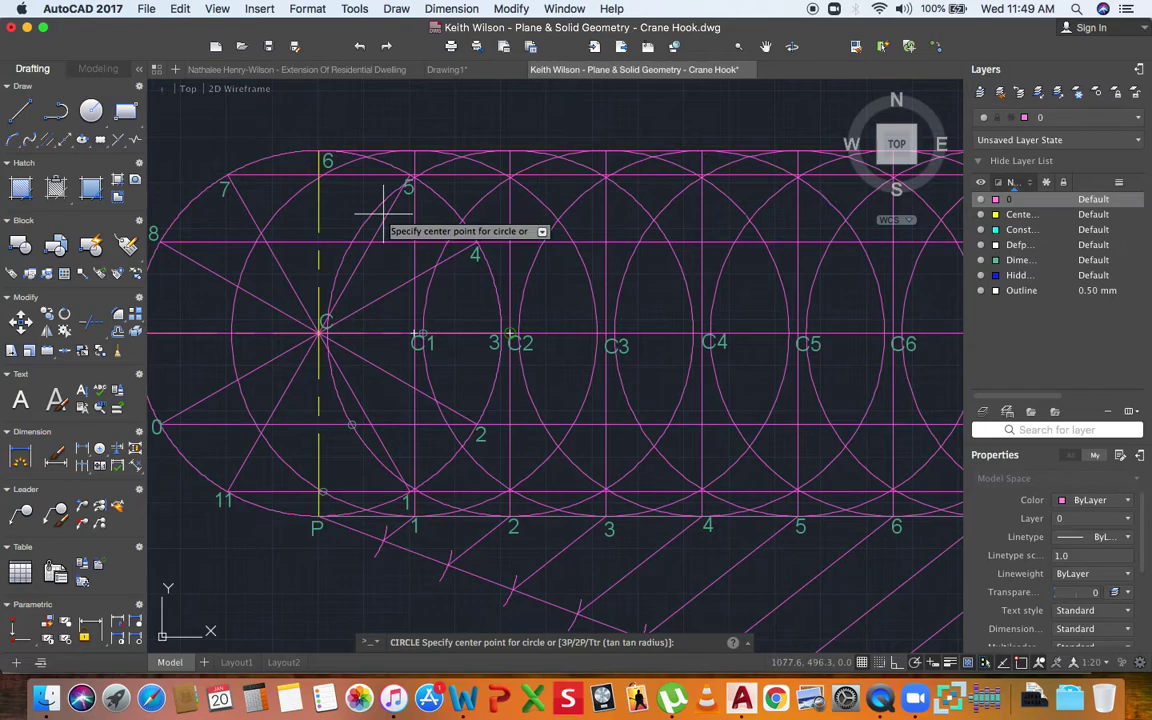
{"action": "left_click", "coordinate": [543, 241]}
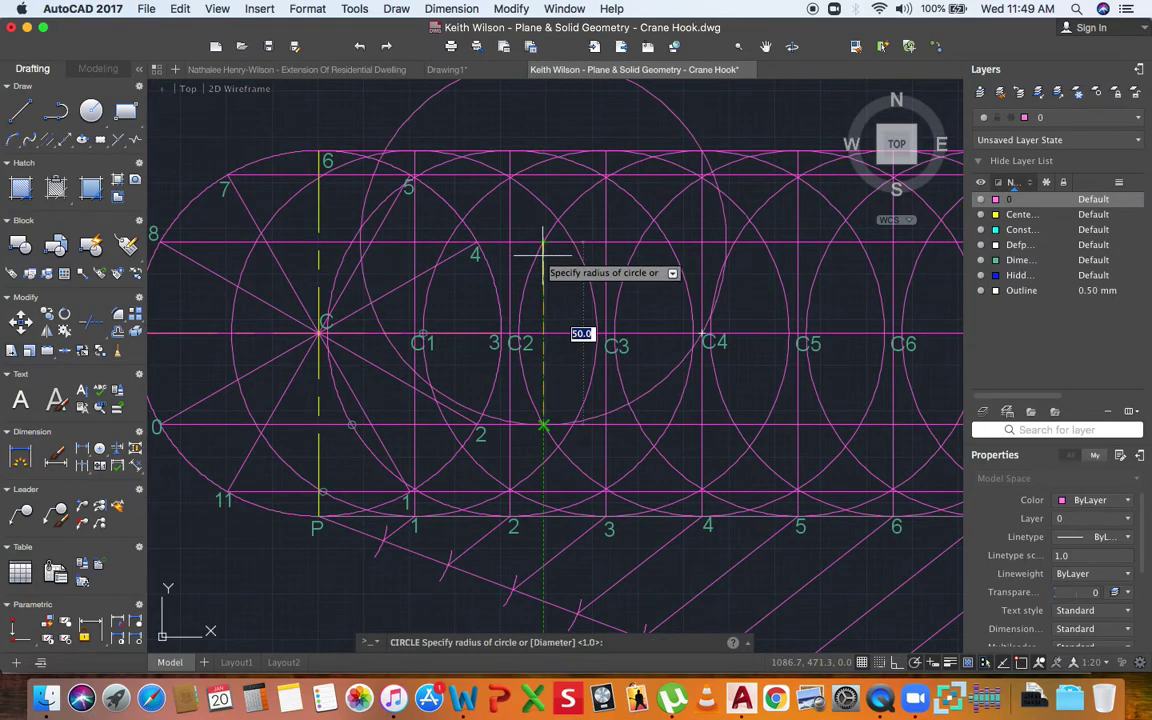
{"action": "key", "text": "Return"}
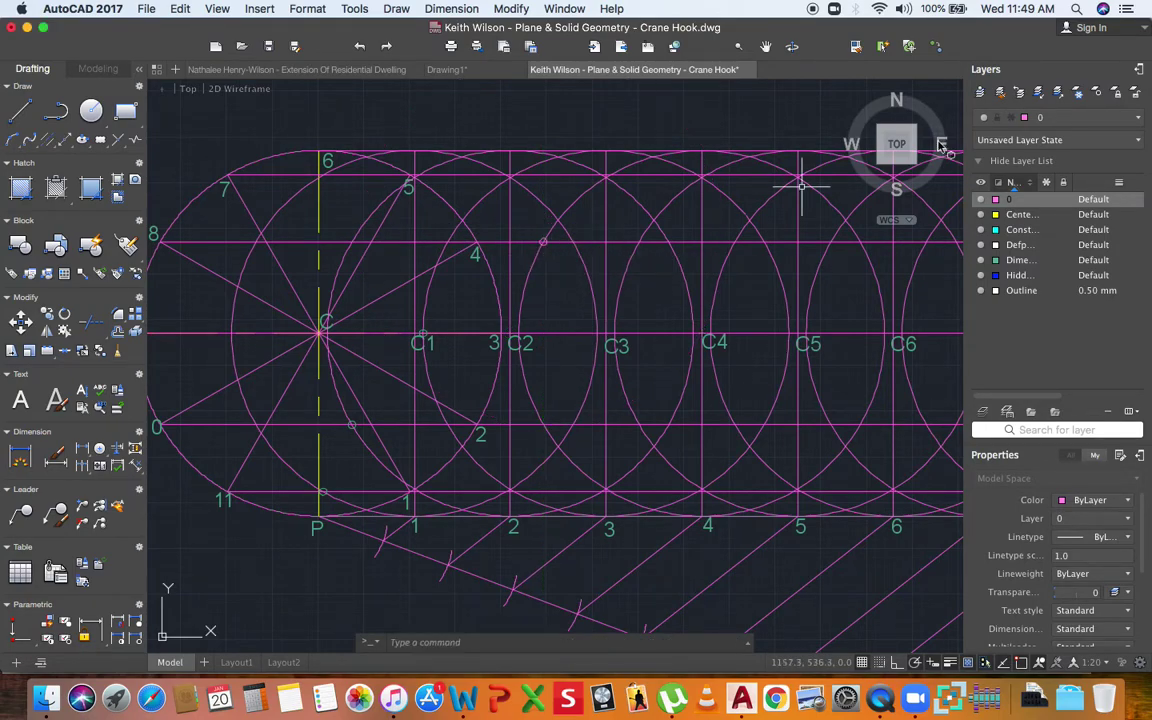
Make Dimension the current layer and move the new marker onto it.
{"action": "left_click", "coordinate": [1119, 117]}
{"action": "left_click", "coordinate": [966, 216]}
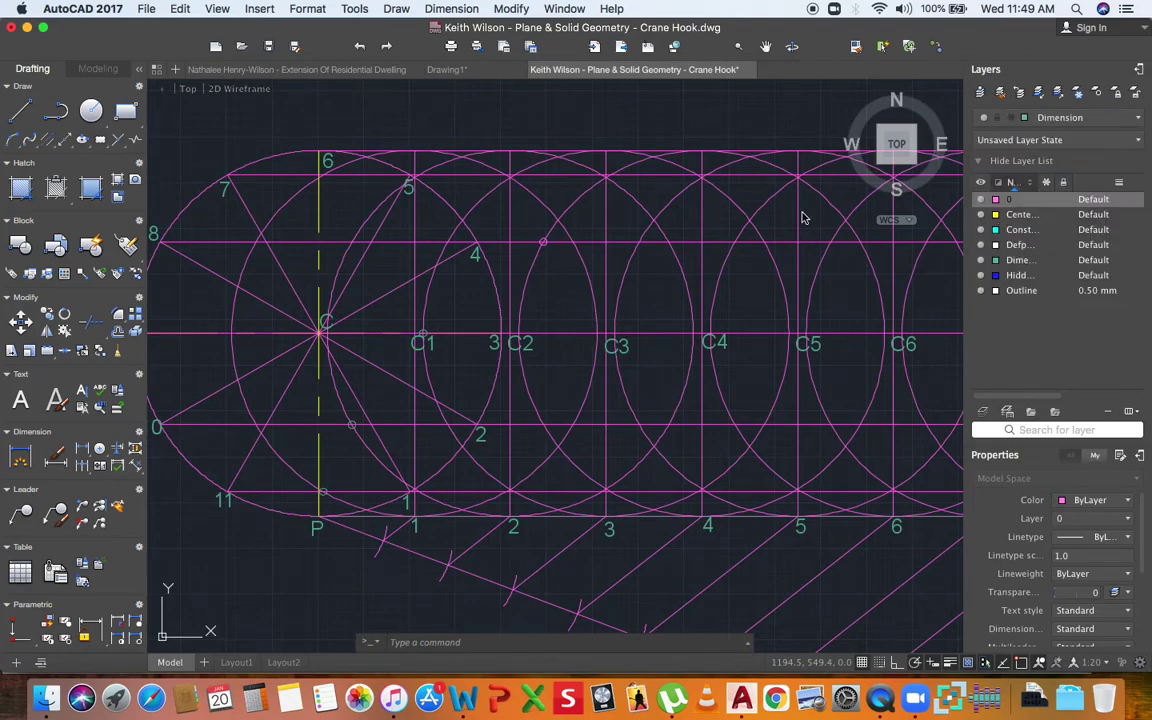
{"action": "left_click", "coordinate": [541, 242]}
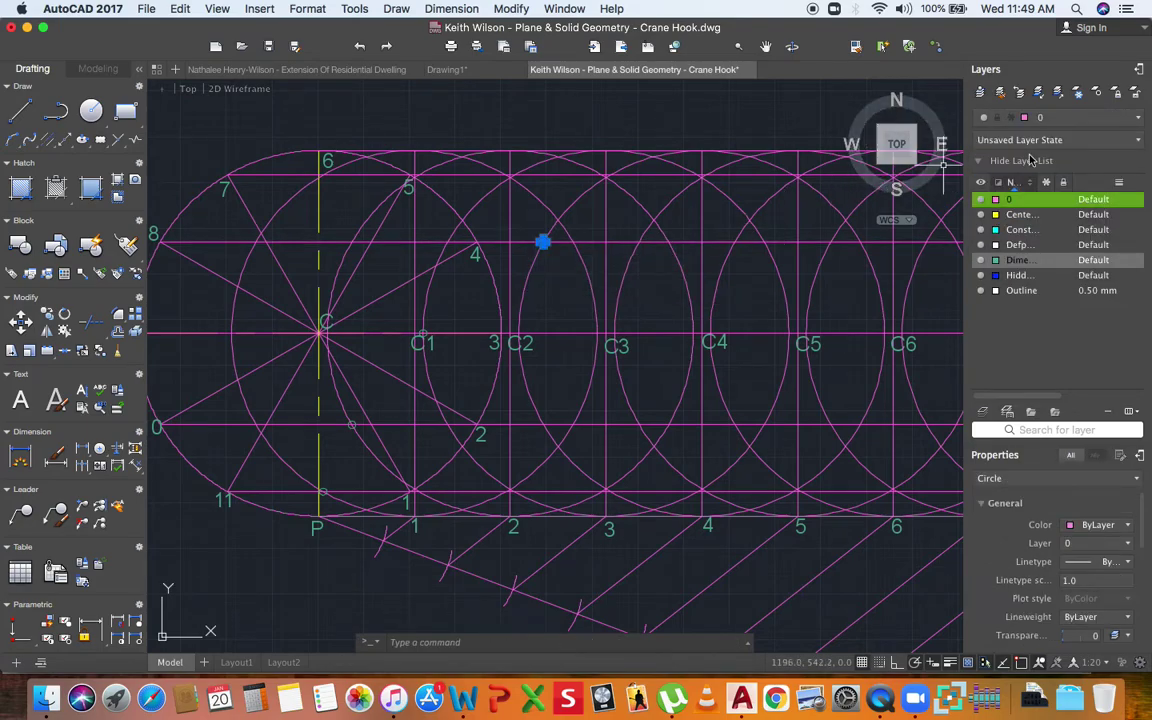
{"action": "left_click", "coordinate": [1077, 118]}
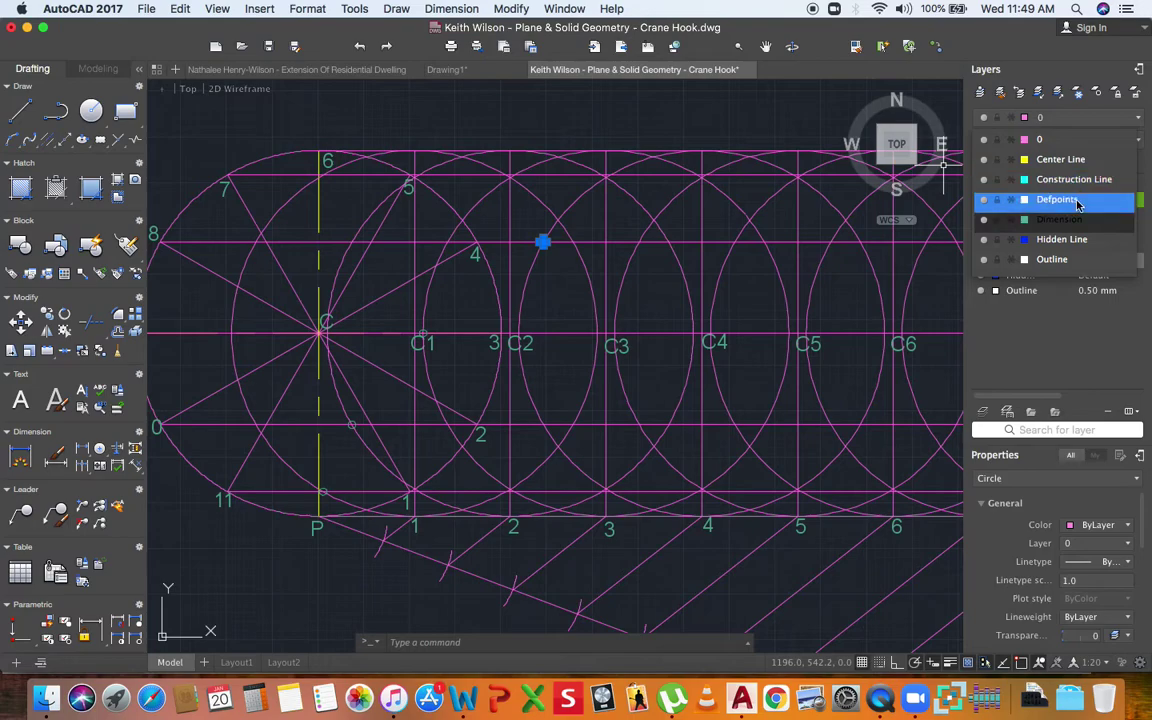
{"action": "left_click", "coordinate": [1060, 219]}
{"action": "key", "text": "Escape"}
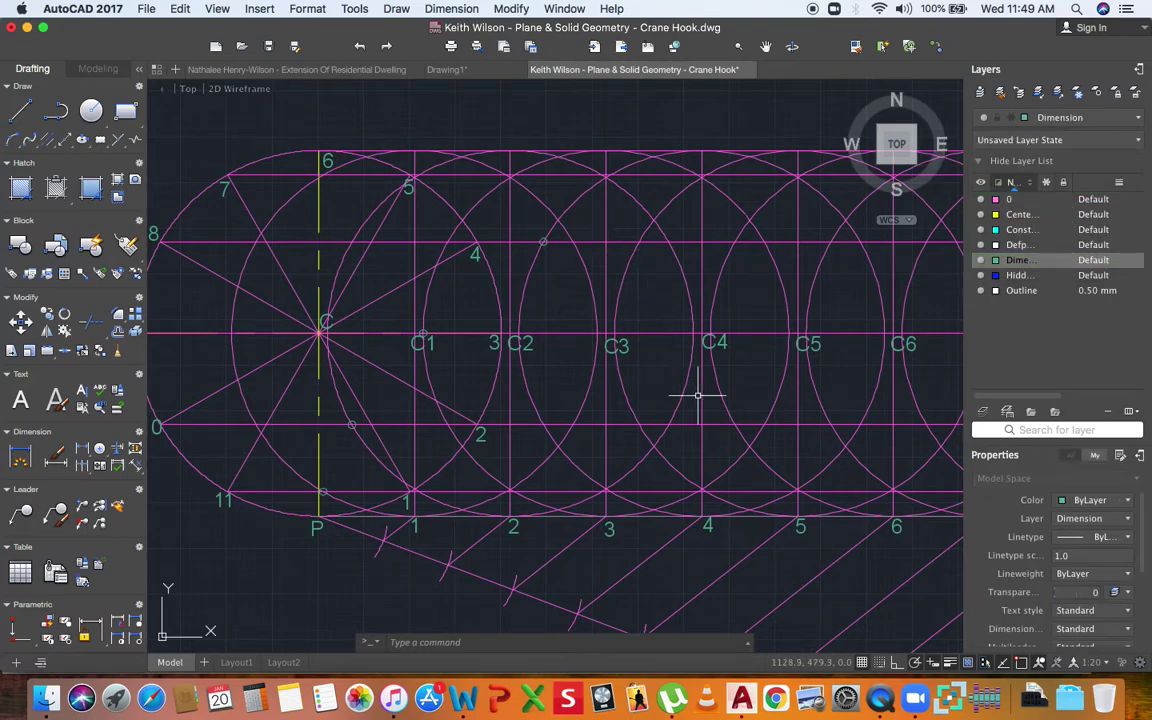
Draw a radius-1 marker where the C5 circle meets the line through point 7.
{"action": "scroll", "coordinate": [651, 411], "scroll_direction": "down", "scroll_amount": 3}
{"action": "scroll", "coordinate": [706, 478], "scroll_direction": "up", "scroll_amount": 8}
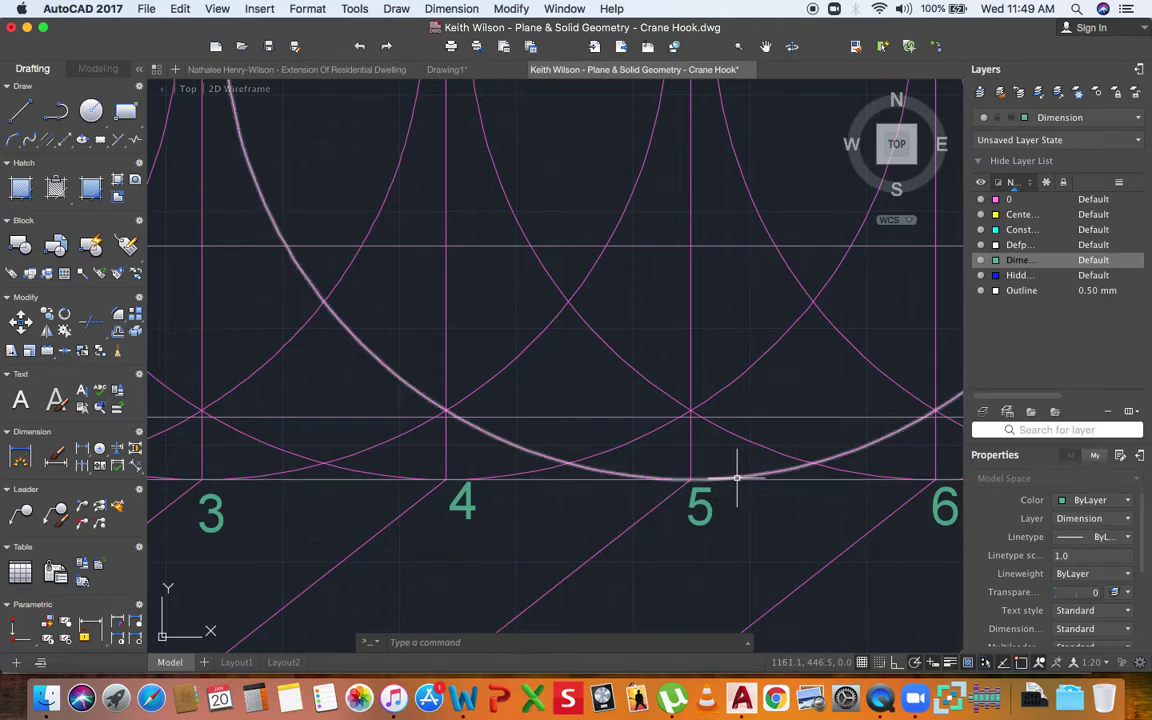
{"action": "left_click", "coordinate": [747, 477]}
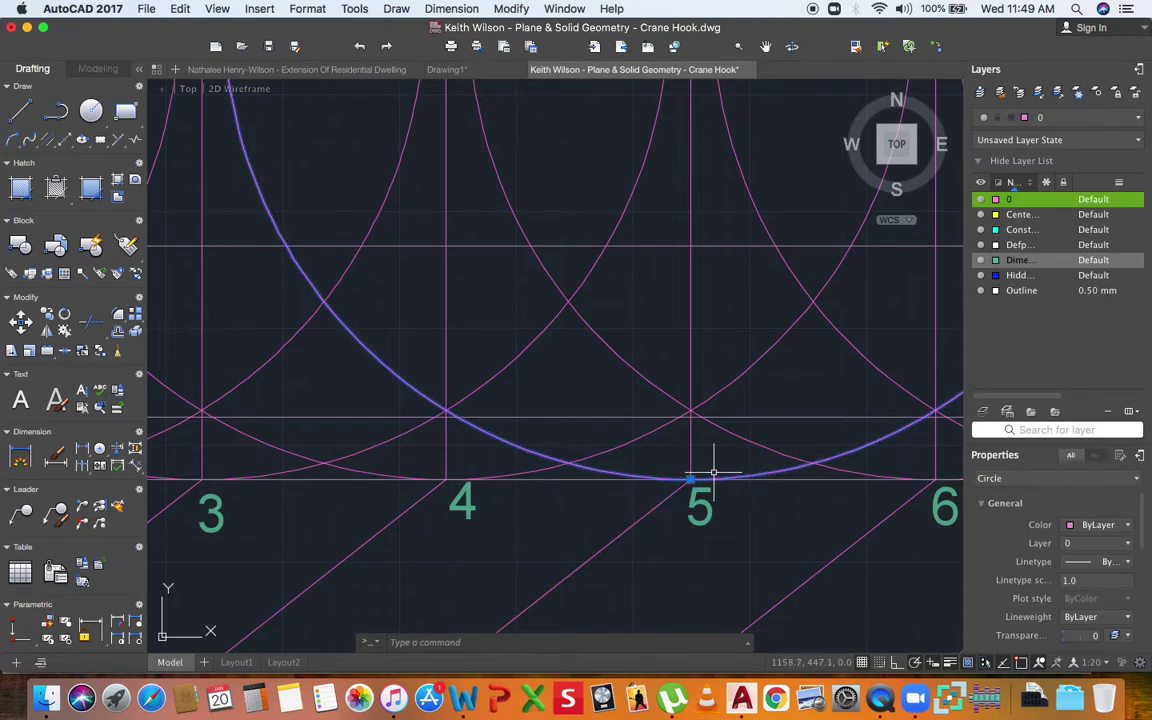
{"action": "scroll", "coordinate": [740, 470], "scroll_direction": "down", "scroll_amount": 8}
{"action": "scroll", "coordinate": [713, 330], "scroll_direction": "up", "scroll_amount": 3}
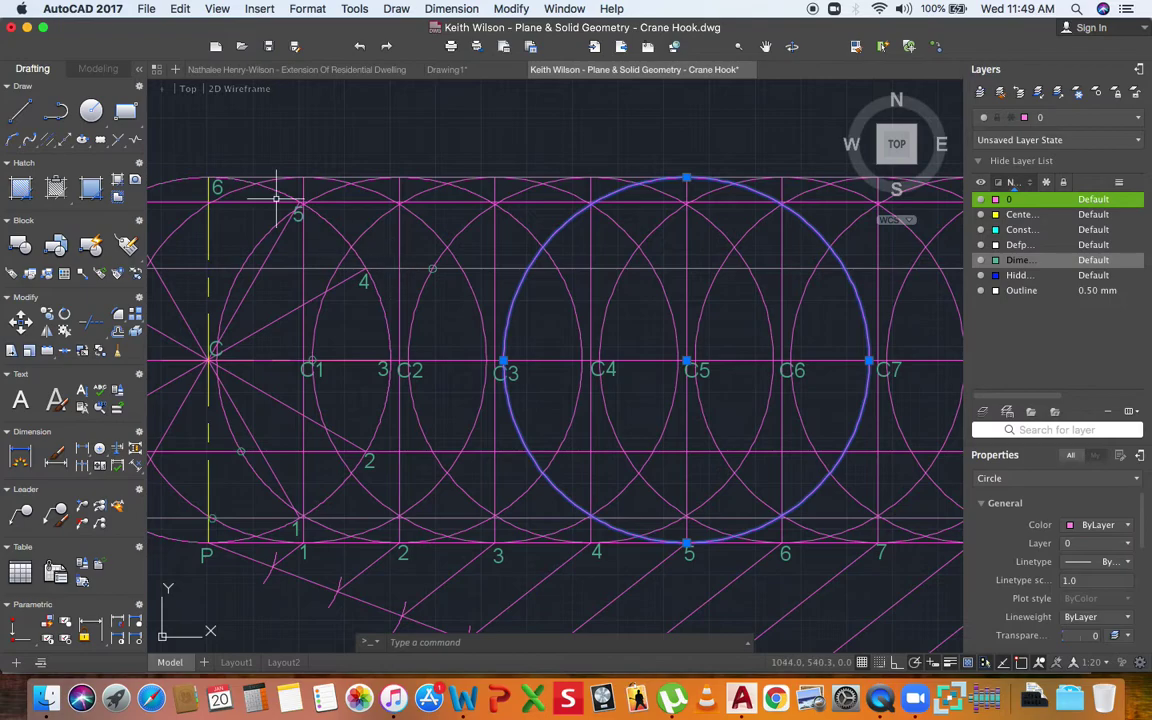
{"action": "scroll", "coordinate": [276, 198], "scroll_direction": "up", "scroll_amount": 5}
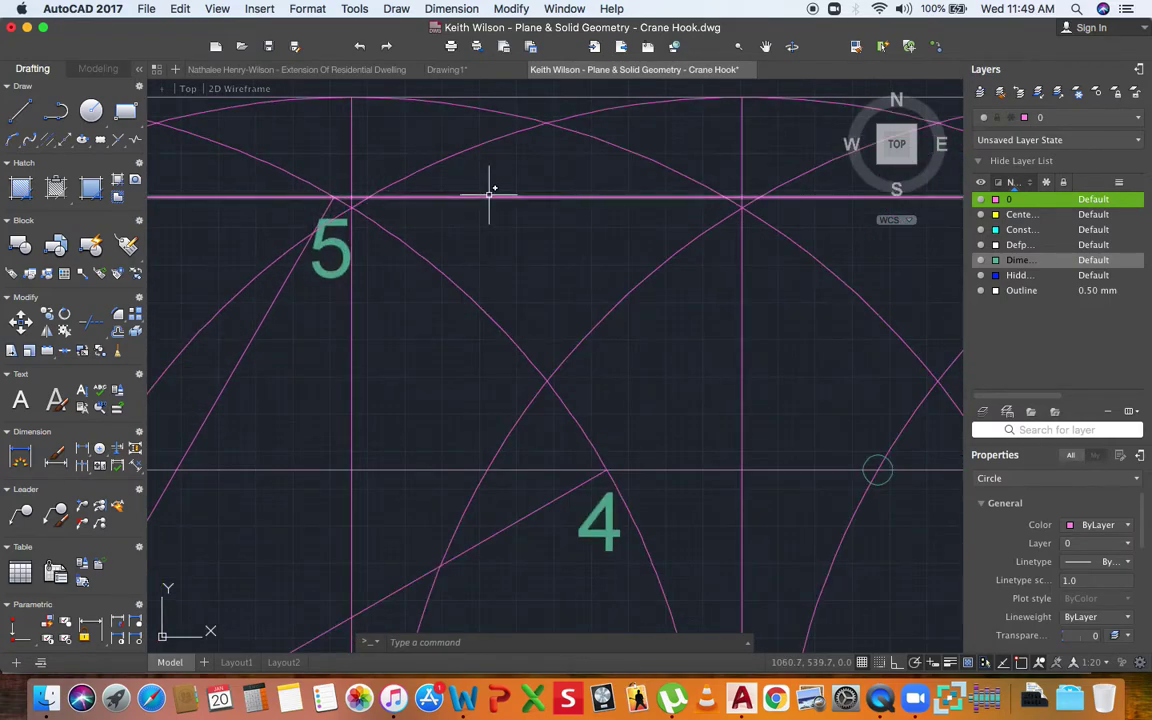
{"action": "left_click", "coordinate": [490, 195]}
{"action": "scroll", "coordinate": [480, 205], "scroll_direction": "down", "scroll_amount": 5}
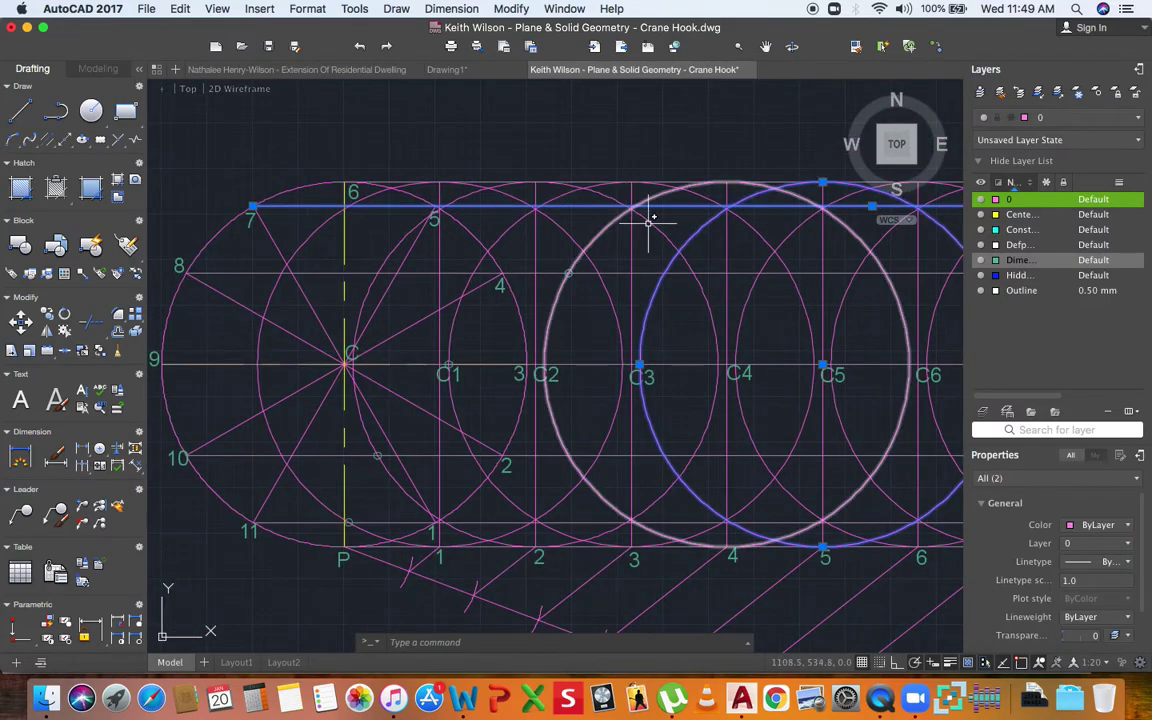
{"action": "scroll", "coordinate": [650, 215], "scroll_direction": "up", "scroll_amount": 6}
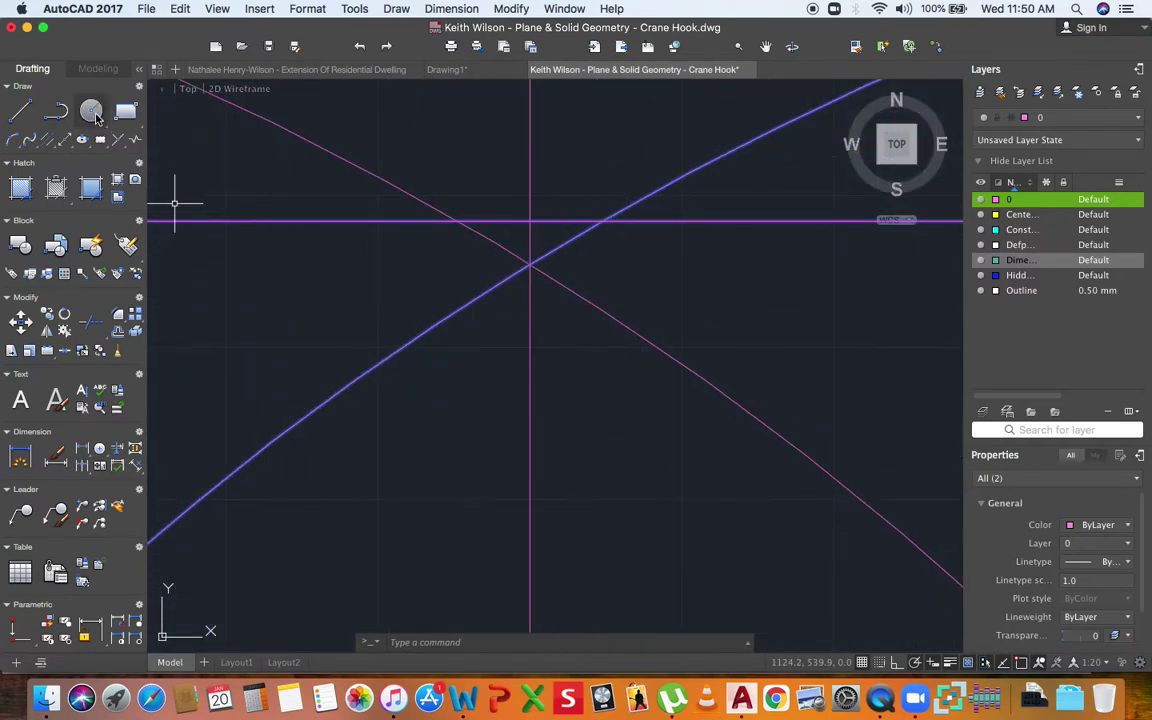
{"action": "left_click", "coordinate": [91, 112]}
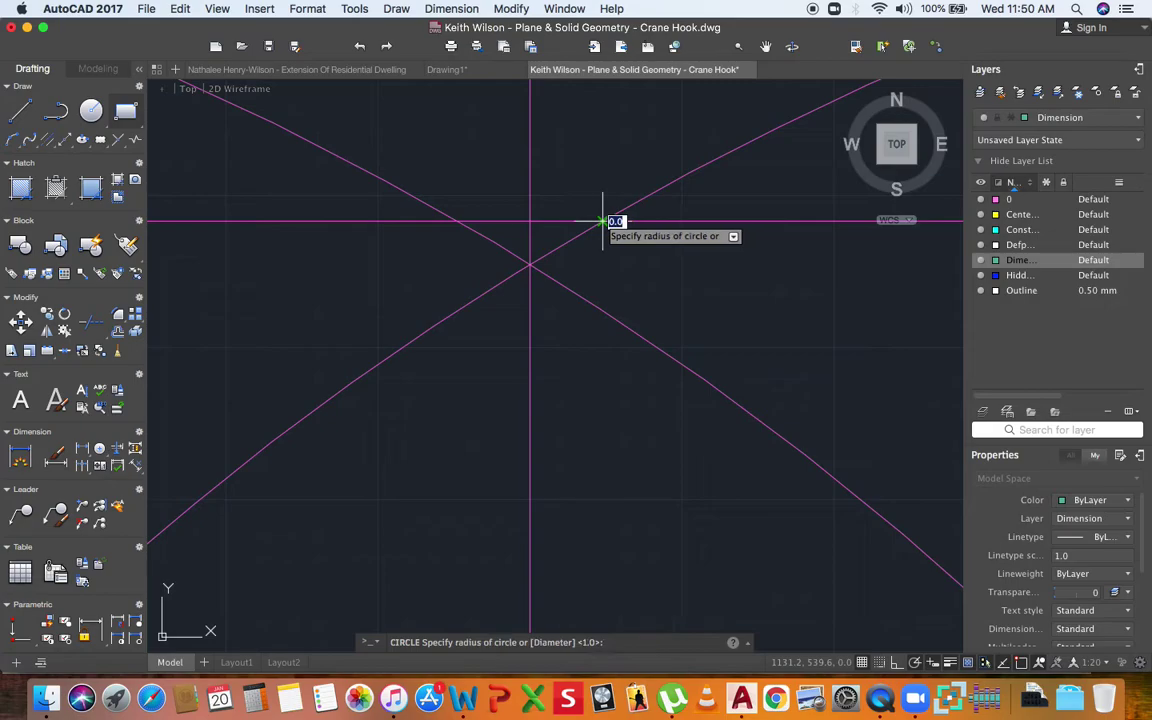
{"action": "key", "text": "Return"}
{"action": "scroll", "coordinate": [610, 240], "scroll_direction": "down", "scroll_amount": 5}
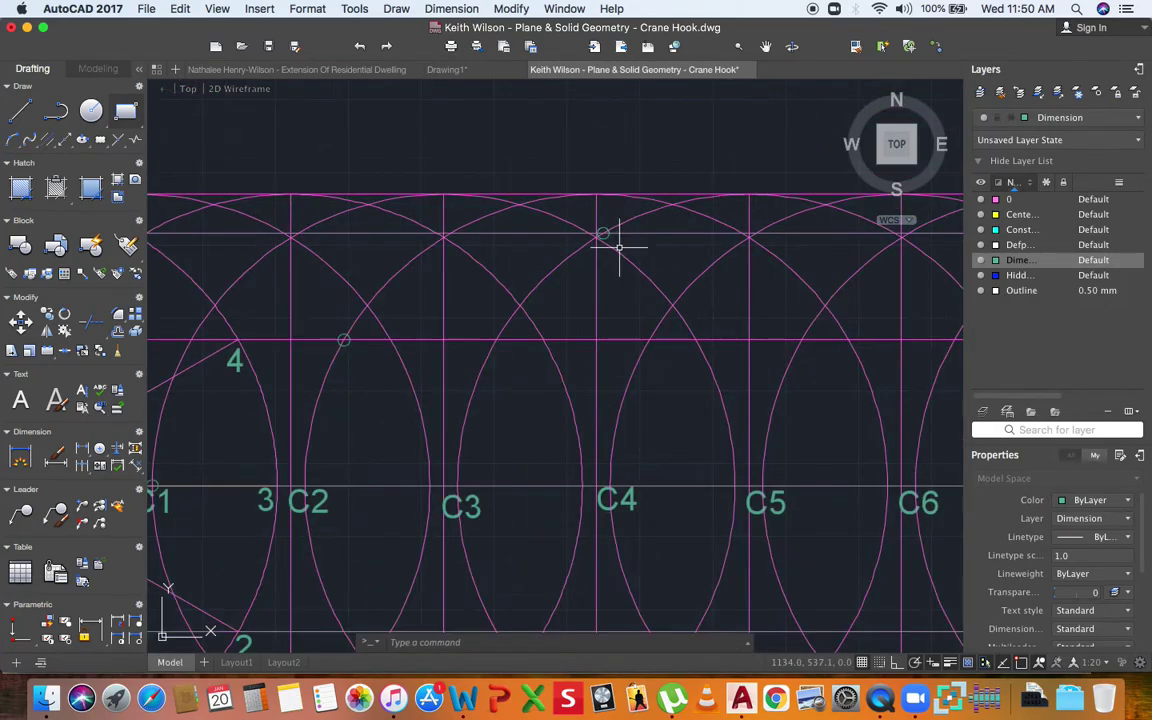
{"action": "scroll", "coordinate": [619, 248], "scroll_direction": "down", "scroll_amount": 3}
{"action": "scroll", "coordinate": [537, 302], "scroll_direction": "down", "scroll_amount": 3}
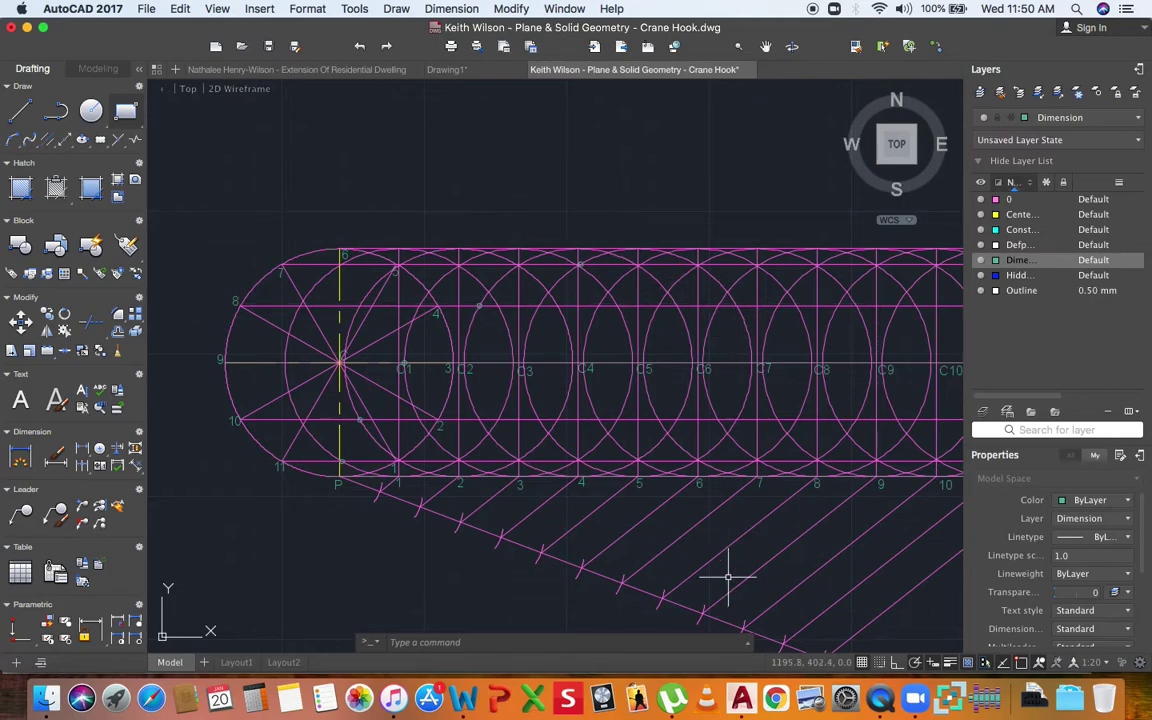
{"action": "scroll", "coordinate": [725, 470], "scroll_direction": "up", "scroll_amount": 6}
Mark where the C6 circle touches the top projection line through point 6 with a small circle.
{"action": "left_click", "coordinate": [744, 488]}
{"action": "scroll", "coordinate": [744, 488], "scroll_direction": "down", "scroll_amount": 5}
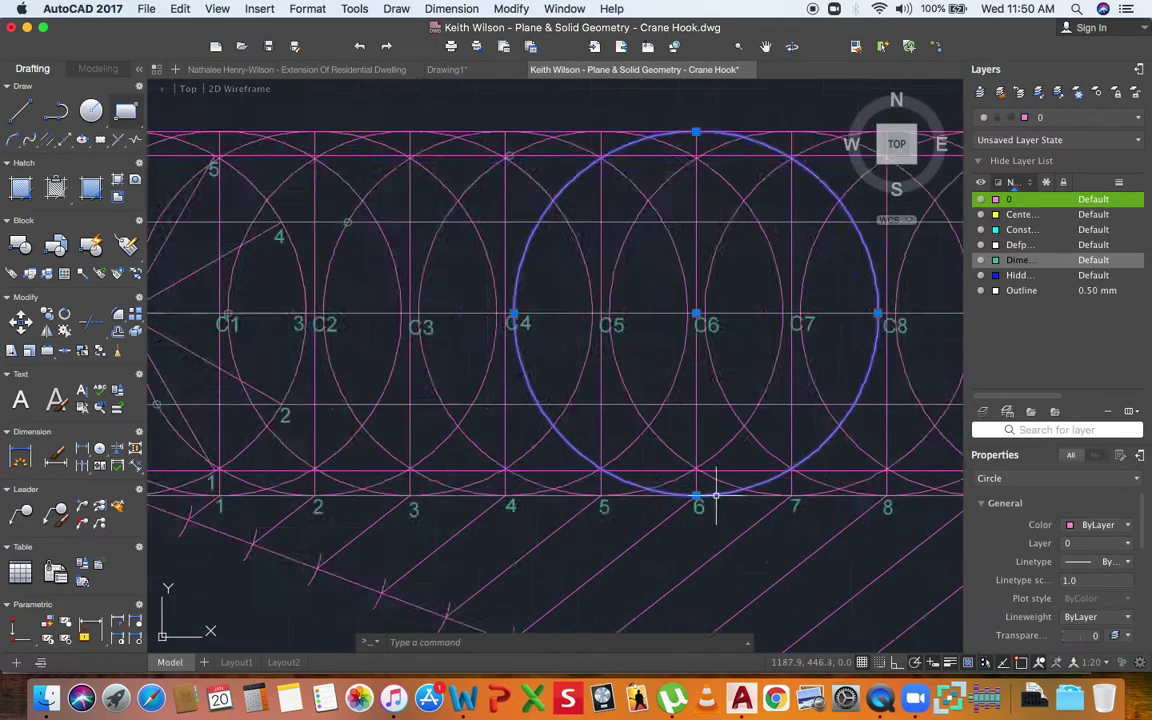
{"action": "scroll", "coordinate": [735, 255], "scroll_direction": "up", "scroll_amount": 8}
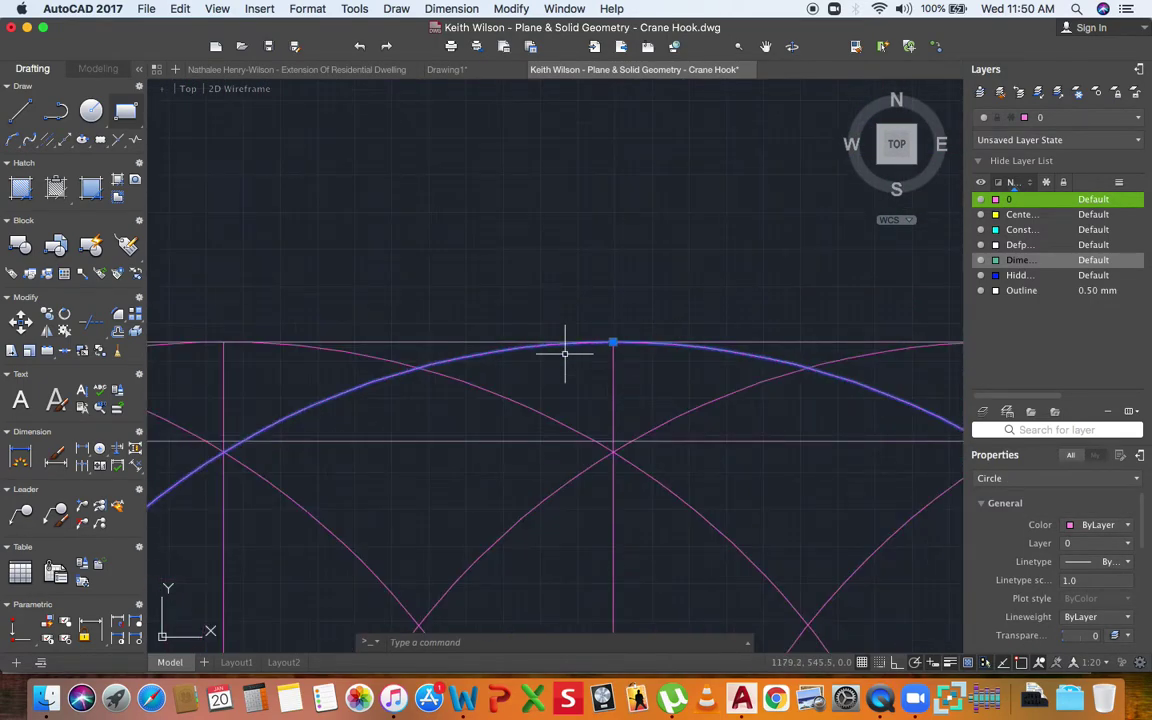
{"action": "key", "text": "Delete"}
{"action": "type", "text": "c"}
{"action": "key", "text": "Return"}
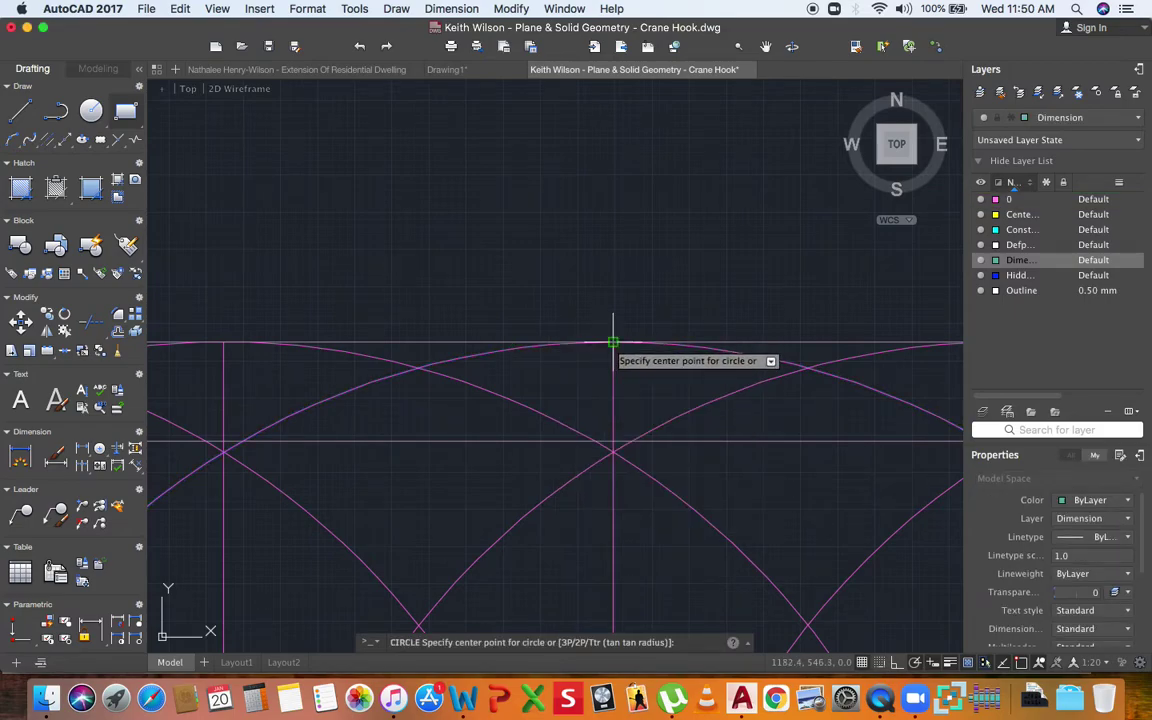
{"action": "left_click", "coordinate": [613, 342]}
{"action": "left_click", "coordinate": [630, 358]}
{"action": "scroll", "coordinate": [600, 350], "scroll_direction": "down", "scroll_amount": 5}
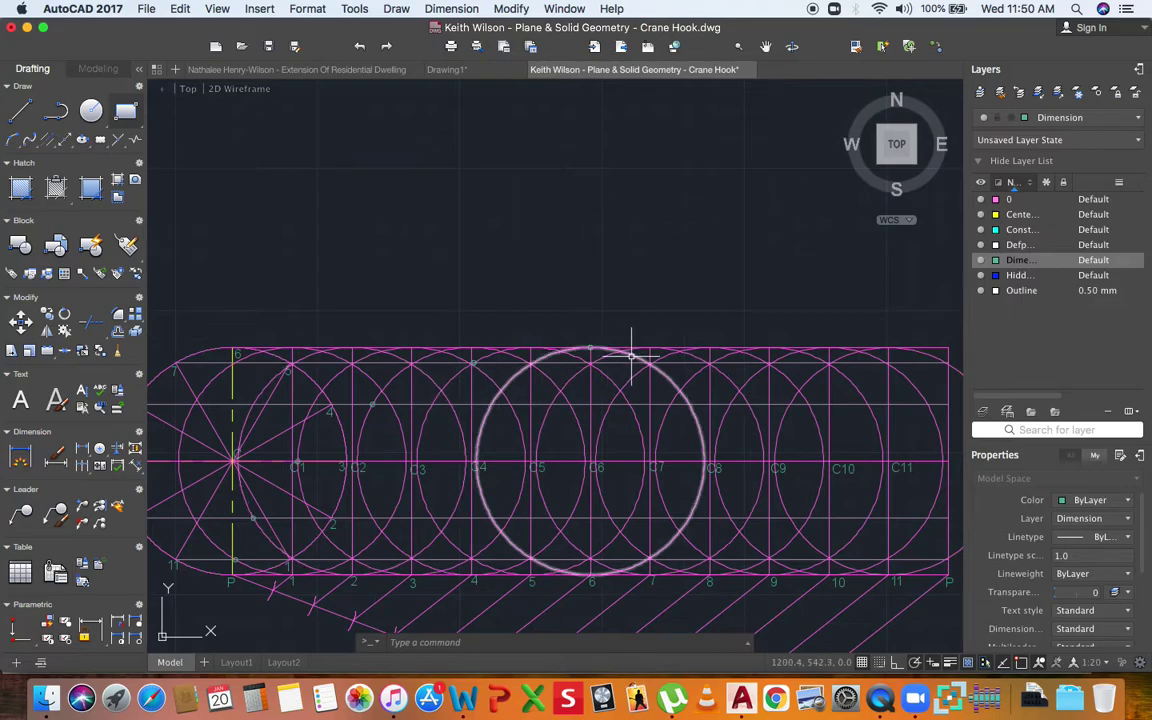
{"action": "scroll", "coordinate": [626, 350], "scroll_direction": "up", "scroll_amount": 3}
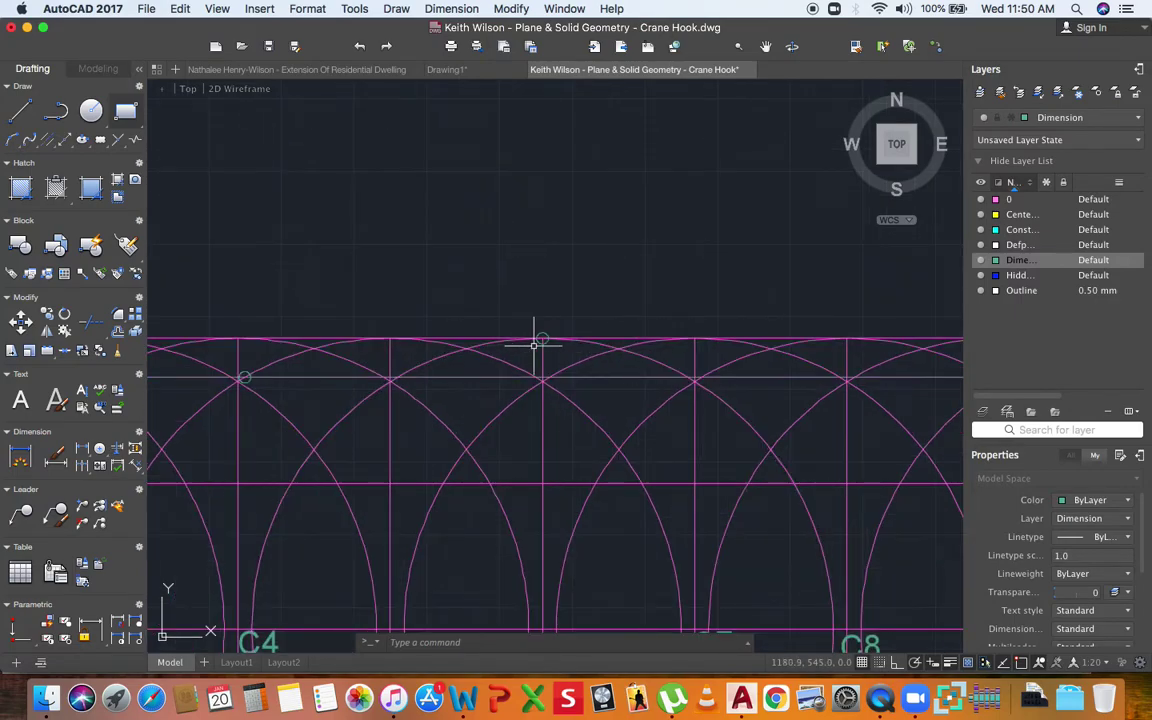
{"action": "scroll", "coordinate": [535, 339], "scroll_direction": "down", "scroll_amount": 3}
{"action": "scroll", "coordinate": [608, 497], "scroll_direction": "up", "scroll_amount": 5}
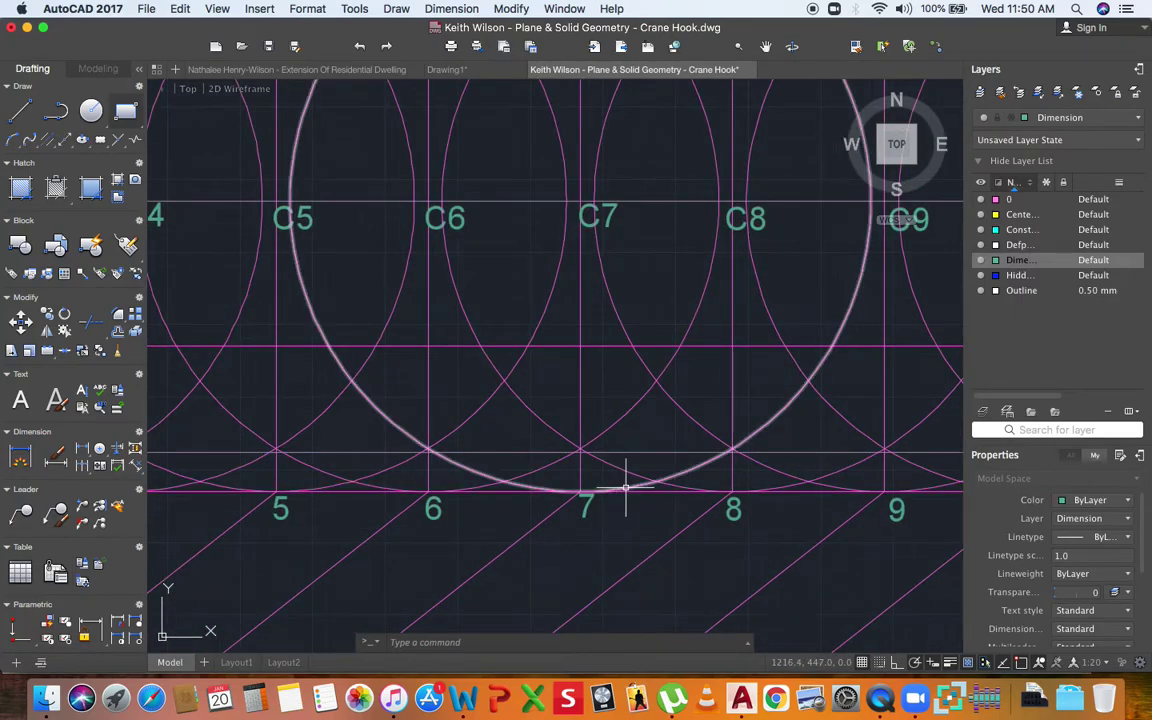
Select the large circle centred on C7 and zoom to inspect its crossings.
{"action": "left_click", "coordinate": [626, 488]}
{"action": "scroll", "coordinate": [626, 488], "scroll_direction": "down", "scroll_amount": 4}
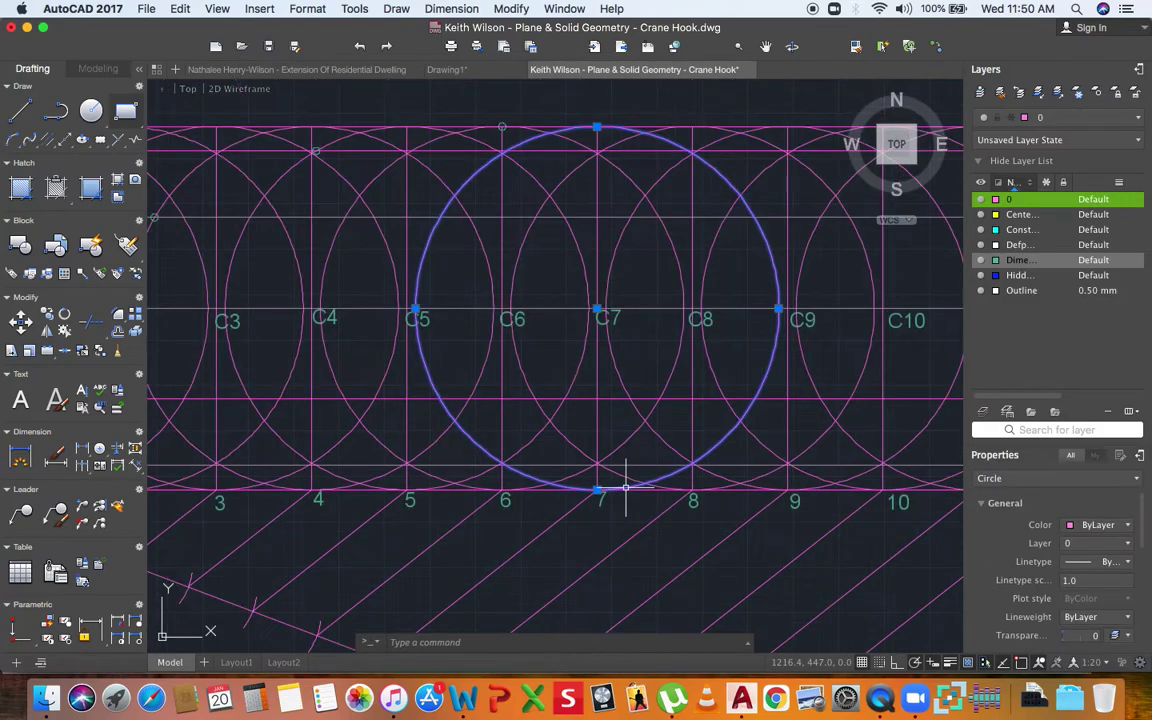
{"action": "scroll", "coordinate": [609, 360], "scroll_direction": "up", "scroll_amount": 2}
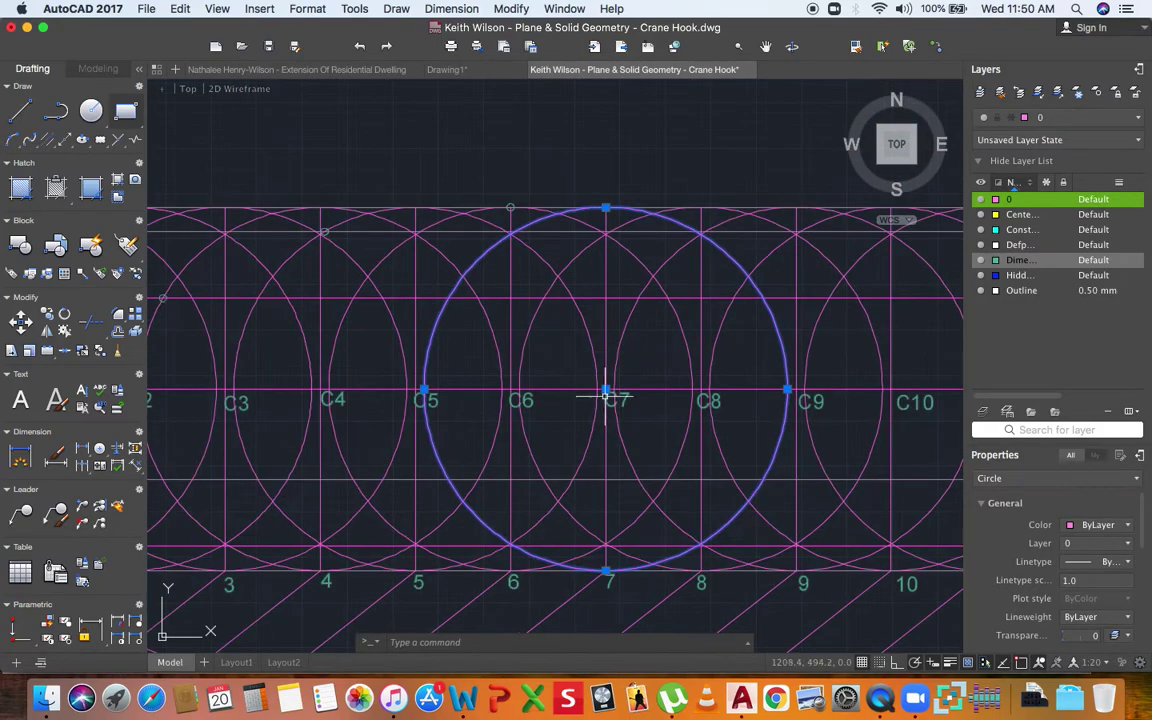
Place a small marker circle at the C7 circle–line crossing.
{"action": "scroll", "coordinate": [603, 264], "scroll_direction": "down", "scroll_amount": 5}
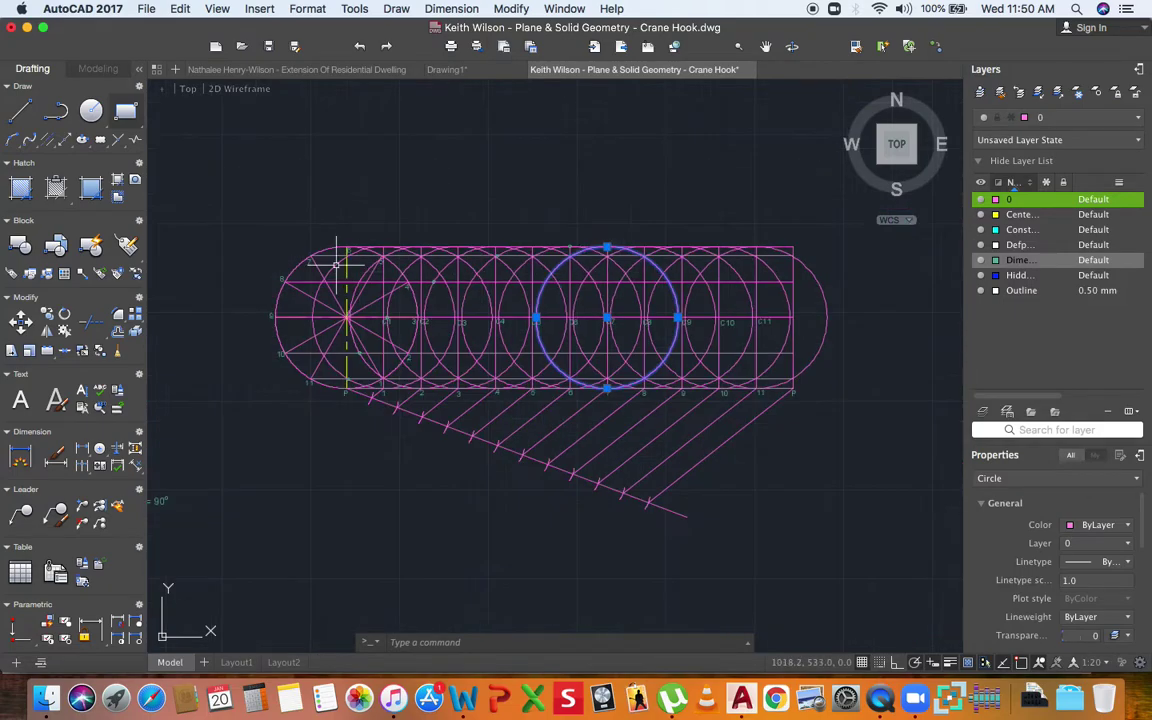
{"action": "scroll", "coordinate": [300, 243], "scroll_direction": "up", "scroll_amount": 5}
{"action": "scroll", "coordinate": [290, 243], "scroll_direction": "down", "scroll_amount": 4}
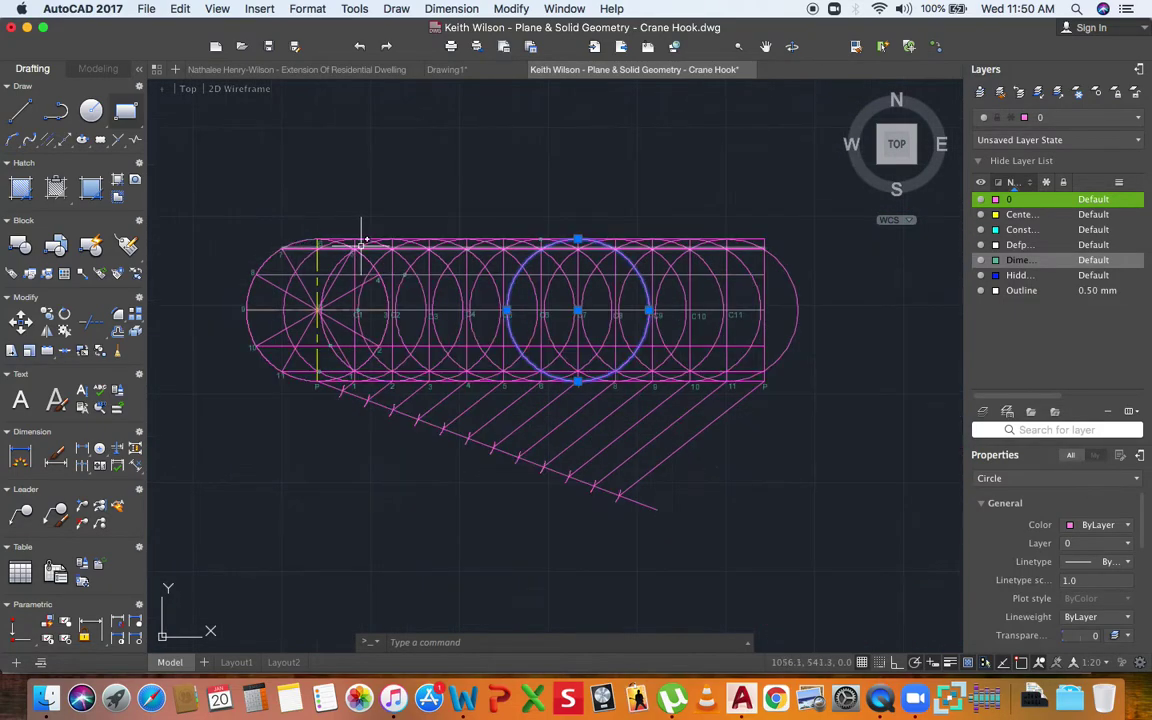
{"action": "scroll", "coordinate": [630, 240], "scroll_direction": "up", "scroll_amount": 4}
{"action": "scroll", "coordinate": [571, 258], "scroll_direction": "down", "scroll_amount": 4}
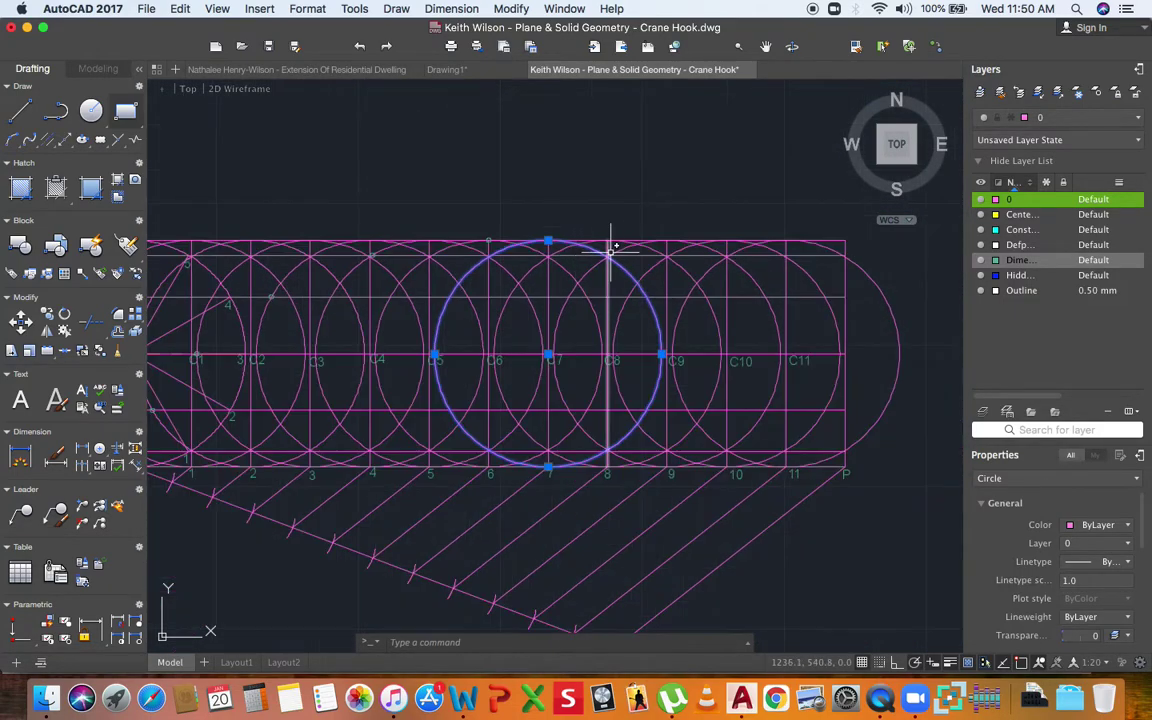
{"action": "scroll", "coordinate": [586, 260], "scroll_direction": "up", "scroll_amount": 4}
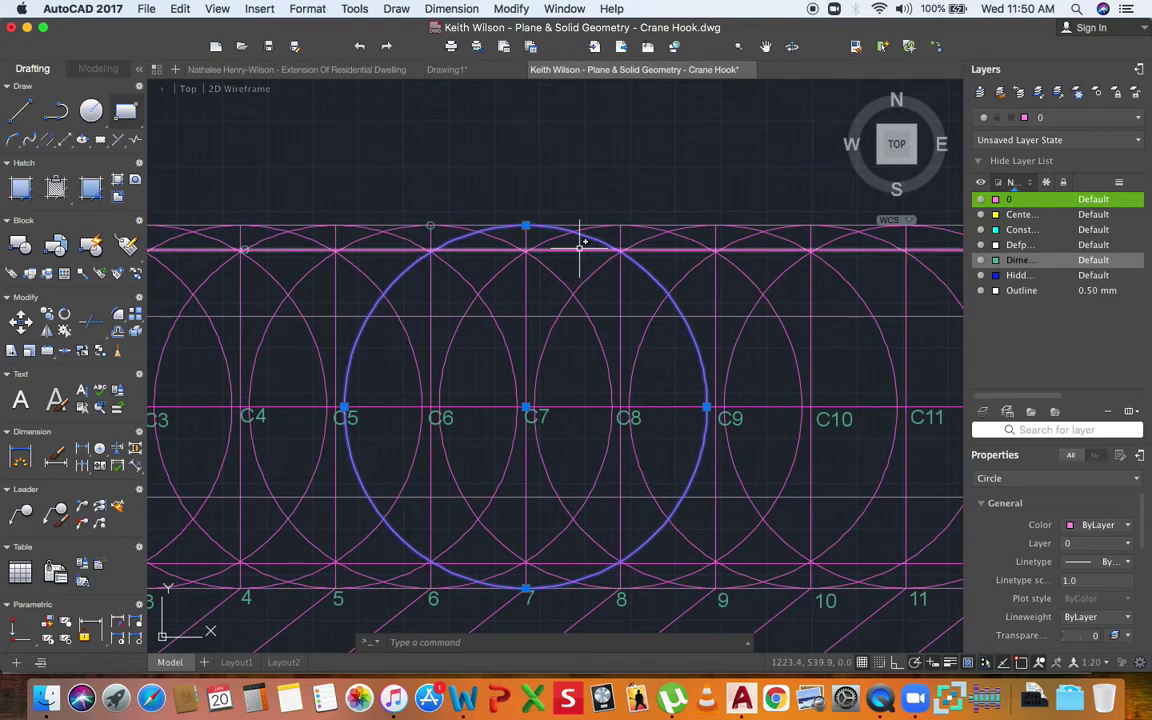
{"action": "left_click", "coordinate": [580, 248]}
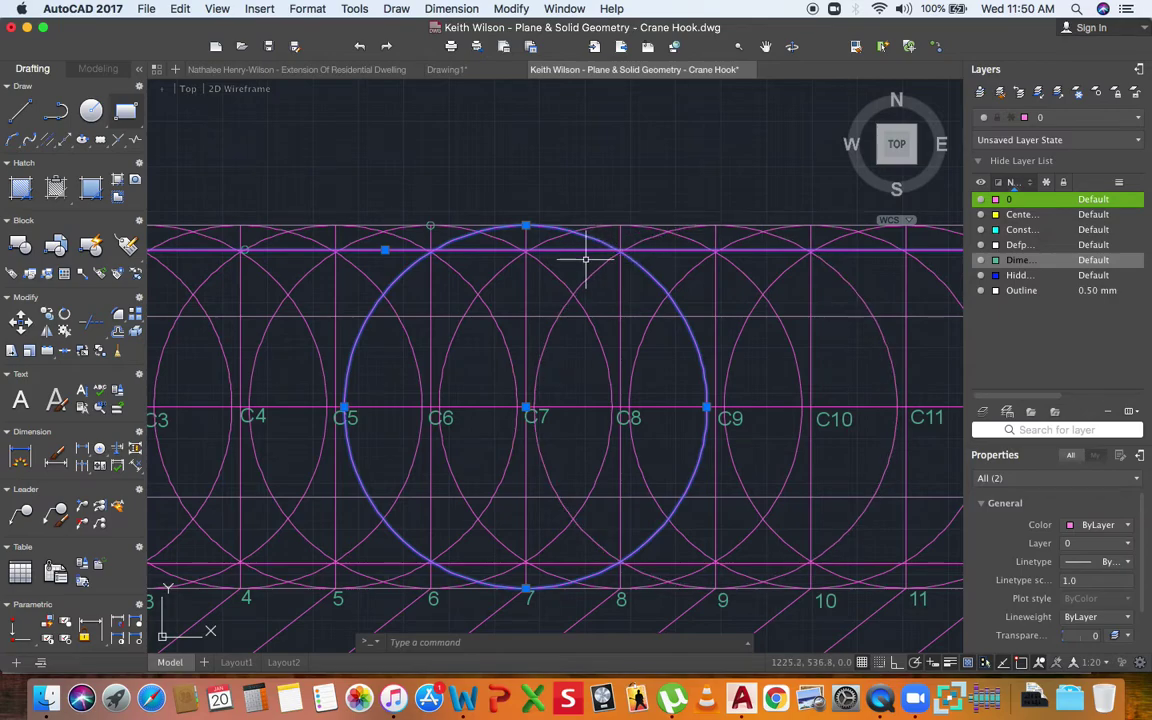
{"action": "scroll", "coordinate": [586, 260], "scroll_direction": "up", "scroll_amount": 5}
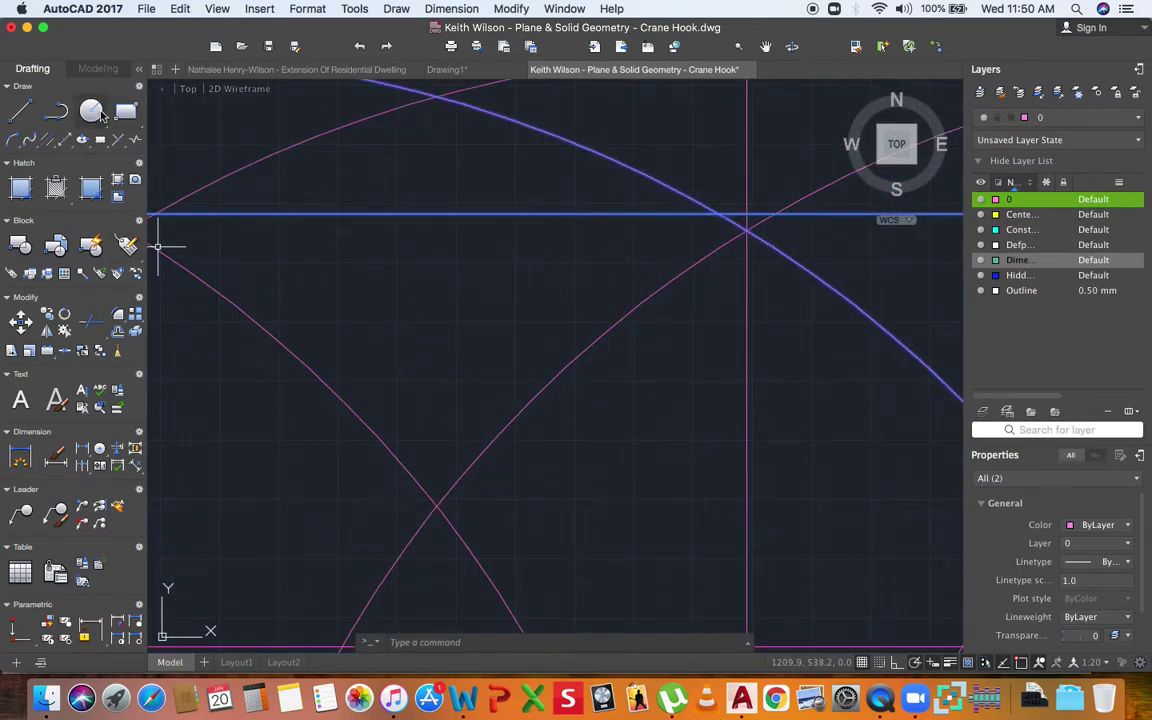
{"action": "left_click", "coordinate": [100, 114]}
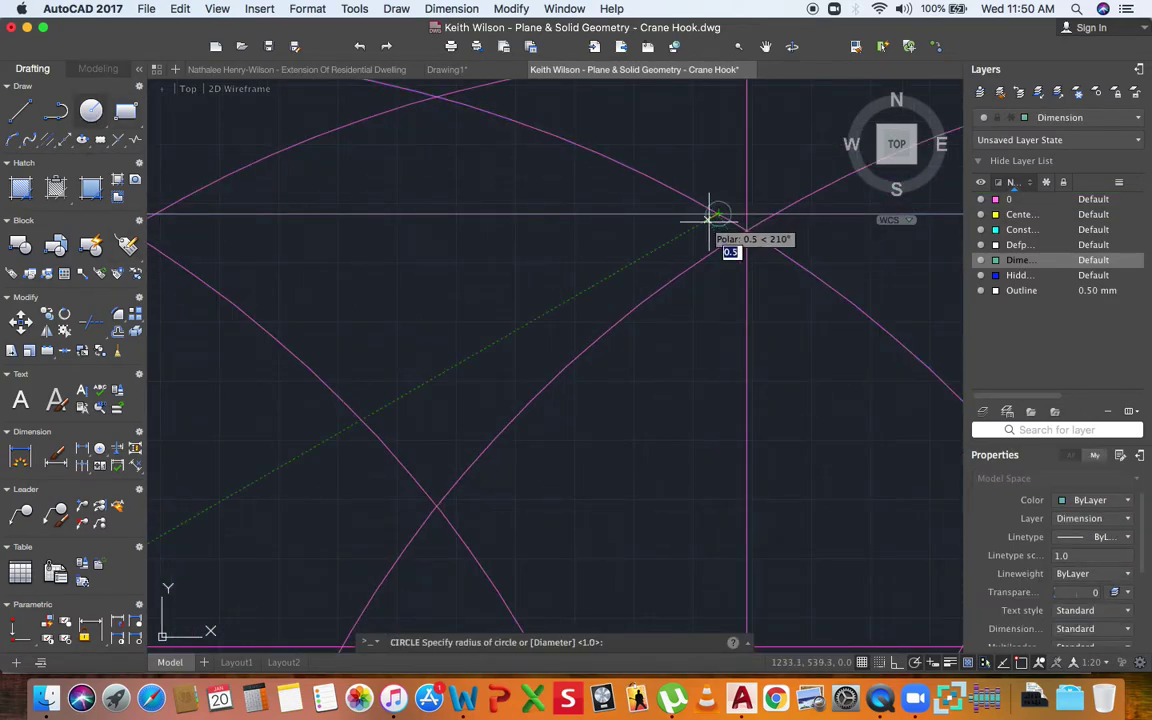
{"action": "left_click", "coordinate": [709, 221]}
Add a default-radius marker circle where C8's circle crosses its horizontal line.
{"action": "scroll", "coordinate": [663, 226], "scroll_direction": "down", "scroll_amount": 5}
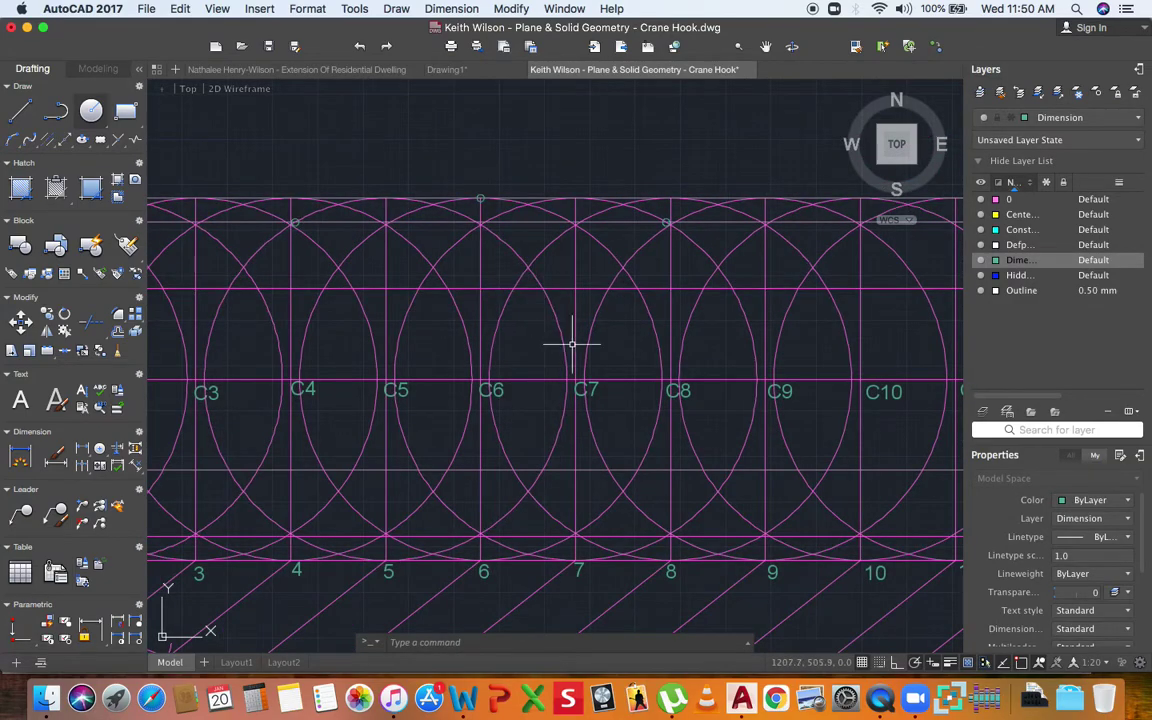
{"action": "left_click", "coordinate": [707, 551]}
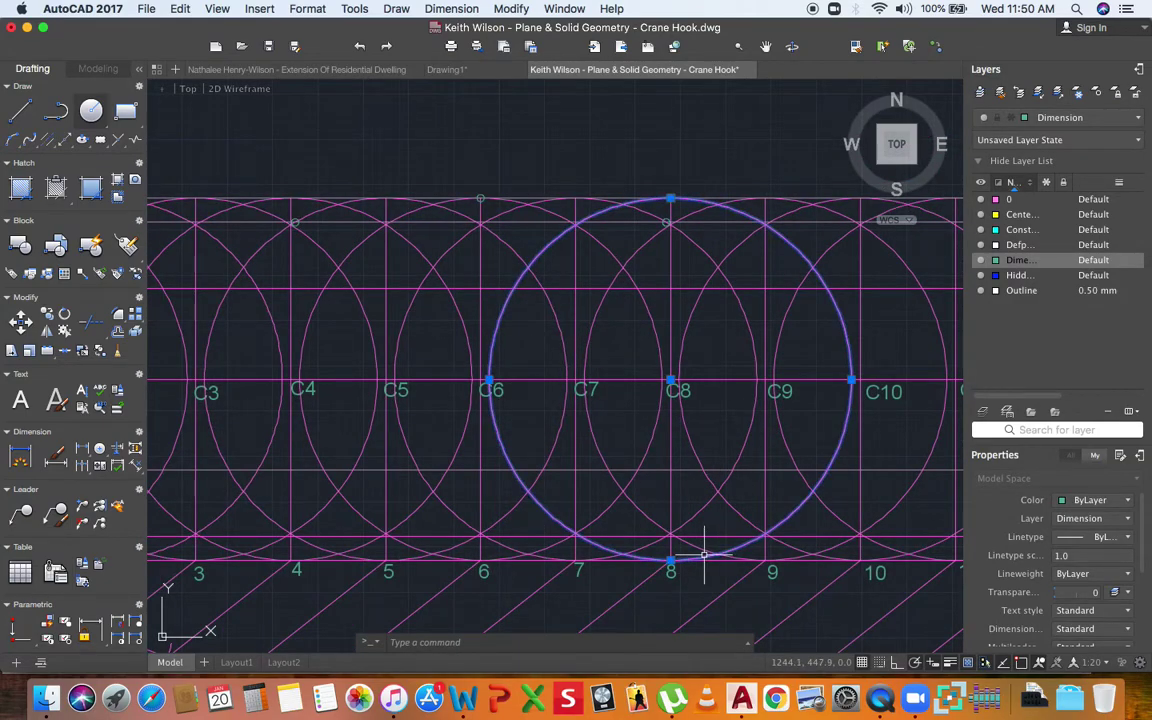
{"action": "left_click", "coordinate": [598, 283]}
{"action": "left_click", "coordinate": [592, 289]}
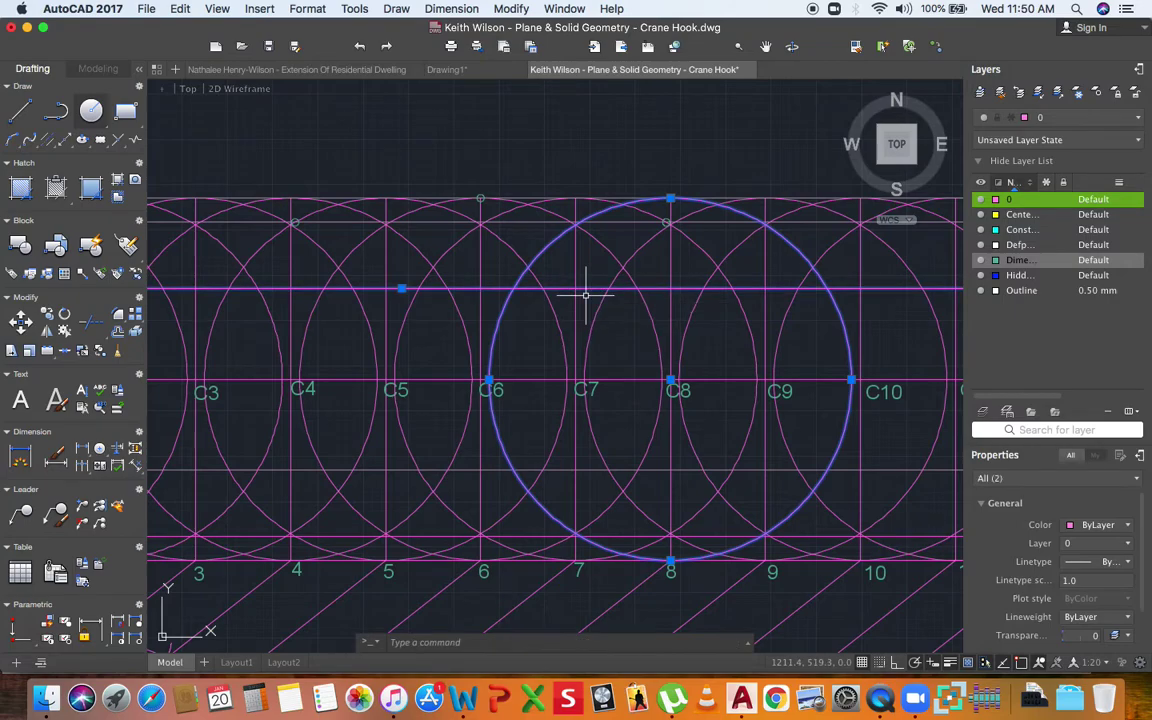
{"action": "scroll", "coordinate": [588, 287], "scroll_direction": "down", "scroll_amount": 4}
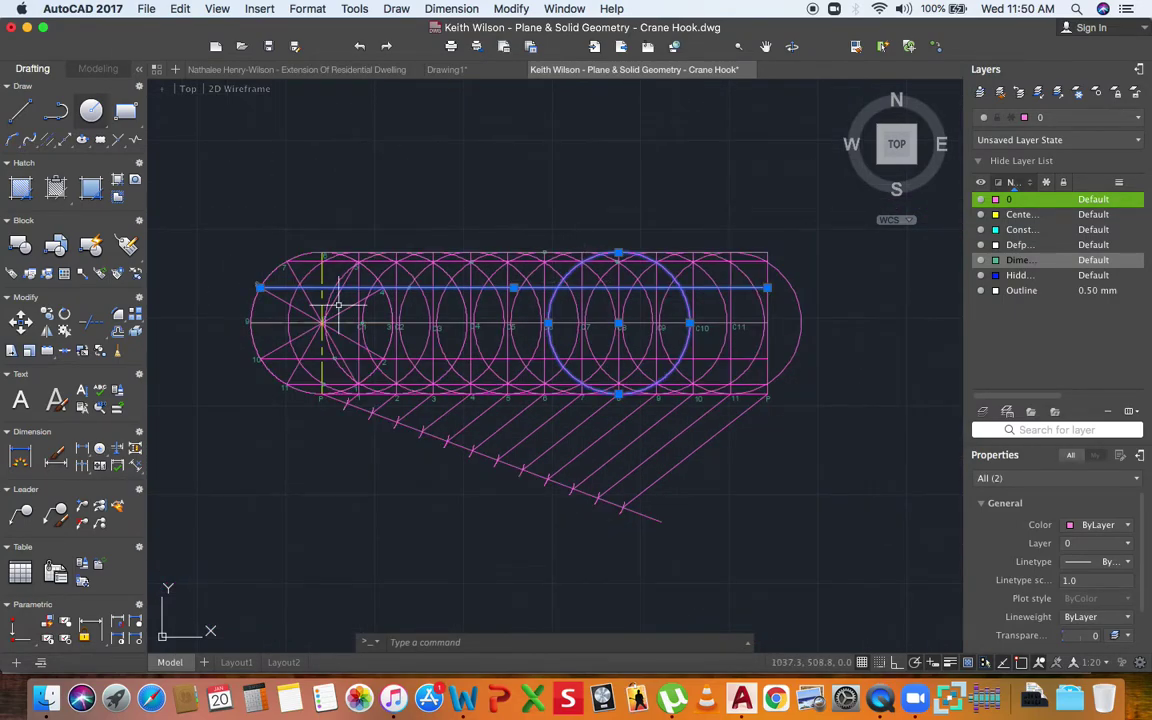
{"action": "scroll", "coordinate": [774, 298], "scroll_direction": "up", "scroll_amount": 6}
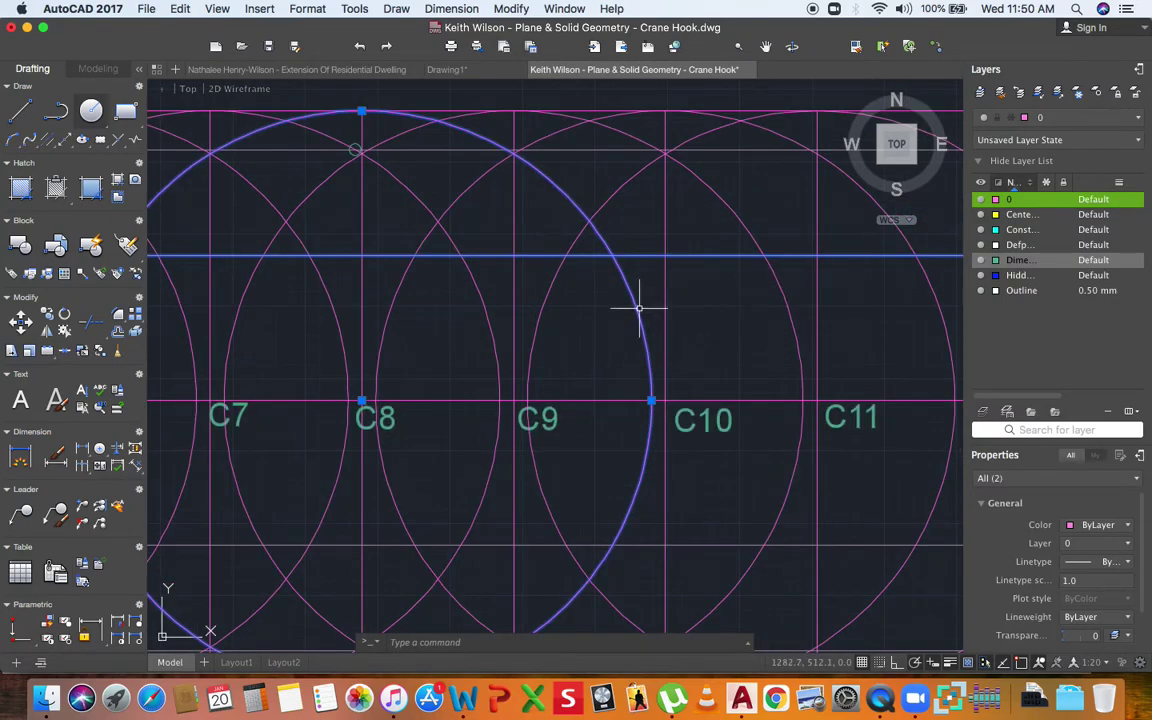
{"action": "type", "text": "c"}
{"action": "key", "text": "Return"}
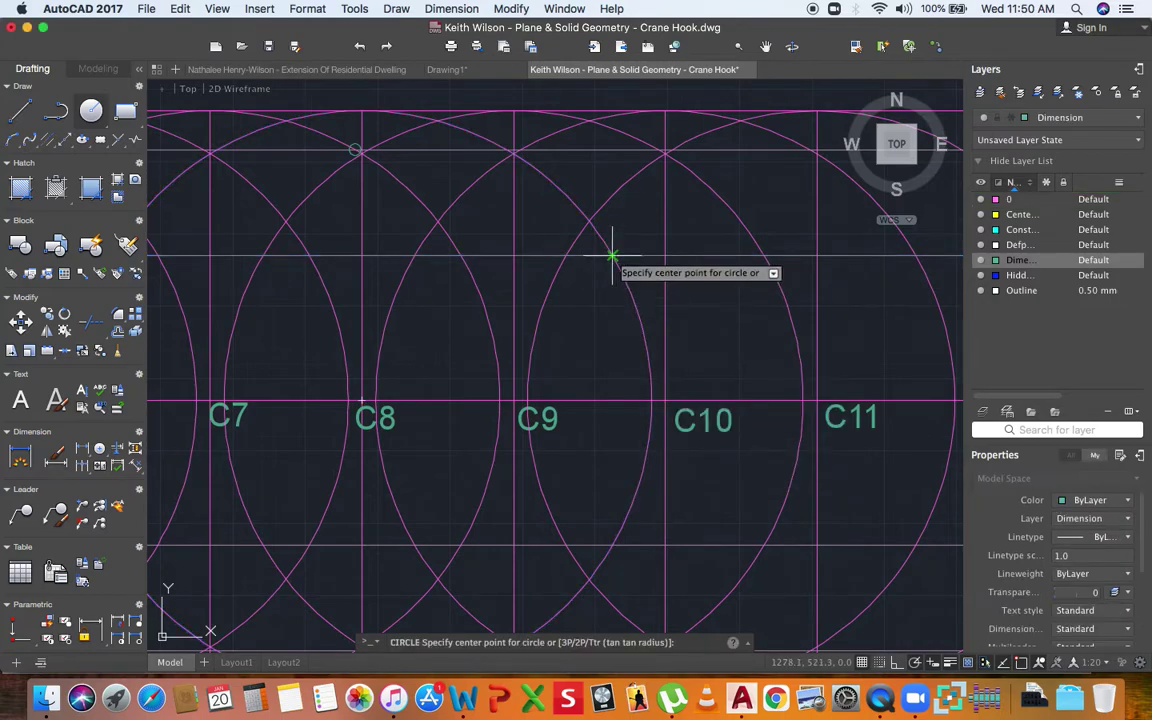
{"action": "left_click", "coordinate": [612, 257]}
{"action": "key", "text": "Return"}
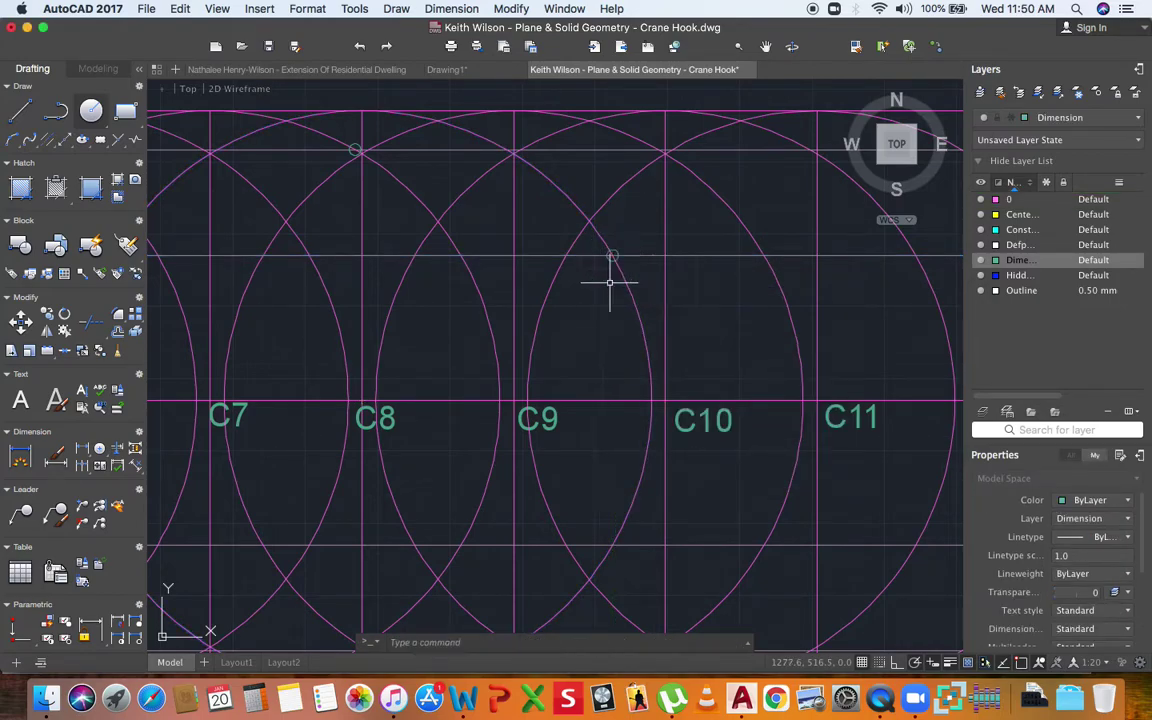
Mark the C9 circle's crossing near C11 with another small marker circle.
{"action": "scroll", "coordinate": [614, 268], "scroll_direction": "down", "scroll_amount": 4}
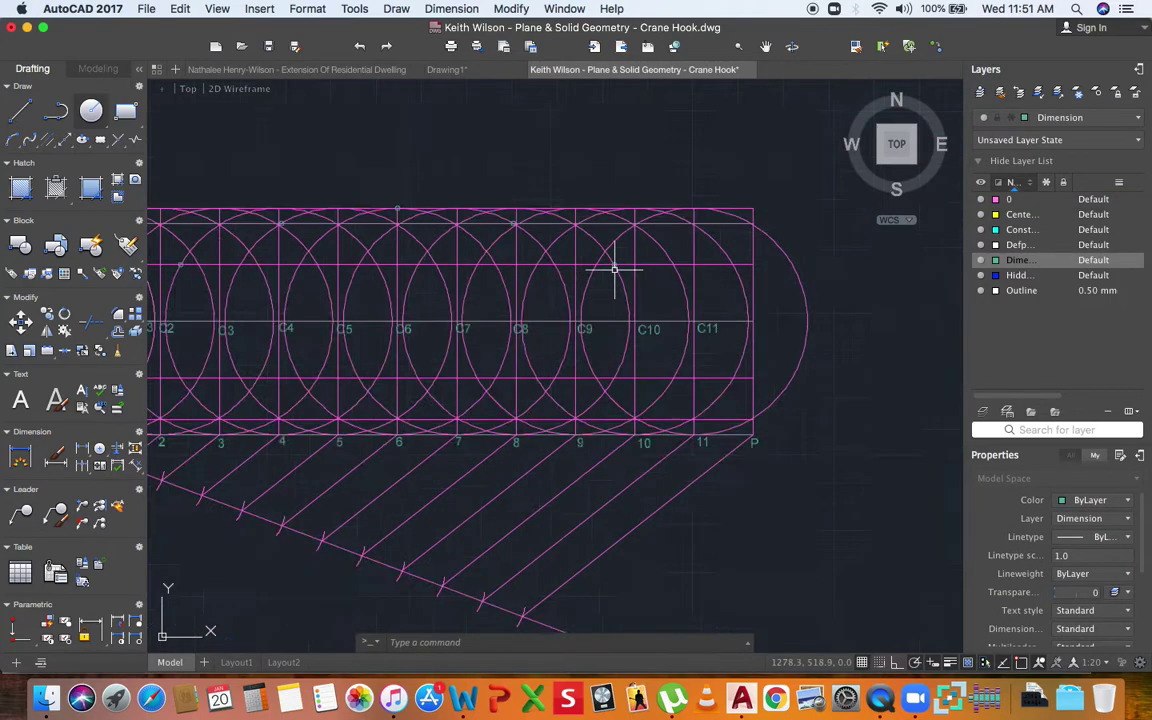
{"action": "left_click", "coordinate": [615, 428]}
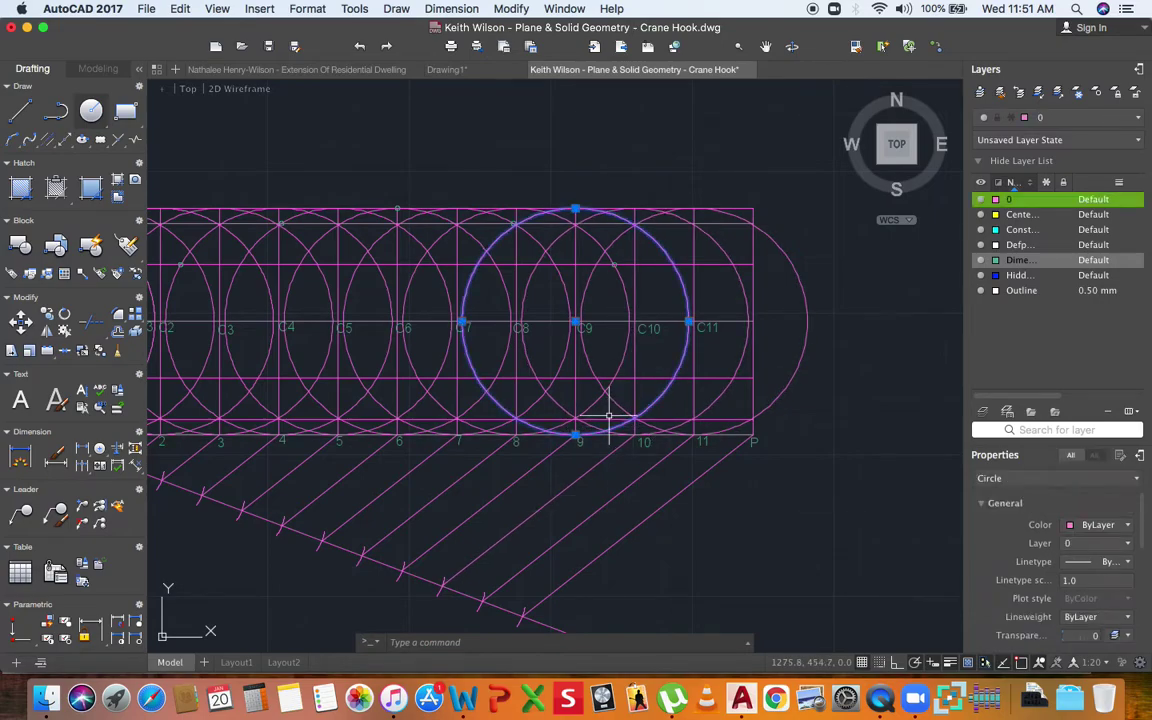
{"action": "left_click", "coordinate": [676, 319]}
{"action": "scroll", "coordinate": [690, 319], "scroll_direction": "up", "scroll_amount": 5}
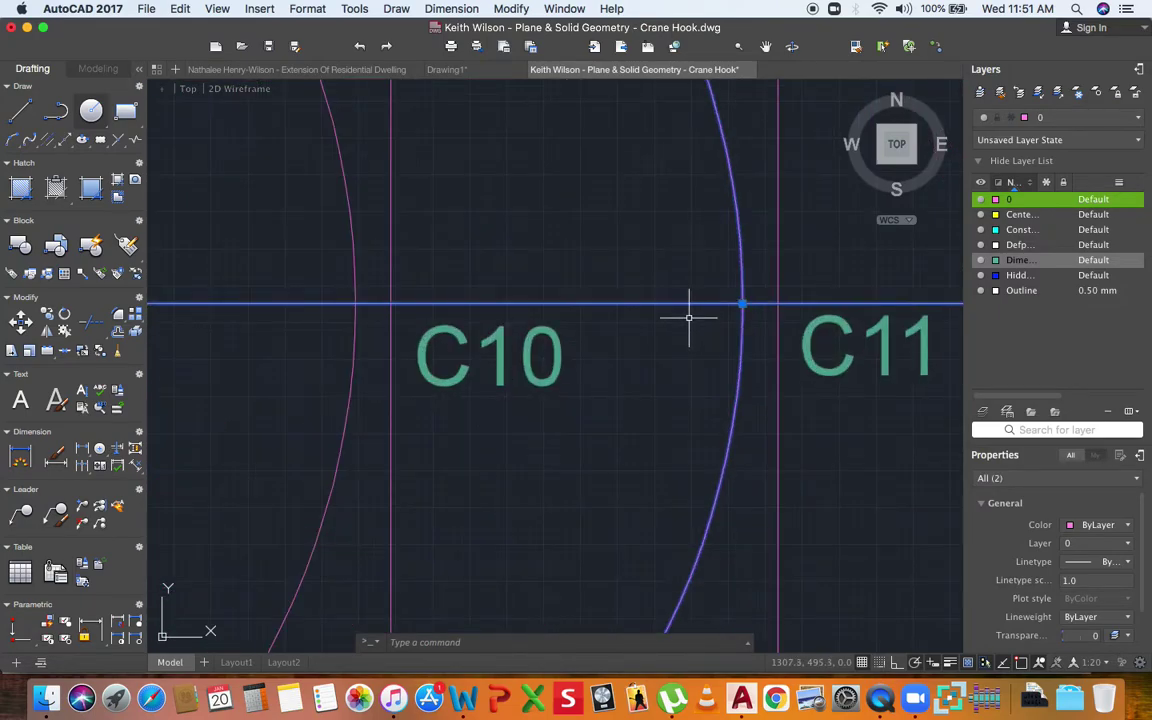
{"action": "type", "text": "c"}
{"action": "key", "text": "Return"}
{"action": "left_click", "coordinate": [741, 303]}
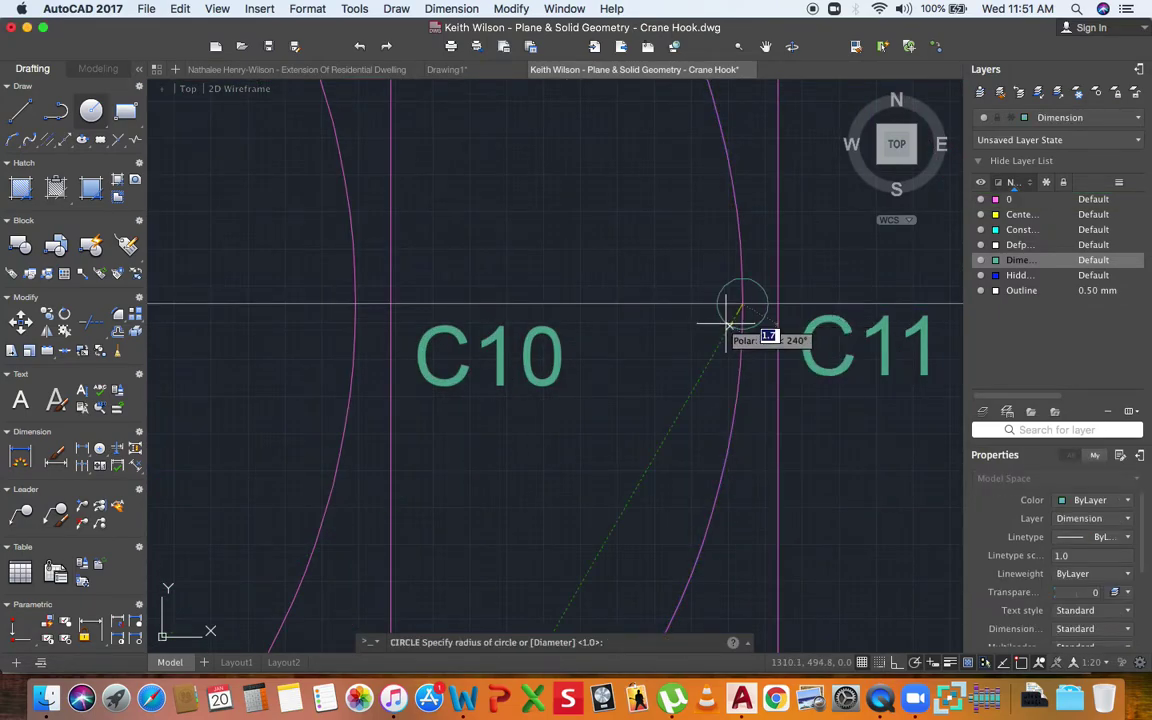
{"action": "left_click", "coordinate": [728, 322]}
Add a default-radius marker where C10's circle crosses the line.
{"action": "scroll", "coordinate": [715, 330], "scroll_direction": "down", "scroll_amount": 5}
{"action": "left_click", "coordinate": [741, 477]}
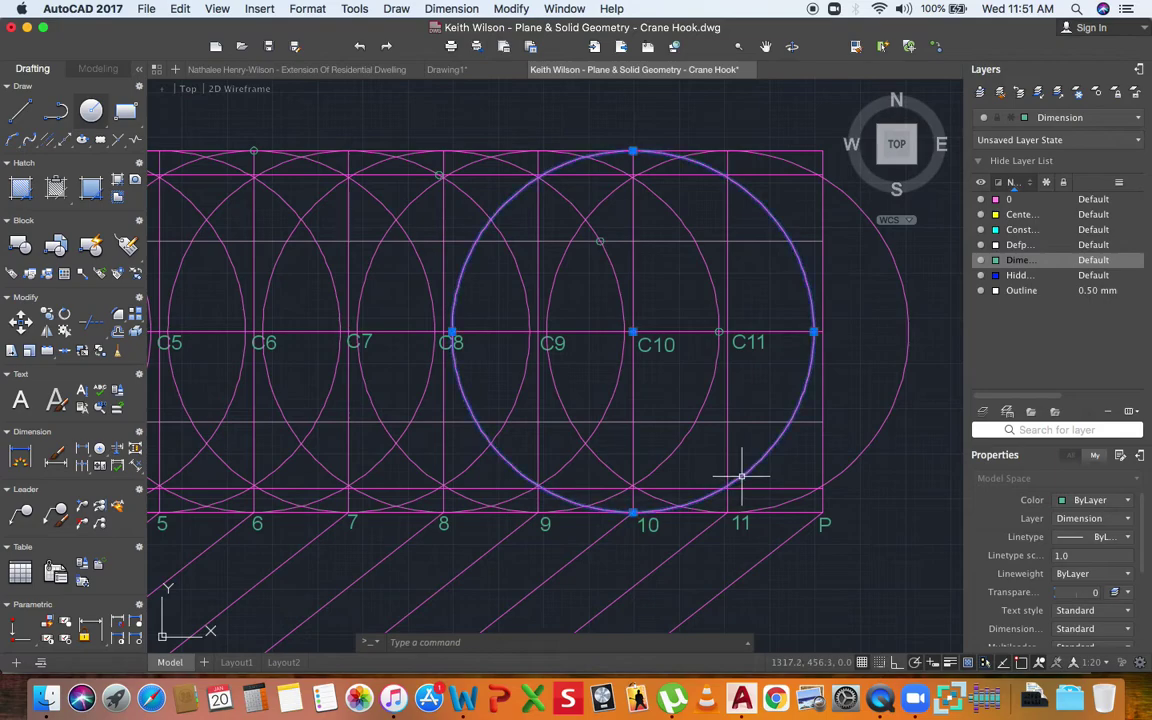
{"action": "type", "text": "c"}
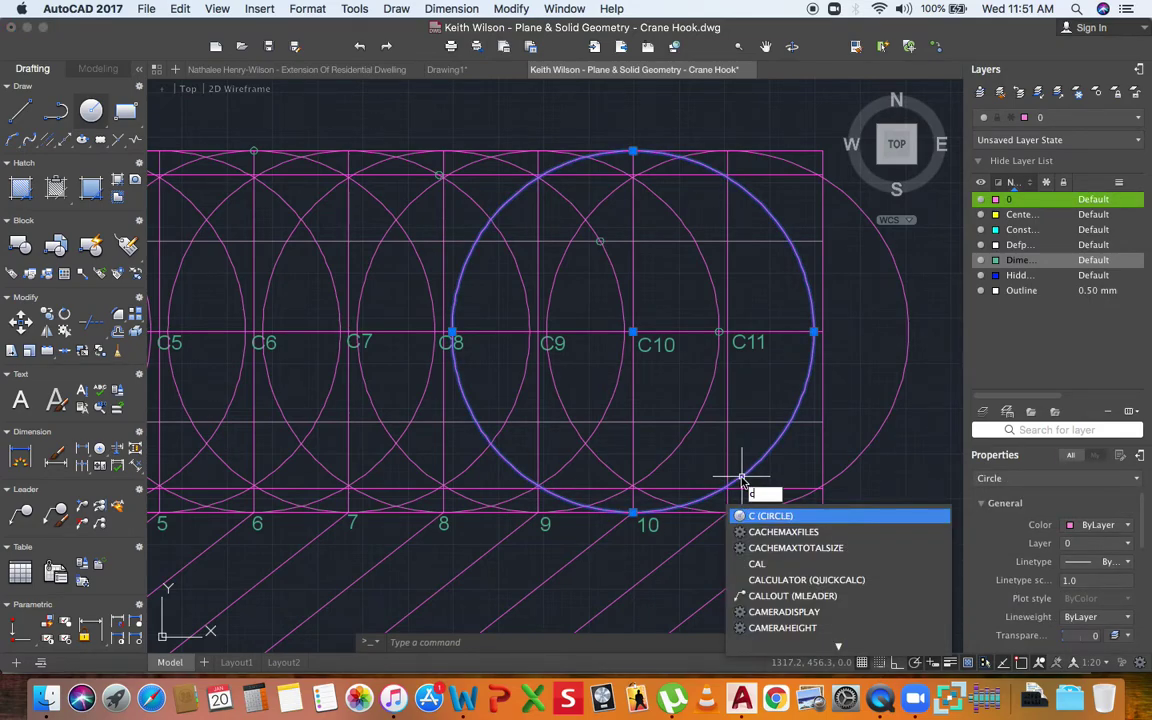
{"action": "key", "text": "Return"}
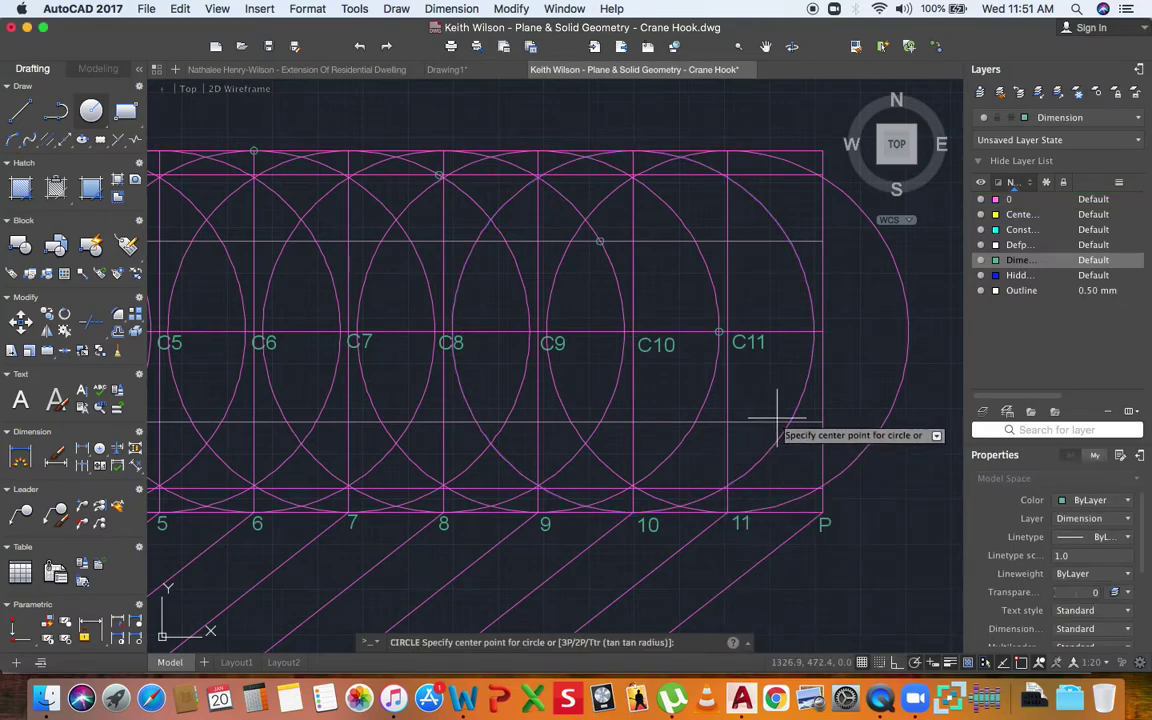
{"action": "left_click", "coordinate": [790, 423]}
{"action": "key", "text": "Return"}
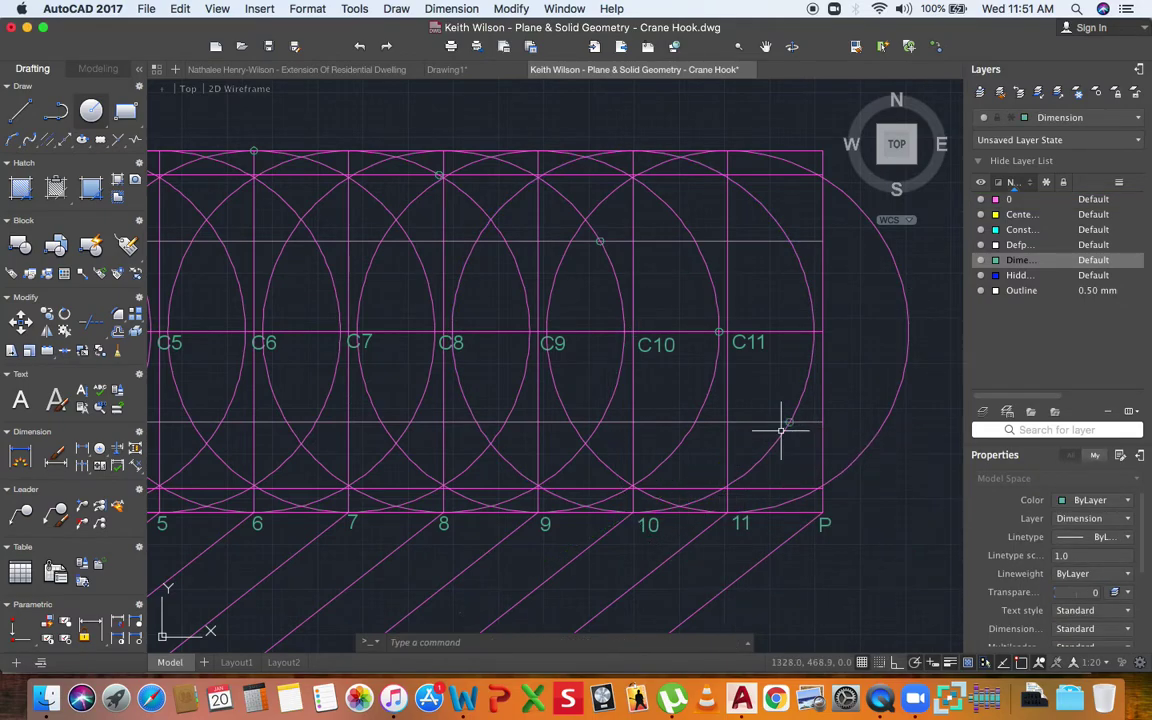
Place a marker circle at the C11 line–curve crossing near P.
{"action": "left_click", "coordinate": [797, 494]}
{"action": "scroll", "coordinate": [756, 463], "scroll_direction": "down", "scroll_amount": 2}
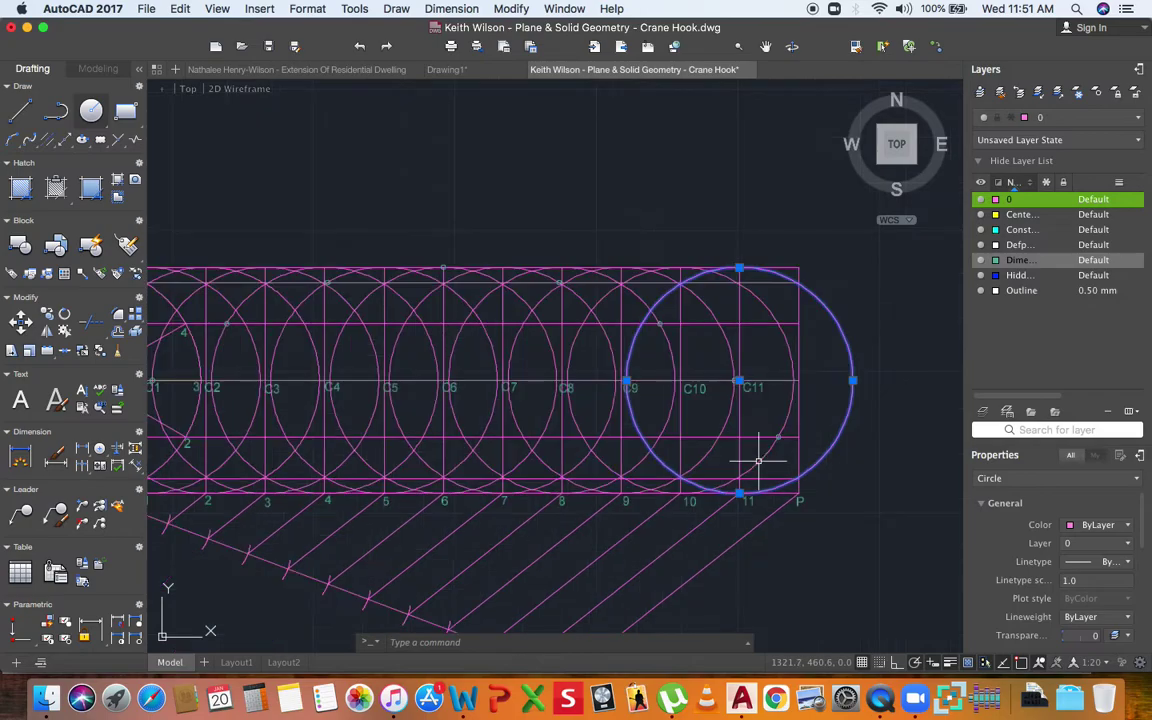
{"action": "scroll", "coordinate": [756, 431], "scroll_direction": "down", "scroll_amount": 2}
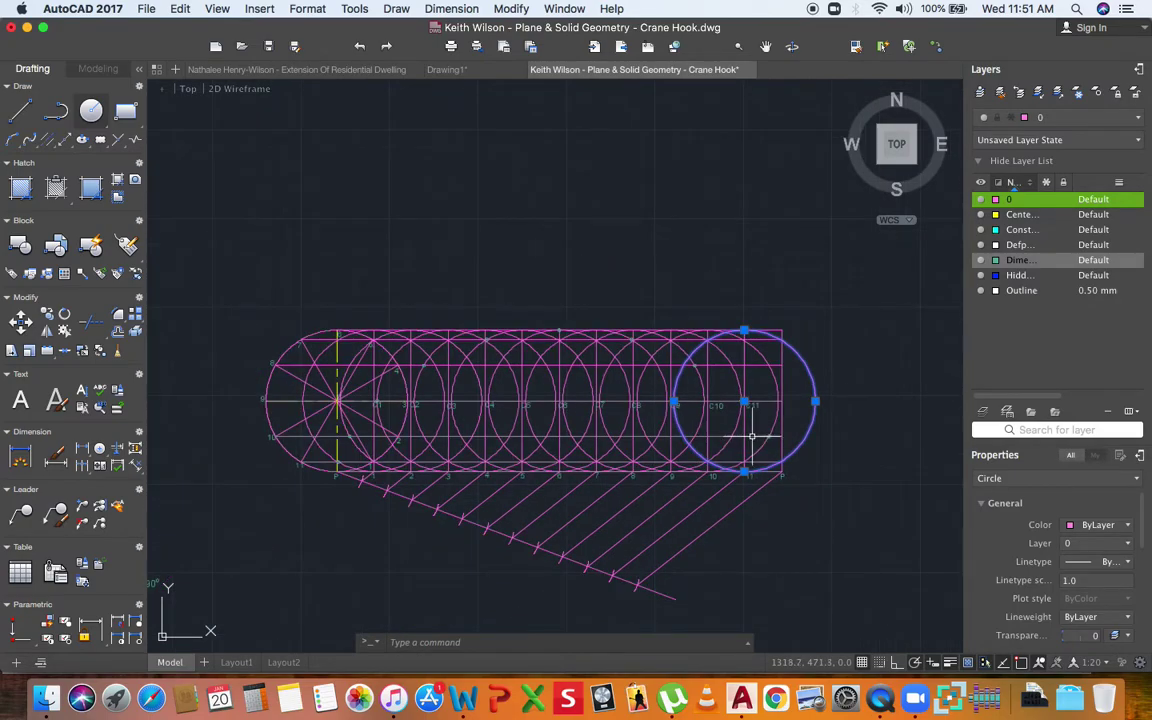
{"action": "scroll", "coordinate": [772, 463], "scroll_direction": "up", "scroll_amount": 6}
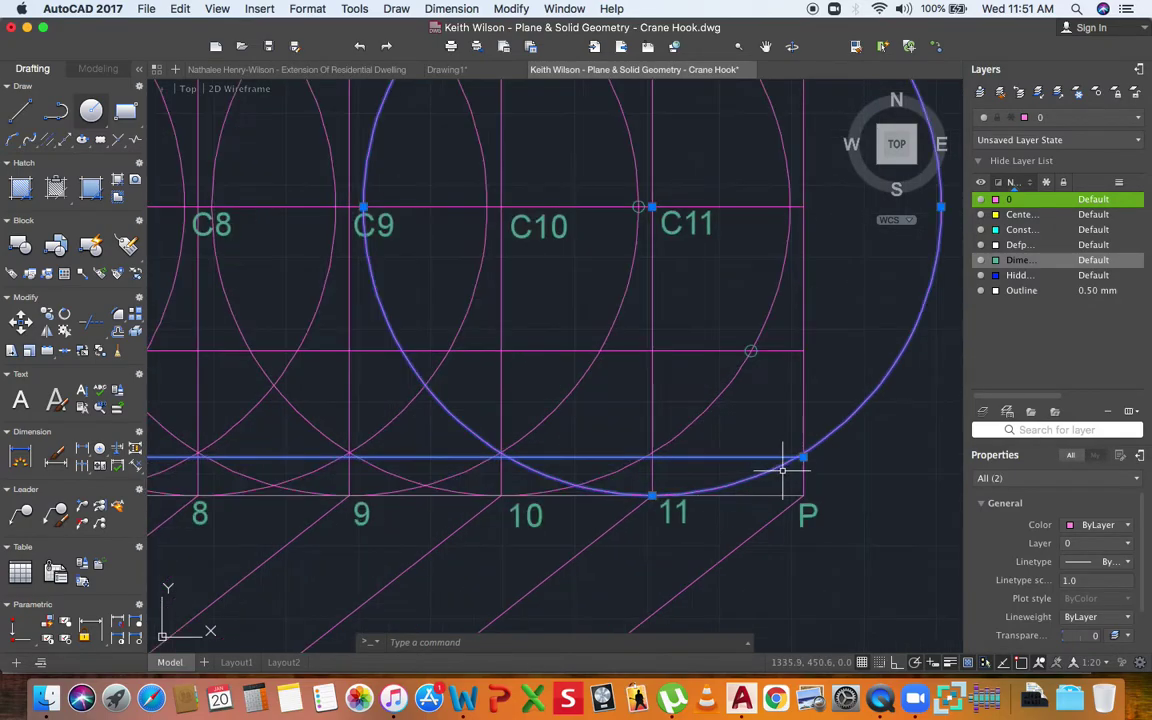
{"action": "type", "text": "c"}
{"action": "key", "text": "Return"}
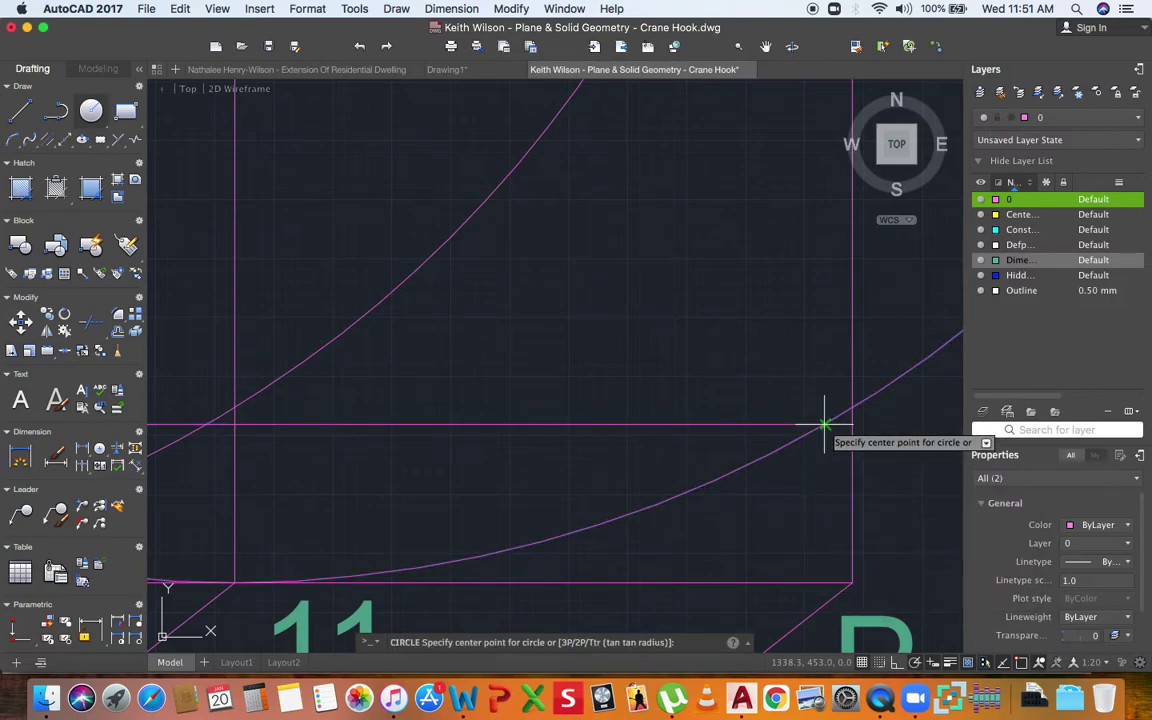
{"action": "left_click", "coordinate": [825, 425]}
{"action": "left_click", "coordinate": [812, 449]}
{"action": "scroll", "coordinate": [823, 424], "scroll_direction": "up", "scroll_amount": 4}
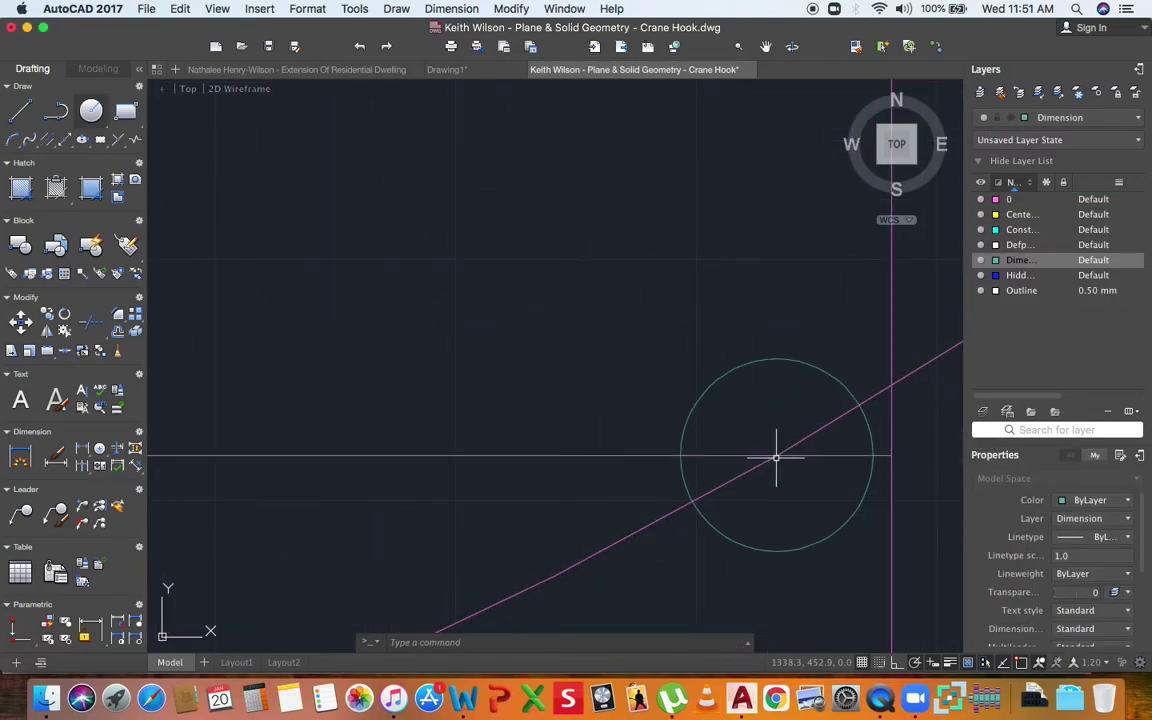
{"action": "scroll", "coordinate": [776, 466], "scroll_direction": "down", "scroll_amount": 5}
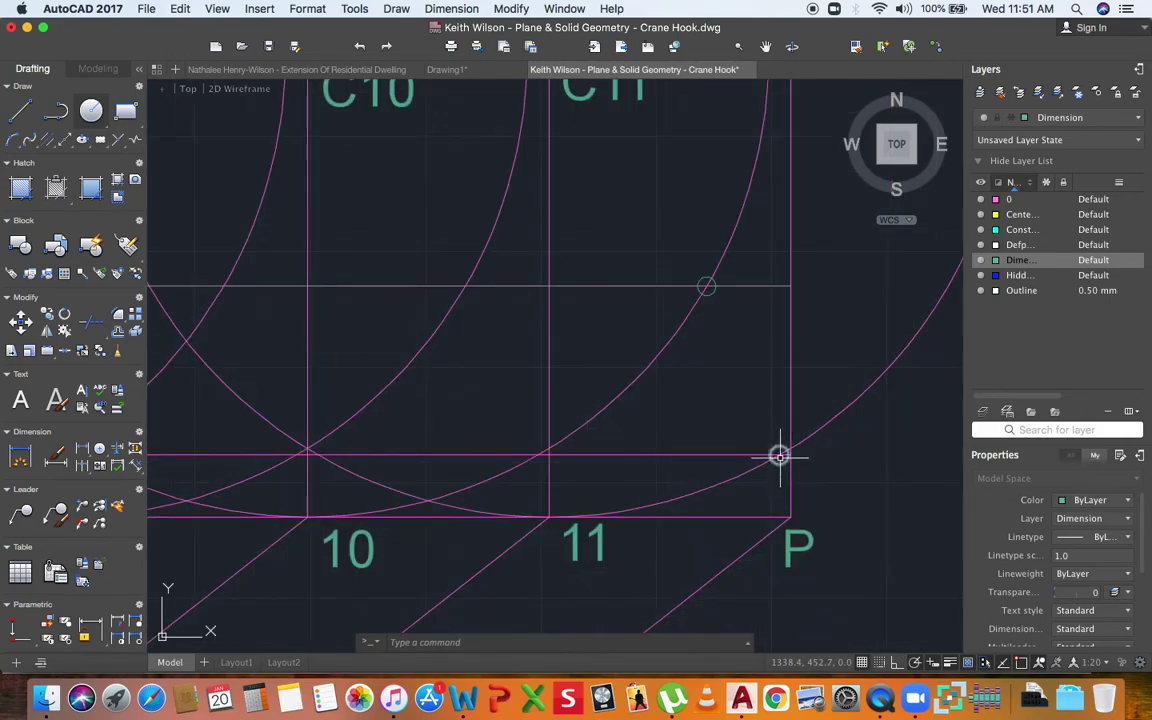
{"action": "scroll", "coordinate": [779, 457], "scroll_direction": "up", "scroll_amount": 5}
{"action": "scroll", "coordinate": [776, 450], "scroll_direction": "down", "scroll_amount": 5}
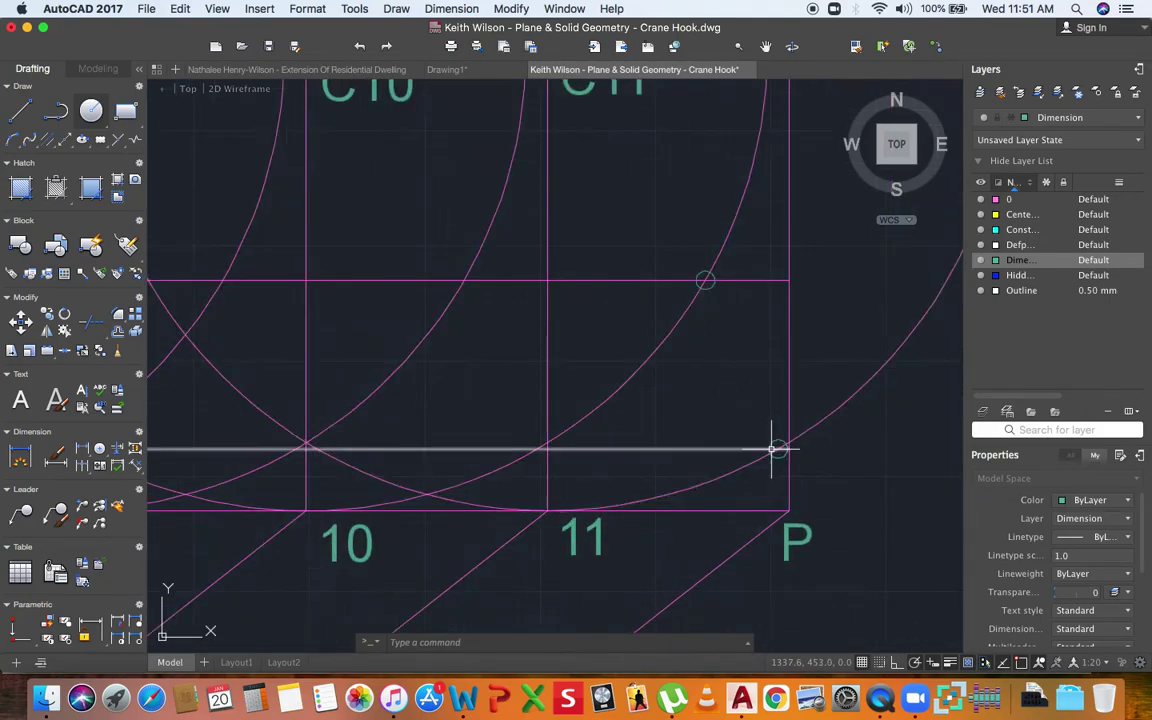
{"action": "scroll", "coordinate": [776, 452], "scroll_direction": "down", "scroll_amount": 5}
{"action": "scroll", "coordinate": [310, 468], "scroll_direction": "up", "scroll_amount": 5}
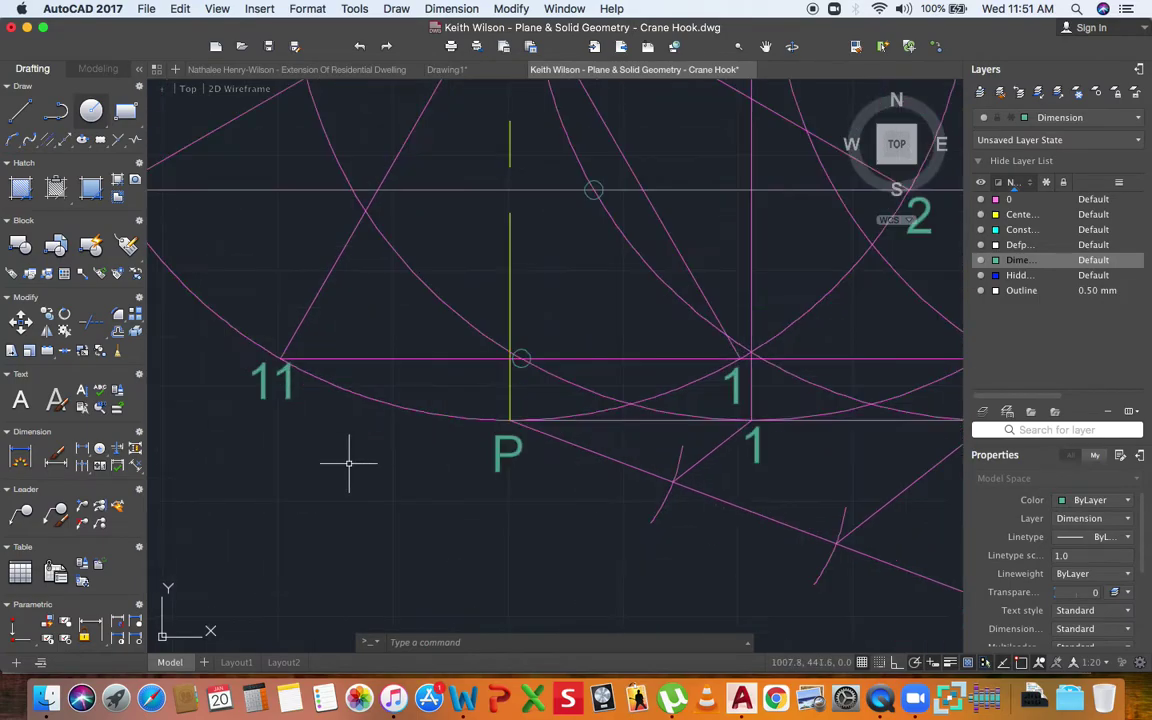
Draw the small marker circle centred on point P.
{"action": "key", "text": "Return"}
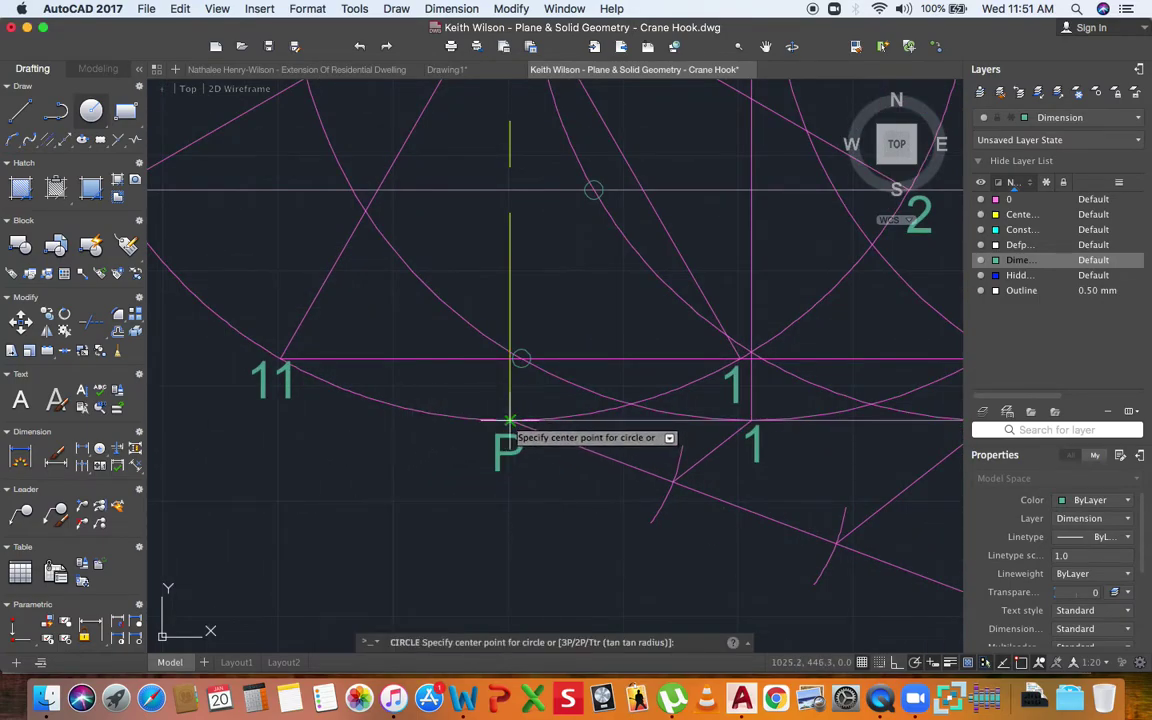
{"action": "left_click", "coordinate": [510, 420]}
{"action": "key", "text": "Escape"}
{"action": "scroll", "coordinate": [365, 372], "scroll_direction": "down", "scroll_amount": 5}
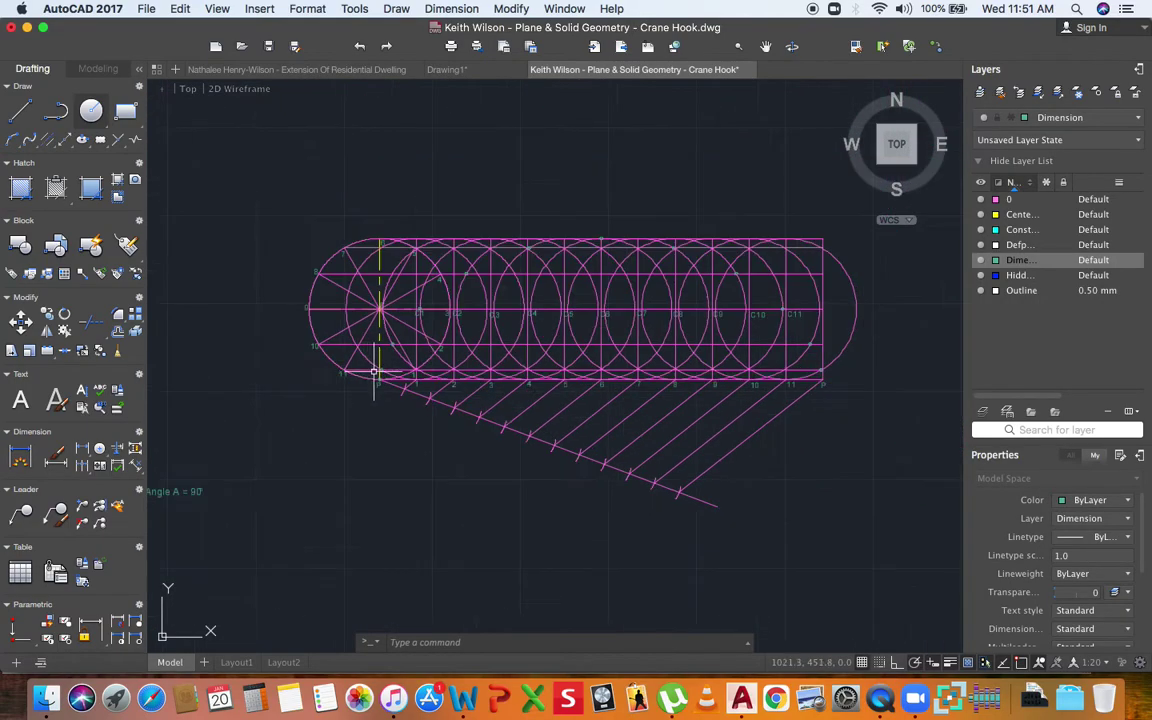
{"action": "scroll", "coordinate": [848, 398], "scroll_direction": "up", "scroll_amount": 5}
{"action": "key", "text": "Return"}
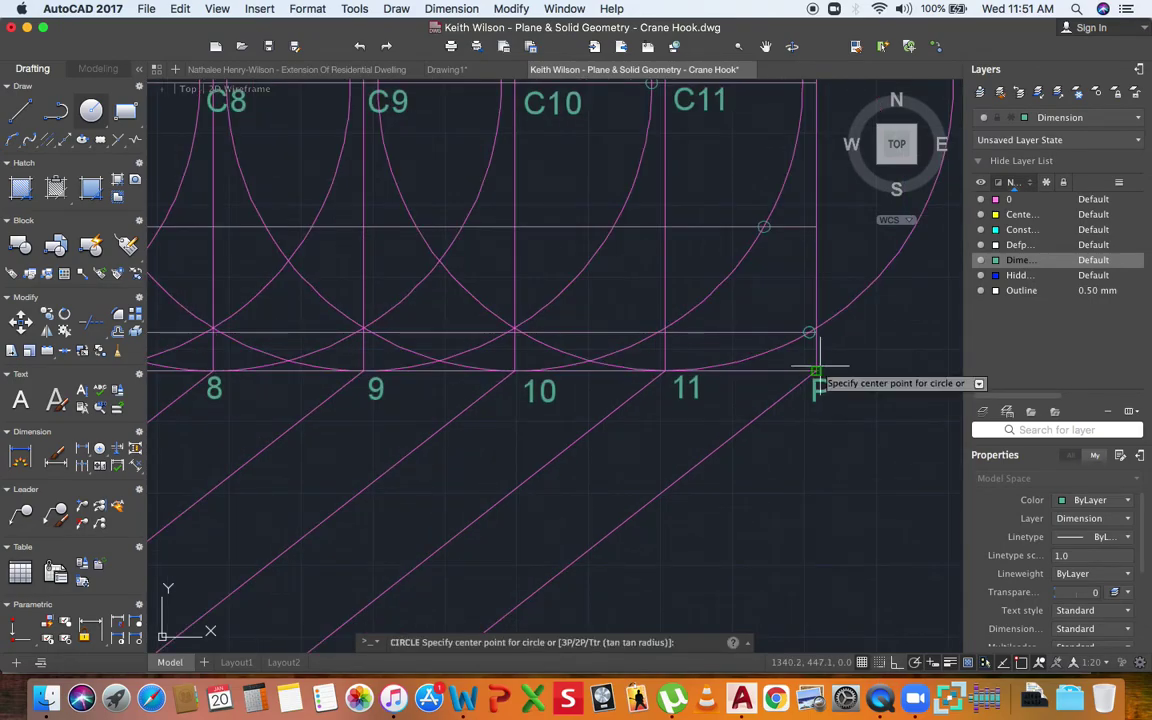
{"action": "left_click", "coordinate": [815, 370]}
{"action": "scroll", "coordinate": [793, 390], "scroll_direction": "down", "scroll_amount": 4}
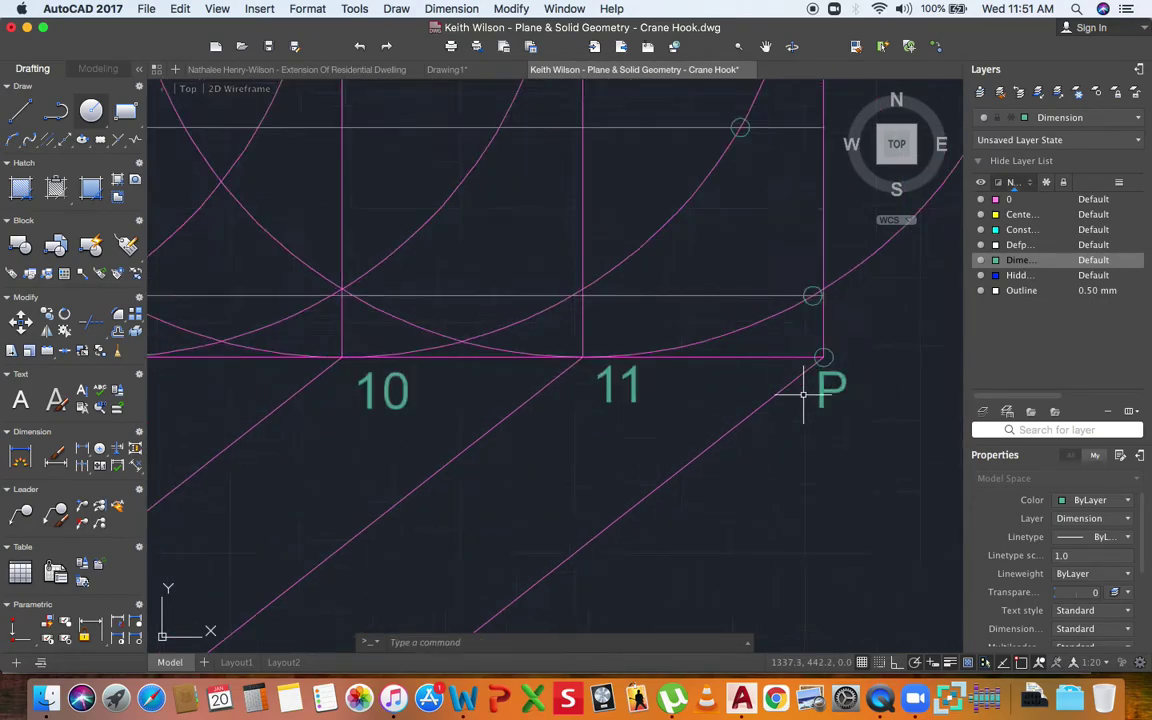
{"action": "scroll", "coordinate": [900, 237], "scroll_direction": "down", "scroll_amount": 4}
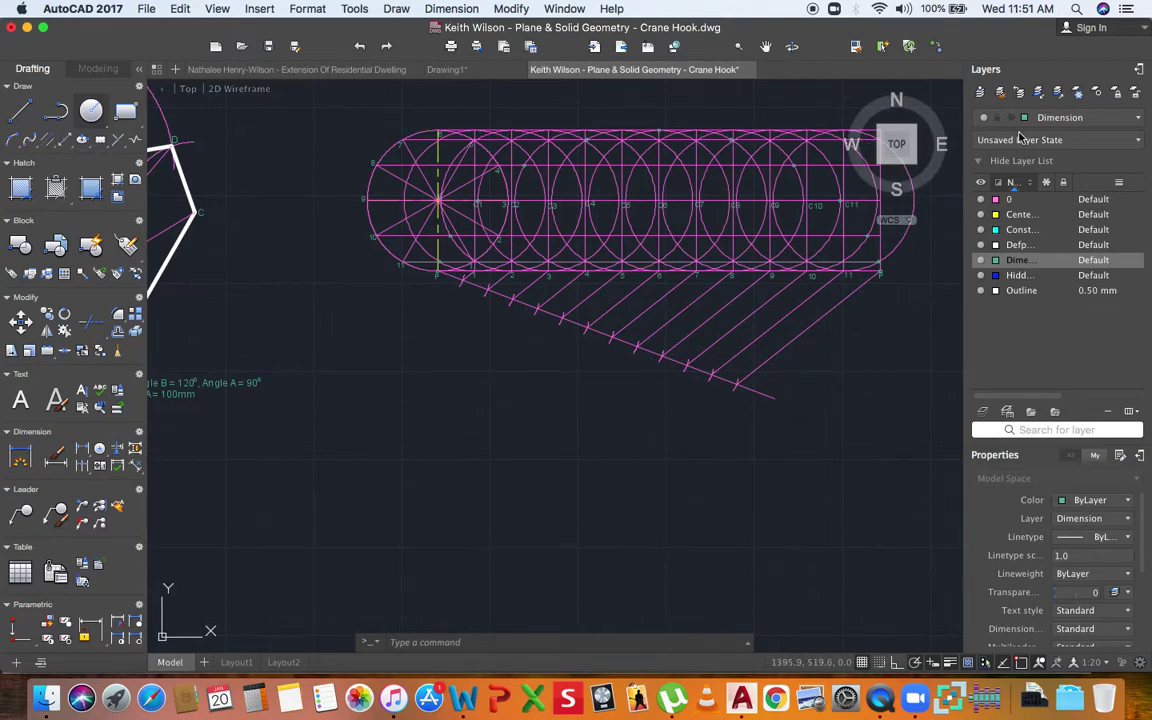
{"action": "left_click", "coordinate": [1075, 117]}
Make Outline the current layer and start the spline at P through the first two markers.
{"action": "left_click", "coordinate": [1054, 260]}
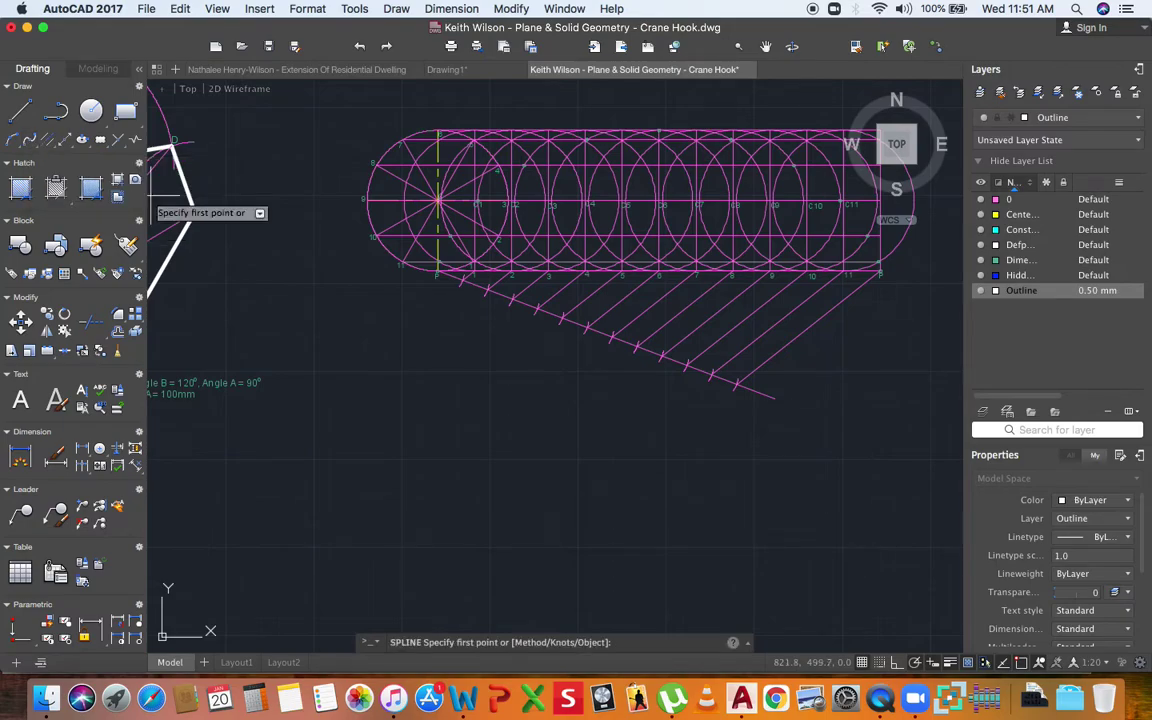
{"action": "scroll", "coordinate": [440, 267], "scroll_direction": "up", "scroll_amount": 6}
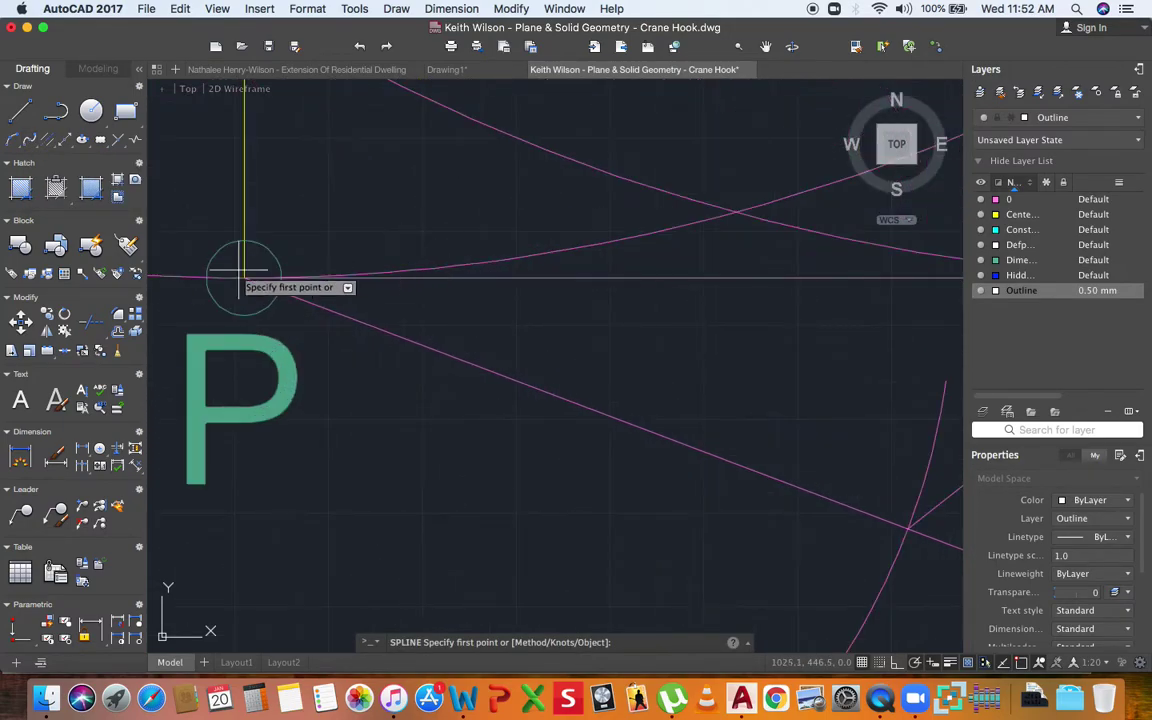
{"action": "left_click", "coordinate": [244, 277]}
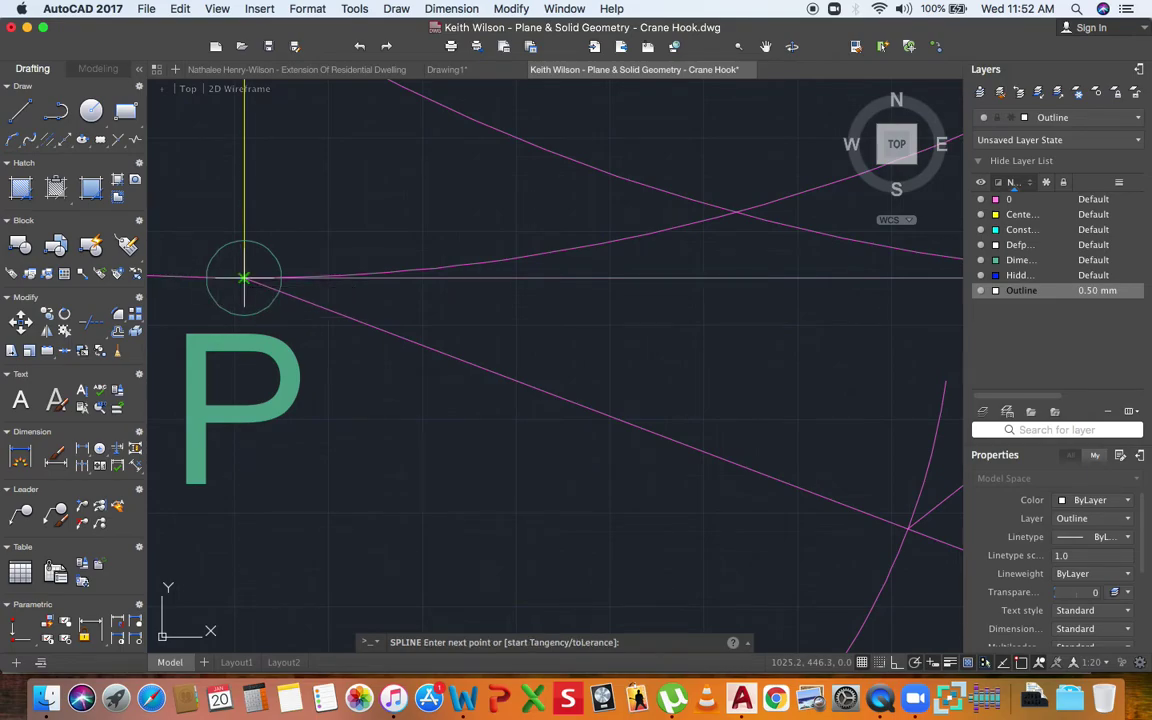
{"action": "scroll", "coordinate": [314, 329], "scroll_direction": "down", "scroll_amount": 3}
{"action": "scroll", "coordinate": [314, 272], "scroll_direction": "up", "scroll_amount": 3}
{"action": "left_click", "coordinate": [313, 272]}
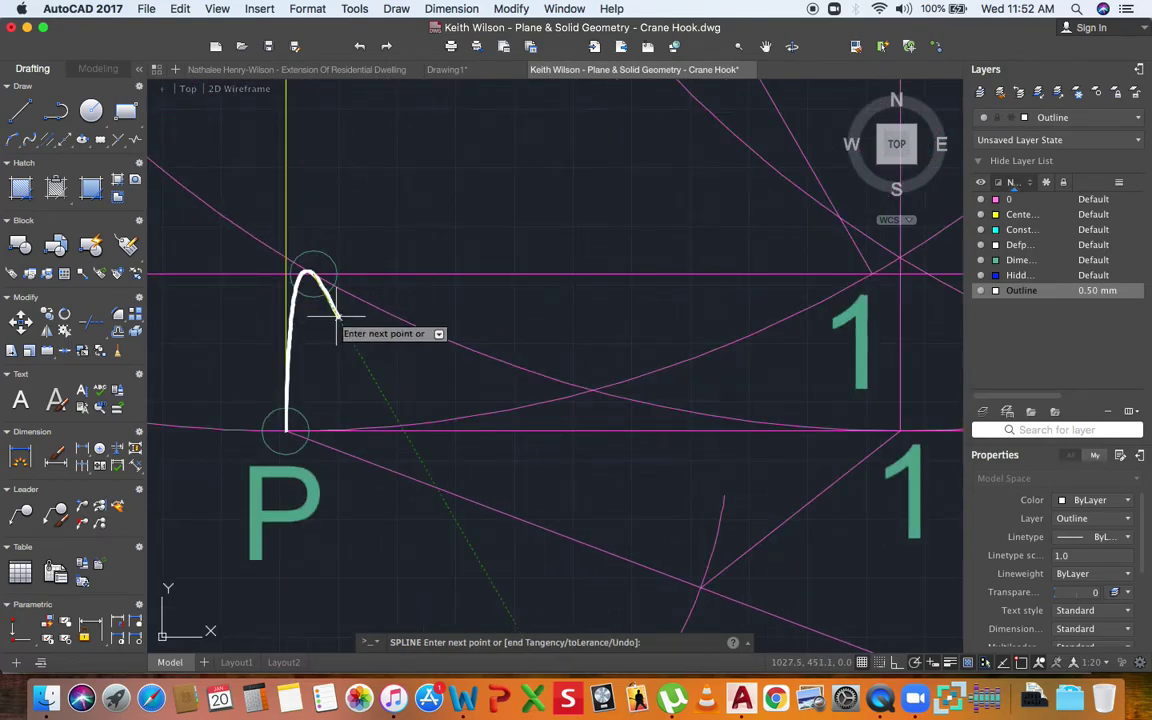
{"action": "scroll", "coordinate": [334, 296], "scroll_direction": "down", "scroll_amount": 3}
{"action": "scroll", "coordinate": [380, 237], "scroll_direction": "up", "scroll_amount": 2}
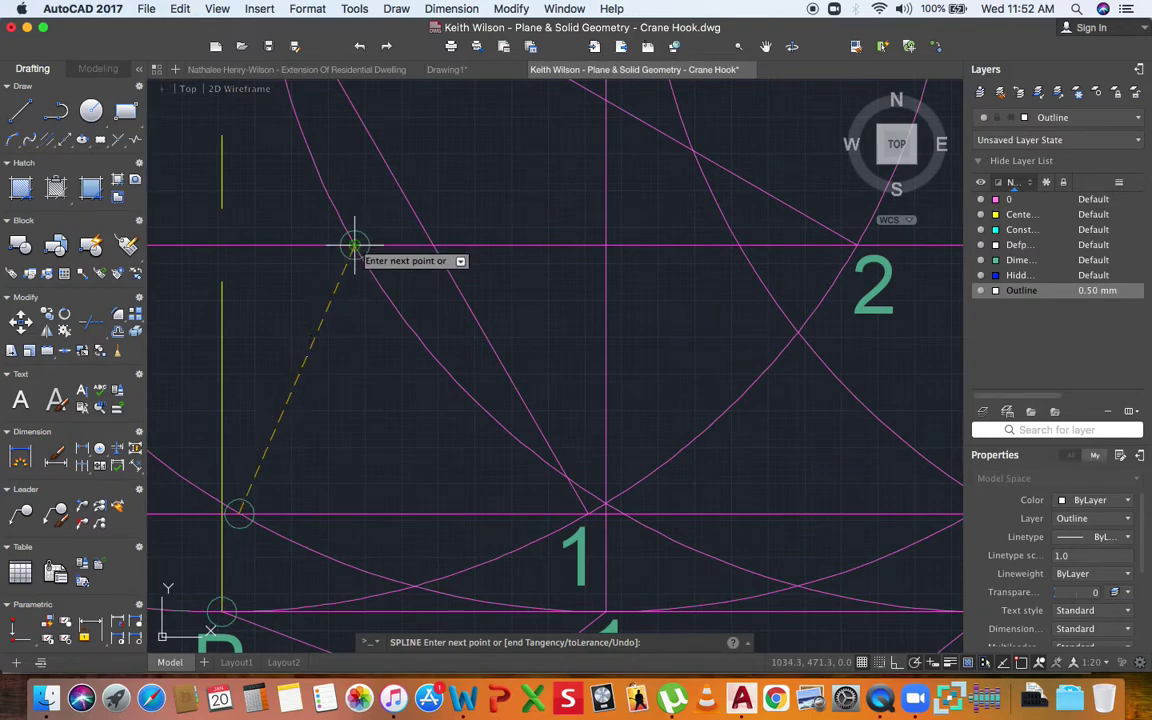
{"action": "left_click", "coordinate": [354, 244]}
Continue the spline through the C1 marker and onward markers up to the top marker.
{"action": "scroll", "coordinate": [355, 248], "scroll_direction": "down", "scroll_amount": 5}
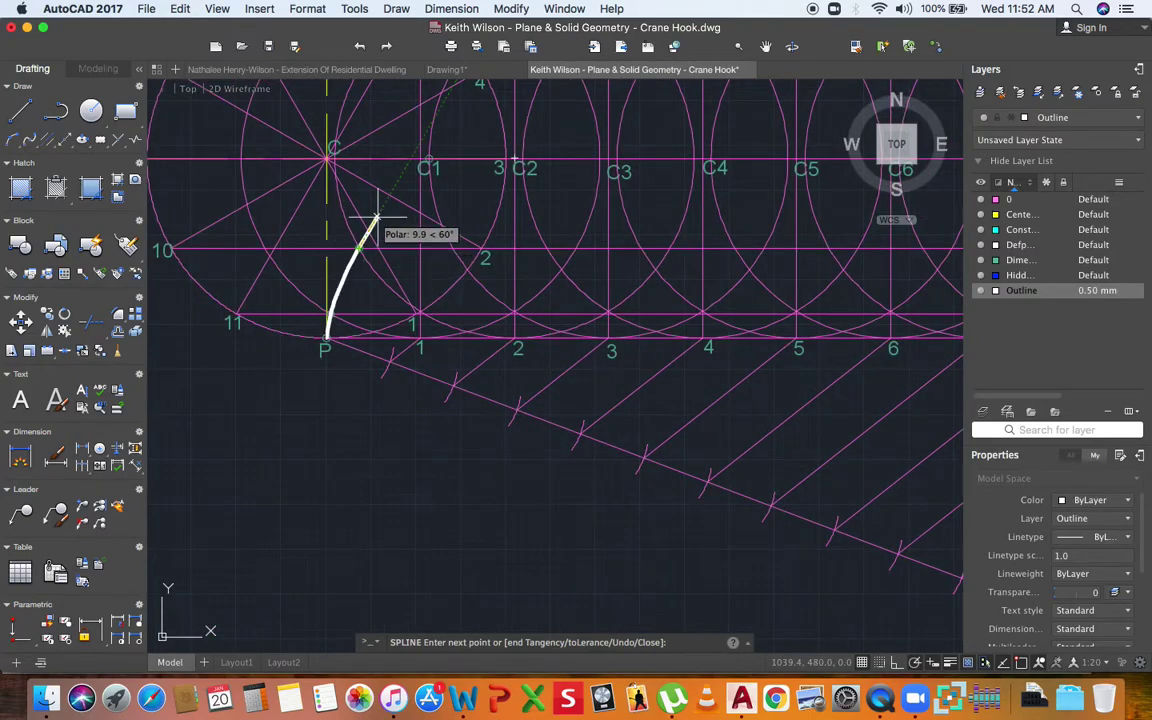
{"action": "scroll", "coordinate": [400, 181], "scroll_direction": "up", "scroll_amount": 4}
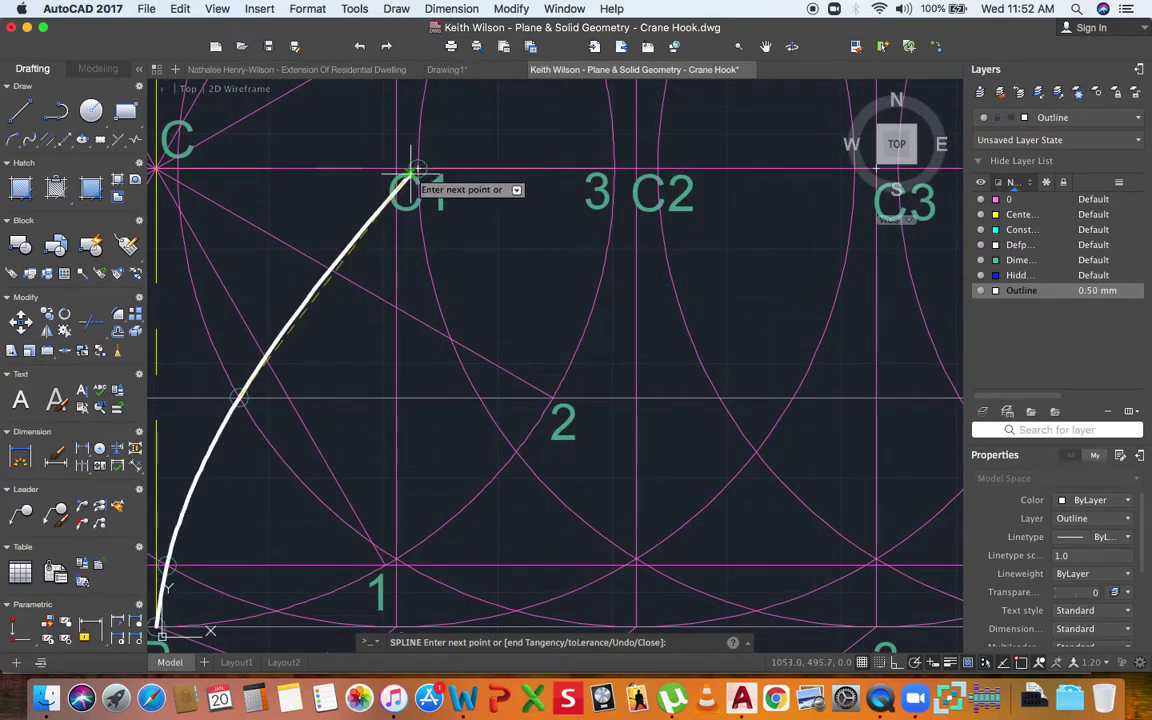
{"action": "left_click", "coordinate": [415, 175]}
{"action": "scroll", "coordinate": [430, 255], "scroll_direction": "down", "scroll_amount": 5}
{"action": "scroll", "coordinate": [500, 195], "scroll_direction": "up", "scroll_amount": 6}
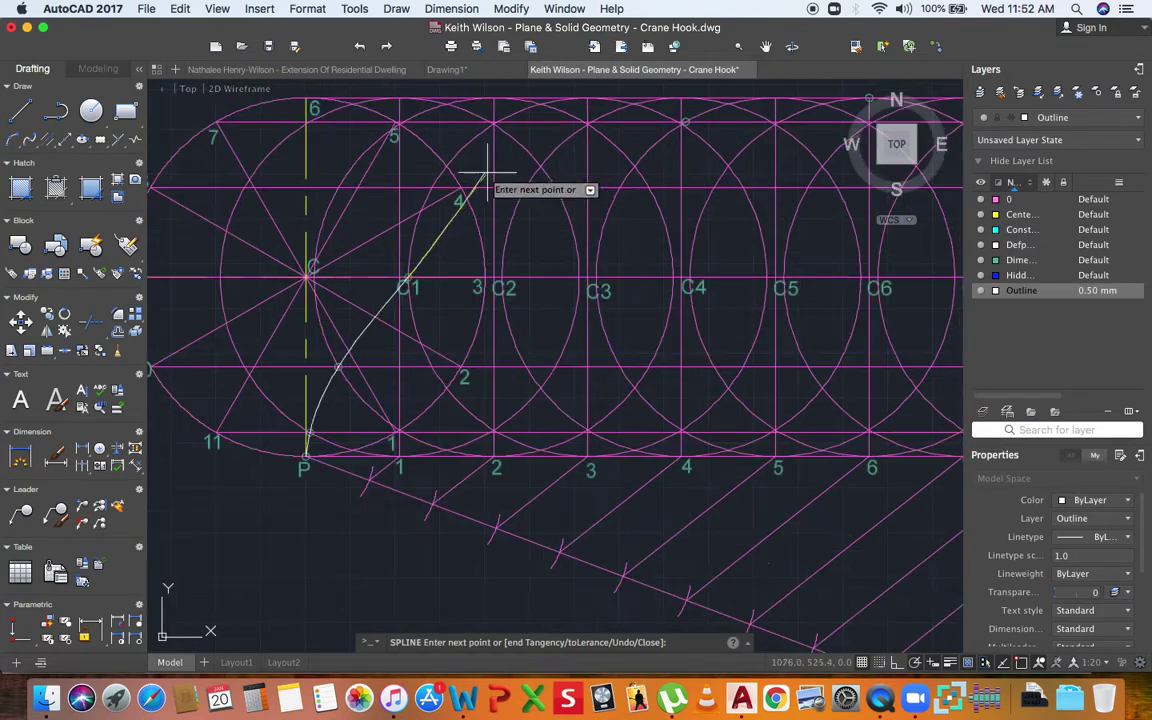
{"action": "left_click", "coordinate": [535, 207]}
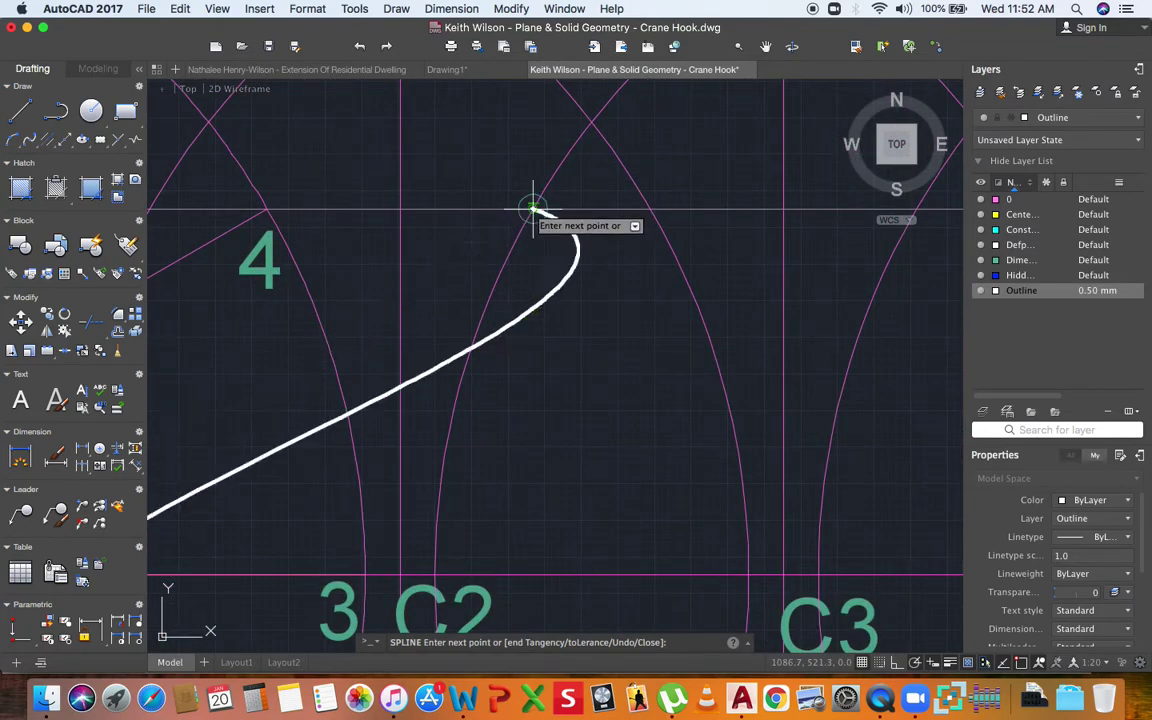
{"action": "scroll", "coordinate": [527, 233], "scroll_direction": "down", "scroll_amount": 5}
{"action": "scroll", "coordinate": [525, 233], "scroll_direction": "up", "scroll_amount": 6}
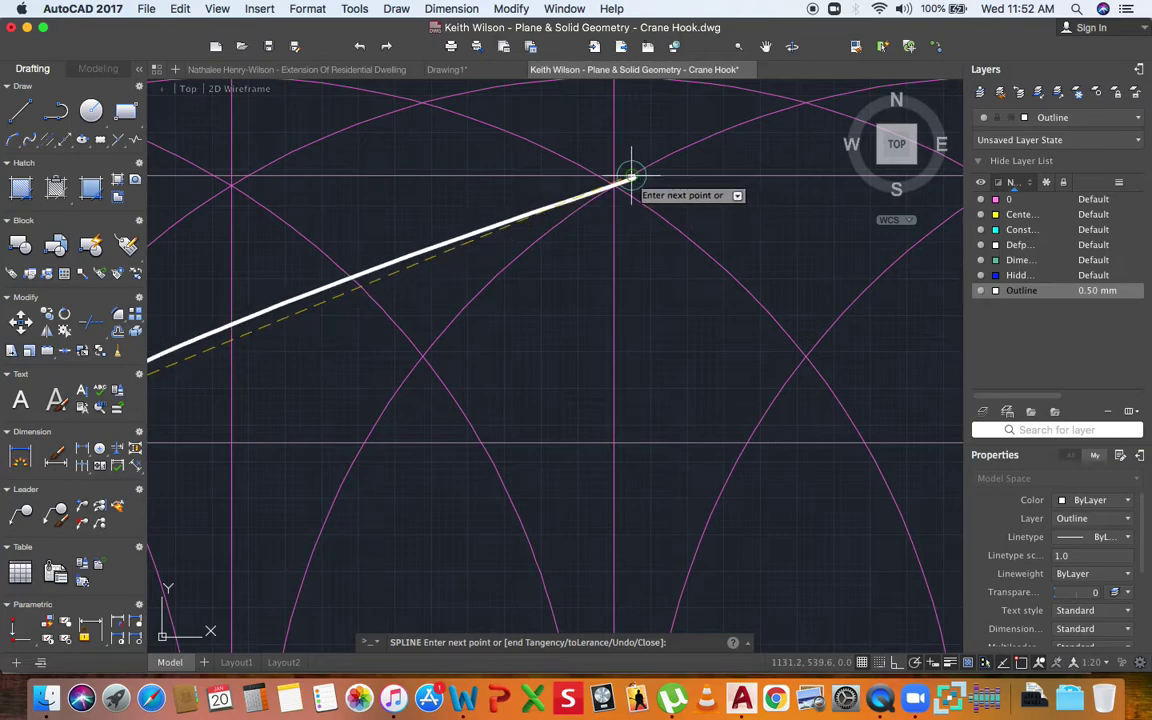
{"action": "left_click", "coordinate": [622, 178]}
{"action": "scroll", "coordinate": [600, 192], "scroll_direction": "down", "scroll_amount": 5}
{"action": "scroll", "coordinate": [707, 162], "scroll_direction": "up", "scroll_amount": 6}
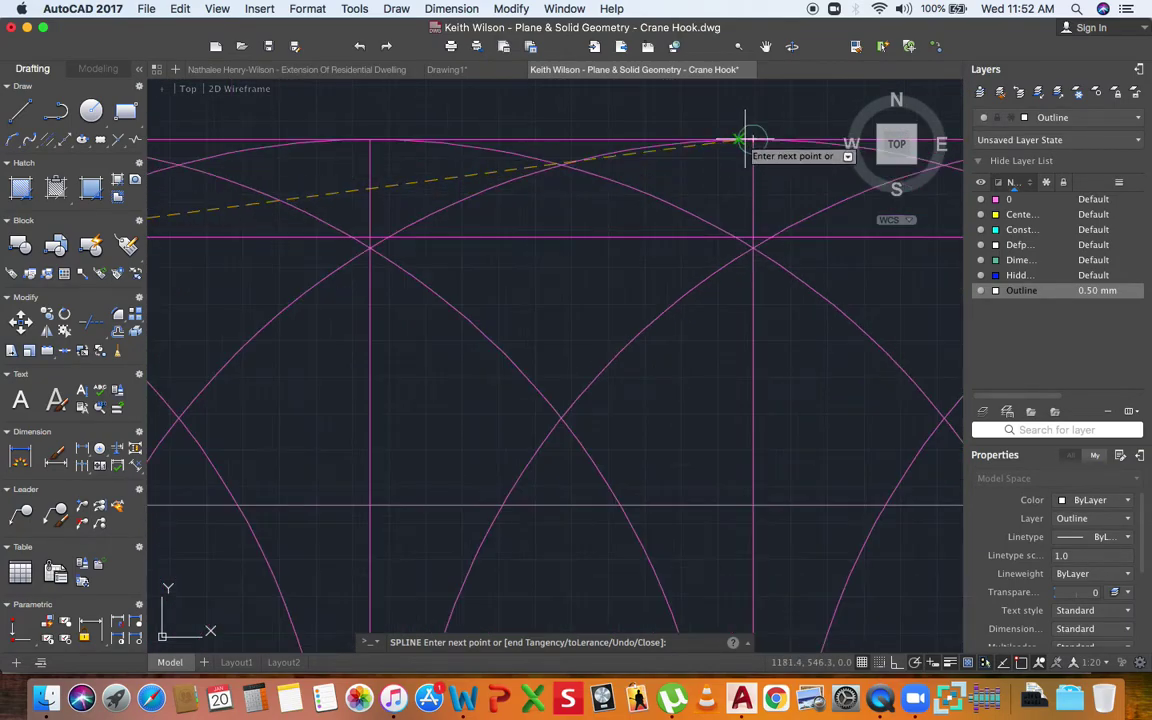
{"action": "left_click", "coordinate": [752, 140]}
Carry the spline down through the descending markers past C11 to the far P.
{"action": "scroll", "coordinate": [525, 215], "scroll_direction": "down", "scroll_amount": 5}
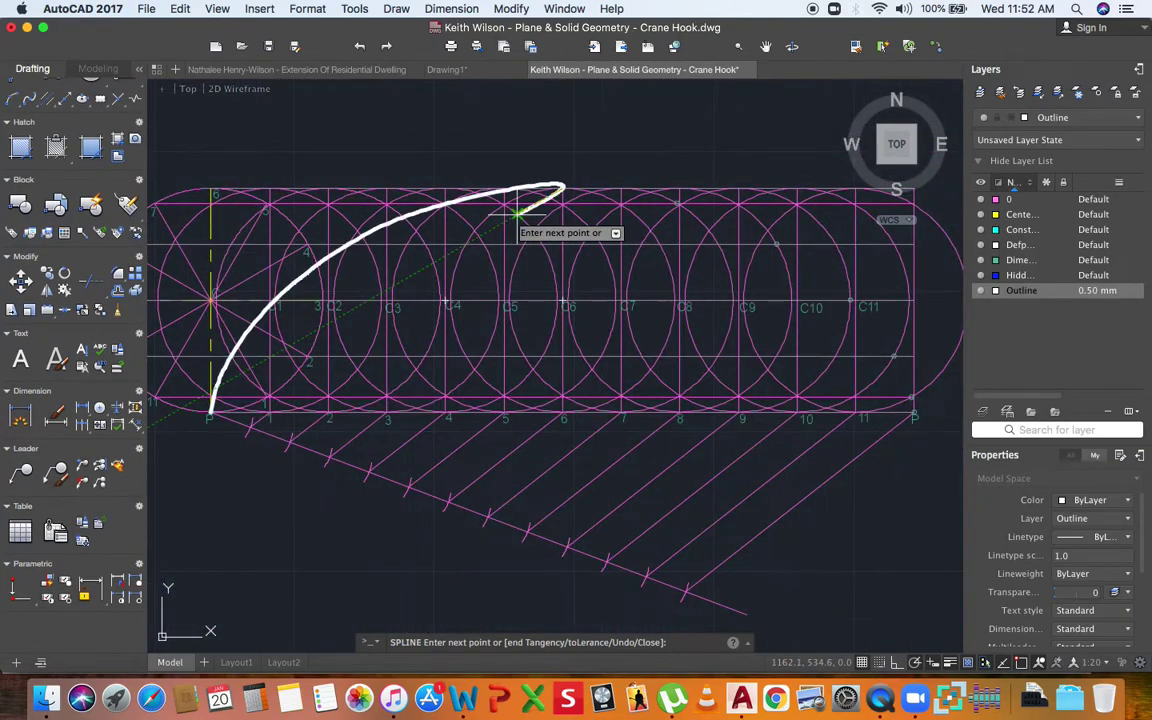
{"action": "scroll", "coordinate": [705, 210], "scroll_direction": "up", "scroll_amount": 5}
{"action": "scroll", "coordinate": [705, 210], "scroll_direction": "up", "scroll_amount": 5}
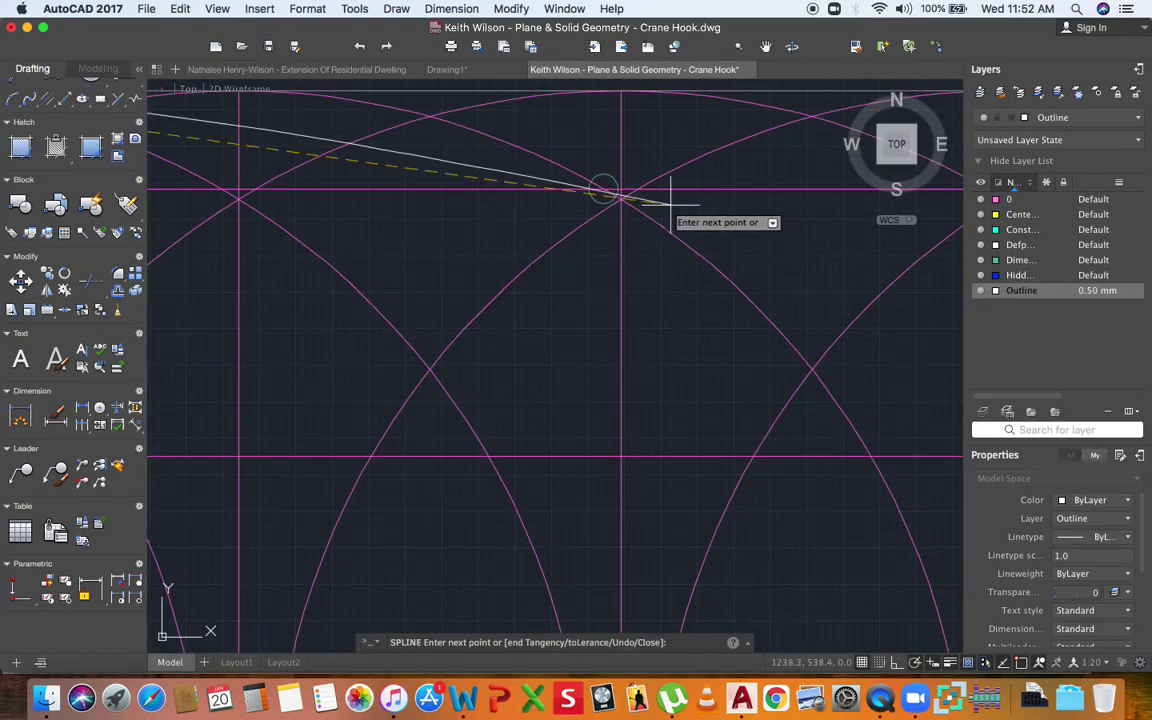
{"action": "left_click", "coordinate": [602, 192]}
{"action": "scroll", "coordinate": [603, 203], "scroll_direction": "down", "scroll_amount": 5}
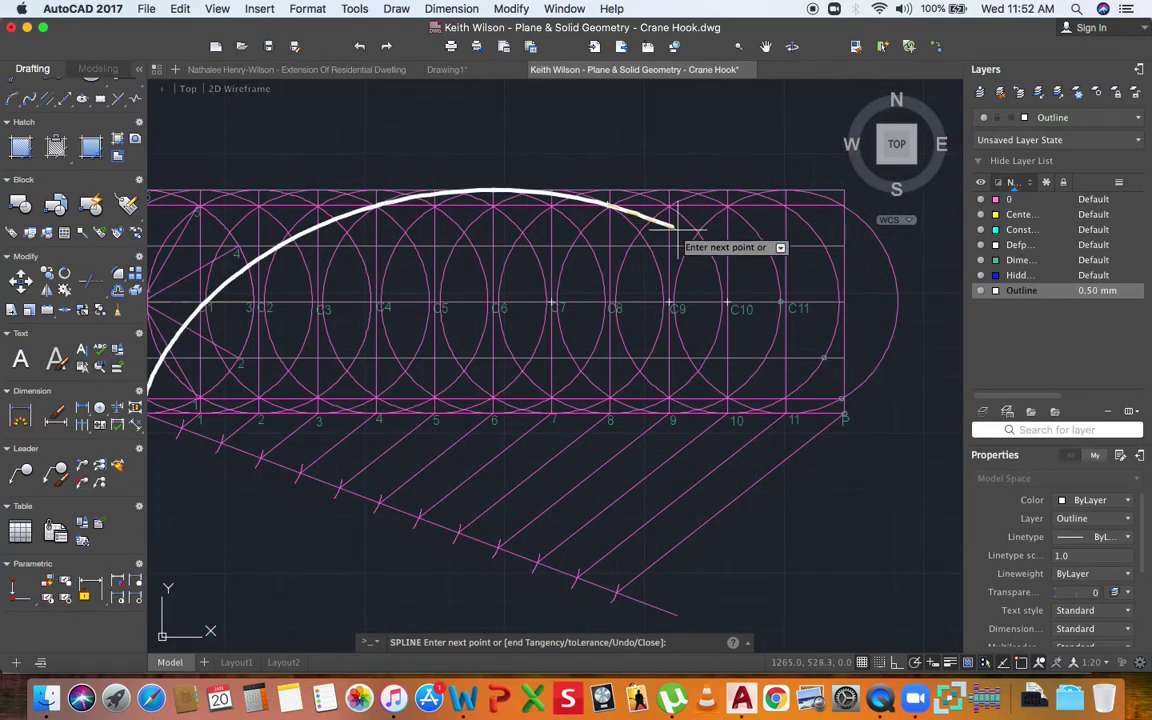
{"action": "scroll", "coordinate": [678, 226], "scroll_direction": "up", "scroll_amount": 5}
{"action": "scroll", "coordinate": [715, 249], "scroll_direction": "up", "scroll_amount": 4}
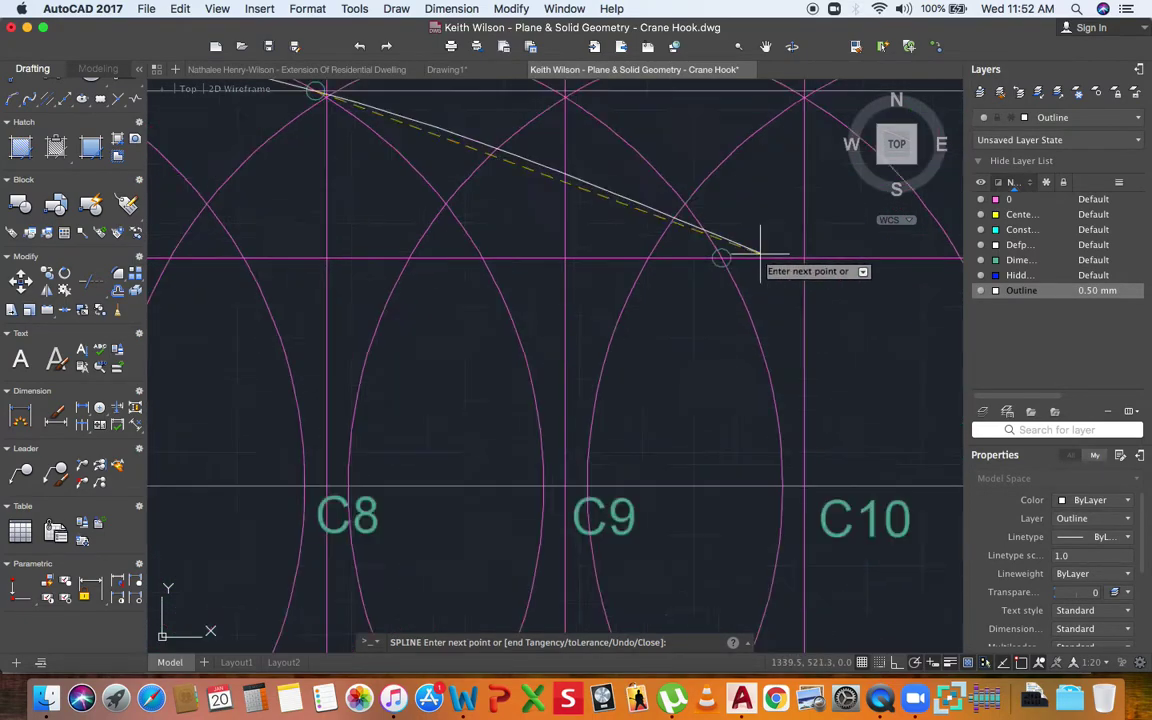
{"action": "left_click", "coordinate": [698, 256]}
{"action": "scroll", "coordinate": [690, 255], "scroll_direction": "down", "scroll_amount": 5}
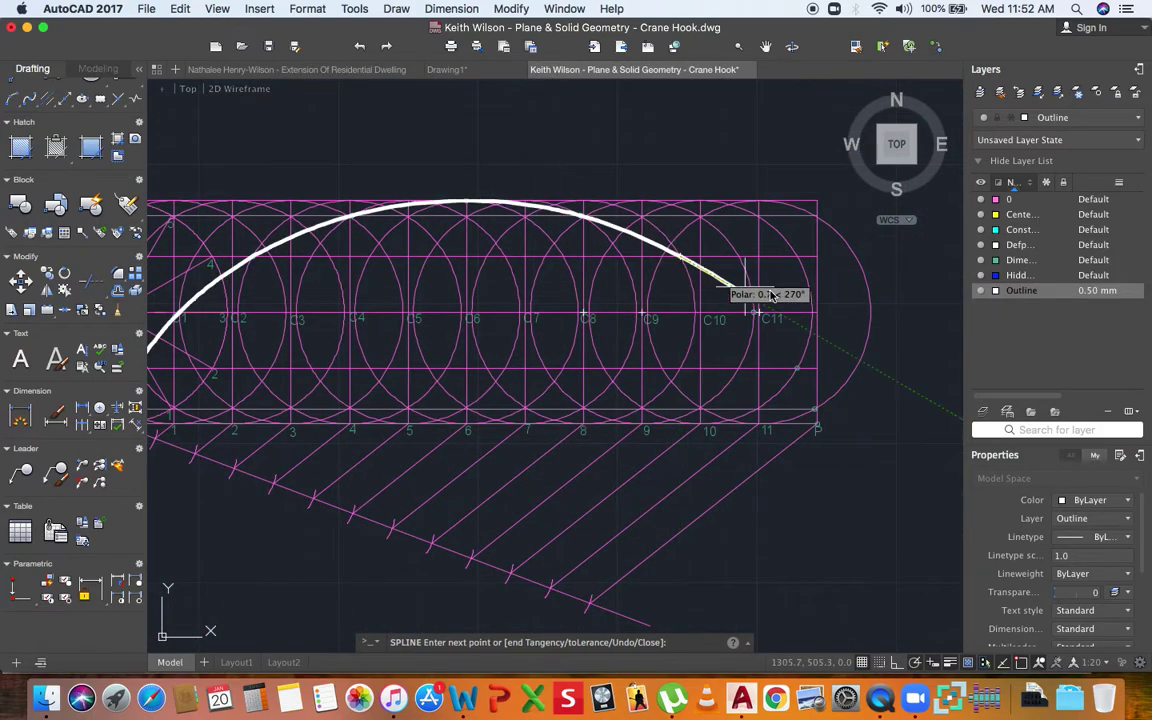
{"action": "scroll", "coordinate": [763, 298], "scroll_direction": "up", "scroll_amount": 5}
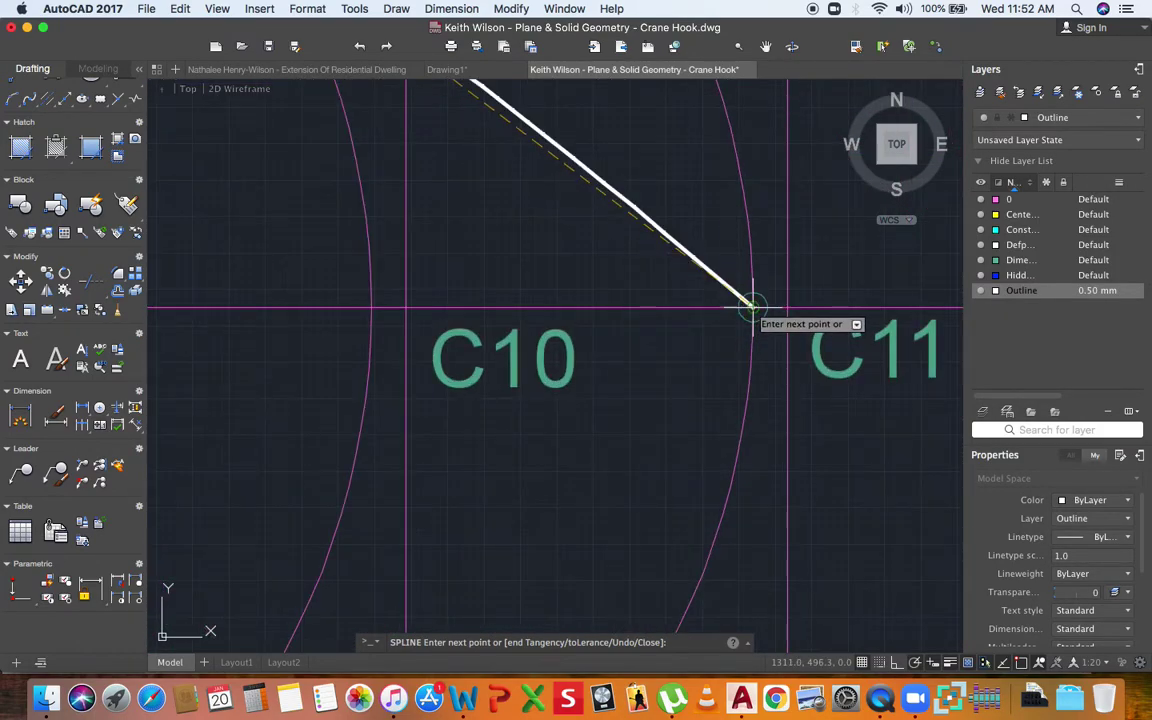
{"action": "scroll", "coordinate": [748, 309], "scroll_direction": "down", "scroll_amount": 4}
{"action": "scroll", "coordinate": [771, 343], "scroll_direction": "down", "scroll_amount": 3}
{"action": "scroll", "coordinate": [774, 348], "scroll_direction": "up", "scroll_amount": 5}
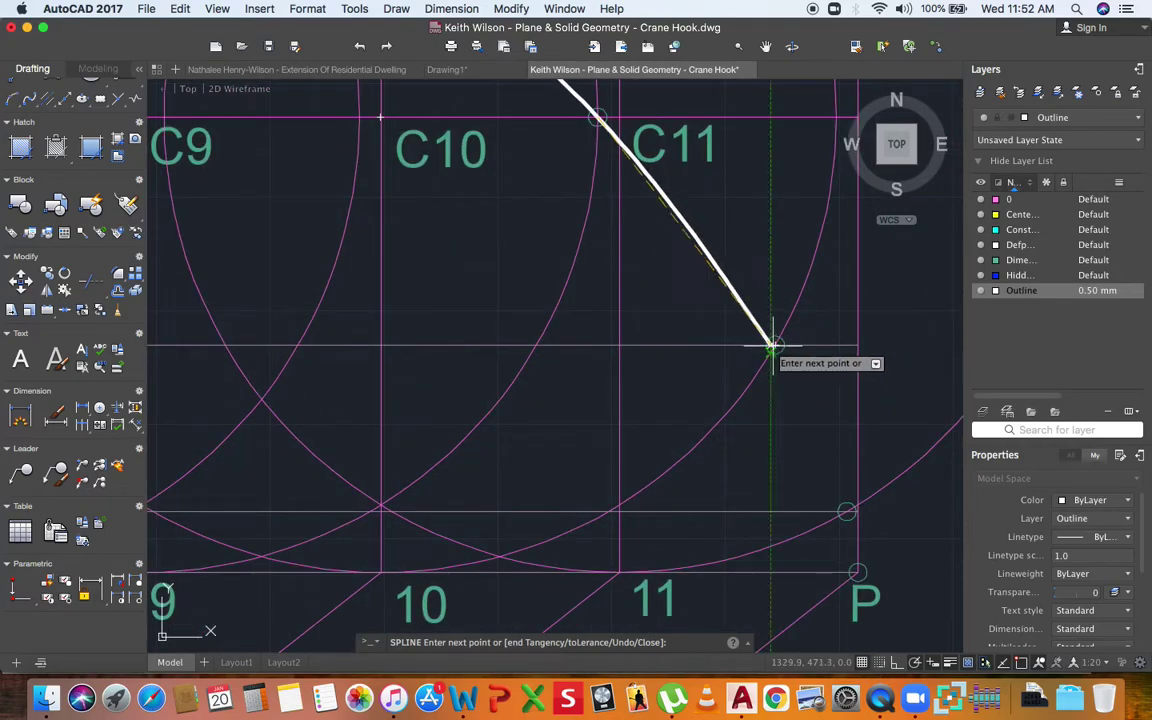
{"action": "left_click", "coordinate": [775, 346]}
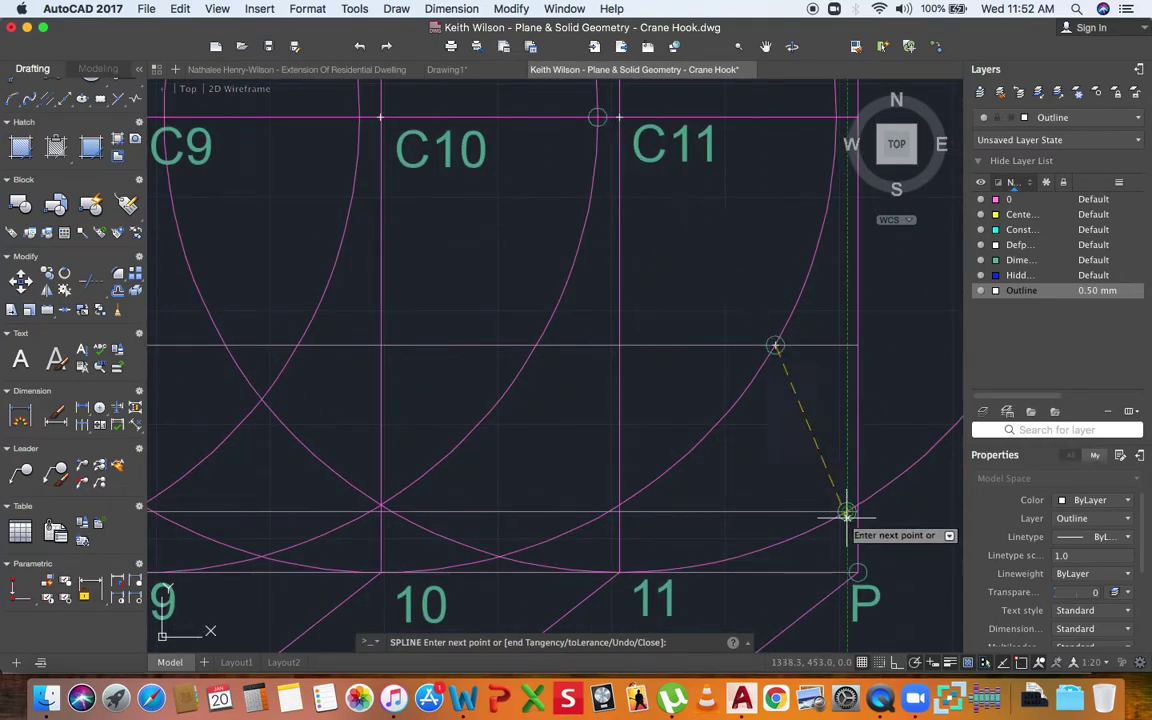
{"action": "left_click", "coordinate": [857, 571]}
{"action": "scroll", "coordinate": [876, 515], "scroll_direction": "down", "scroll_amount": 2}
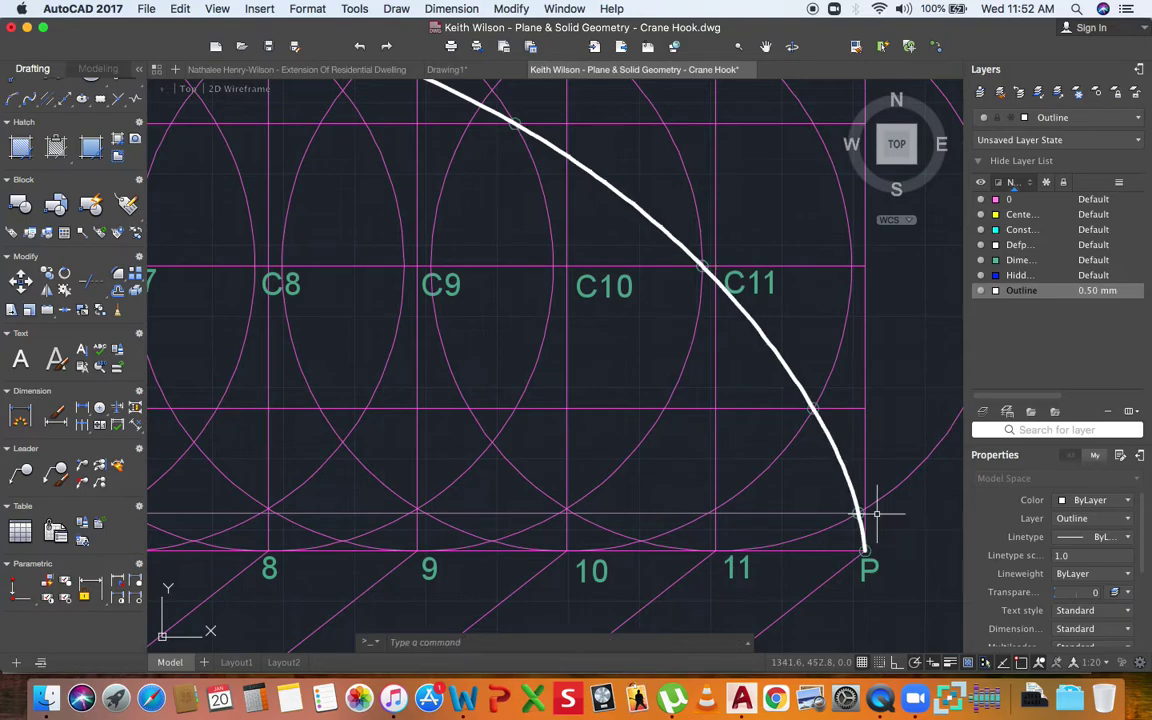
Pan the view to centre the finished arch between the two P points.
{"action": "scroll", "coordinate": [873, 491], "scroll_direction": "down", "scroll_amount": 8}
{"action": "scroll", "coordinate": [565, 403], "scroll_direction": "up", "scroll_amount": 2}
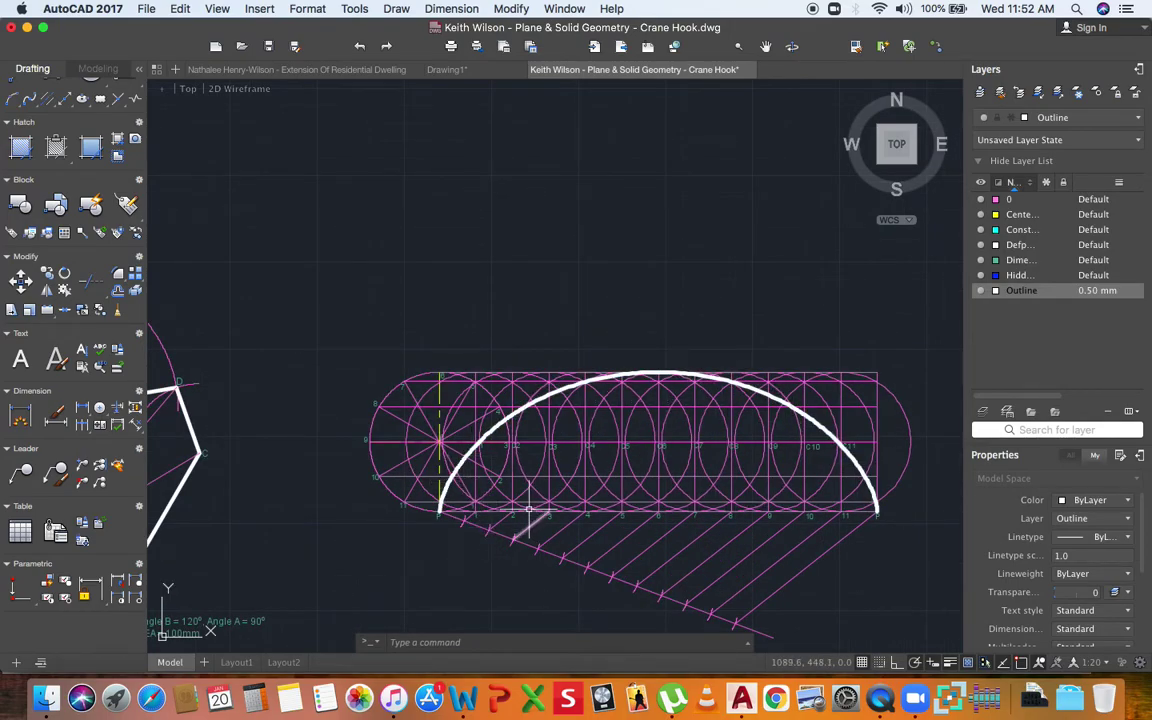
{"action": "middle_click_drag", "start_coordinate": [522, 507], "coordinate": [452, 469]}
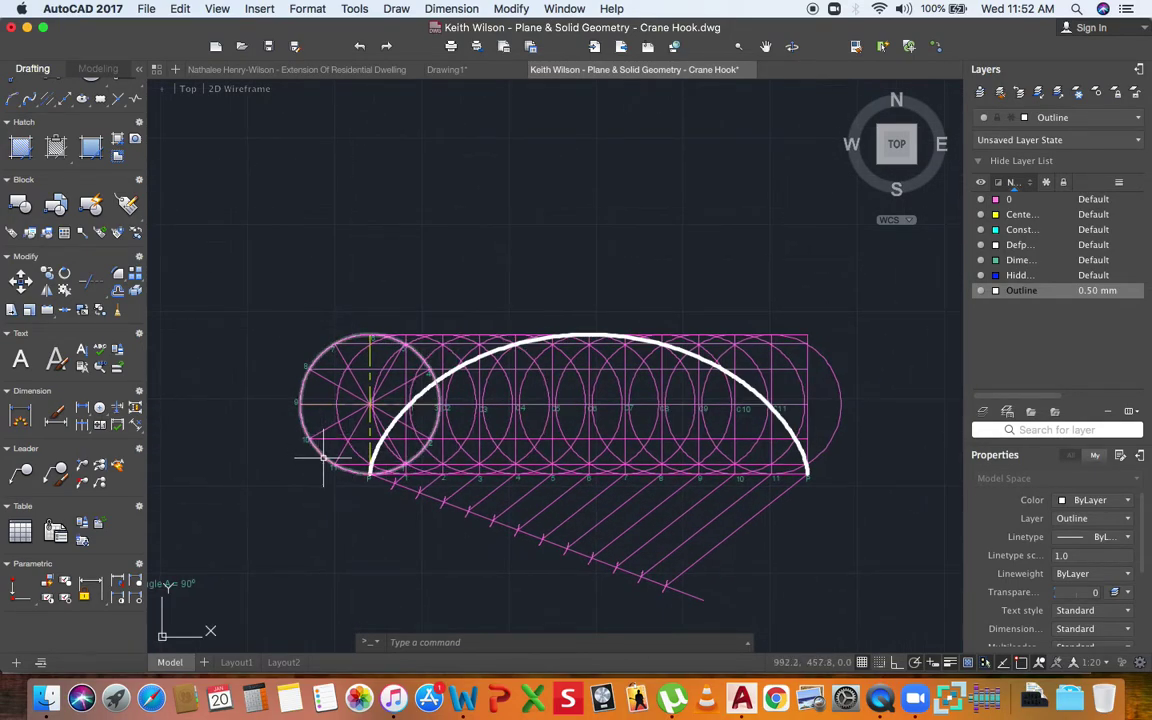
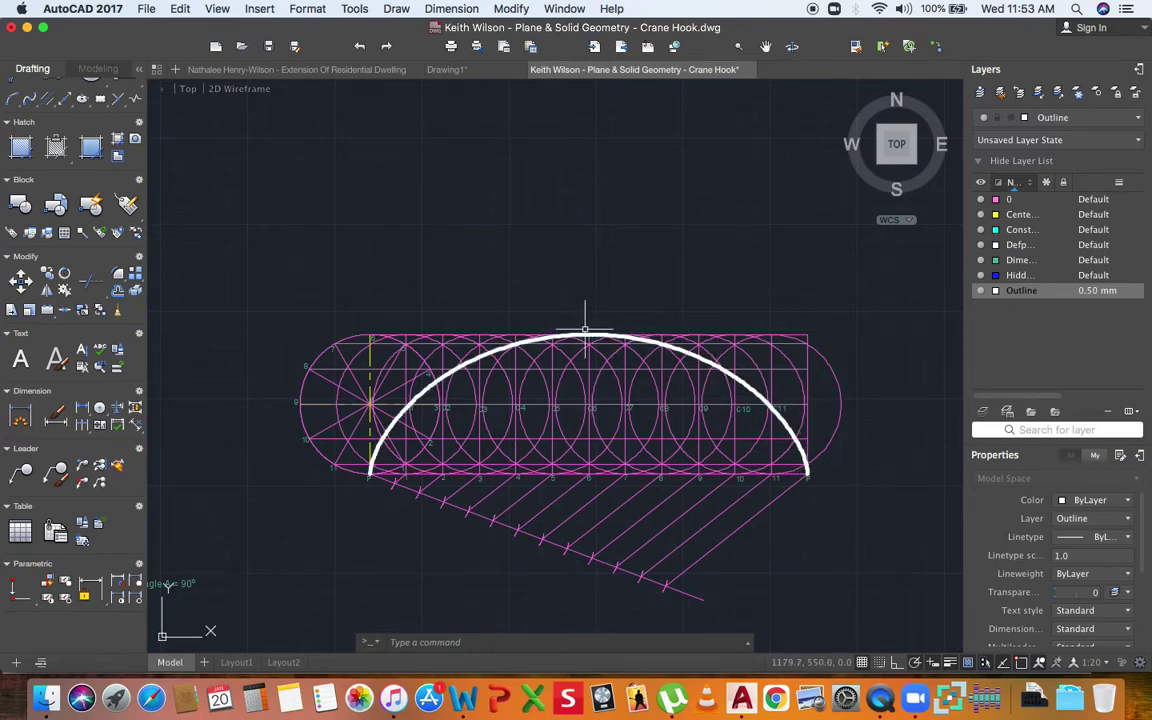
Zoom out and pan until the crane hook, pentagon and cycloid drawings are all visible.
{"action": "scroll", "coordinate": [588, 335], "scroll_direction": "down", "scroll_amount": 3}
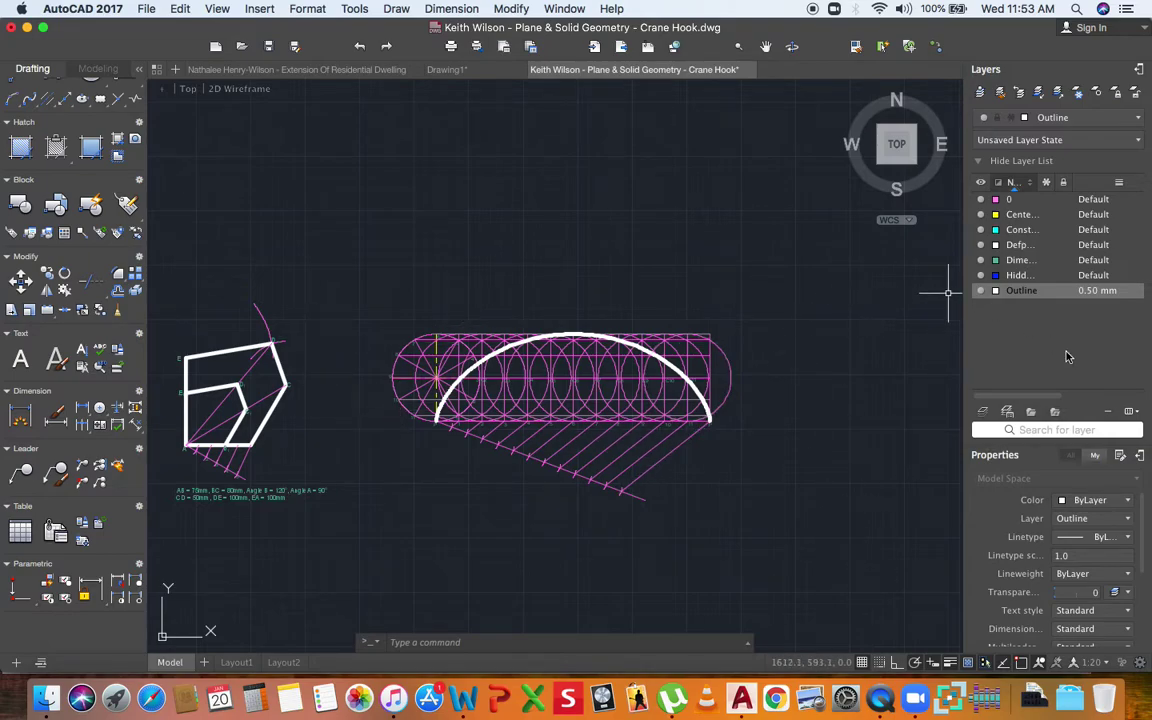
{"action": "scroll", "coordinate": [534, 382], "scroll_direction": "up", "scroll_amount": 2}
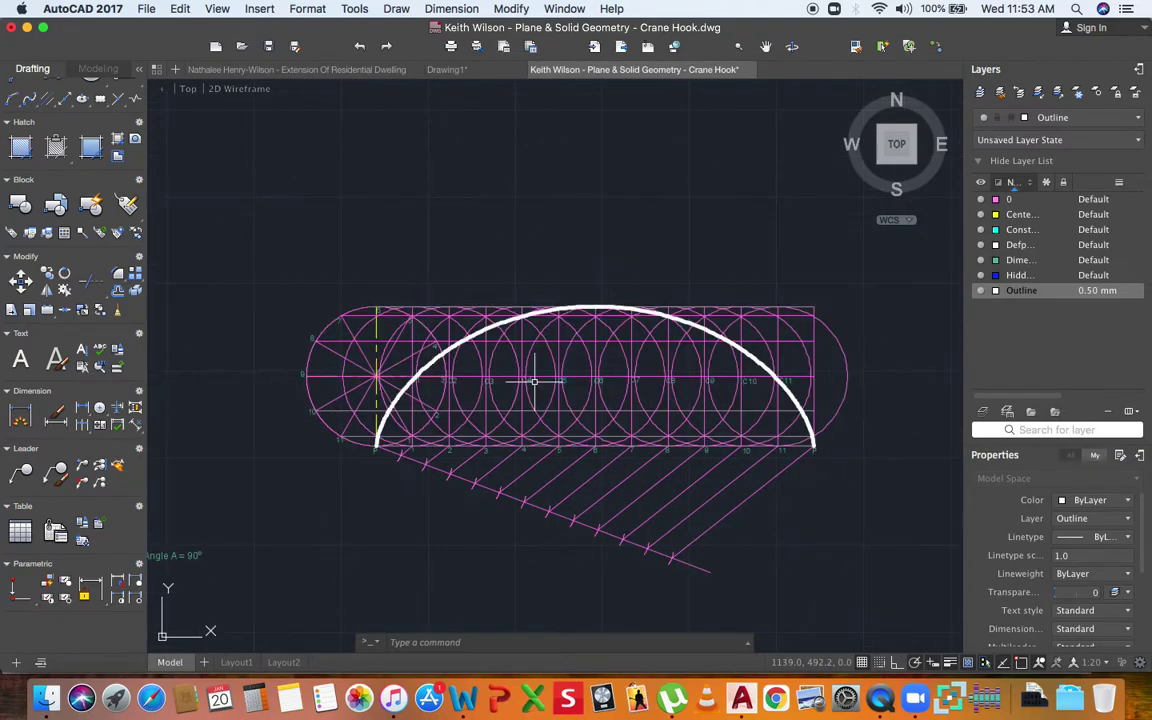
{"action": "scroll", "coordinate": [534, 382], "scroll_direction": "down", "scroll_amount": 2}
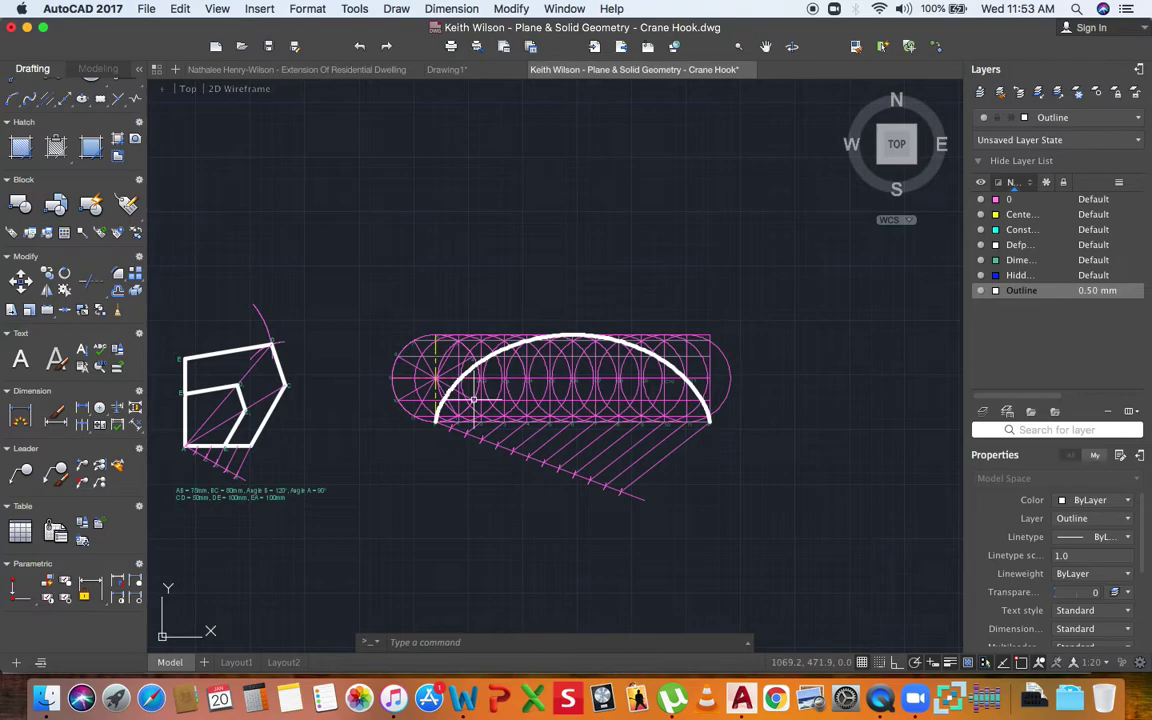
{"action": "middle_click_drag", "start_coordinate": [474, 400], "coordinate": [560, 399]}
{"action": "scroll", "coordinate": [560, 399], "scroll_direction": "down", "scroll_amount": 4}
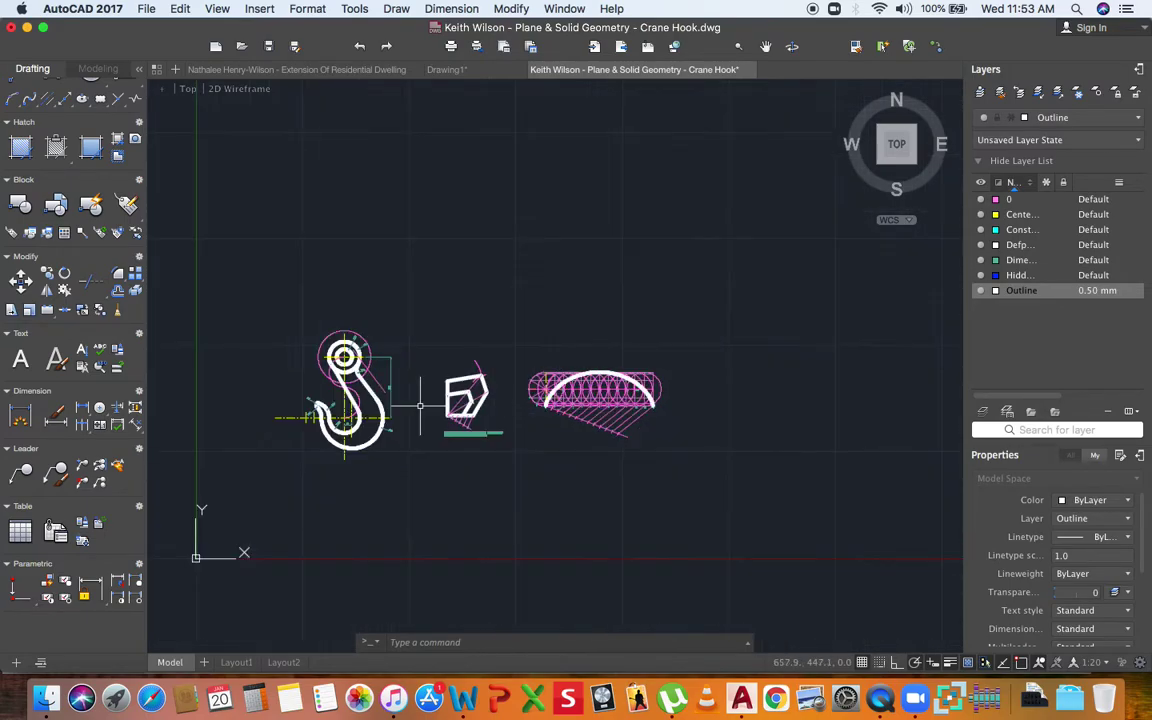
{"action": "scroll", "coordinate": [420, 406], "scroll_direction": "up", "scroll_amount": 2}
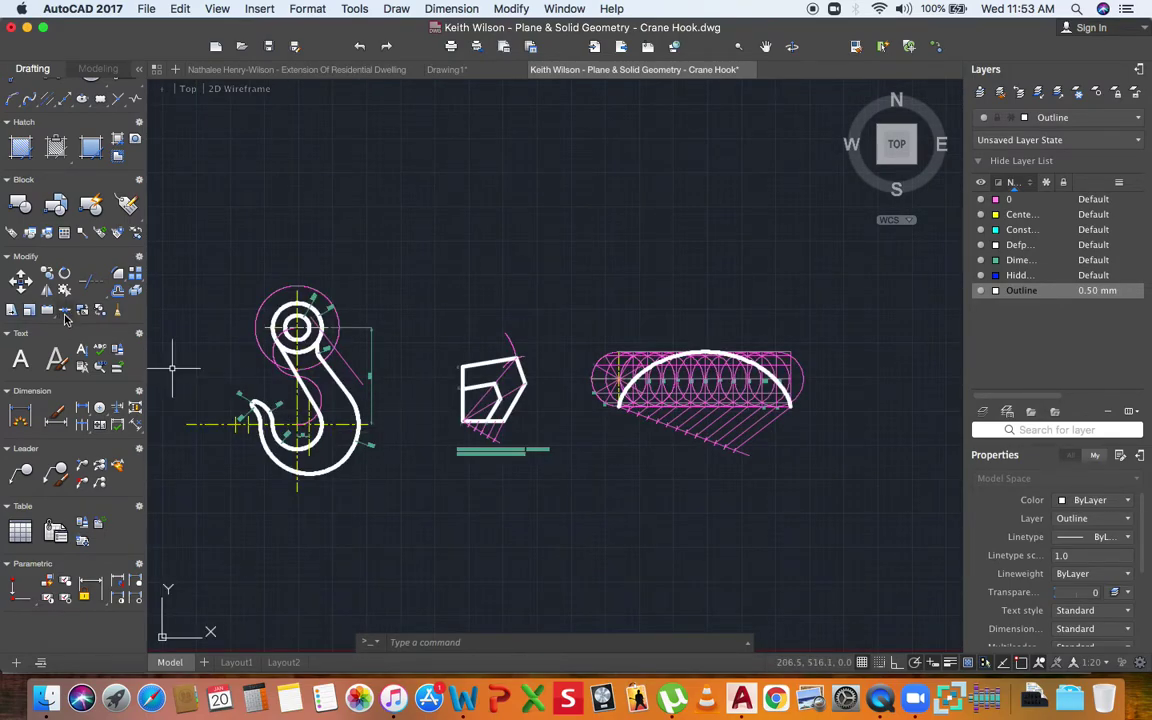
Place a 20-high MTEXT label reading 'CRANE HOOK' on one line below the hook outline.
{"action": "left_click", "coordinate": [20, 358]}
{"action": "scroll", "coordinate": [266, 493], "scroll_direction": "up", "scroll_amount": 4}
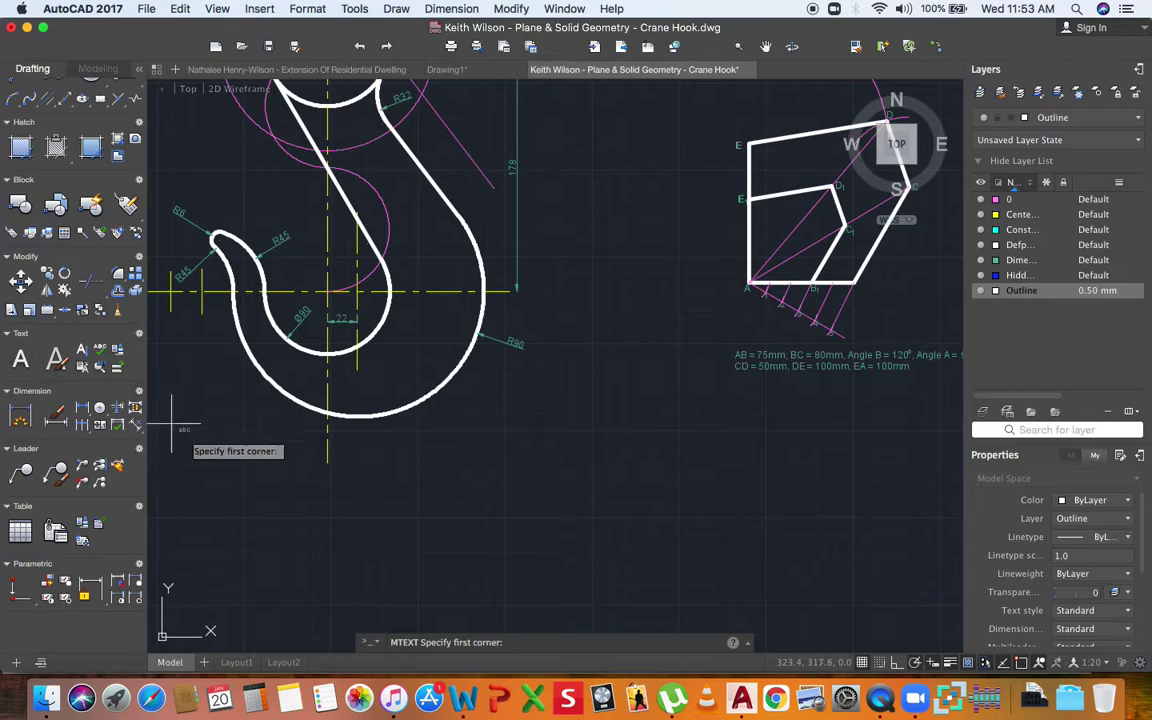
{"action": "left_click", "coordinate": [266, 471]}
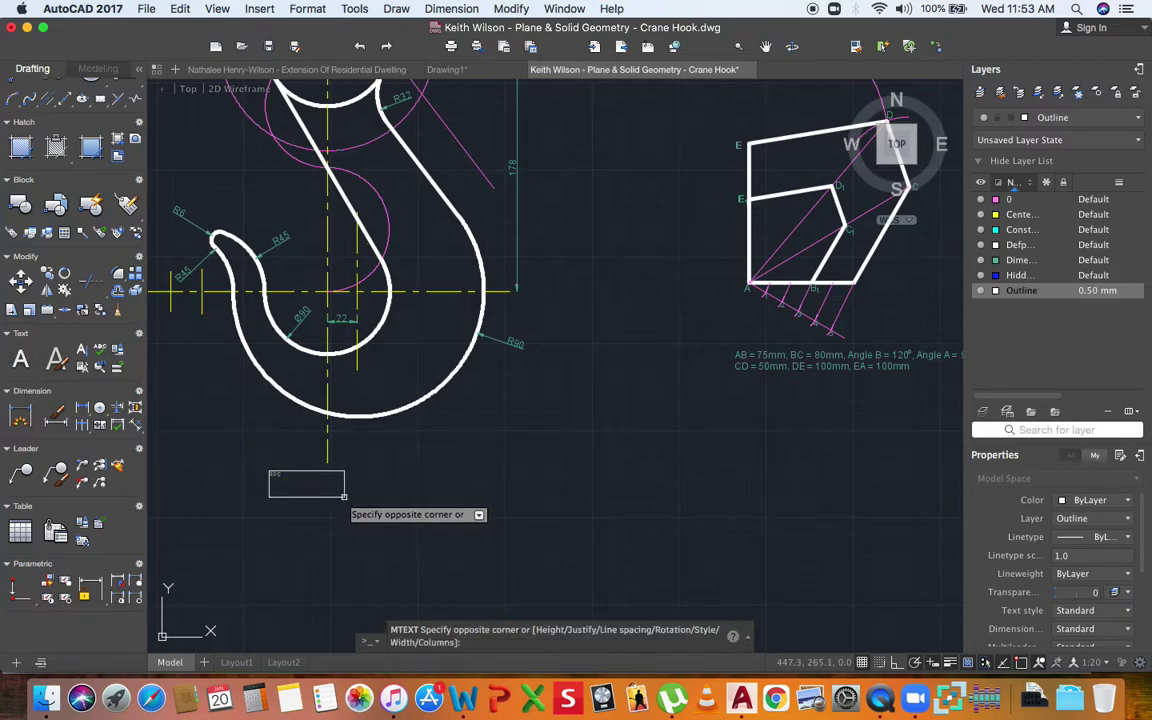
{"action": "type", "text": "h"}
{"action": "key", "text": "Return"}
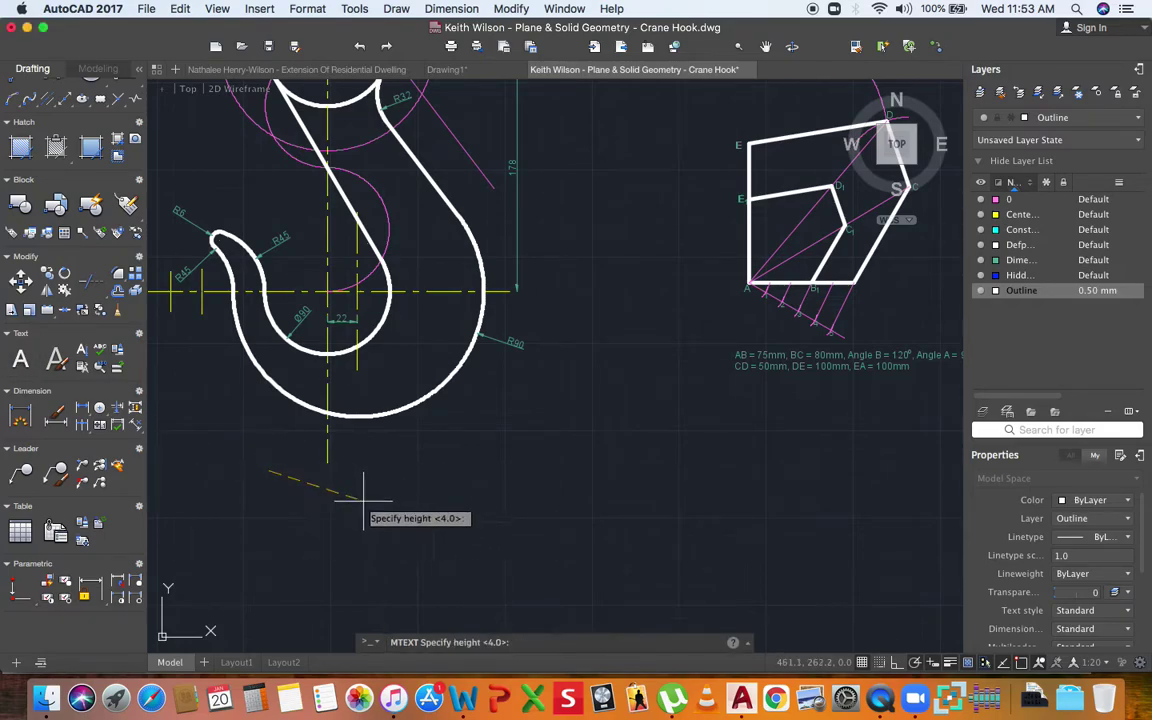
{"action": "left_click", "coordinate": [269, 497]}
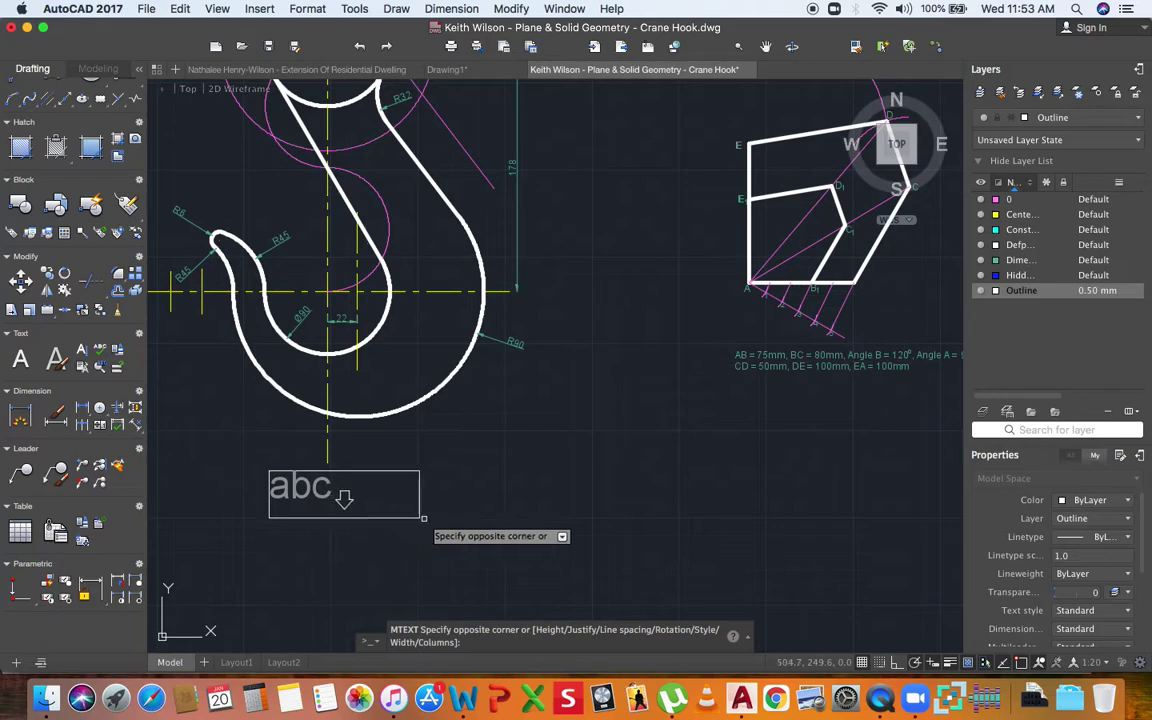
{"action": "left_click", "coordinate": [516, 518]}
{"action": "type", "text": "CR"}
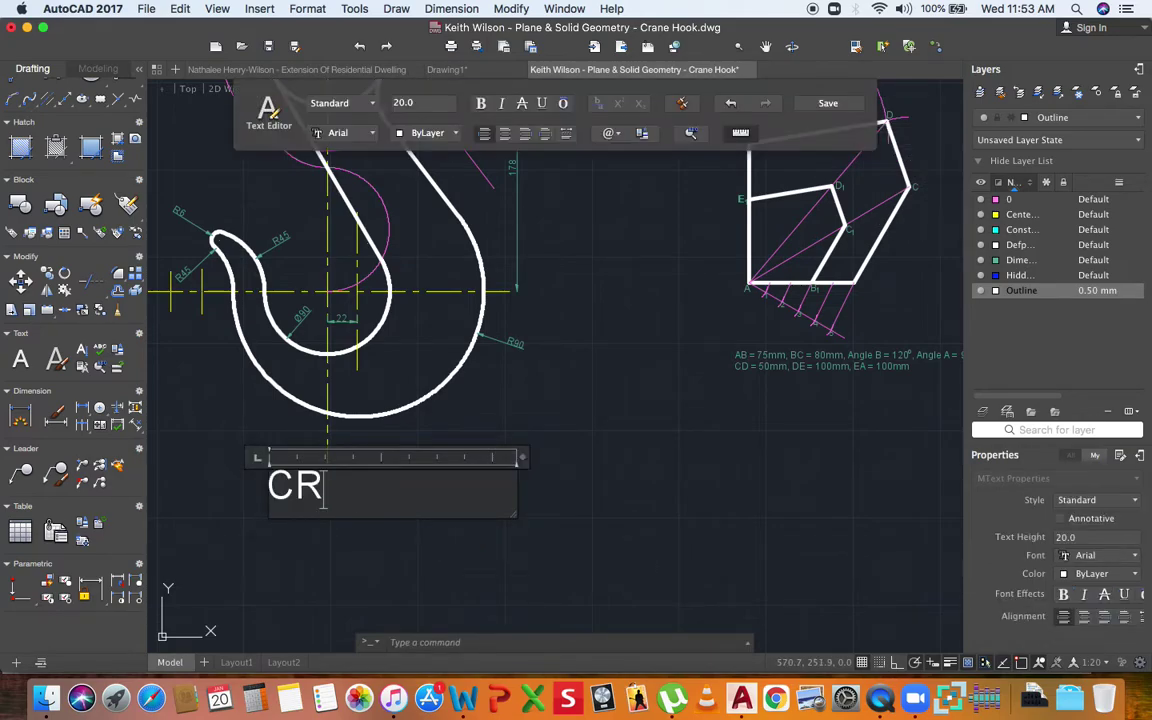
{"action": "type", "text": "ANE"}
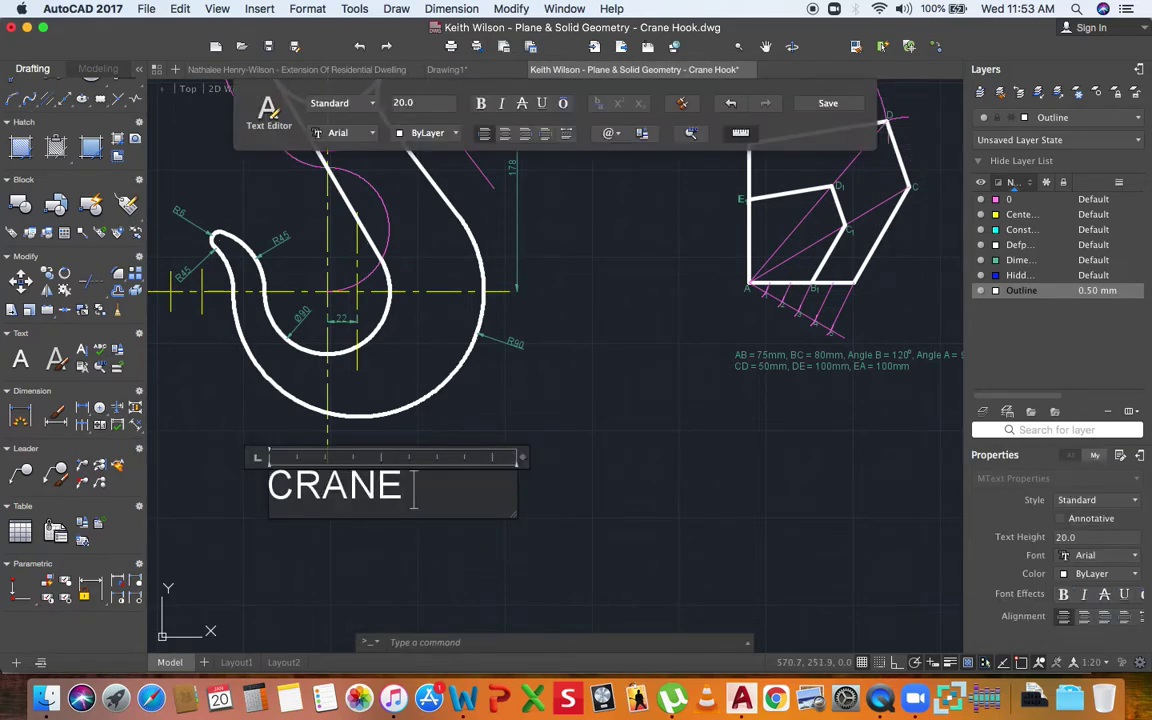
{"action": "type", "text": " HOOK"}
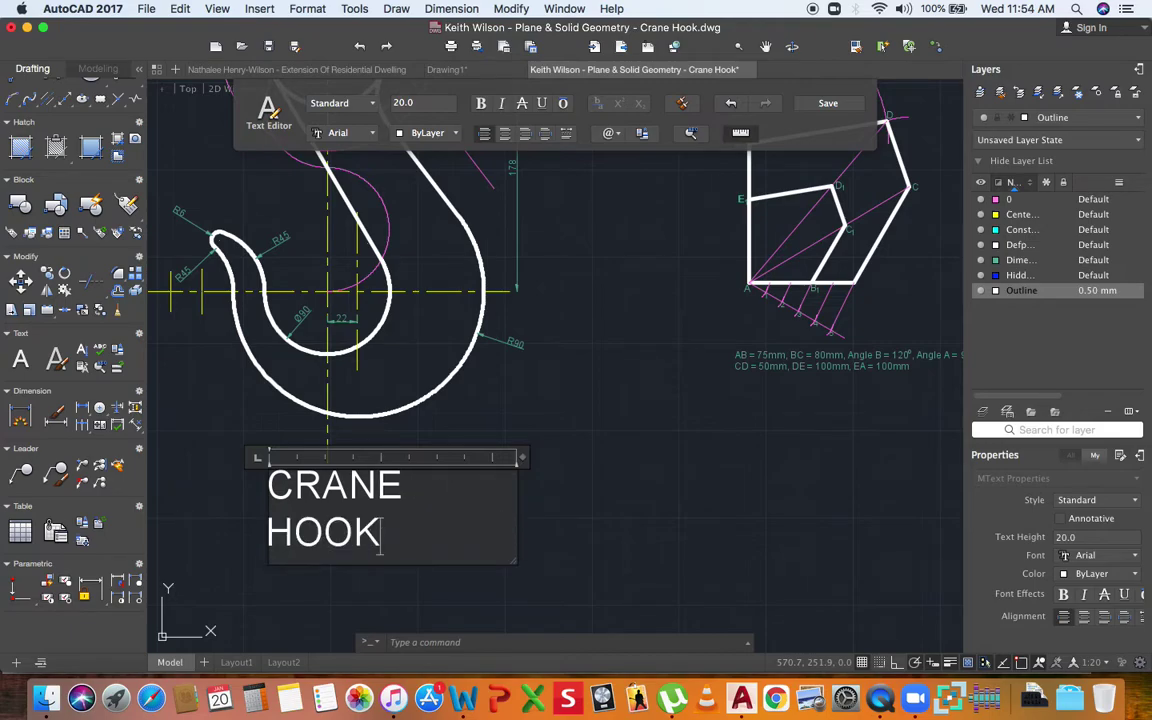
{"action": "key", "text": "Return"}
{"action": "key", "text": "BackSpace"}
{"action": "left_click_drag", "start_coordinate": [522, 457], "coordinate": [563, 457]}
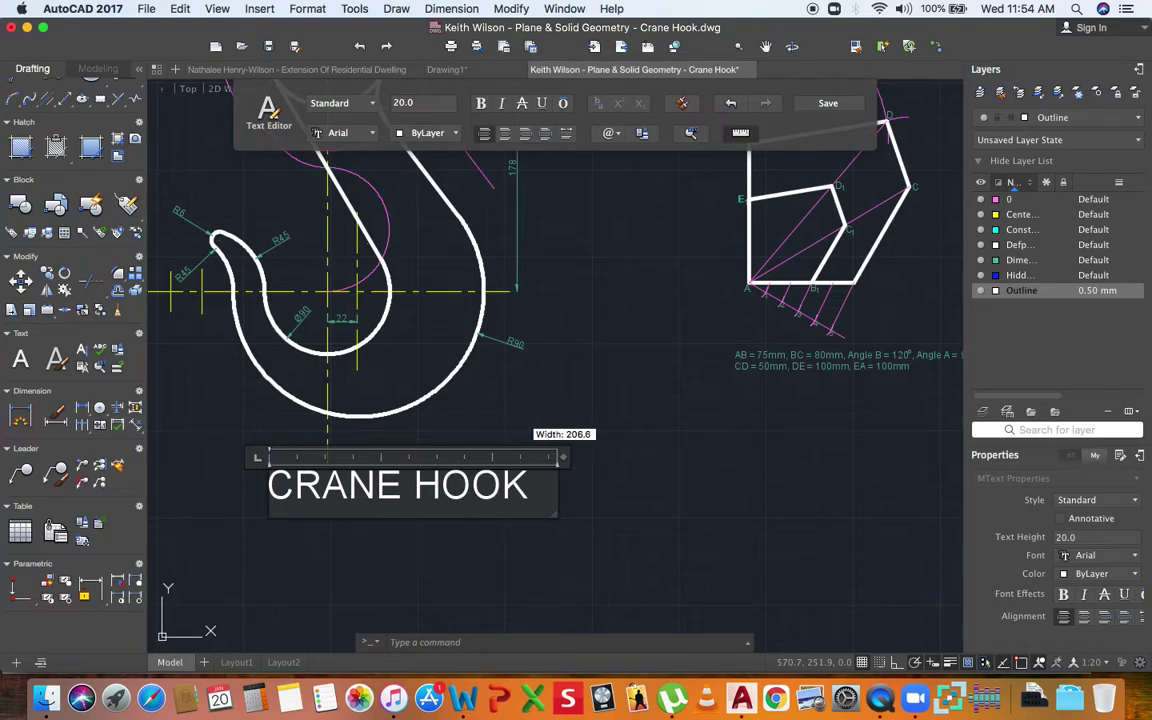
{"action": "left_click", "coordinate": [514, 514]}
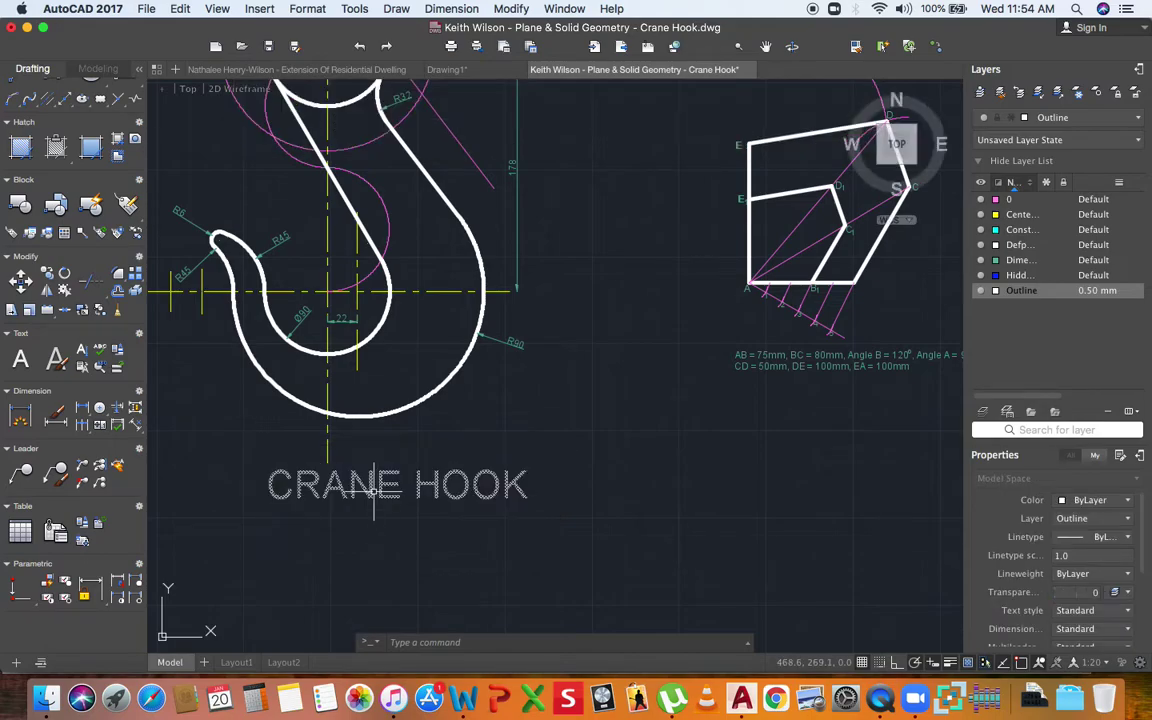
Change the CRANE HOOK label's text height to 15.
{"action": "scroll", "coordinate": [368, 494], "scroll_direction": "down", "scroll_amount": 3}
{"action": "scroll", "coordinate": [373, 489], "scroll_direction": "down", "scroll_amount": 4}
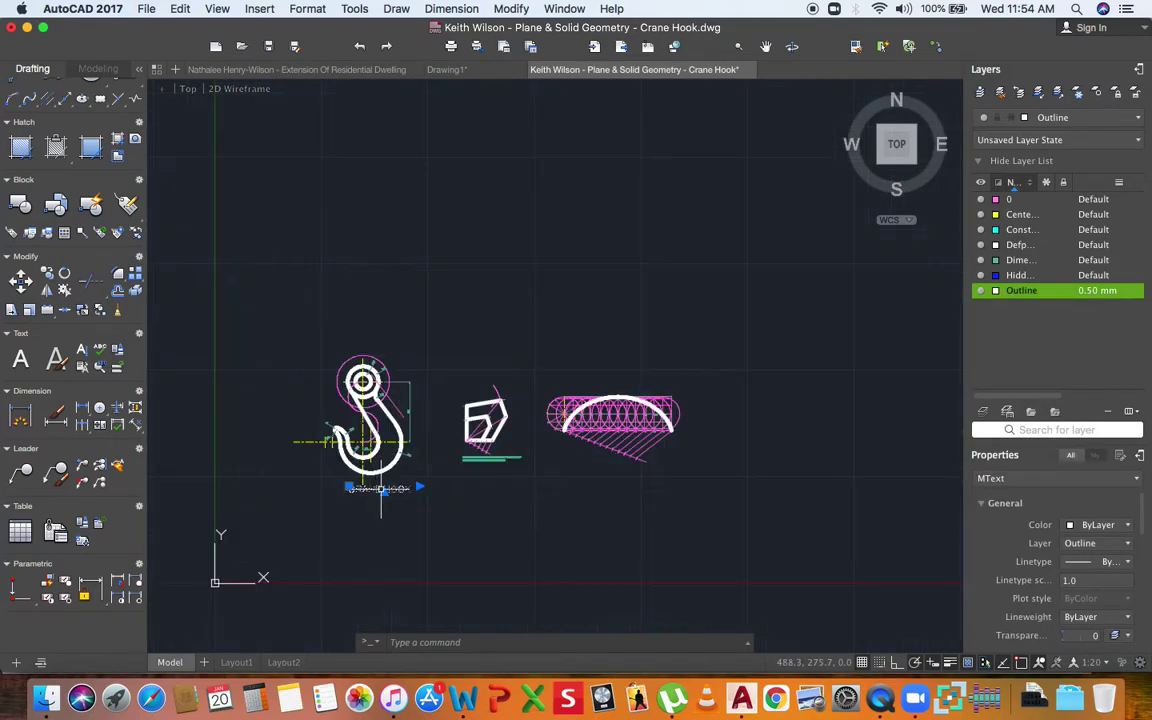
{"action": "scroll", "coordinate": [334, 487], "scroll_direction": "up", "scroll_amount": 2}
{"action": "left_click", "coordinate": [326, 486]}
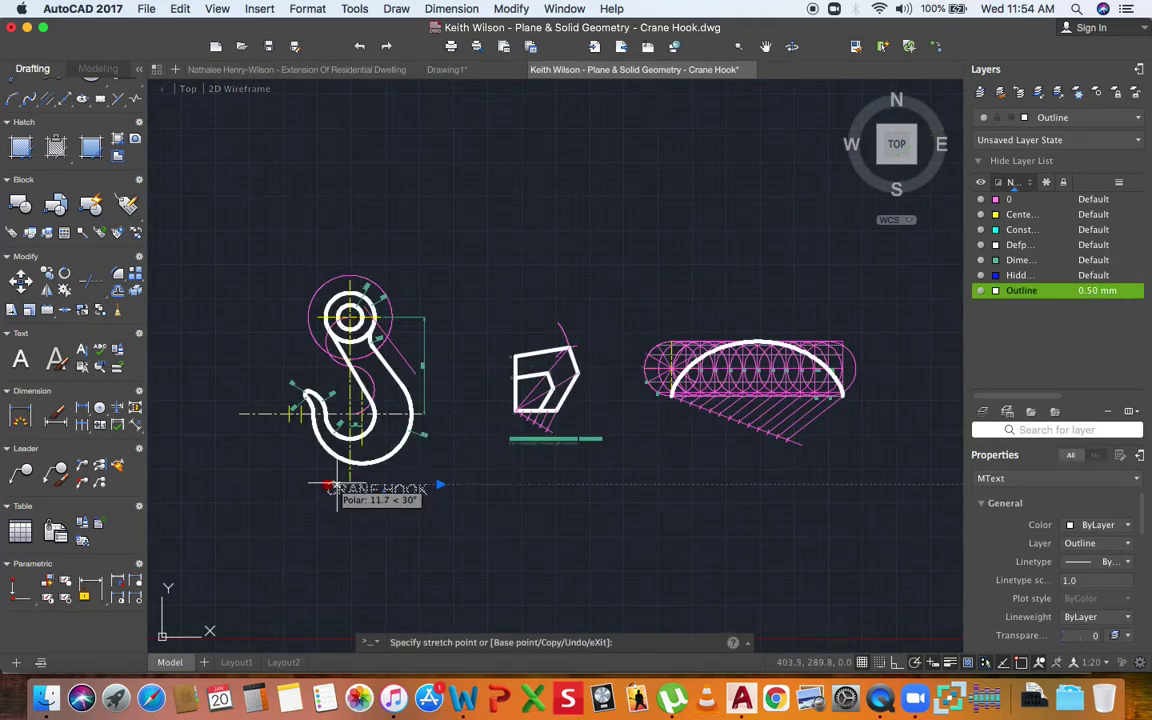
{"action": "key", "text": "Escape"}
{"action": "double_click", "coordinate": [360, 489]}
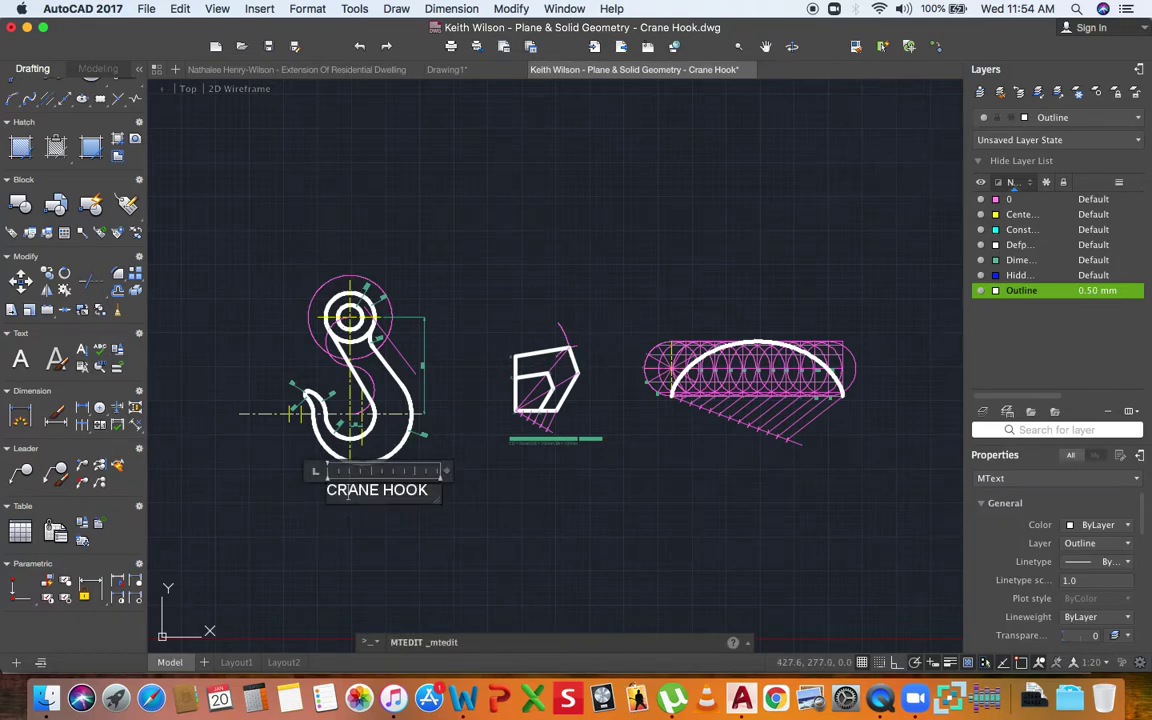
{"action": "left_click_drag", "start_coordinate": [405, 489], "coordinate": [325, 489]}
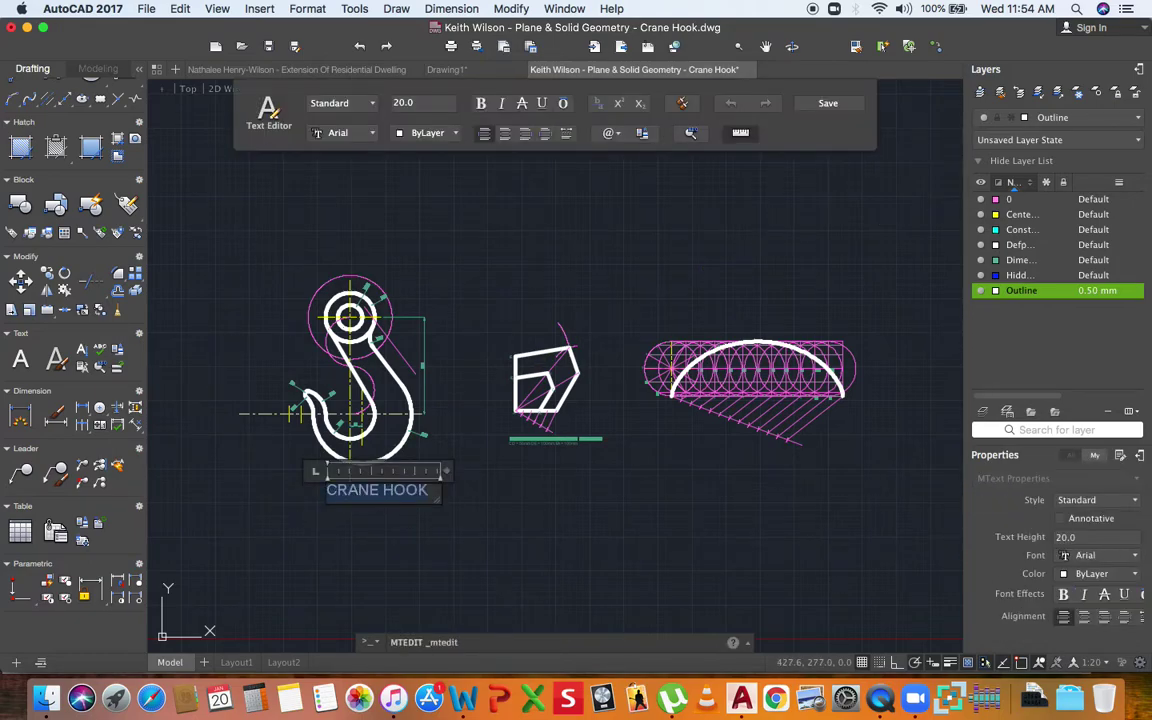
{"action": "left_click", "coordinate": [420, 103]}
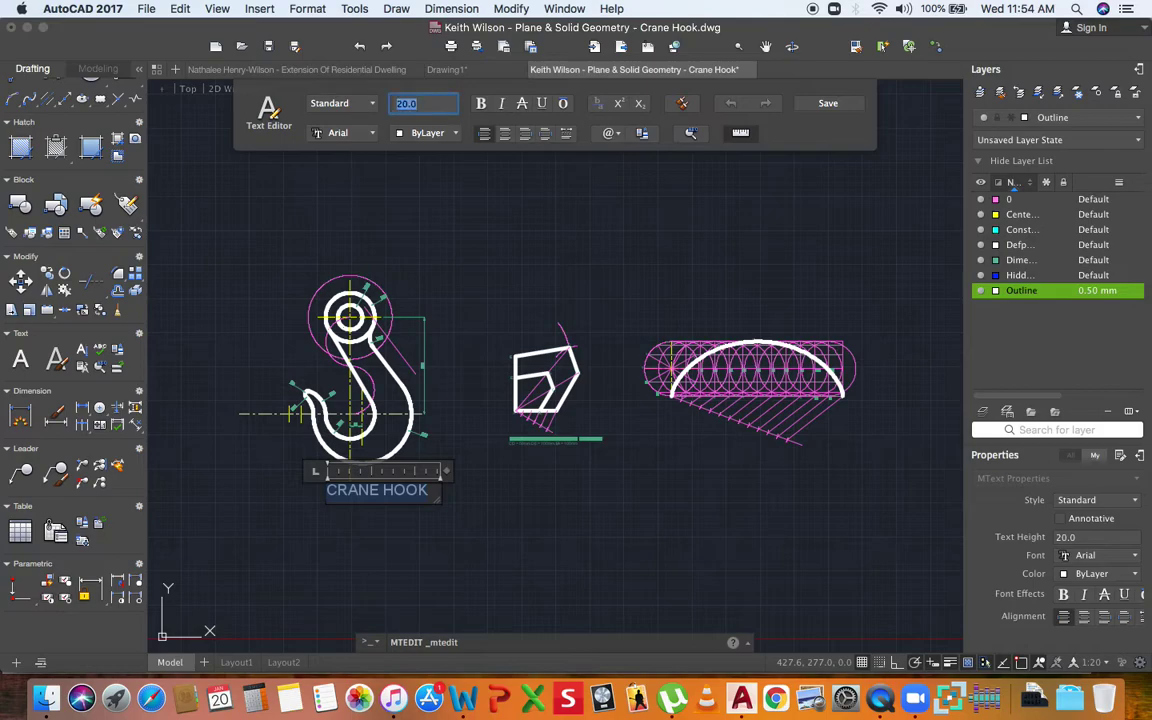
{"action": "type", "text": "15"}
{"action": "key", "text": "Return"}
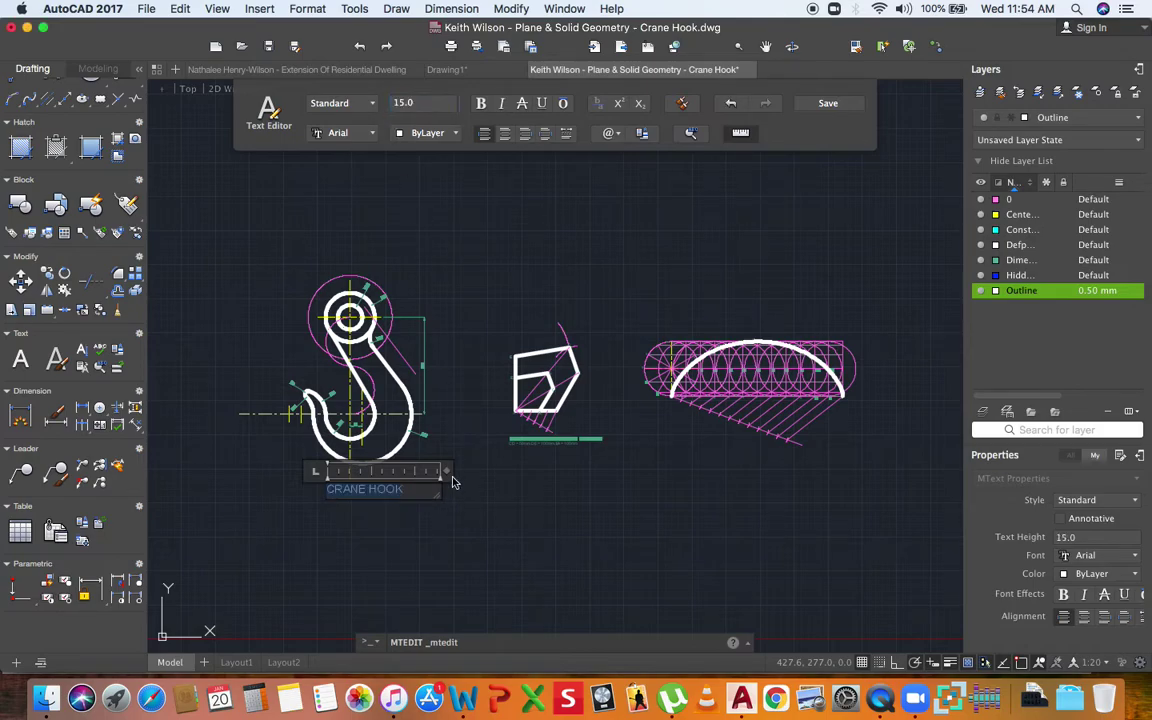
Append '(TANGENCY)' to the label and widen its box so it stays on one line.
{"action": "left_click", "coordinate": [401, 490]}
{"action": "type", "text": "("}
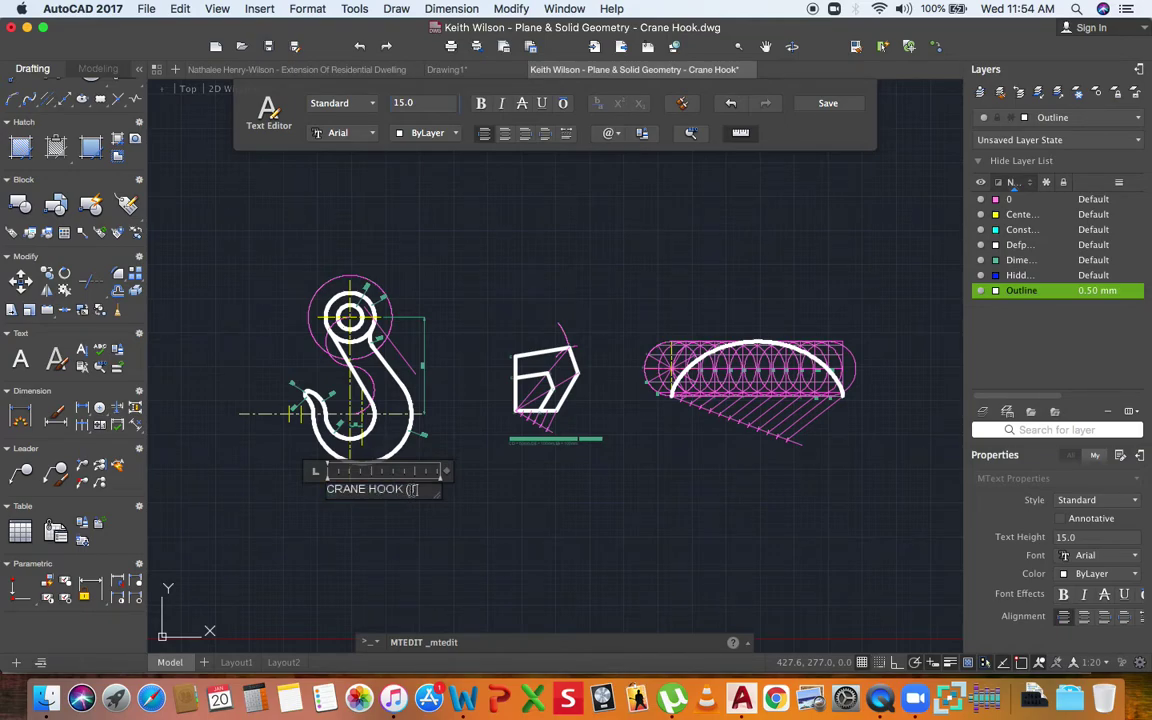
{"action": "type", "text": "TANGENCY"}
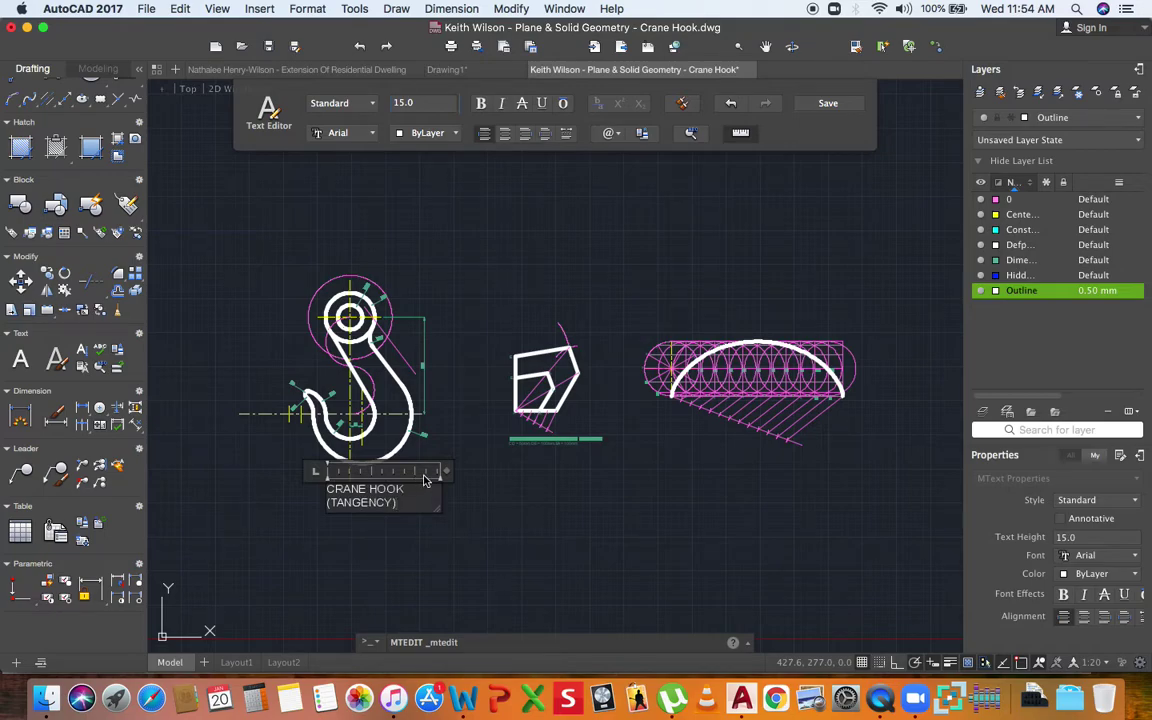
{"action": "left_click_drag", "start_coordinate": [446, 471], "coordinate": [492, 471]}
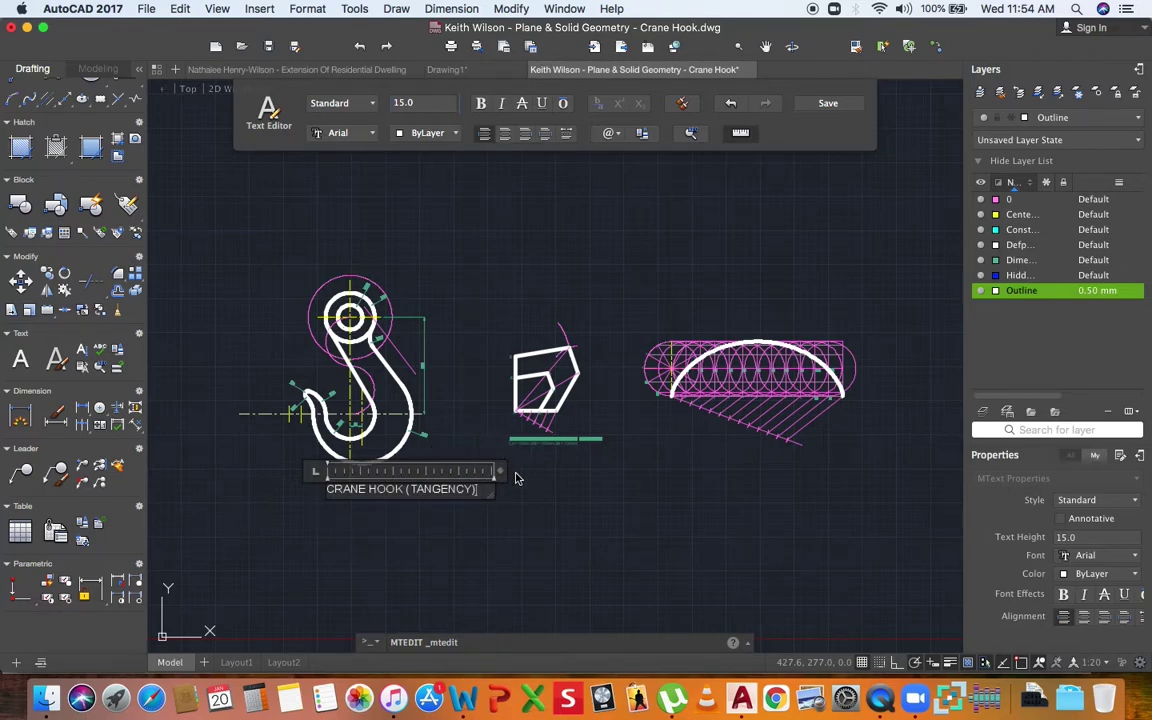
{"action": "left_click", "coordinate": [482, 475]}
Nudge the CRANE HOOK (TANGENCY) label slightly to the left.
{"action": "left_click", "coordinate": [350, 488]}
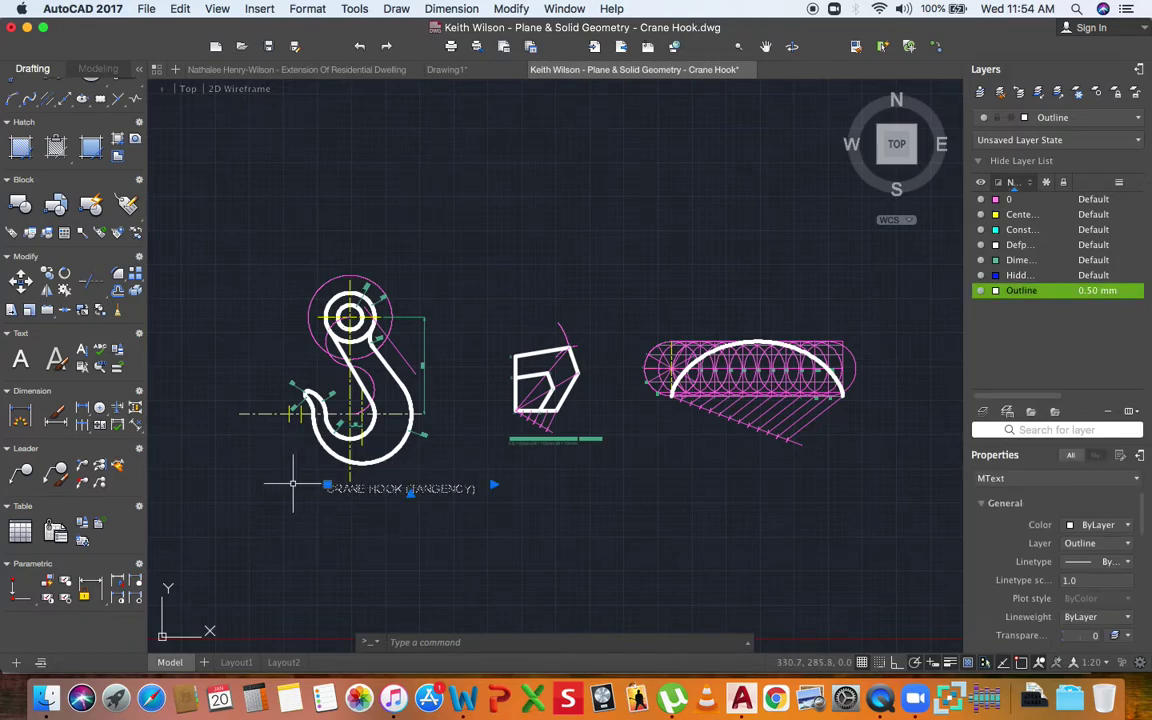
{"action": "left_click", "coordinate": [327, 486]}
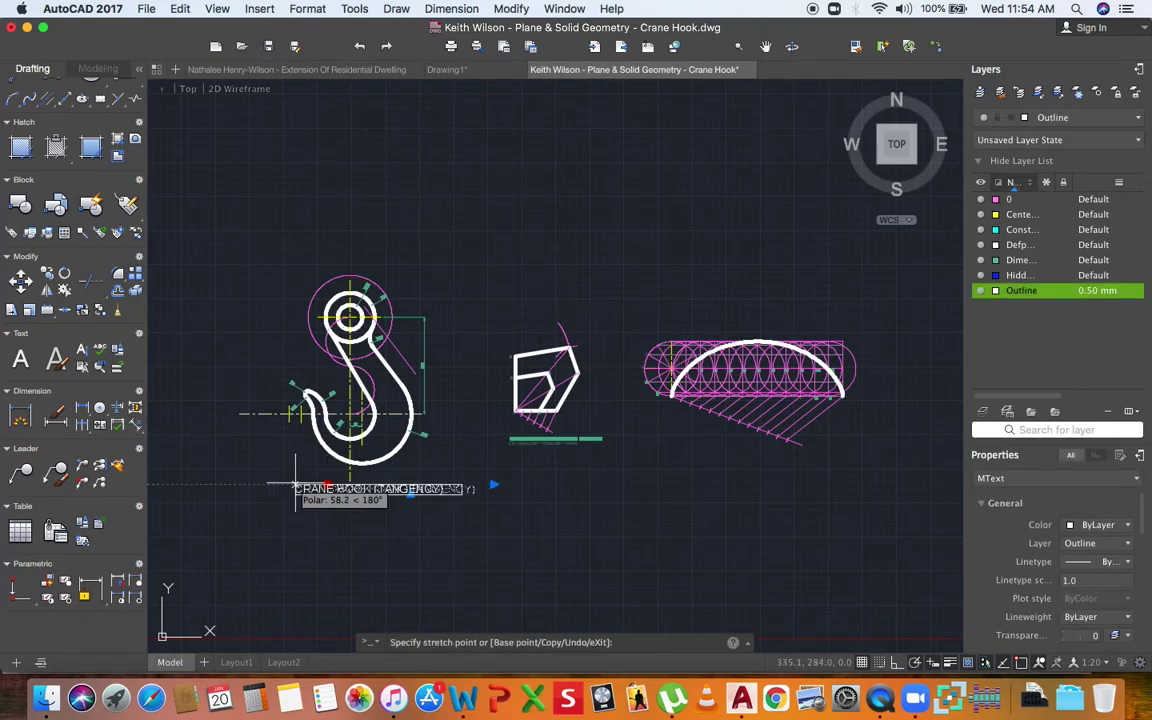
{"action": "left_click", "coordinate": [296, 486]}
Start copying the label with CO, picking its base point.
{"action": "type", "text": "co"}
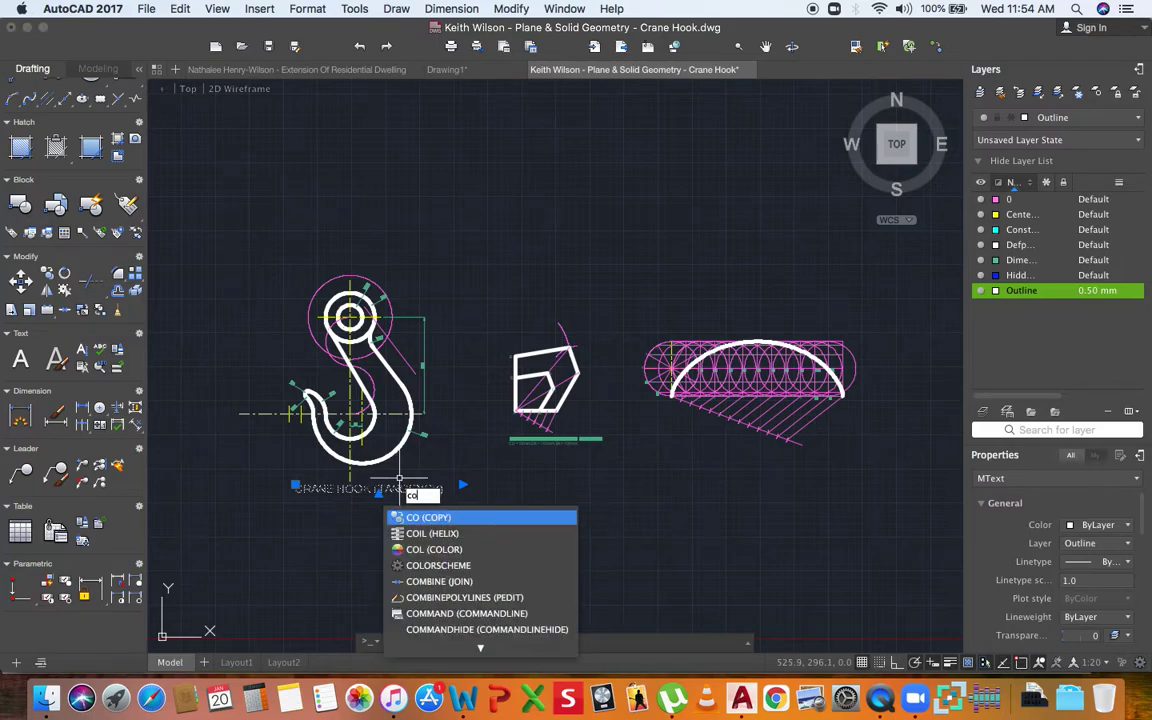
{"action": "key", "text": "Return"}
{"action": "left_click", "coordinate": [468, 496]}
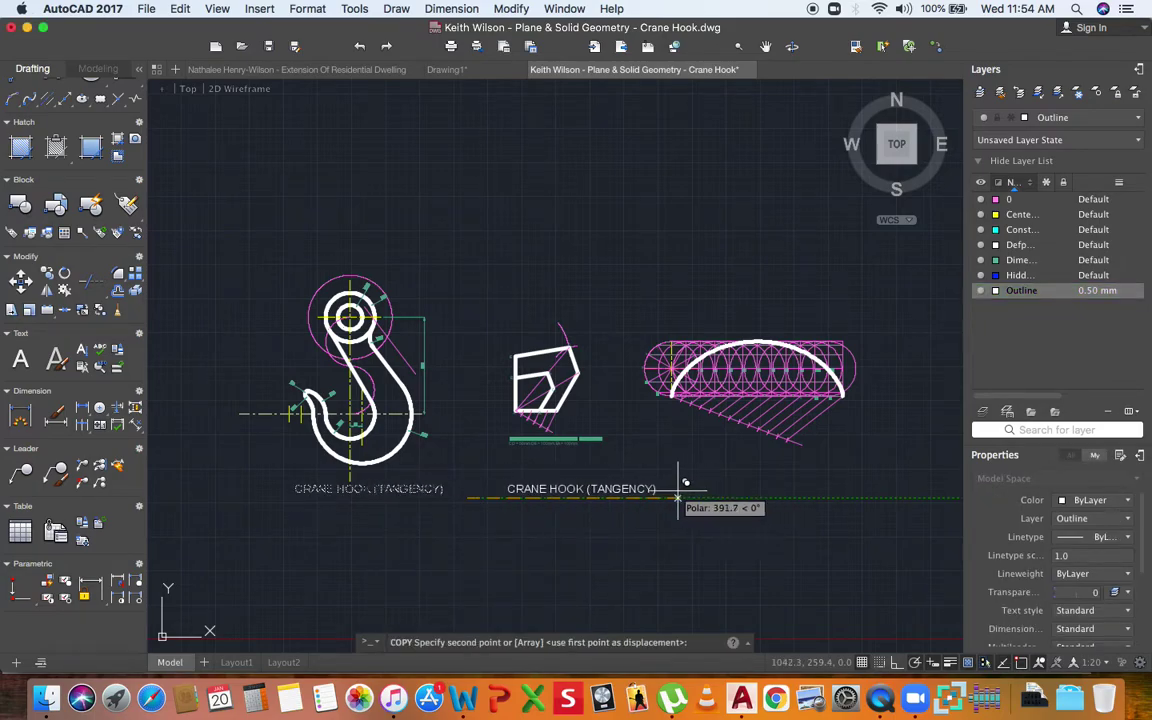
Drop the label copy to the right, beneath the pentagon.
{"action": "left_click", "coordinate": [647, 488]}
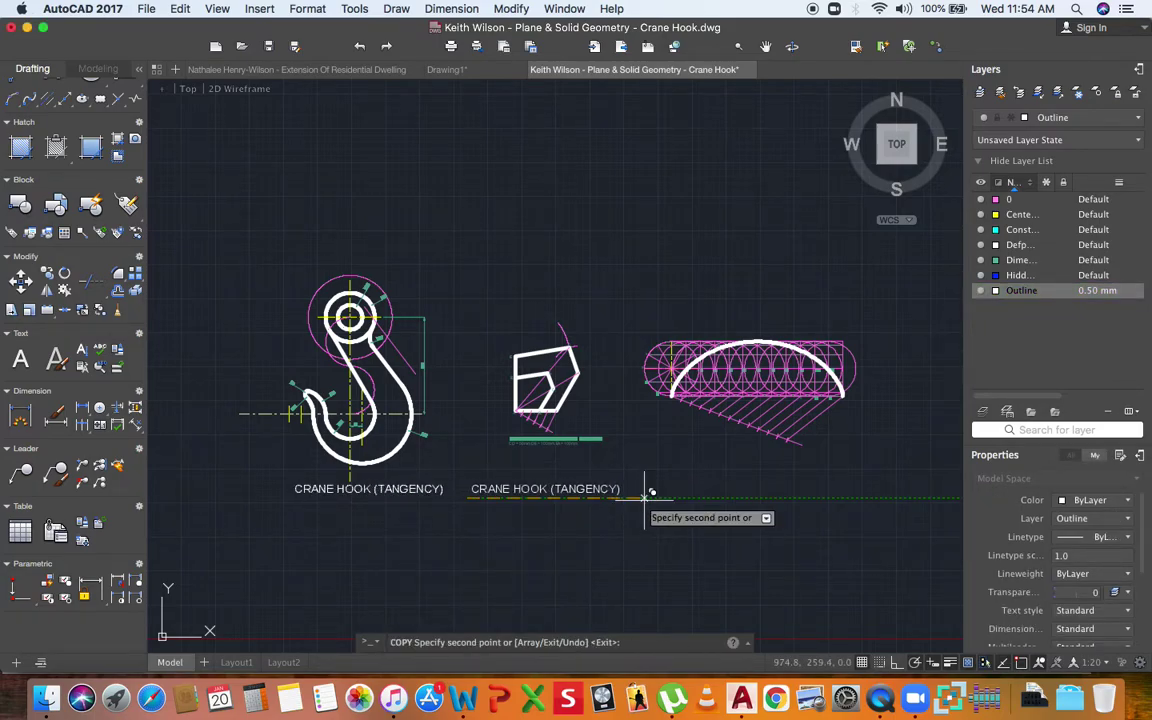
{"action": "key", "text": "Return"}
{"action": "scroll", "coordinate": [538, 496], "scroll_direction": "up", "scroll_amount": 3}
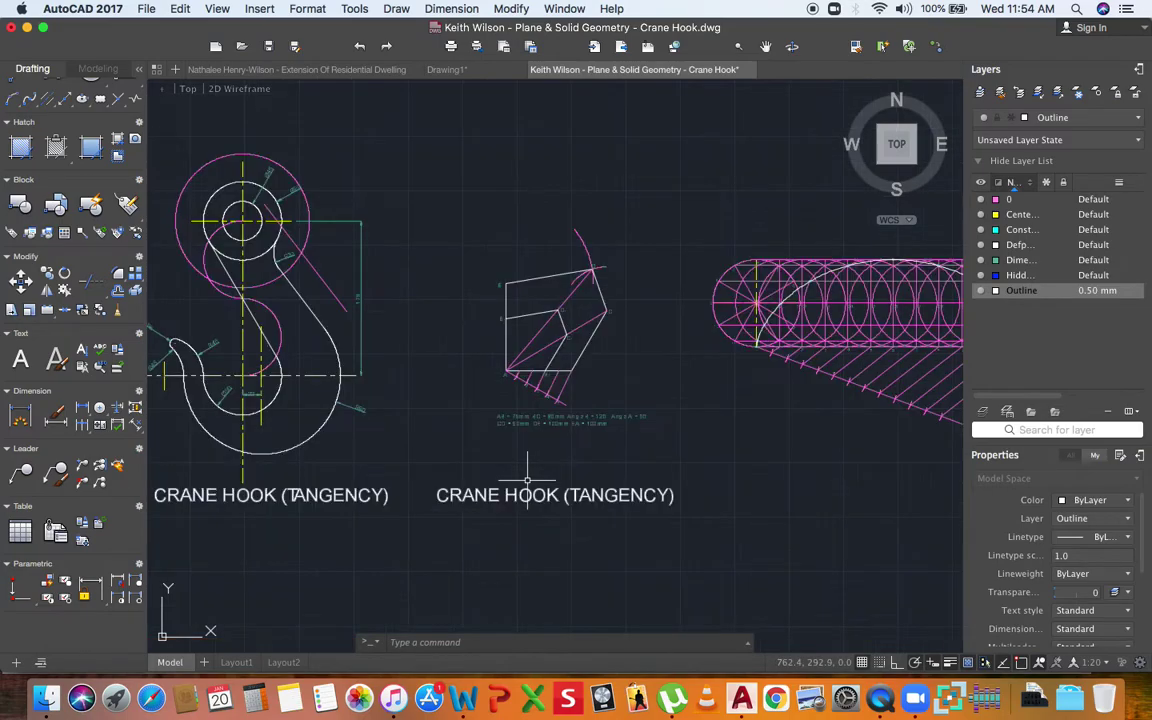
Rewrite the copy as 'PENTAGON (ENLARGEMENT & REDUCTION)' and widen it to fit one line.
{"action": "double_click", "coordinate": [533, 503]}
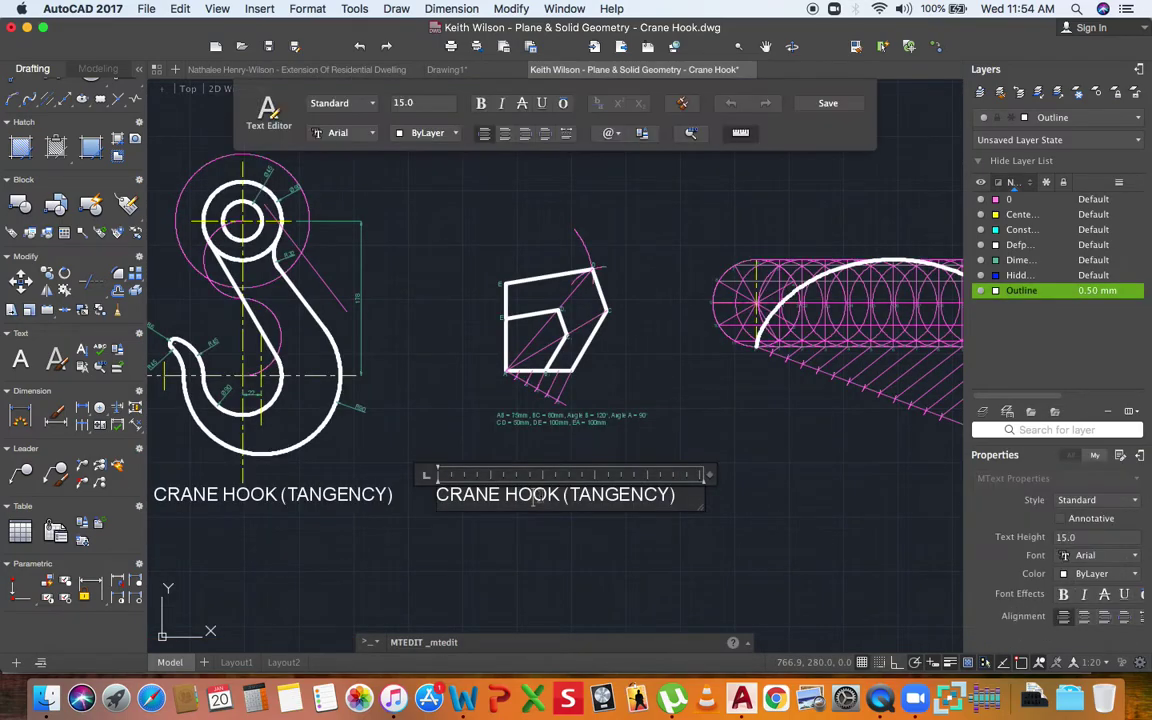
{"action": "left_click_drag", "start_coordinate": [557, 501], "coordinate": [396, 498]}
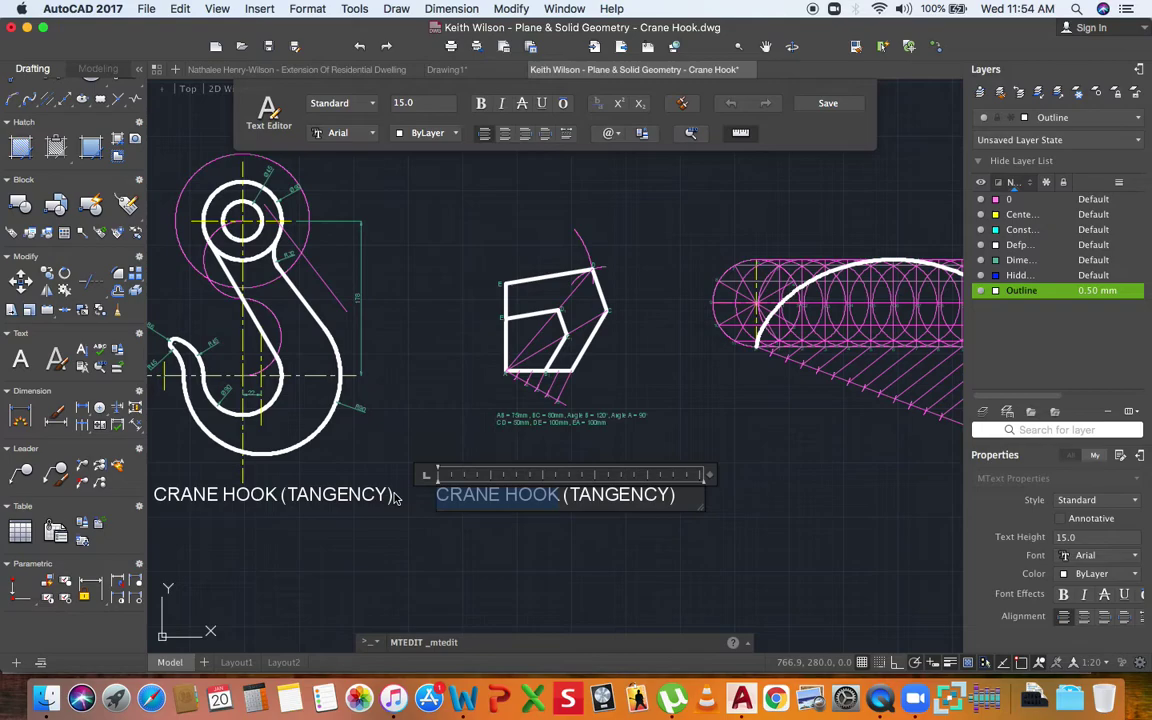
{"action": "type", "text": "PENTAGON"}
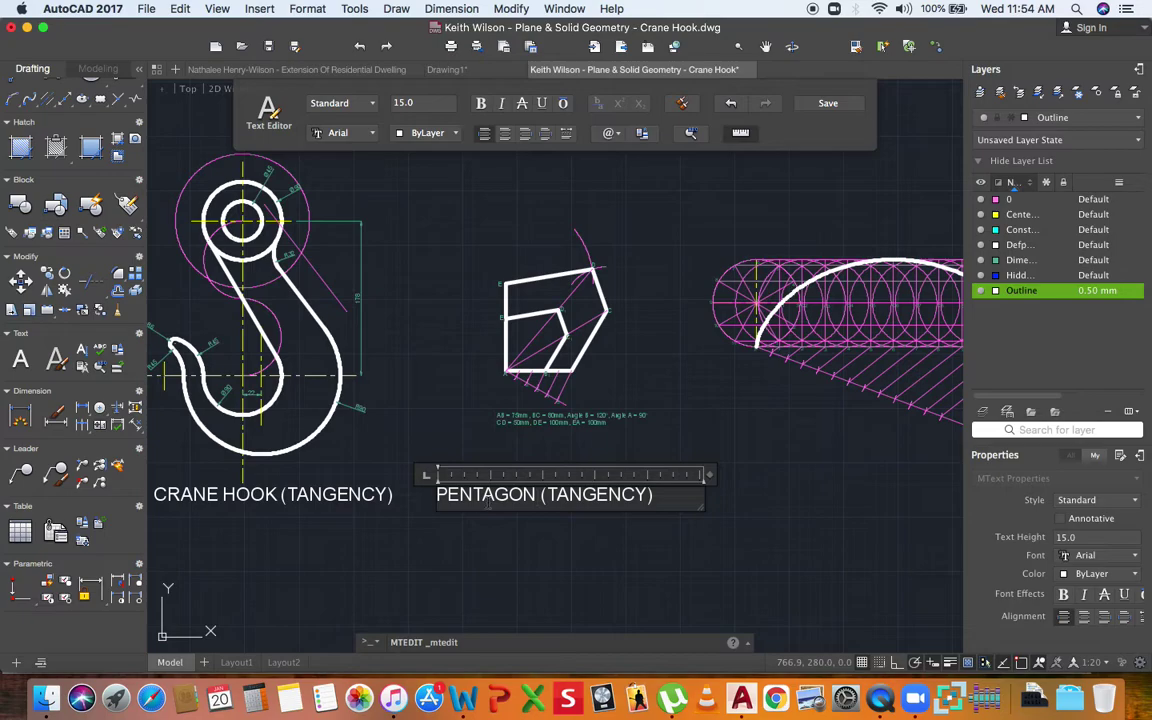
{"action": "left_click_drag", "start_coordinate": [548, 497], "coordinate": [634, 510]}
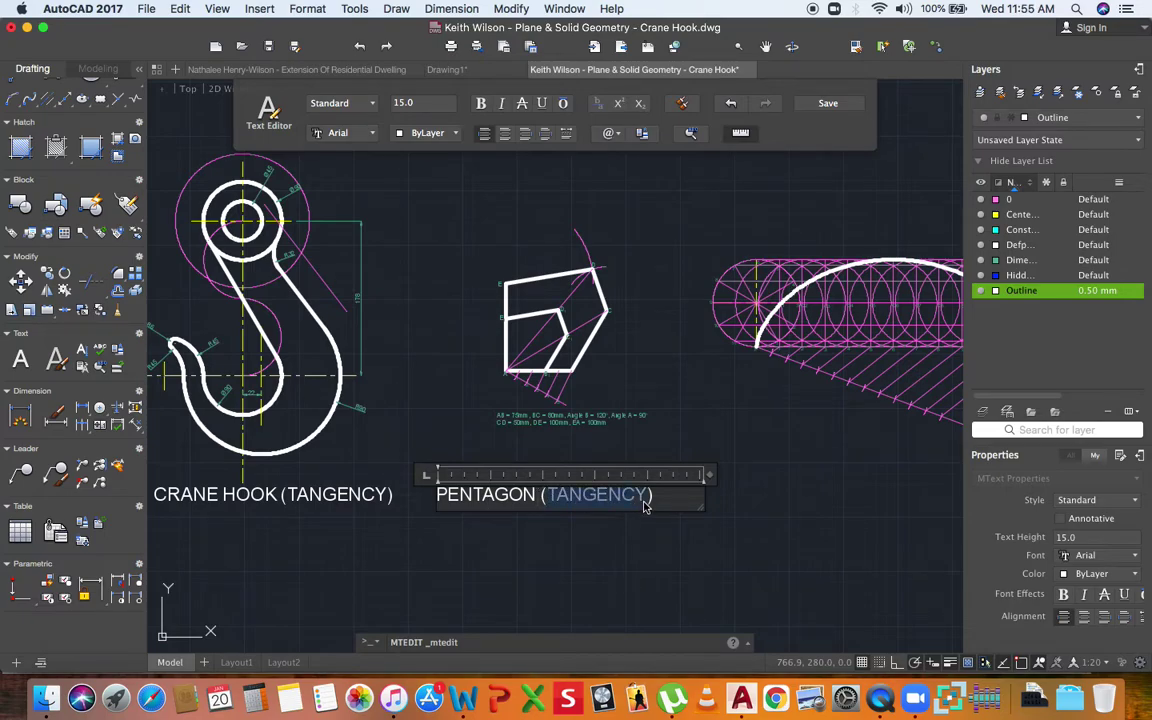
{"action": "type", "text": "E"}
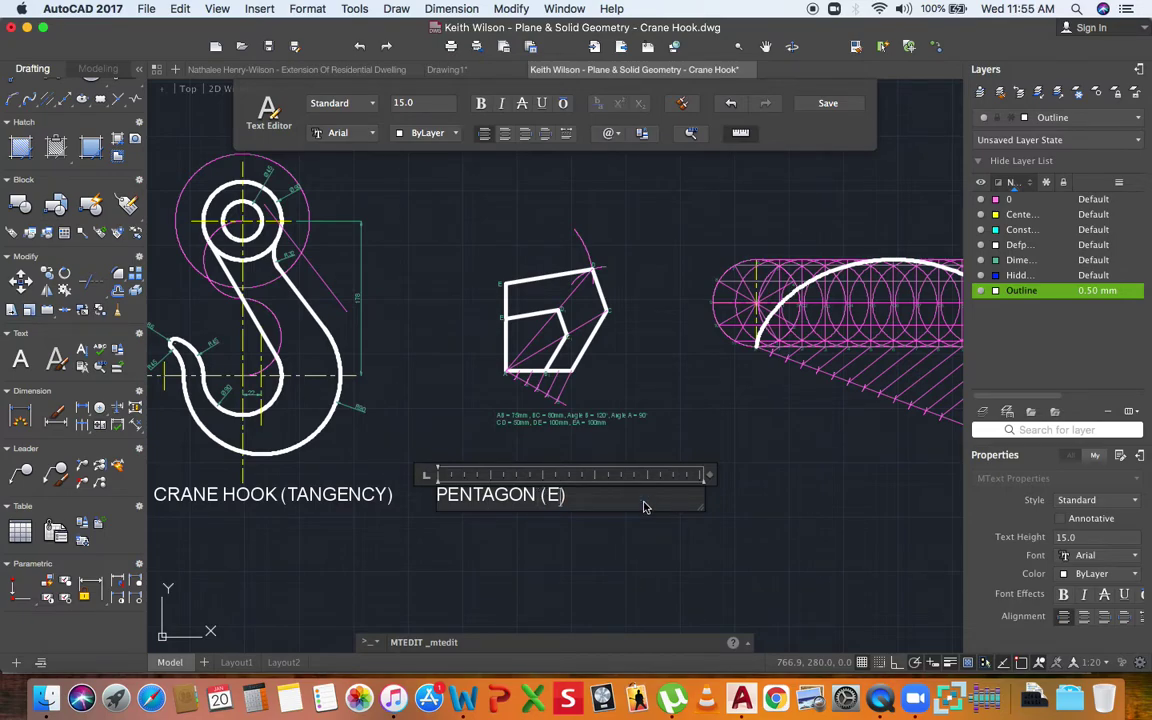
{"action": "type", "text": "NLARGE"}
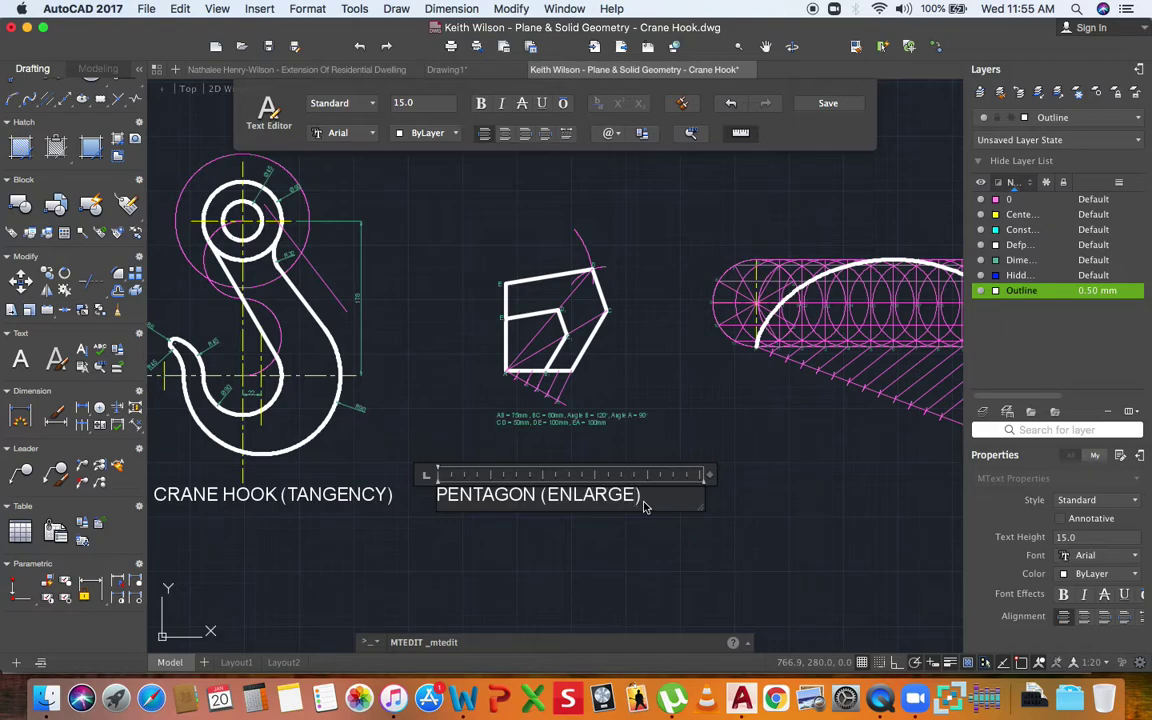
{"action": "type", "text": "MENT & RE"}
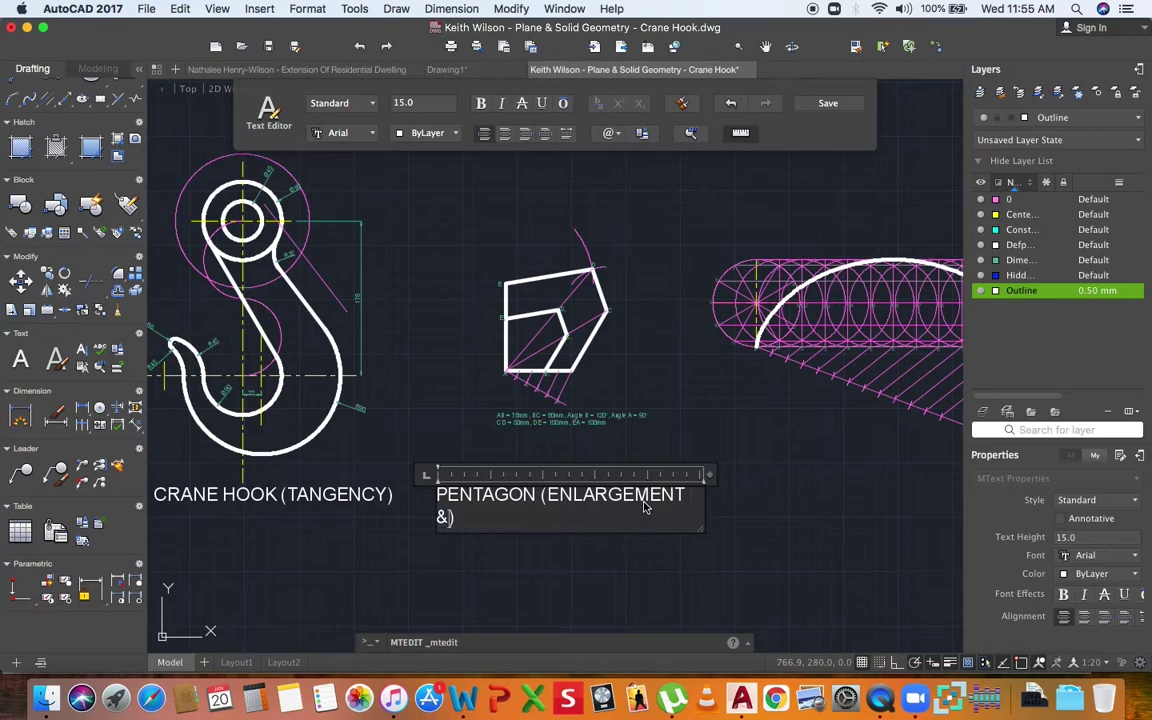
{"action": "type", "text": "DUCTION"}
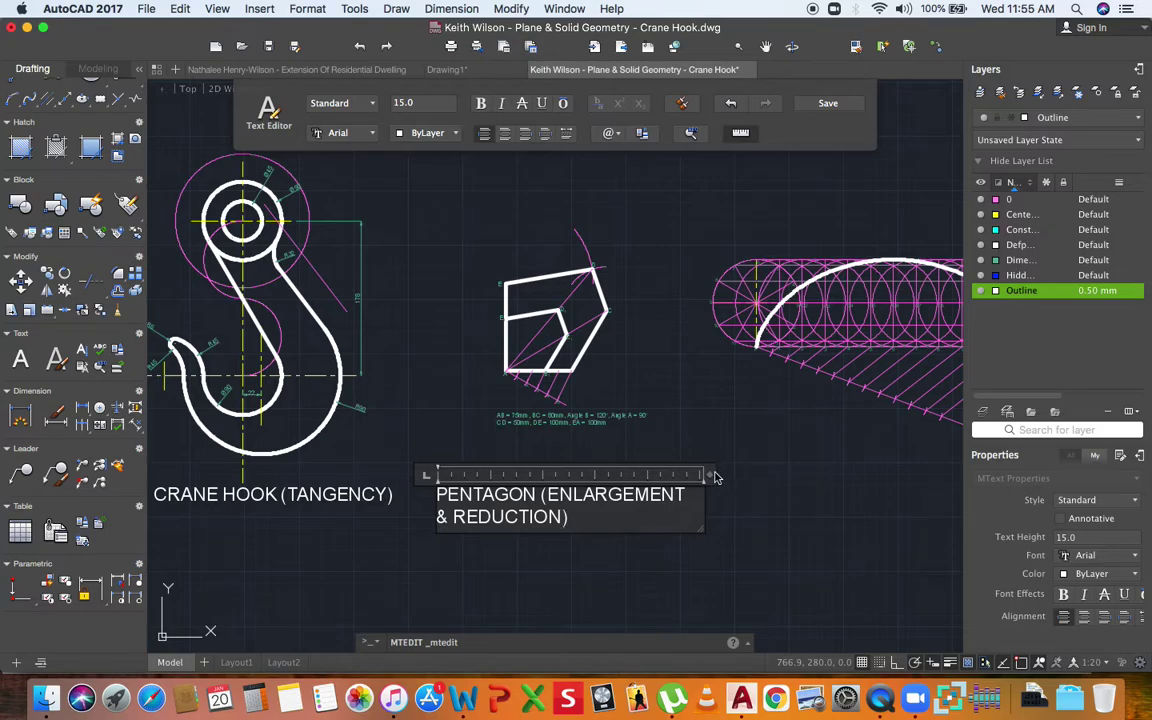
{"action": "left_click_drag", "start_coordinate": [709, 478], "coordinate": [862, 478]}
{"action": "left_click", "coordinate": [641, 508]}
Set the pentagon caption's text height to 10.
{"action": "scroll", "coordinate": [545, 475], "scroll_direction": "down", "scroll_amount": 3}
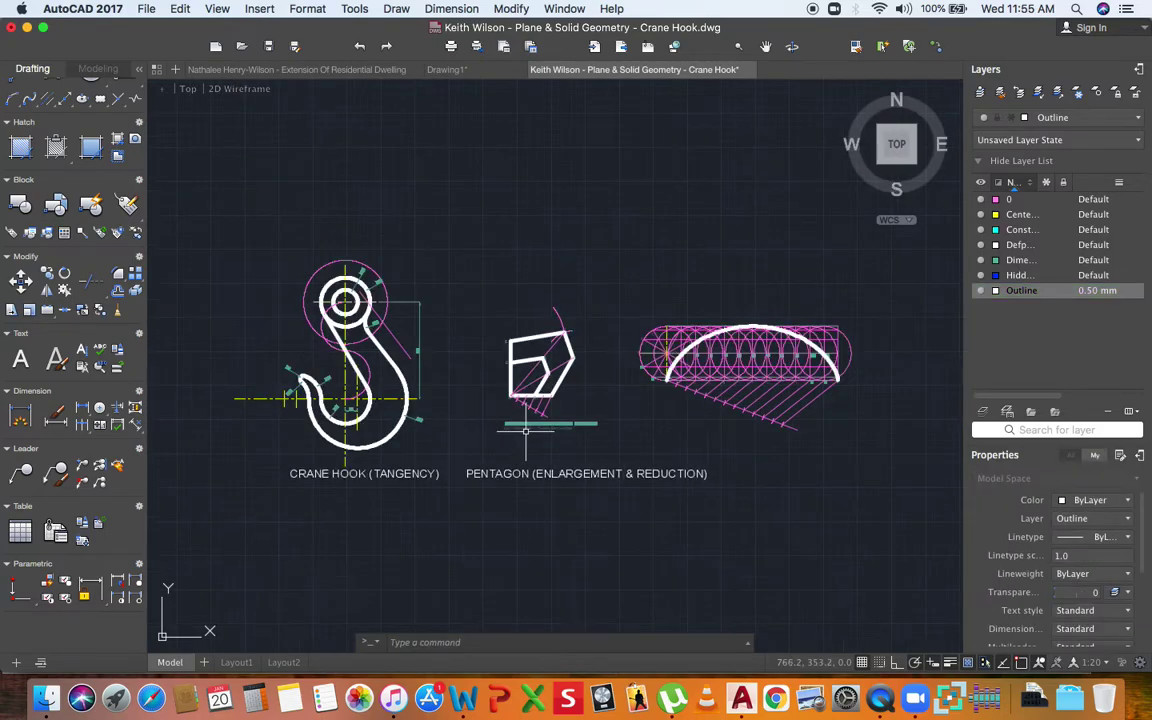
{"action": "left_click", "coordinate": [551, 475]}
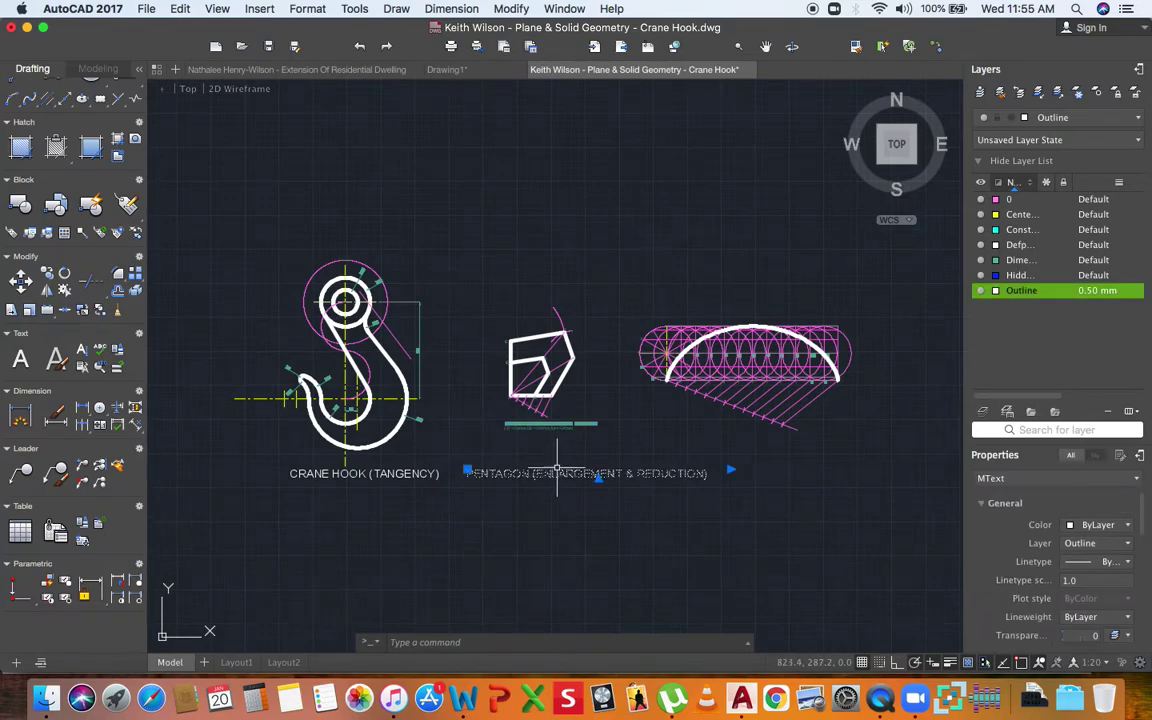
{"action": "double_click", "coordinate": [551, 474]}
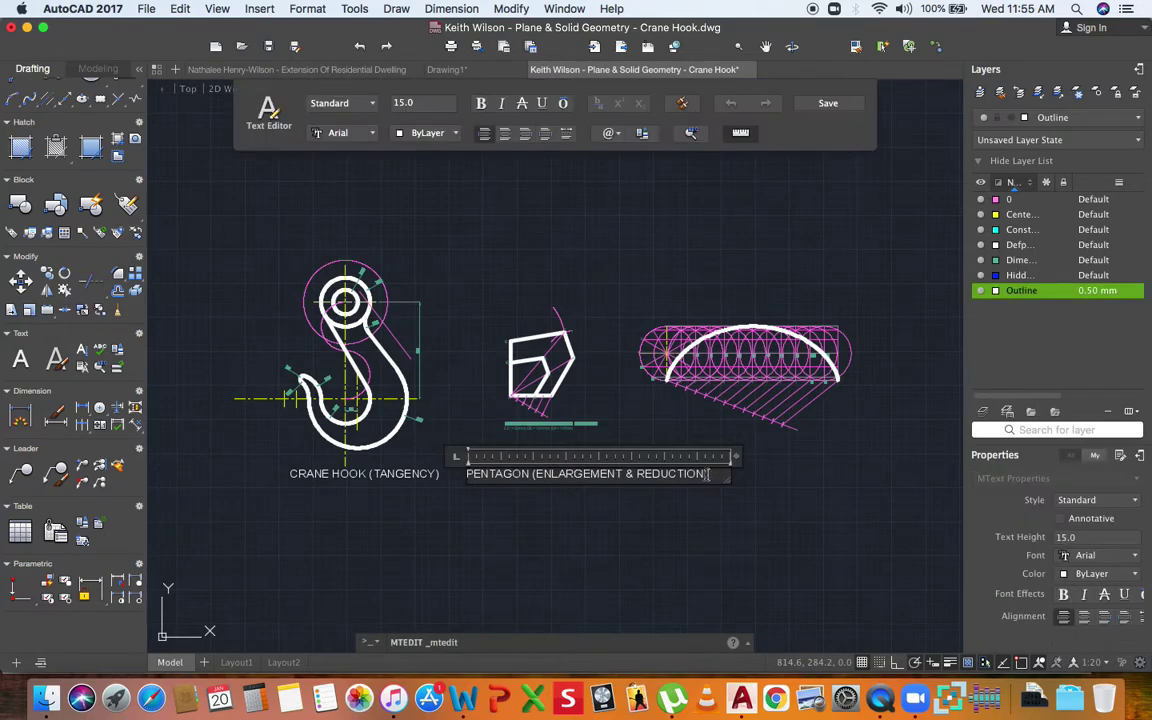
{"action": "left_click", "coordinate": [418, 102]}
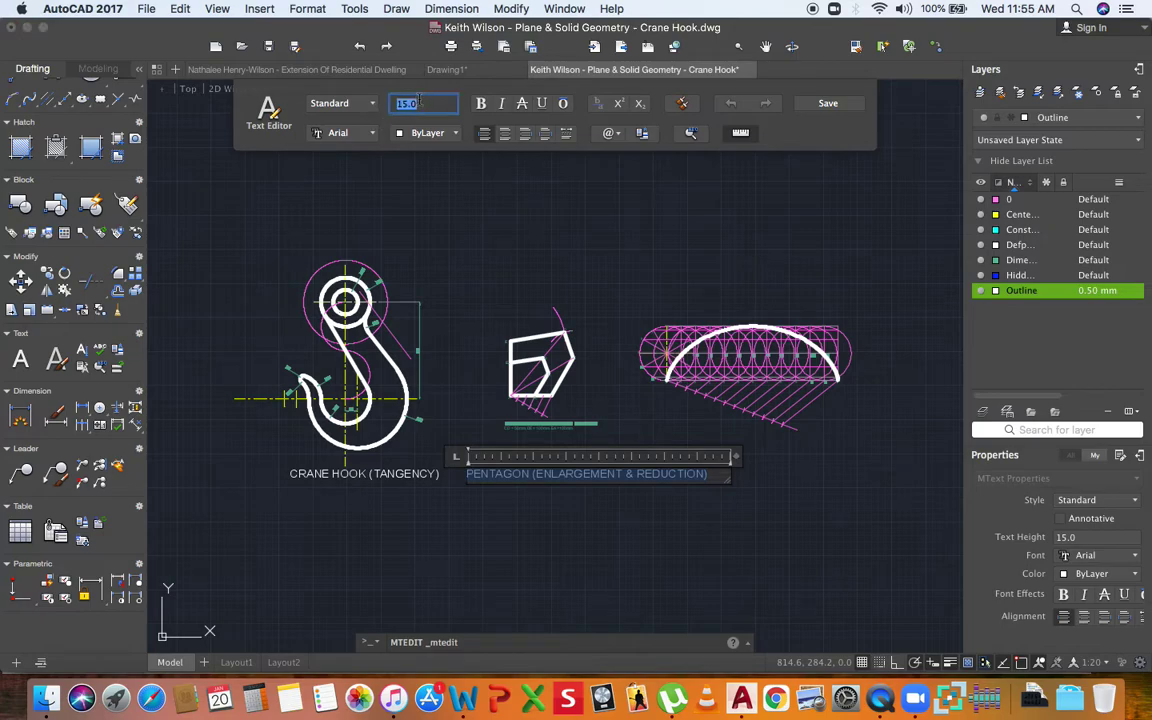
{"action": "type", "text": "10"}
{"action": "key", "text": "Return"}
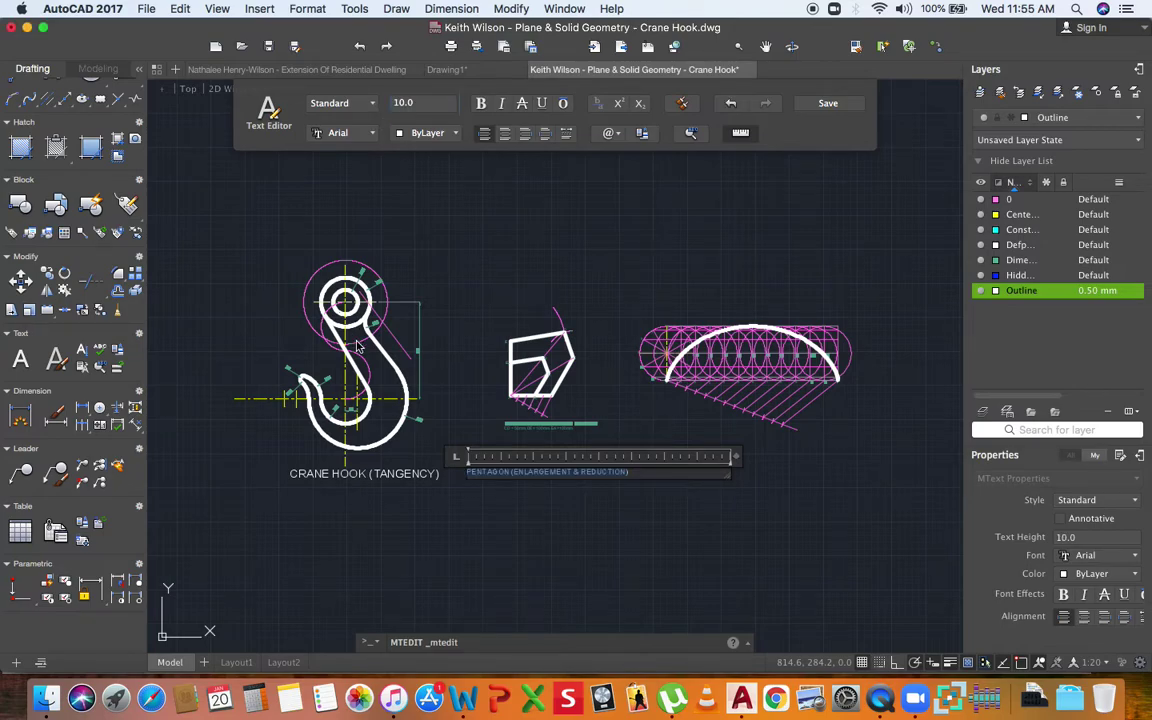
{"action": "left_click", "coordinate": [429, 566]}
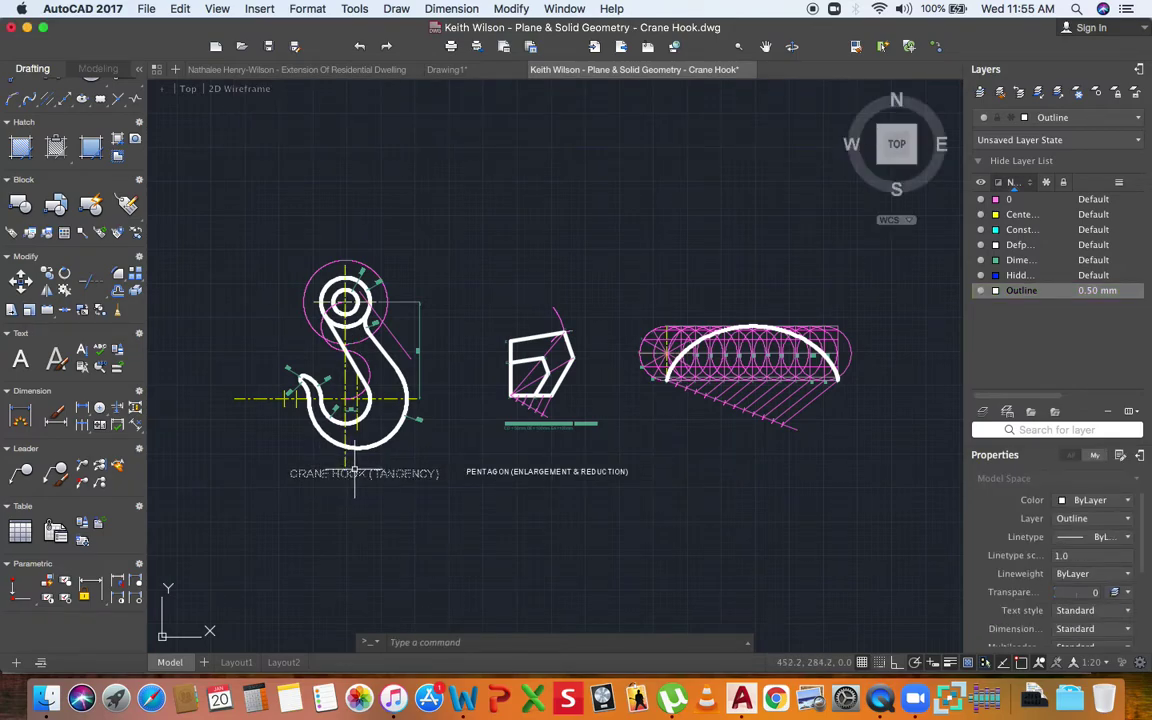
Set the crane hook caption's text height to 10 as well.
{"action": "double_click", "coordinate": [365, 473]}
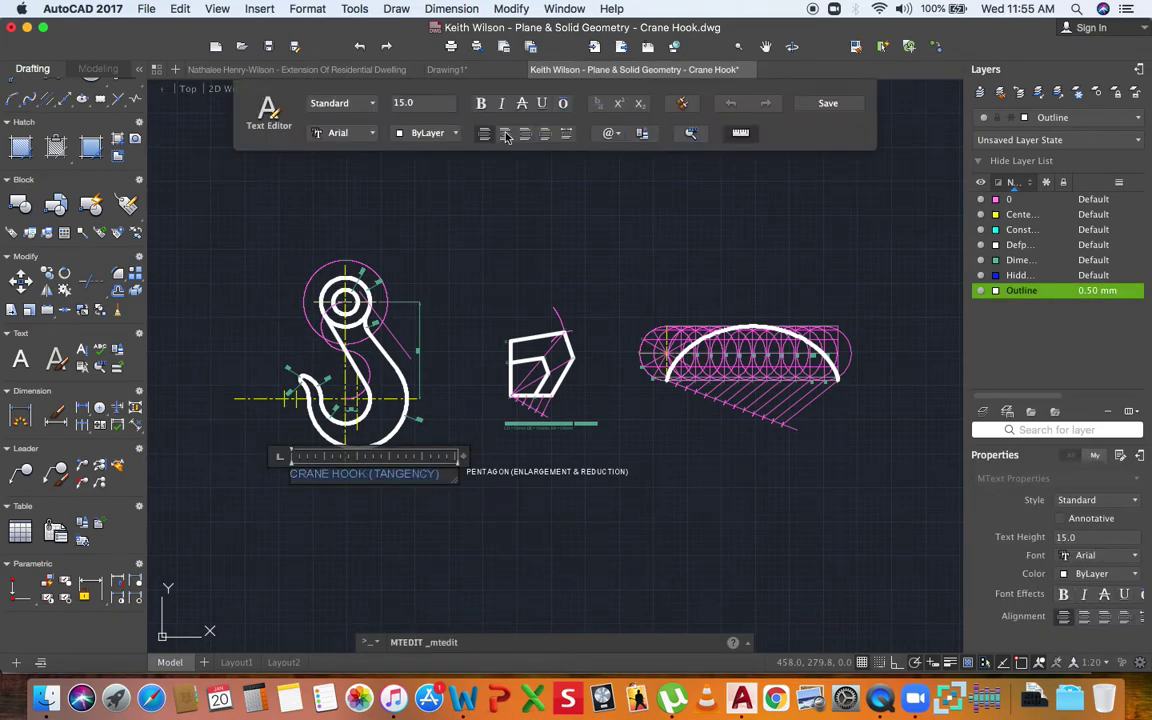
{"action": "left_click", "coordinate": [419, 103]}
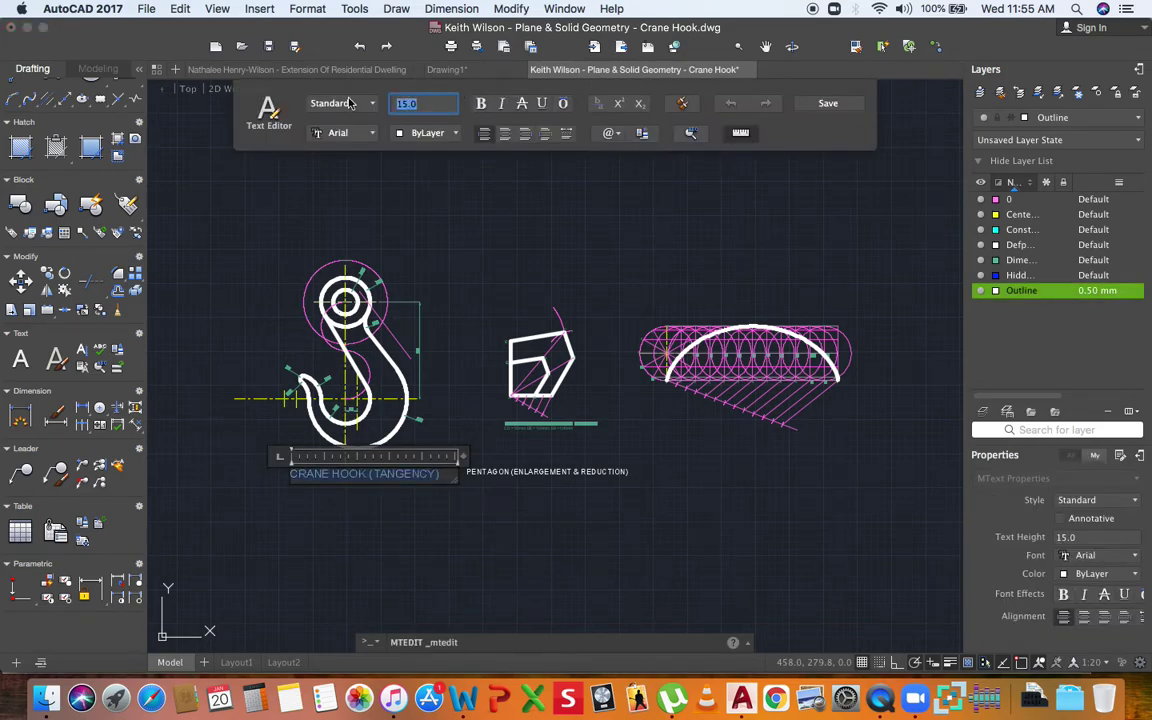
{"action": "type", "text": "10"}
{"action": "key", "text": "Return"}
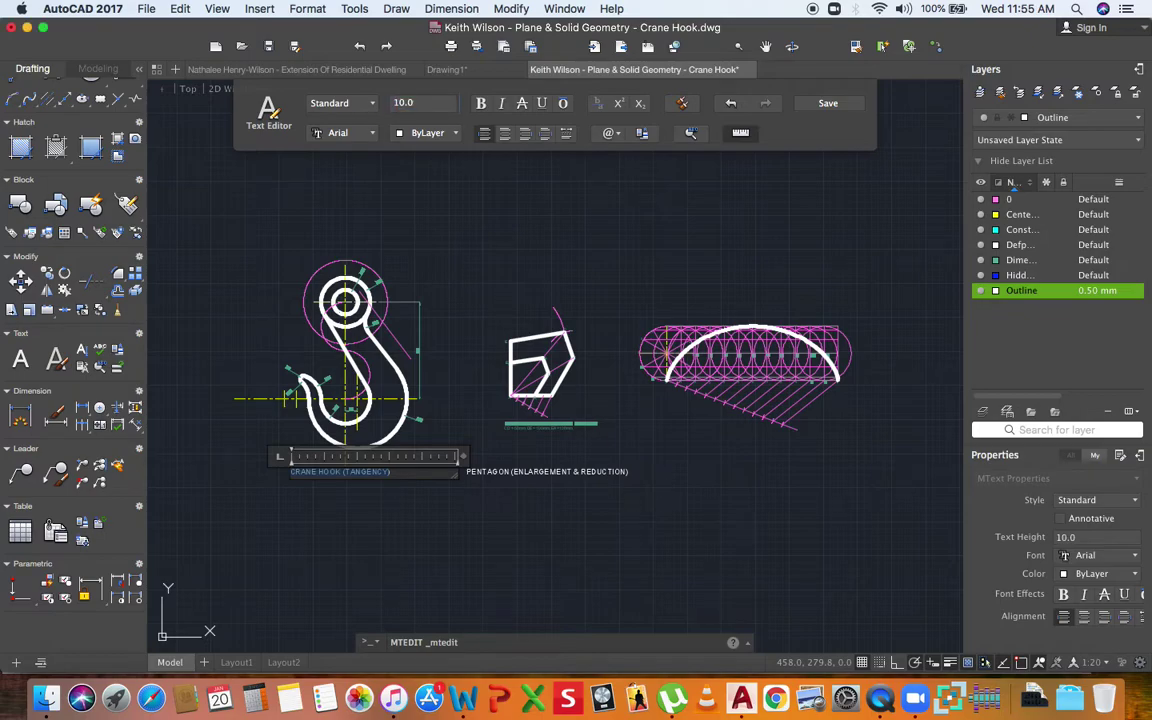
{"action": "left_click", "coordinate": [617, 489]}
{"action": "left_click", "coordinate": [607, 470]}
Copy the pentagon caption with CO to a spot beneath the cycloid.
{"action": "type", "text": "co"}
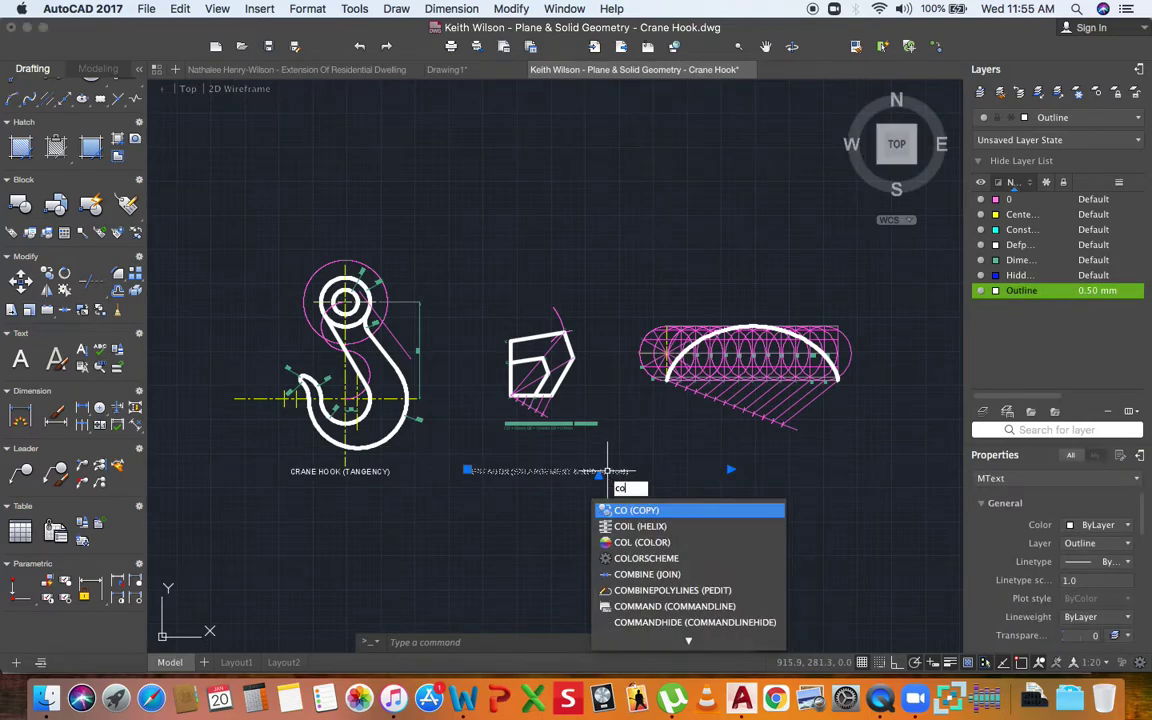
{"action": "key", "text": "Return"}
{"action": "left_click", "coordinate": [573, 495]}
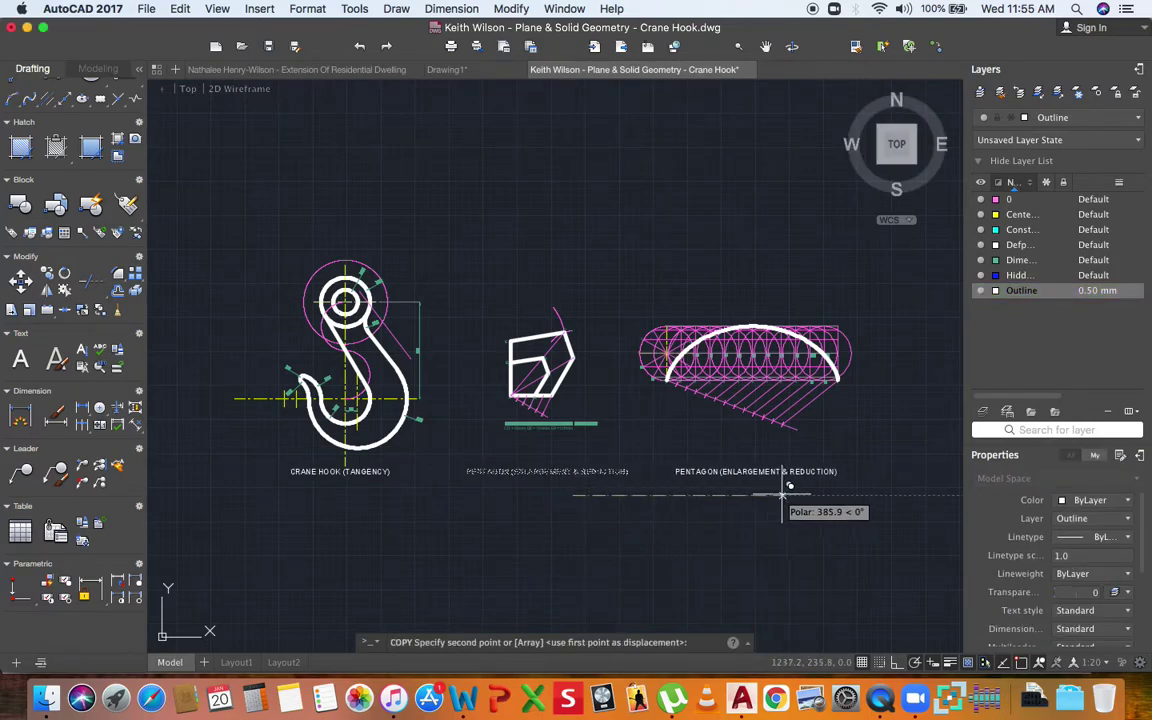
{"action": "left_click", "coordinate": [783, 495]}
{"action": "key", "text": "Return"}
{"action": "left_click", "coordinate": [763, 470]}
{"action": "scroll", "coordinate": [760, 470], "scroll_direction": "up", "scroll_amount": 2}
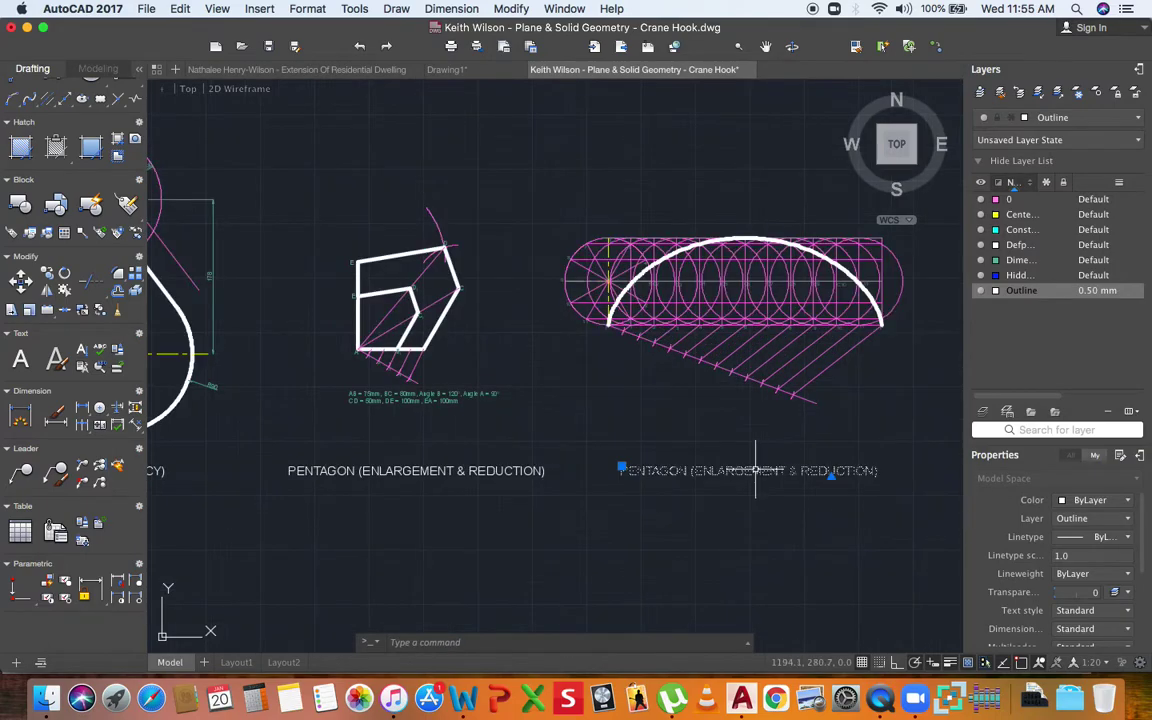
Edit the copied caption to read 'CYCLOID (LOCI)'.
{"action": "double_click", "coordinate": [755, 470]}
{"action": "left_click_drag", "start_coordinate": [684, 470], "coordinate": [612, 460]}
{"action": "type", "text": "CYCLOID"}
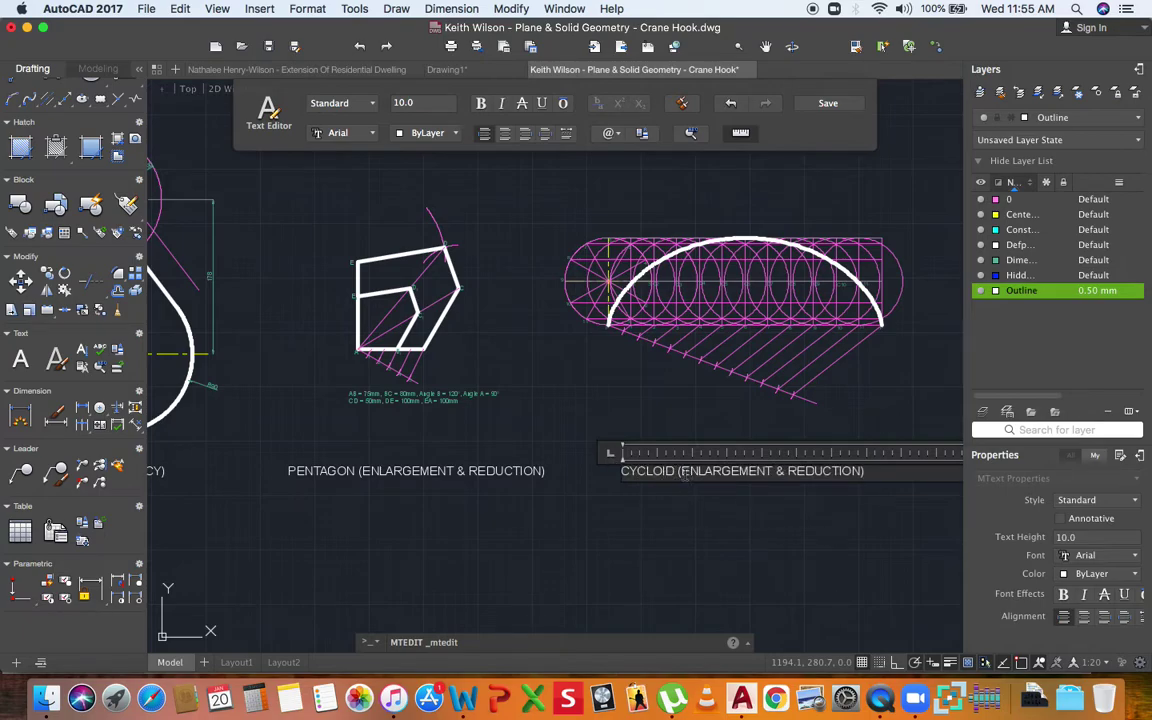
{"action": "left_click_drag", "start_coordinate": [689, 477], "coordinate": [848, 470]}
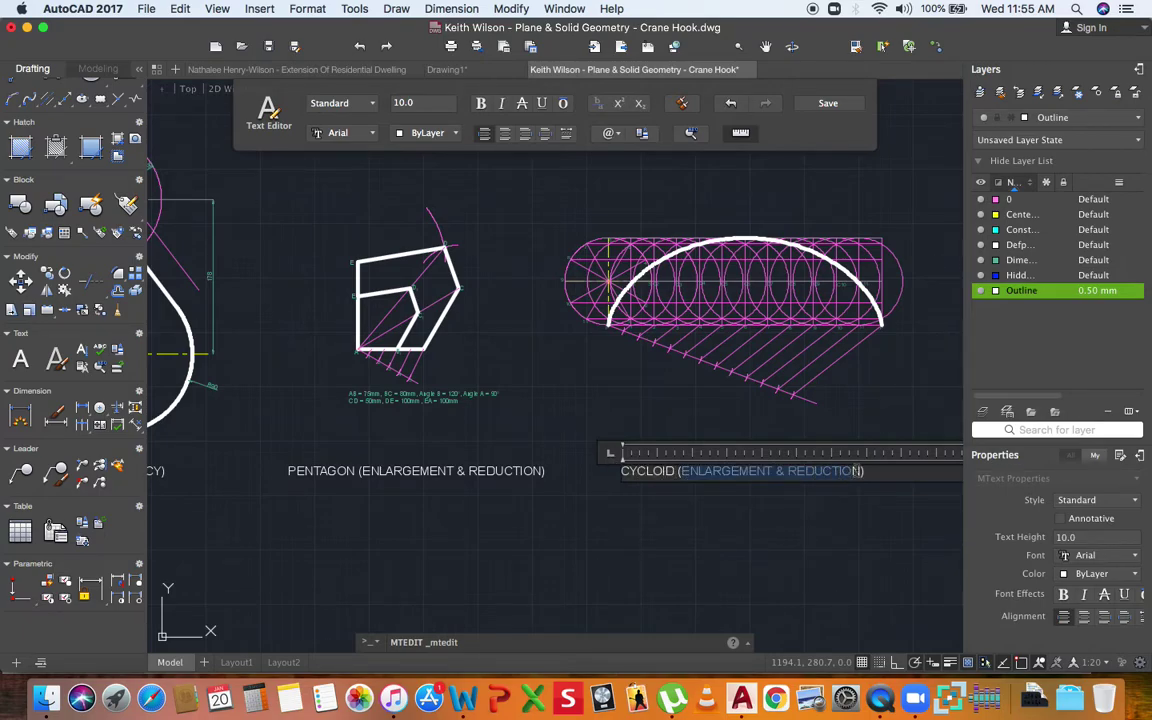
{"action": "type", "text": "LOCI"}
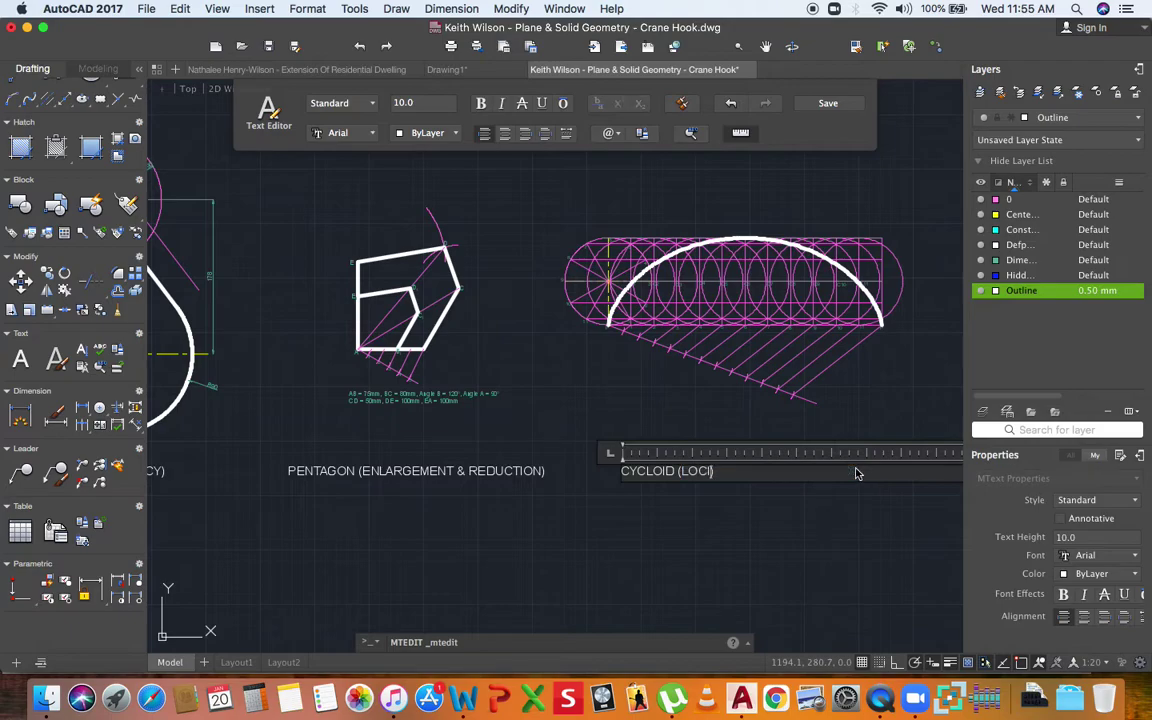
{"action": "left_click", "coordinate": [796, 512]}
Shift the CYCLOID (LOCI) caption so it is centred under the cycloid.
{"action": "scroll", "coordinate": [725, 478], "scroll_direction": "down", "scroll_amount": 3}
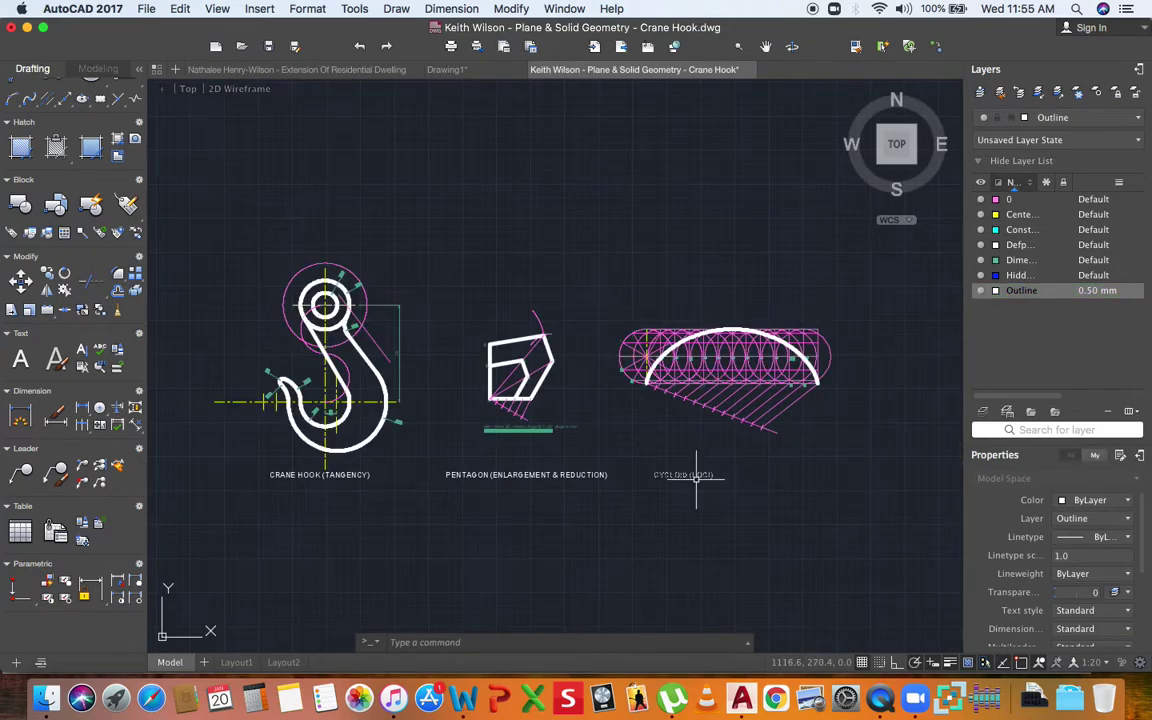
{"action": "left_click", "coordinate": [655, 473]}
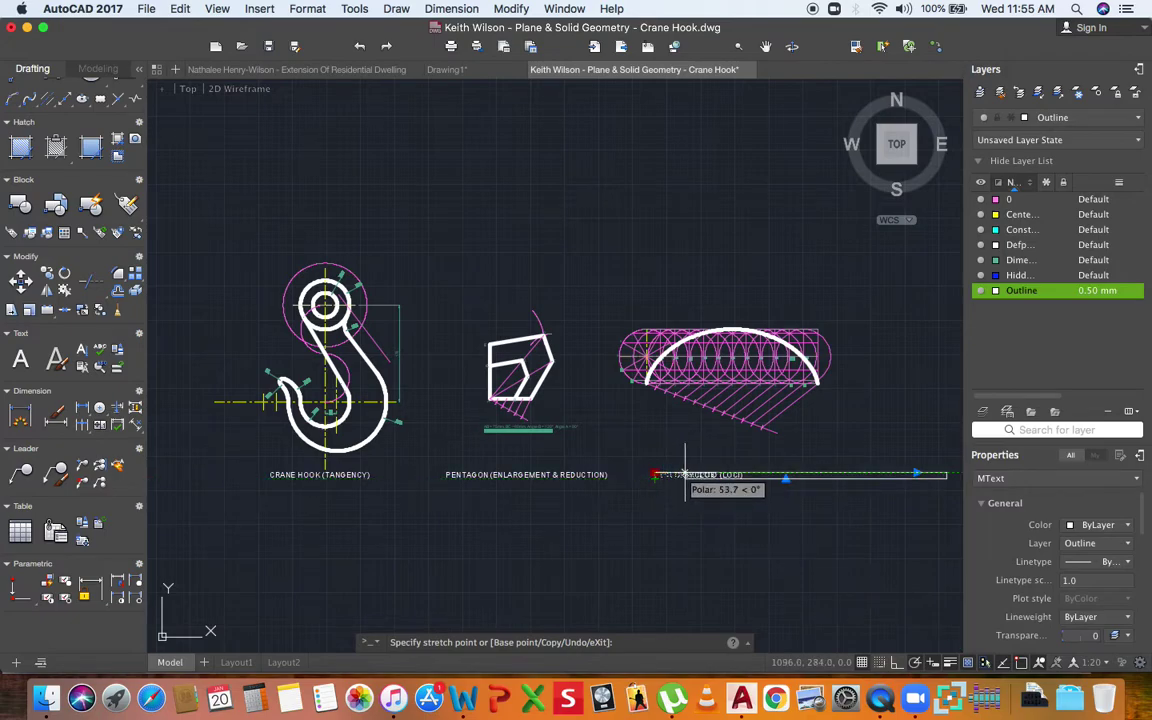
{"action": "left_click", "coordinate": [681, 473]}
{"action": "key", "text": "Escape"}
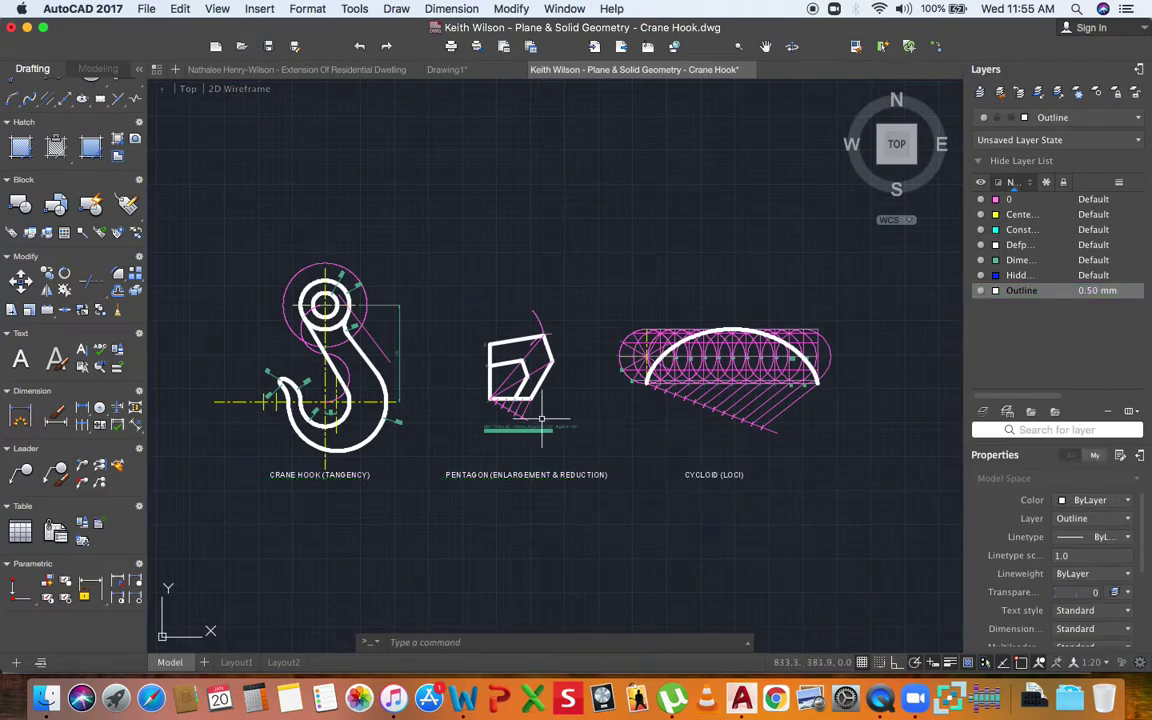